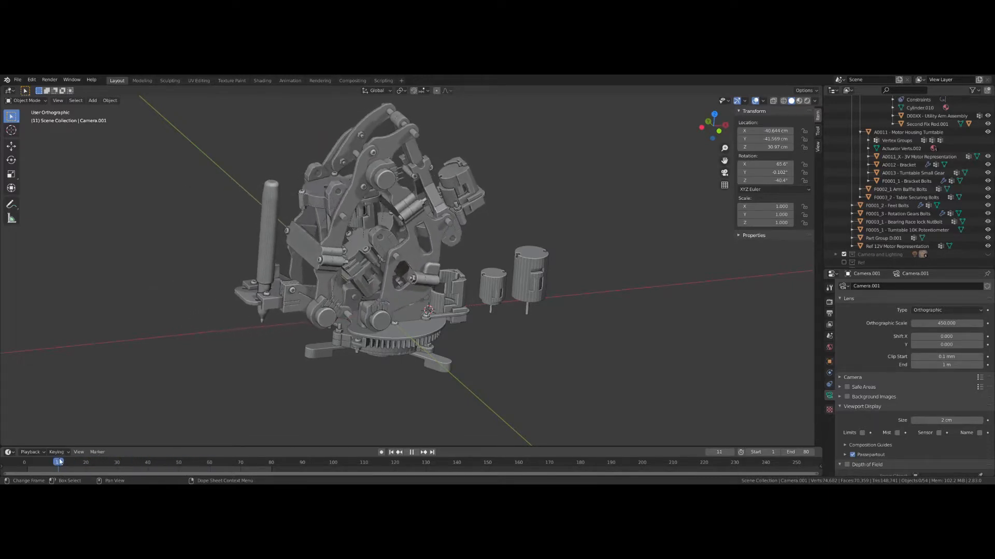
Step: Play back the robot arm's animation and examine its motion from different angles
key("space")
scroll(176, 275, "up", 3)
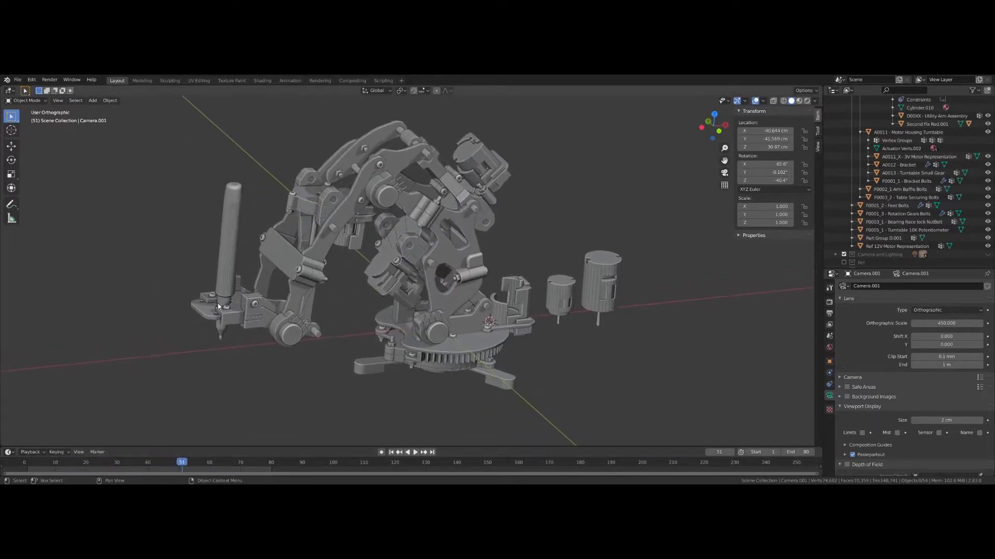
scroll(250, 229, "down", 1)
middle_click_drag(327, 280, 302, 293)
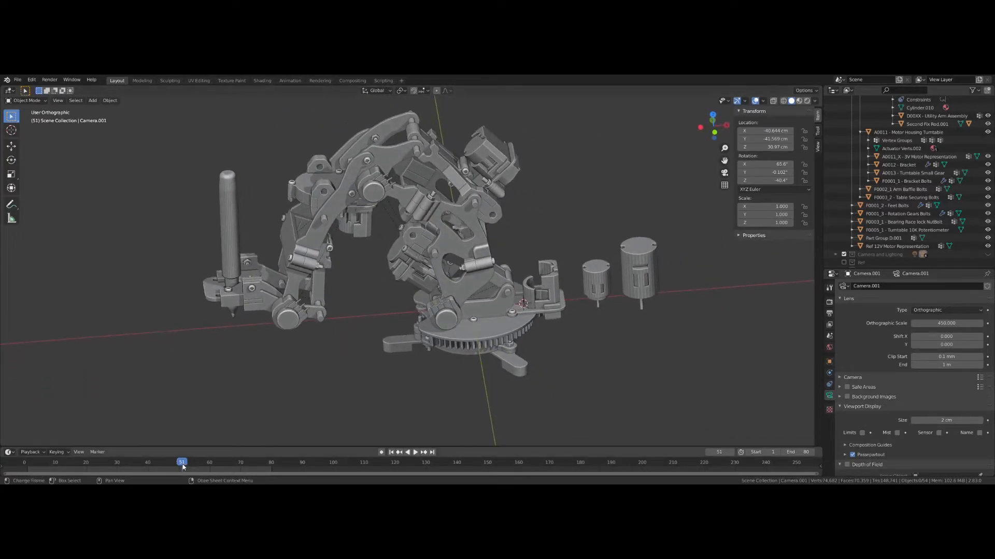
key("space")
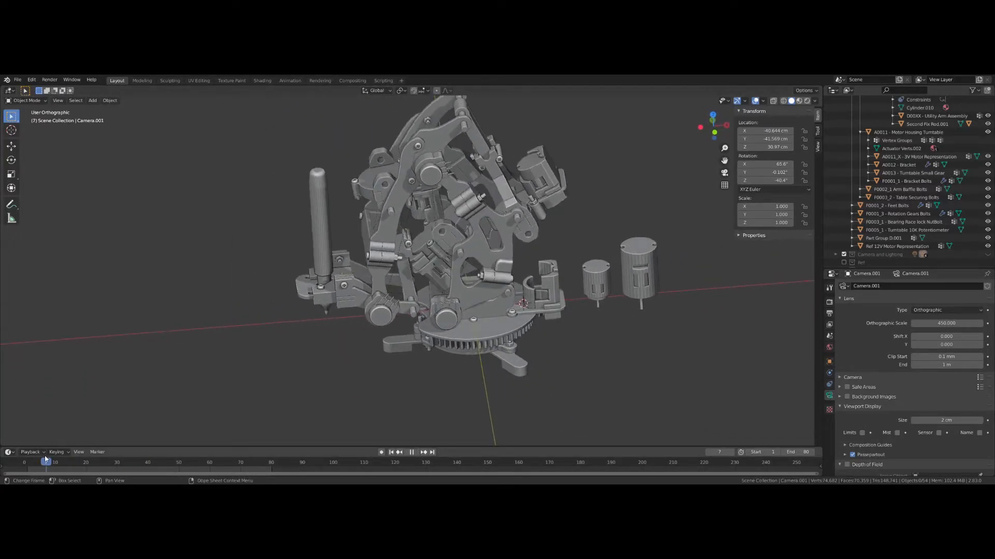
Step: Try rotating the turntable around the global Z axis
middle_click_drag(394, 228, 182, 380, "shift")
scroll(327, 293, "up", 1)
scroll(263, 352, "up", 1)
left_click(265, 371)
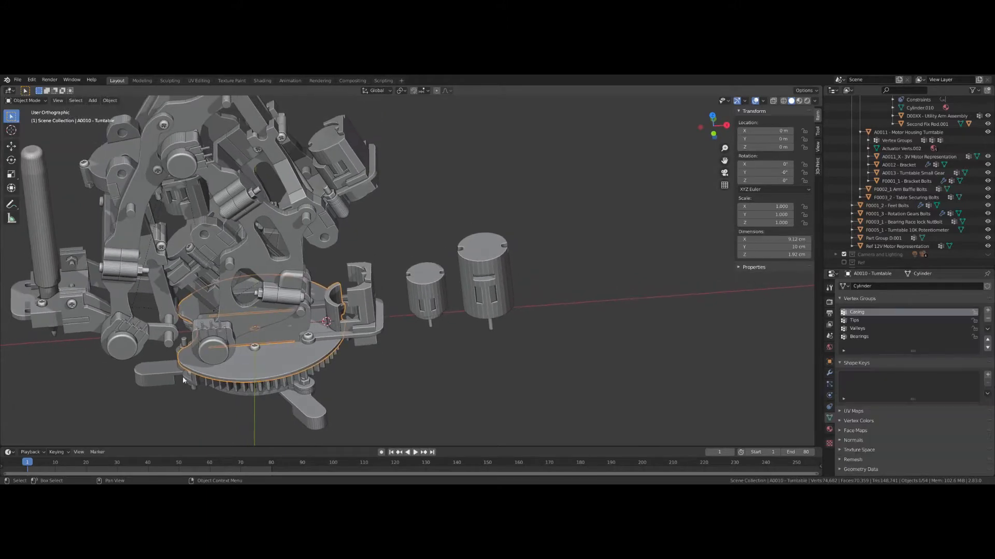
key("r")
key("z")
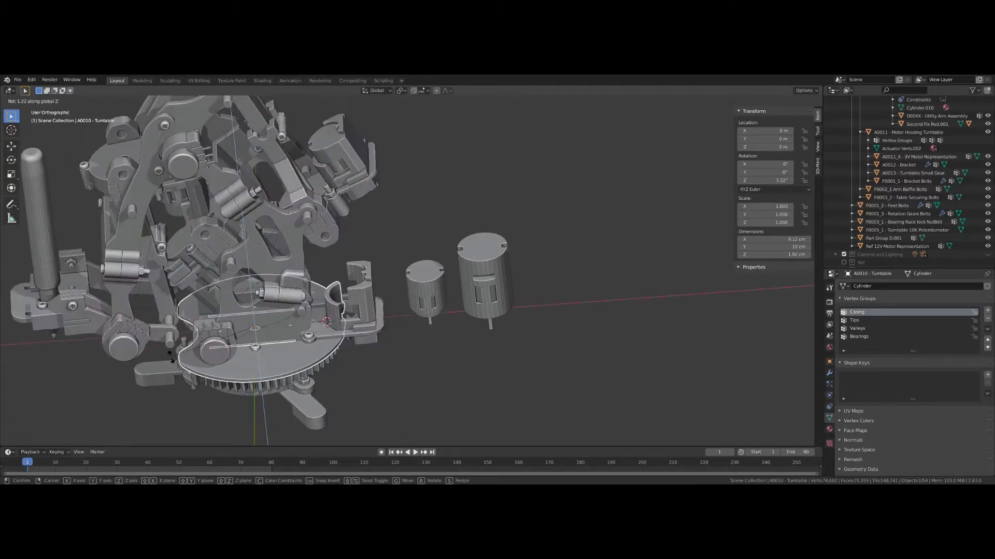
key("Escape")
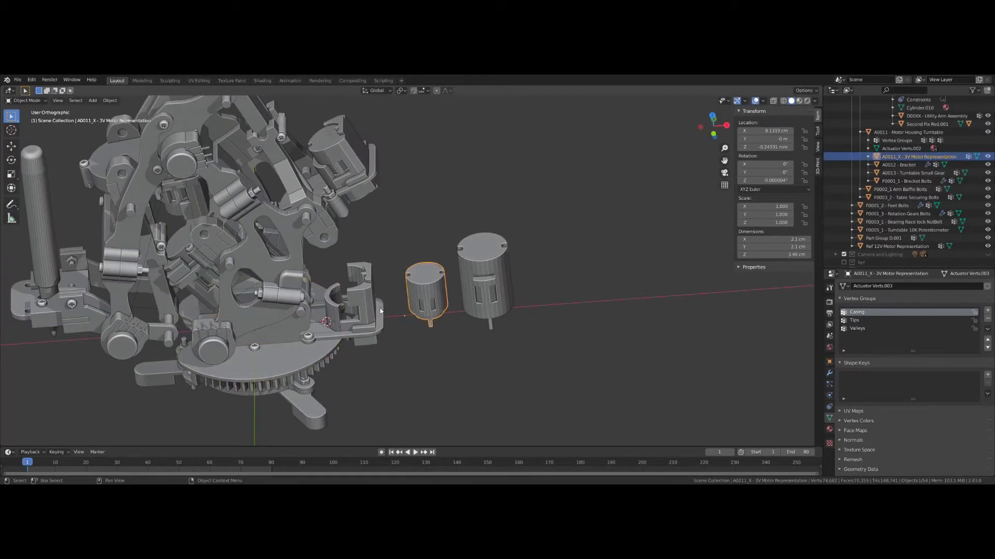
Step: Select the 12V motor representation and compare it with the smaller 3V motor and the turntable's motor housing
scroll(381, 311, "up", 4)
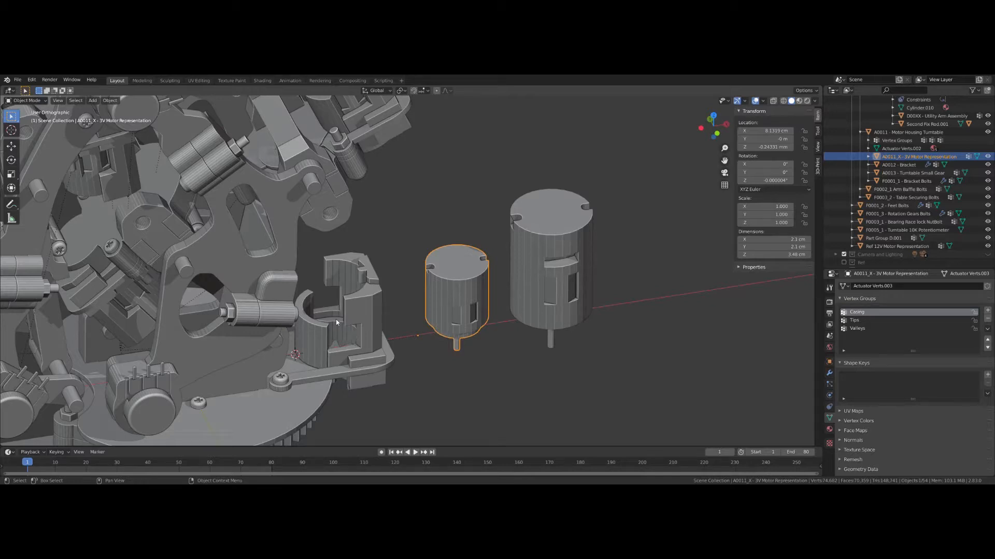
middle_click_drag(450, 310, 339, 310)
left_click(430, 306)
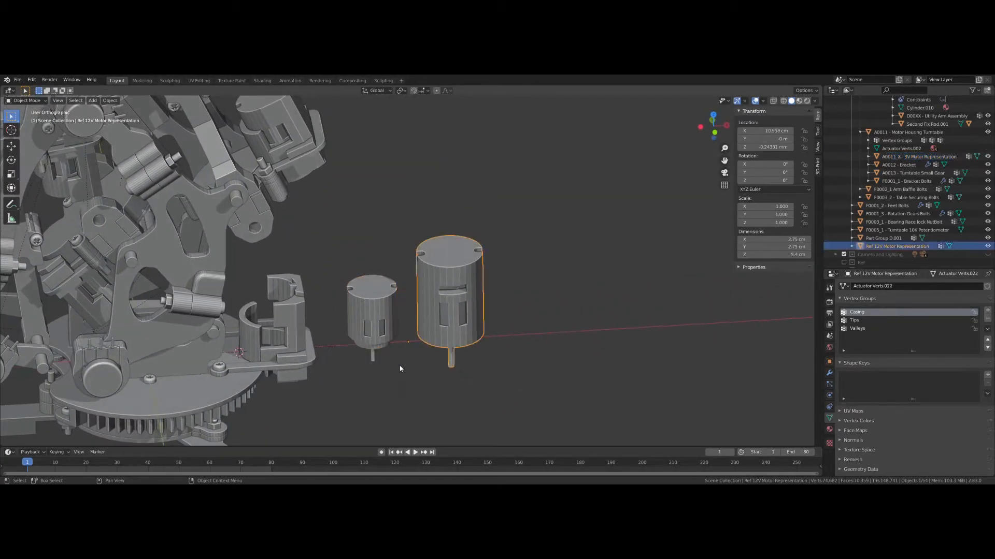
scroll(332, 363, "up", 4)
middle_click_drag(321, 359, 321, 358)
scroll(321, 359, "down", 2)
scroll(321, 359, "up", 3)
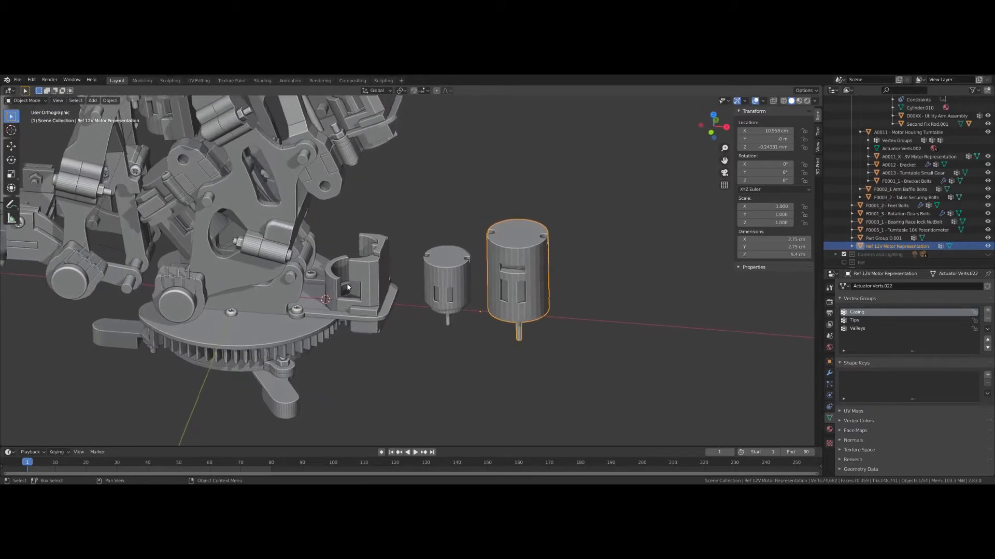
Step: Examine the turntable motor housing and its bracket up close, checking them against the 12V motor
left_click(364, 278)
key("KP_Decimal")
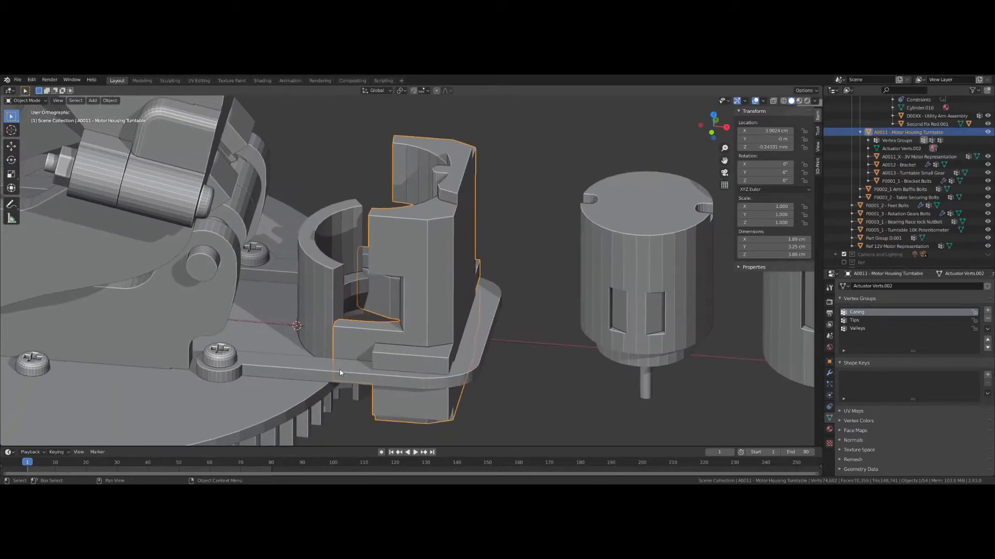
left_click(340, 372)
scroll(353, 377, "down", 6)
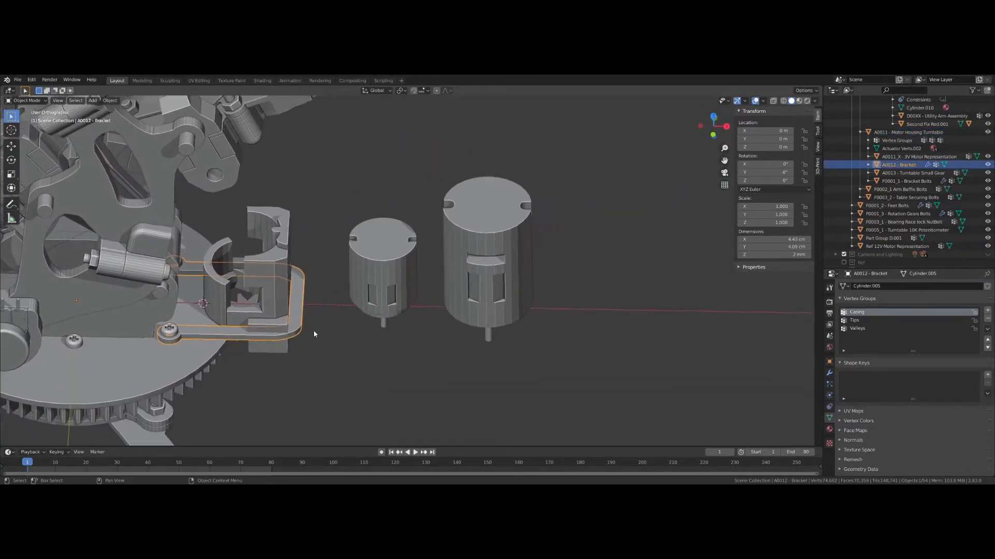
scroll(314, 331, "down", 2)
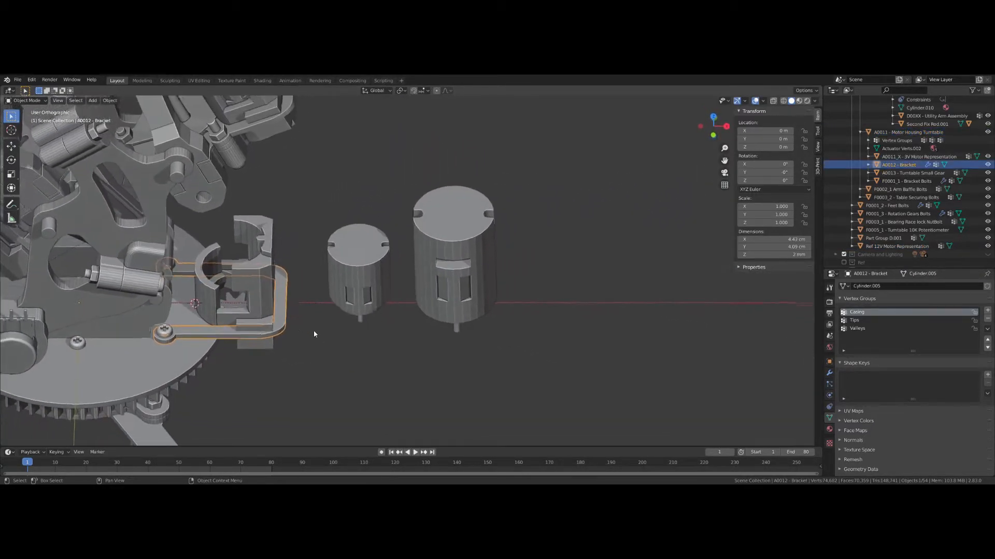
left_click(446, 227)
scroll(475, 279, "down", 3)
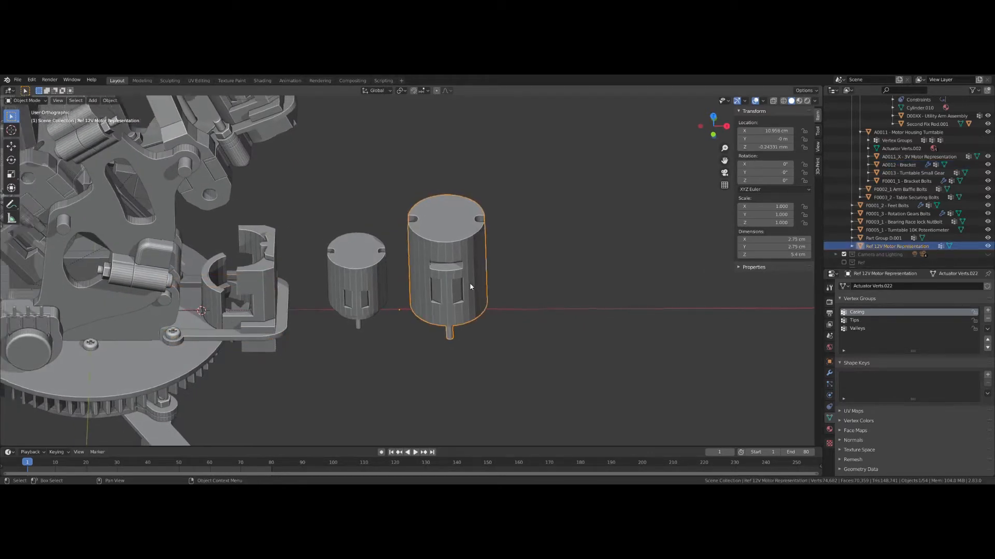
Step: Try moving the first actuator out of the arm along the global X axis
left_click(324, 203)
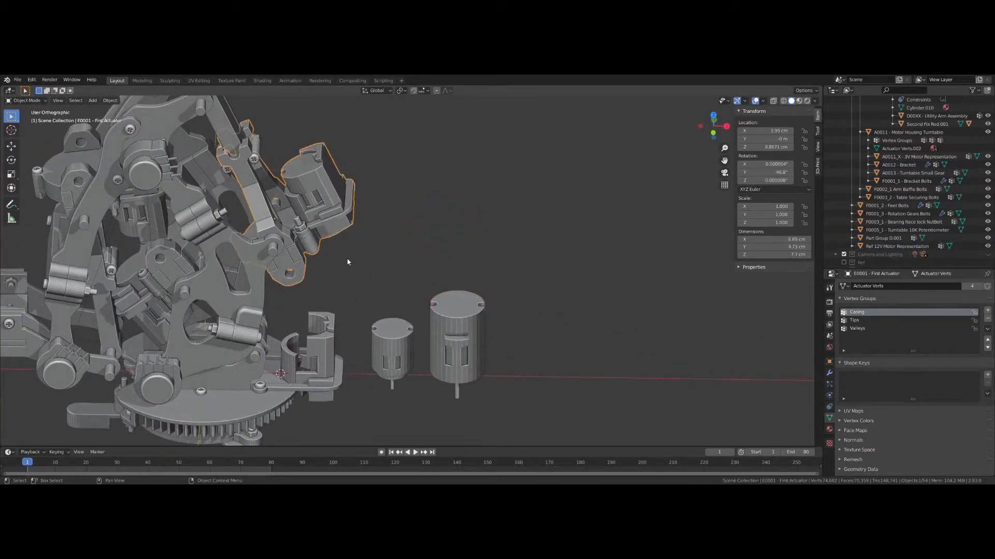
middle_click_drag(261, 206, 222, 221)
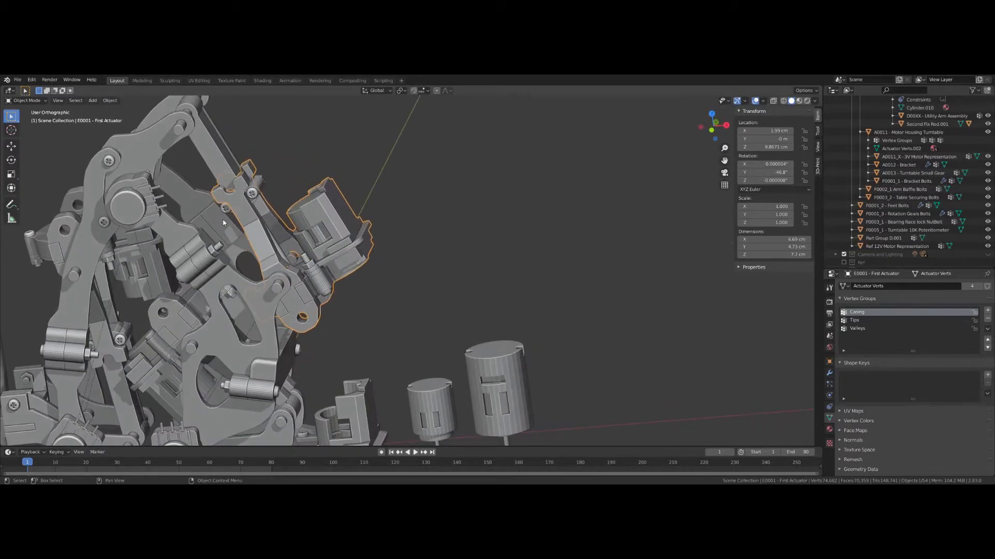
key("g")
key("x")
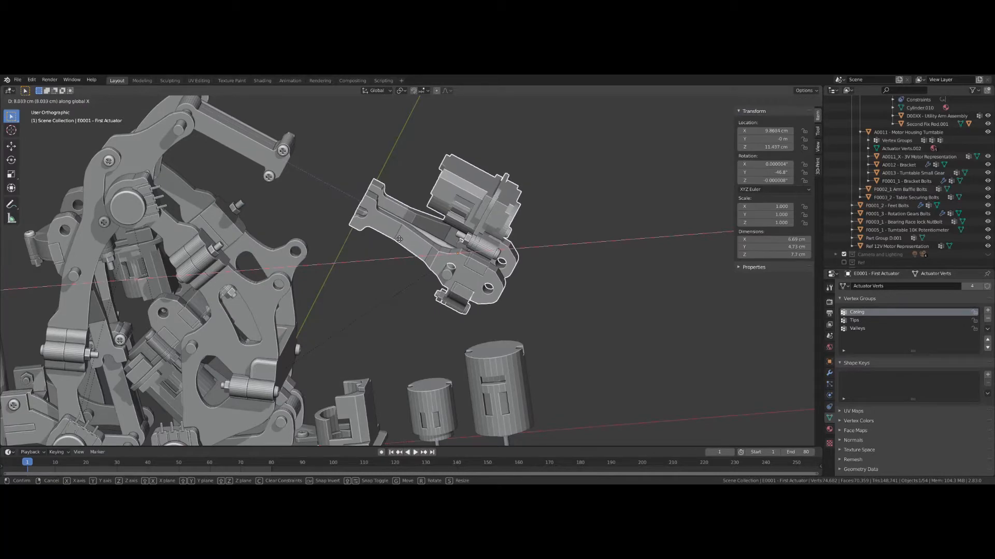
right_click(394, 237)
middle_click_drag(442, 275, 362, 230)
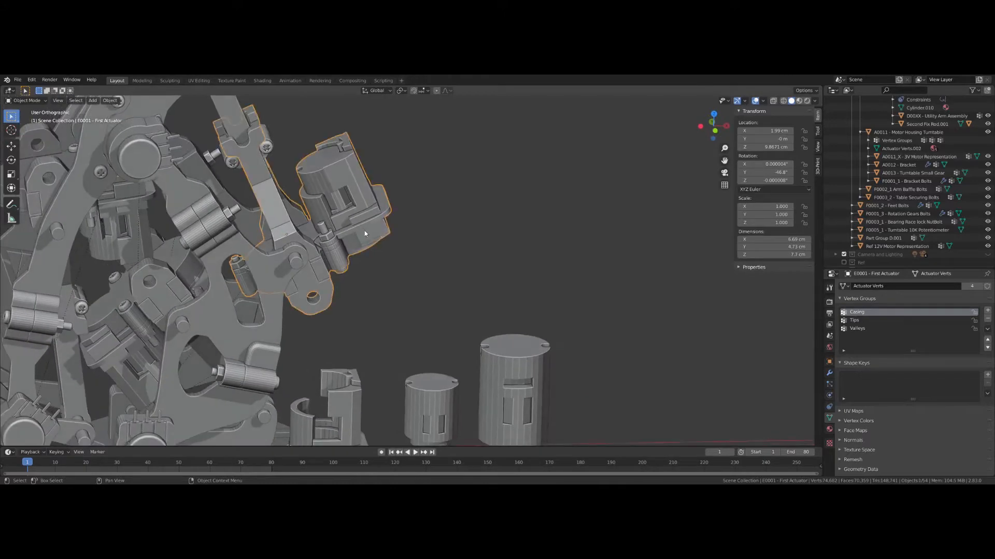
Step: Inspect the first actuator's mesh in Edit Mode and return to Object Mode
key("Tab")
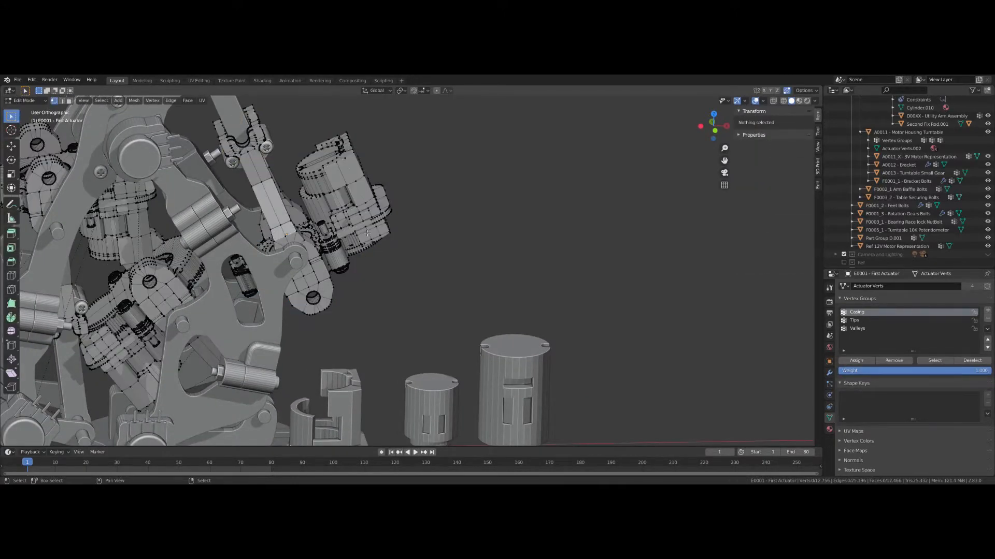
middle_click_drag(367, 233, 466, 319)
key("Tab")
Step: Move the 3V motor representation along the global Y axis, away from the space between the housing and the 12V motor
left_click(273, 248)
left_click(432, 284)
middle_click_drag(410, 336, 372, 339)
left_click(396, 278)
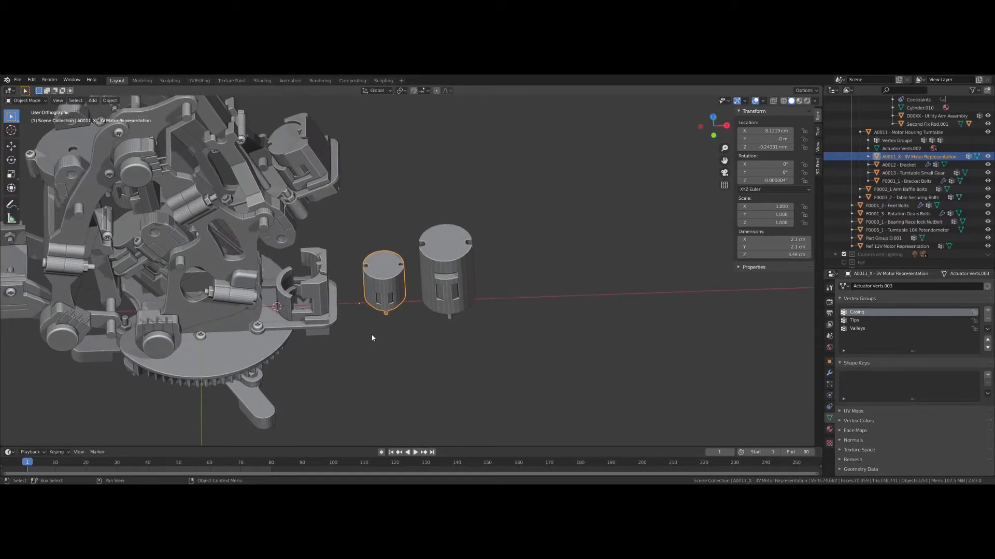
key("g")
key("y")
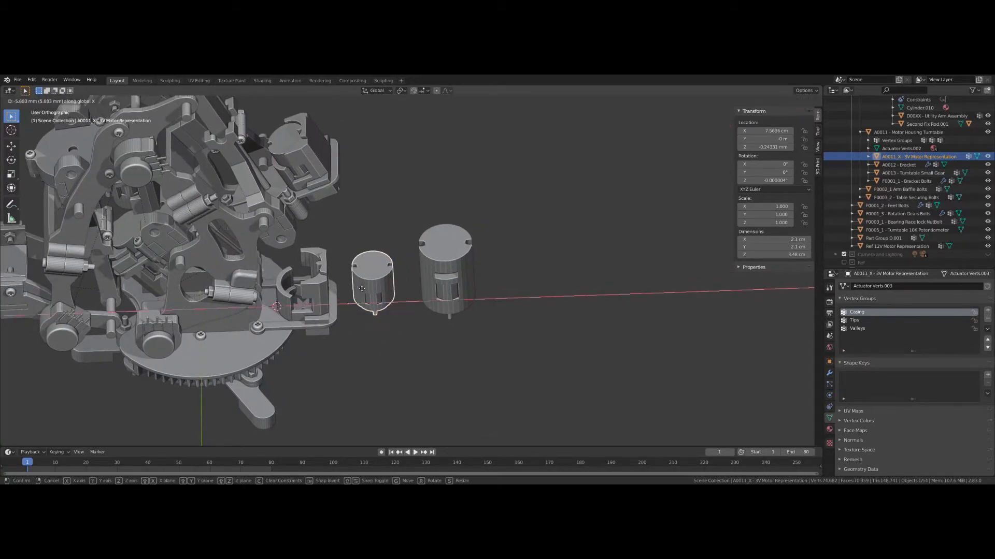
left_click(343, 331)
Step: Hide the first actuator above the turntable motor housing
left_click(318, 319)
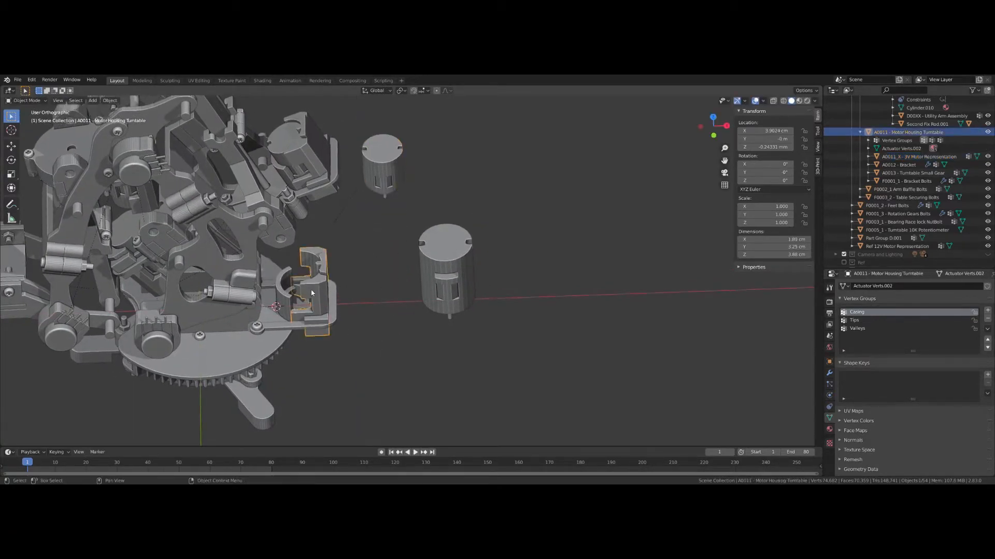
scroll(318, 319, "up", 3)
middle_click_drag(318, 319, 236, 328)
left_click(417, 264)
middle_click_drag(417, 264, 281, 144)
left_click(307, 195)
key("h")
Step: Hide the first arm frames, the second actuator pivot and the M4 50mm slider halves above the turntable
left_click(423, 299)
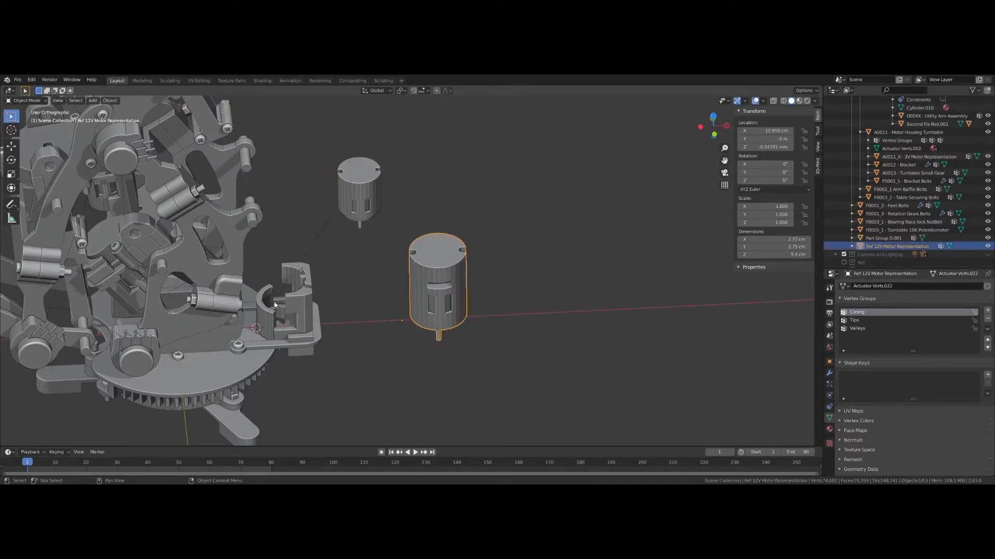
left_click(258, 318)
middle_click_drag(259, 313, 251, 301)
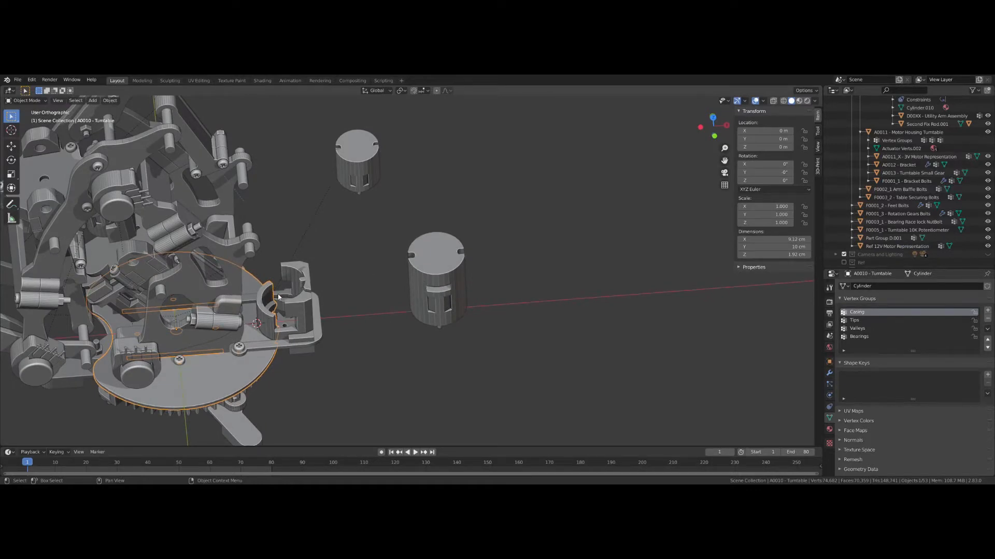
middle_click_drag(278, 297, 310, 223)
left_click(310, 222)
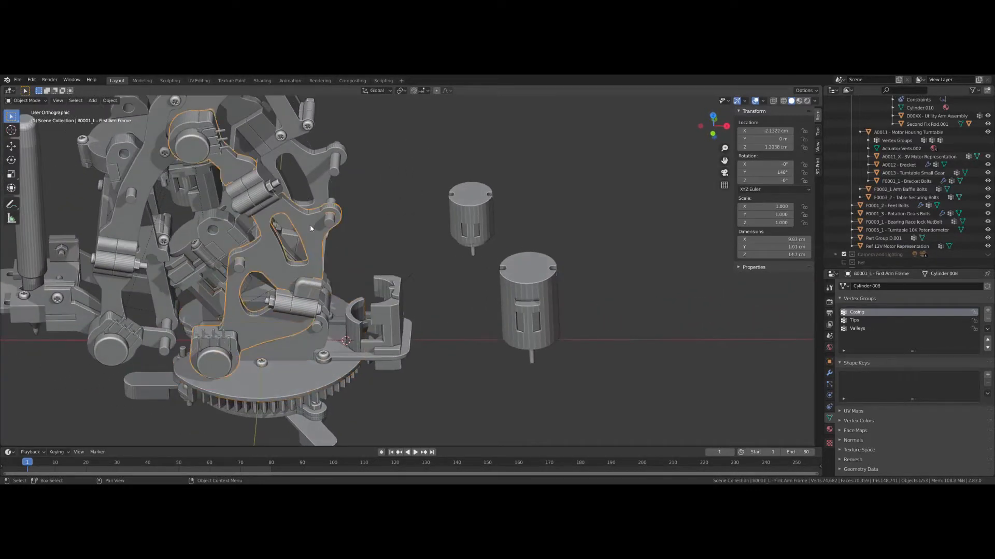
key("h")
left_click(320, 176)
key("h")
left_click(334, 164)
key("h")
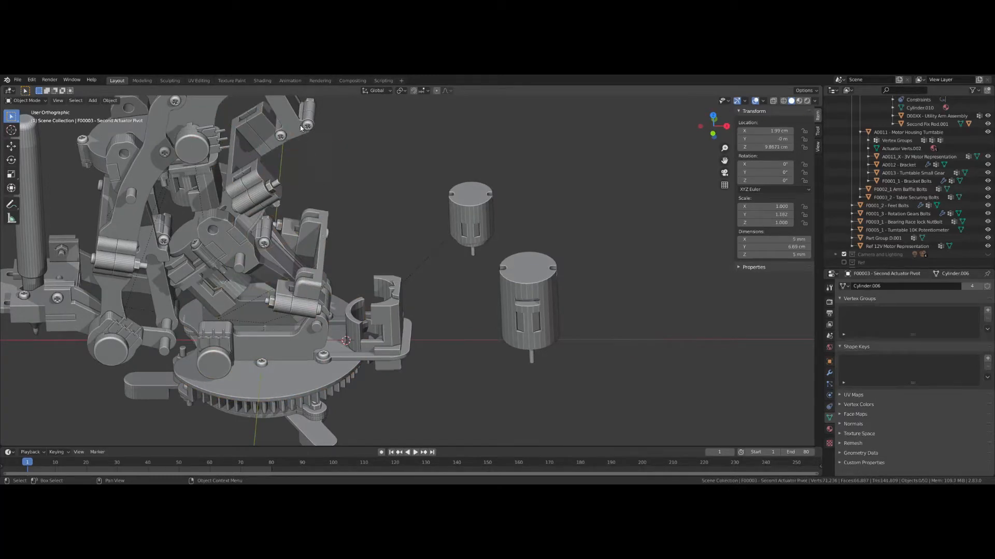
left_click(293, 129)
key("h")
Step: In top view, move the 12V motor representation along X toward the motor housing, to about X 7.89 cm
key("KP_7")
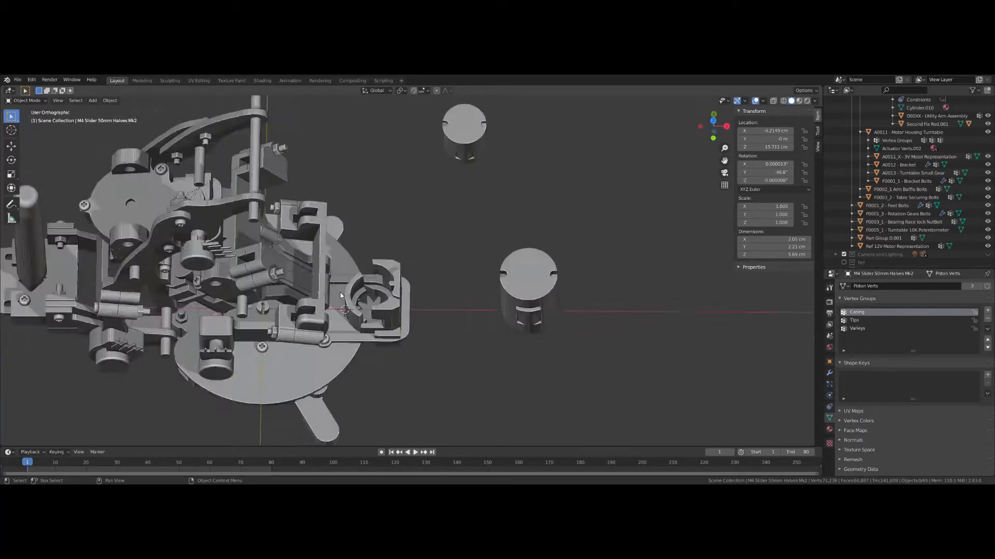
scroll(387, 352, "up", 3)
scroll(586, 261, "up", 2)
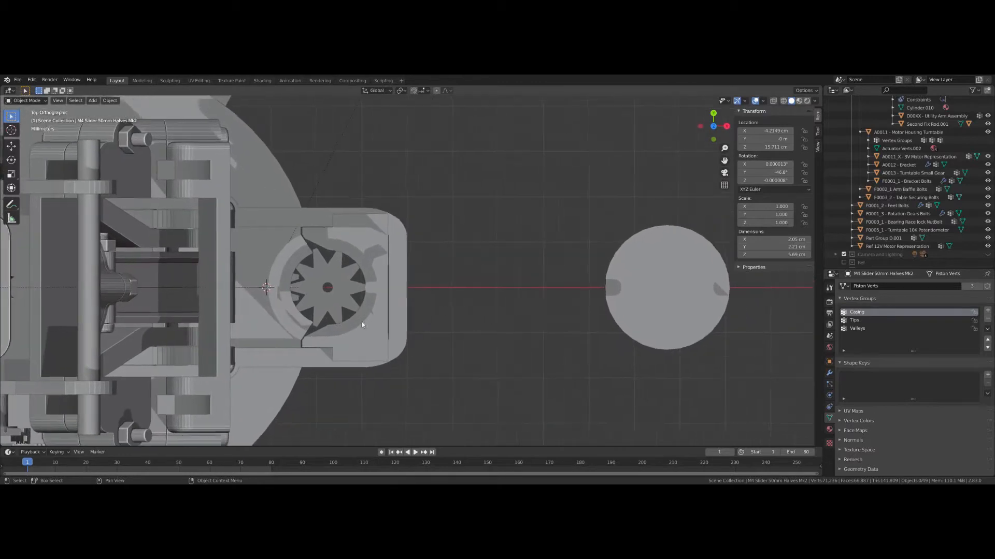
left_click(648, 321)
key("g")
key("x")
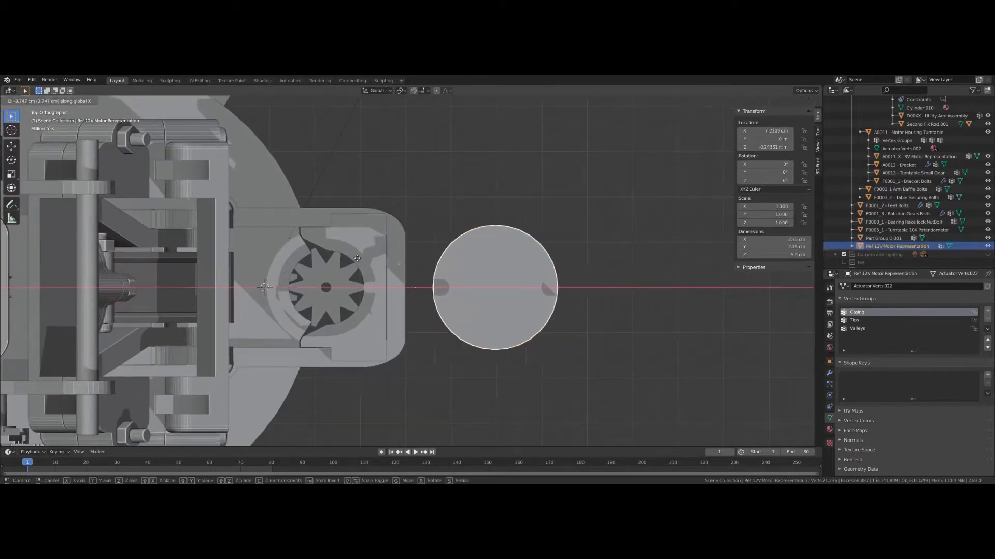
left_click(390, 255)
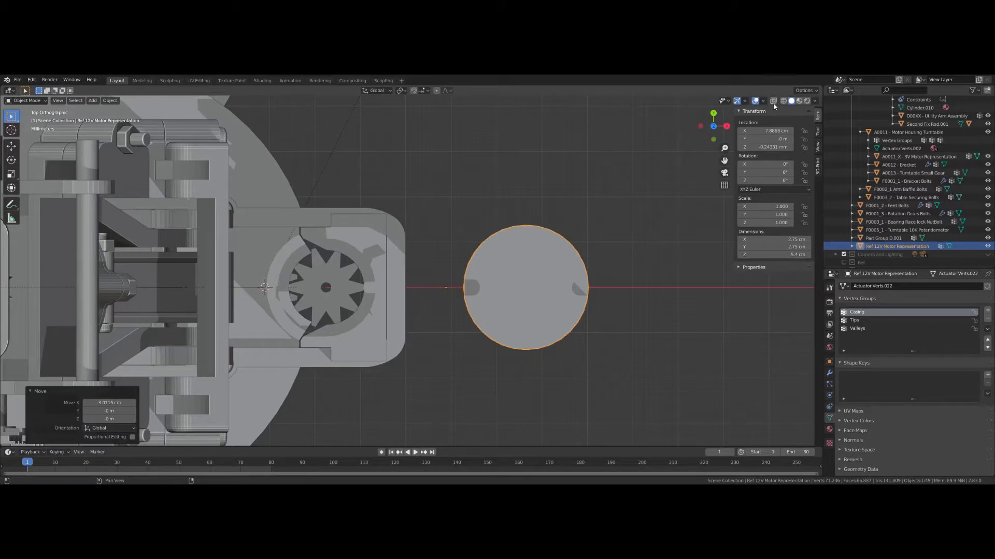
Step: Turn off viewport shadows and display the motor housing and 12V motor in wireframe shading
left_click(815, 101)
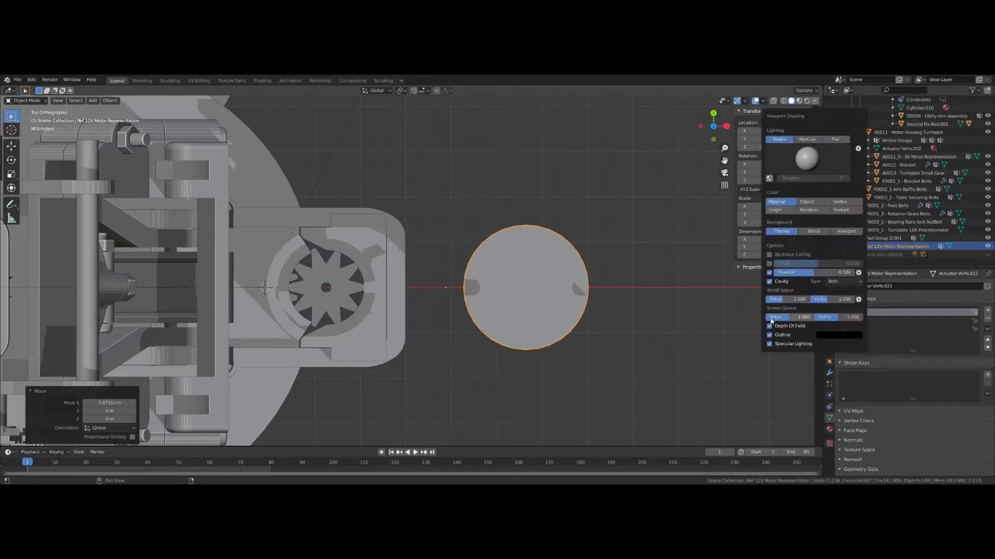
left_click(768, 273)
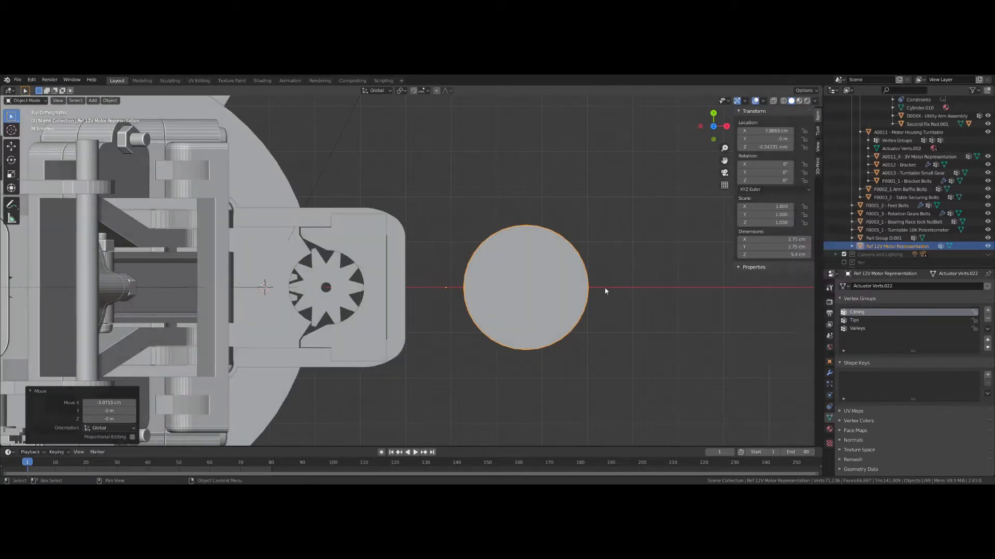
key("alt+z")
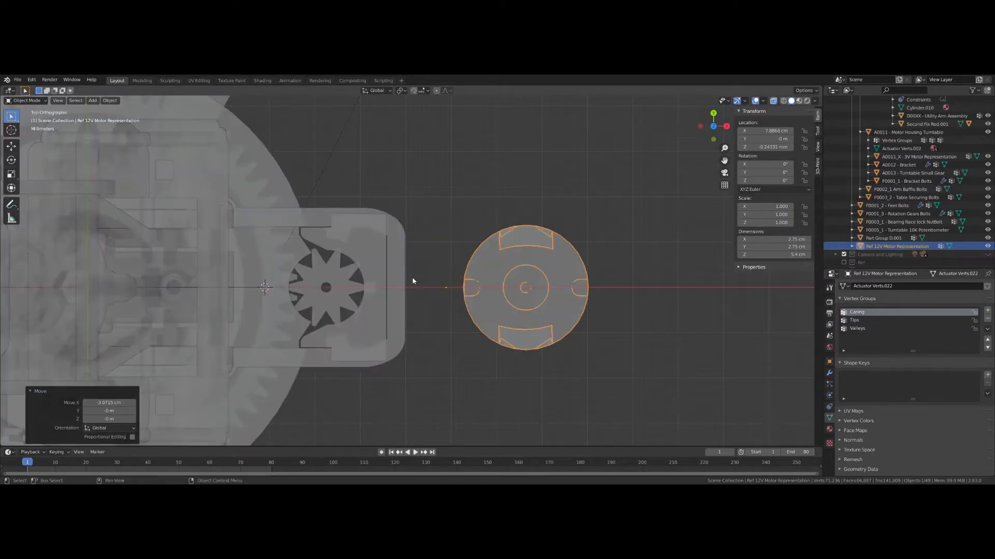
key("alt+z")
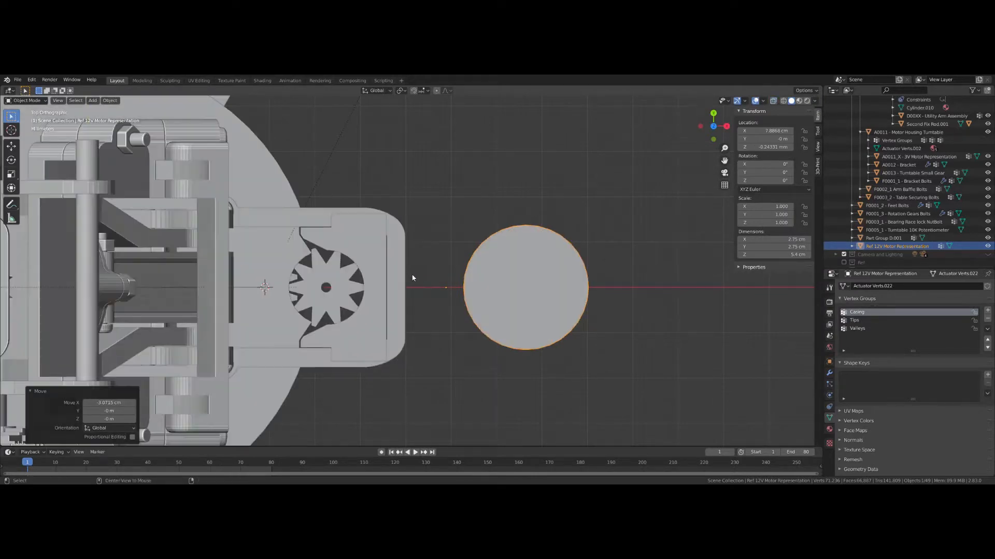
scroll(457, 288, "up", 1)
middle_click_drag(348, 287, 464, 287)
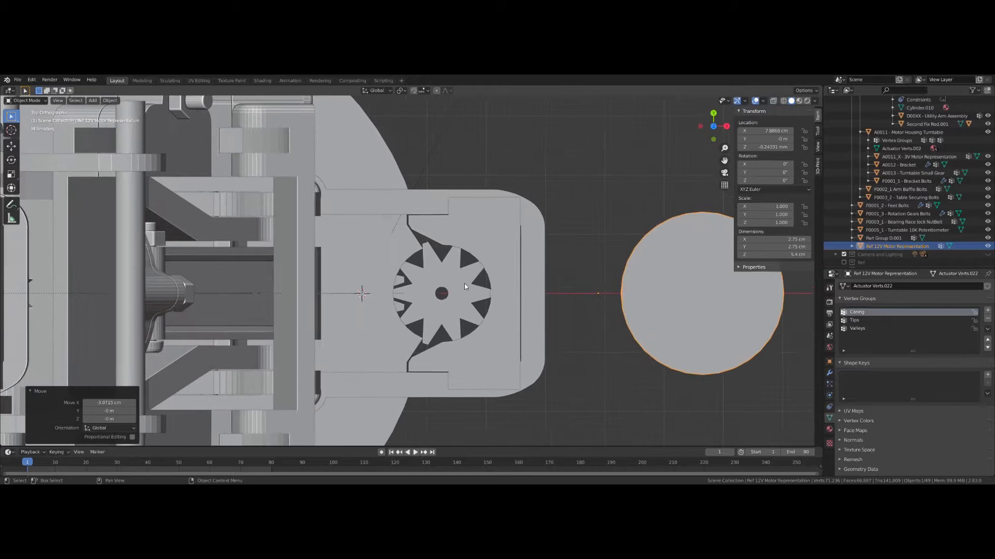
left_click(784, 101)
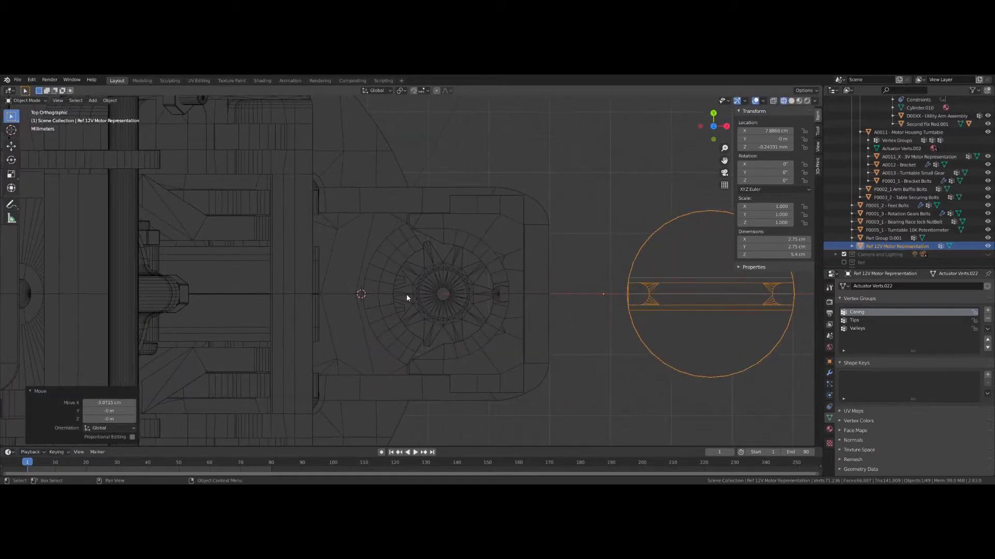
Step: In top view, move the 12V motor along X onto the housing, aligning its casing with the housing's curved wall at about X 4.02 cm
middle_click_drag(406, 293, 434, 203)
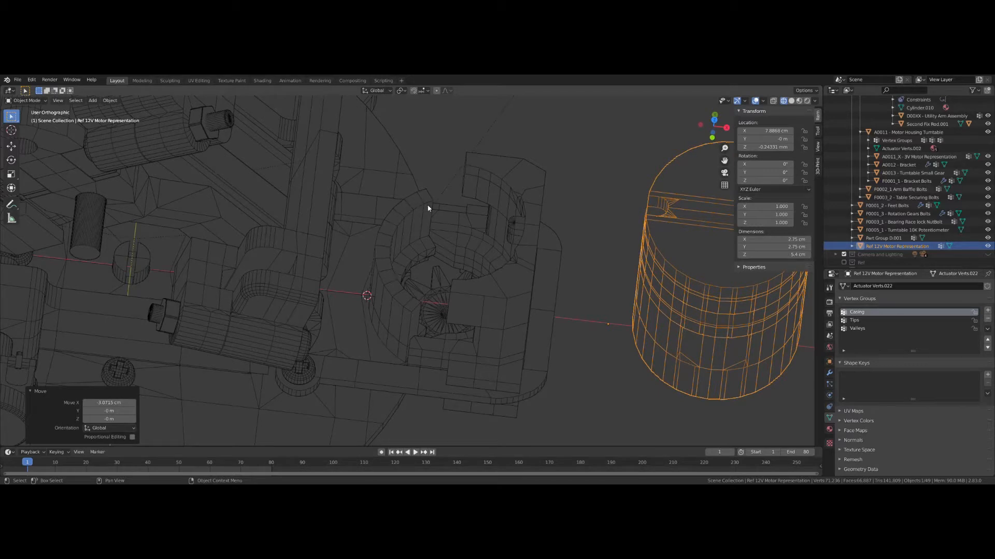
key("KP_7")
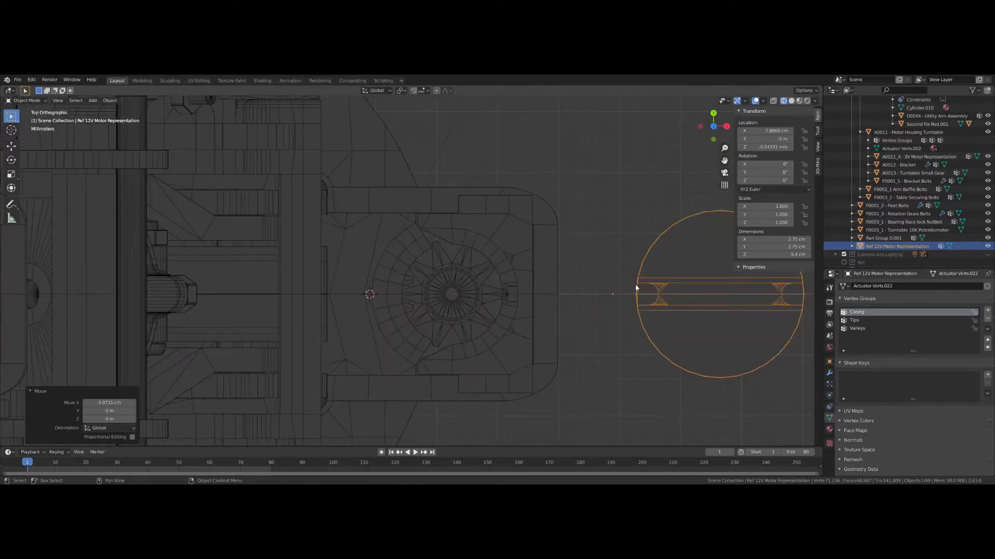
key("g")
key("x")
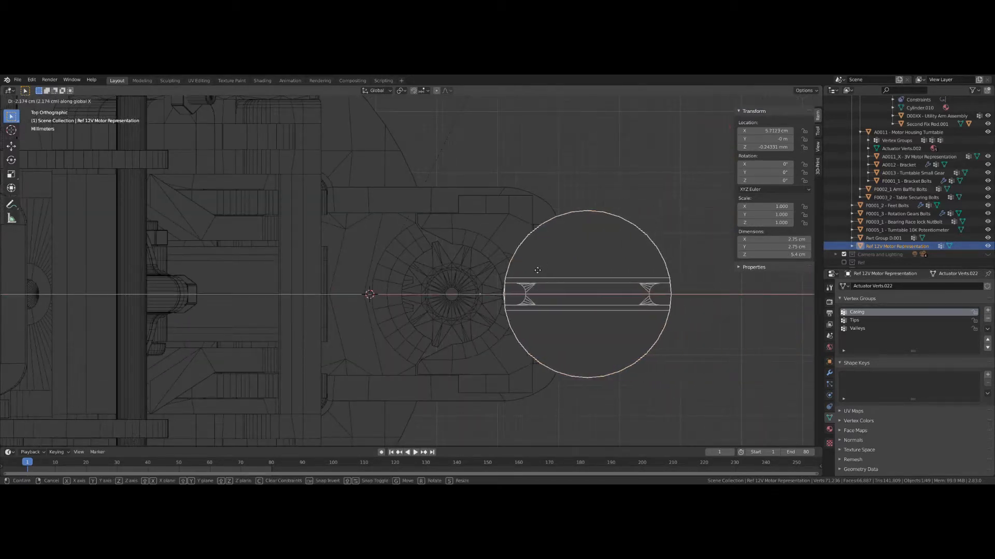
left_click(389, 275)
scroll(388, 276, "up", 12)
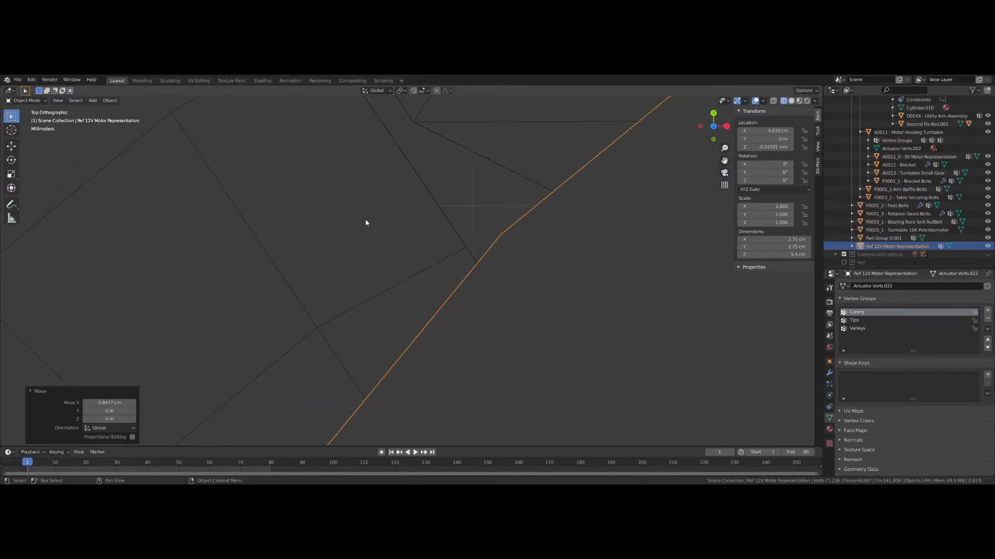
key("g")
key("x")
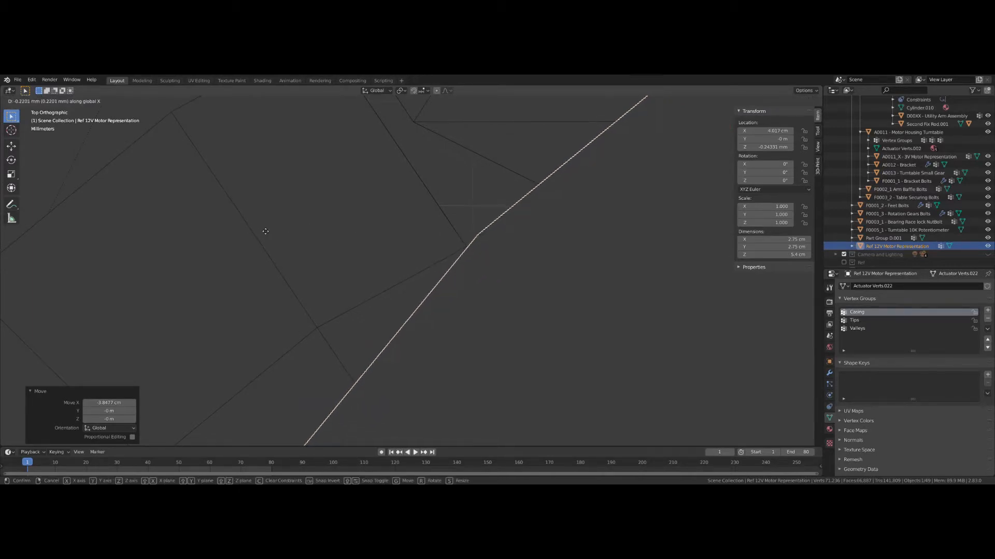
left_click(263, 231)
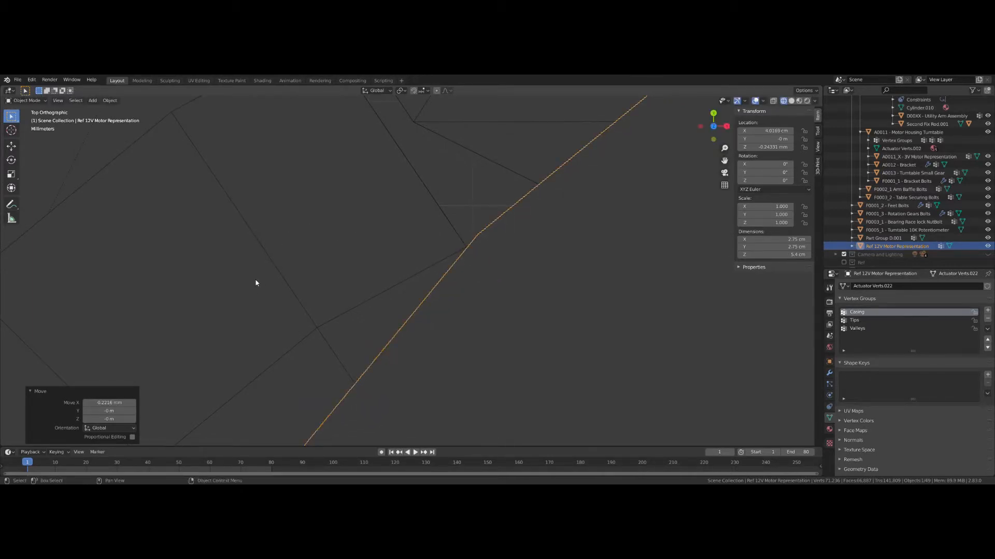
Step: Offset the 12V motor 0.15 mm along X away from the housing's curved wall
scroll(255, 282, "down", 10)
key("g")
key("x")
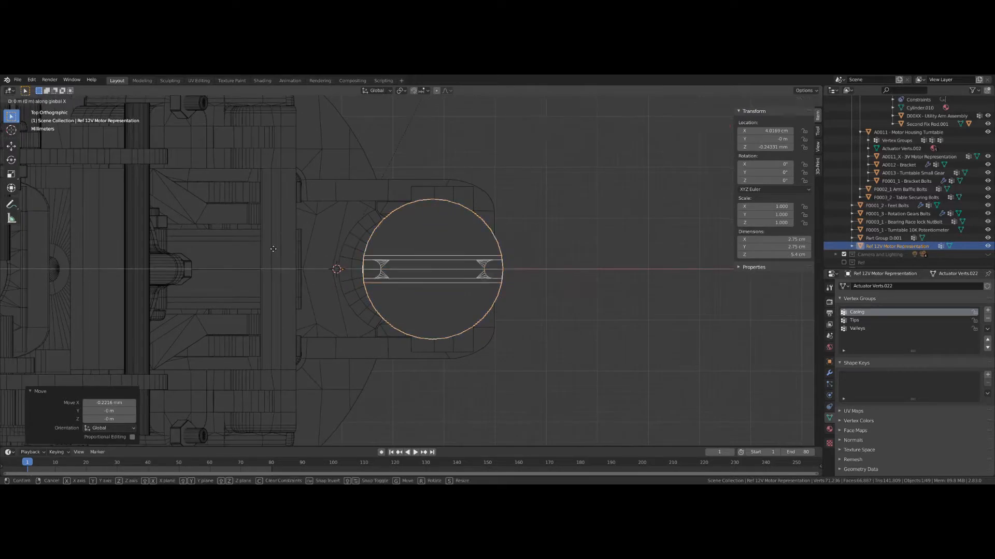
left_click(248, 259)
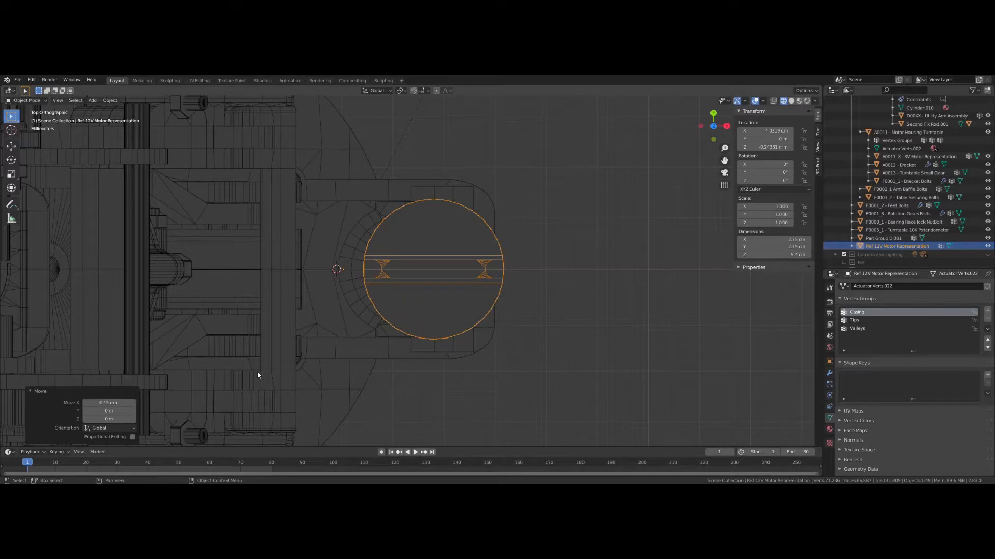
Step: Examine the 12V motor's fit against the motor housing and bracket at an angle in solid shading
scroll(301, 343, "up", 2)
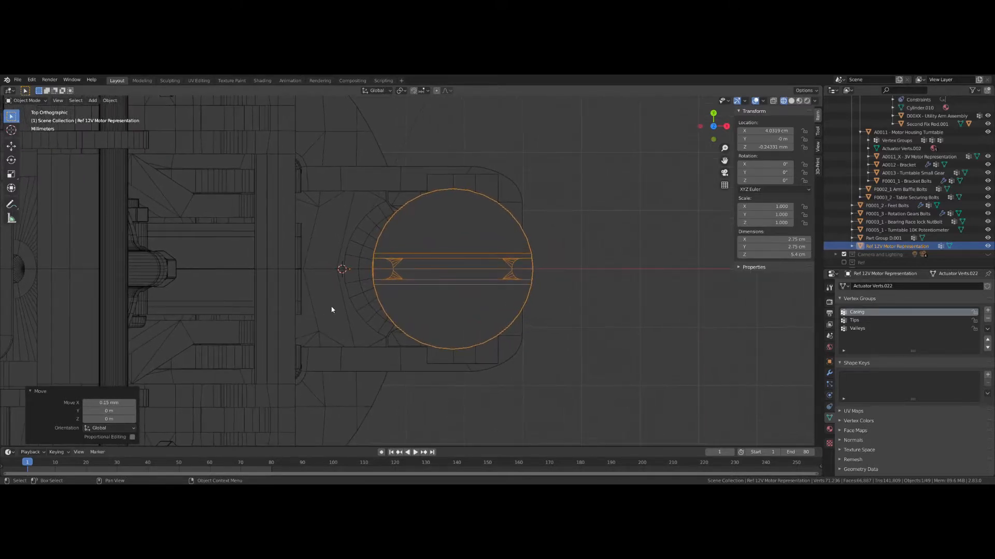
middle_click_drag(332, 309, 331, 309)
left_click(791, 102)
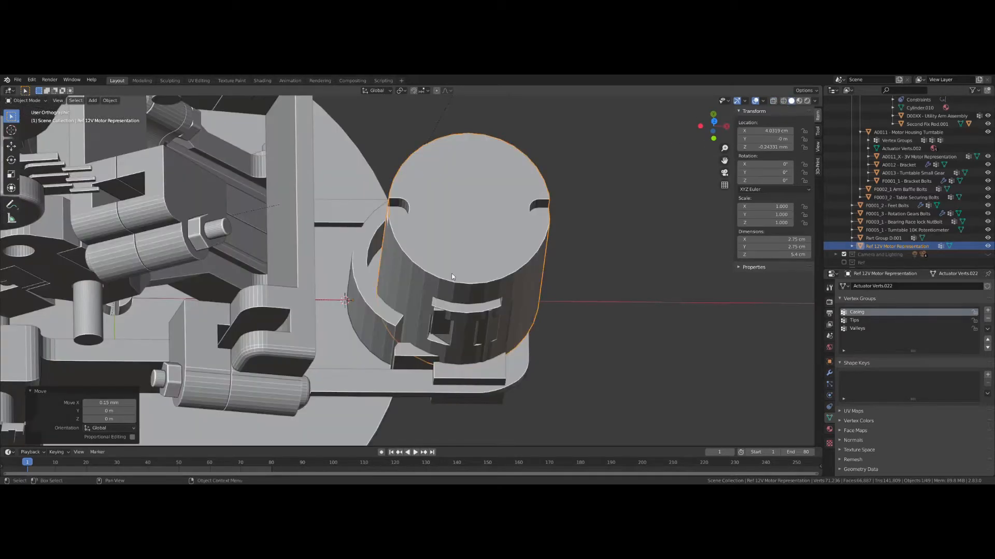
mouse_move(452, 337)
middle_mouse_down("shift")
mouse_move(466, 266)
mouse_move(440, 231)
mouse_move(452, 216)
mouse_move(462, 222)
mouse_move(477, 291)
mouse_move(435, 328)
mouse_move(454, 316)
mouse_move(446, 308)
mouse_move(435, 310)
mouse_move(498, 325)
mouse_move(415, 312)
mouse_move(427, 306)
mouse_move(416, 267)
mouse_move(429, 258)
middle_mouse_up("shift")
scroll(469, 243, "up", 1)
left_click(671, 316)
scroll(452, 237, "up", 1)
Step: Select the turntable motor housing and examine its lower profile in front view with wireframe shading
left_click(438, 325)
left_click(783, 101)
key("KP_1")
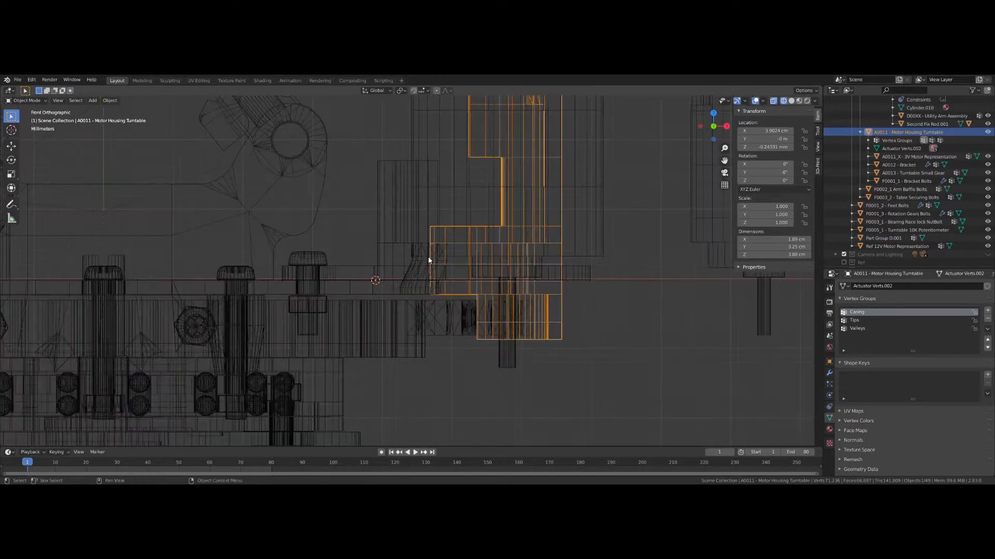
scroll(429, 260, "up", 4)
middle_click_drag(429, 259, 431, 261, "shift")
scroll(430, 261, "down", 2)
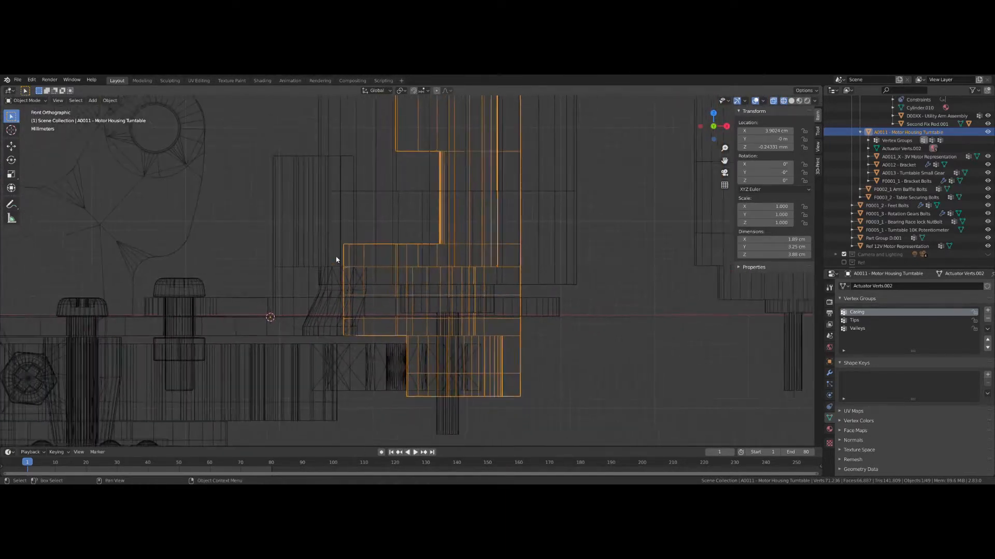
left_click(573, 393)
left_click(538, 368)
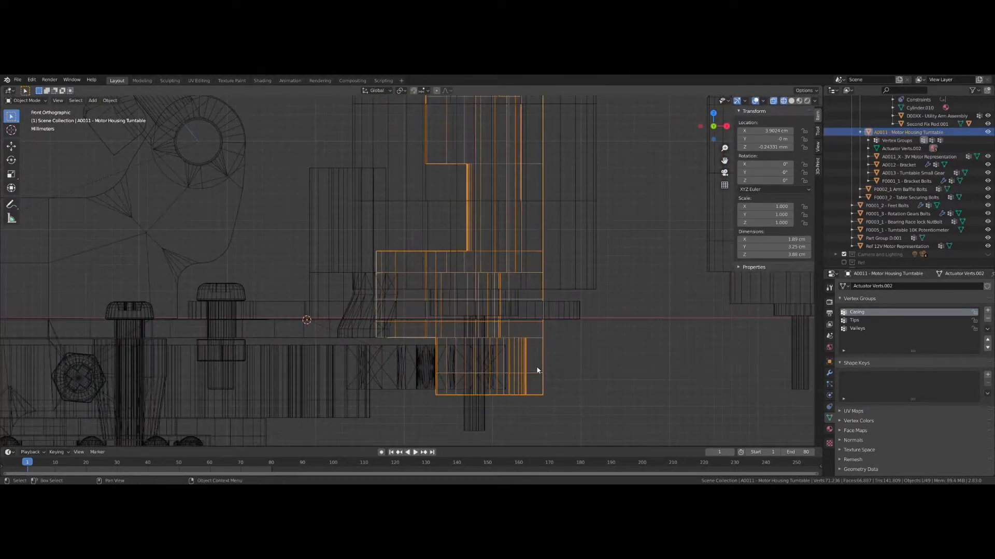
scroll(446, 214, "down", 1)
middle_click_drag(442, 210, 443, 248, "shift")
Step: Select the 12V motor and examine where its casing base and shaft overlap the housing and gear in front view
left_click(530, 194)
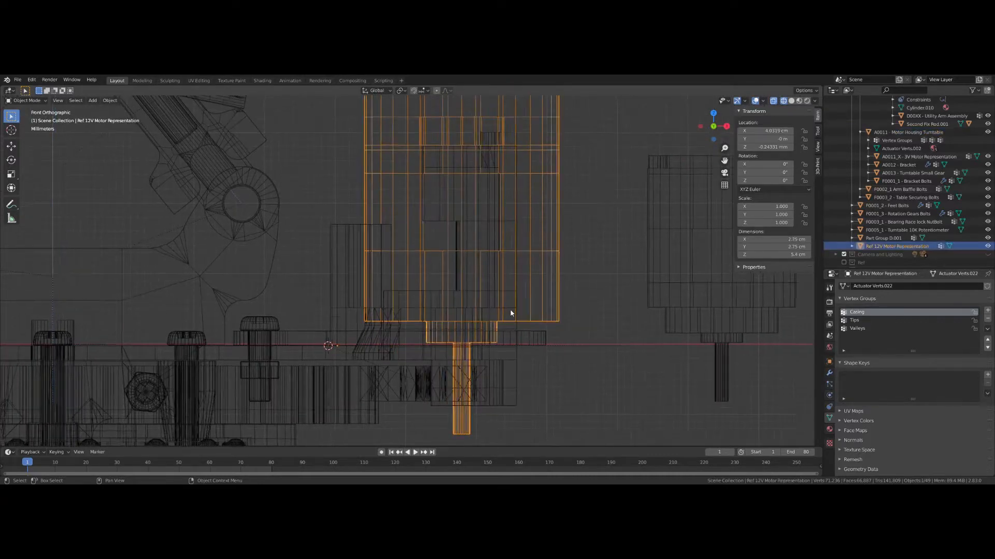
middle_click_drag(492, 400, 487, 316, "shift")
scroll(487, 316, "up", 3)
scroll(356, 307, "up", 1)
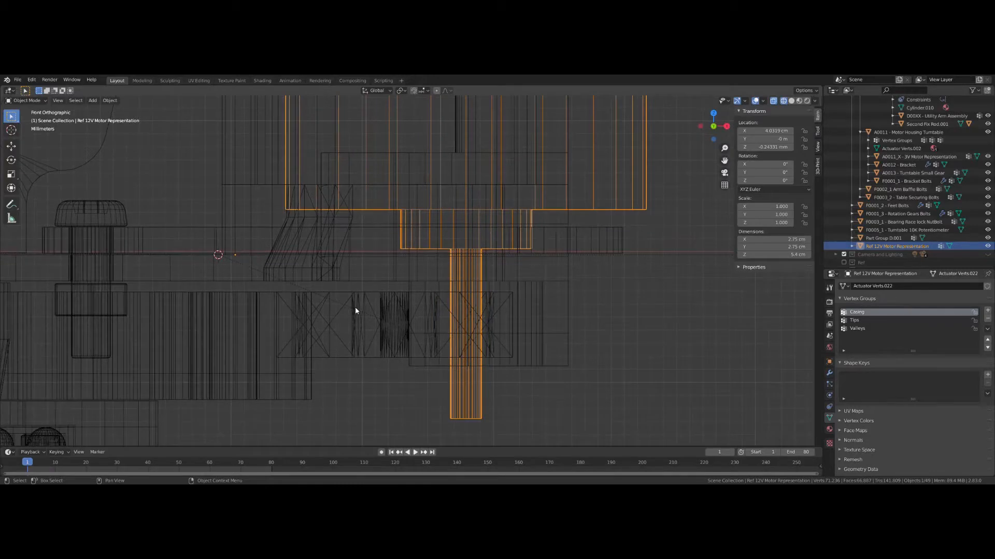
scroll(355, 309, "down", 3)
middle_click_drag(356, 307, 419, 336, "shift")
scroll(353, 277, "up", 3)
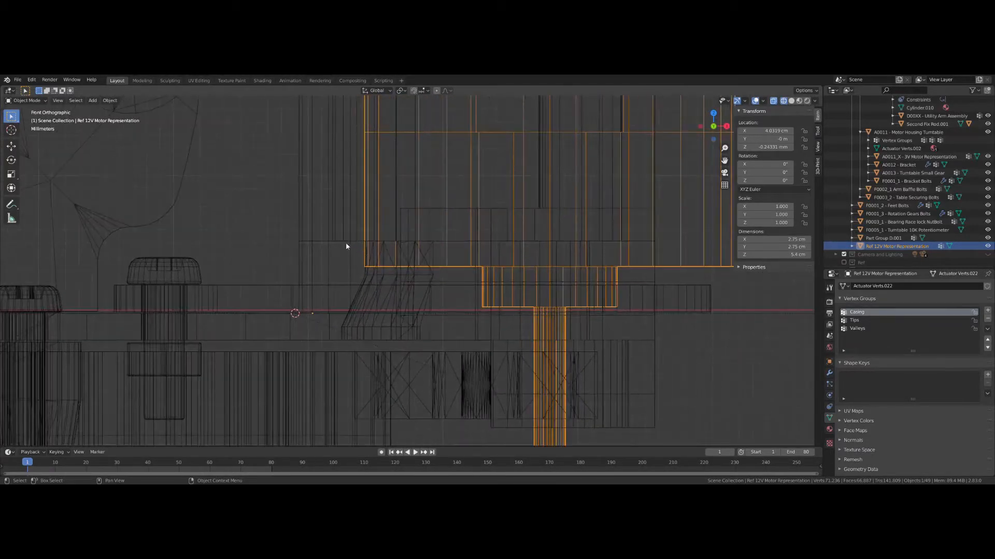
scroll(308, 309, "down", 2)
middle_click_drag(327, 285, 333, 310, "shift")
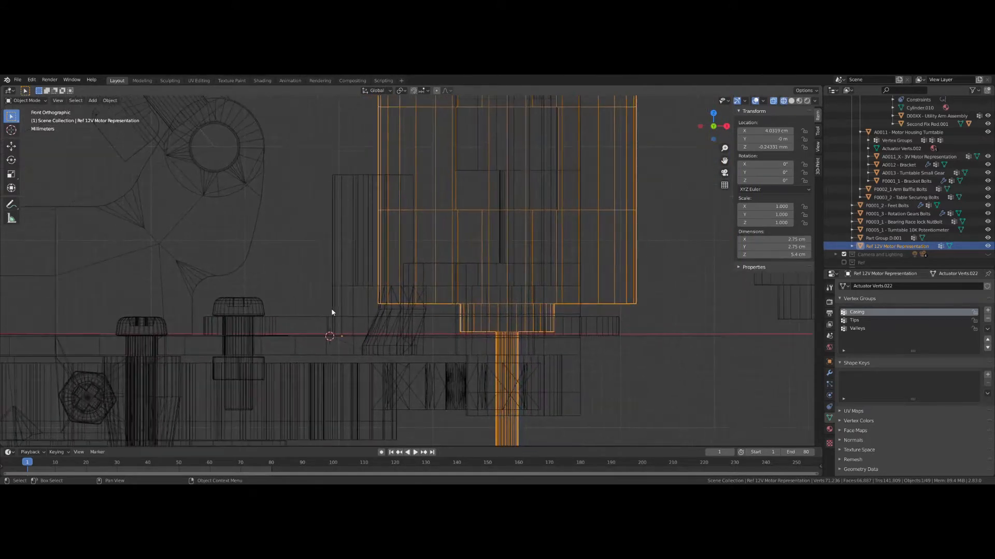
Step: Raise the 12V motor along Z until its casing's underside lines up with the housing's seat edge, at about Z 1.66 mm
scroll(337, 315, "up", 4)
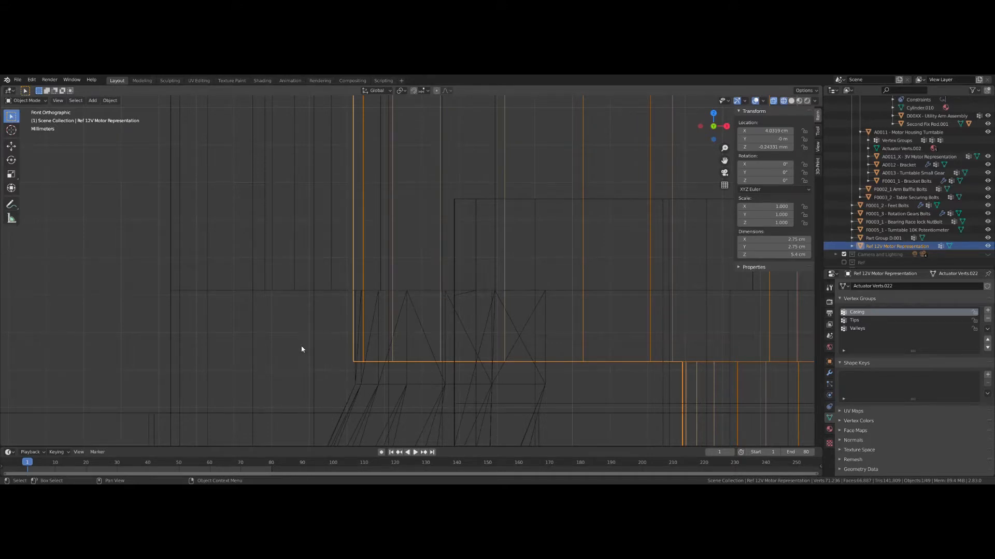
key("g")
key("z")
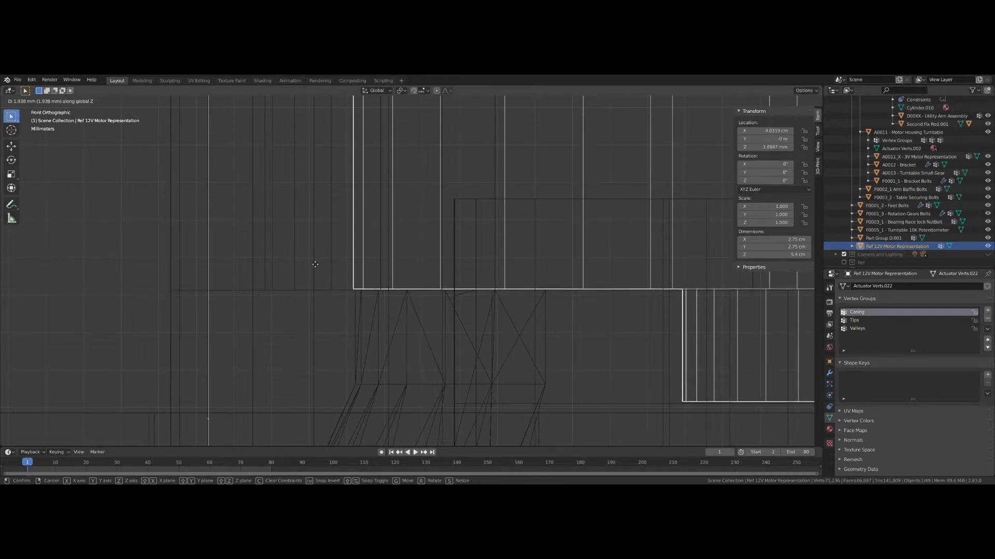
left_click(314, 263)
scroll(312, 263, "up", 3)
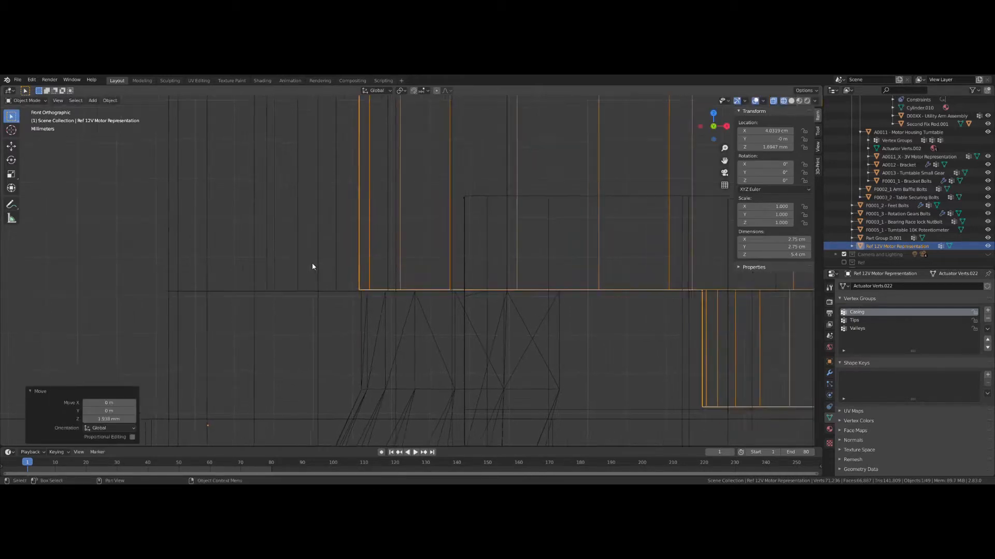
scroll(275, 239, "up", 5)
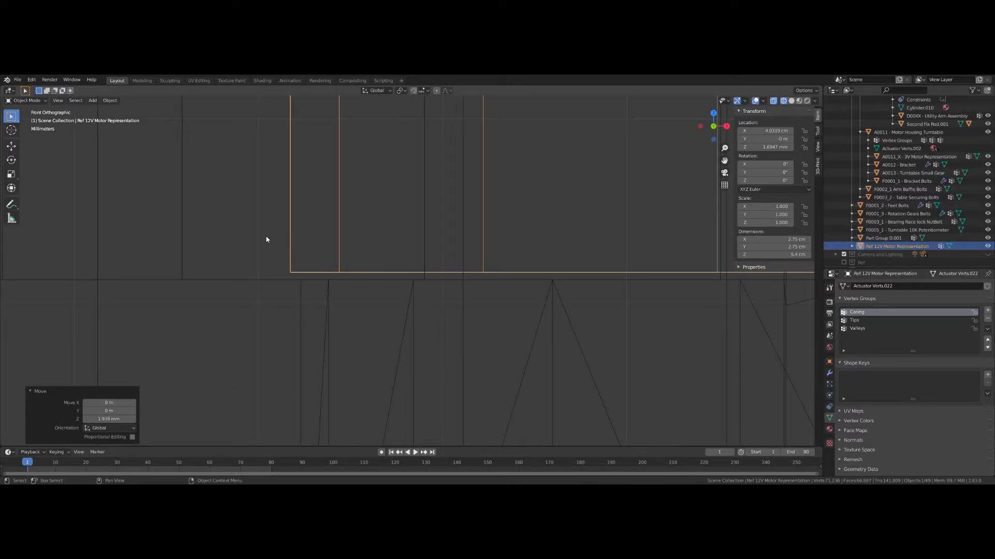
key("g")
key("z")
left_click(270, 267)
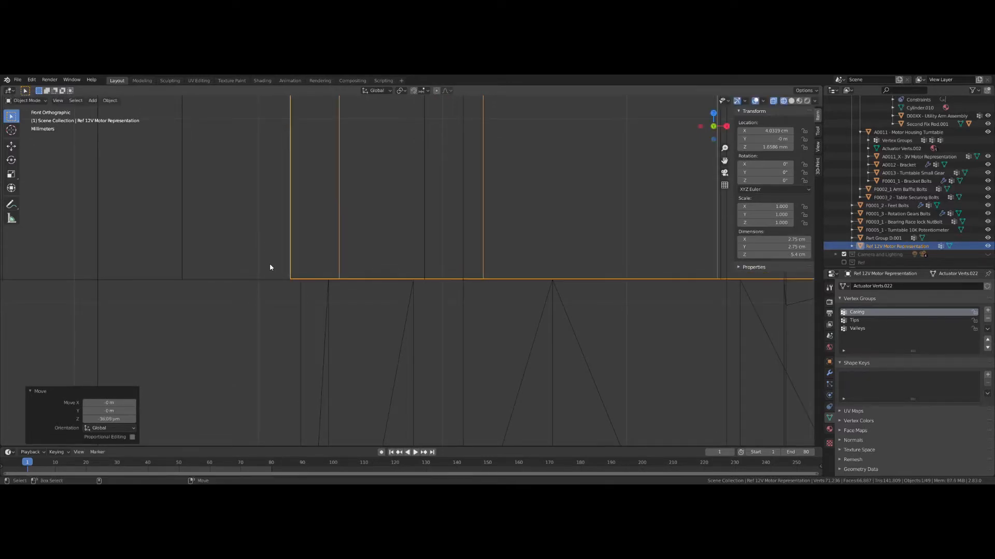
Step: Raise the 12V motor a further 0.15 mm along Z as clearance above the seat edge
key("g")
key("z")
left_click(263, 326)
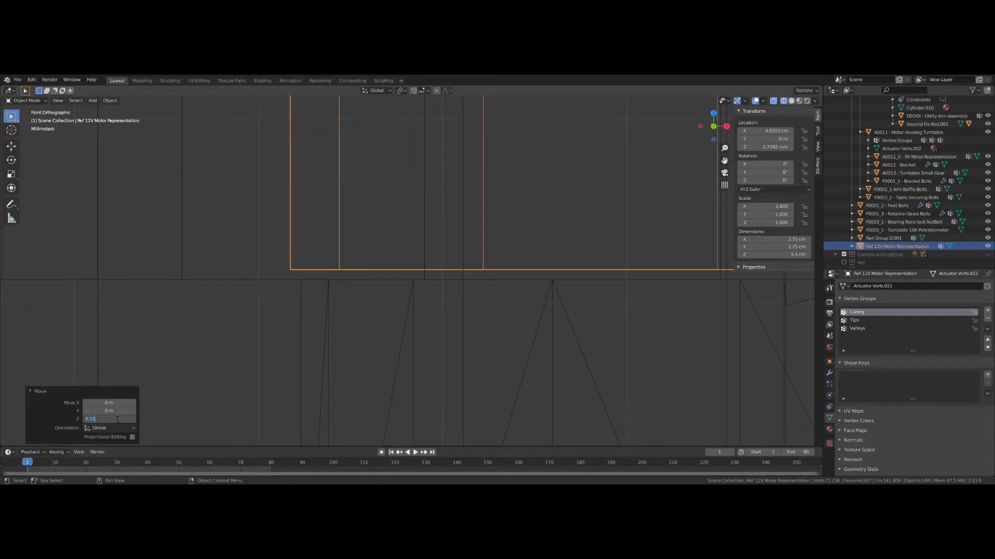
left_click(117, 420)
type("0.15 mm")
key("Return")
Step: Examine the repositioned 12V motor in the housing from the front without X-ray, and at an angle in solid shading
key("KP_Decimal")
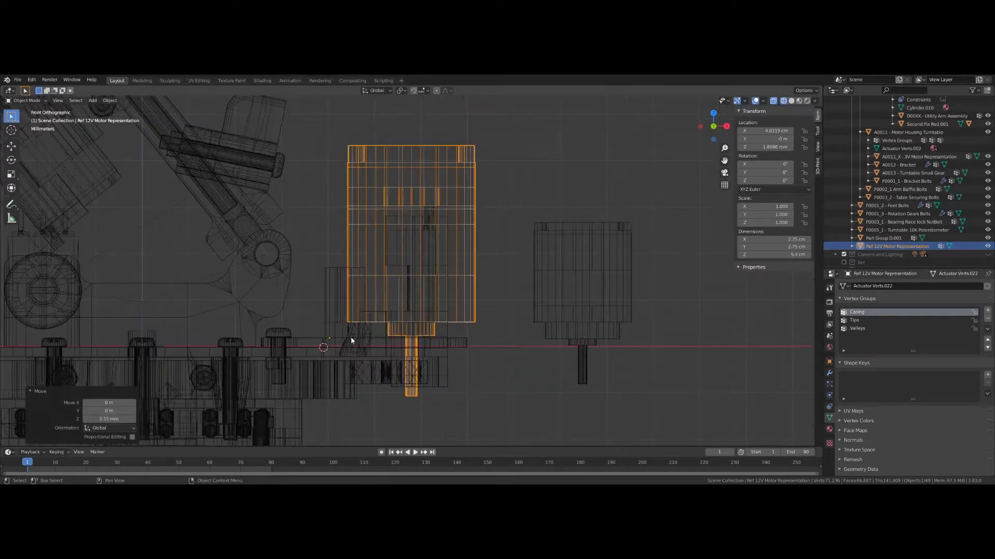
scroll(359, 303, "up", 5)
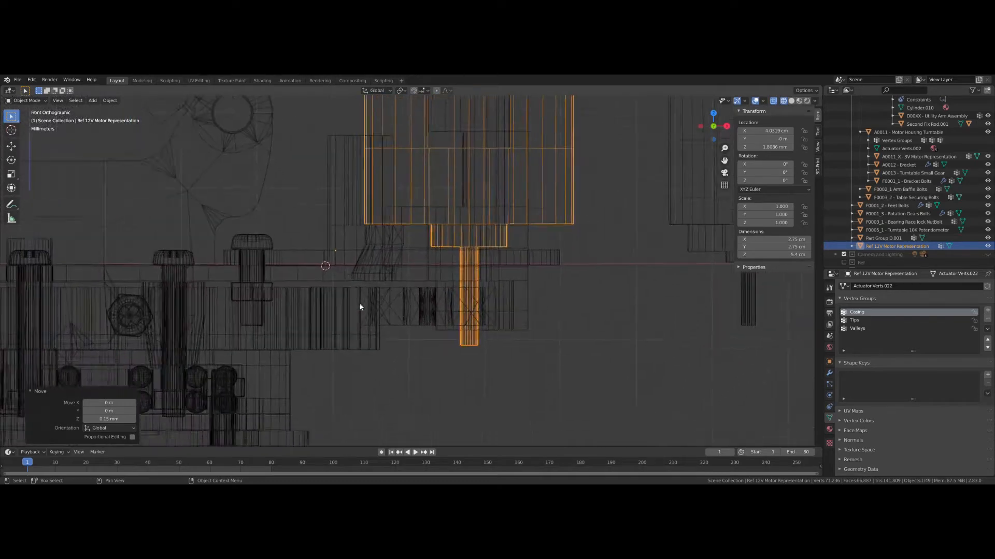
scroll(359, 305, "down", 1)
key("alt+z")
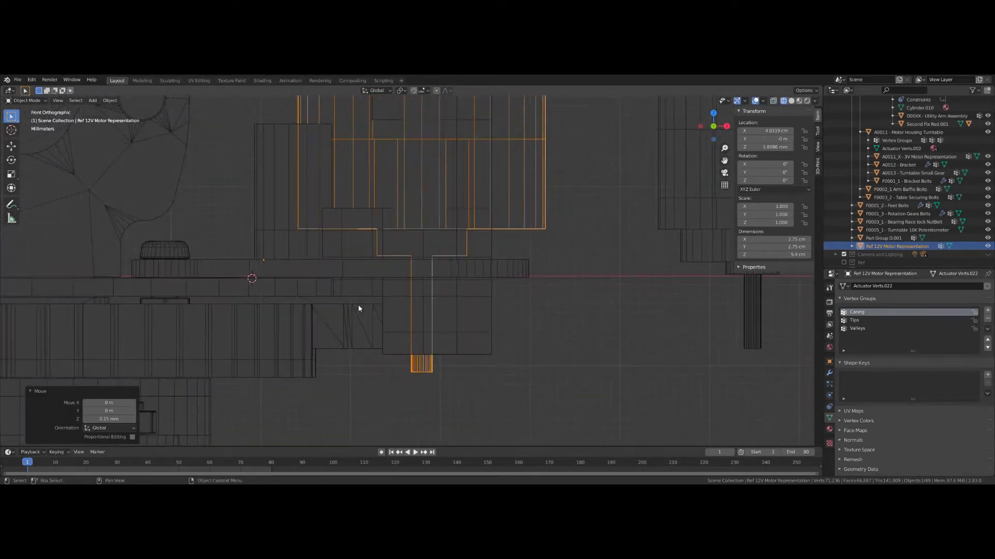
key("KP_8")
left_click(791, 101)
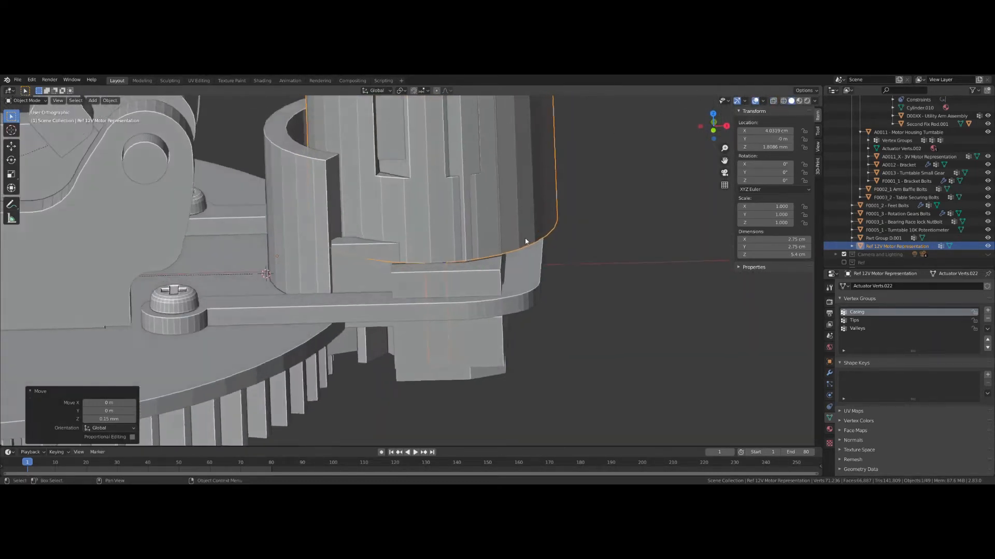
mouse_move(394, 218)
middle_mouse_down()
mouse_move(356, 334)
mouse_move(342, 311)
mouse_move(330, 321)
mouse_move(383, 300)
mouse_move(235, 318)
middle_mouse_up()
scroll(356, 334, "down", 1)
left_click(393, 330)
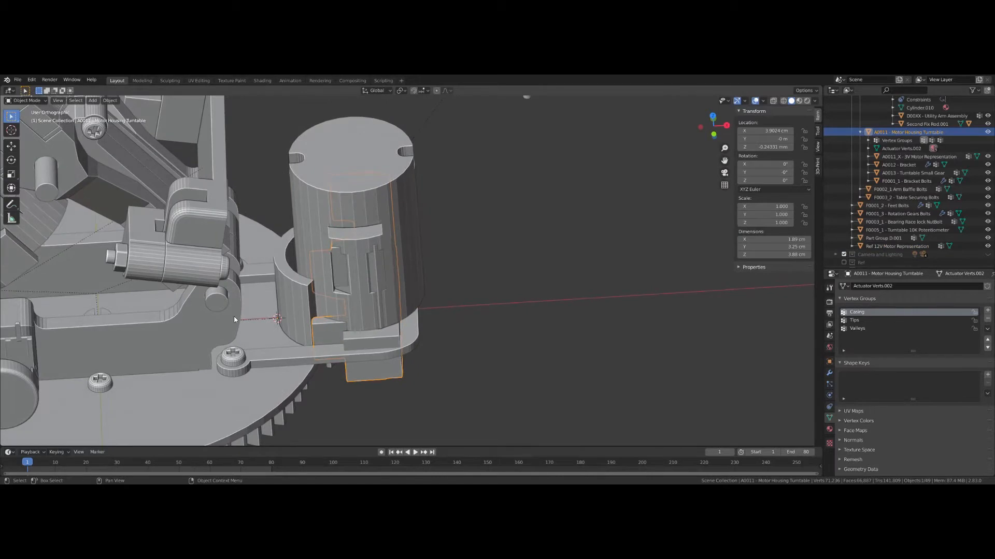
key("g")
key("x")
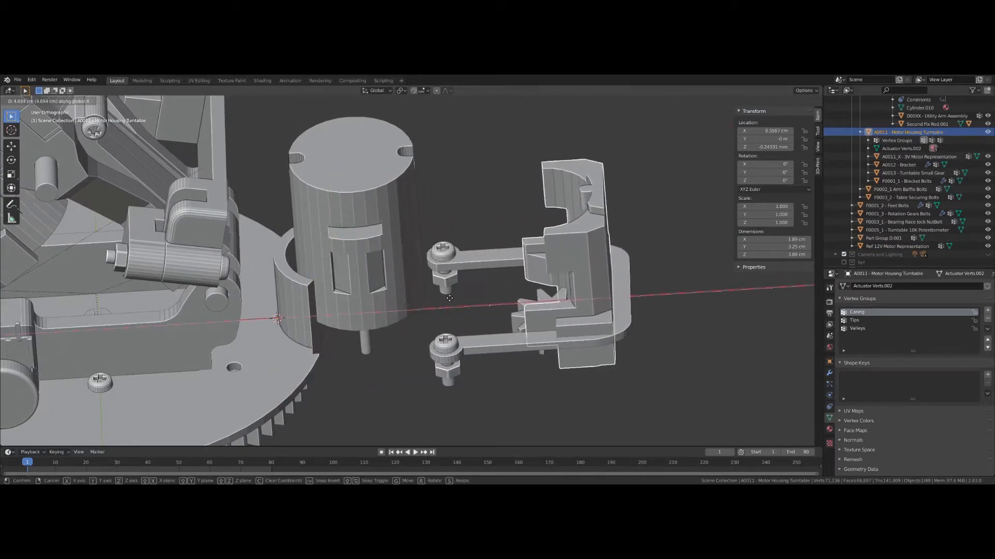
key("Escape")
Step: Parent the A0012 bracket to the A0010 turntable using Object (Keep Transform)
left_click(287, 357)
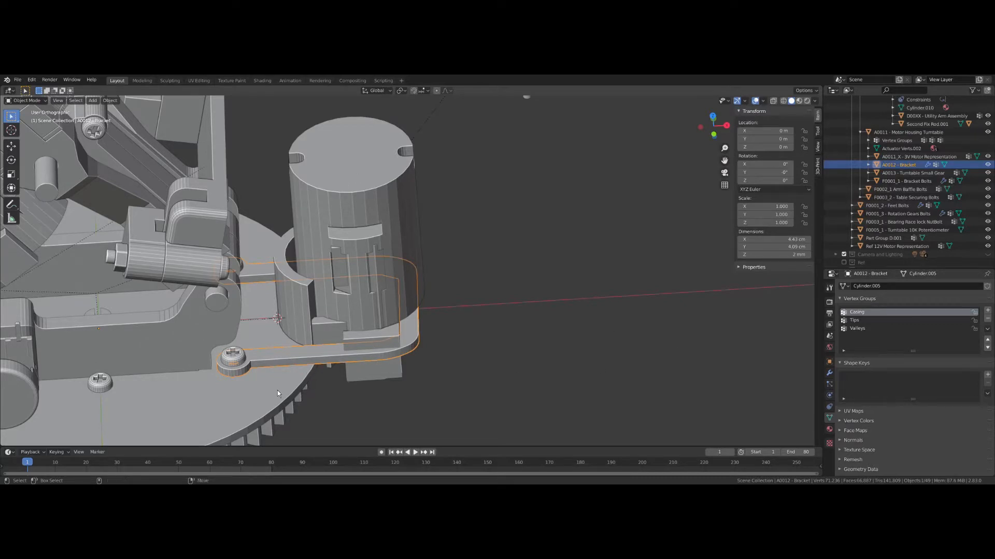
left_click(470, 366)
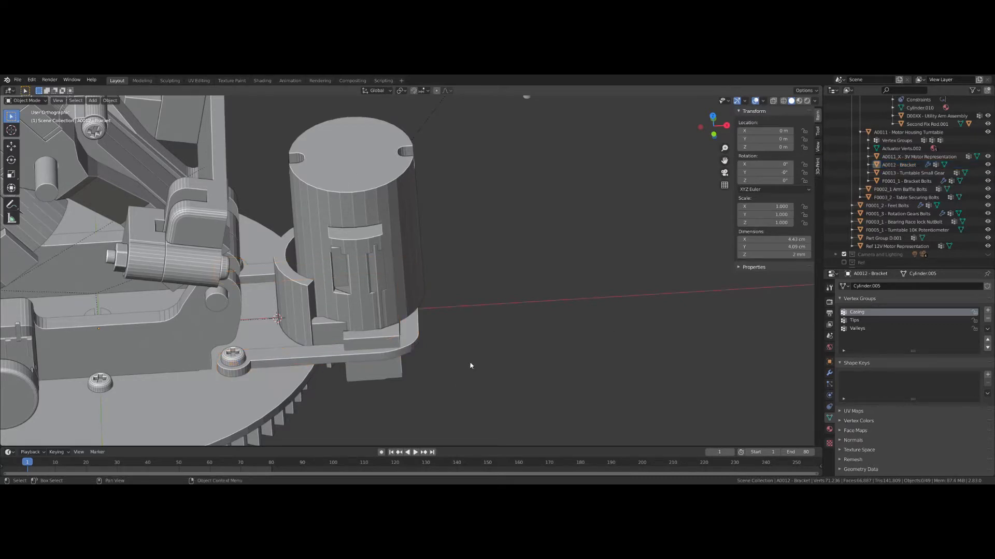
left_click(314, 352)
left_click(246, 394, "shift")
key("ctrl+p")
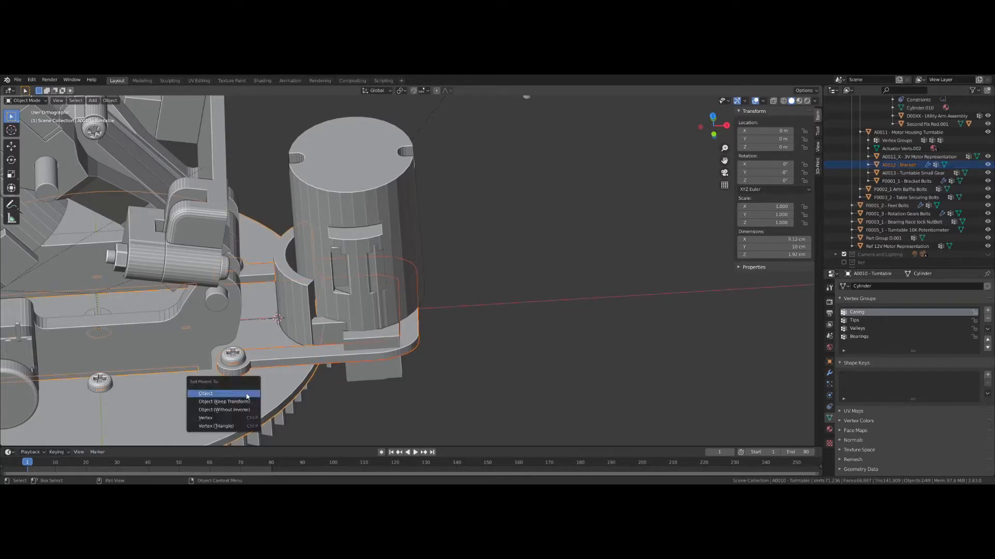
left_click(231, 402)
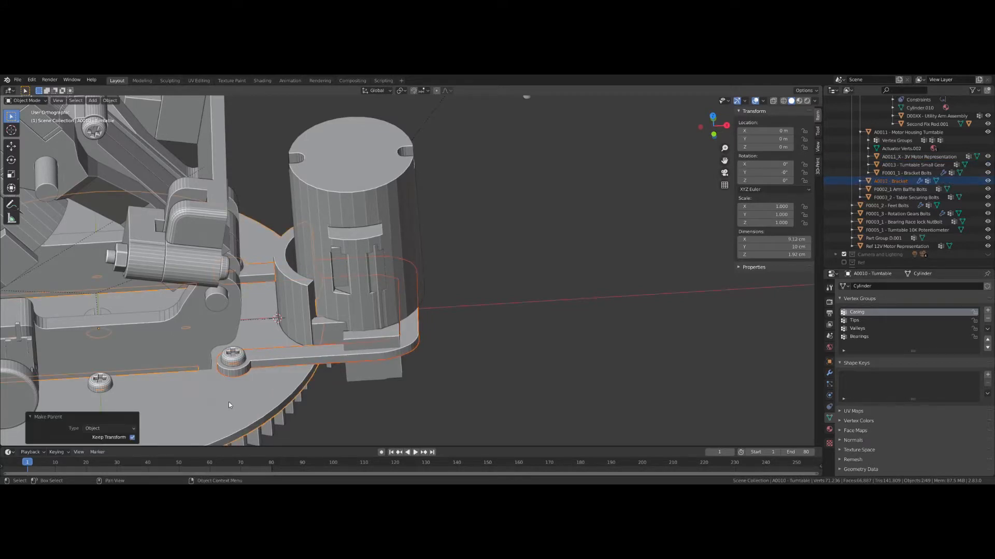
left_click(381, 367)
key("g")
key("x")
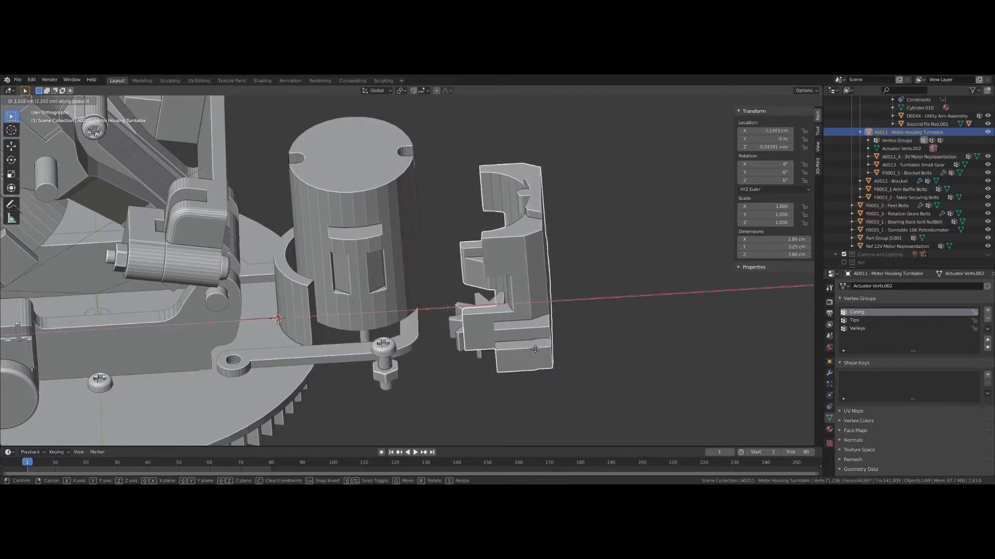
key("Escape")
Step: Parent the F0001_1 bracket bolts to the A0010 turntable using Object (Keep Transform)
left_click(243, 358)
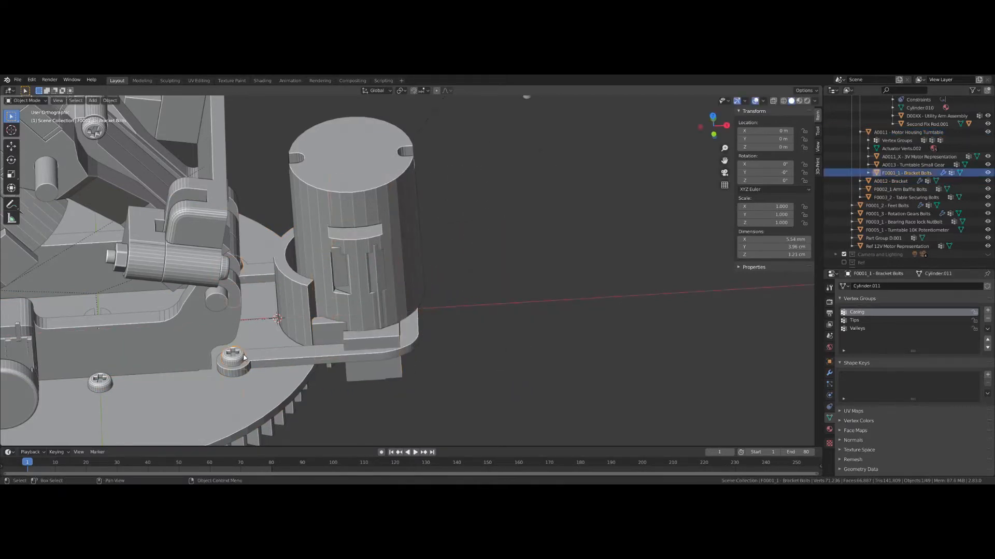
left_click(271, 387, "shift")
key("ctrl+p")
left_click(270, 388)
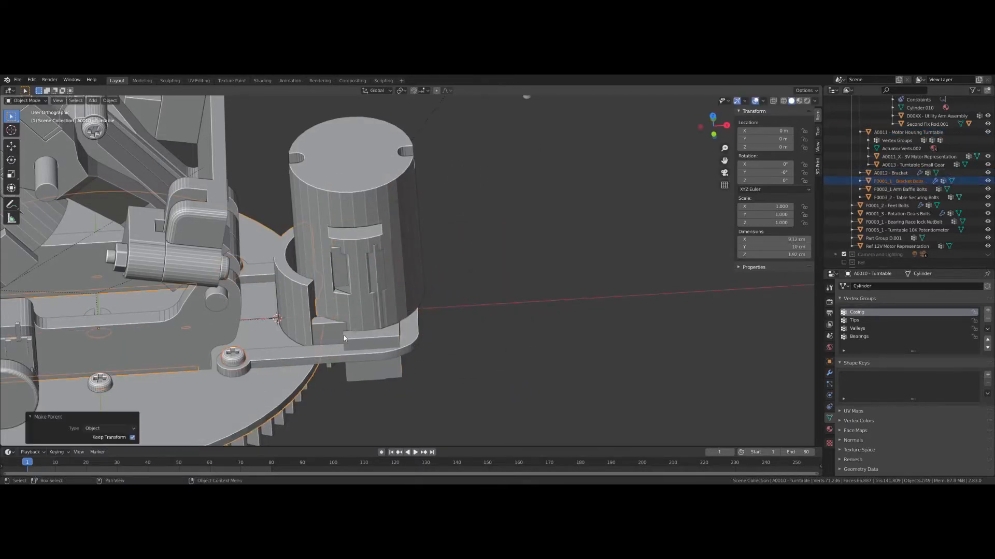
Step: Move the A0011 motor housing about 6.9 cm along X, away from the turntable
left_click(377, 379)
key("g")
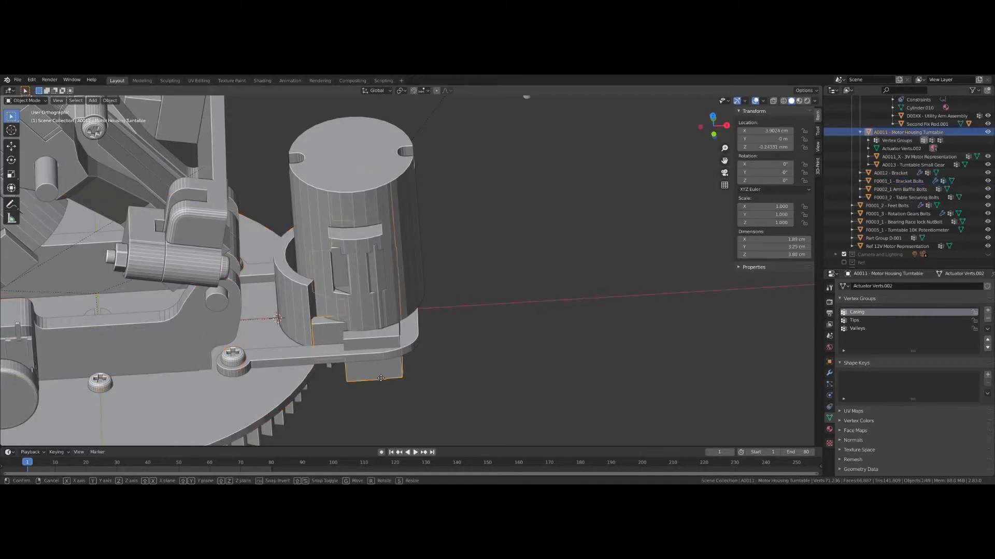
key("x")
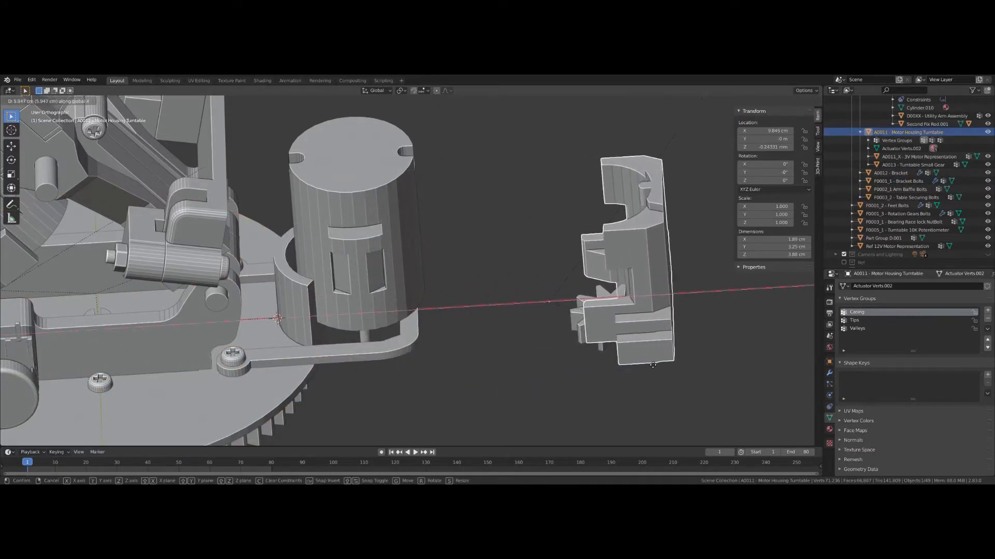
left_click(698, 361)
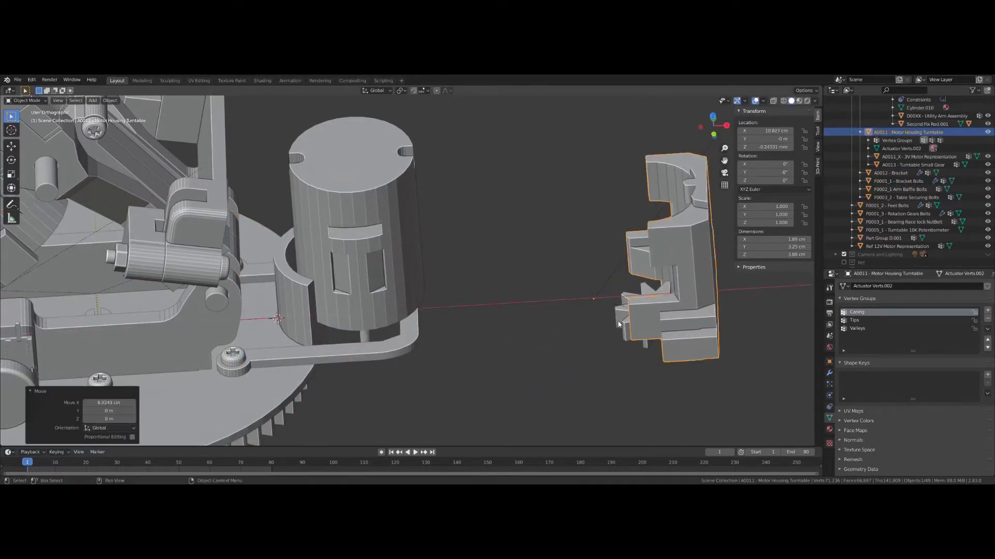
Step: Hide the A0012 bracket beneath the 12V motor
left_click(619, 324)
middle_click_drag(618, 324, 458, 263)
scroll(372, 327, "up", 6)
scroll(403, 320, "up", 5)
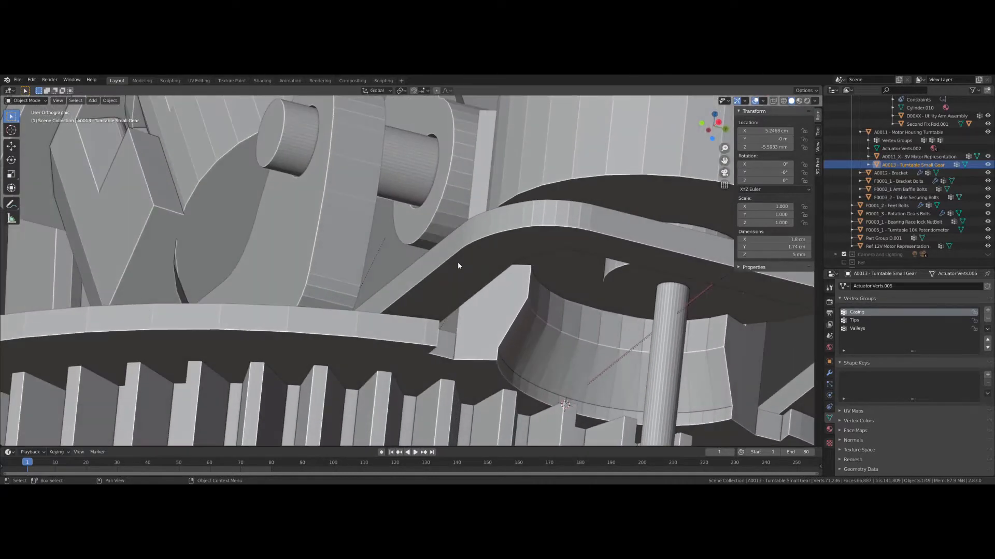
left_click(457, 262)
key("h")
middle_click_drag(515, 328, 625, 286)
scroll(289, 390, "down", 8)
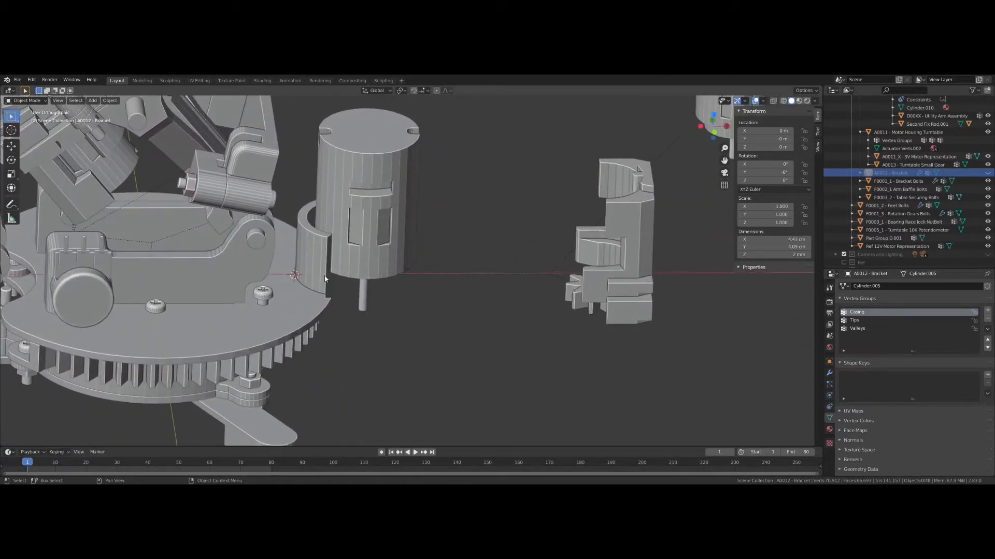
Step: Snap the A0011 motor housing to the 3D cursor to return it to the turntable
left_click(630, 241)
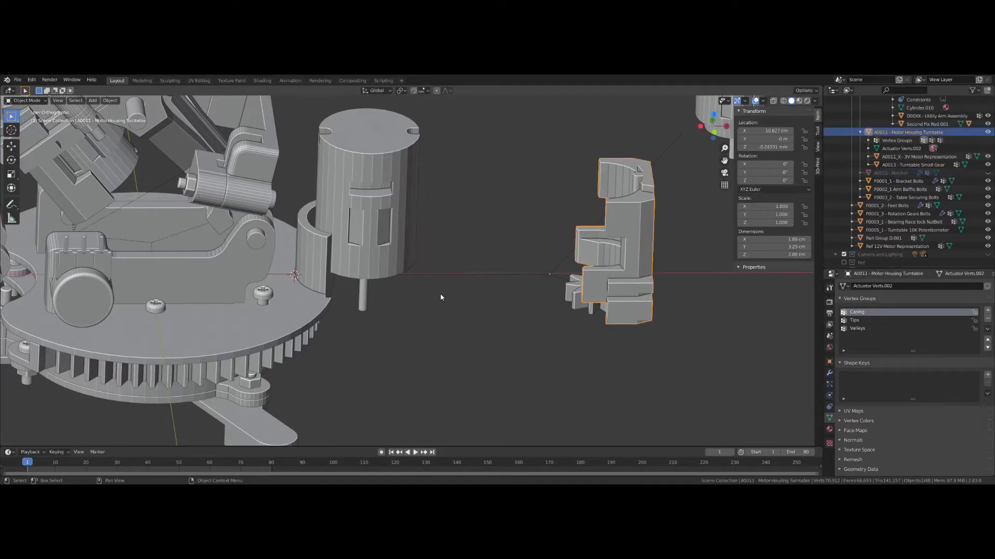
key("shift+s")
left_click(437, 244)
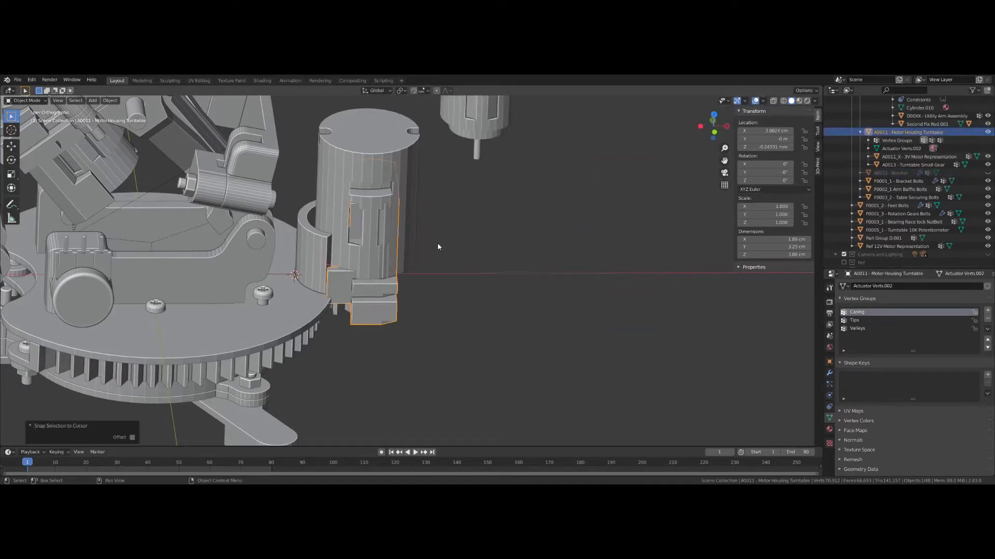
Step: Examine how the Ref 12V motor overlaps the motor housing from several angles, with both parts selected
middle_click_drag(423, 285, 651, 341)
scroll(350, 341, "up", 2)
left_click(358, 208)
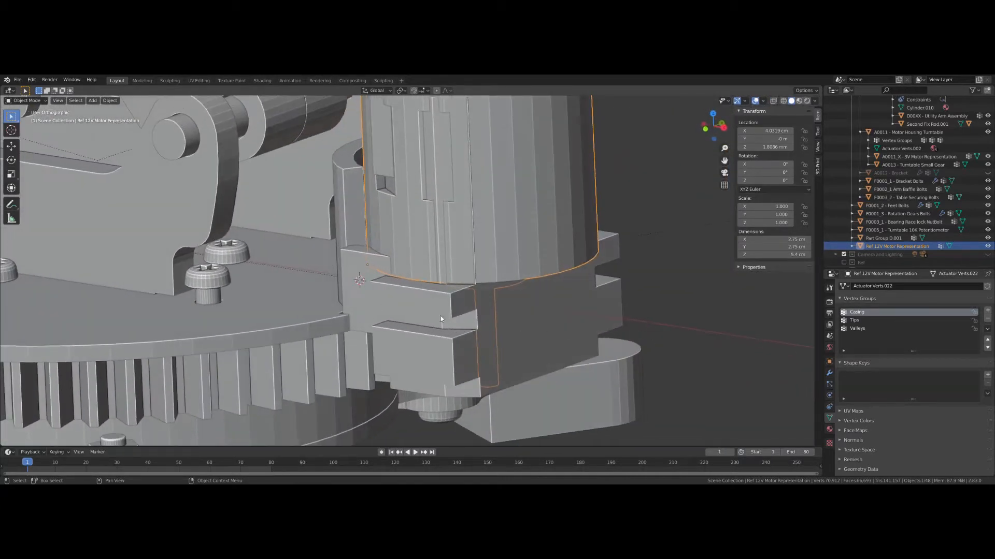
middle_click_drag(440, 318, 404, 384)
left_click(420, 279, "shift")
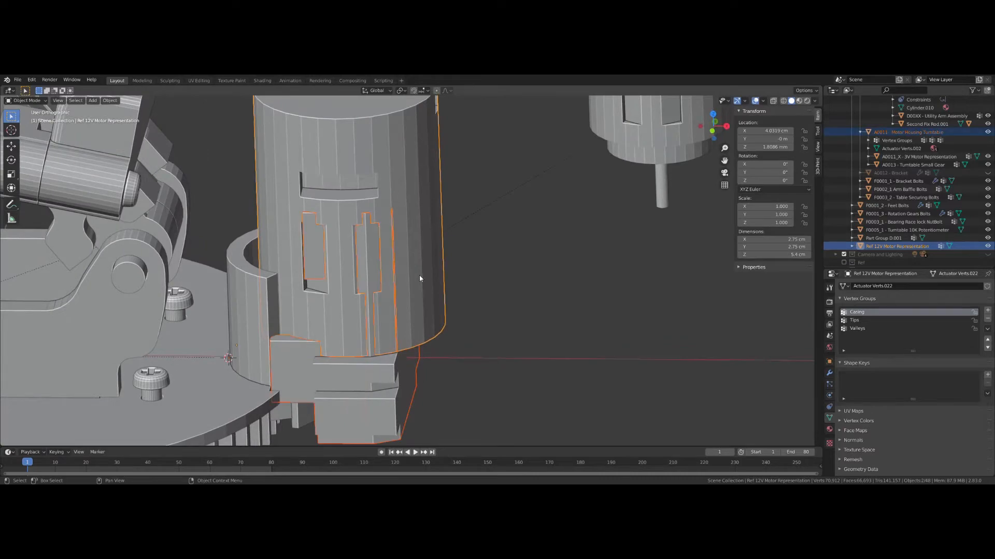
mouse_move(420, 278)
middle_mouse_down()
mouse_move(434, 205)
mouse_move(371, 315)
mouse_move(239, 302)
middle_mouse_up()
Step: Duplicate the lowest band of the Ref 12V motor's casing in place and separate the selection into its own object
left_click(434, 205)
key("Tab")
key("alt+z")
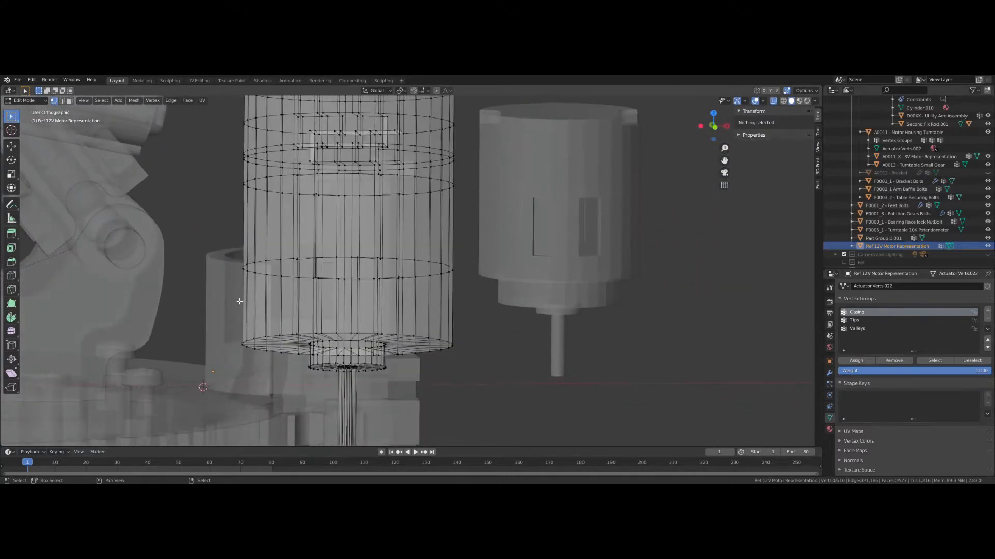
key("KP_1")
key("a")
key("alt+a")
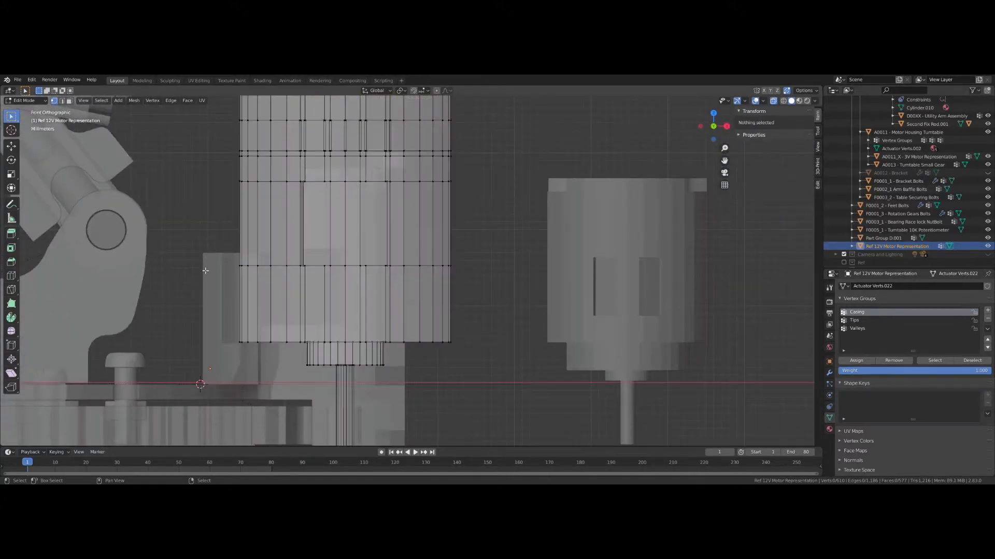
left_click_drag(448, 328, 490, 345)
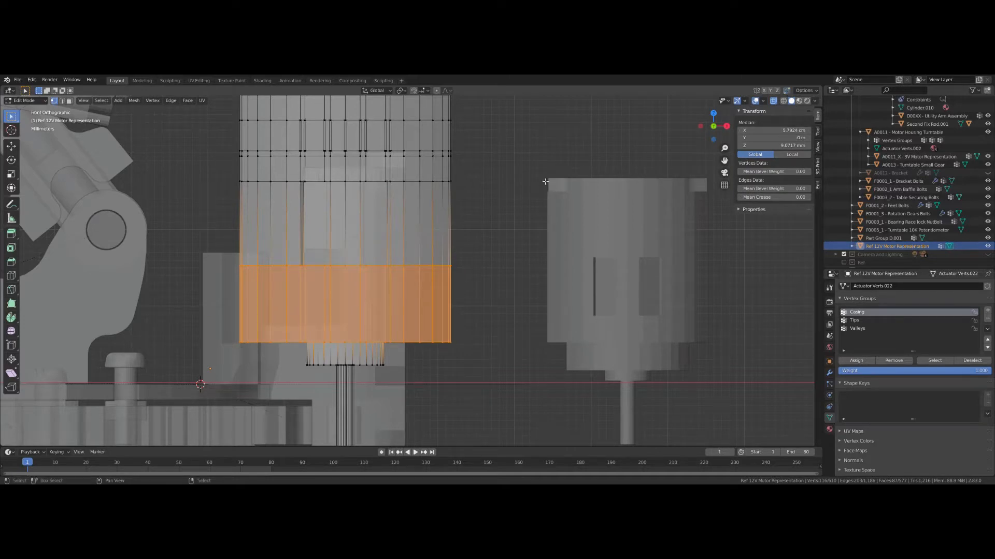
key("shift+d")
key("Escape")
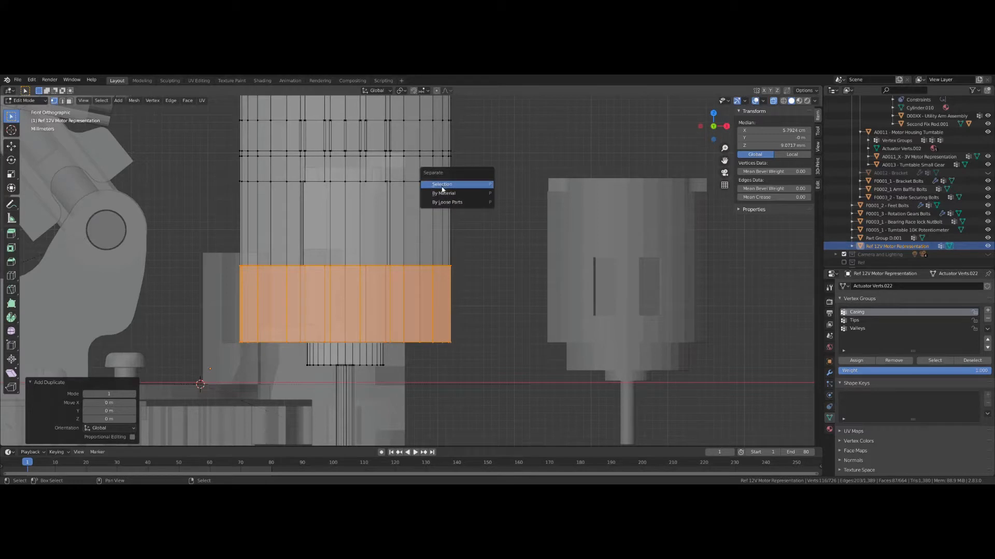
left_click(442, 185)
key("Tab")
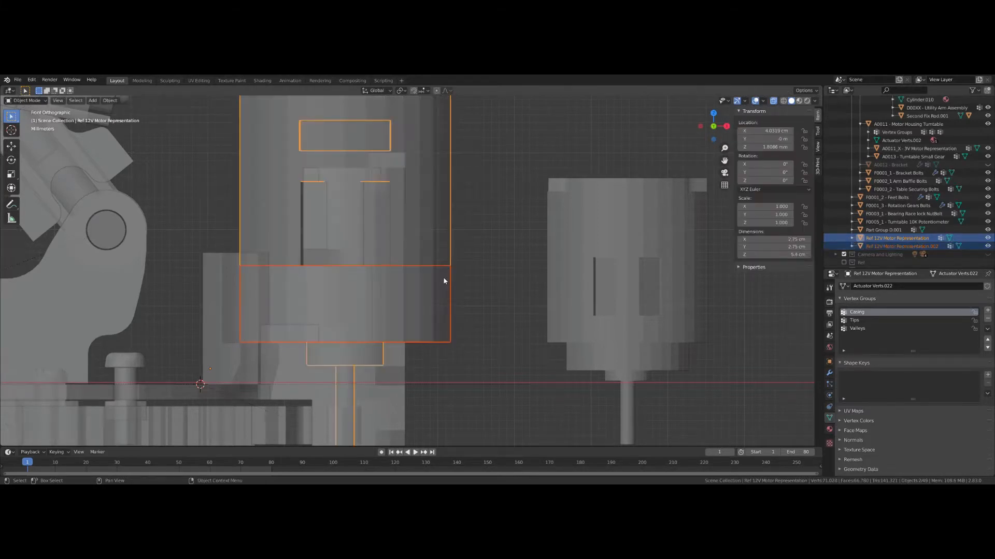
Step: Delete the four extra notch vertices at the upper rim of the separated casing ring
left_click(444, 280)
middle_click_drag(444, 275, 444, 277)
key("Tab")
scroll(443, 280, "up", 4)
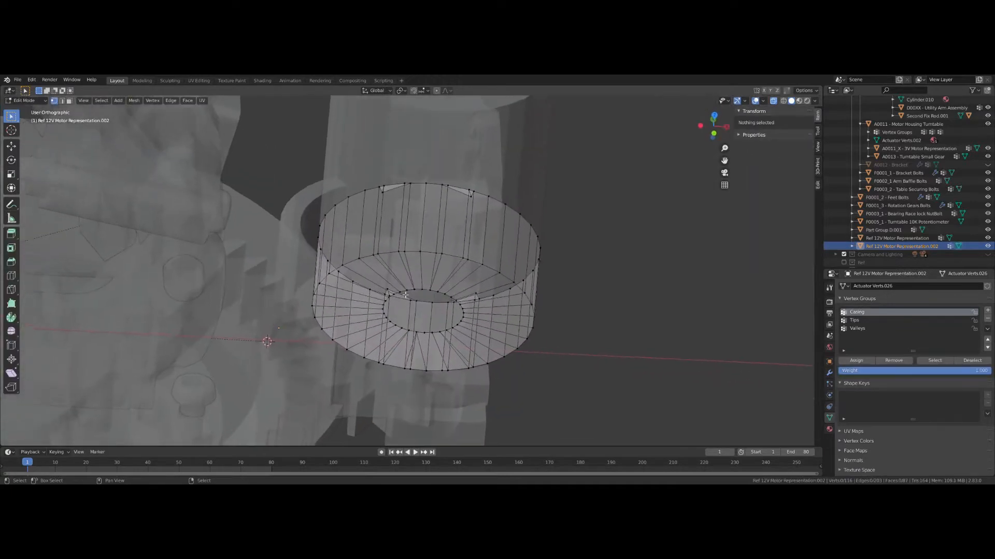
left_click(338, 214)
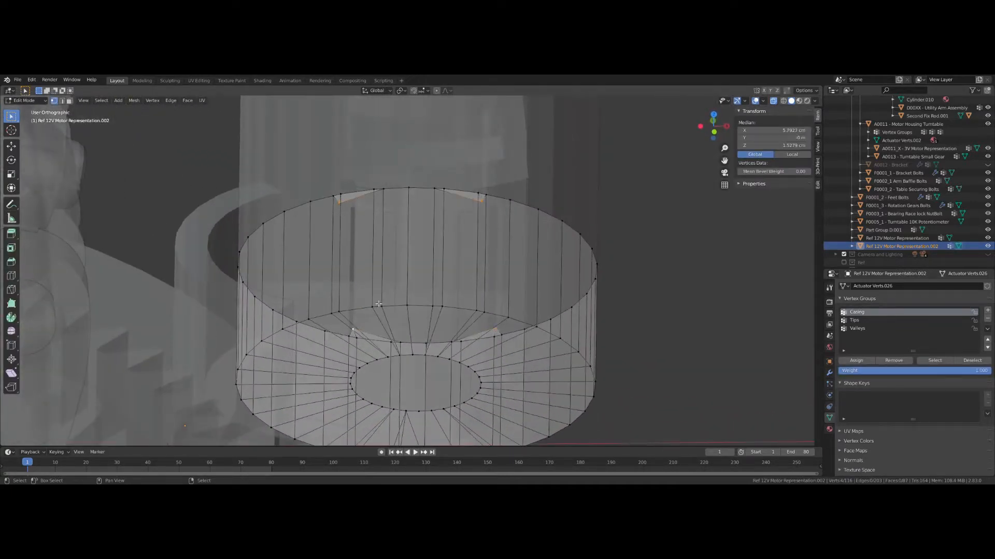
key("x")
left_click(376, 302)
Step: Recalculate the face normals of the whole casing ring mesh
scroll(311, 355, "down", 2)
mouse_move(311, 355)
middle_mouse_down()
mouse_move(314, 377)
mouse_move(318, 347)
middle_mouse_up()
middle_click_drag(331, 327, 308, 365, "shift")
scroll(308, 365, "down", 1)
key("a")
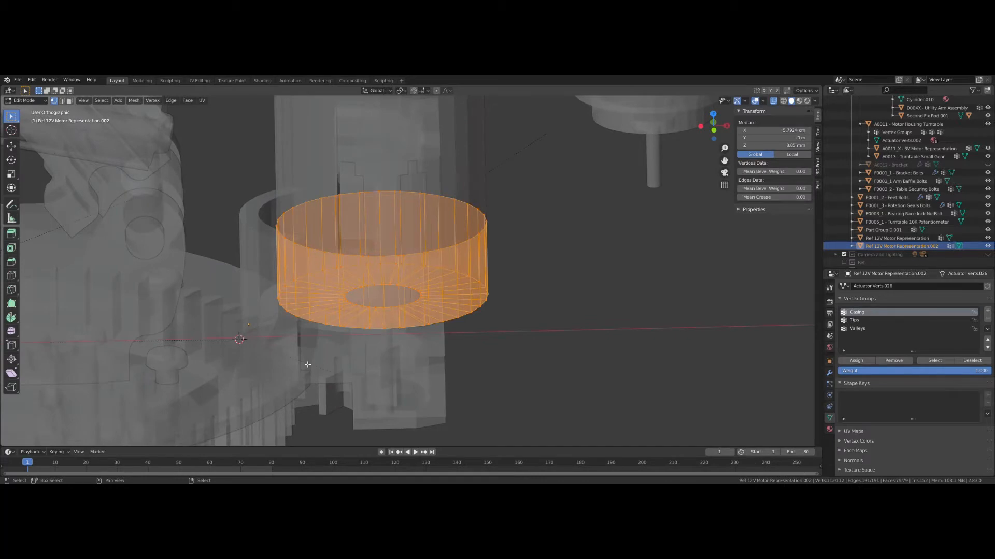
key("shift+n")
key("alt+a")
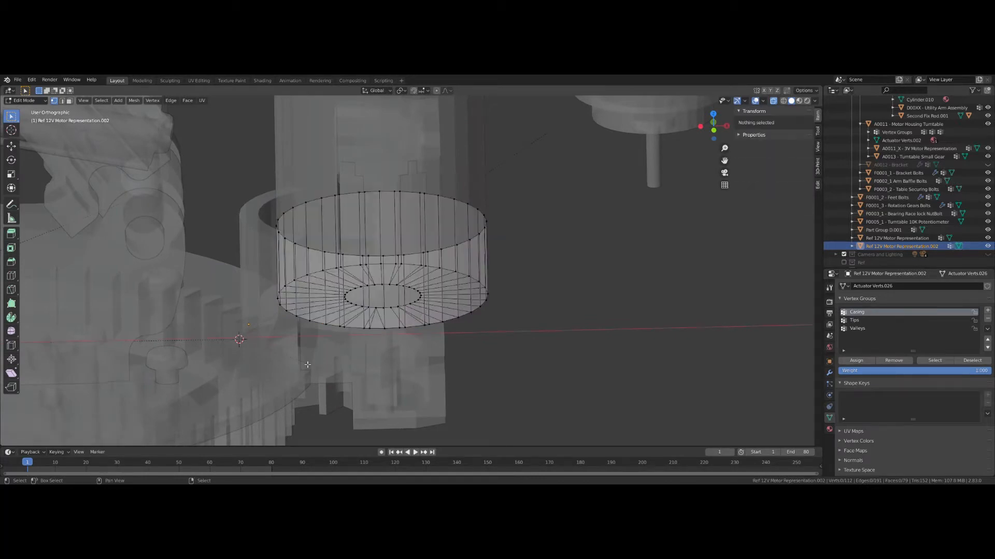
Step: Add a Solidify modifier to the casing ring with 0.15 mm thickness, offset 1, Even Thickness and High Quality Normals
middle_click_drag(307, 365, 311, 350)
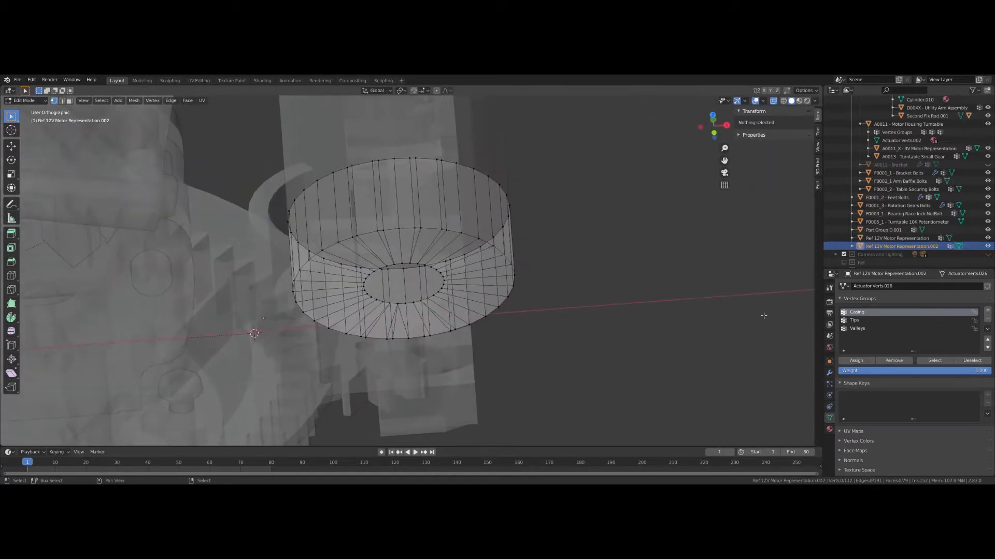
left_click(828, 373)
mouse_move(422, 272)
middle_mouse_down()
mouse_move(421, 263)
mouse_move(420, 272)
middle_mouse_up()
left_click(865, 286)
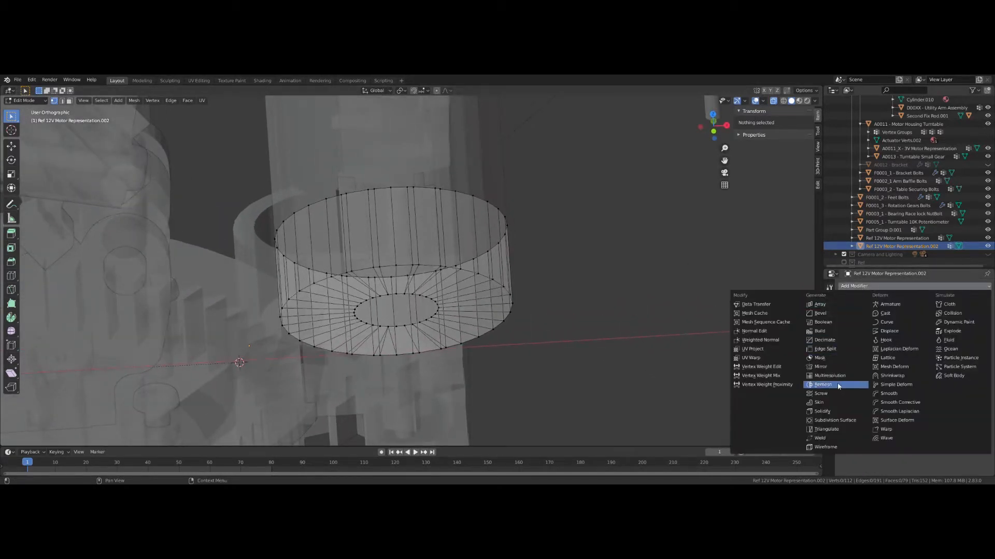
left_click(829, 413)
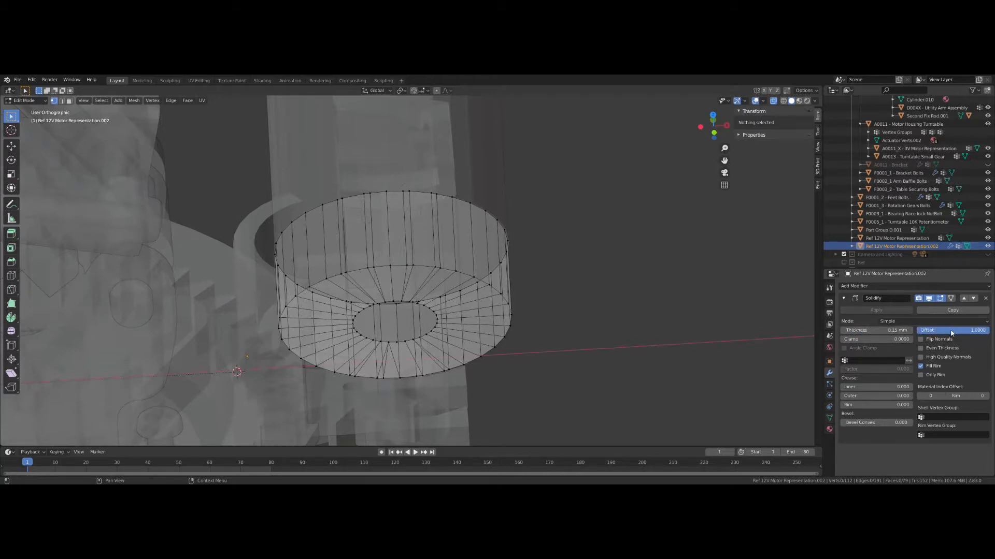
left_click(920, 357)
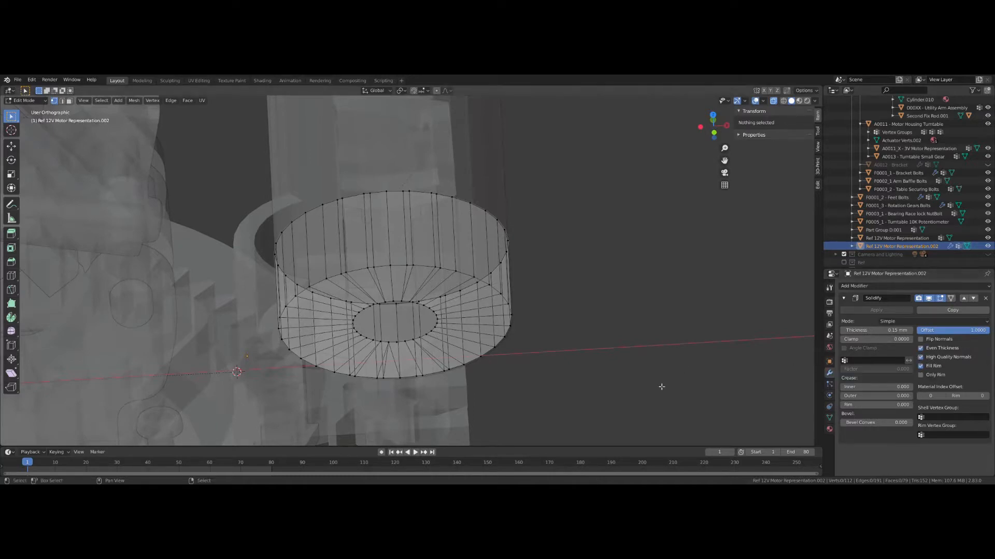
Step: Examine the solidified casing ring from below in Edit Mode, and from above in Object Mode
scroll(520, 359, "up", 1)
middle_click_drag(518, 314, 444, 302)
scroll(441, 305, "down", 3)
middle_click_drag(383, 331, 335, 372)
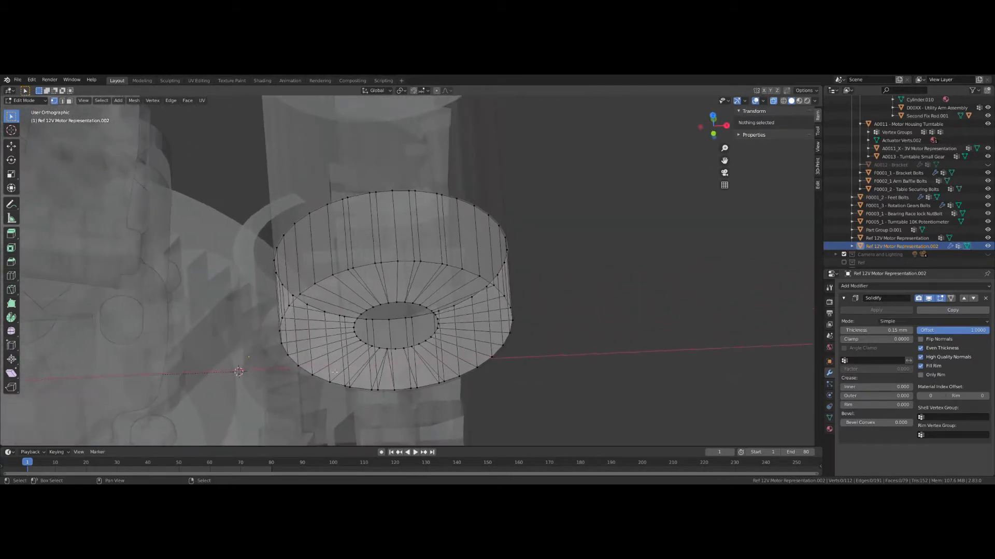
middle_click_drag(372, 247, 511, 305)
key("Tab")
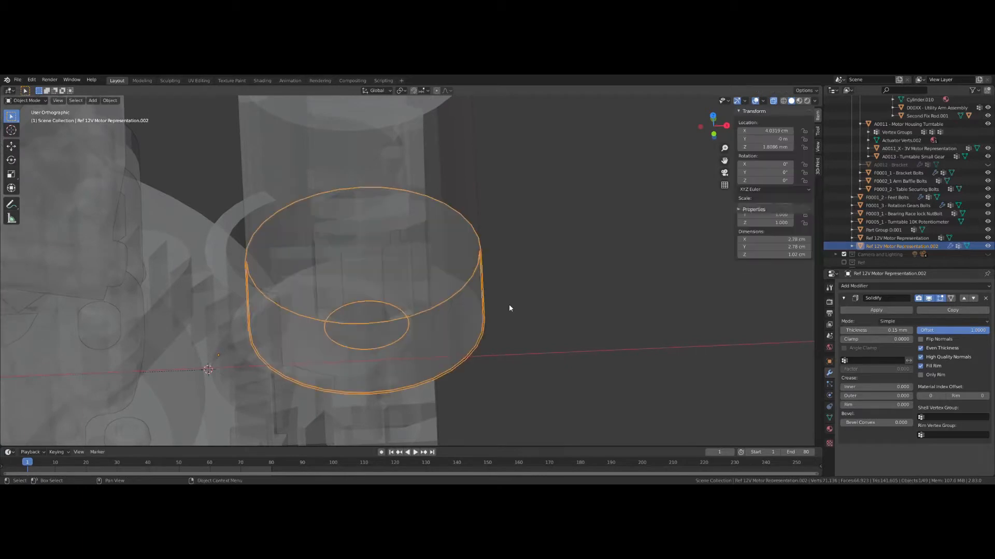
scroll(509, 305, "up", 1)
key("KP_7")
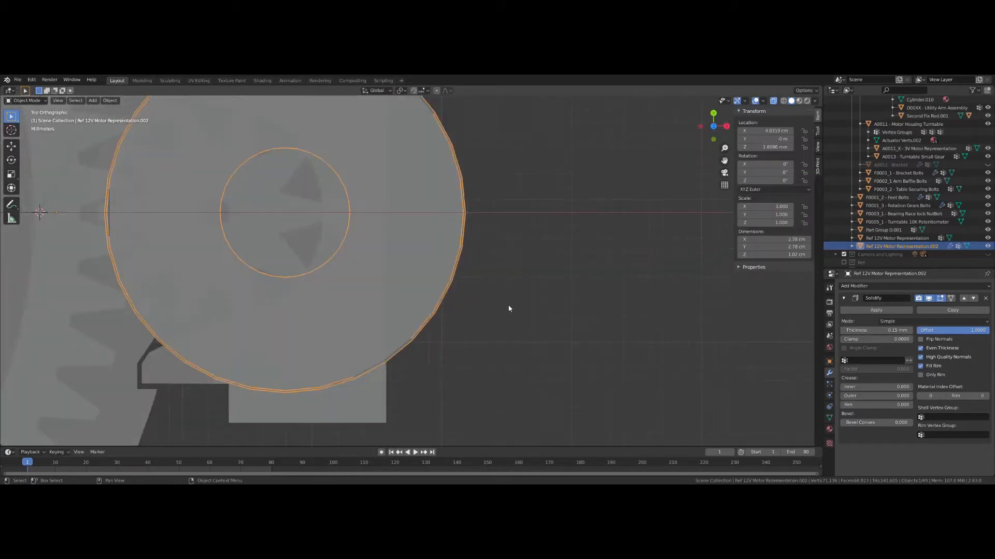
middle_click_drag(307, 412, 245, 344, "shift")
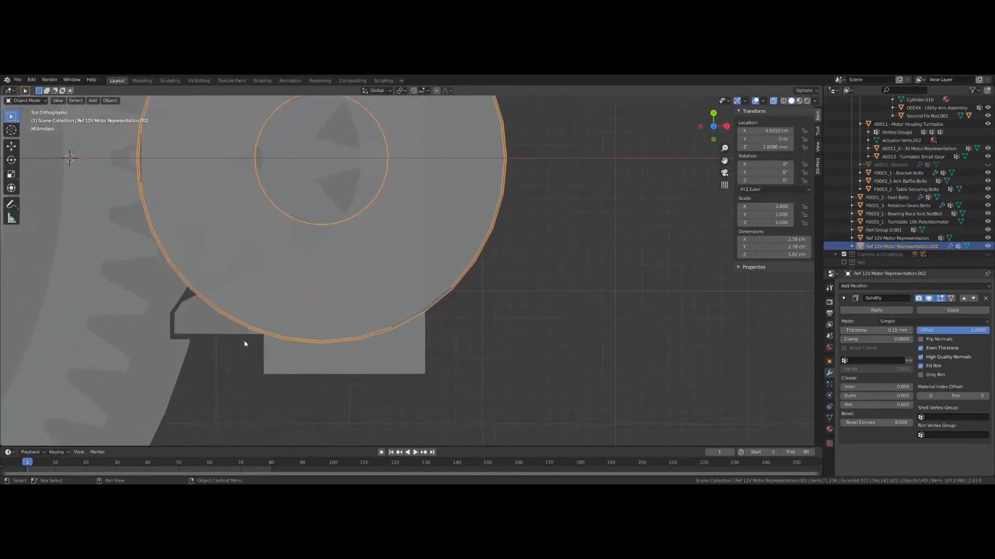
Step: Apply the casing ring's Solidify modifier, undo the application, and examine the ring from the front and at an angle
left_click(876, 310)
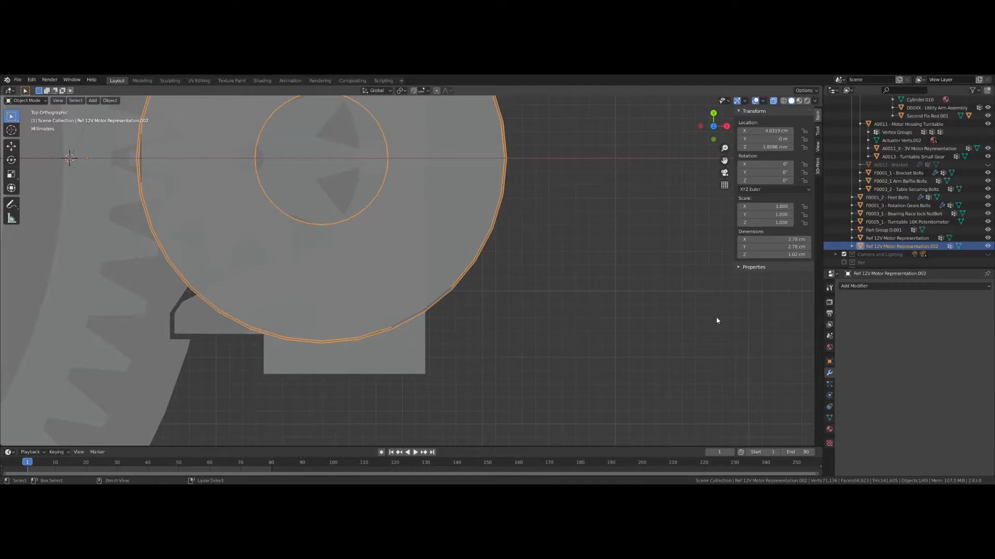
key("ctrl+z")
key("KP_1")
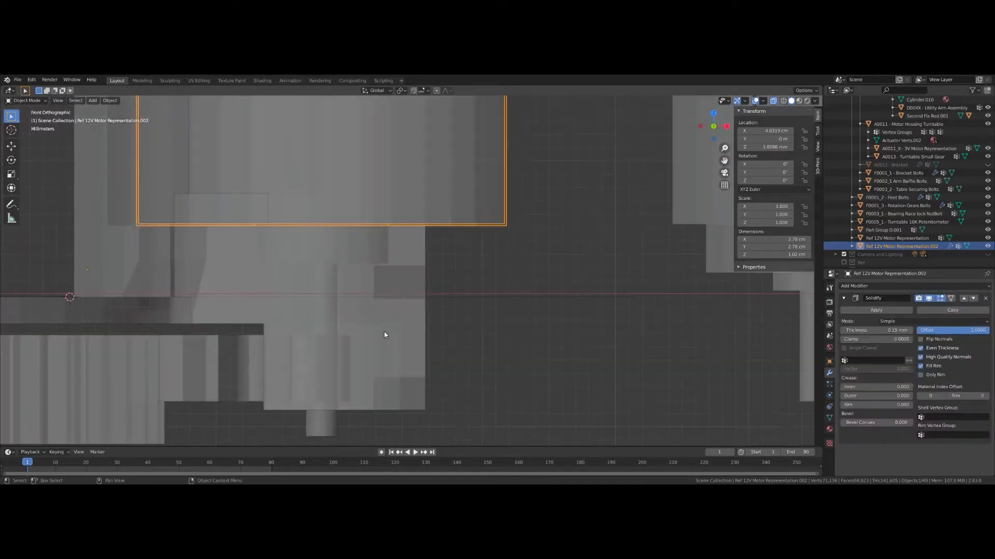
middle_click_drag(383, 331, 384, 351)
scroll(346, 319, "down", 4)
mouse_move(346, 320)
middle_mouse_down()
mouse_move(346, 335)
mouse_move(346, 312)
middle_mouse_up()
scroll(346, 320, "up", 1)
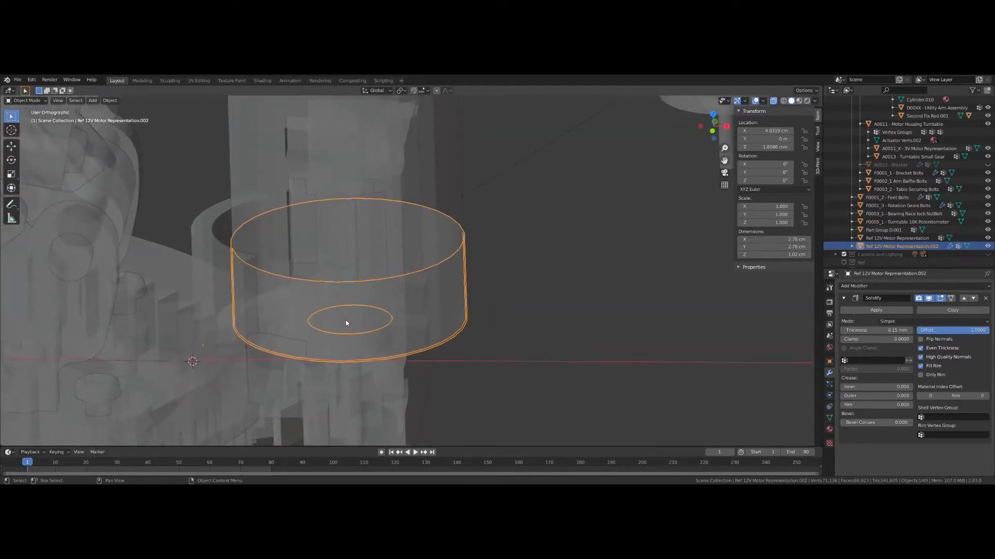
middle_click_drag(346, 320, 351, 269)
Step: Inspect the motor housing, the 12V motor and the casing ring in turn to compare their overlap in X-ray
left_click(398, 356)
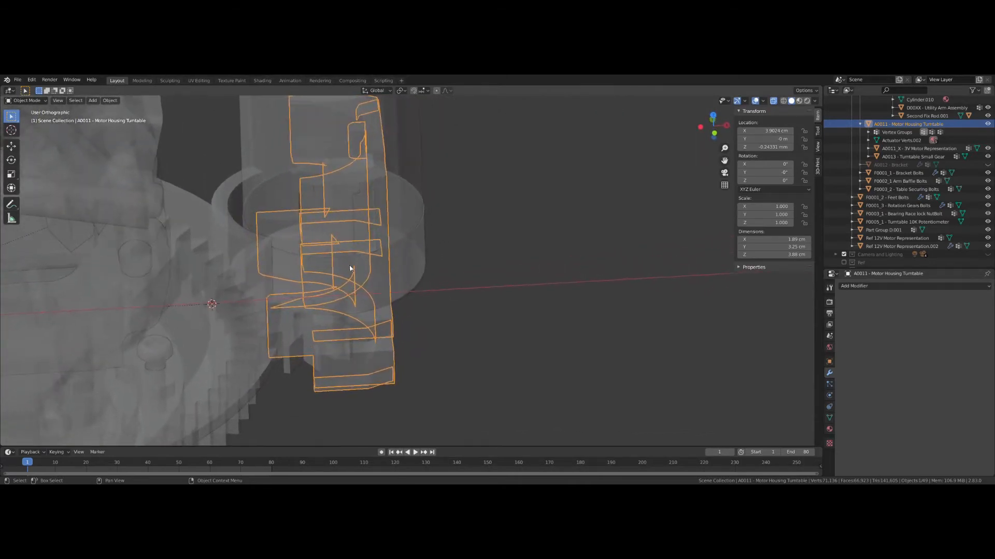
middle_click_drag(468, 269, 419, 273)
scroll(420, 273, "up", 2)
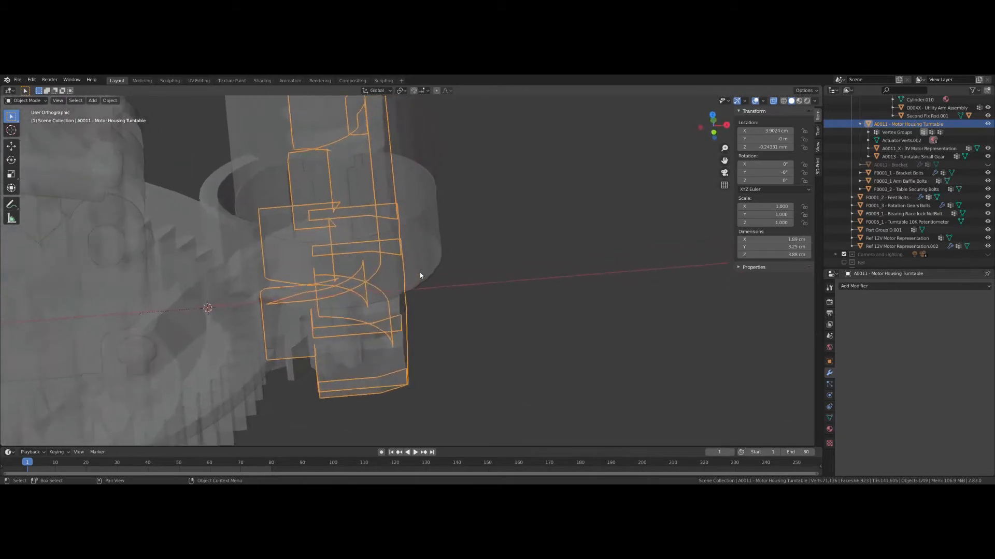
left_click_drag(420, 274, 427, 246)
middle_click_drag(493, 281, 432, 266)
left_click(433, 266)
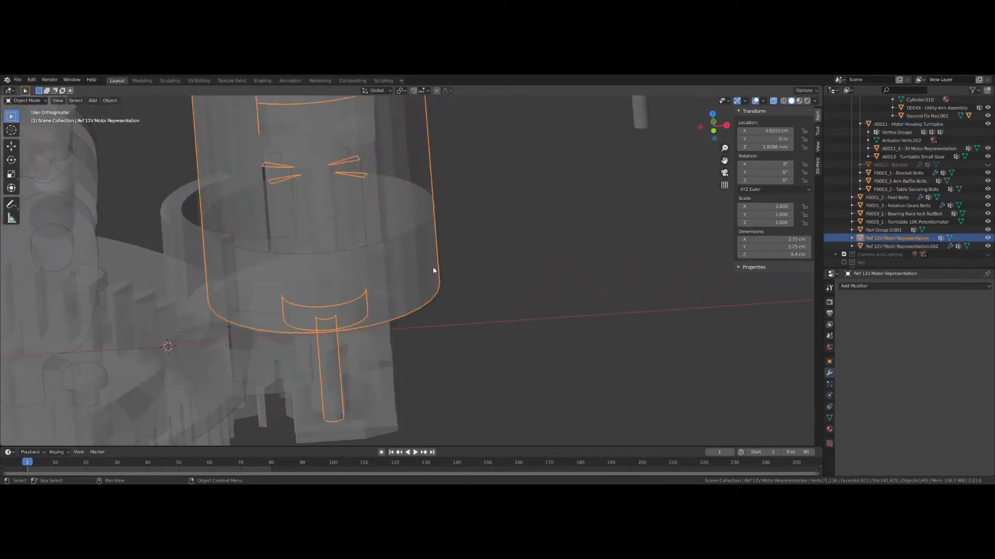
middle_click_drag(686, 293, 693, 297)
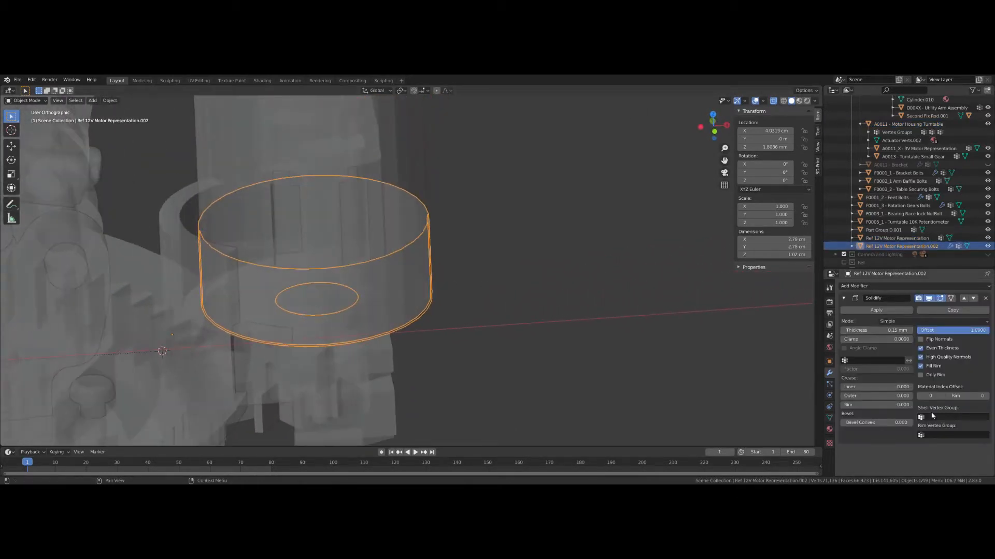
Step: Turn off Fill Rim in the casing ring's Solidify modifier and apply the modifier
left_click(920, 374)
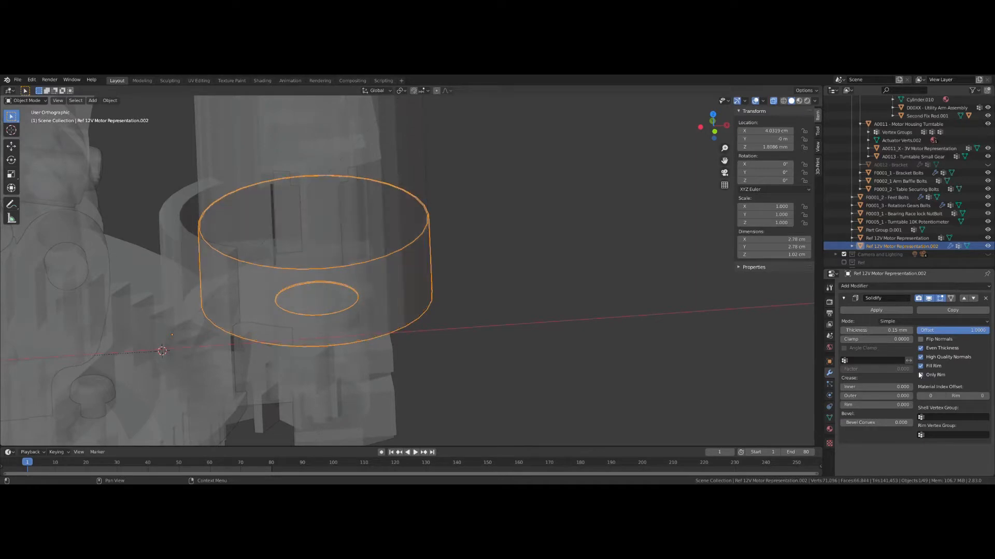
left_click(920, 375)
scroll(650, 312, "up", 10)
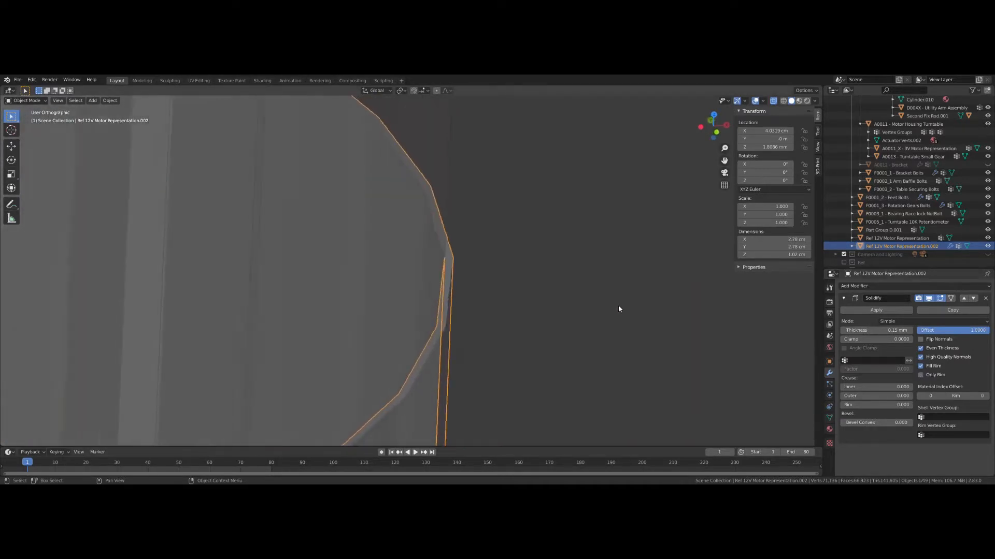
middle_click_drag(618, 309, 623, 308)
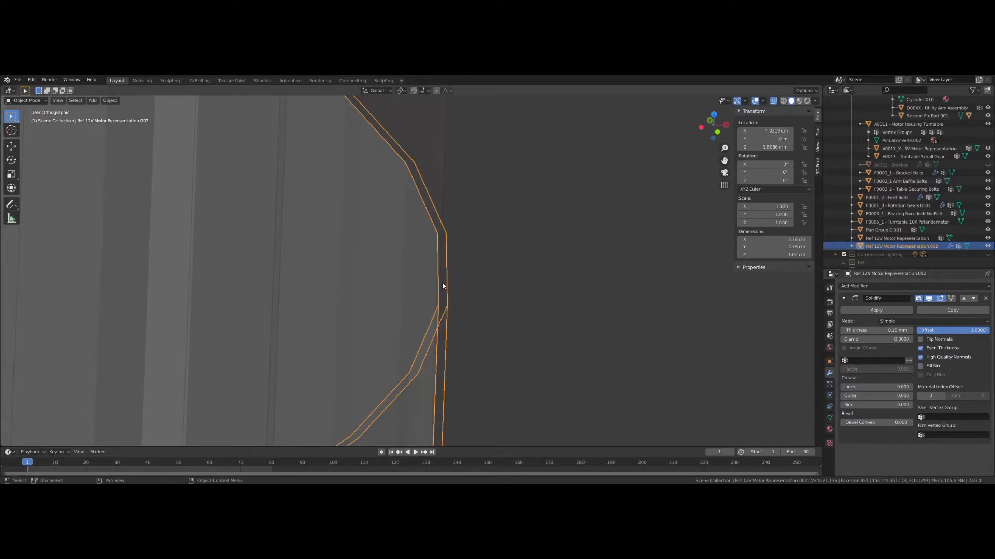
middle_click_drag(459, 292, 452, 290)
left_click(876, 309)
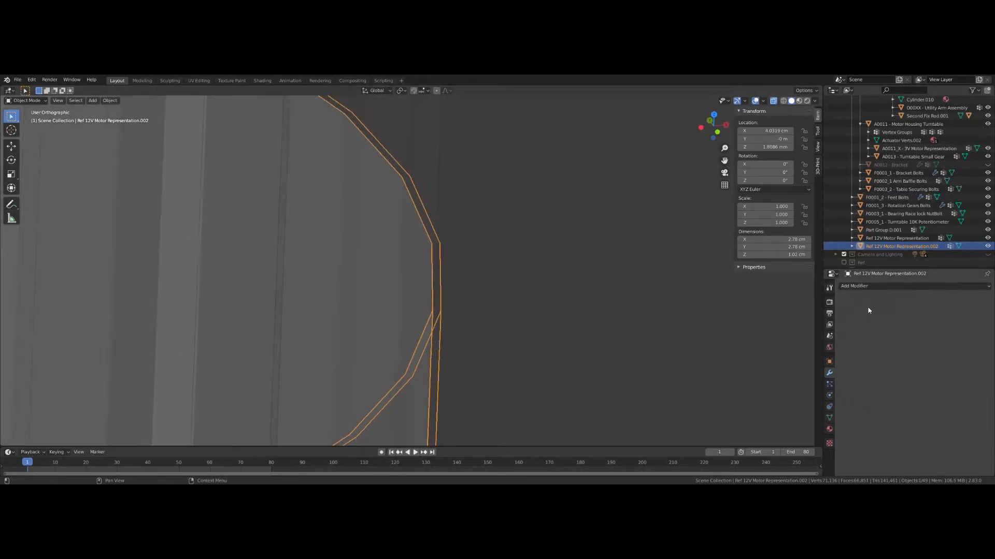
Step: Delete the inner linked shell of the casing ring's mesh, keeping only the outer offset shell
key("Tab")
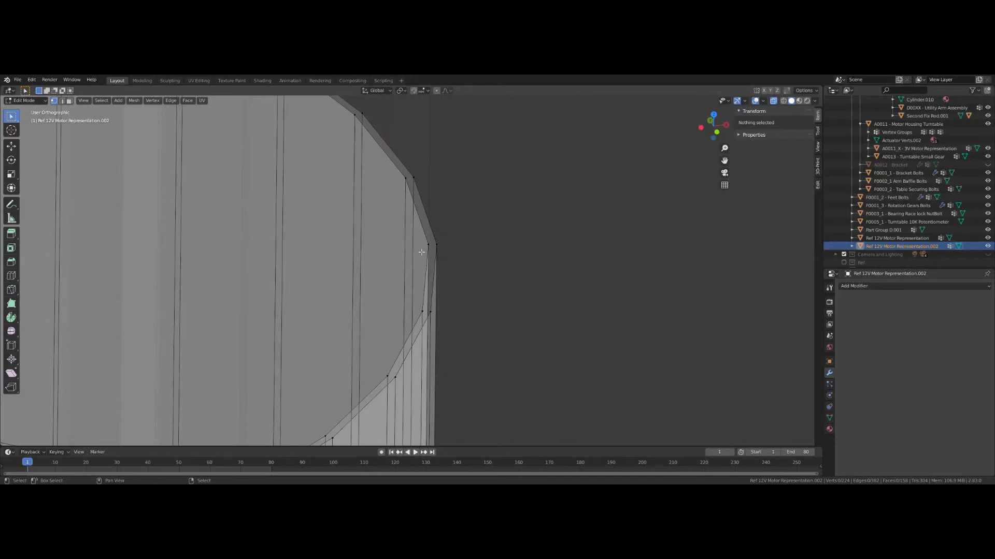
key("ctrl+l")
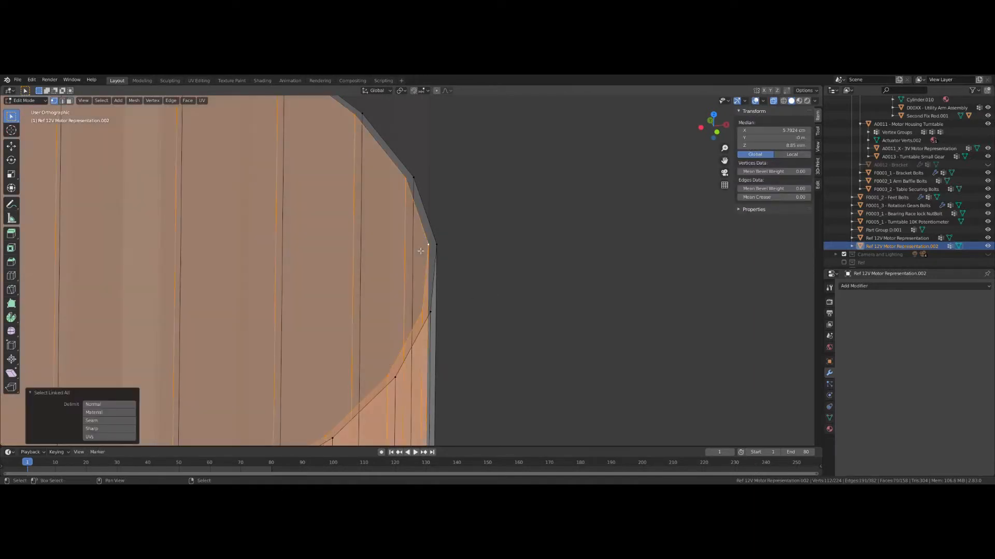
key("x")
left_click(410, 250)
scroll(380, 302, "down", 10)
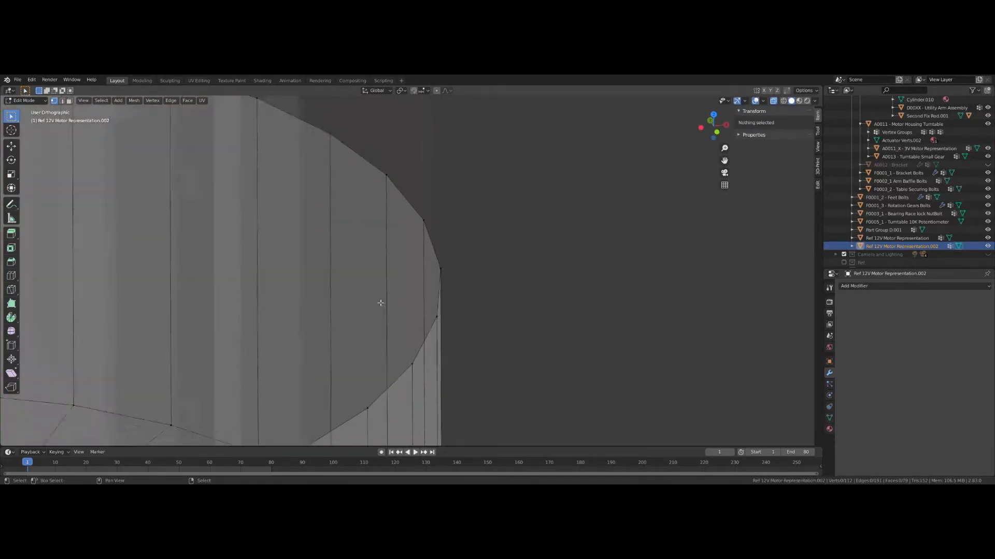
scroll(331, 383, "down", 3)
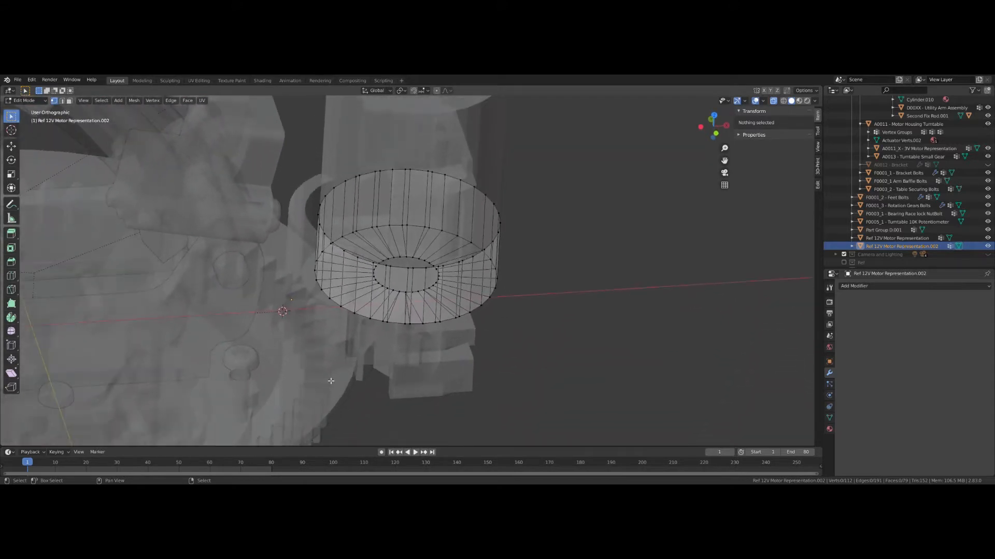
Step: From the top view in X-ray wireframe, delete the outer shell's vertices along the arc facing the turntable gear, and return to Object Mode
key("KP_7")
scroll(347, 353, "up", 3)
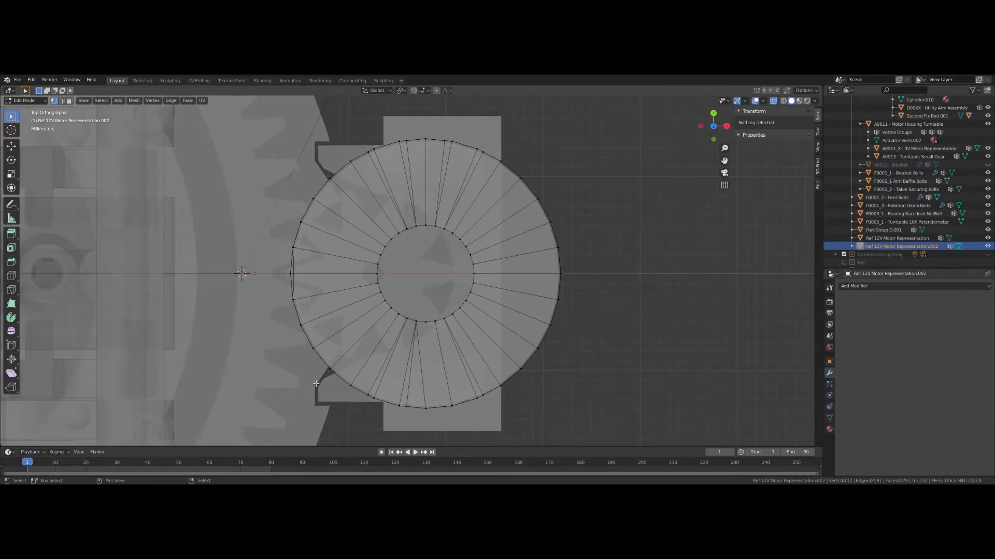
left_click(783, 102)
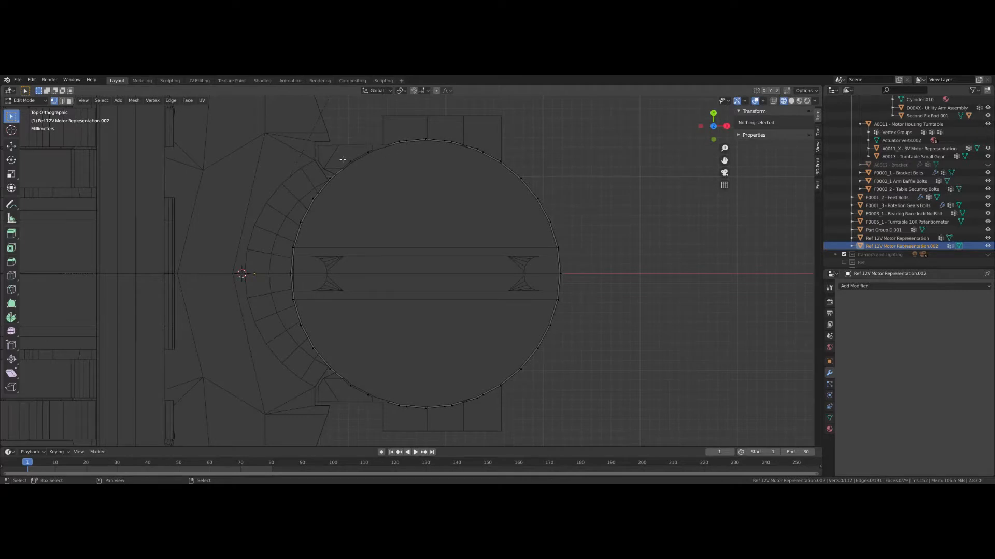
scroll(312, 190, "up", 1)
key("alt+z")
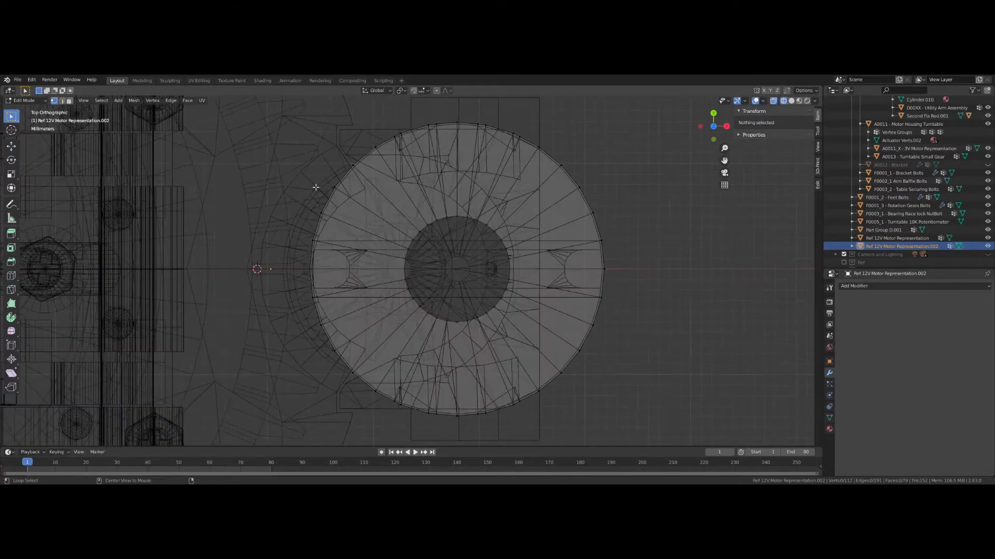
key("a")
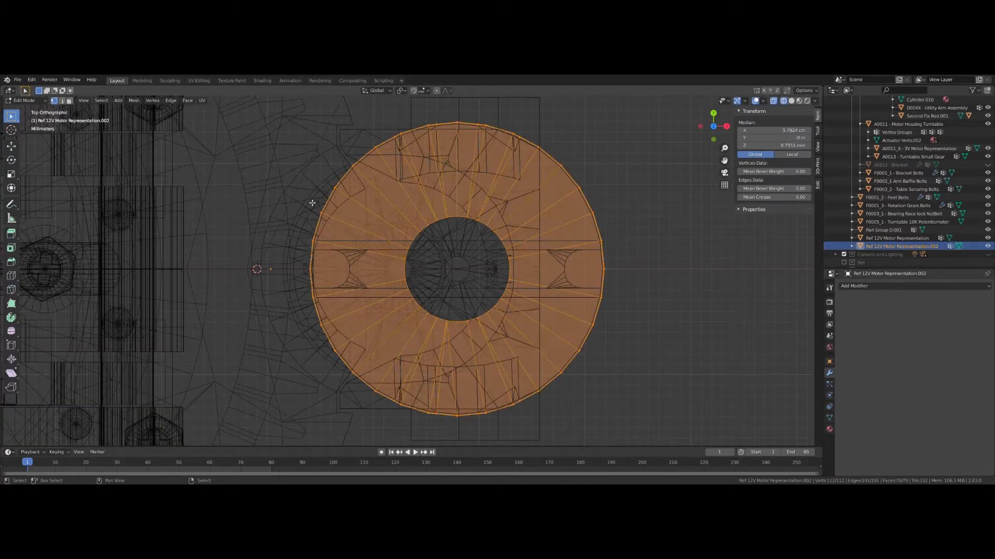
key("alt+a")
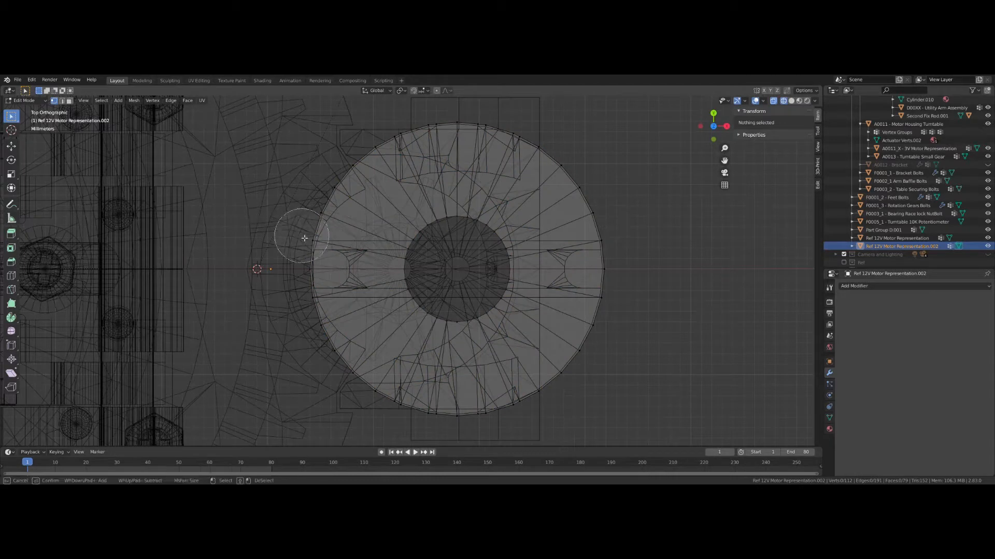
left_click(343, 187)
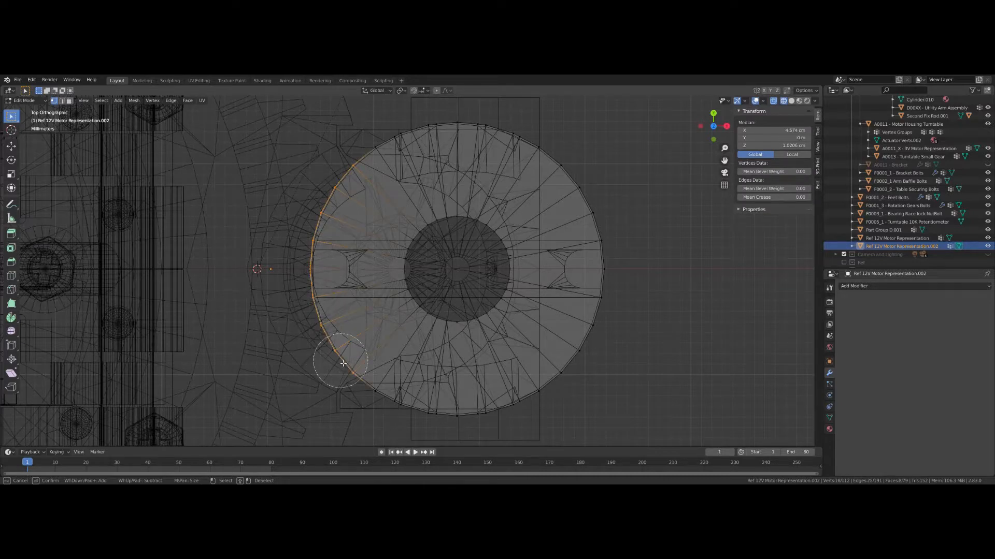
key("x")
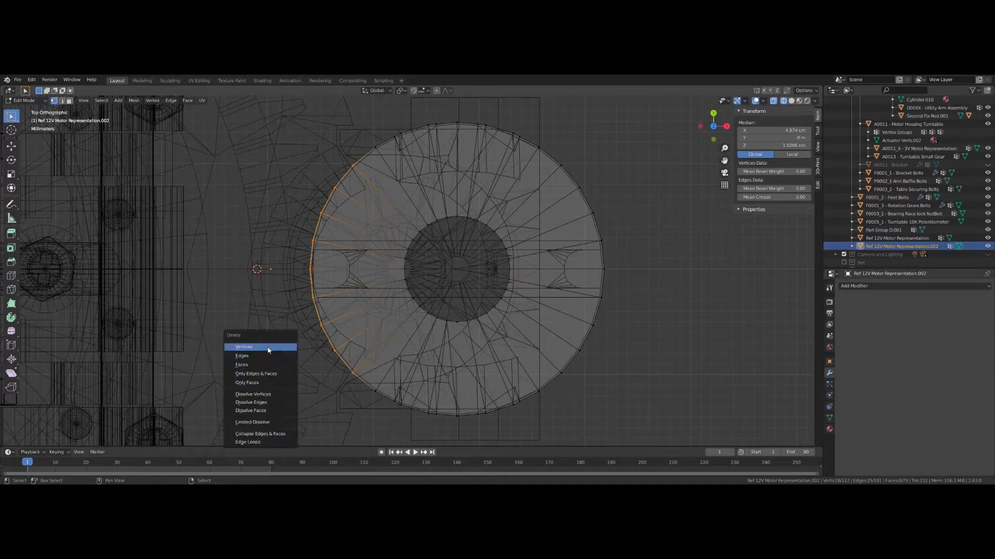
left_click(258, 348)
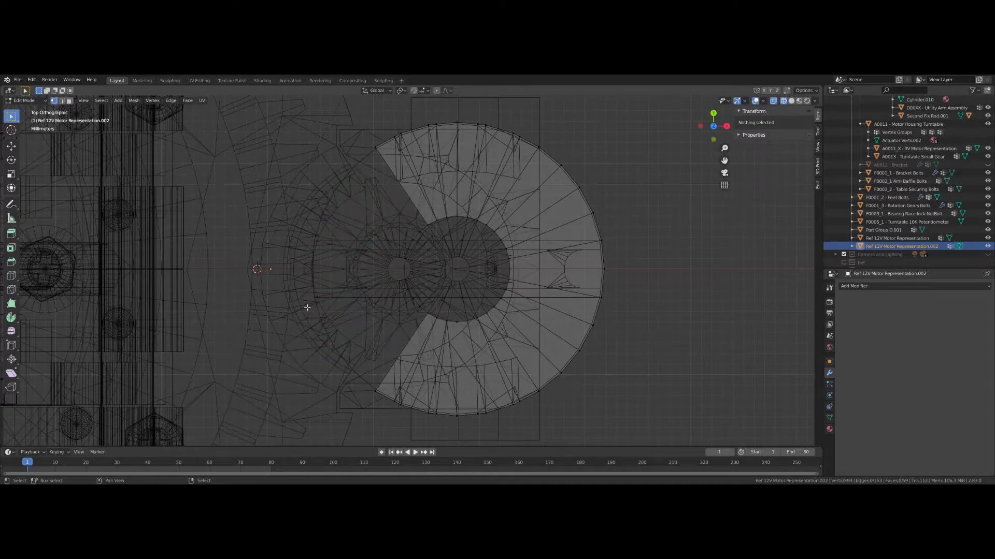
key("alt+z")
middle_click_drag(419, 265, 201, 309)
key("Tab")
Step: Try moving the motor housing about 3 cm along X and laying it over around Y, and undo the transforms
left_click(421, 330)
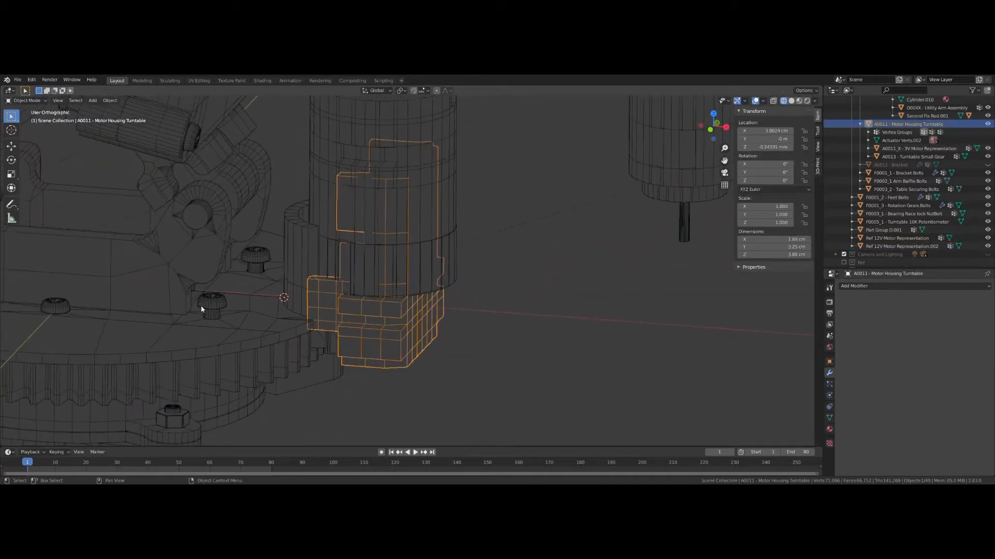
key("g")
key("x")
left_click(361, 237)
key("r")
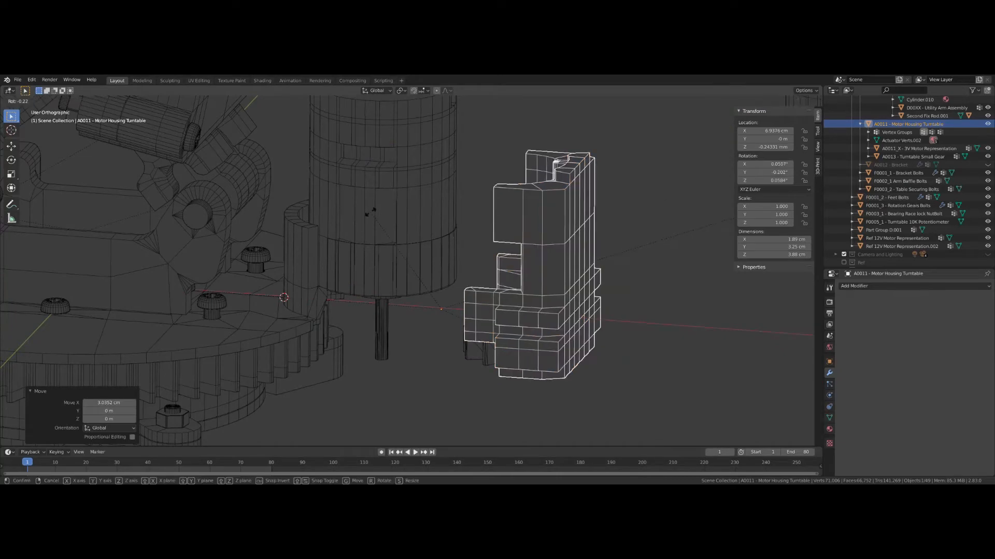
key("y")
left_click(588, 202)
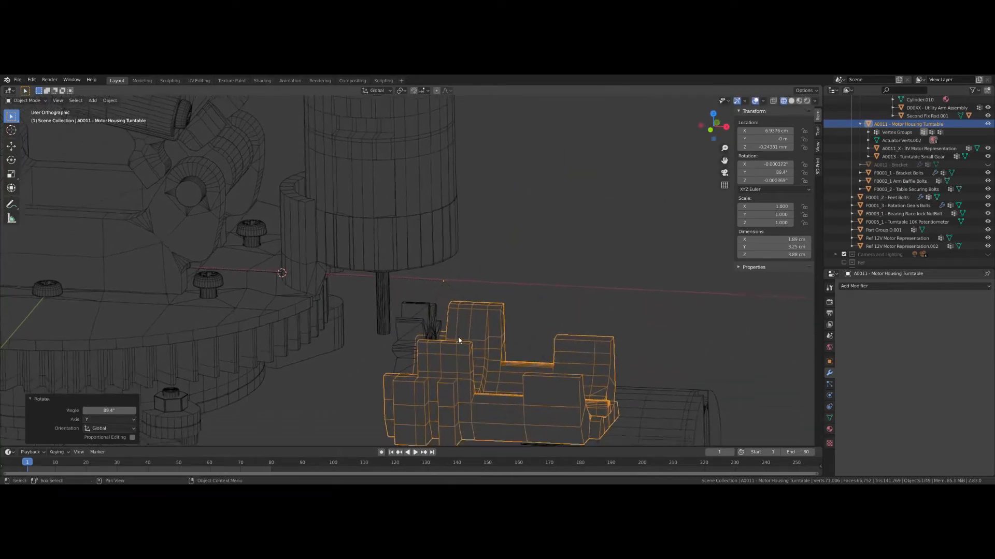
middle_click_drag(458, 337, 197, 305)
key("ctrl+z")
Step: Examine the second actuator, the rotation gear teeth and the upper bearing race, and inspect the motor and housing assembly
scroll(316, 319, "up", 4)
left_click(301, 320)
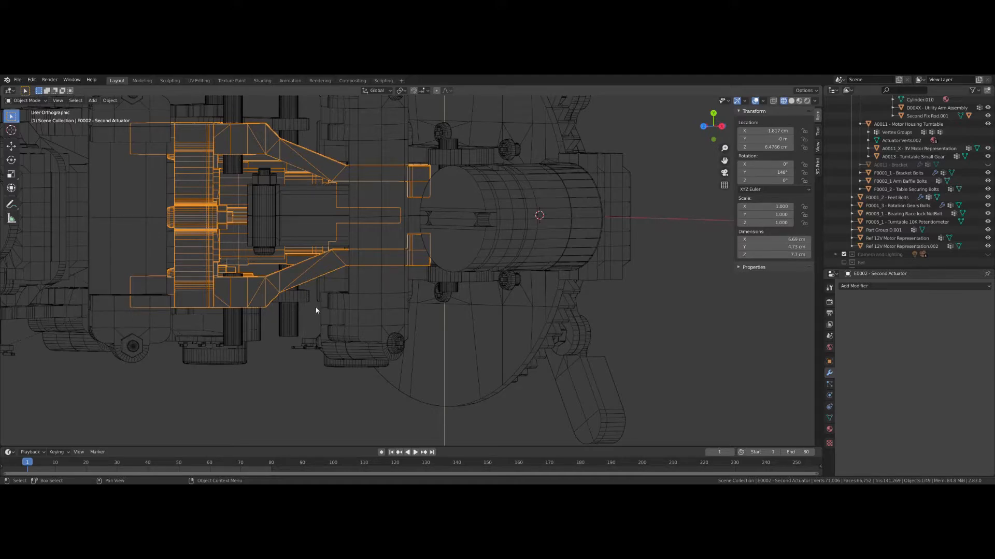
middle_click_drag(448, 260, 226, 293)
left_click(298, 294)
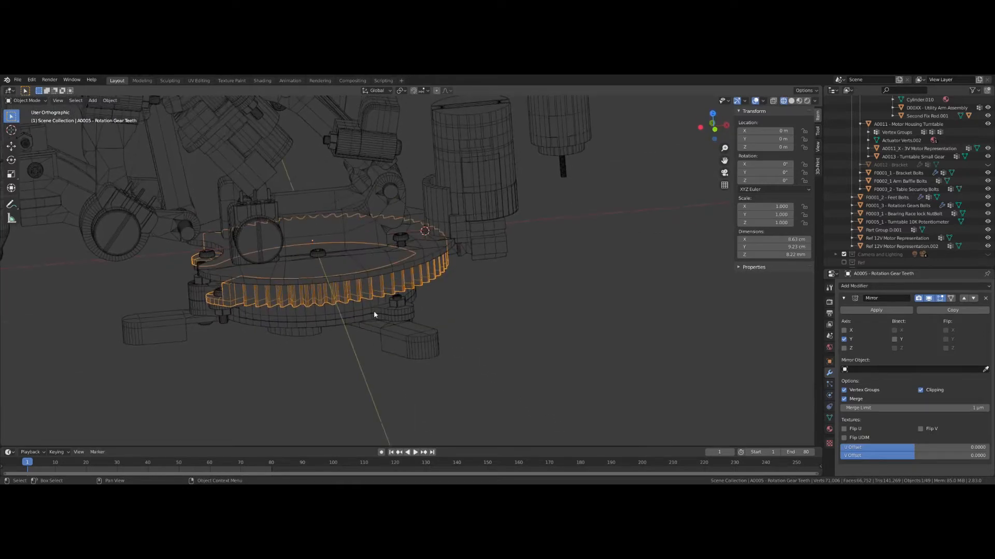
left_click(361, 308)
middle_click_drag(360, 306, 366, 269)
scroll(367, 268, "up", 4)
left_click_drag(366, 269, 364, 258)
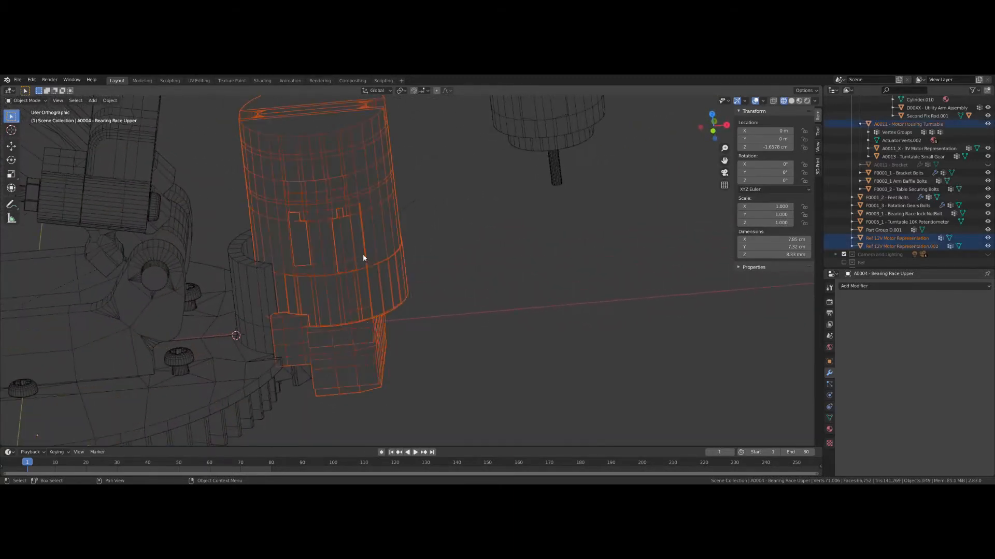
middle_click_drag(364, 258, 353, 390)
Step: Join the trimmed casing shell into the turntable motor housing object
left_click(351, 391)
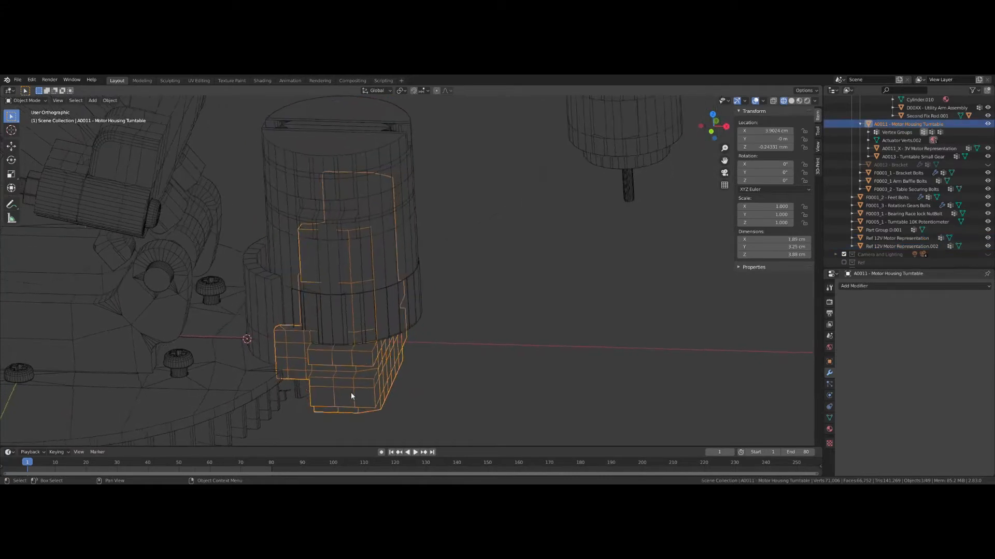
middle_click_drag(320, 252, 381, 317)
scroll(396, 285, "up", 1)
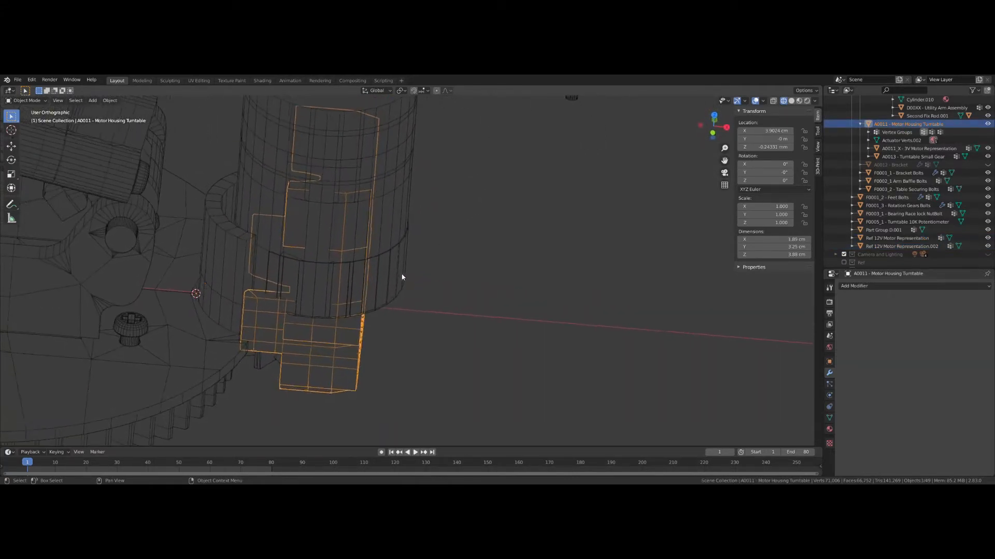
left_click(402, 274)
middle_click_drag(423, 353, 351, 379)
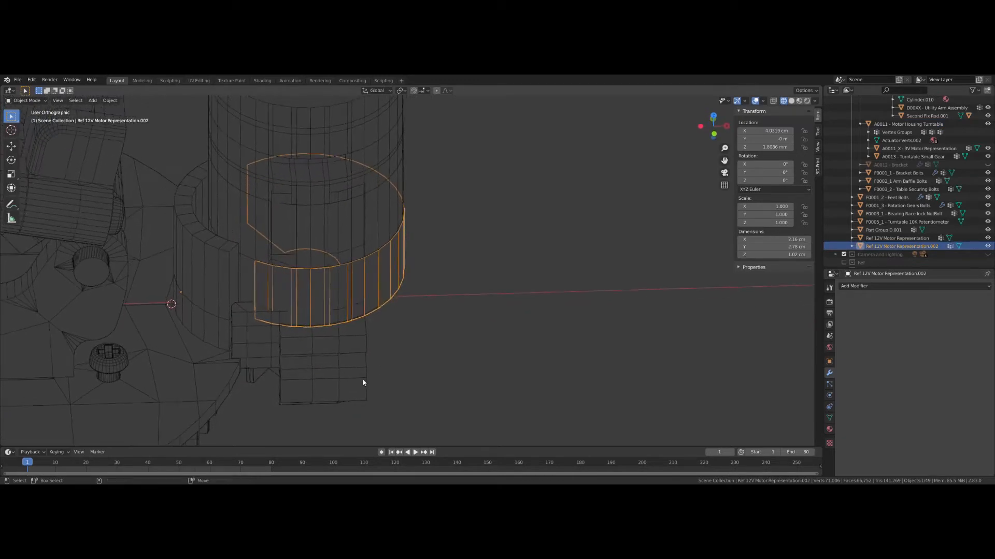
left_click(363, 382, "shift")
key("ctrl+j")
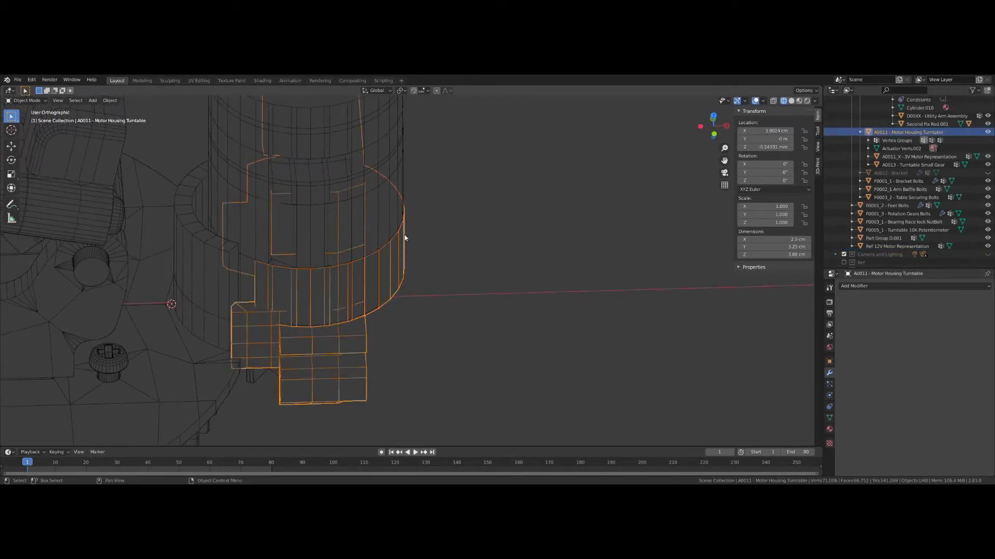
Step: In the 12V motor's mesh, select the faces of the rounded notch at the upper edge of the motor
middle_click_drag(405, 235, 272, 375)
left_click(411, 333)
key("Tab")
scroll(396, 161, "up", 2)
scroll(324, 315, "up", 3)
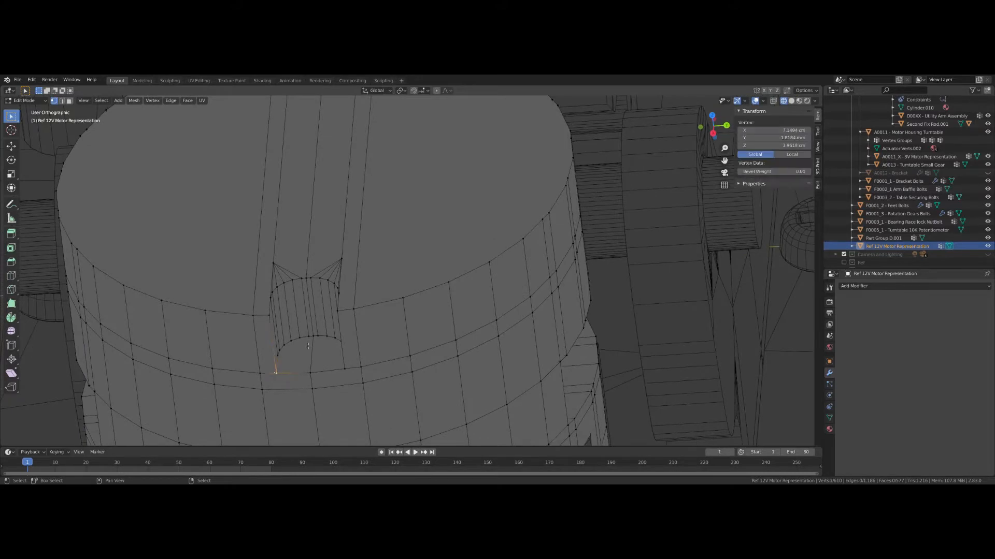
left_click(322, 333, "ctrl")
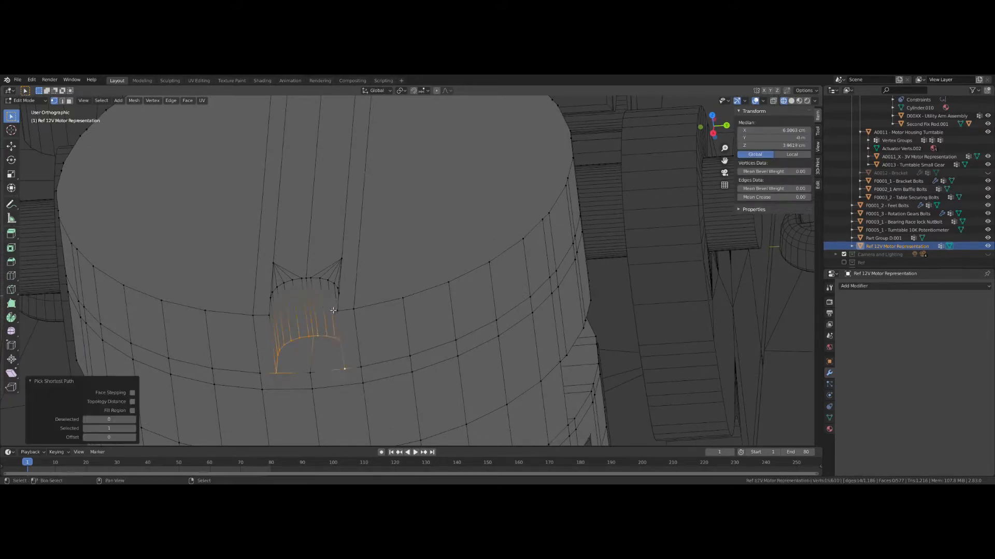
left_click(301, 279, "ctrl")
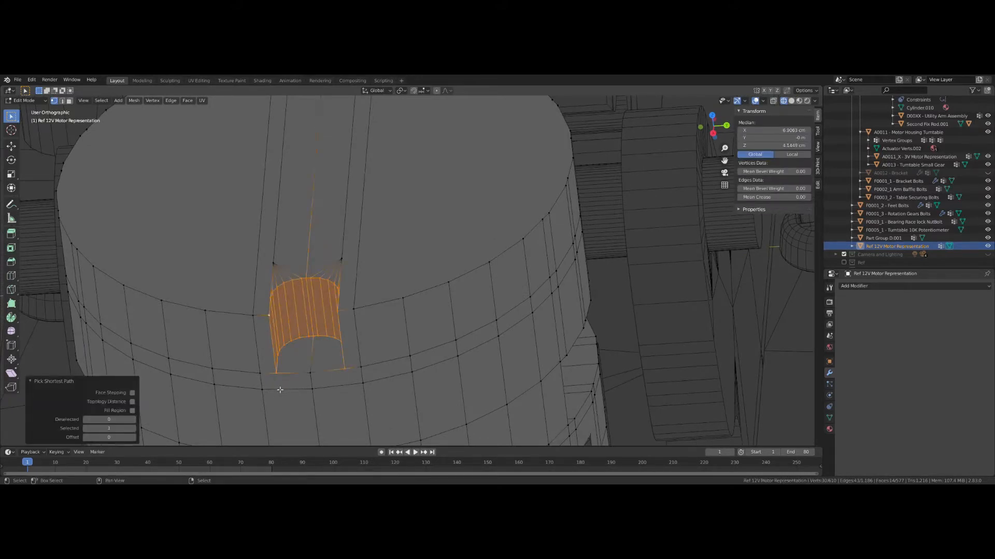
middle_click_drag(279, 390, 313, 226)
left_click(323, 304, "shift")
Step: Duplicate the selected notch faces in place, separate them into their own object and select that object
key("shift+d")
right_click(313, 226)
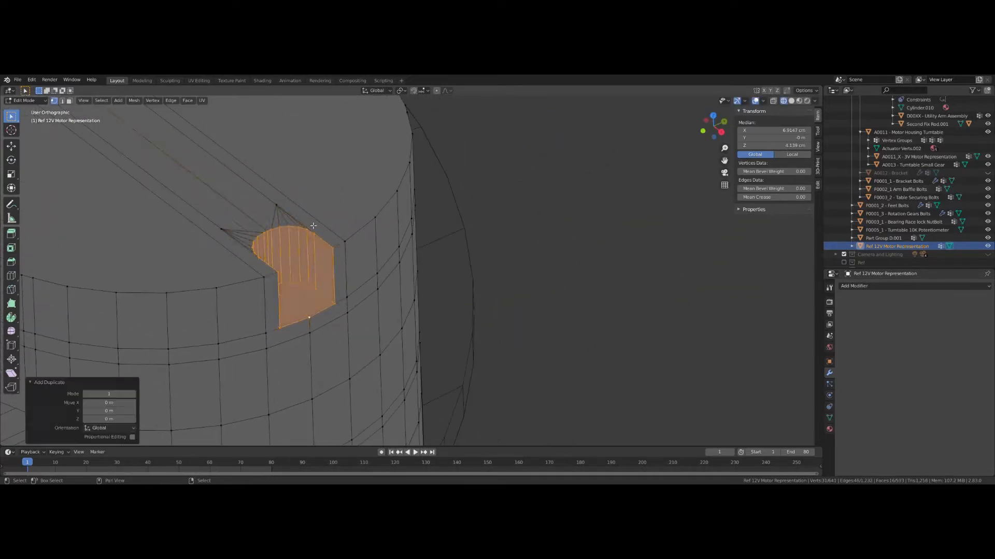
left_click(311, 226)
middle_click_drag(311, 226, 428, 254)
key("Tab")
left_click(318, 259)
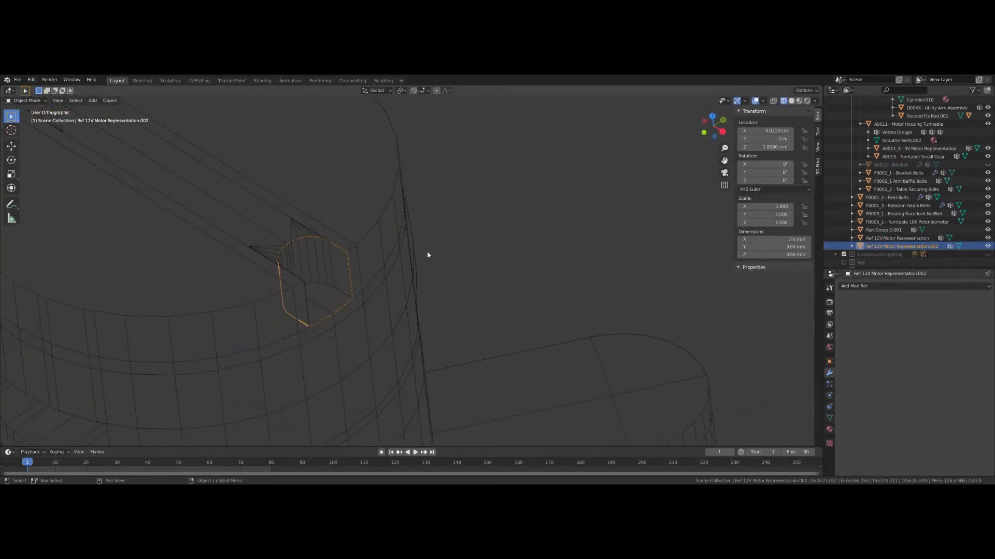
Step: Give the notch object a Solidify modifier with 0.25 mm thickness, offset 1, even thickness, high quality normals and no rim fill, and apply it
left_click(864, 285)
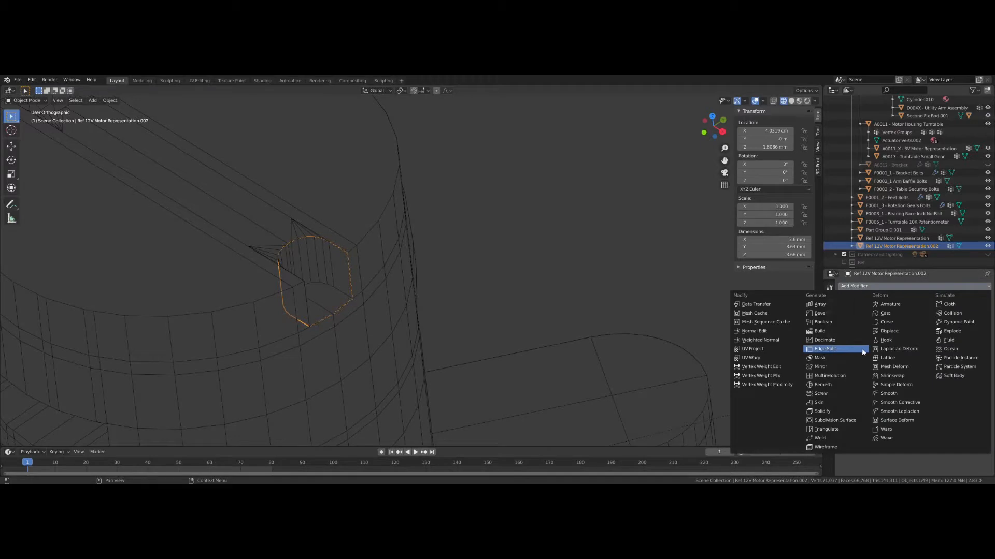
left_click(827, 412)
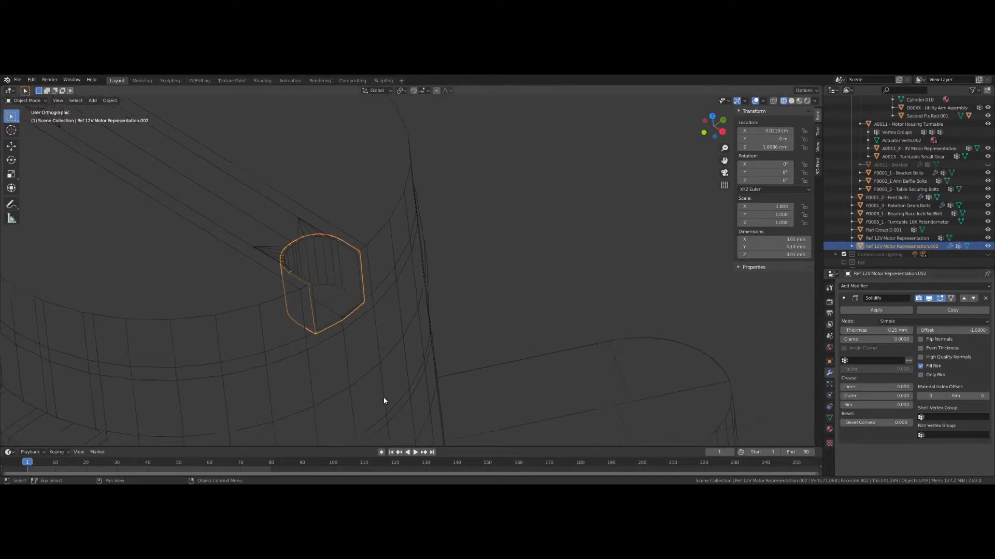
key("KP_Decimal")
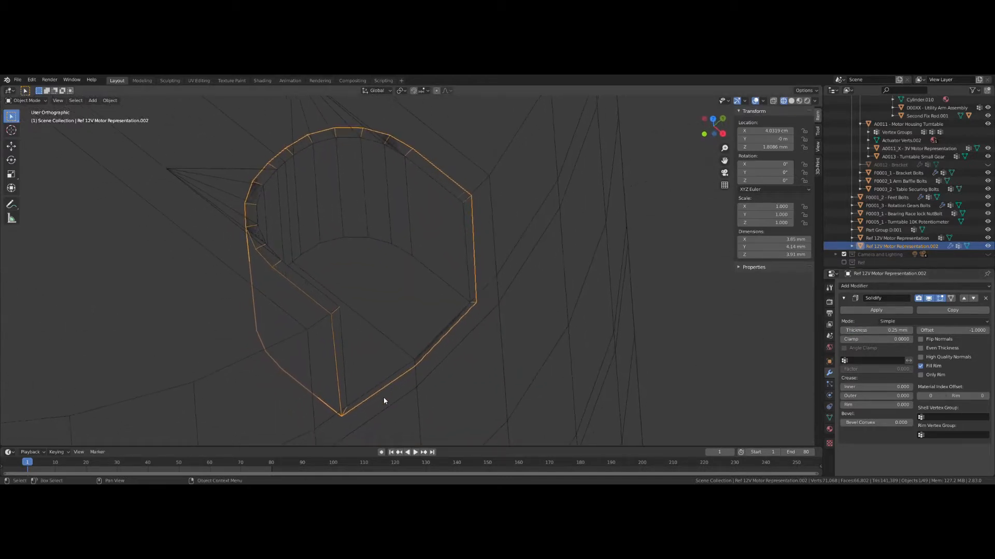
key("Return")
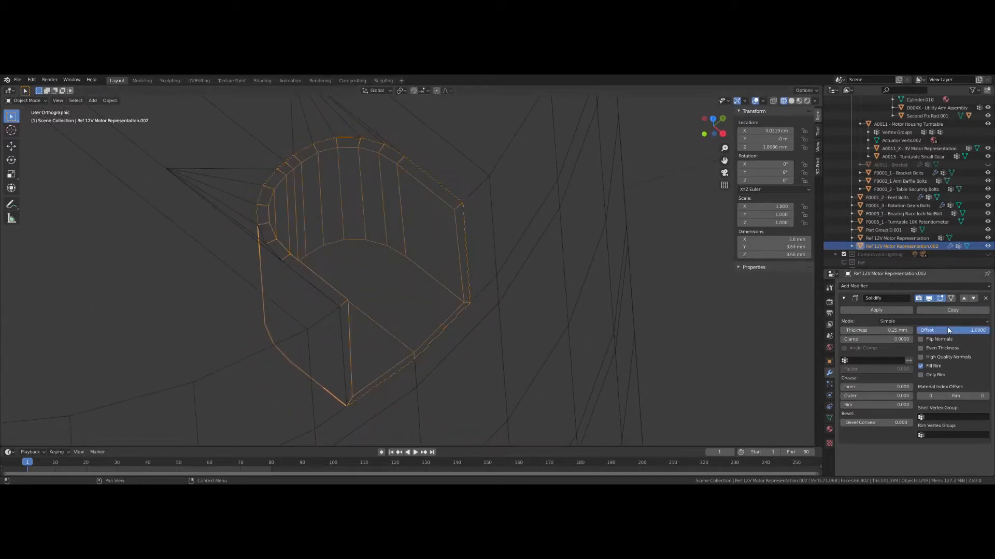
left_click(921, 366)
middle_click_drag(495, 373, 437, 365)
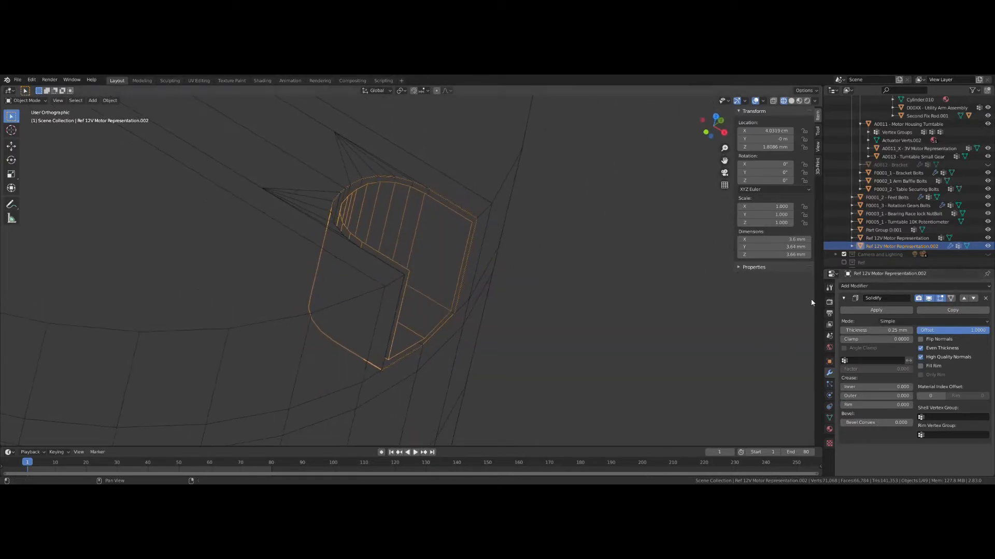
left_click(875, 310)
Step: Delete the original outer wall of the notch mesh, keeping only the offset inner surface
middle_click_drag(596, 326, 518, 329)
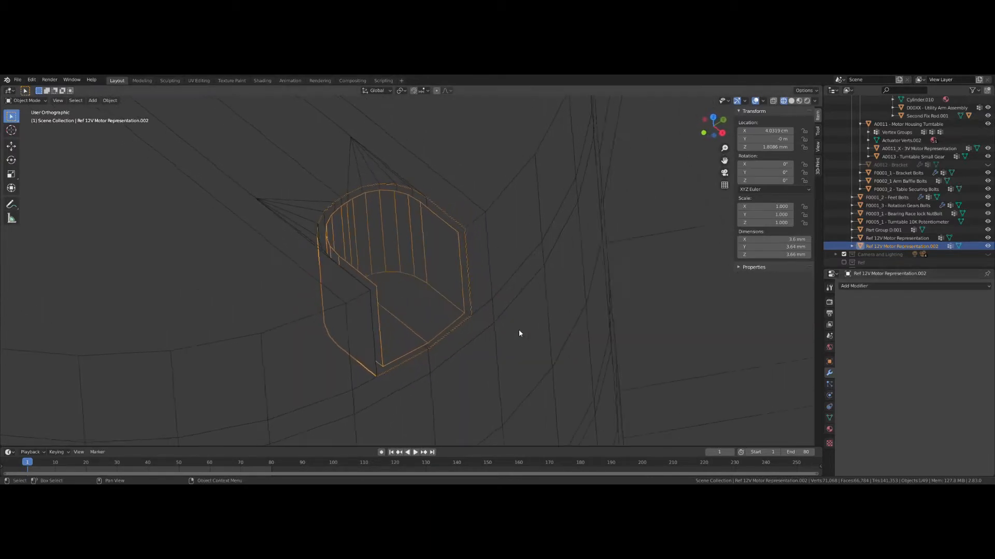
key("Tab")
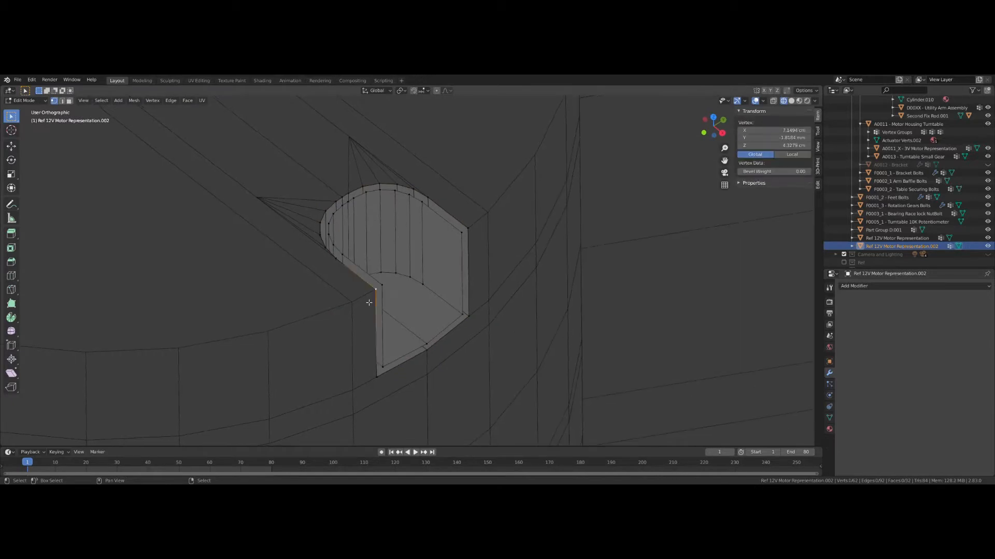
key("ctrl+l")
key("x")
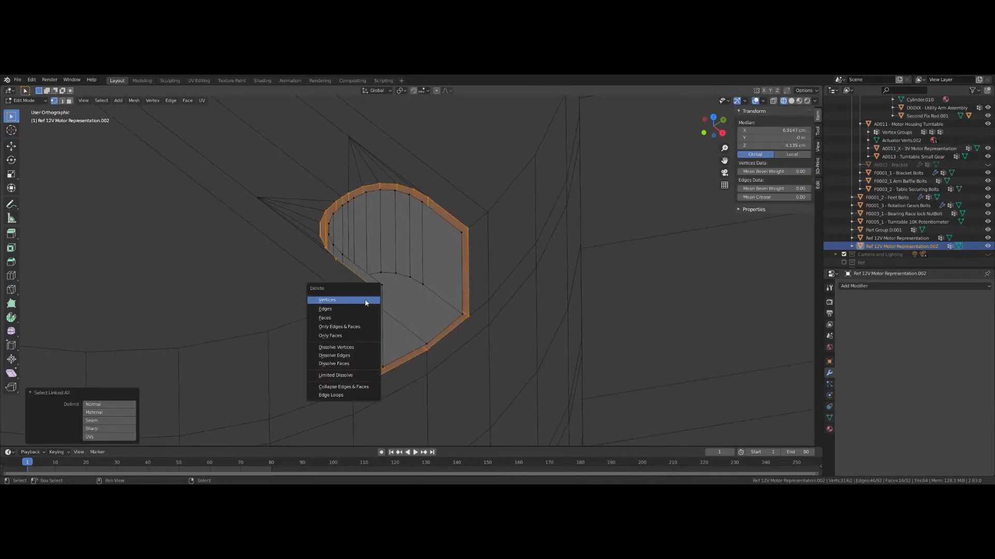
left_click(367, 302)
scroll(373, 305, "down", 4)
key("Tab")
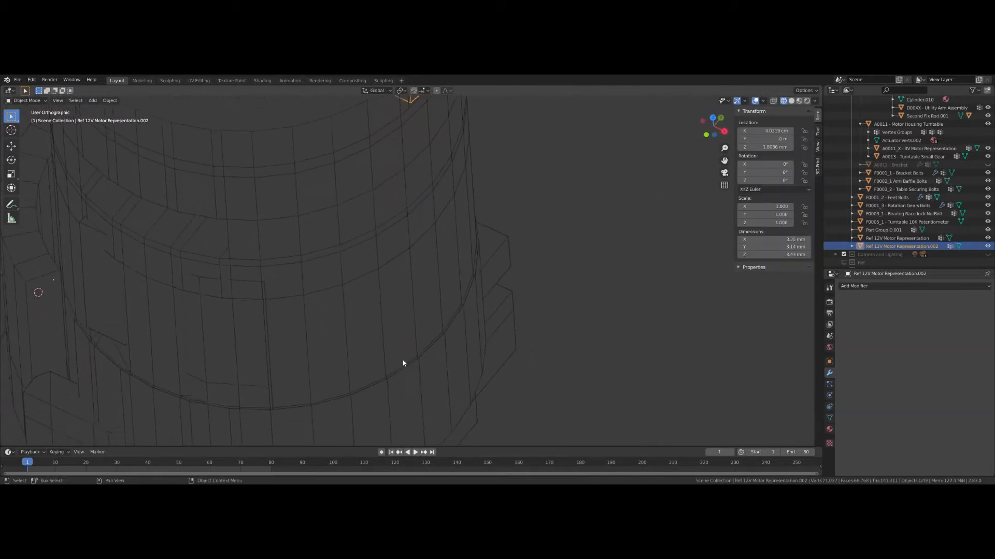
Step: Join the offset notch surface into the A0011 - Motor Housing Turntable object
left_click(416, 386, "shift")
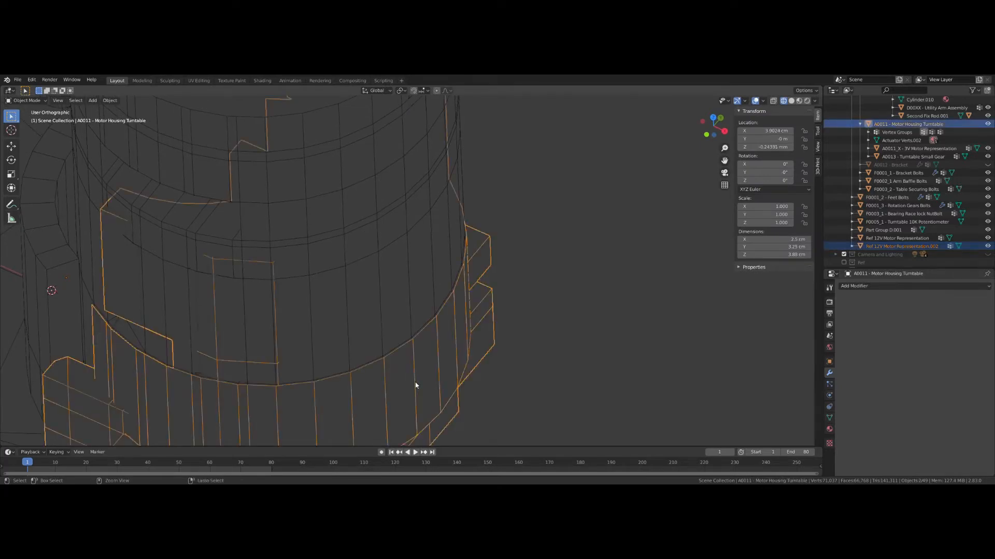
key("ctrl+j")
scroll(368, 353, "down", 5)
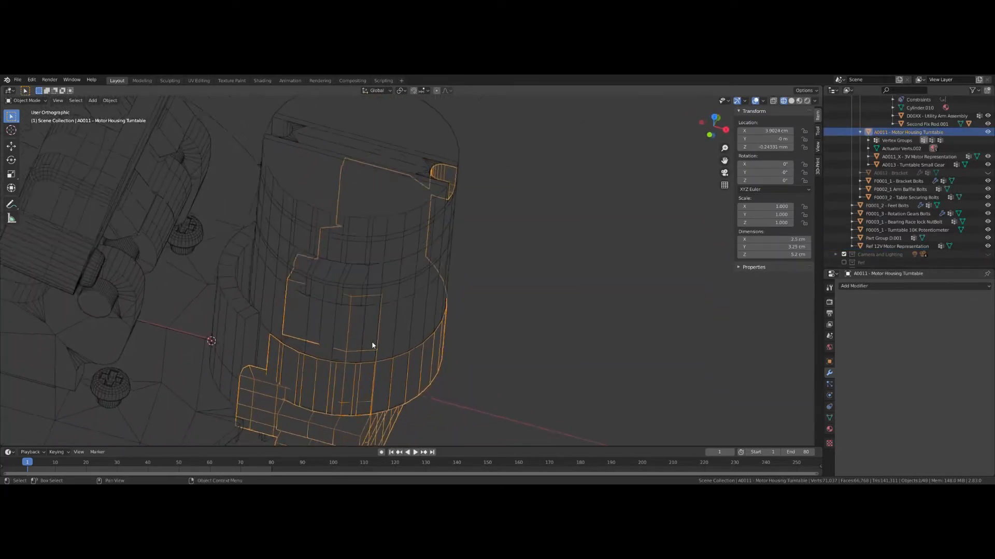
middle_click_drag(372, 345, 383, 180)
middle_click_drag(352, 316, 429, 363)
Step: In the housing's mesh, select the shell's outermost vertex on the X axis and copy its X coordinate
key("Tab")
scroll(410, 371, "up", 5)
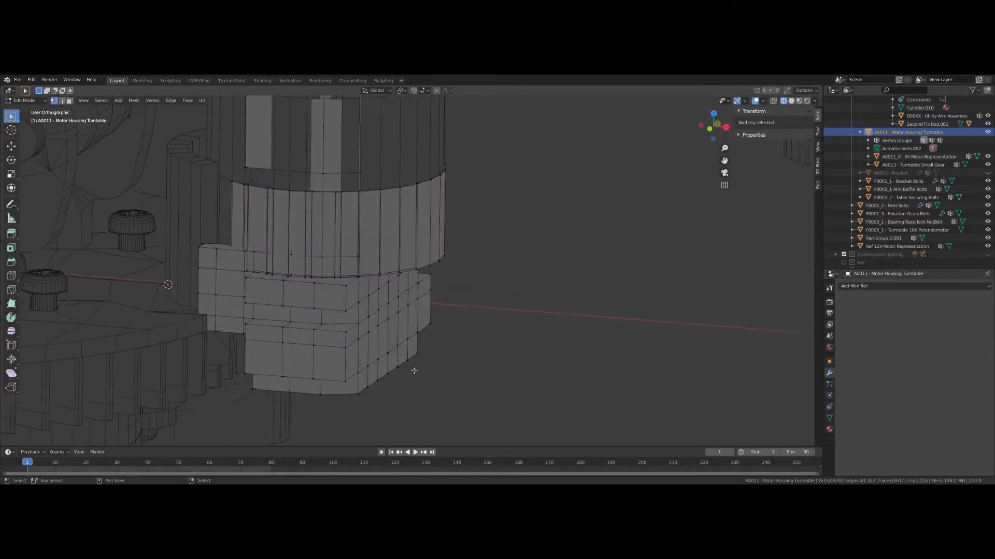
middle_click_drag(361, 319, 452, 292)
key("KP_7")
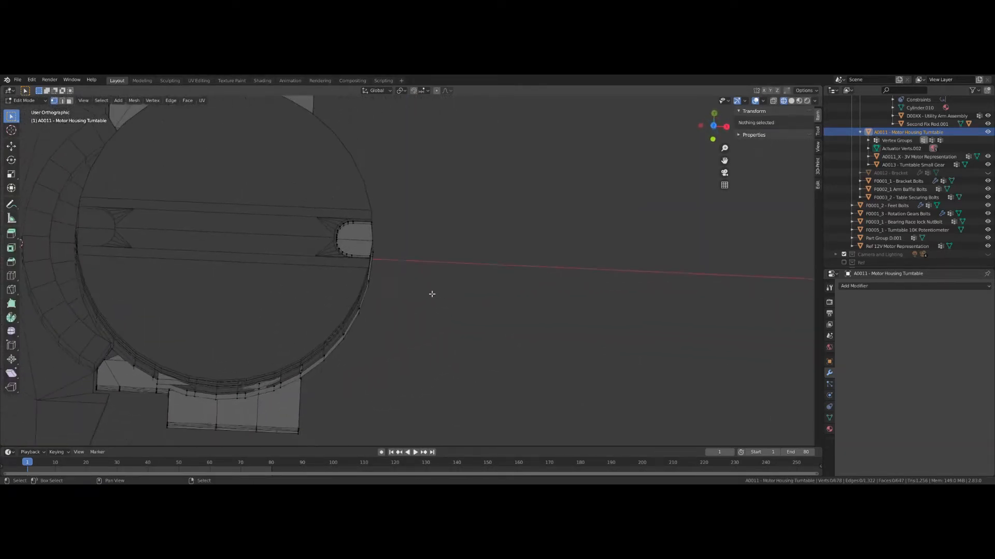
left_click(377, 258)
scroll(437, 280, "up", 6)
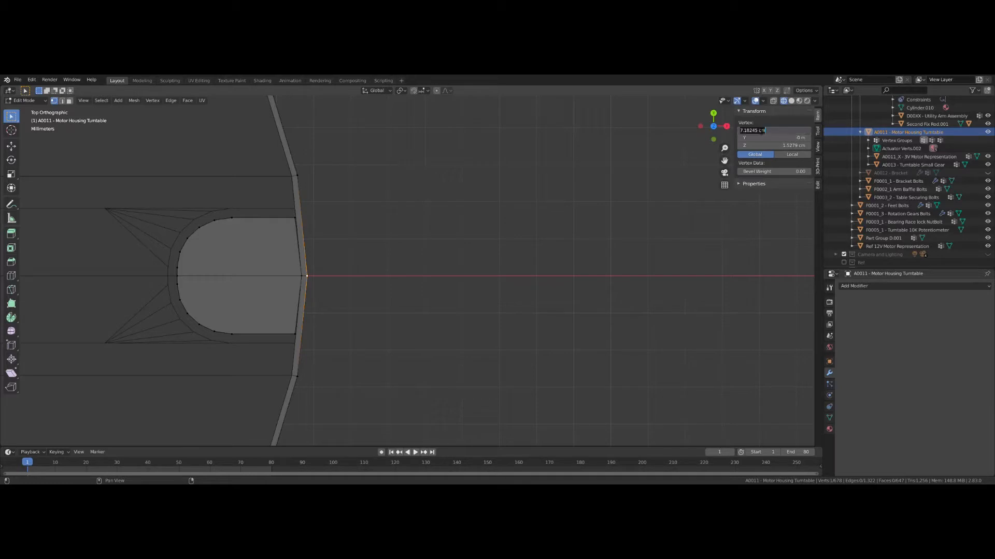
scroll(374, 314, "down", 5)
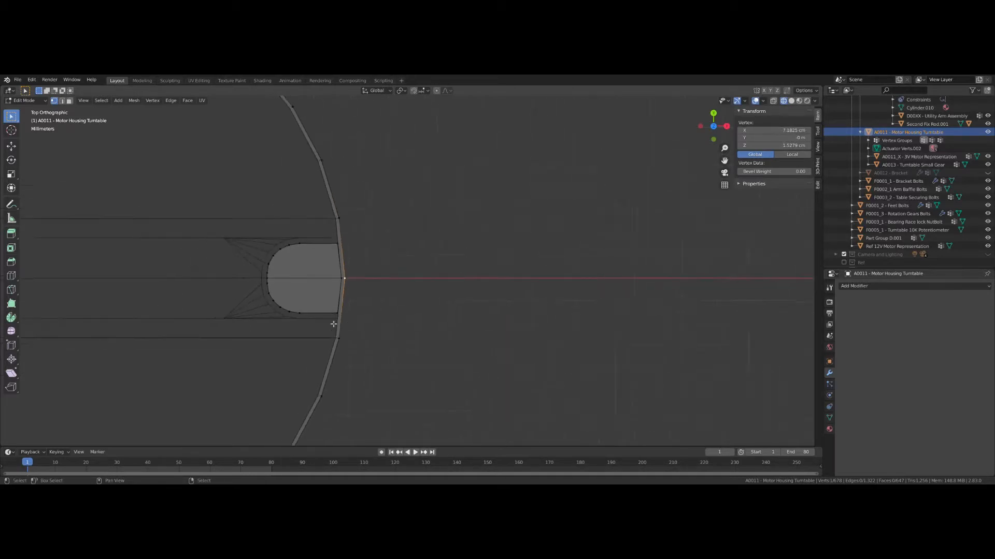
Step: Hide the linked geometry of the cylindrical clearance shell and show the remaining housing mesh see-through from the front
key("ctrl+l")
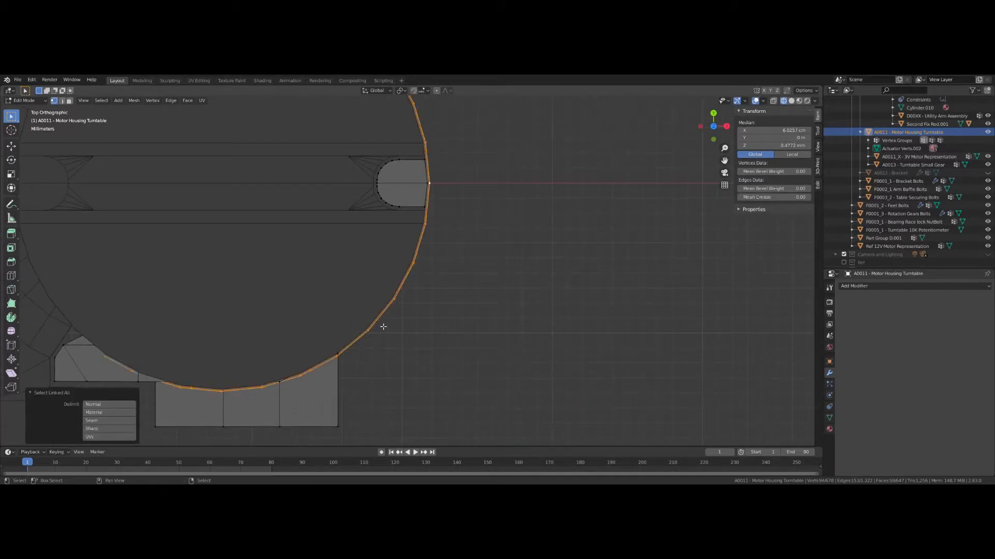
key("h")
key("KP_1")
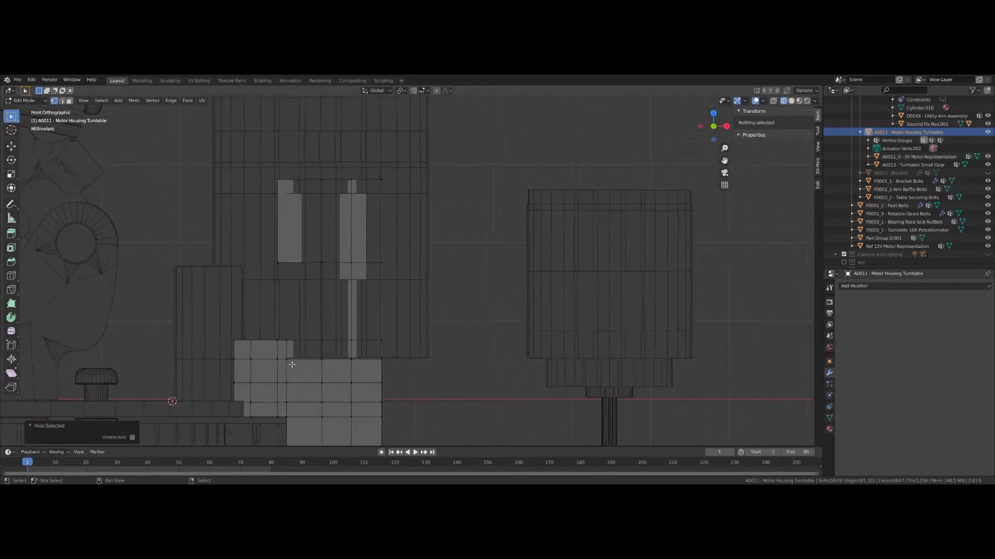
scroll(292, 365, "down", 1)
key("alt+z")
middle_click_drag(291, 365, 298, 296, "shift")
scroll(362, 126, "down", 1)
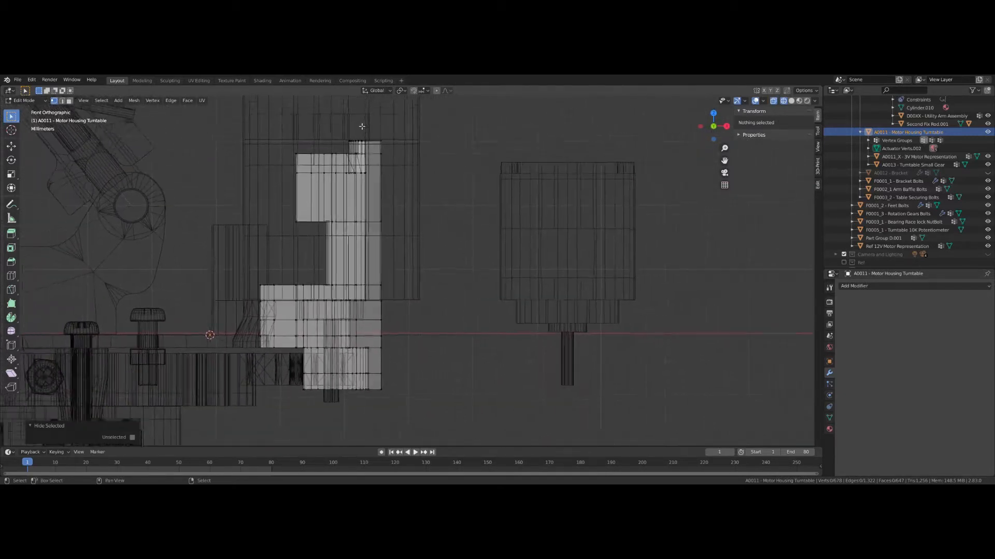
Step: Select all vertices on the housing's outer end face and set their X position to 7.18245 cm
scroll(361, 126, "down", 1)
key("a")
key("a")
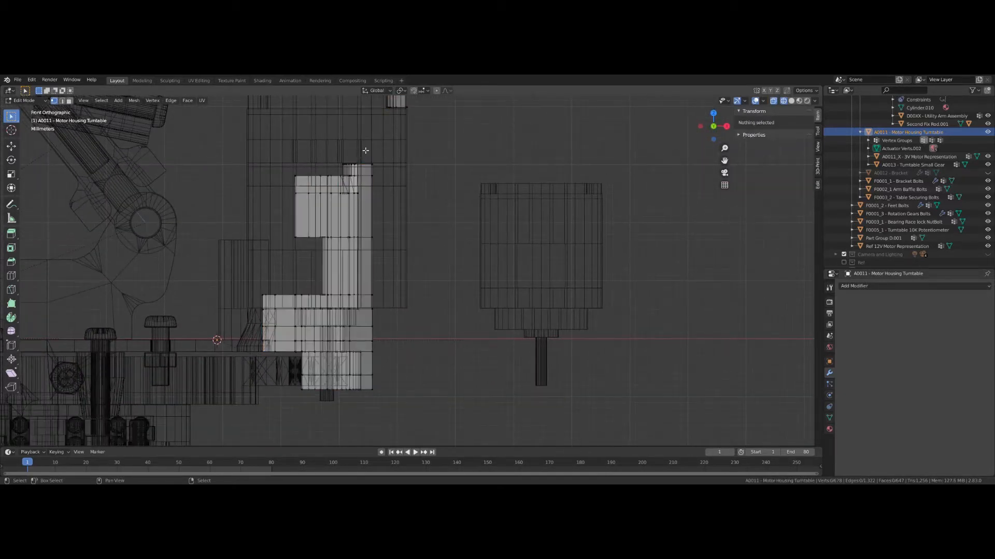
left_click_drag(369, 150, 424, 417)
middle_click_drag(440, 362, 323, 270)
key("KP_1")
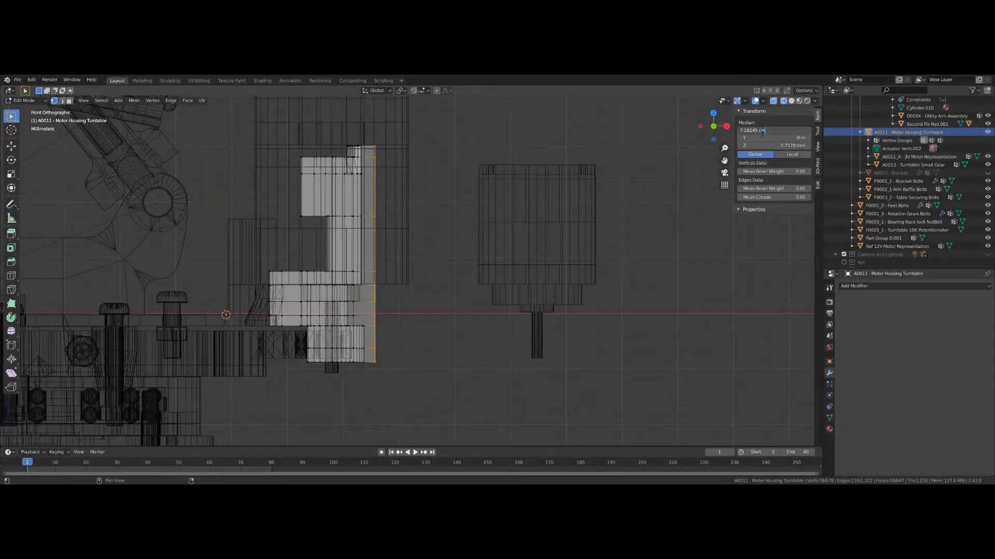
key("Return")
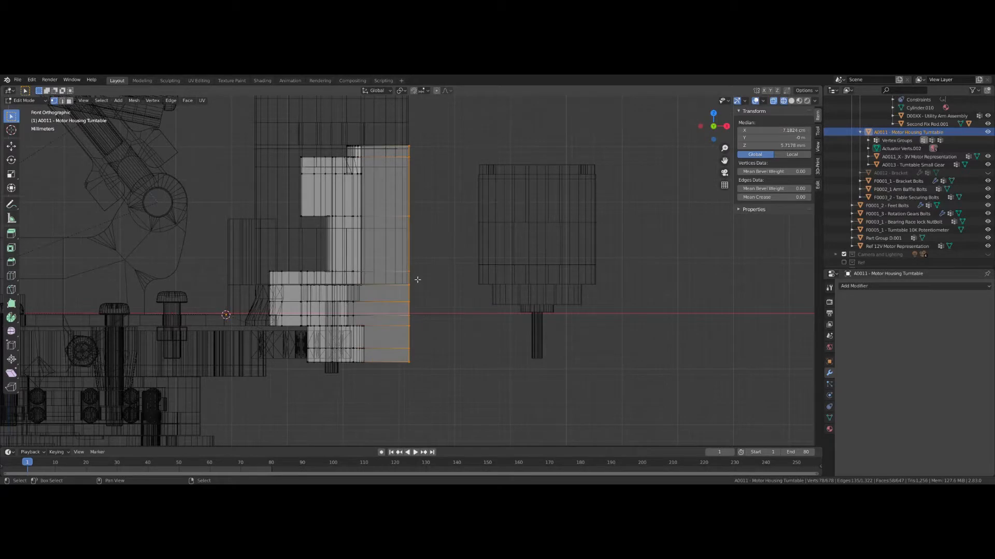
Step: Move the housing's outer end vertices 2.5 mm outward along X
key("g")
key("x")
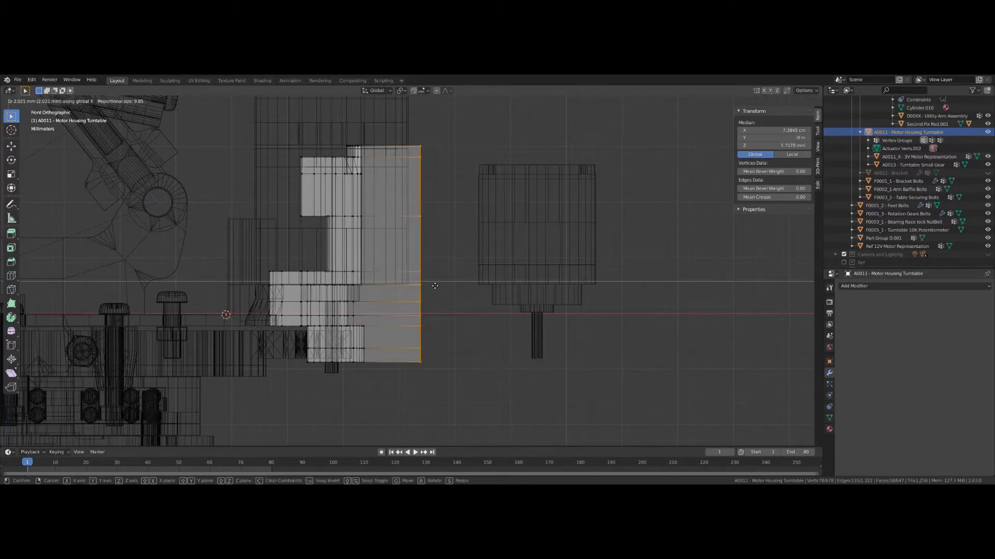
left_click(435, 286)
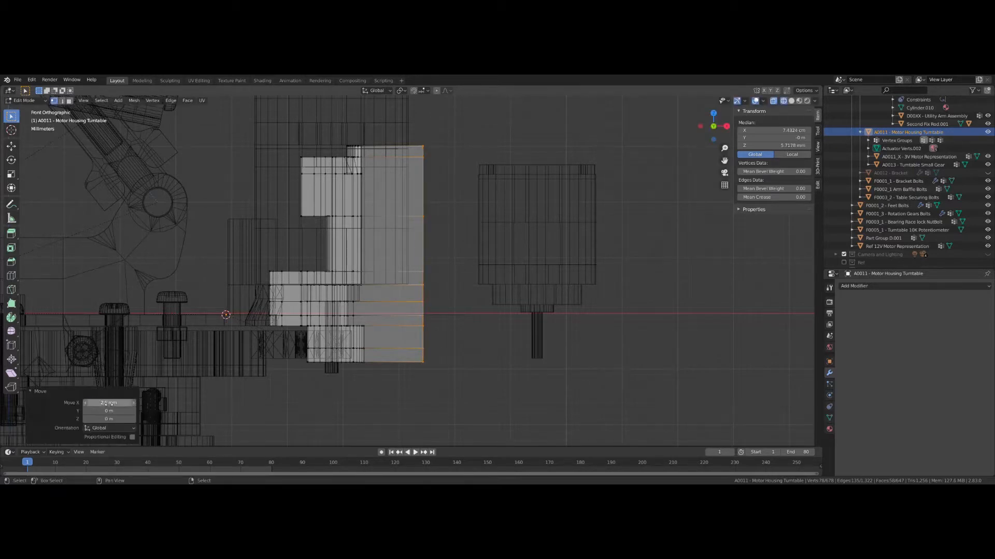
mouse_move(361, 281)
middle_mouse_down()
mouse_move(306, 267)
mouse_move(361, 283)
mouse_move(332, 251)
mouse_move(361, 283)
mouse_move(383, 280)
mouse_move(342, 277)
mouse_move(361, 282)
middle_mouse_up()
Step: Reveal the hidden shell geometry and copy the Z coordinate of the housing wall's upper corner vertex
key("alt+h")
key("alt+a")
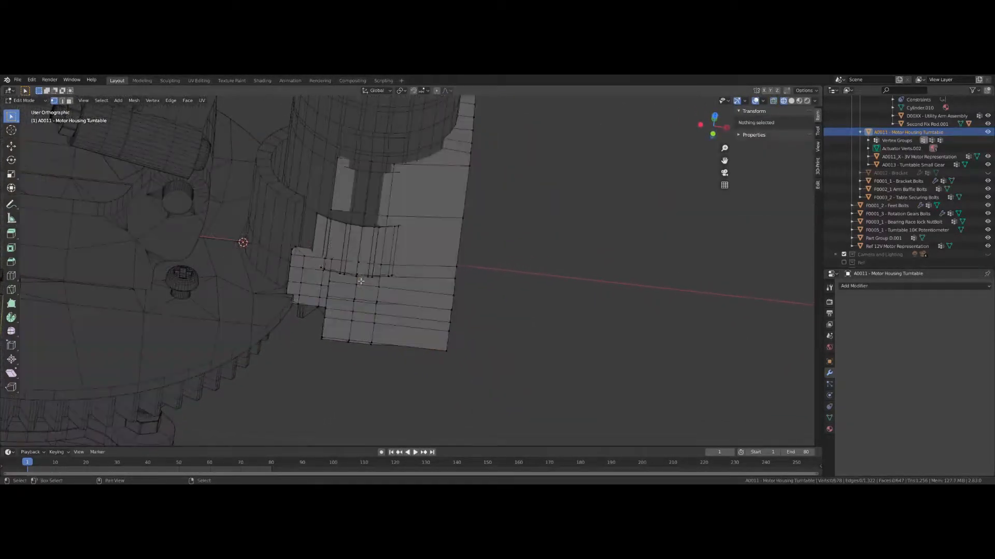
middle_click_drag(360, 281, 339, 223)
left_click(338, 215)
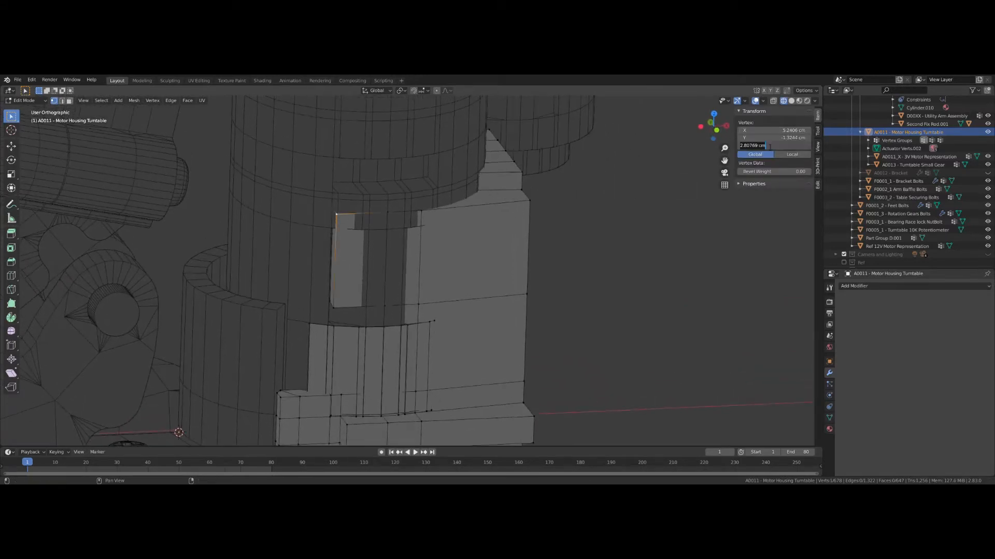
Step: Select the upper edge loop of the cylindrical shell and set its Z position to 2.80769 cm
left_click(316, 329, "alt")
key("alt+z")
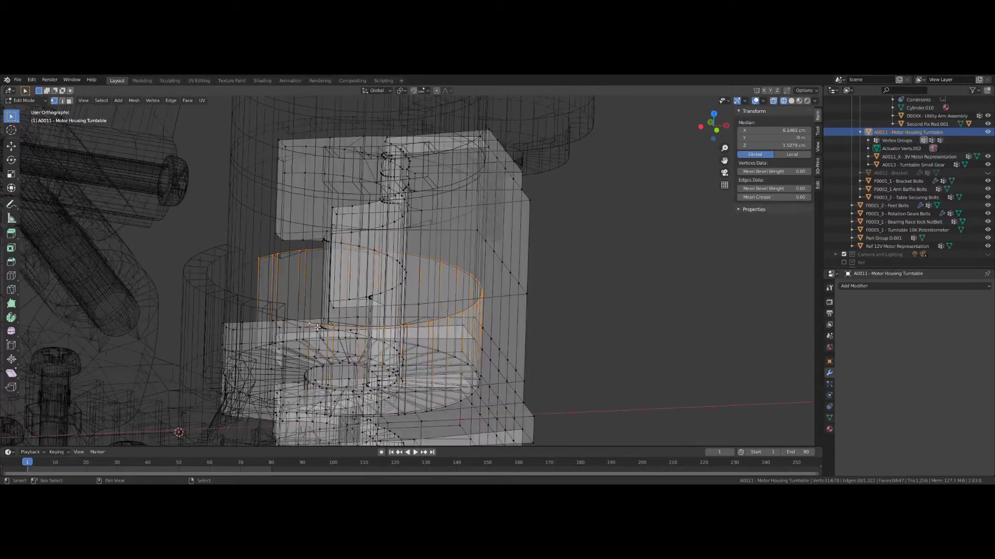
middle_click_drag(300, 307, 710, 146)
scroll(344, 281, "up", 3)
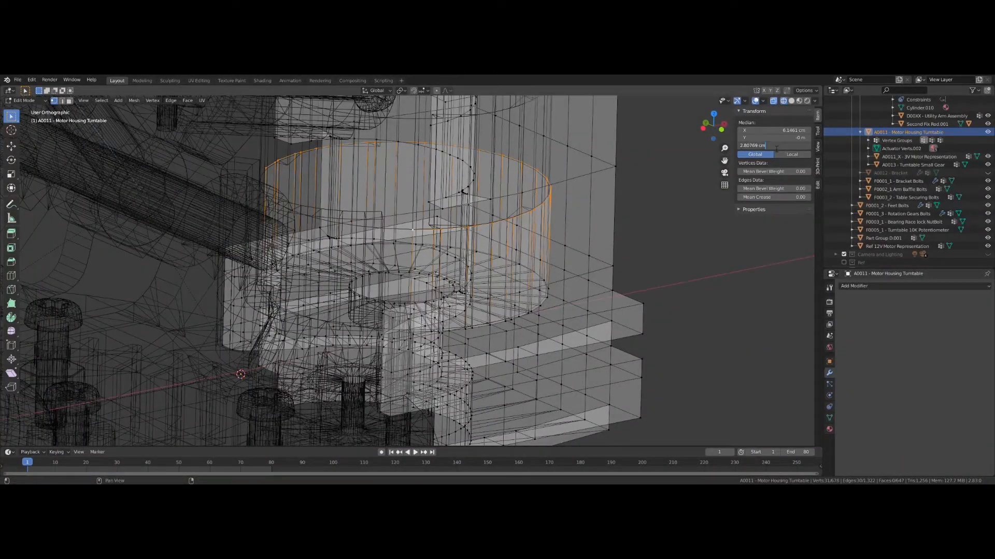
Step: Raise the shell's upper edge loop about 8.5 mm along Z
scroll(455, 213, "down", 2)
middle_click_drag(451, 216, 370, 223)
scroll(370, 222, "down", 2)
scroll(370, 223, "up", 5)
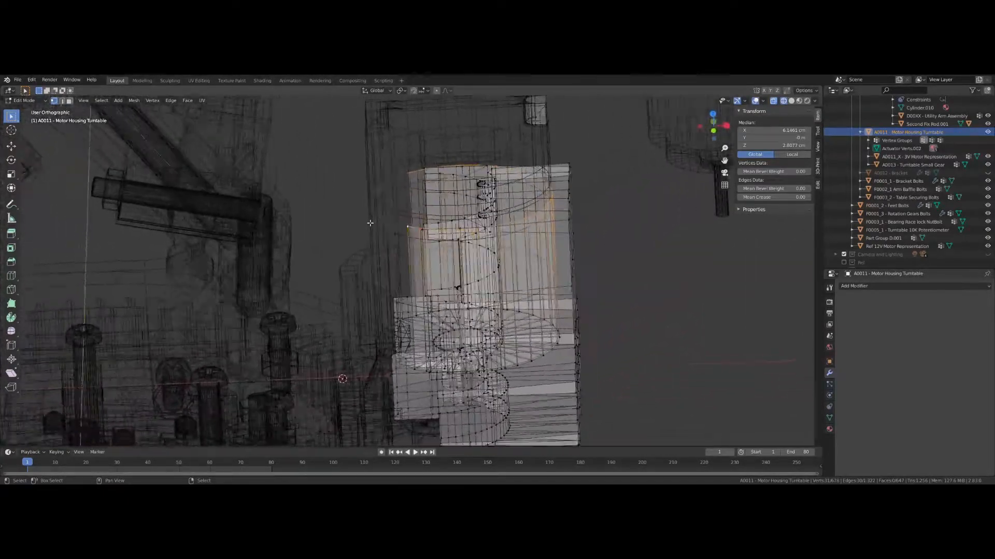
middle_click_drag(371, 223, 335, 246)
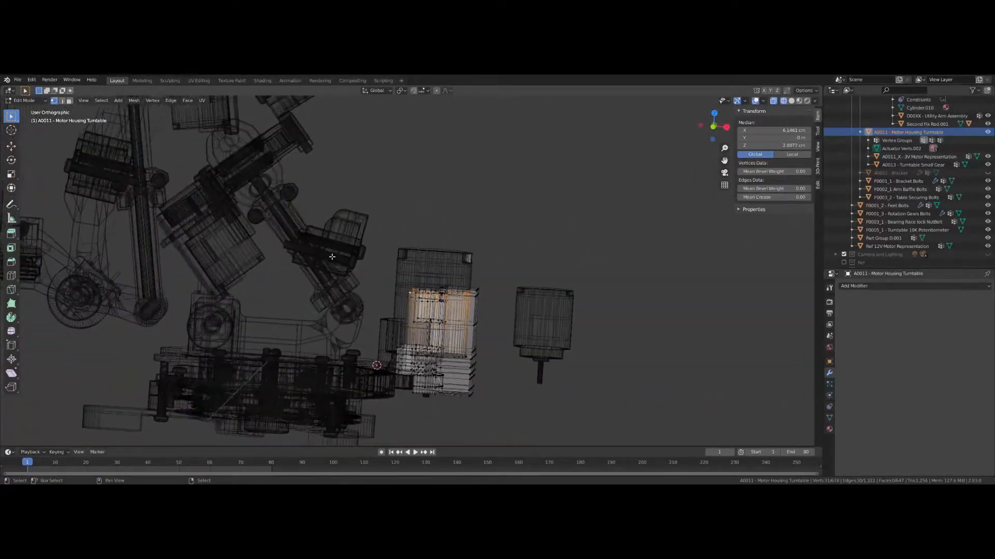
scroll(333, 257, "up", 8)
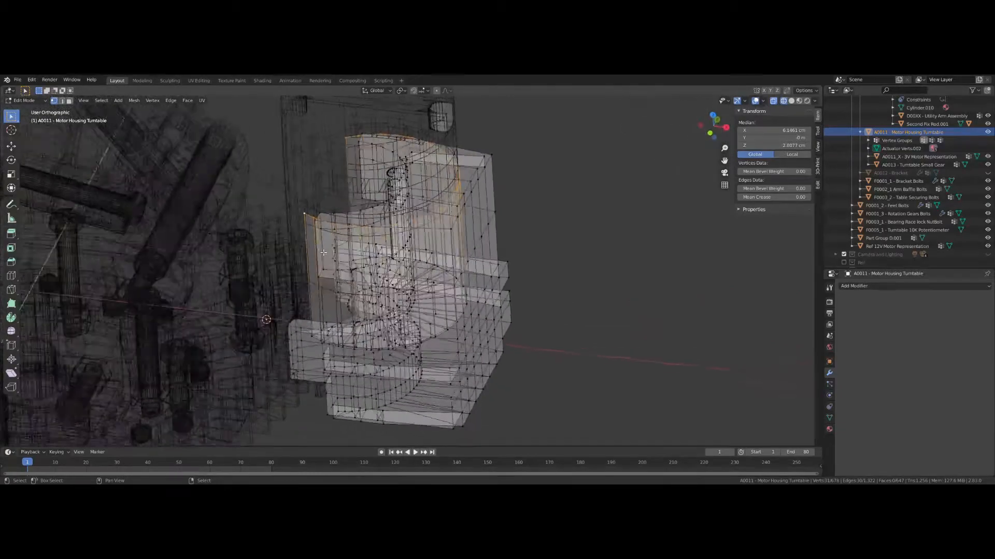
middle_click_drag(322, 252, 307, 246)
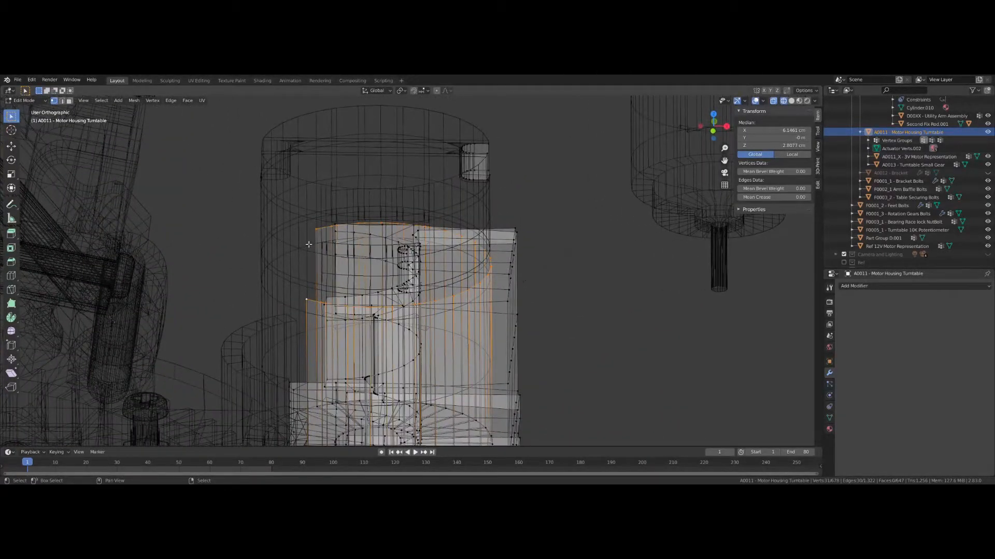
key("g")
key("z")
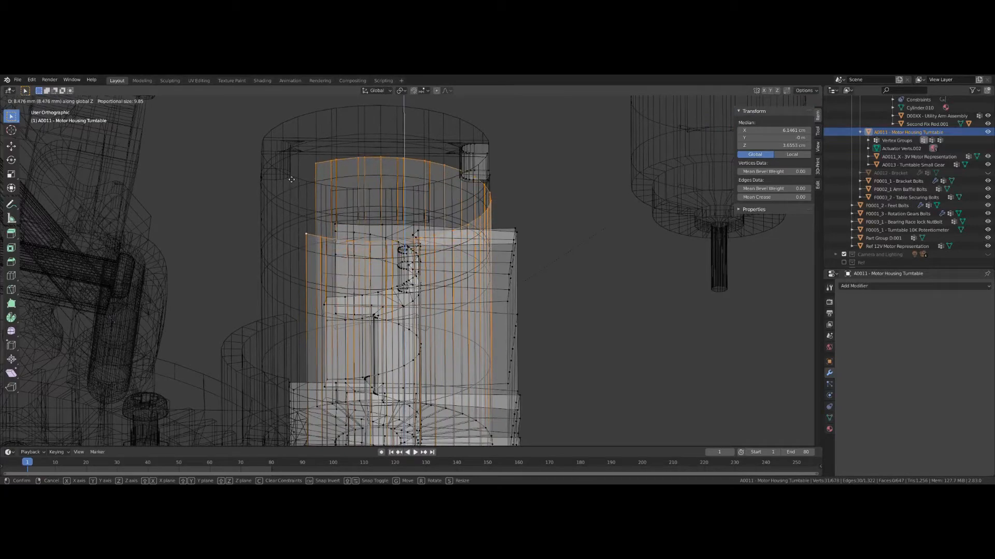
left_click(291, 178)
Step: Set the shell's upper edge loop to Z 3.98679 cm, copied from the lower edge vertex of the notch
scroll(434, 217, "up", 6)
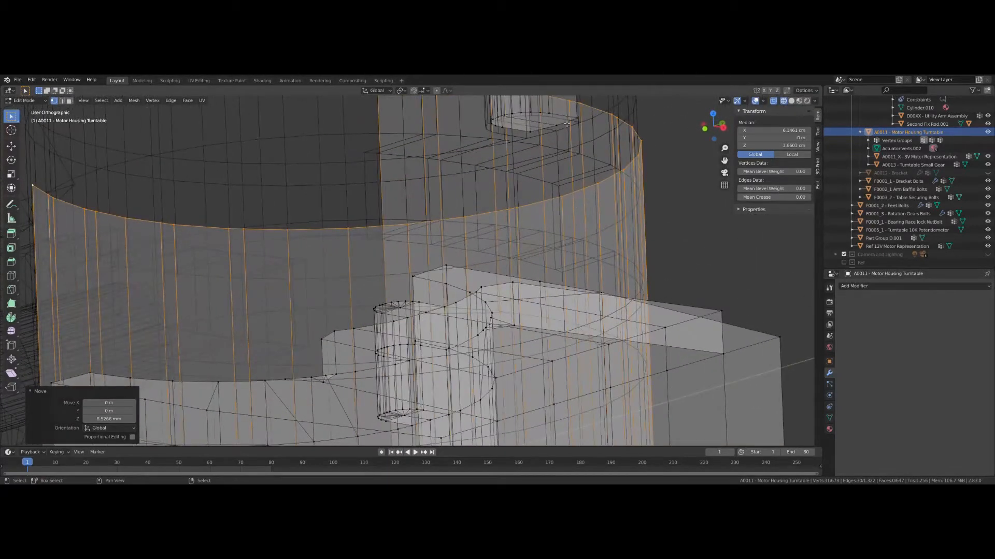
left_click(565, 126)
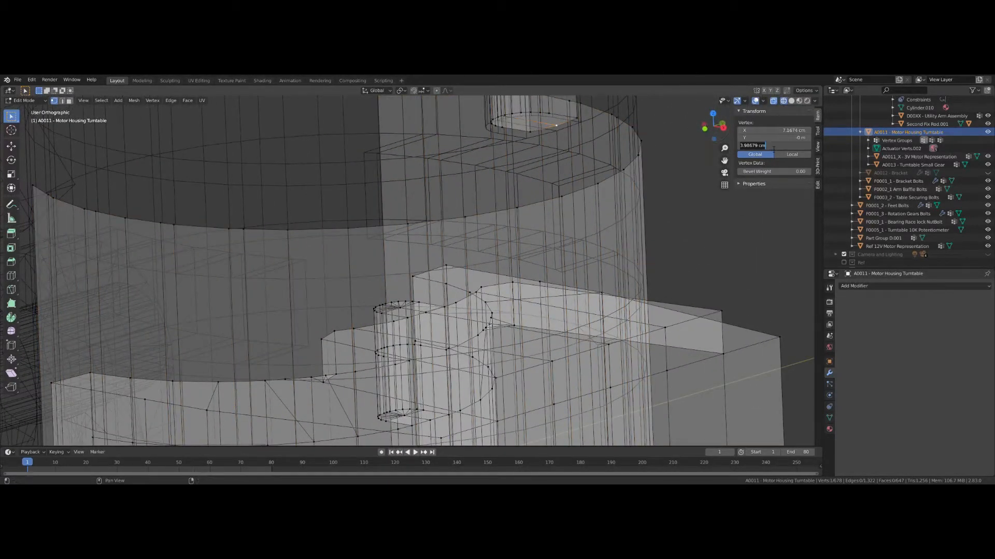
left_click(366, 230, "alt")
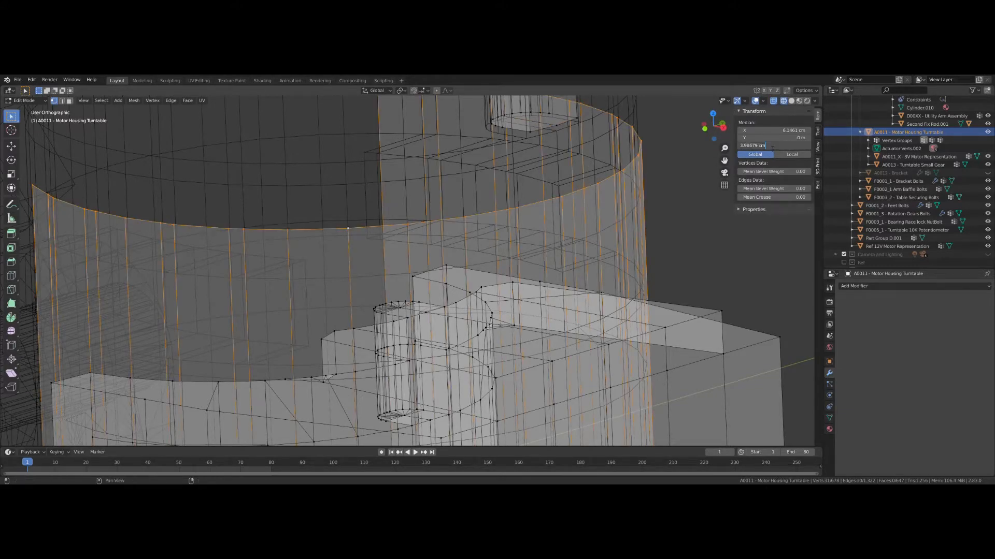
key("Return")
Step: Select the vertices along the notch's open outer edge in top view and move them about 59 µm outward along X
scroll(414, 249, "down", 1)
middle_click_drag(386, 254, 398, 296)
scroll(415, 284, "up", 3)
scroll(403, 256, "up", 2)
key("KP_7")
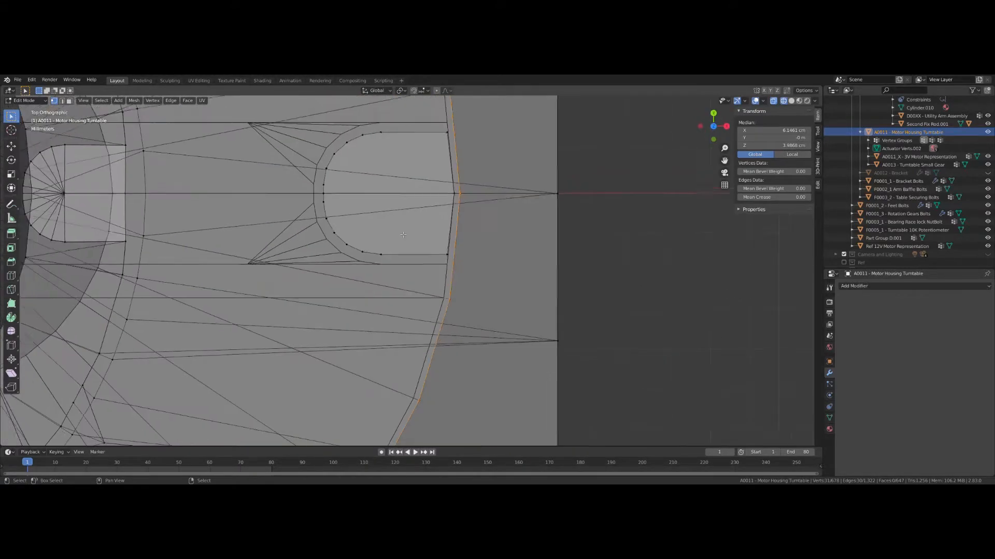
scroll(429, 161, "up", 2)
middle_click_drag(428, 161, 427, 222, "shift")
left_click(433, 209)
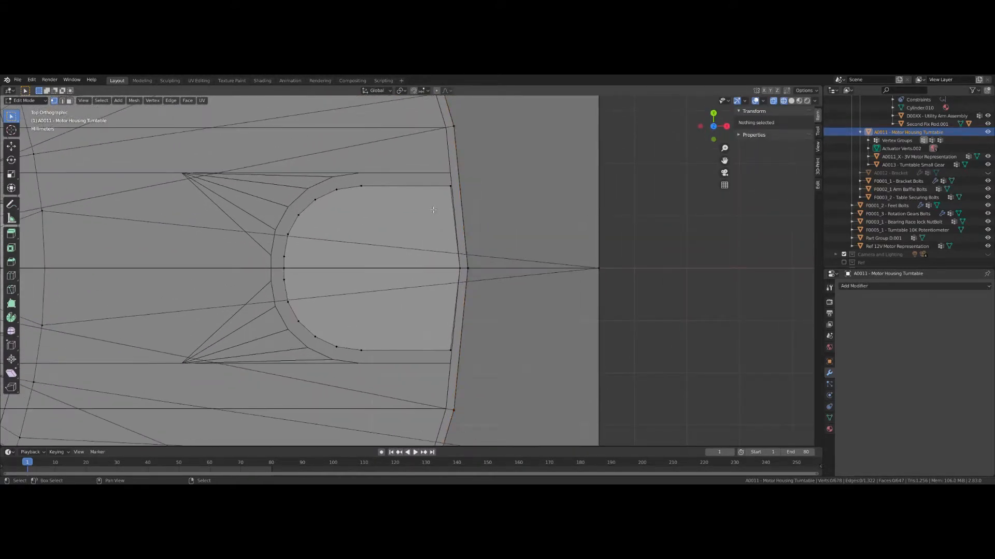
left_click_drag(438, 195, 430, 224)
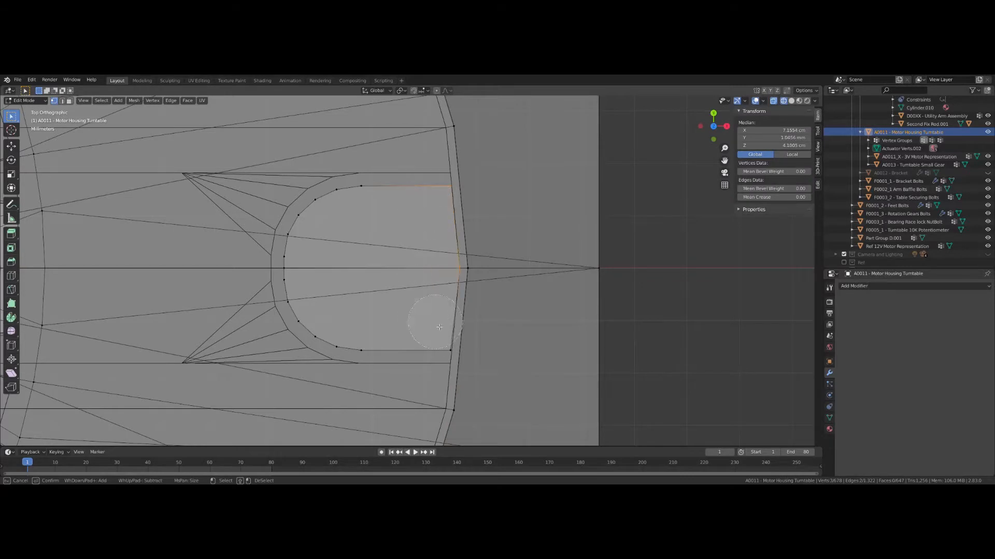
key("g")
key("x")
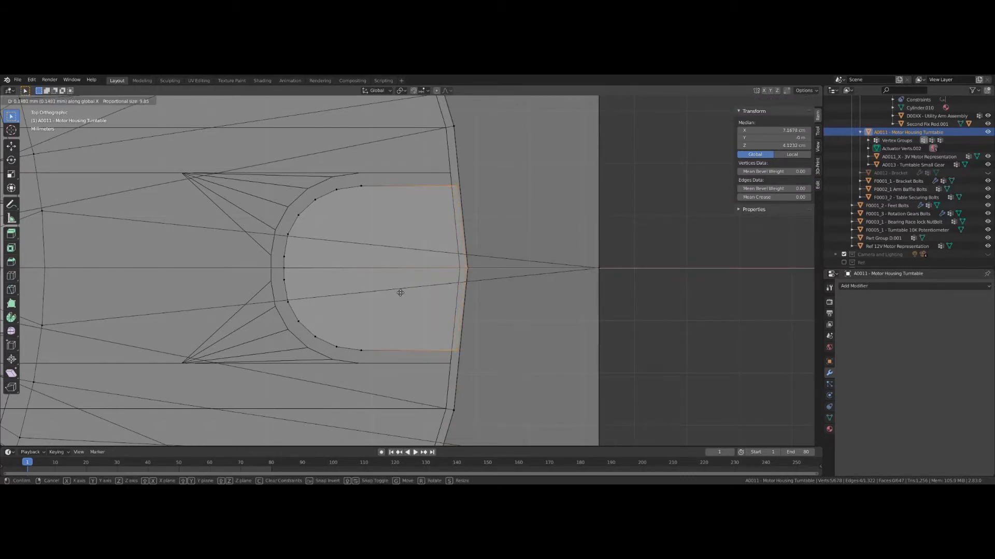
left_click(399, 292)
Step: Move the notch's outer edge vertices about 97 µm further along X to meet the shell's outer edge
scroll(371, 267, "up", 6)
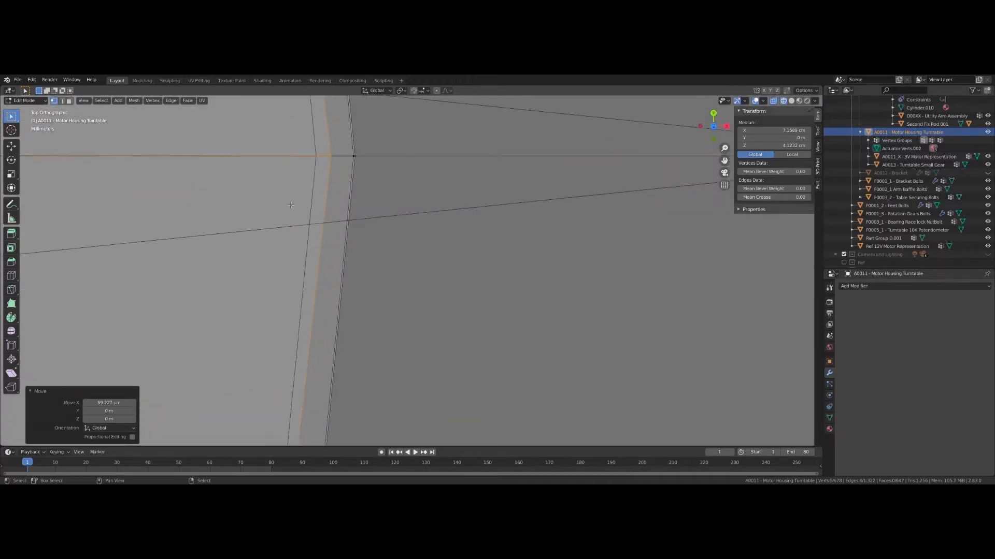
scroll(273, 260, "up", 2)
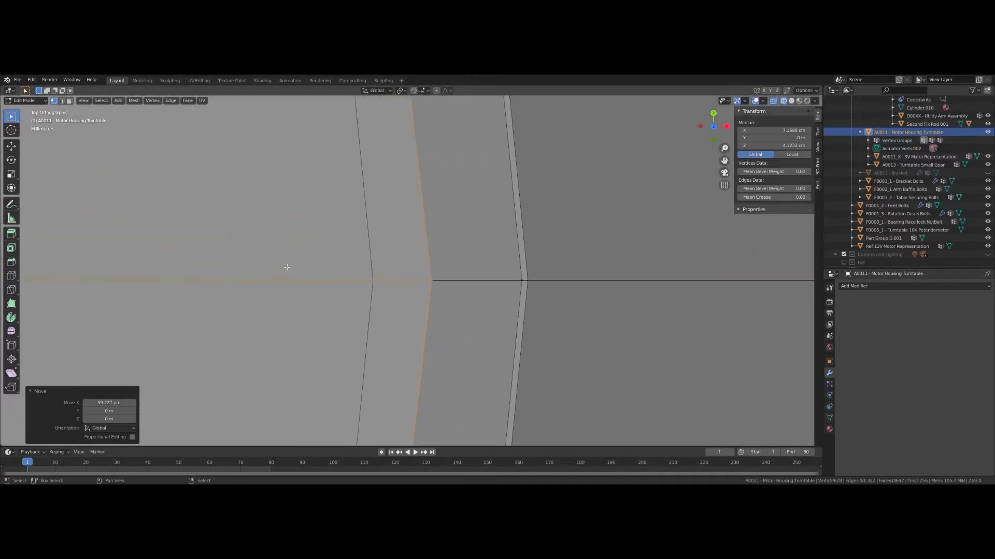
key("g")
key("x")
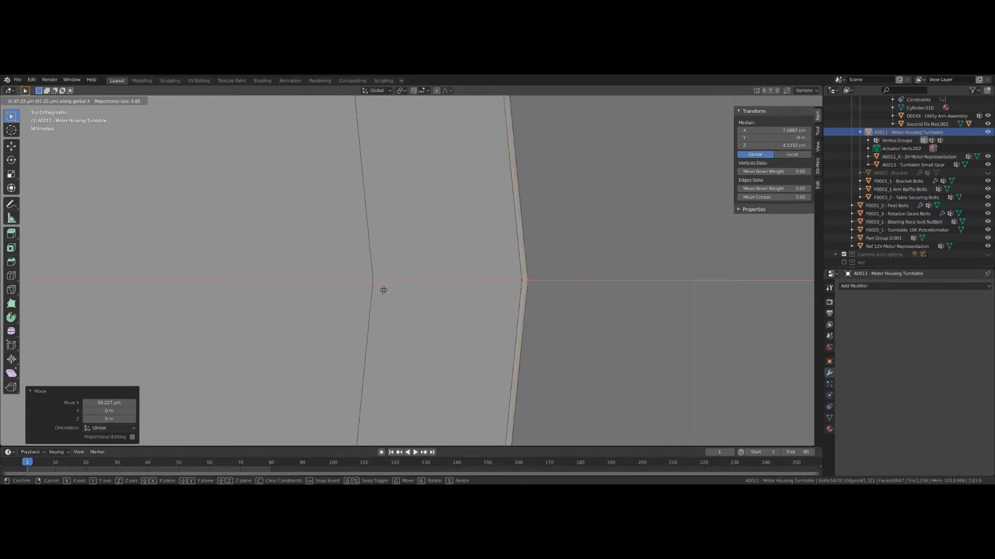
left_click(383, 290)
scroll(512, 267, "down", 1)
middle_click_drag(512, 268, 344, 159, "shift")
scroll(344, 160, "up", 9)
scroll(300, 245, "up", 10)
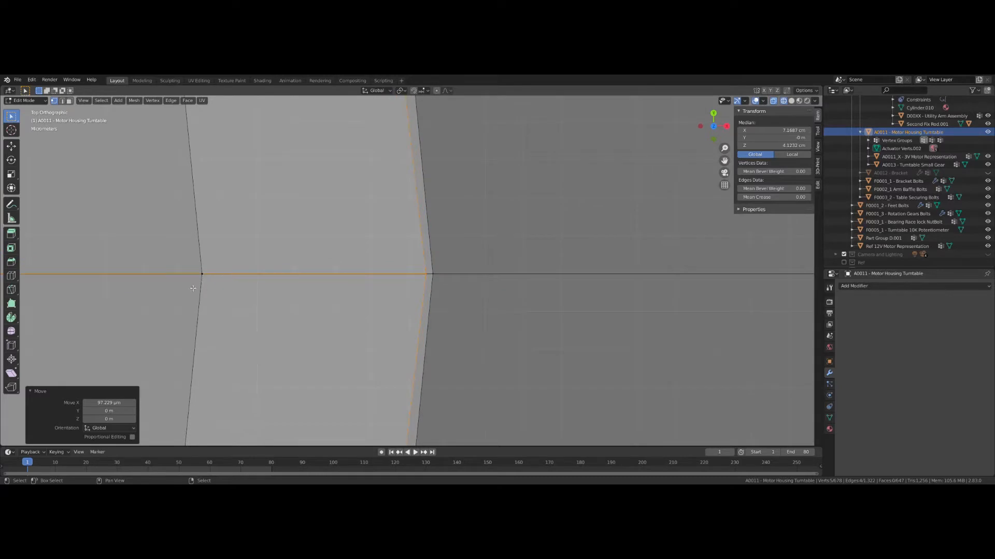
key("g")
key("x")
left_click(365, 284)
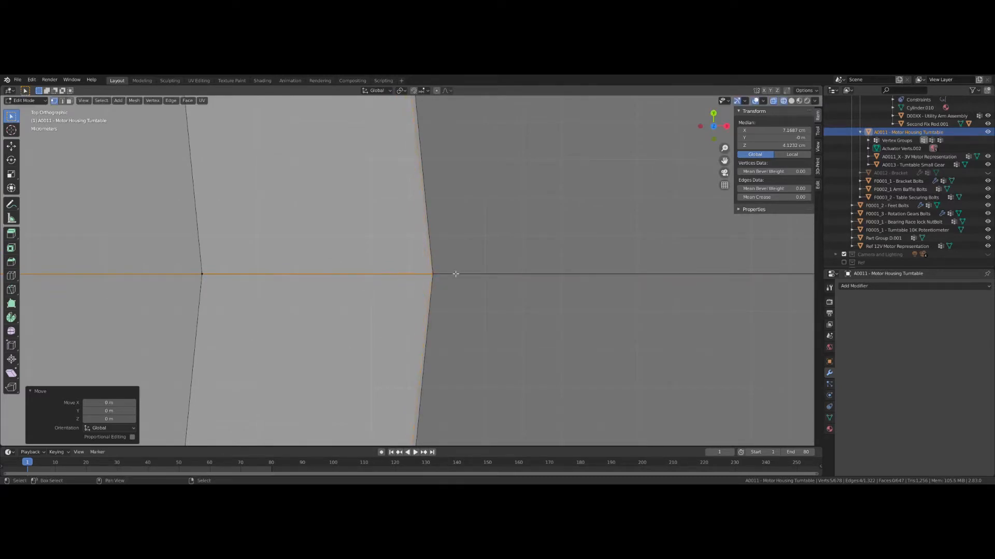
Step: Examine how the notch's outer edge lines up with the shell wall, both in Object Mode and in Edit Mode
scroll(498, 264, "down", 19)
key("Tab")
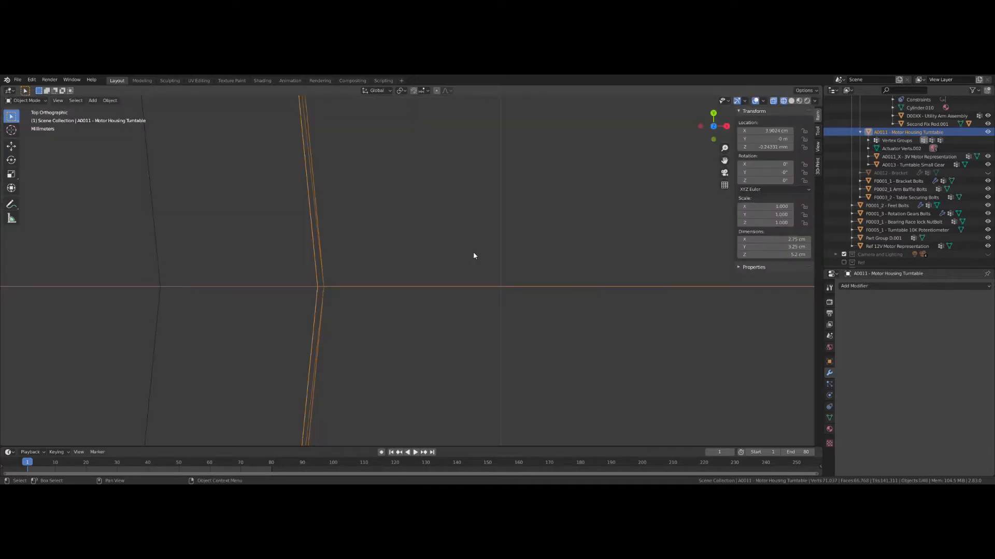
scroll(374, 276, "down", 8)
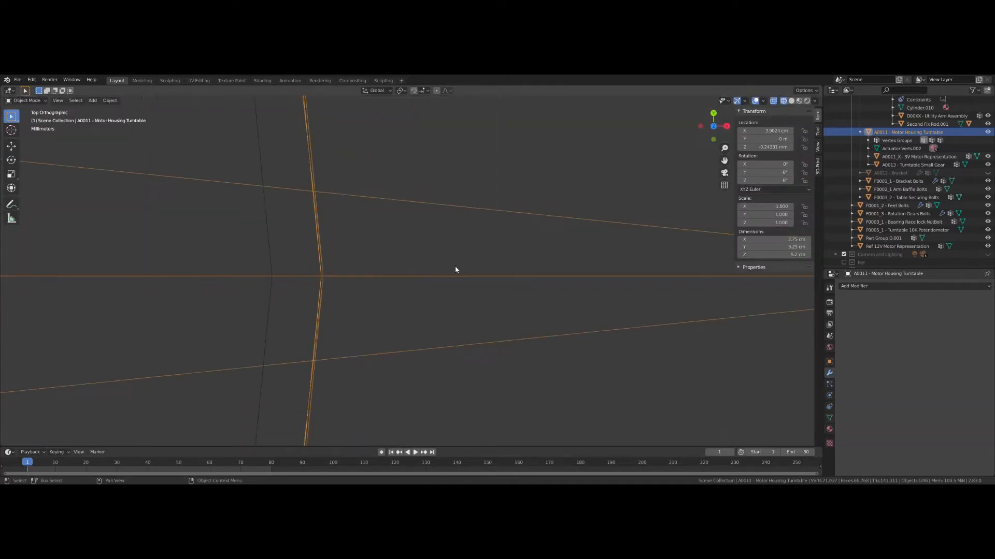
scroll(373, 280, "up", 8)
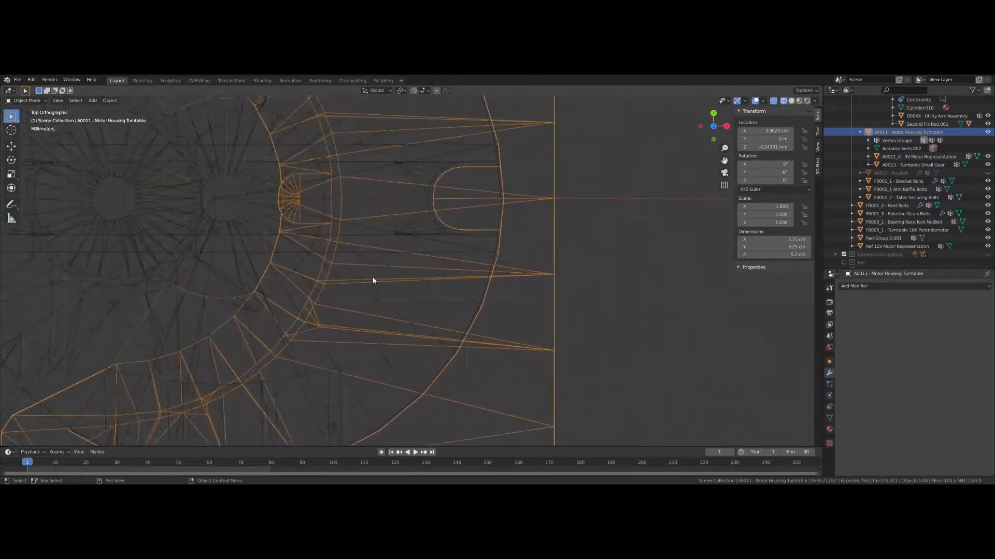
key("Tab")
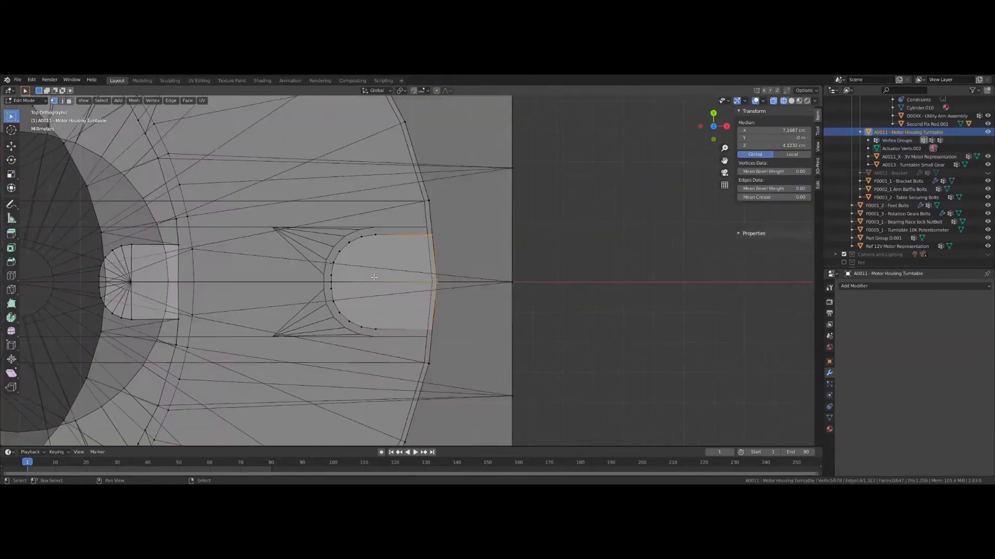
scroll(373, 277, "down", 1)
middle_click_drag(374, 278, 417, 314)
scroll(417, 314, "up", 2)
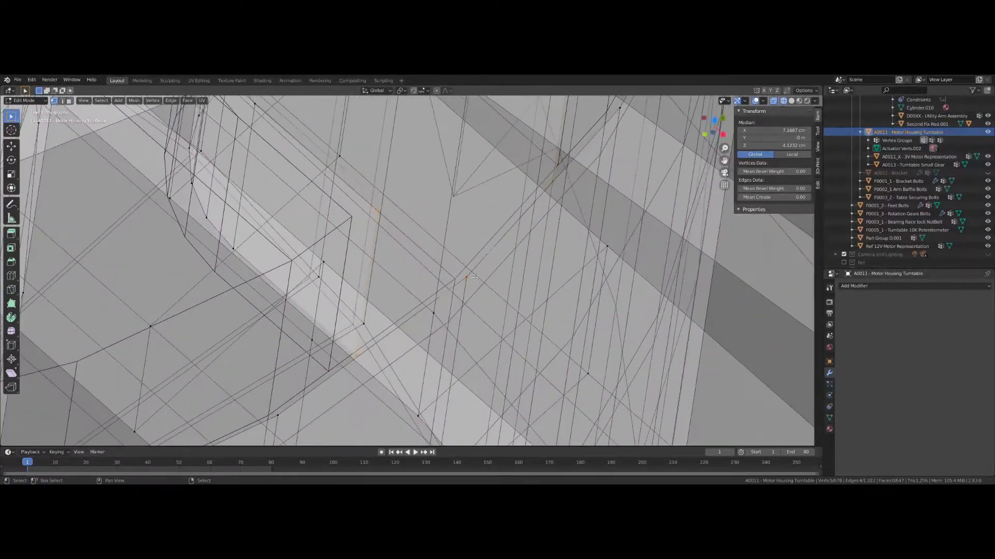
Step: Select the notch and shell vertices meeting at the notch's outer midpoint and examine their alignment from above
left_click(363, 338)
key("KP_Decimal")
middle_click_drag(473, 295, 408, 222)
scroll(433, 311, "up", 4)
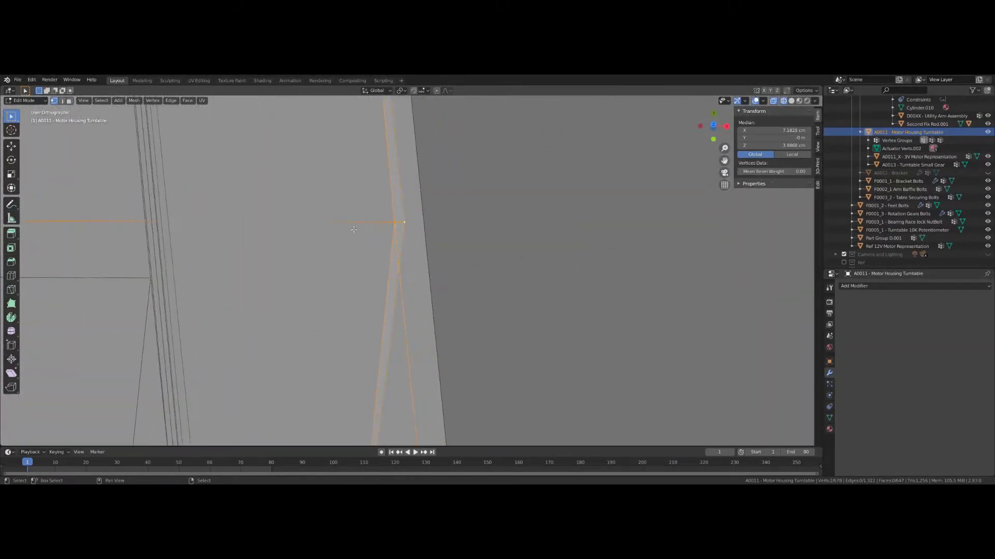
key("KP_7")
key("KP_Decimal")
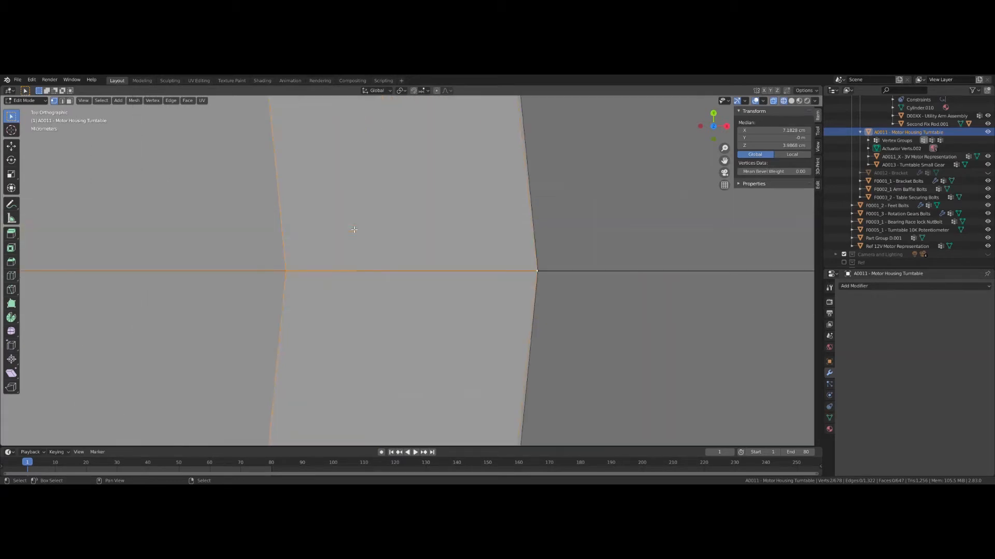
scroll(297, 286, "down", 10)
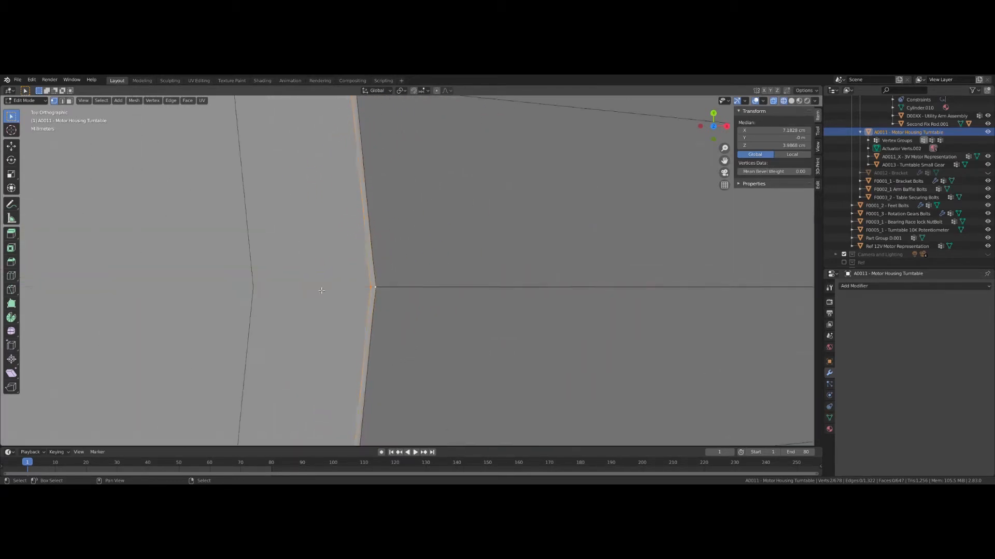
scroll(323, 292, "up", 6)
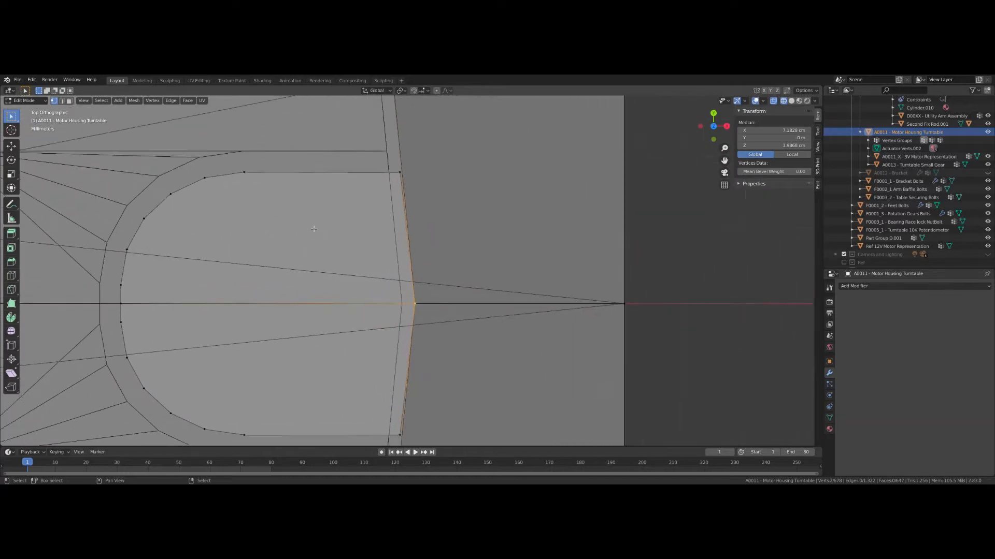
Step: Select the entire linked notch geometry and move it about -6 µm along X
left_click(392, 153)
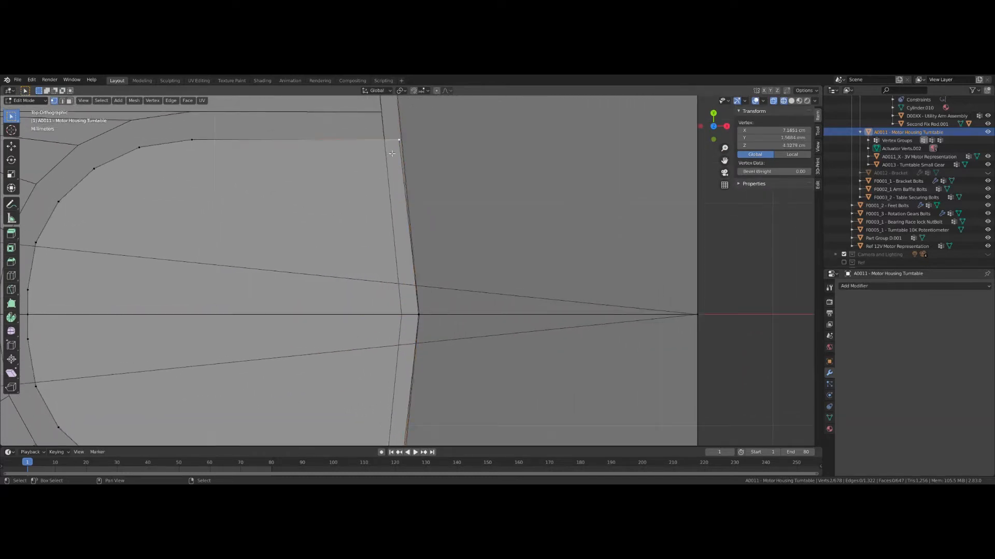
key("ctrl+l")
scroll(393, 256, "up", 5)
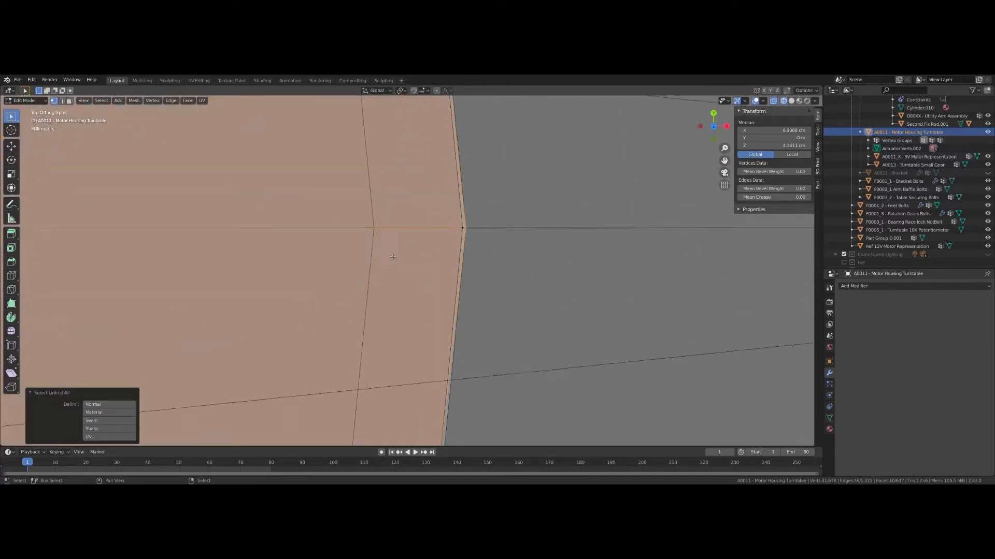
scroll(393, 257, "up", 5)
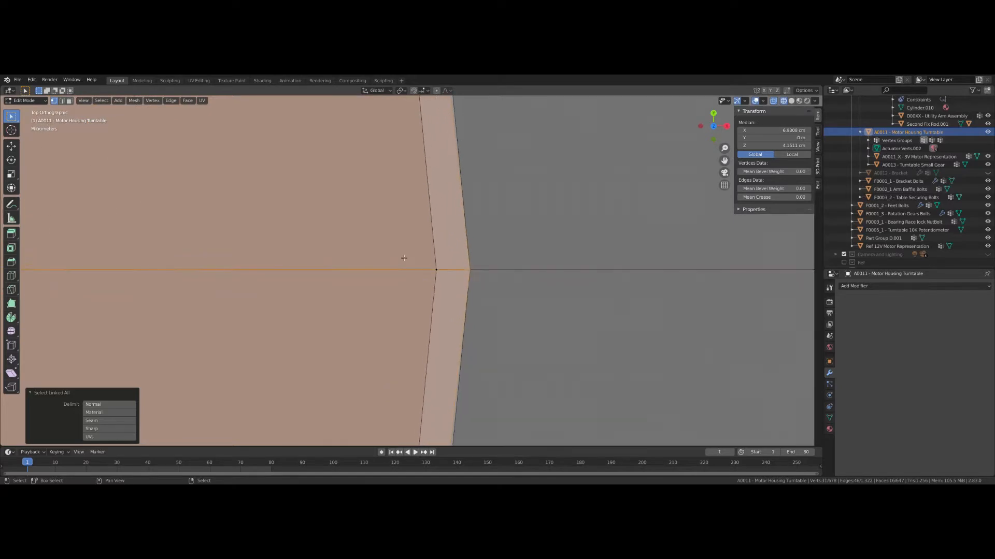
left_click(373, 262)
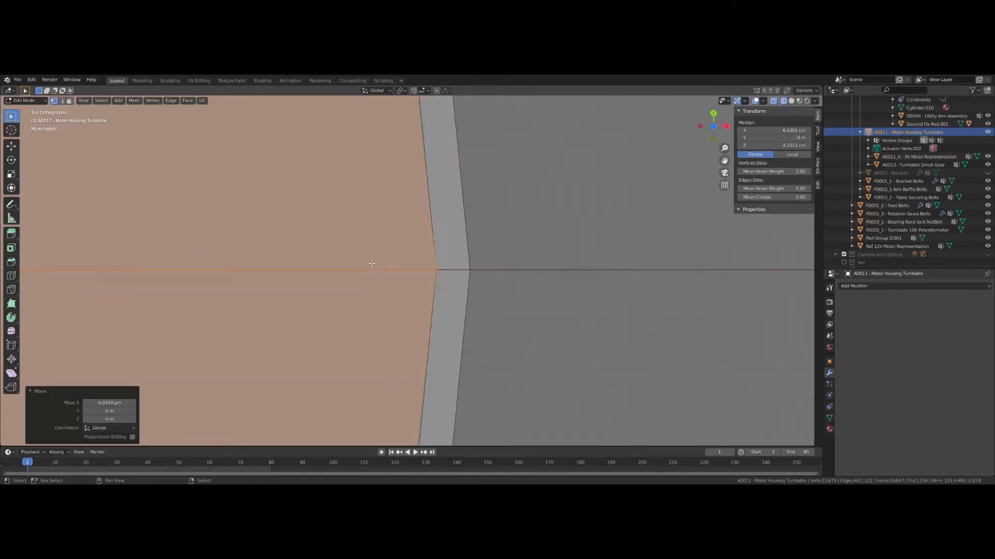
Step: Nudge the notch geometry along X so its outer midpoint vertex coincides with the shell's vertex
scroll(372, 263, "down", 6)
scroll(371, 263, "up", 6)
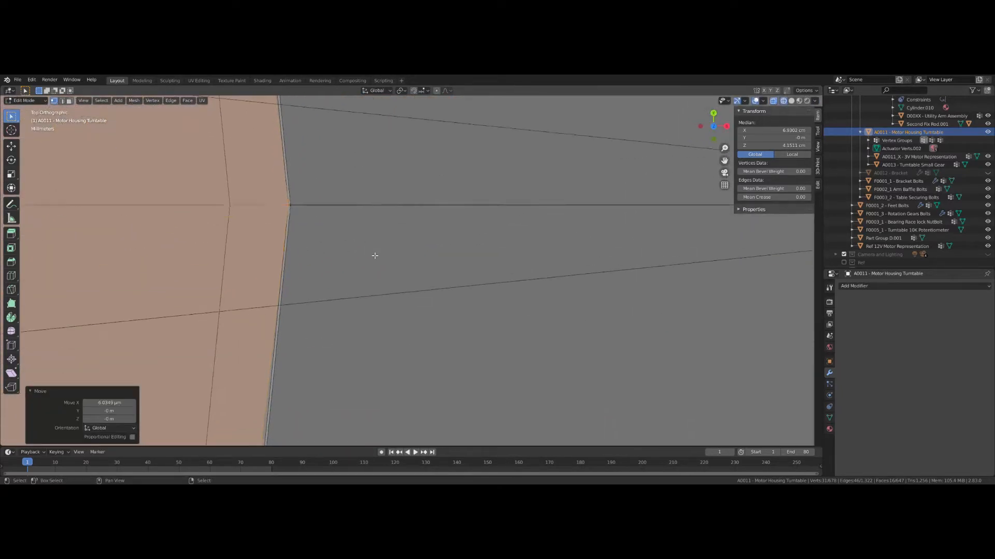
scroll(375, 256, "up", 6)
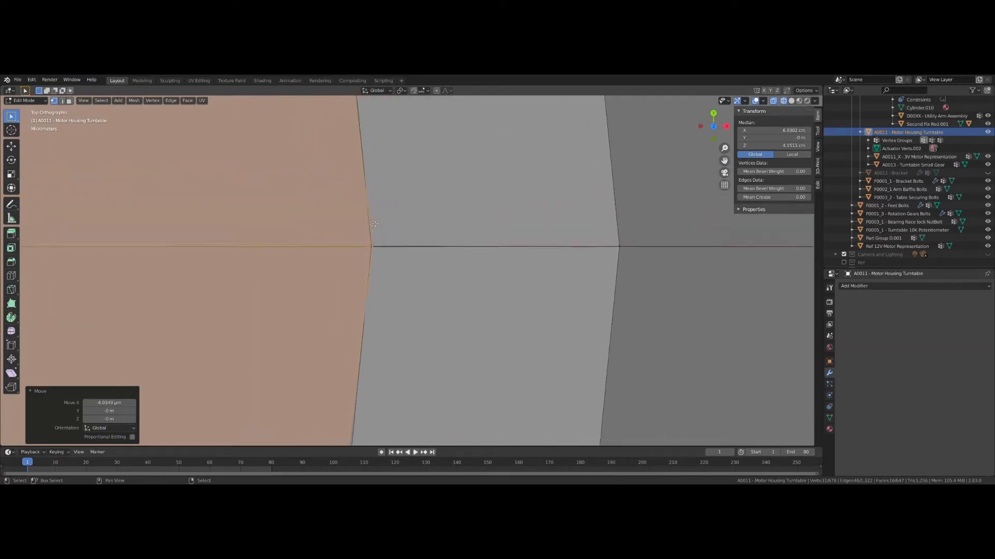
scroll(350, 228, "up", 5)
middle_click_drag(400, 311, 421, 253, "shift")
scroll(420, 253, "up", 3)
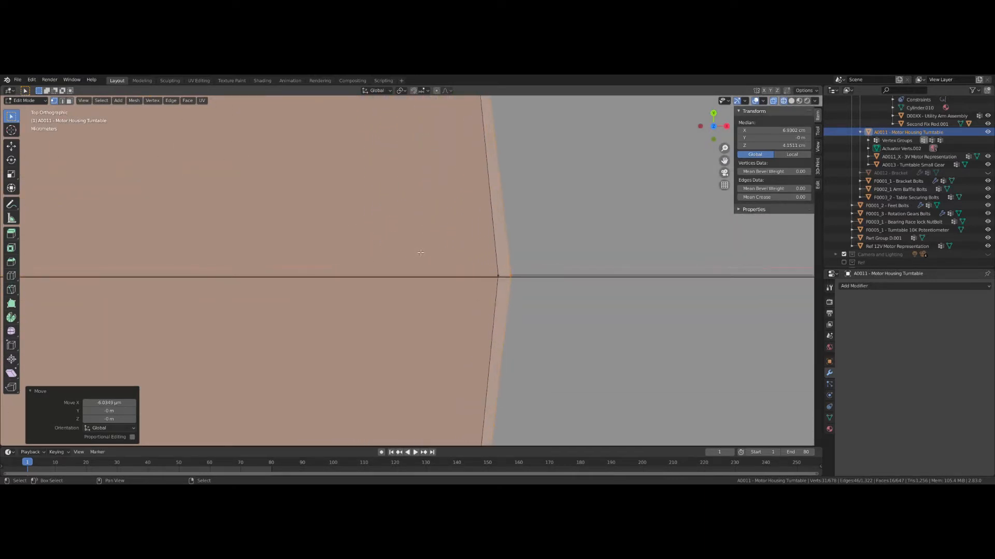
key("g")
key("x")
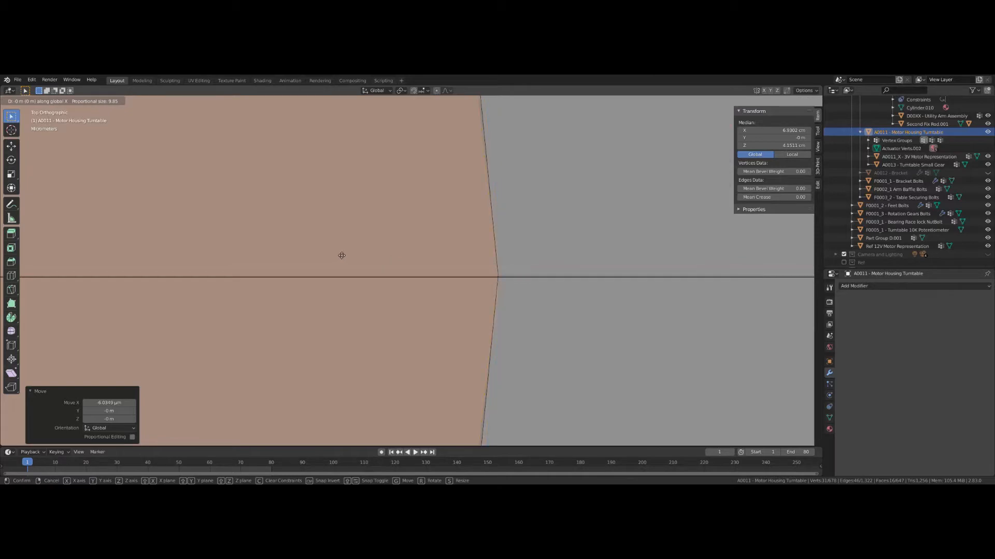
left_click(341, 254)
scroll(363, 253, "down", 8)
scroll(401, 260, "up", 1)
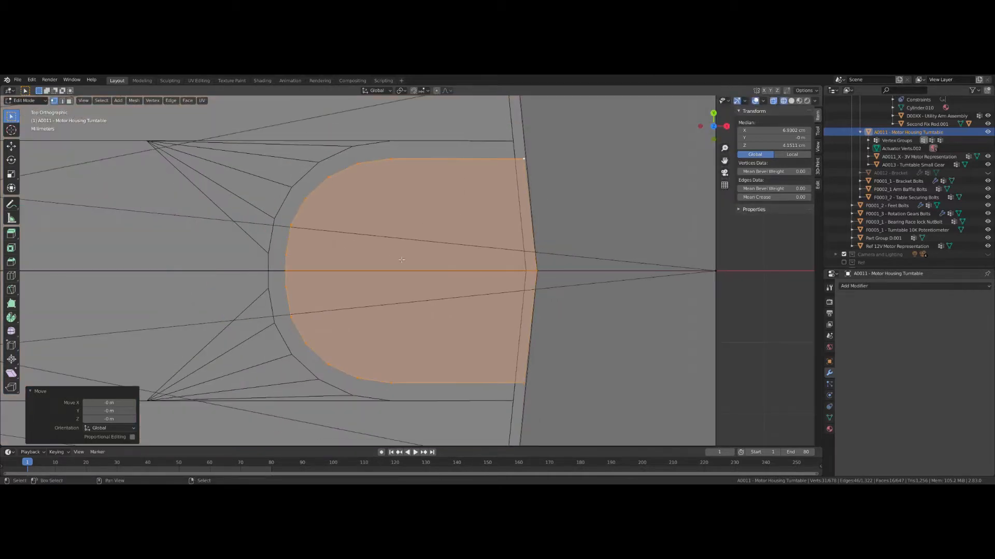
Step: Select the two overlapping notch and shell vertices at the notch's outer midpoint and merge them at center
middle_click_drag(404, 260, 438, 312)
scroll(437, 312, "up", 6)
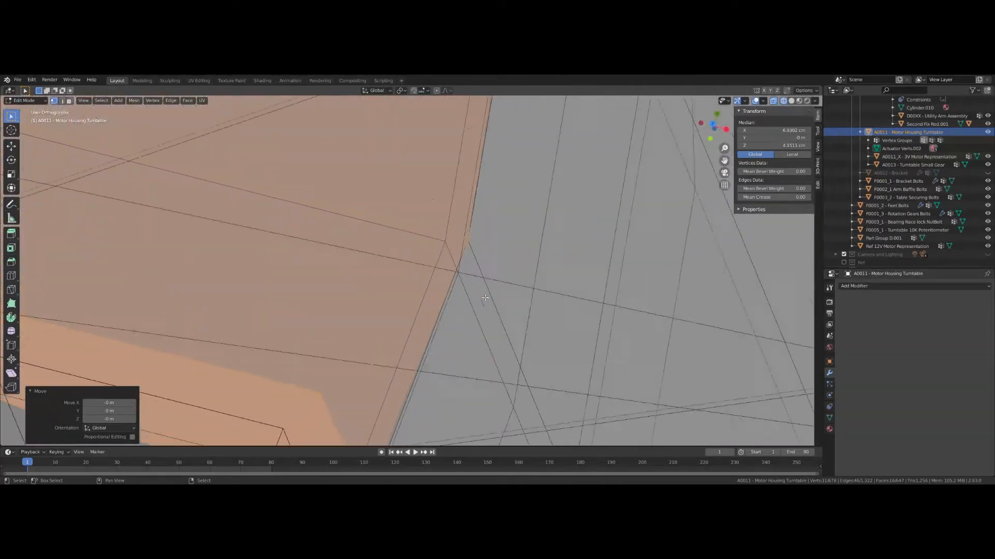
scroll(458, 259, "up", 2)
left_click(450, 223)
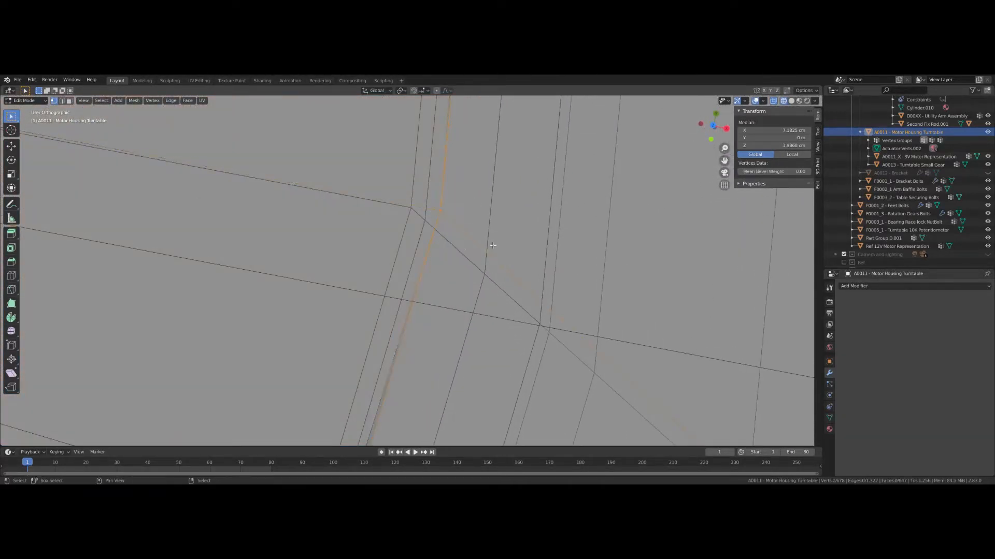
key("alt+m")
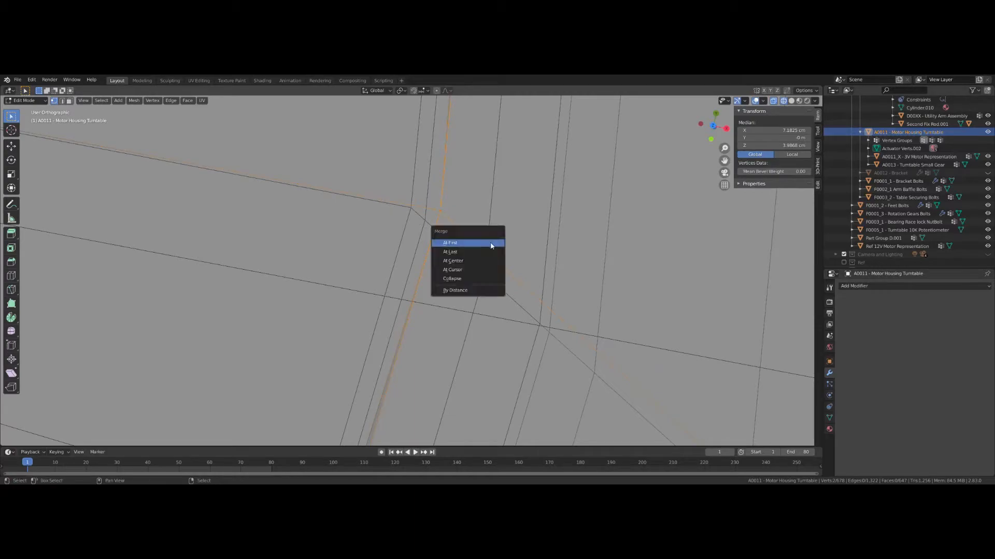
left_click(452, 261)
Step: Examine how the merged notch and clearance shell meet the rest of the motor housing from the side and from an angle
scroll(398, 284, "down", 6)
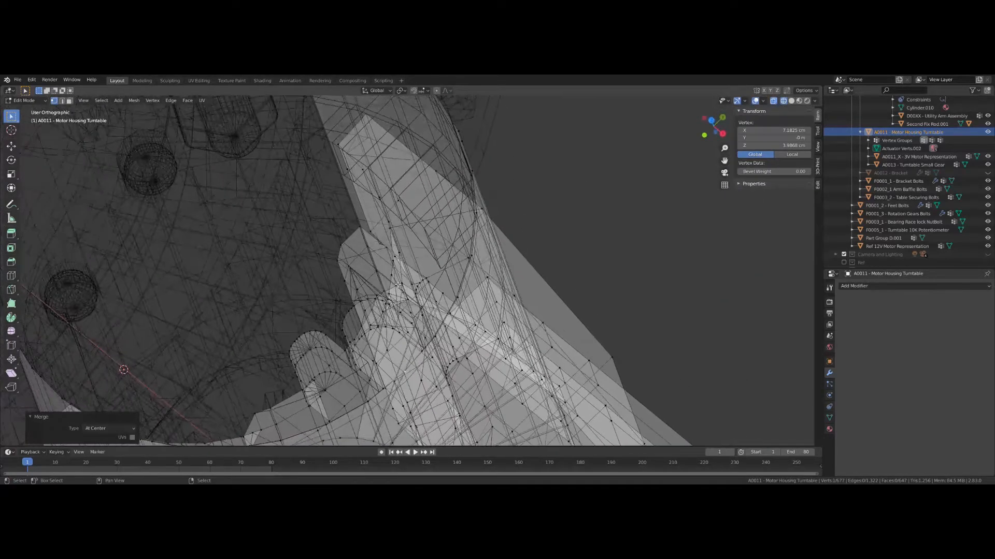
middle_click_drag(398, 284, 229, 268)
key("ctrl+l")
left_click(192, 241)
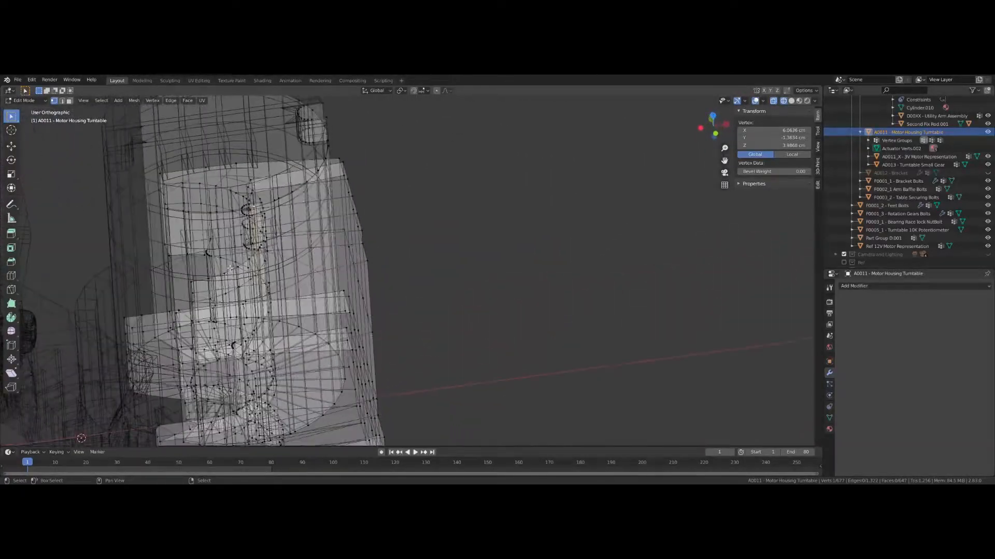
middle_click_drag(230, 268, 411, 306)
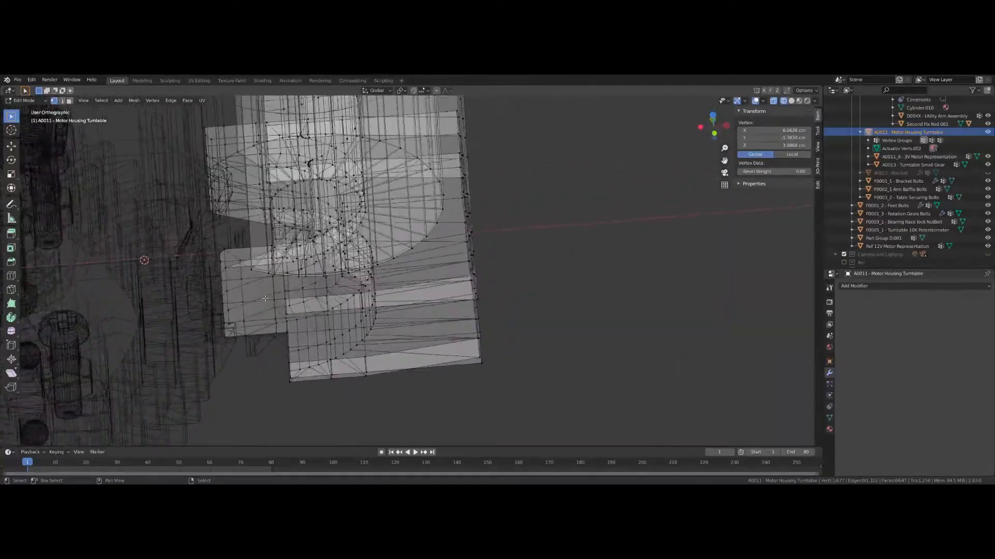
middle_click_drag(268, 300, 255, 315, "shift")
scroll(269, 304, "up", 2)
scroll(250, 315, "down", 4)
scroll(250, 314, "down", 2)
scroll(265, 315, "up", 3)
scroll(265, 314, "up", 1)
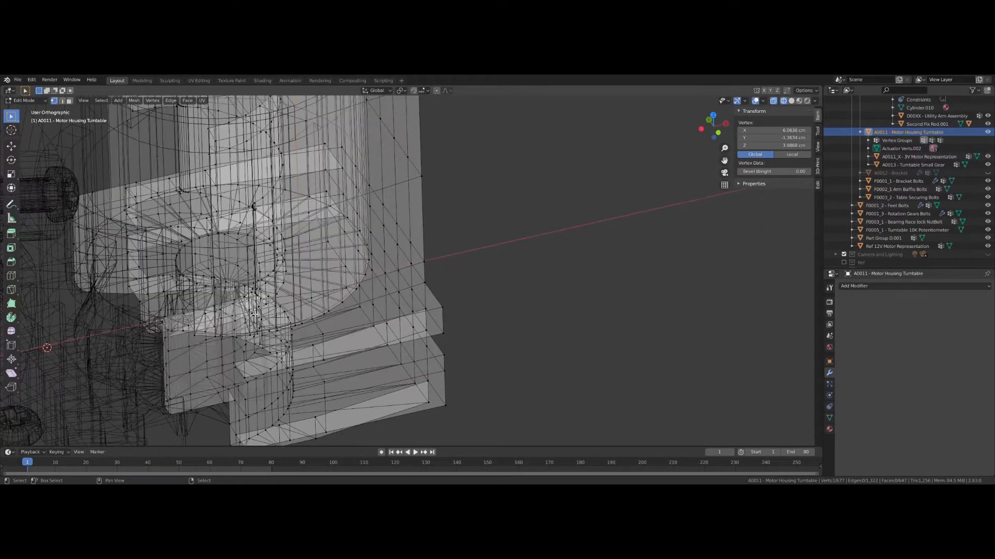
scroll(255, 315, "up", 8)
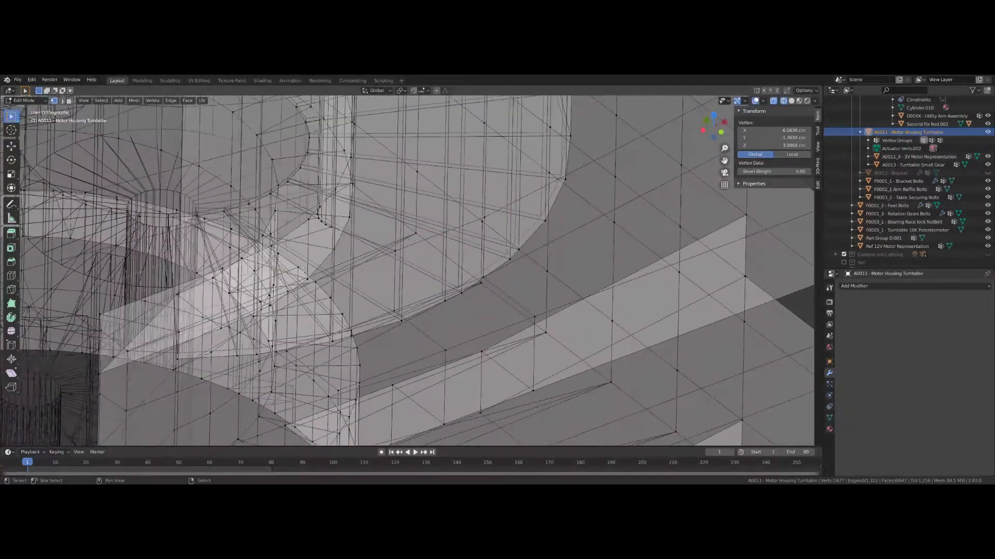
Step: Select the entire linked clearance shell geometry from one of its vertices and hide it
left_click(275, 194)
key("KP_Decimal")
middle_click_drag(274, 194, 300, 157)
key("ctrl+l")
key("h")
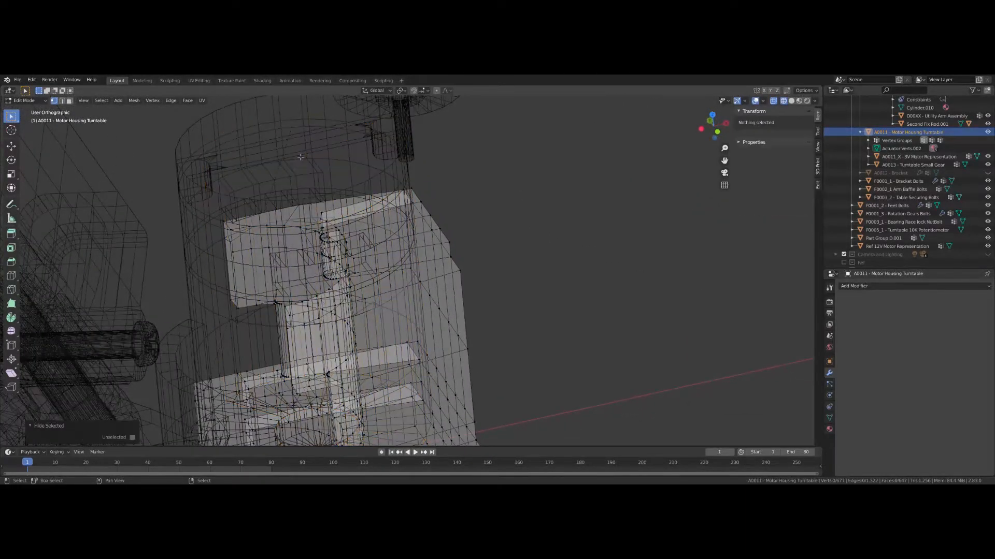
Step: Leave mesh editing, hide the Ref 12V Motor Representation and display the model with solid shading
middle_click_drag(246, 180, 189, 184)
key("Tab")
left_click(190, 185)
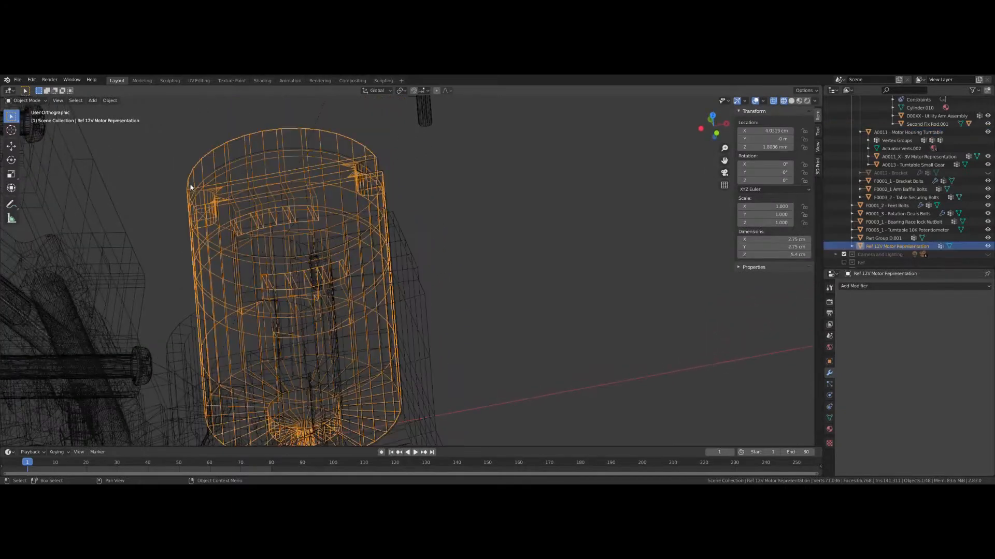
key("h")
scroll(220, 223, "up", 3)
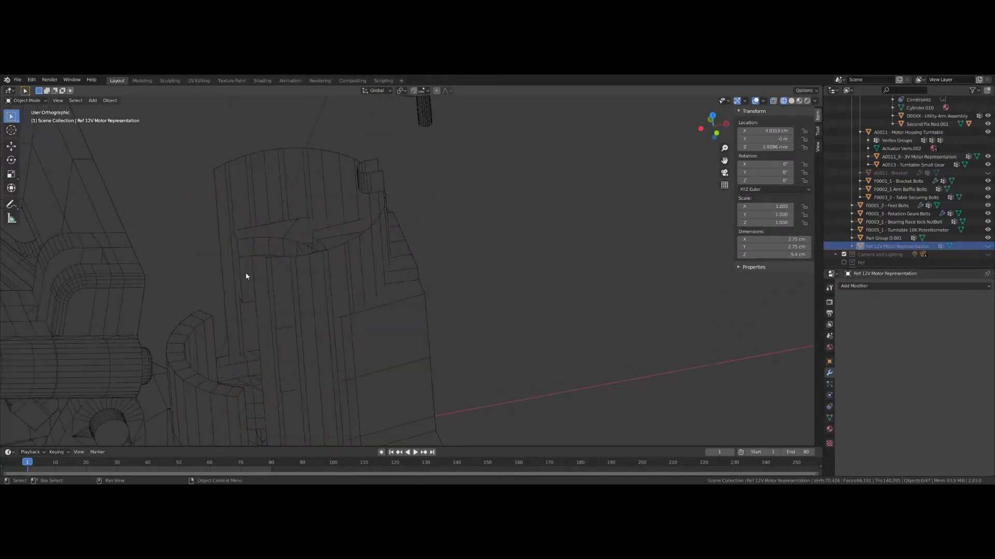
left_click(791, 100)
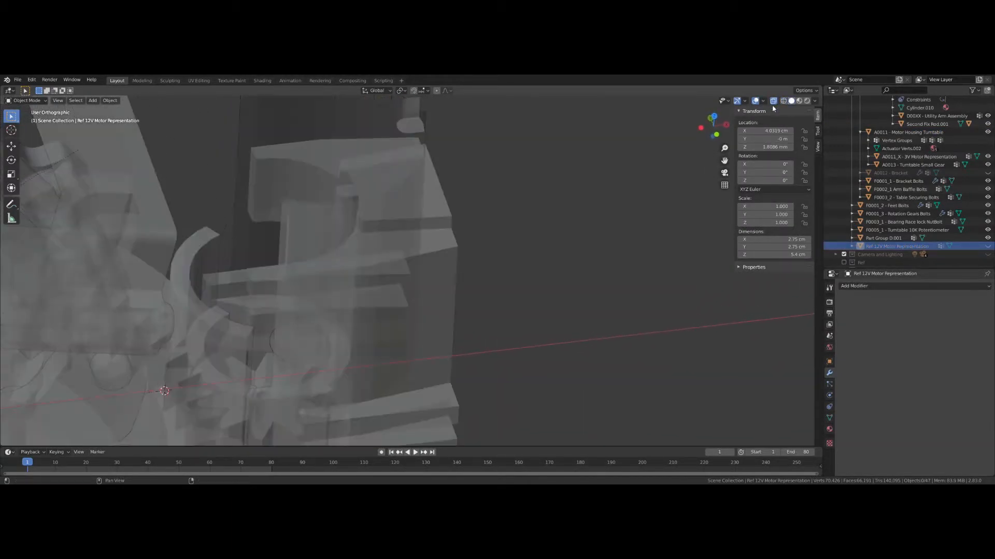
Step: Reopen the motor housing mesh for editing, reveal its hidden geometry and show it in X-ray
scroll(362, 234, "down", 4)
middle_click_drag(318, 249, 337, 262)
left_click(291, 354)
scroll(290, 353, "down", 4)
scroll(294, 355, "up", 3)
key("Tab")
key("alt+h")
left_click(367, 248)
scroll(301, 281, "up", 4)
key("alt+z")
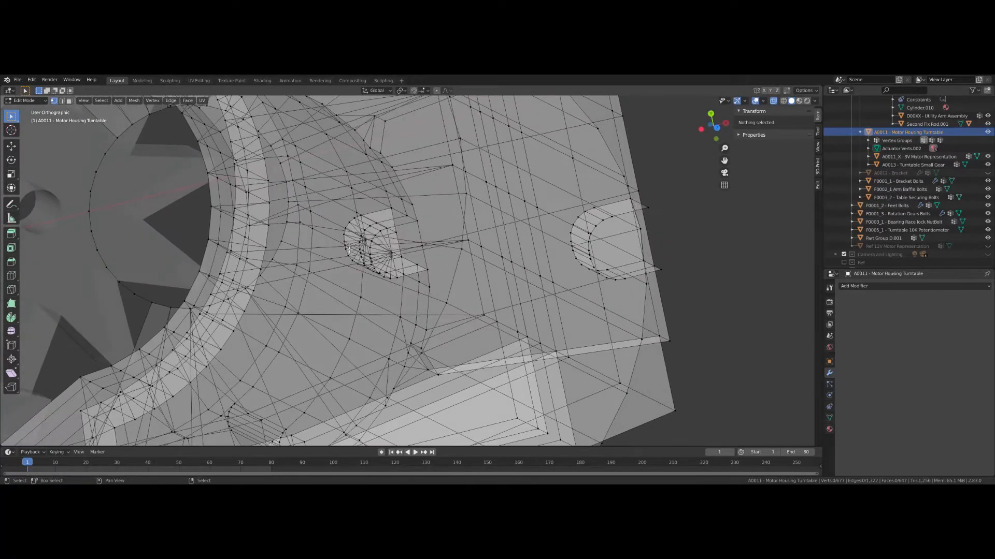
Step: Select the old motor pocket's notch, curved inner wall and adjoining rim surfaces inside the housing and delete their vertices
left_click(409, 269)
key("Escape")
middle_click_drag(410, 269, 369, 263)
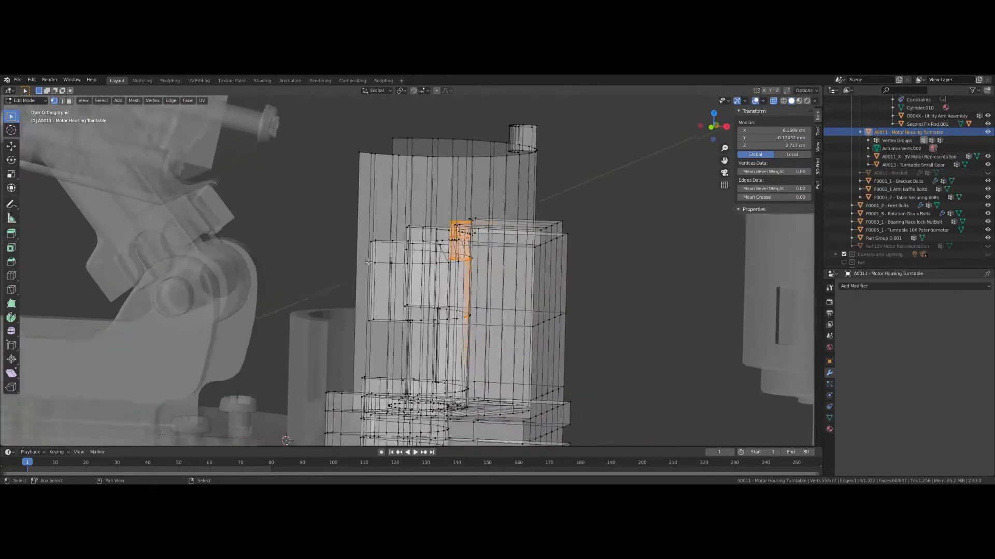
scroll(368, 263, "up", 8)
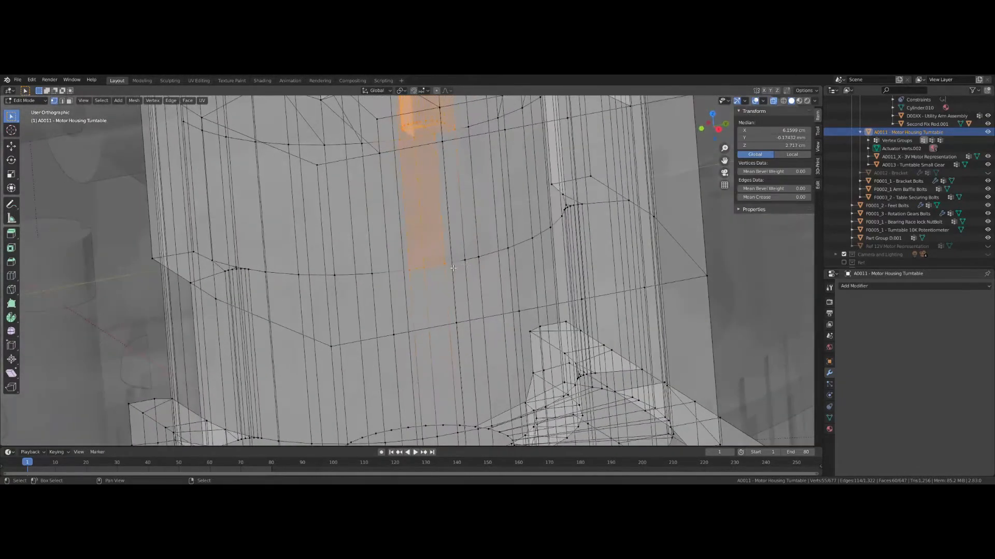
middle_click_drag(466, 264, 616, 201)
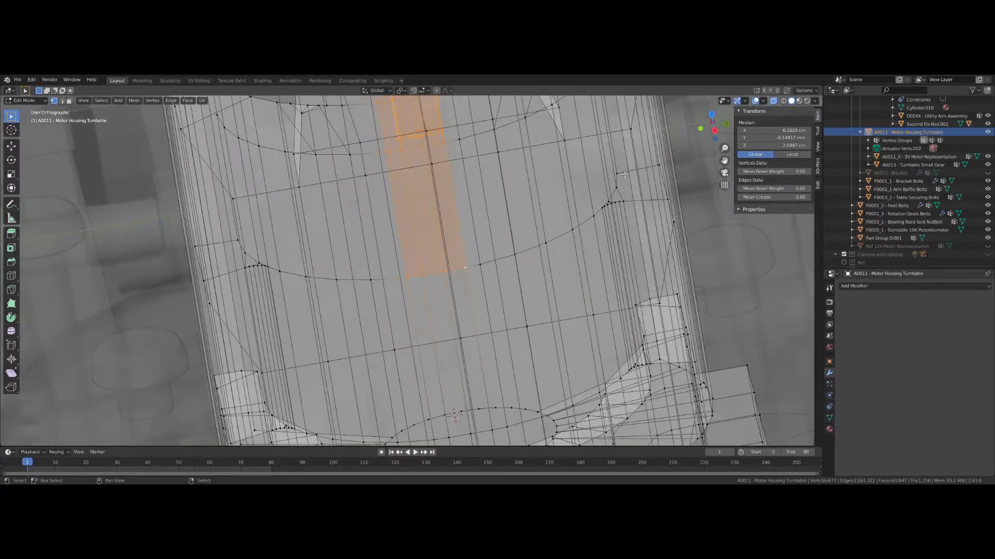
middle_click_drag(543, 214, 249, 254)
scroll(215, 283, "down", 5)
left_click(242, 248, "shift")
left_click(393, 213, "ctrl")
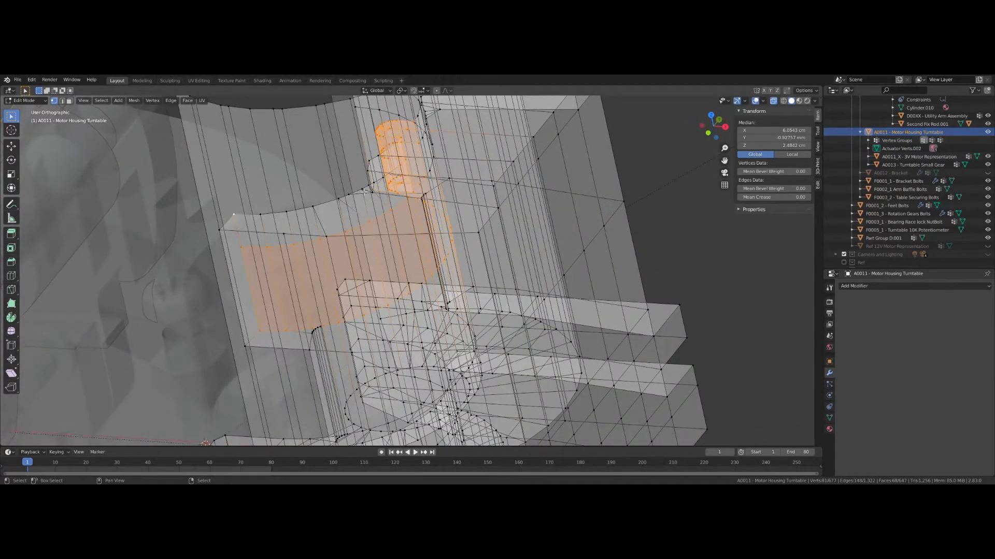
middle_click_drag(375, 185, 282, 221)
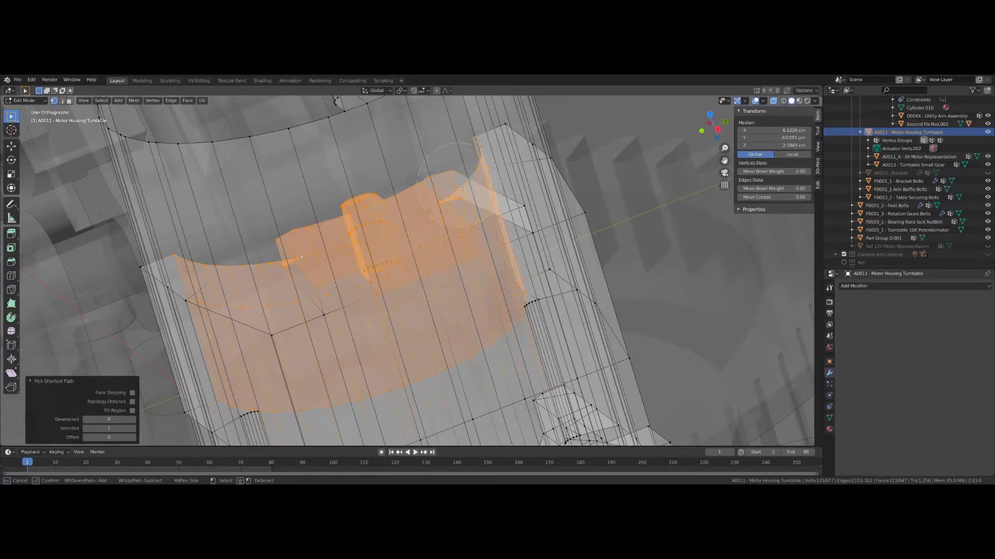
key("Escape")
middle_click_drag(462, 189, 553, 254)
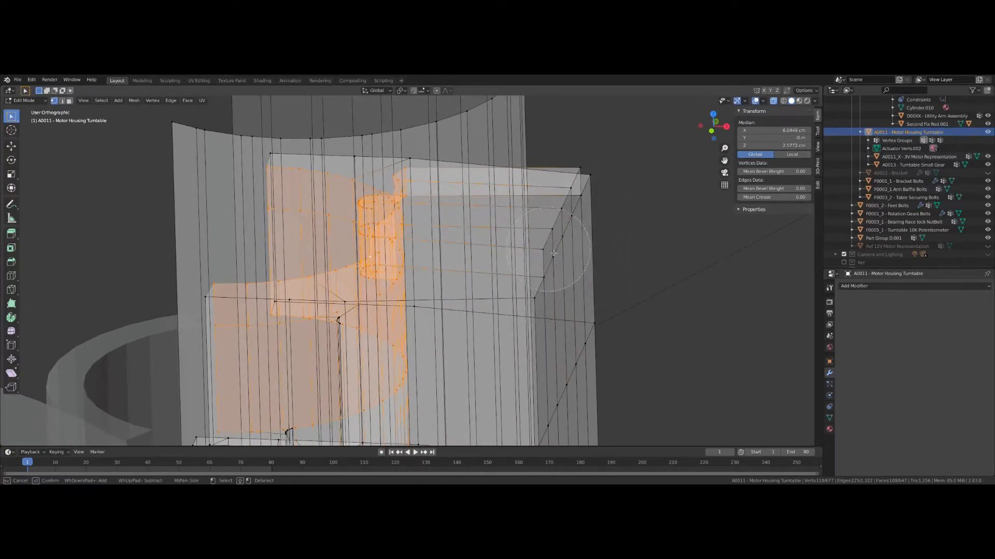
key("Escape")
middle_click_drag(554, 254, 265, 246)
left_click(258, 240)
Step: From the top view, select all housing vertices on the positive Y side of the centerline and delete them
key("KP_7")
scroll(265, 245, "up", 4)
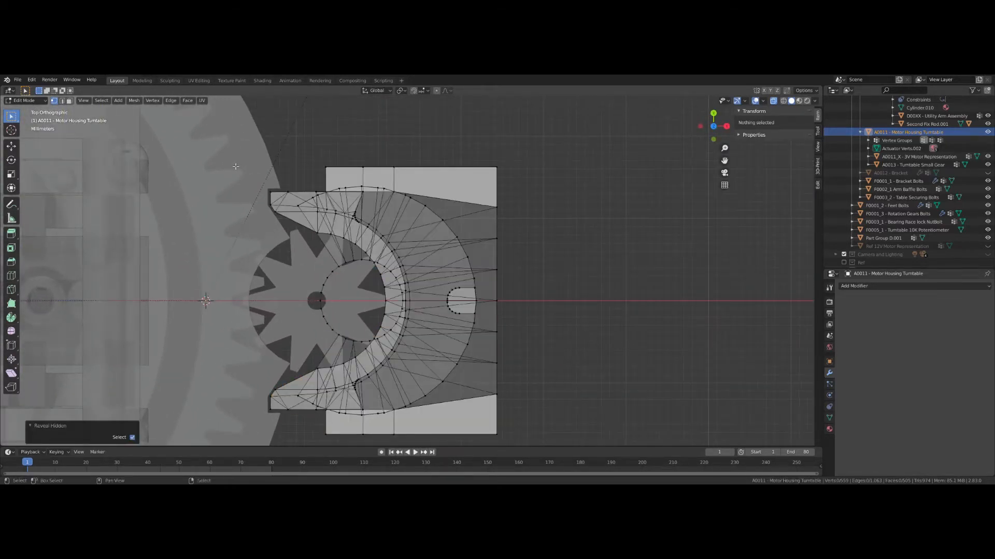
key("a")
key("alt+a")
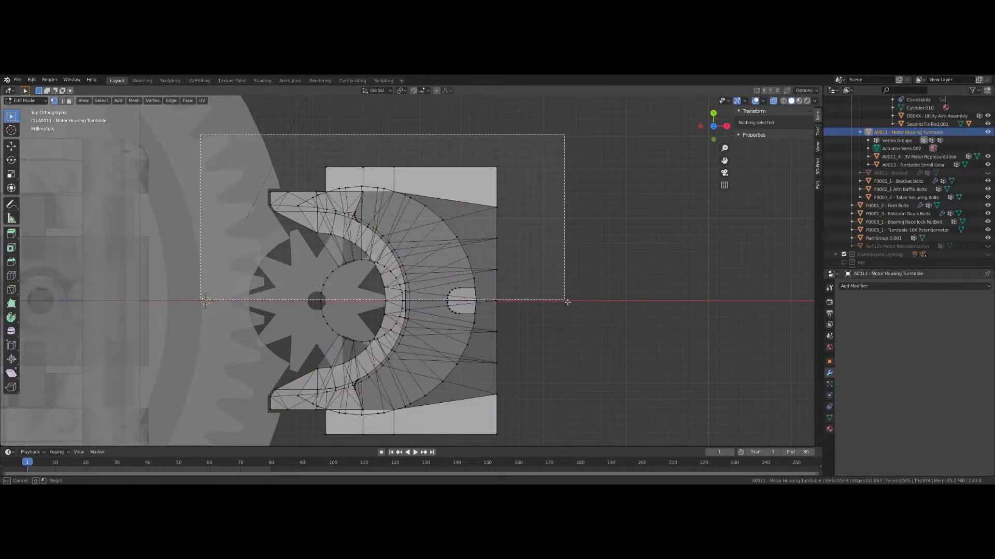
left_click_drag(567, 302, 569, 301)
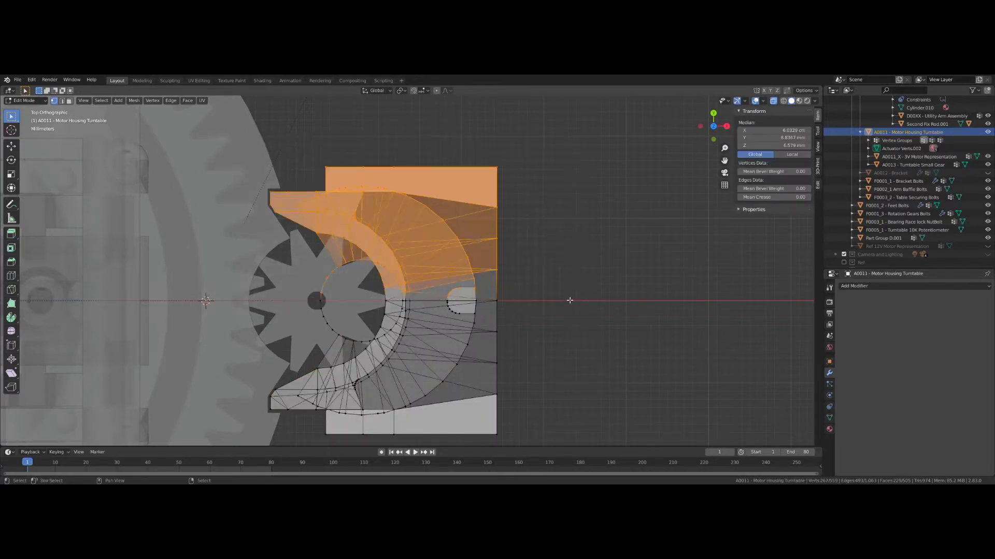
key("x")
left_click(615, 267)
Step: Add a Mirror modifier to the motor housing and enable its Y axis
left_click(869, 286)
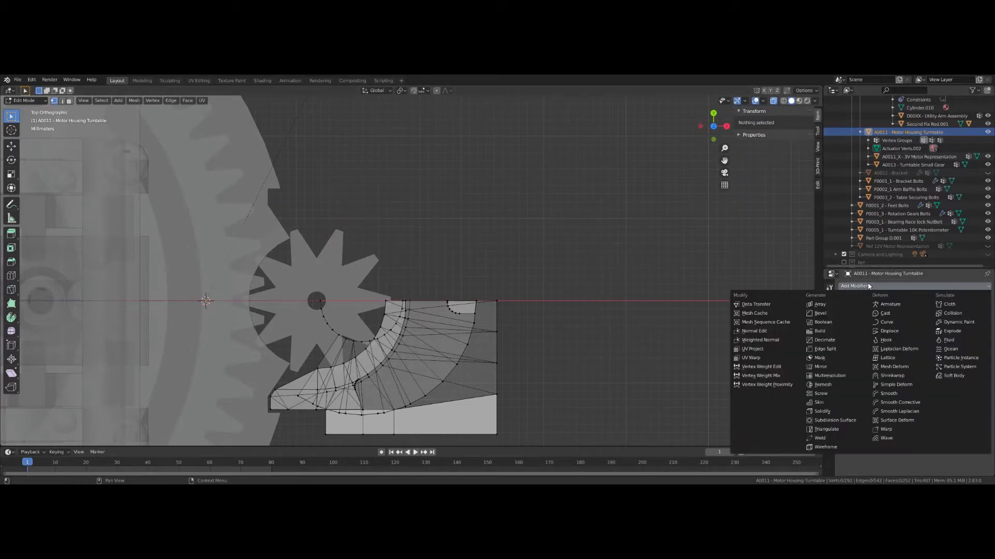
left_click(834, 370)
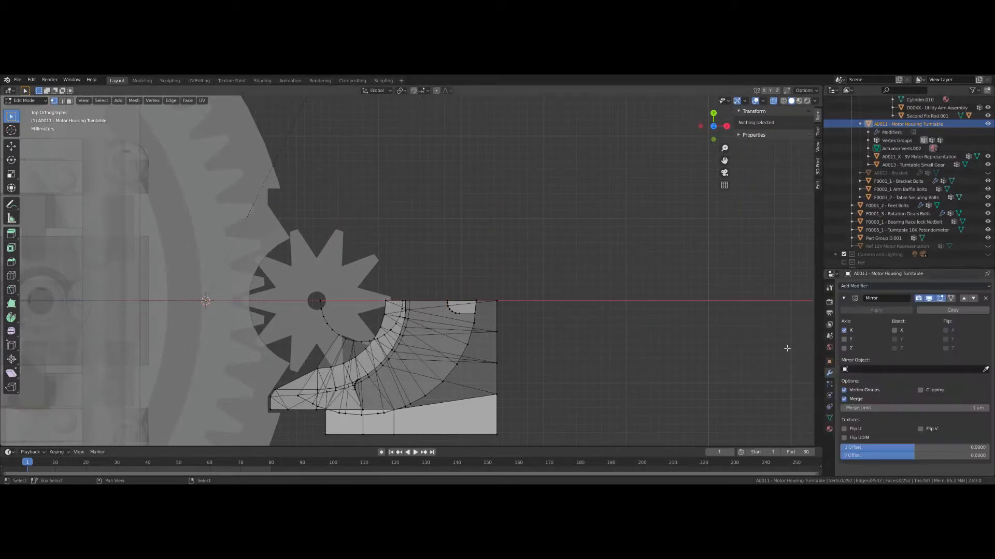
left_click(843, 339)
Step: Remove the stray vertices protruding above the upper edge of the housing's outer wall
middle_click_drag(591, 288, 312, 332)
left_click(307, 244)
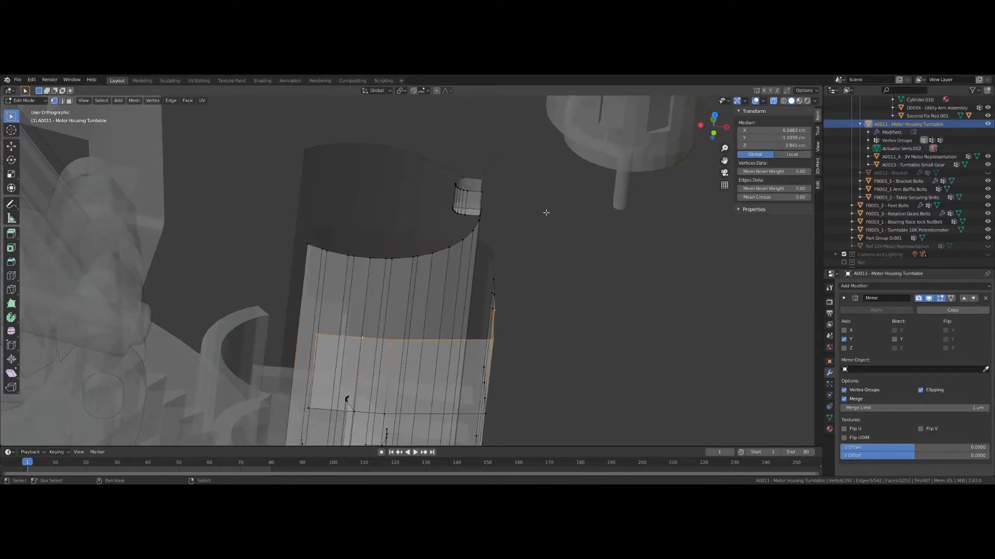
middle_click_drag(546, 213, 457, 289)
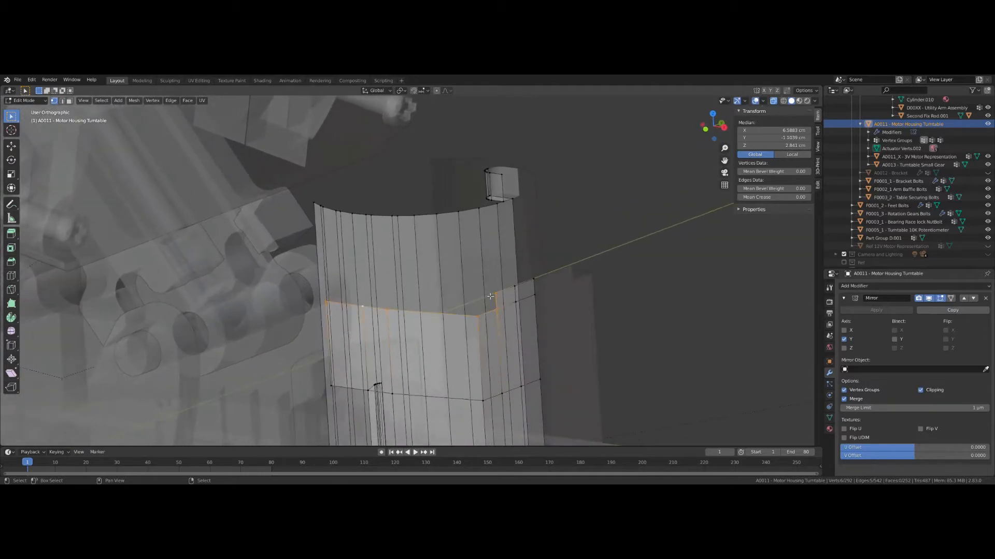
left_click(531, 274)
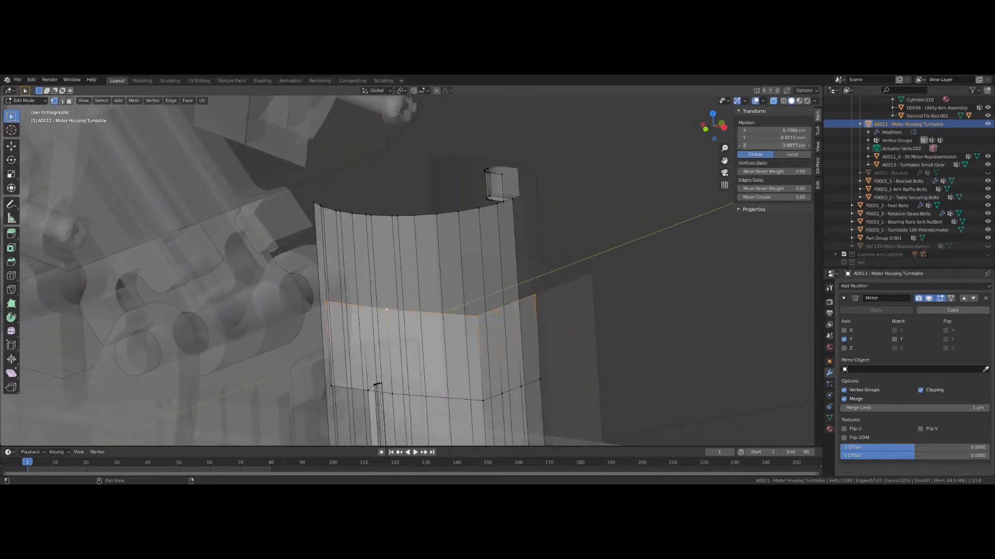
Step: Select the vertex path along the curved ledge at the base of the old motor pocket and delete its vertices
middle_click_drag(538, 241, 383, 193)
scroll(367, 280, "up", 2)
scroll(343, 251, "up", 2)
left_click(383, 193)
left_click(329, 263, "ctrl")
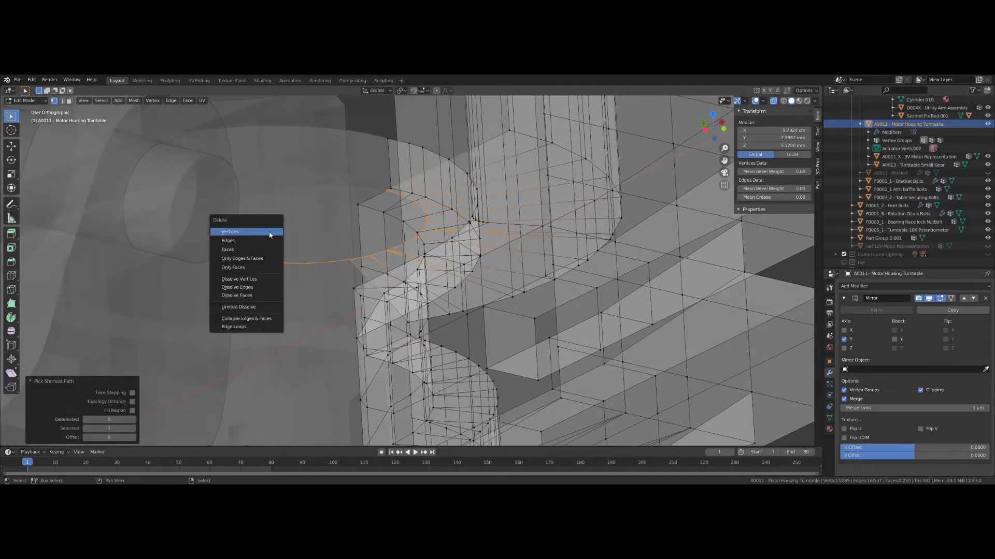
left_click(269, 234)
Step: Select the remaining curved inner wall and narrow vertical strip of the old motor pocket and delete their vertices
middle_click_drag(362, 192, 384, 176)
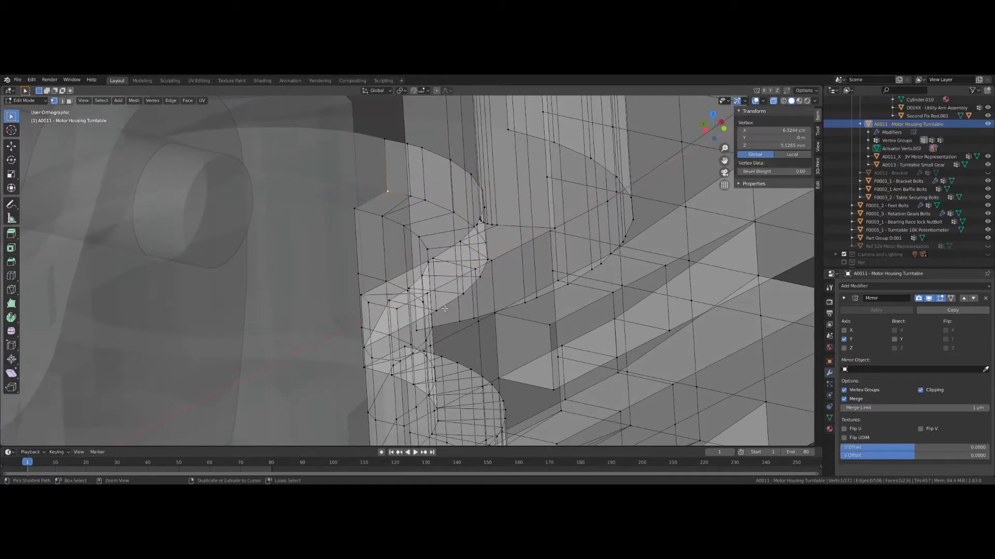
middle_click_drag(403, 165, 380, 204)
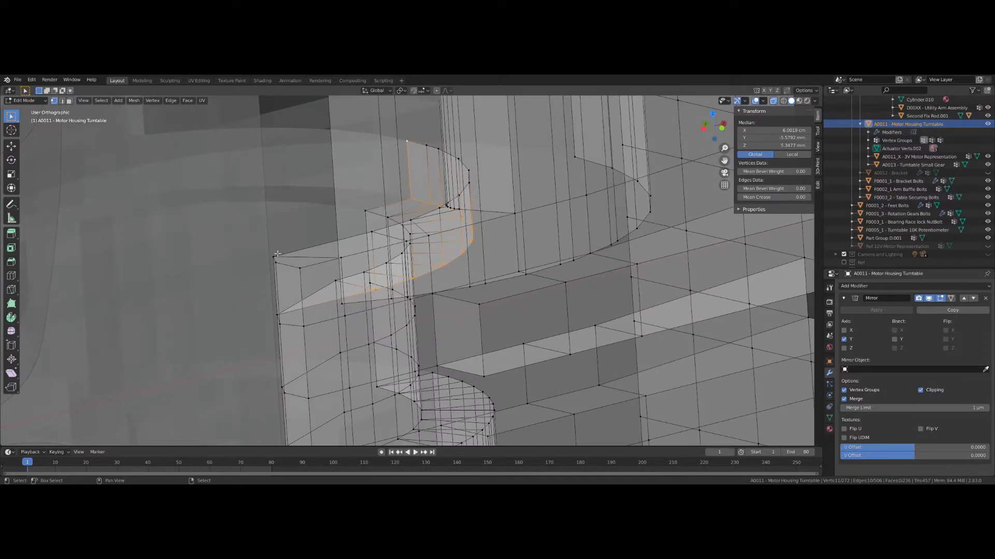
middle_click_drag(361, 242, 388, 191)
key("Escape")
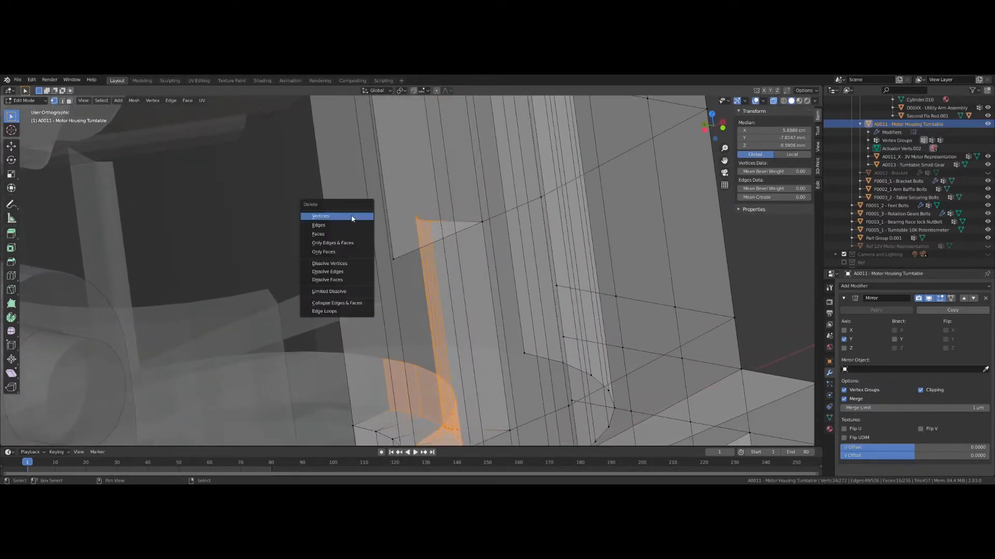
left_click(351, 218)
mouse_move(352, 218)
middle_mouse_down()
mouse_move(363, 230)
mouse_move(345, 236)
middle_mouse_up()
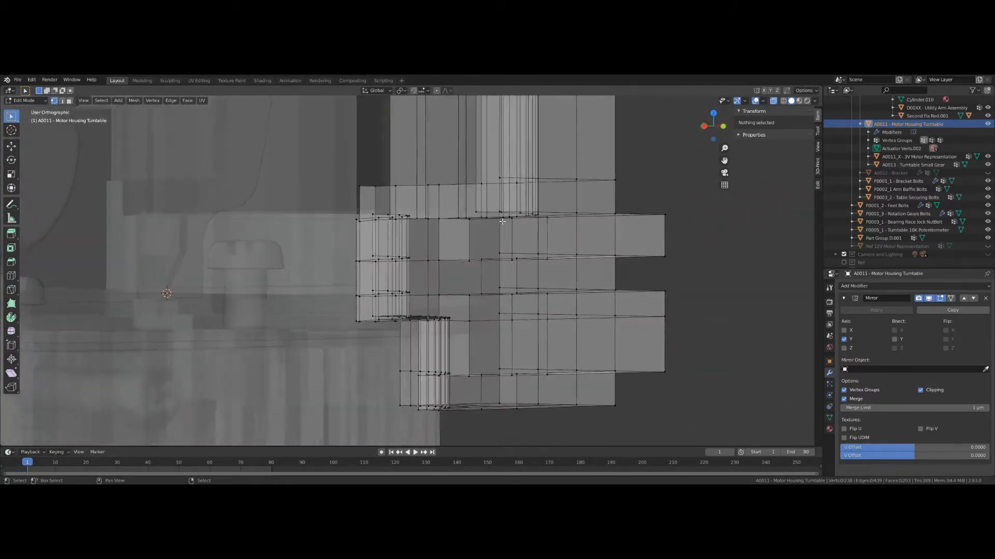
middle_click_drag(317, 266, 320, 246)
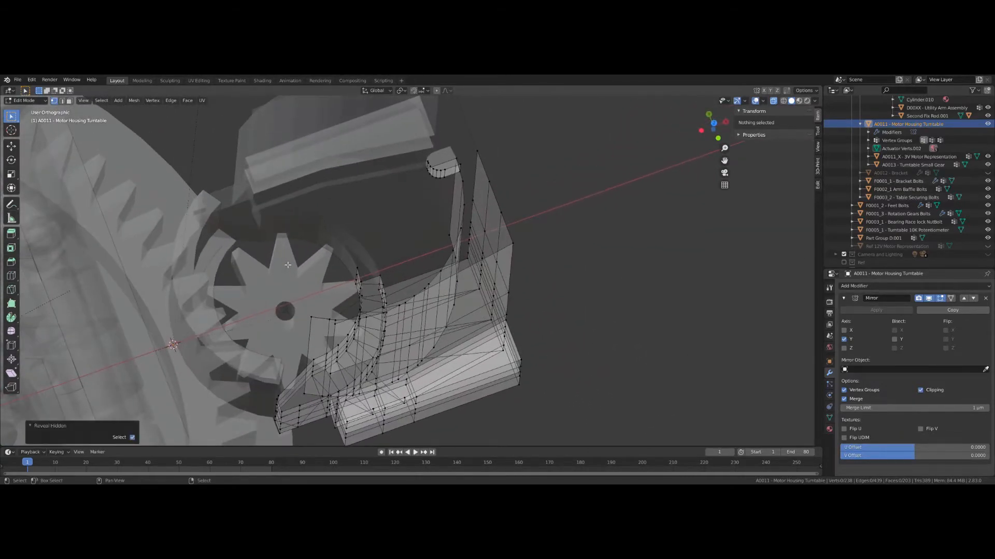
Step: Leave mesh editing, reveal all hidden objects and hide the First Actuator
key("Tab")
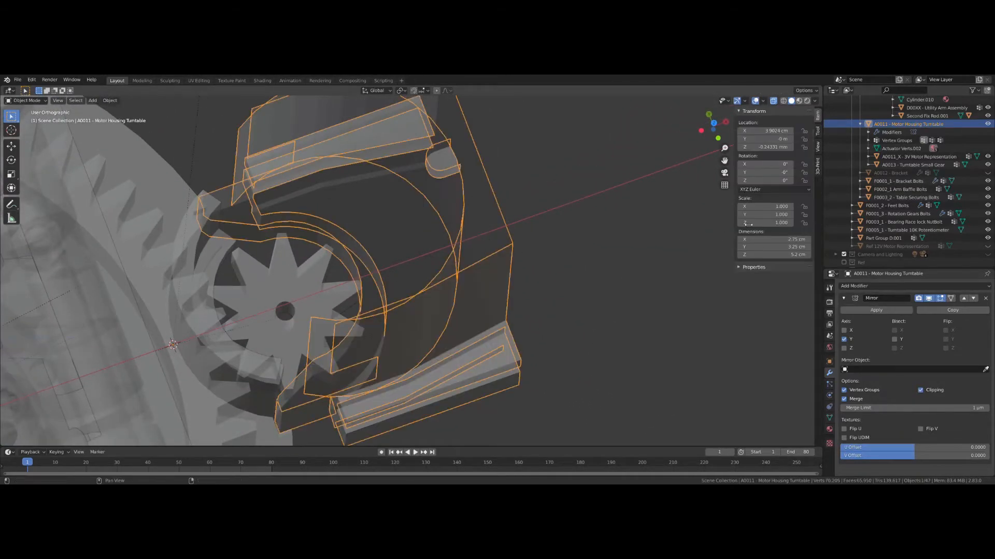
key("alt+h")
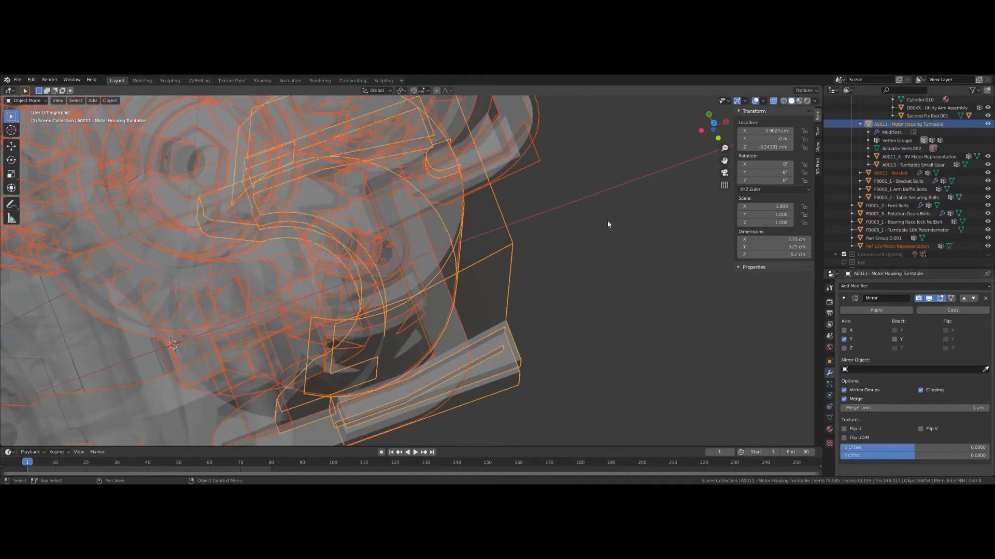
middle_click_drag(607, 220, 451, 233)
left_click(399, 224)
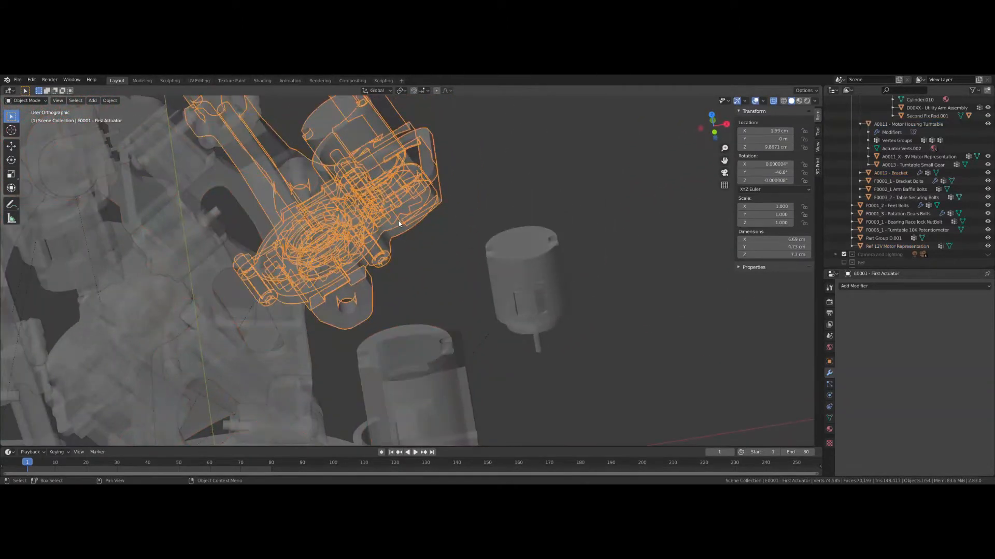
key("h")
Step: Select the Ref 12V Motor Representation and examine how it sits inside the motor housing
left_click(357, 352)
key("KP_Decimal")
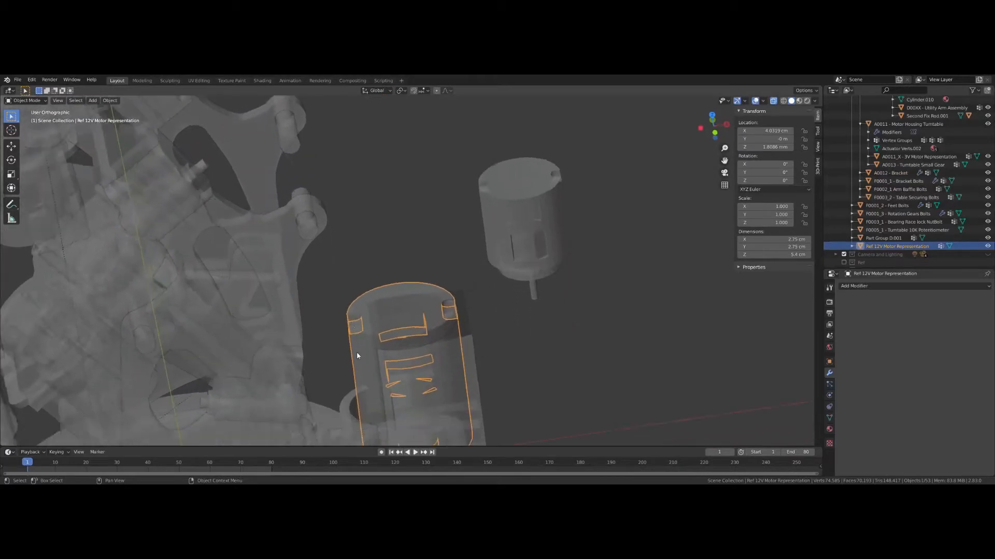
scroll(355, 351, "up", 2)
middle_click_drag(356, 350, 445, 337)
scroll(307, 299, "down", 2)
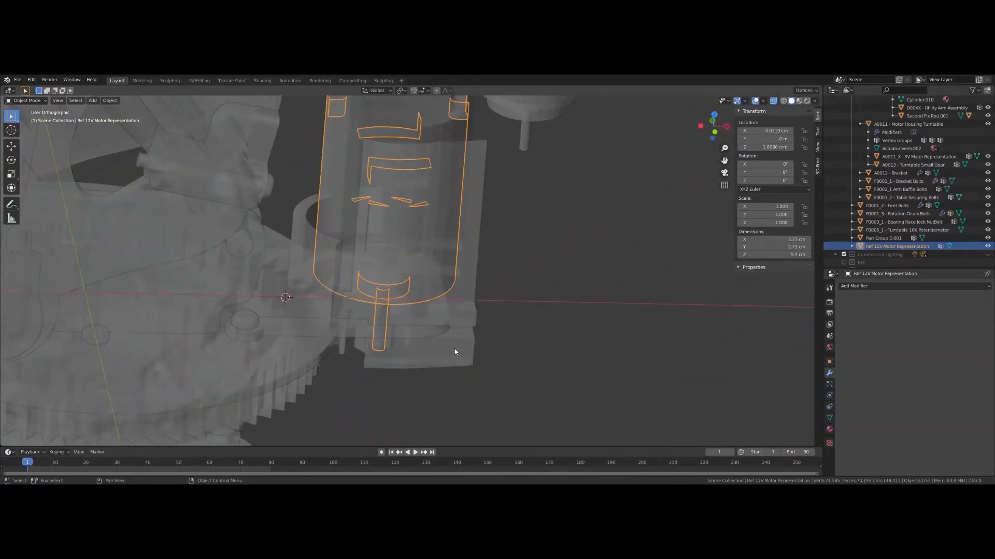
Step: Add the motor housing, A0012 bracket and A0010 turntable to the selected 12V motor and isolate all four parts in local view
left_click(454, 352, "shift")
left_click(431, 326, "shift")
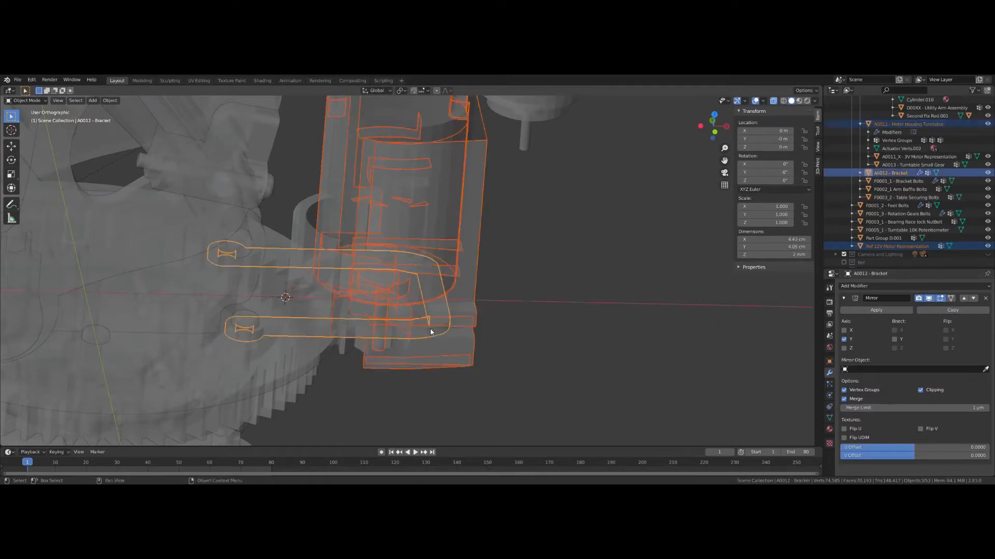
left_click(302, 210, "shift")
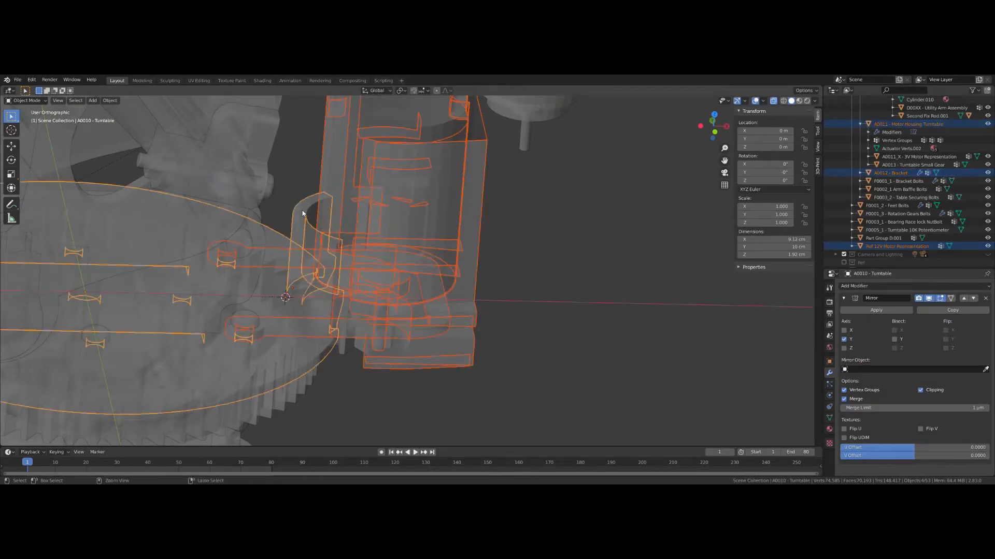
key("KP_Divide")
scroll(267, 280, "down", 4)
middle_click_drag(291, 267, 268, 278)
scroll(331, 252, "up", 4)
middle_click_drag(331, 253, 332, 251)
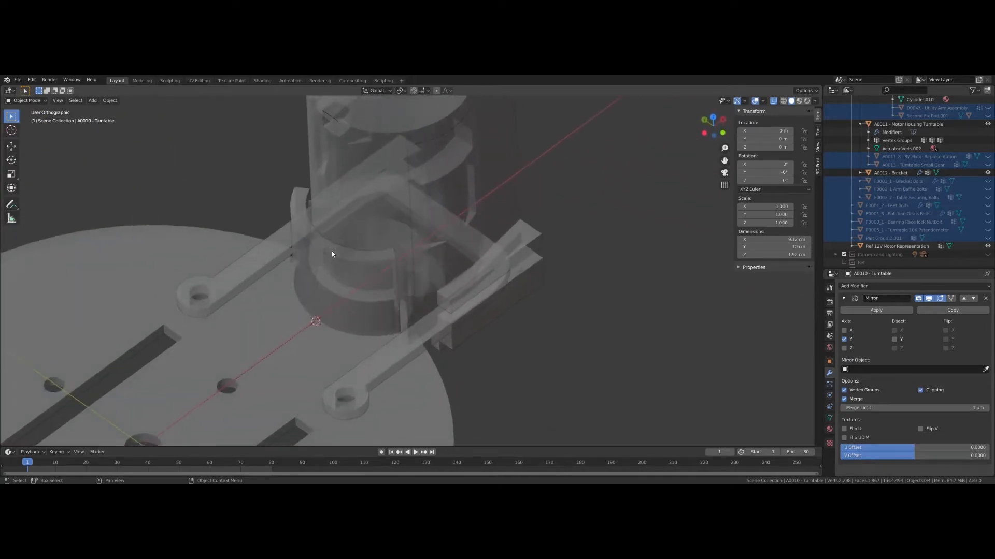
scroll(332, 251, "up", 2)
Step: Select the A0011 Motor Housing Turntable and open its mesh for editing
left_click(363, 223)
key("alt+z")
middle_click_drag(362, 222, 185, 222)
left_click(431, 259)
scroll(432, 259, "down", 3)
key("Tab")
Step: Select the vertex path along the housing's inner curved edge beside the motor and delete its vertices
scroll(435, 262, "up", 3)
scroll(458, 248, "up", 1)
left_click(292, 211)
left_click(335, 205, "ctrl")
left_click(185, 222)
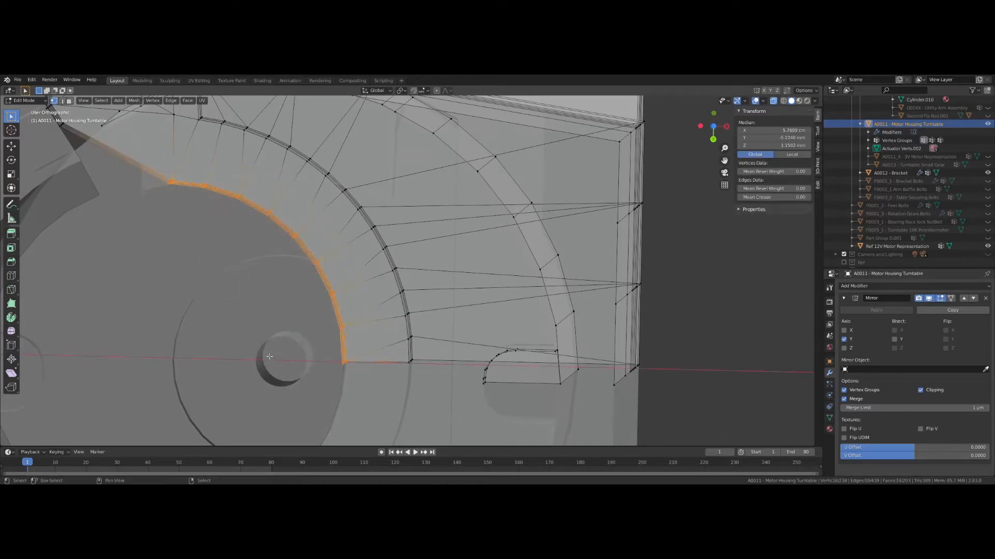
left_click(251, 351)
middle_click_drag(251, 351, 254, 282)
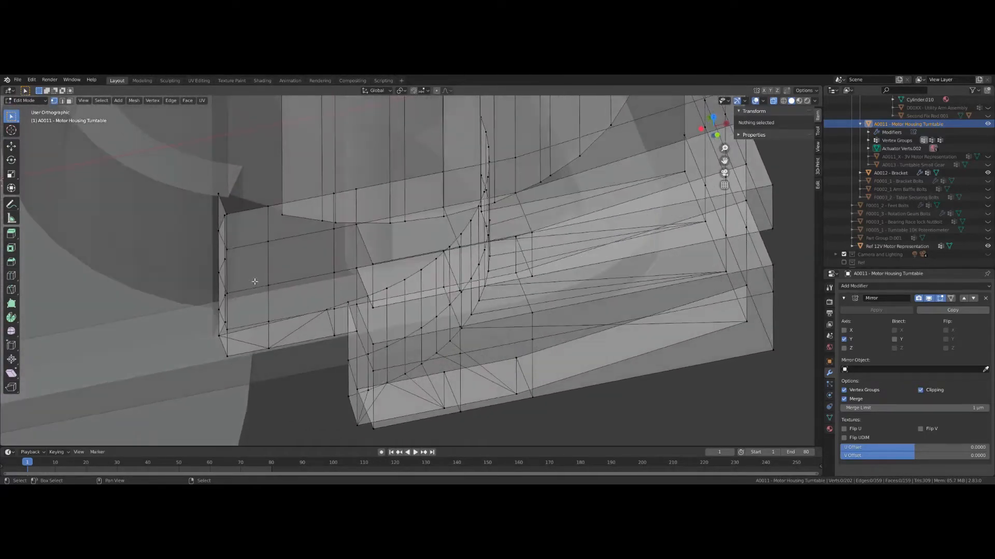
Step: Inspect the tall wall strip beside the 12V motor, selecting its vertices and faces along the full height
middle_click_drag(284, 213, 254, 306)
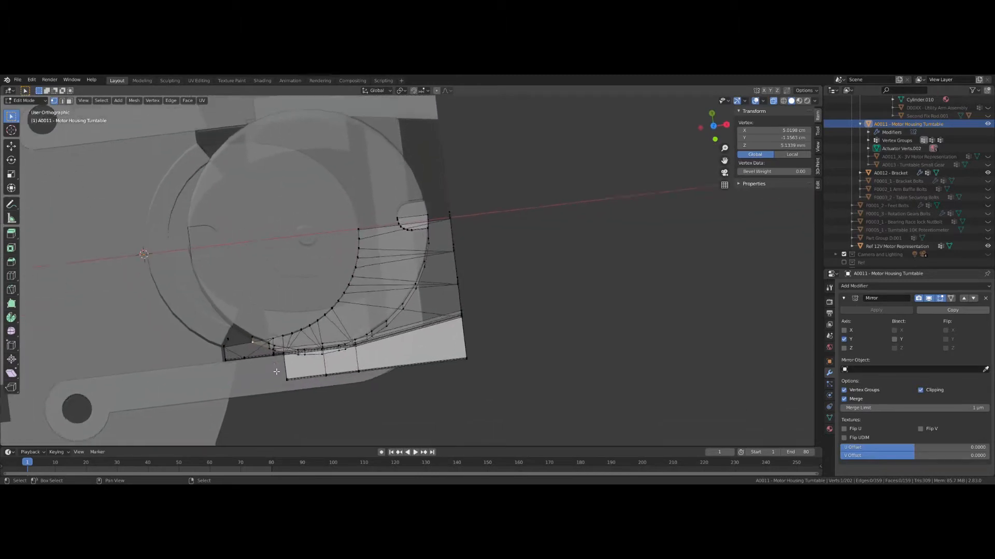
scroll(276, 371, "up", 3)
key("KP_Decimal")
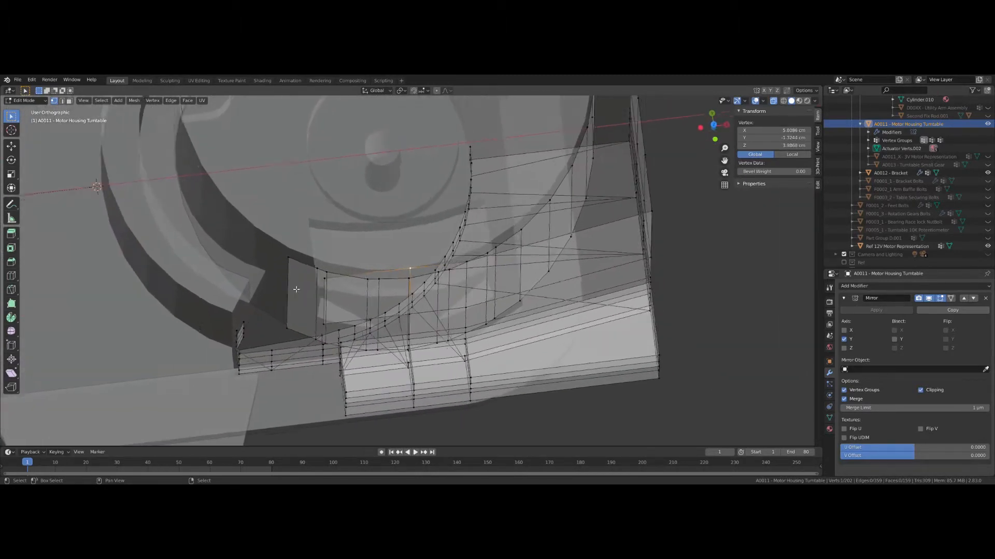
scroll(293, 270, "up", 1)
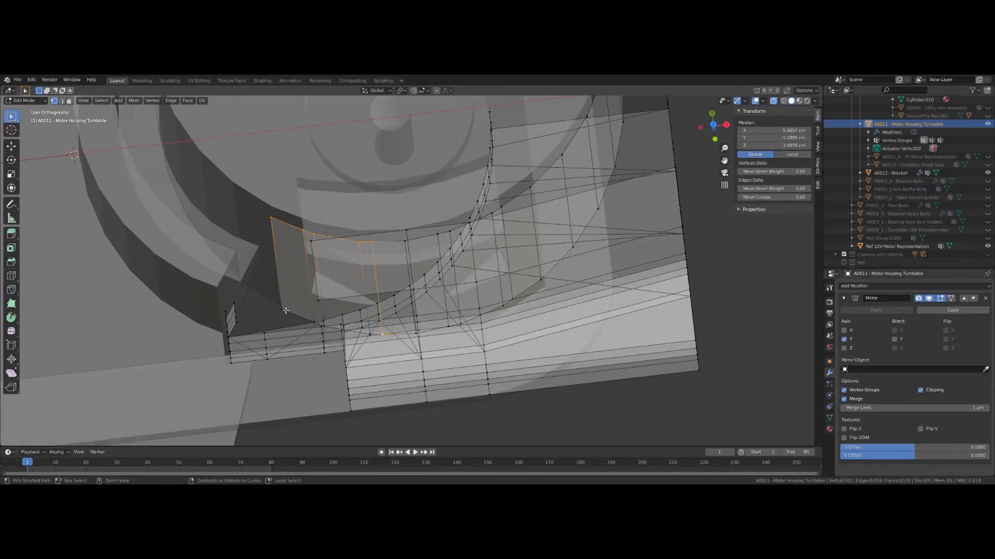
middle_click_drag(280, 287, 380, 288)
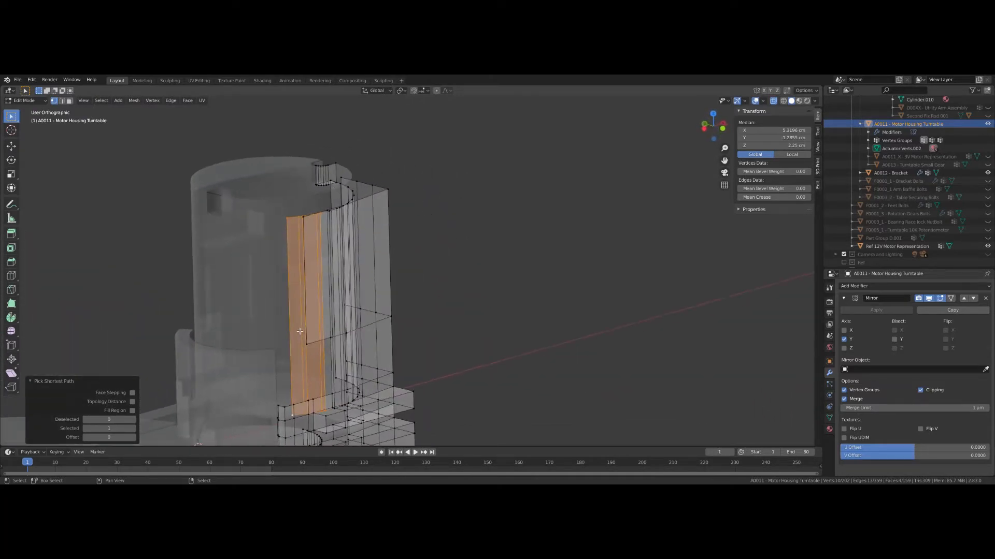
middle_click_drag(300, 332, 342, 189)
Step: Extrude the wall strip's lower edge straight down and set its Z to -2.2433 mm
left_click(356, 186)
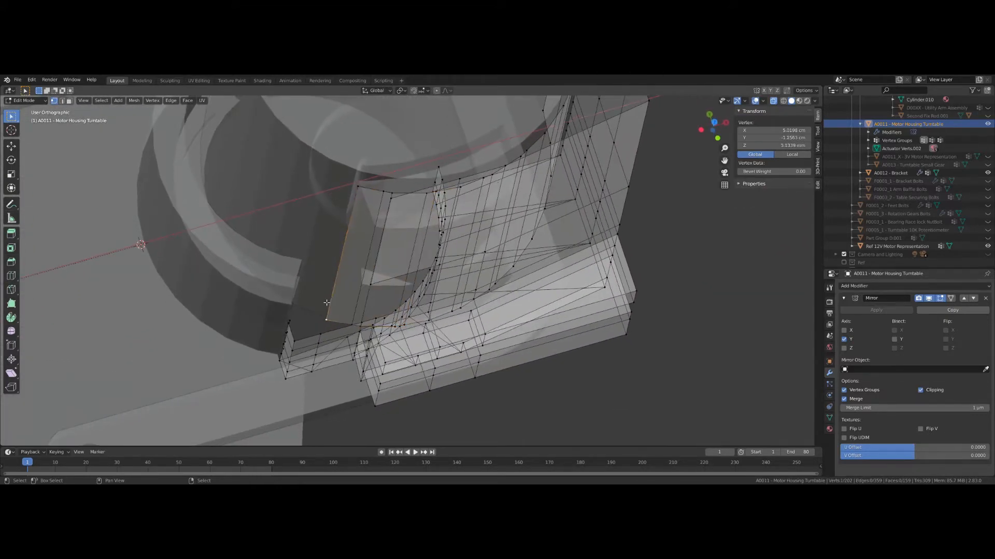
middle_click_drag(326, 303, 591, 213)
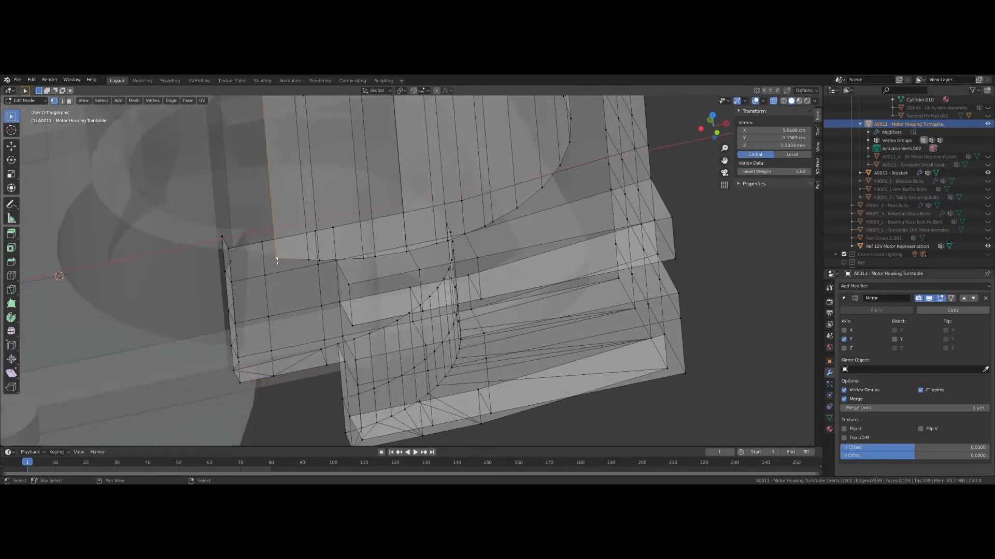
middle_click_drag(277, 261, 250, 309)
left_click(271, 313, "ctrl")
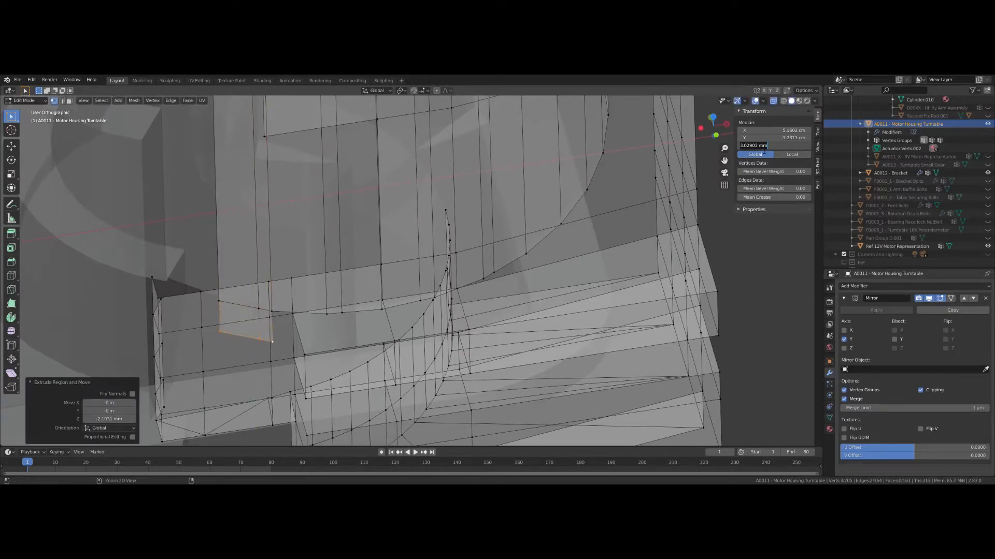
middle_click_drag(702, 187, 337, 311)
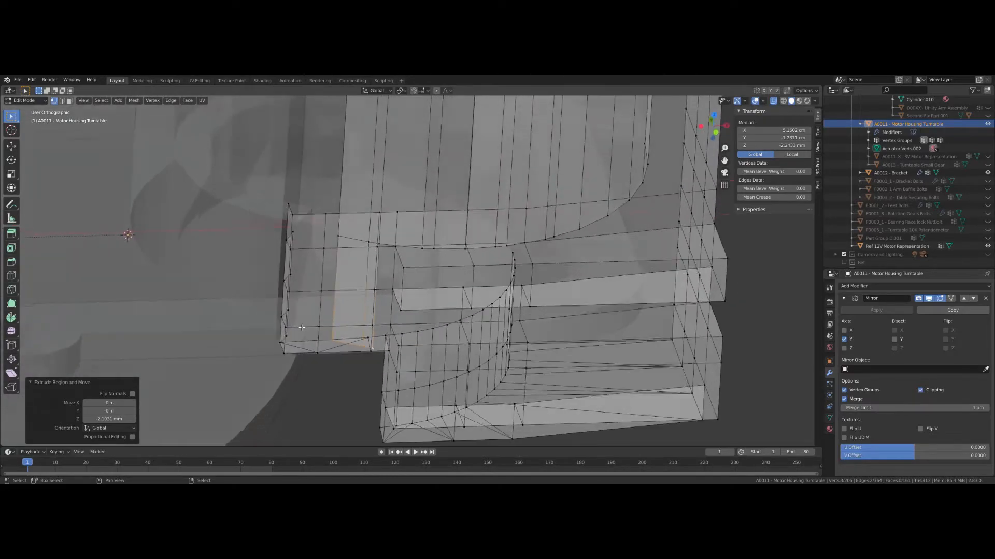
Step: Select the vertices down the end block's side and those of the extruded strip, and fill the gap between them
middle_click_drag(302, 328, 324, 323)
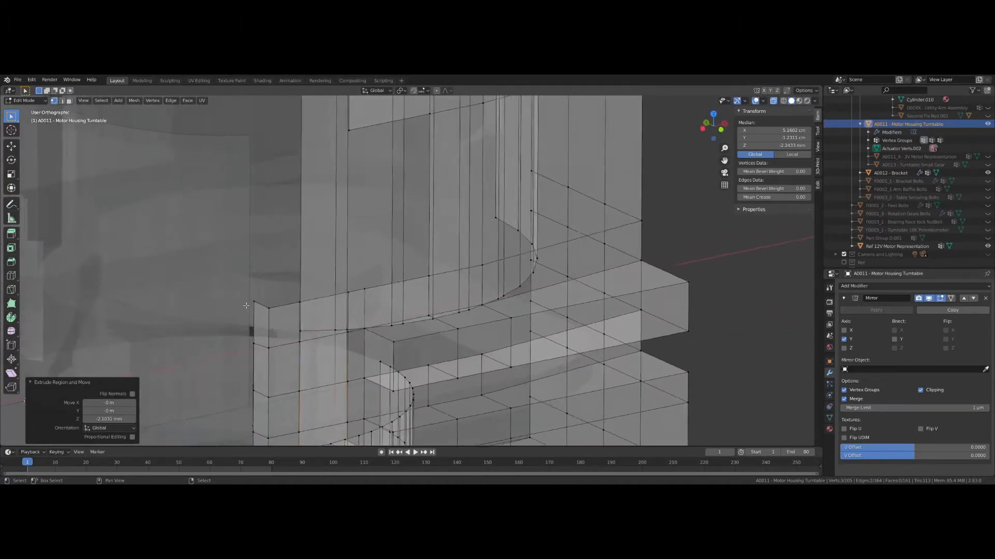
middle_click_drag(246, 305, 285, 337)
left_click(284, 264)
left_click(279, 386, "ctrl")
left_click(333, 252, "shift")
Step: Extrude the short edge at the end block's inner corner up to Z 7.5592 mm and merge the overlapping corner vertices
left_click(286, 337)
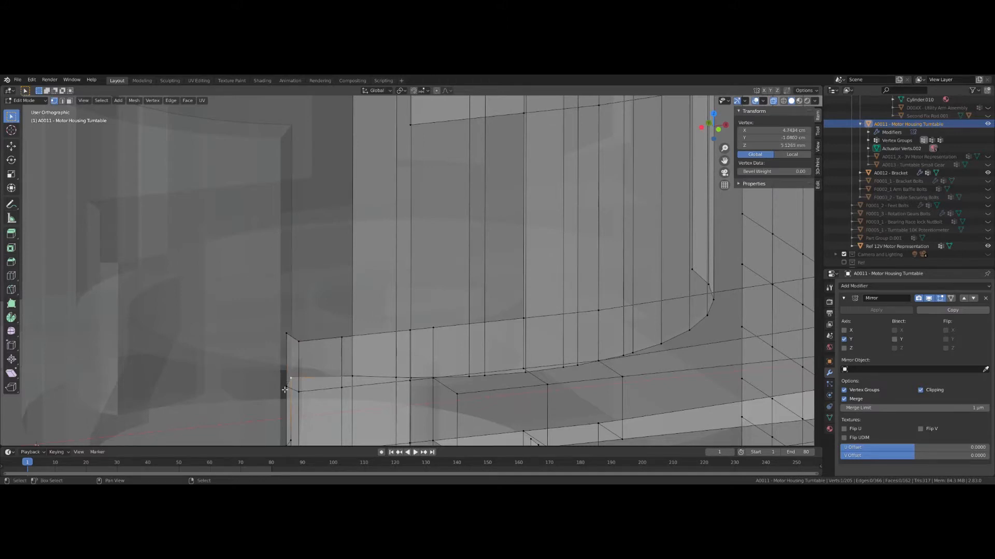
left_click(226, 347)
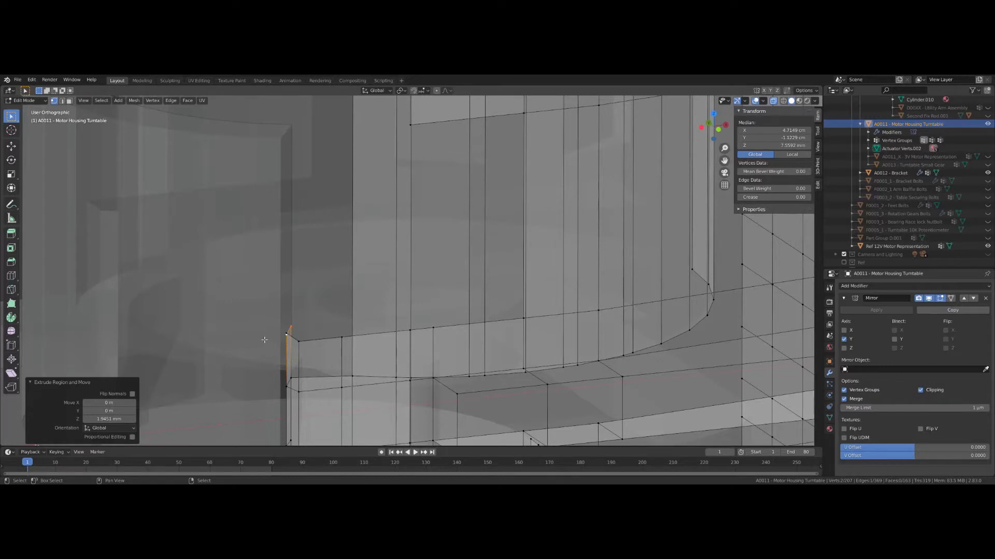
scroll(264, 340, "up", 8)
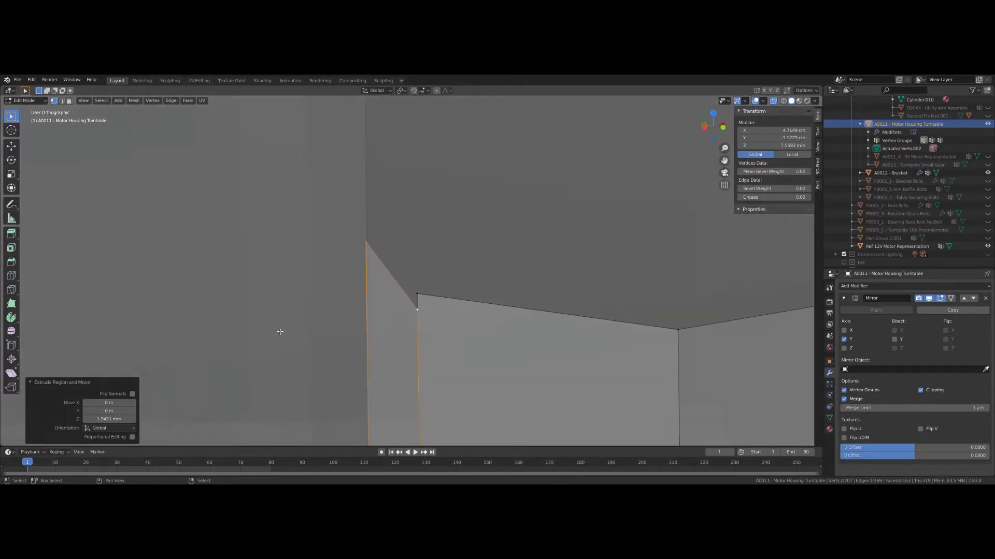
scroll(373, 274, "down", 2)
left_click(415, 286)
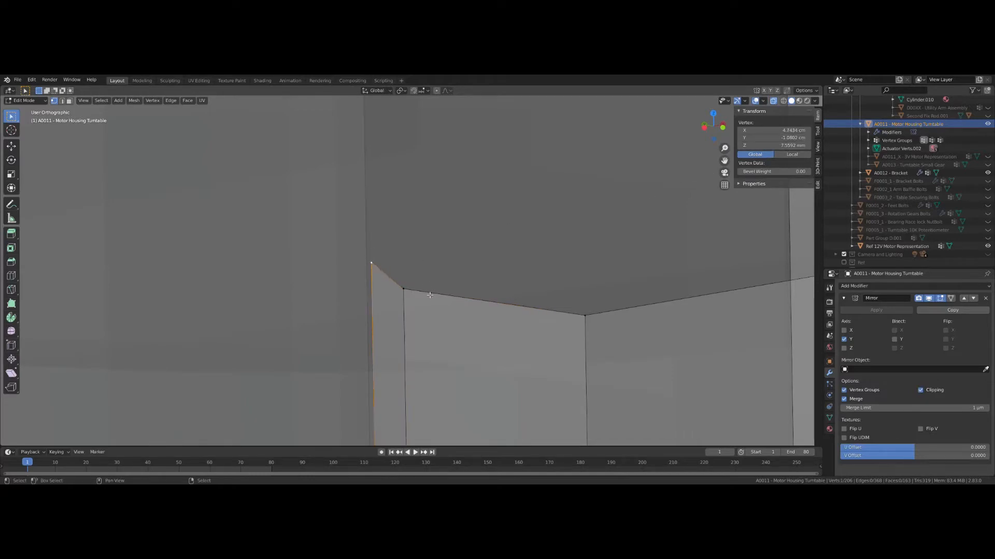
left_click(409, 293)
scroll(324, 331, "down", 7)
Step: Select the lower edge of the end block's added corner face and check its alignment from the front
middle_click_drag(316, 329, 363, 251)
left_click(382, 262)
left_click(390, 270, "shift")
key("KP_1")
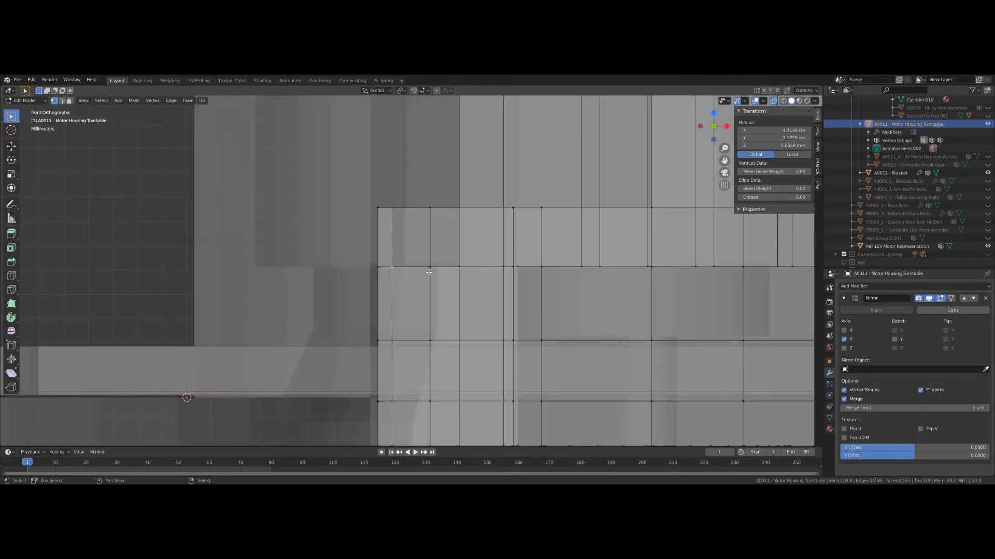
middle_click_drag(428, 271, 321, 263)
Step: Select the path along the curved wall's base above the ledge and slide its vertices onto the ledge's outer edge
scroll(352, 311, "down", 5)
scroll(352, 311, "down", 1)
scroll(355, 363, "up", 1)
scroll(350, 281, "up", 1)
scroll(342, 261, "up", 1)
scroll(352, 263, "up", 1)
scroll(321, 263, "up", 1)
left_click(314, 254)
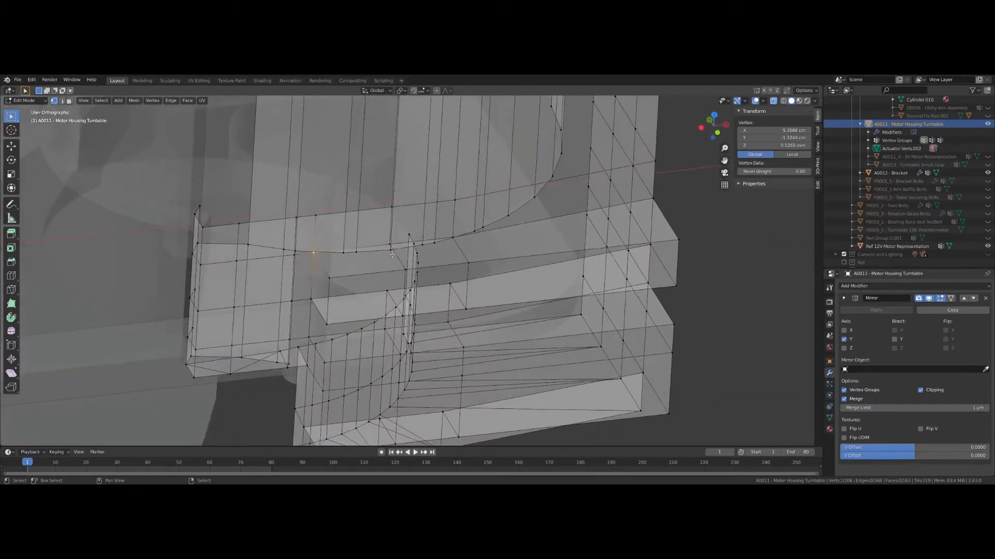
left_click(455, 238, "ctrl")
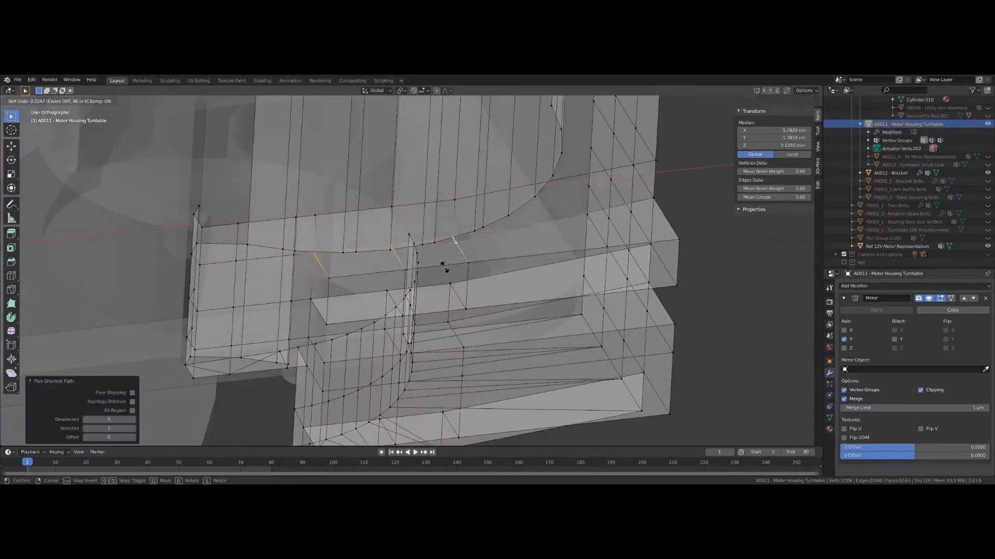
middle_click_drag(466, 305, 398, 268)
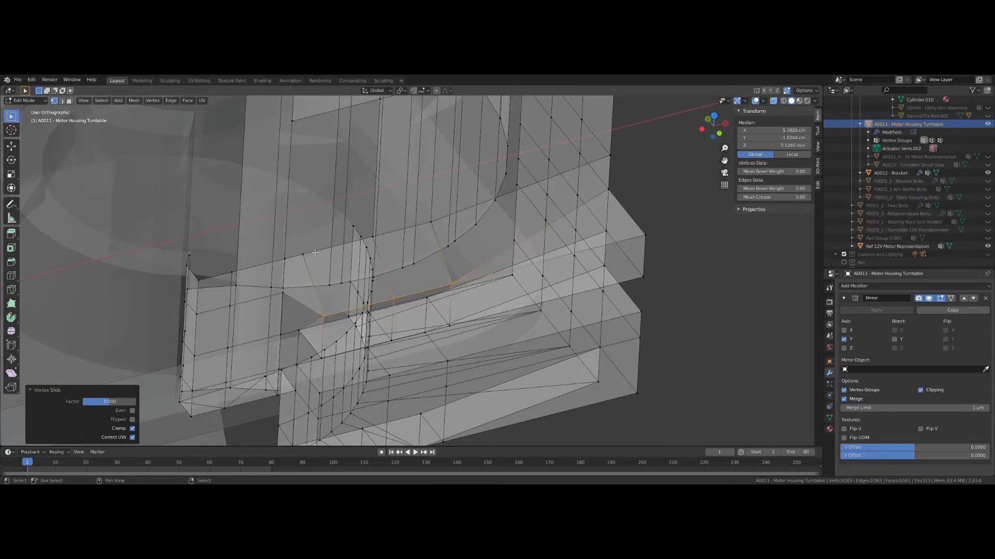
Step: Reuse the ledge's outer Y value for the wall-base vertices just above, setting them to -1.62435 cm, and check from the top
middle_click_drag(315, 252, 351, 271)
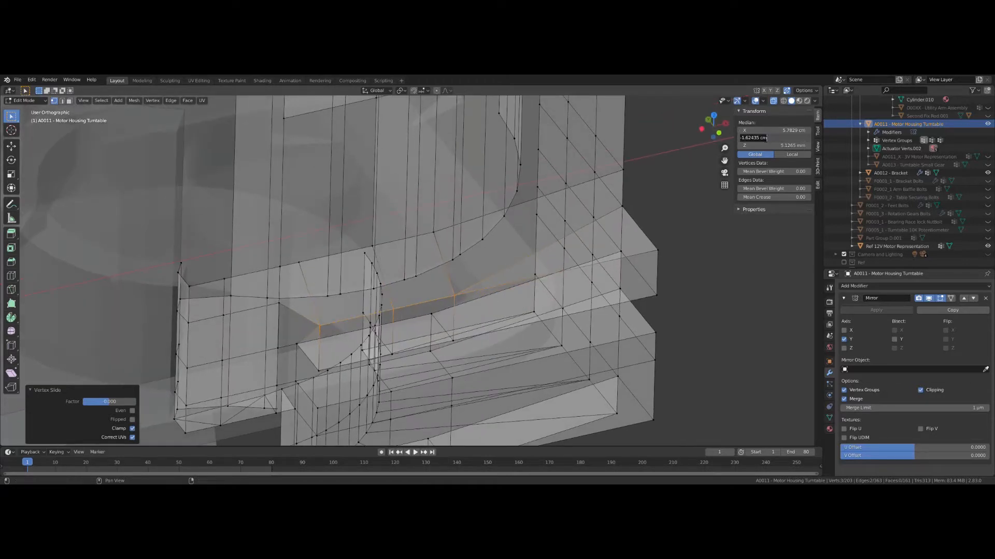
left_click(303, 270)
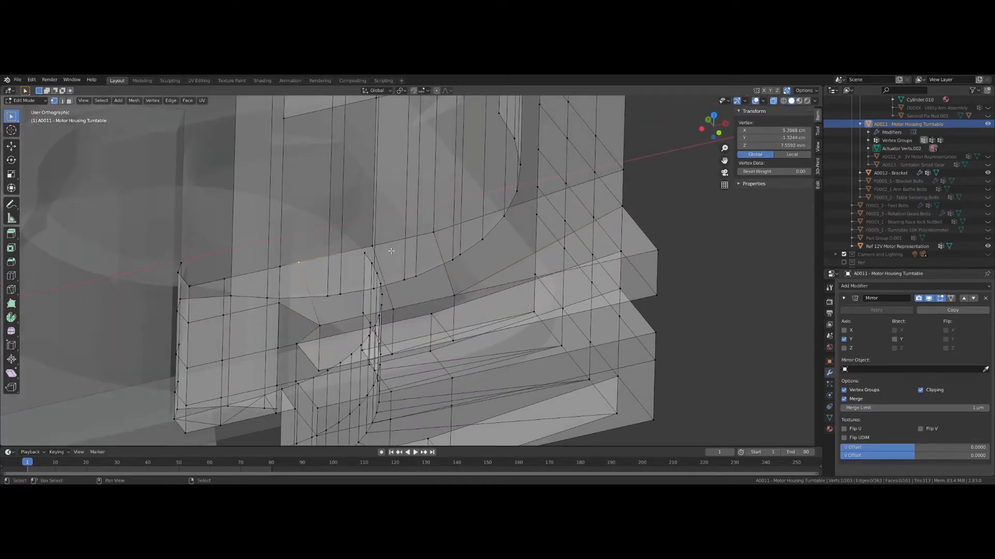
left_click(430, 232, "ctrl")
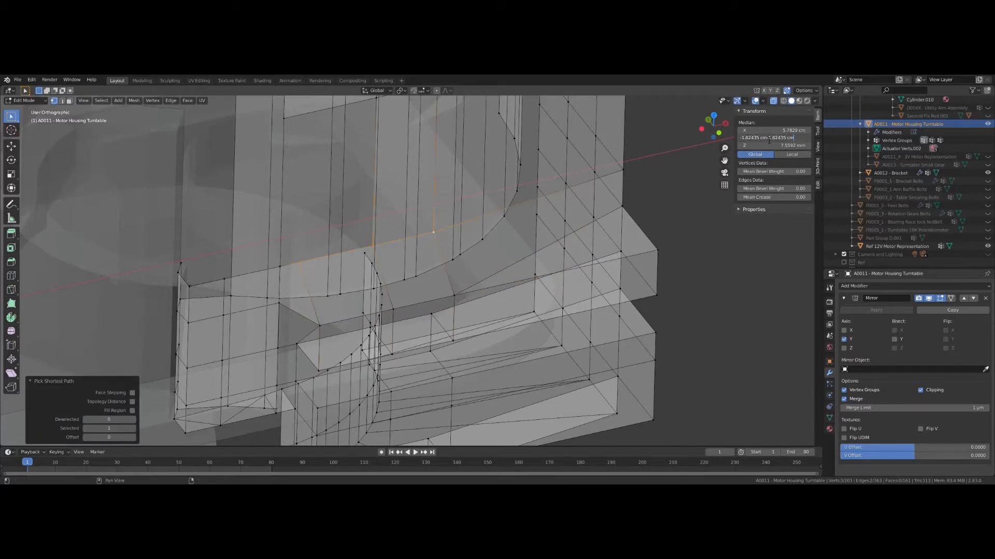
key("Return")
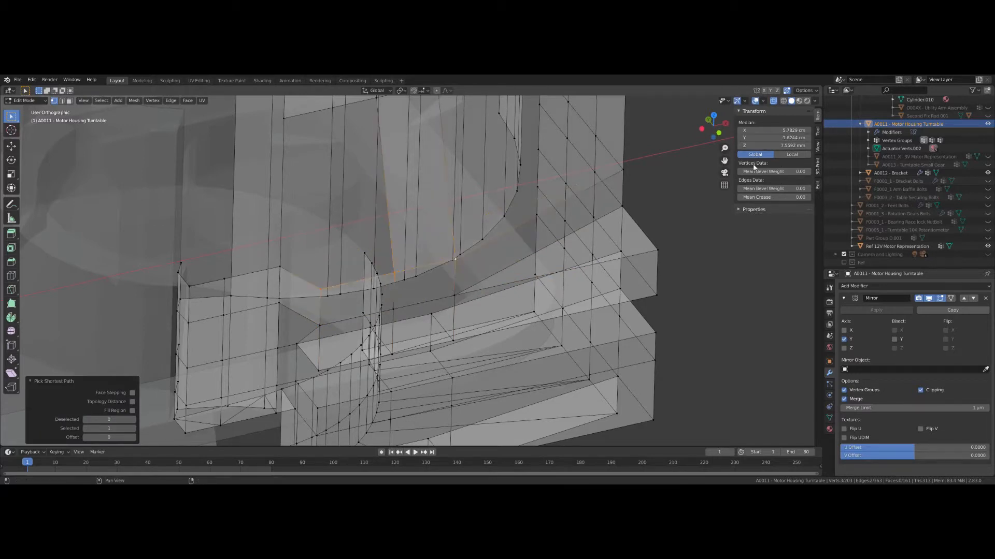
key("KP_7")
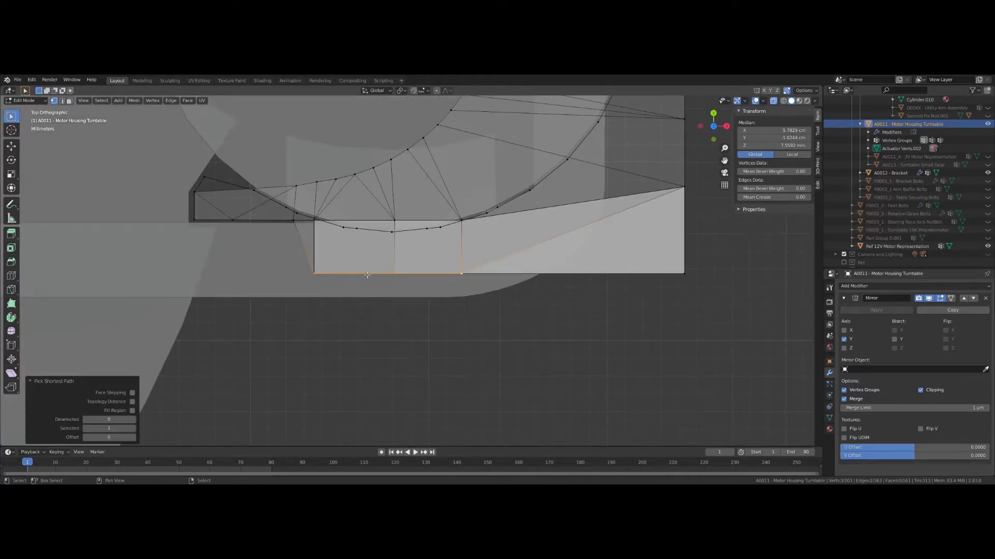
Step: Select the vertex path across the wall at mid-height and set its Y to -1.62435 cm
middle_click_drag(368, 261, 331, 314)
middle_click_drag(293, 306, 265, 310)
left_click(298, 323)
left_click(390, 312, "ctrl")
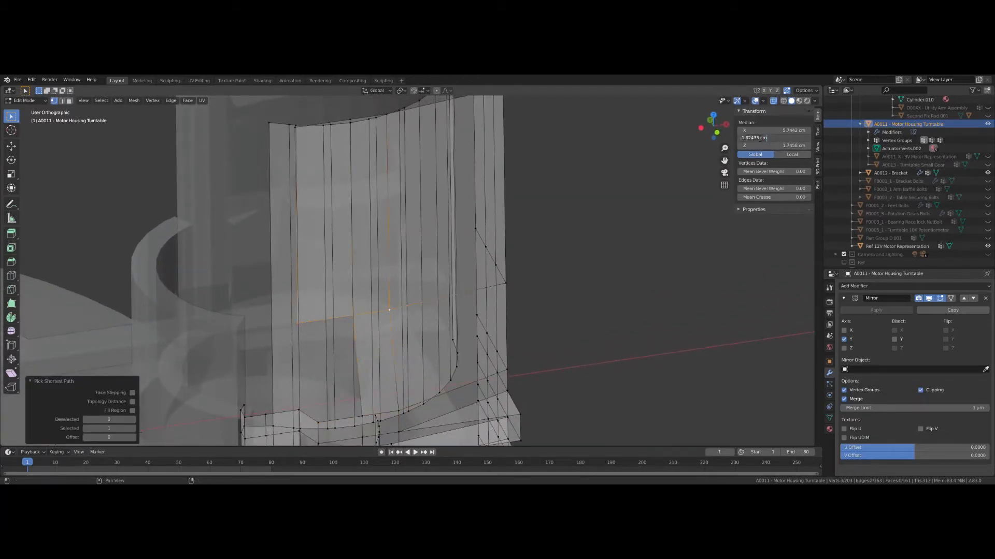
Step: Select the matching vertex path at the wall's upper rim and set its Y to -1.62435 cm
left_click(292, 130)
middle_click_drag(292, 130, 337, 186)
scroll(329, 185, "up", 3)
left_click(347, 144, "ctrl")
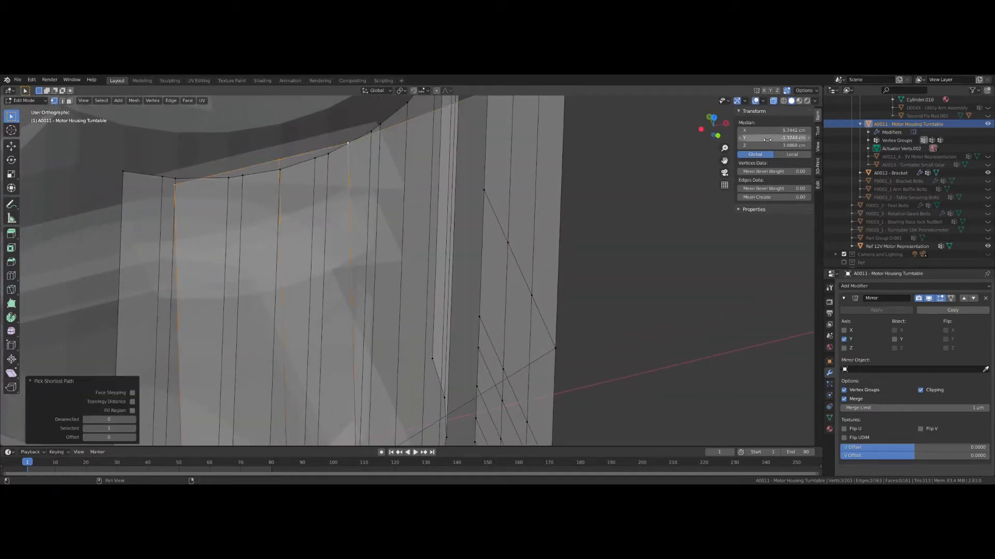
key("Return")
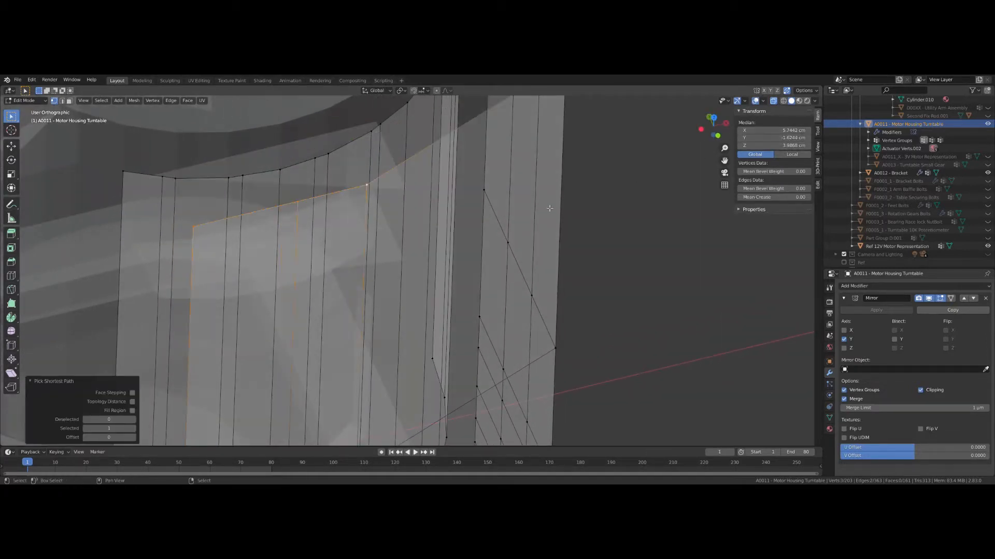
Step: Examine the reshaped housing wall around the 12V motor outside mesh editing, then reopen the housing mesh
scroll(327, 250, "down", 7)
mouse_move(328, 250)
middle_mouse_down()
mouse_move(314, 306)
mouse_move(325, 254)
middle_mouse_up()
scroll(353, 294, "up", 2)
scroll(354, 295, "up", 2)
mouse_move(354, 294)
middle_mouse_down()
mouse_move(391, 297)
mouse_move(406, 274)
mouse_move(405, 294)
mouse_move(321, 267)
mouse_move(279, 297)
mouse_move(305, 143)
mouse_move(290, 247)
mouse_move(318, 351)
mouse_move(300, 342)
mouse_move(311, 323)
mouse_move(296, 262)
mouse_move(364, 238)
mouse_move(270, 324)
mouse_move(288, 320)
mouse_move(266, 371)
mouse_move(303, 226)
mouse_move(301, 361)
mouse_move(458, 284)
middle_mouse_up()
left_click(396, 299)
key("Tab")
left_click(310, 142)
left_click(458, 284)
key("Tab")
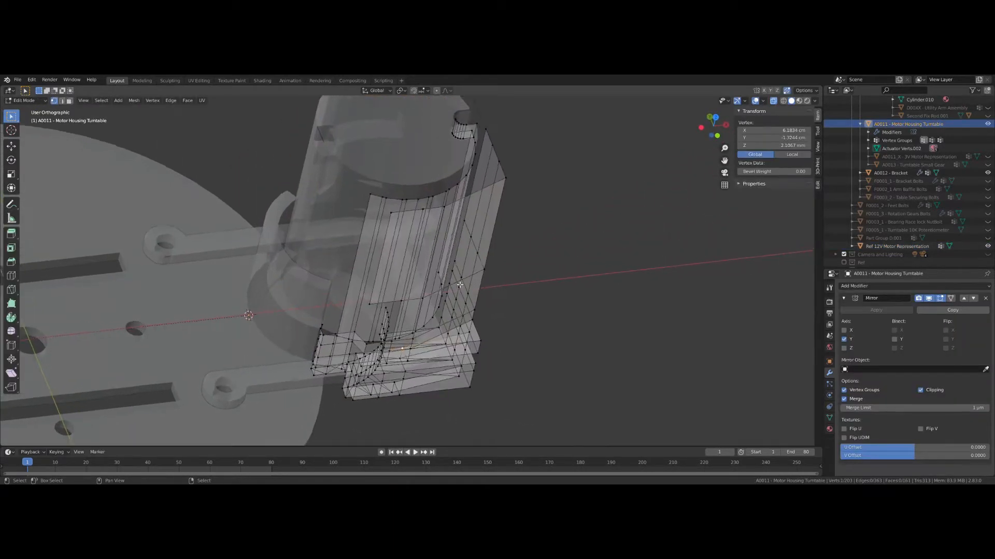
Step: Circle-select the vertices of the inner wall curve at the end nearest the turntable and delete them
scroll(415, 176, "up", 2)
middle_click_drag(409, 186, 375, 275)
key("KP_7")
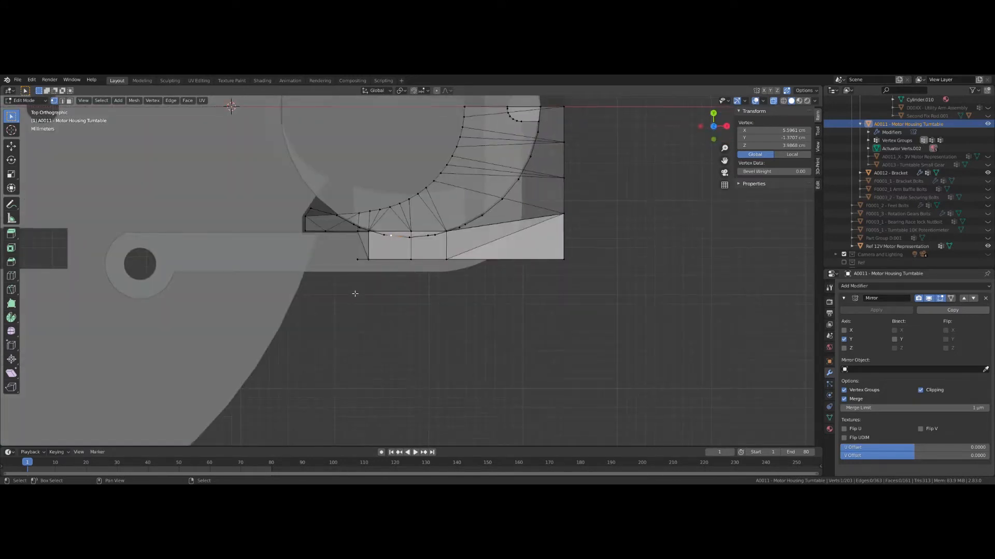
scroll(355, 294, "up", 3)
scroll(417, 298, "up", 3)
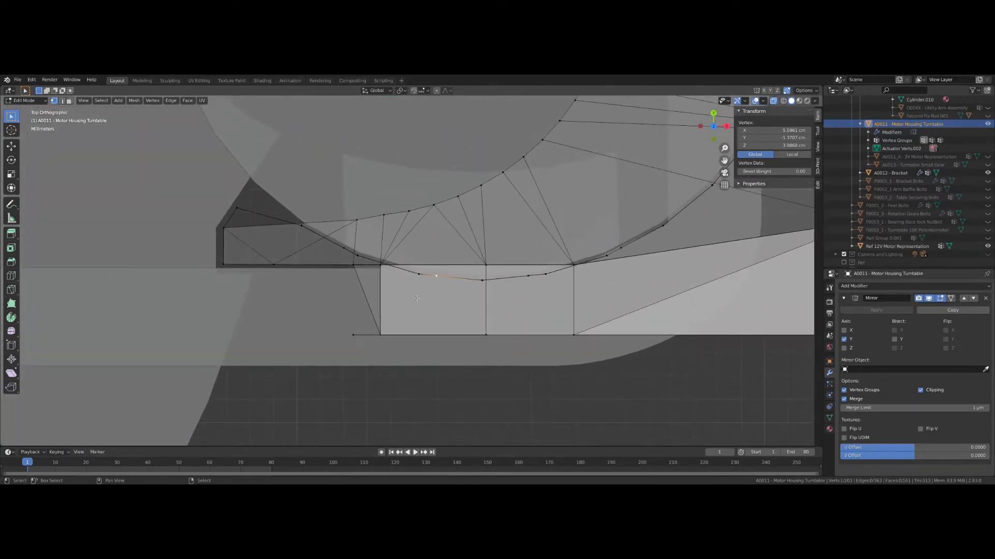
key("alt+a")
key("c")
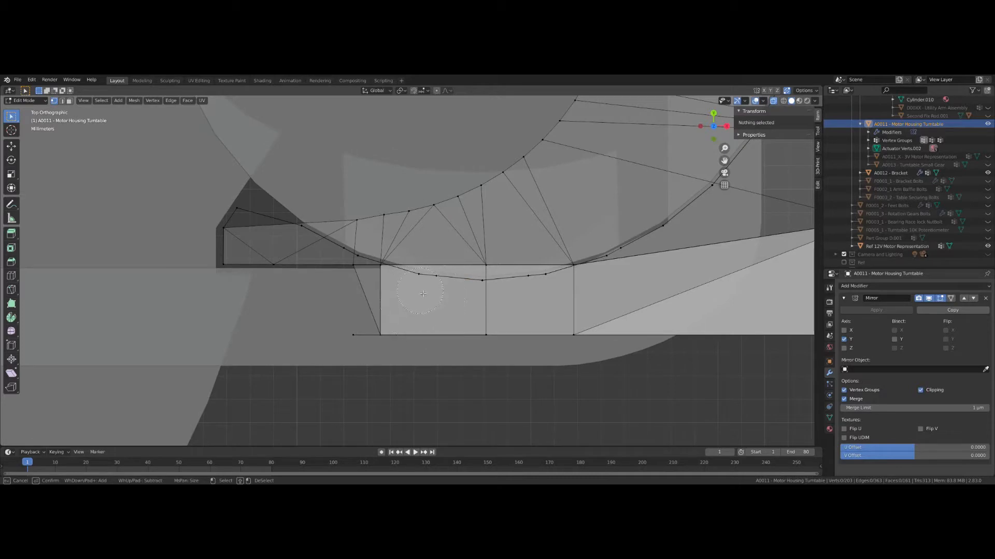
left_click_drag(423, 288, 420, 296)
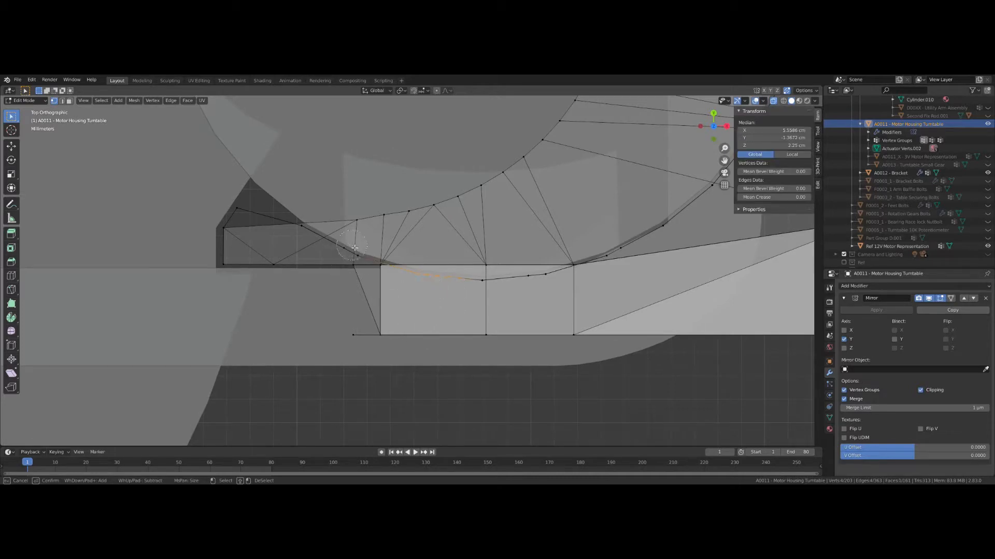
key("x")
left_click(282, 187)
Step: Extrude the inner wall's open vertical edge along X and set its X to 5.24065 cm, copied from the outer wall's end vertex
scroll(306, 198, "down", 3)
middle_click_drag(306, 198, 296, 180)
scroll(351, 370, "down", 3)
scroll(344, 385, "up", 4)
left_click(341, 428)
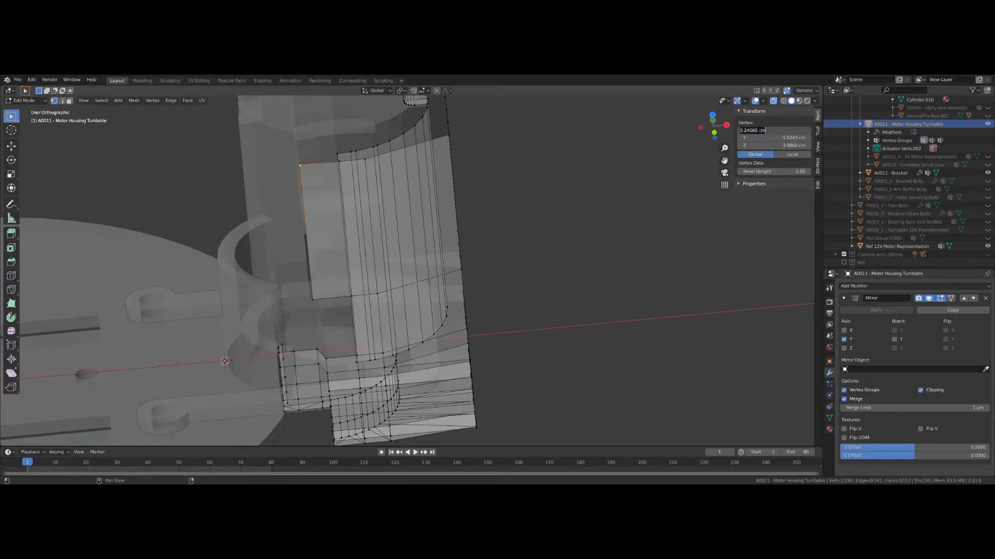
key("Return")
middle_click_drag(290, 353, 324, 396)
scroll(298, 362, "up", 1)
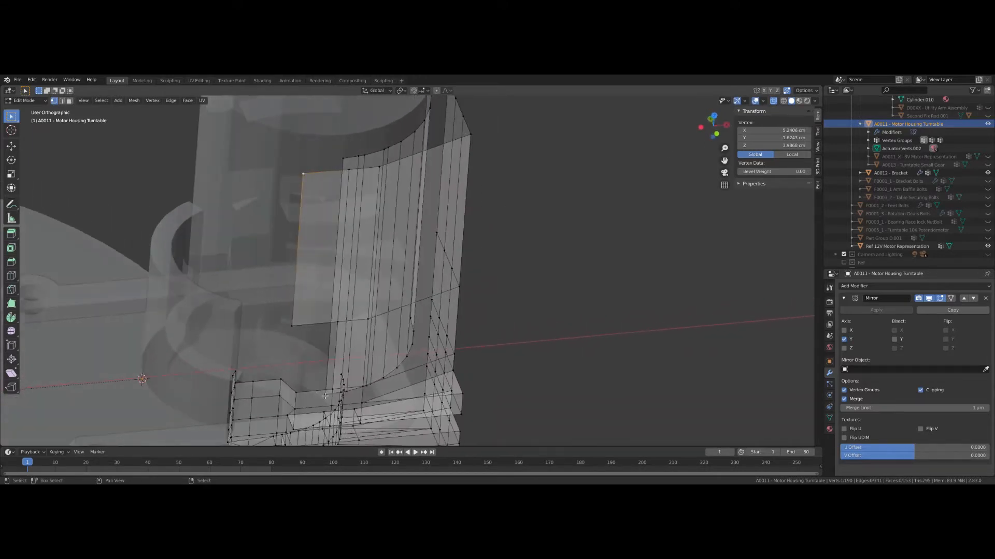
left_click(338, 165, "ctrl")
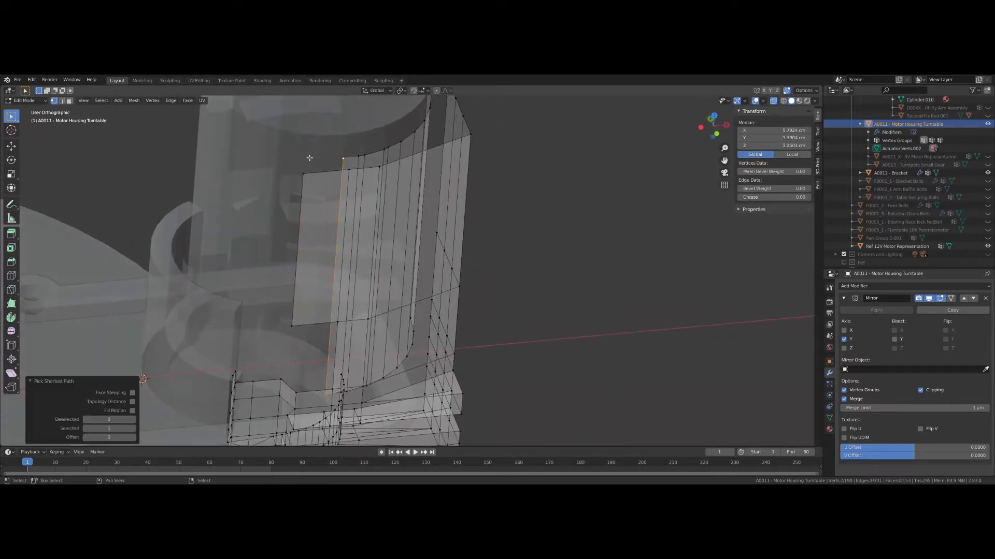
key("e")
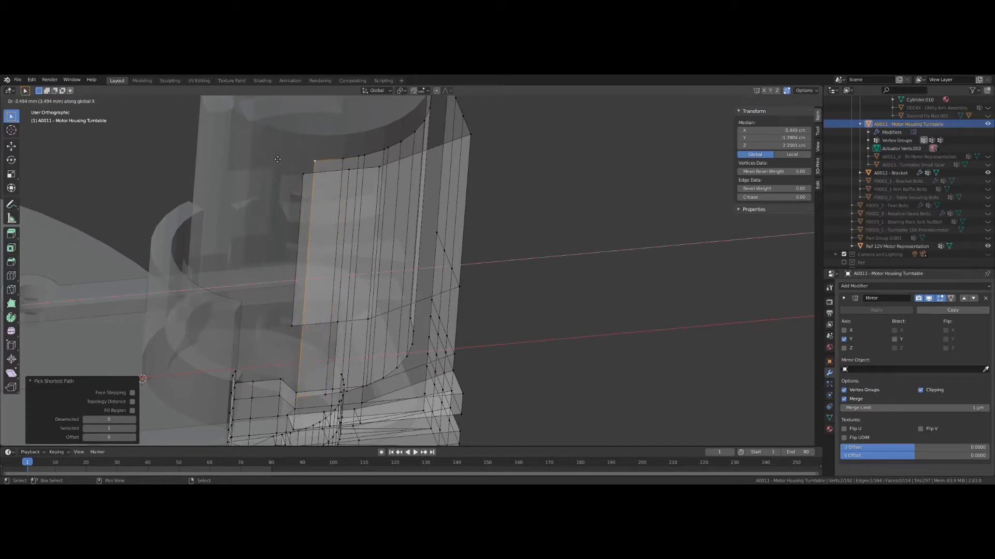
left_click(285, 159)
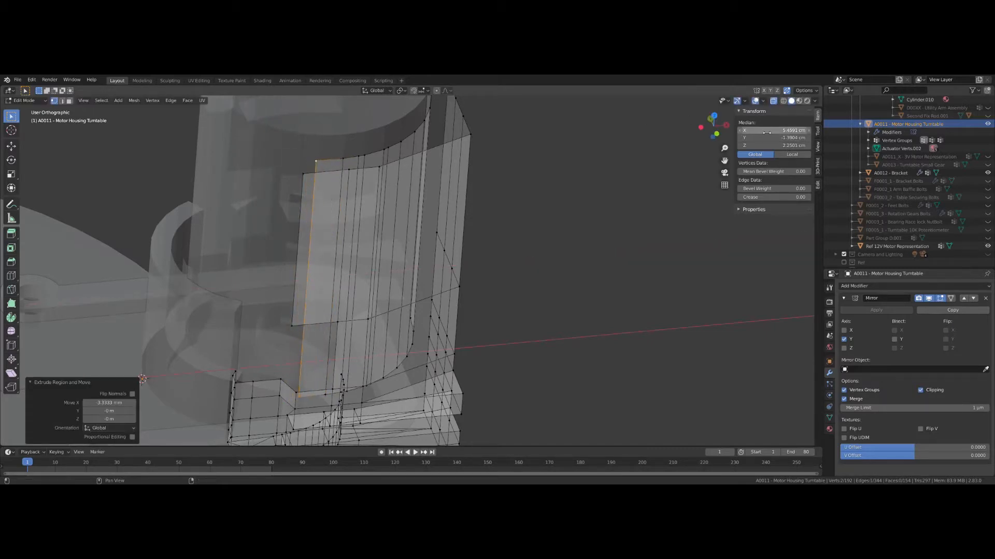
key("Return")
Step: Add a loop cut around the inner wall and set its Z to the outer wall's mid-height value, about 1.746 cm
middle_click_drag(298, 334, 309, 304)
left_click(309, 304)
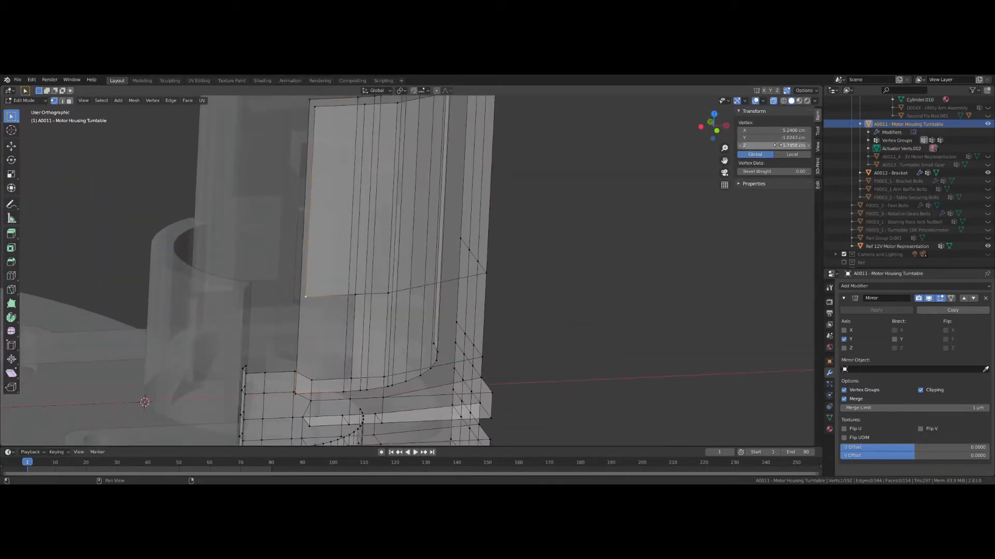
left_click(304, 334)
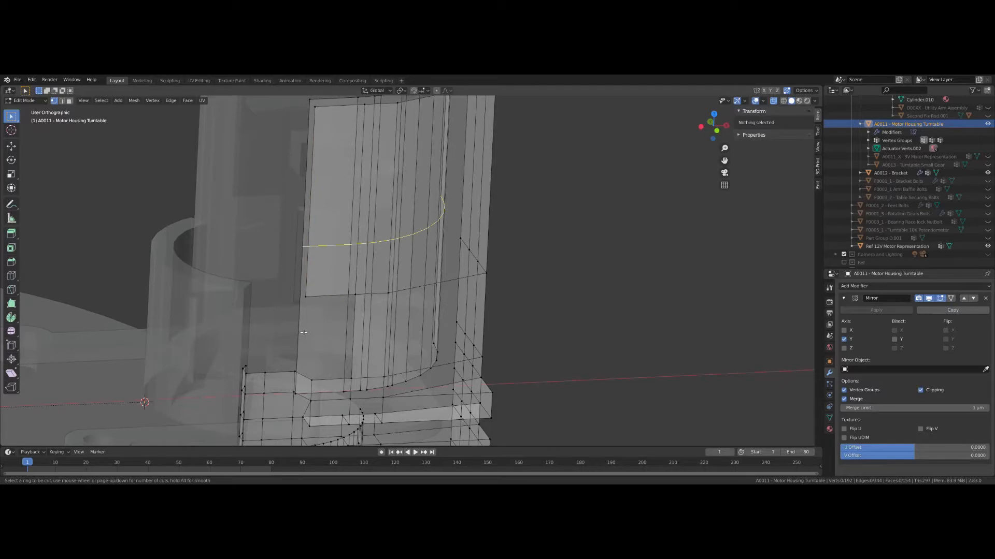
left_click(298, 376)
left_click(283, 394)
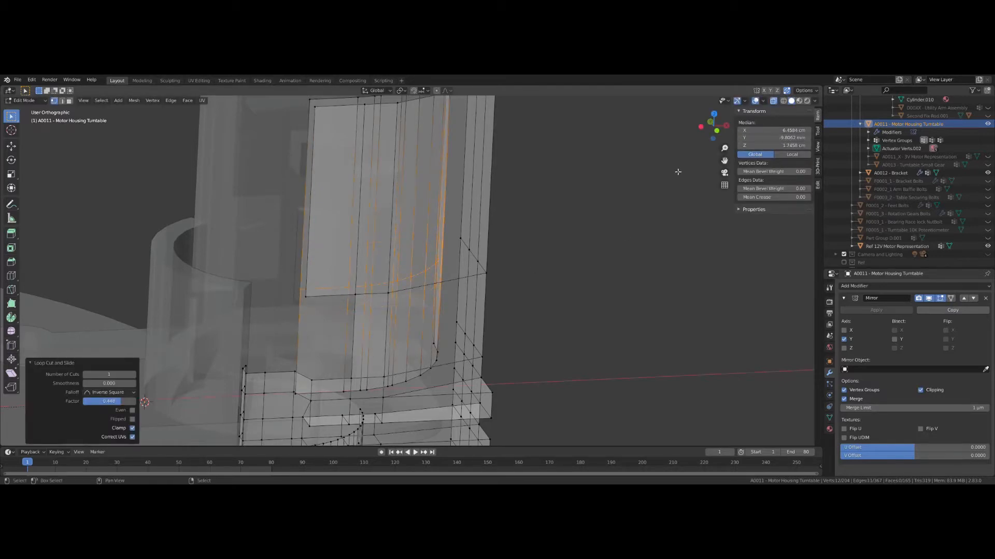
Step: Select the inner and outer vertical edges at the wall's open end and fill a face between them
middle_click_drag(342, 311, 318, 332)
left_click(317, 325)
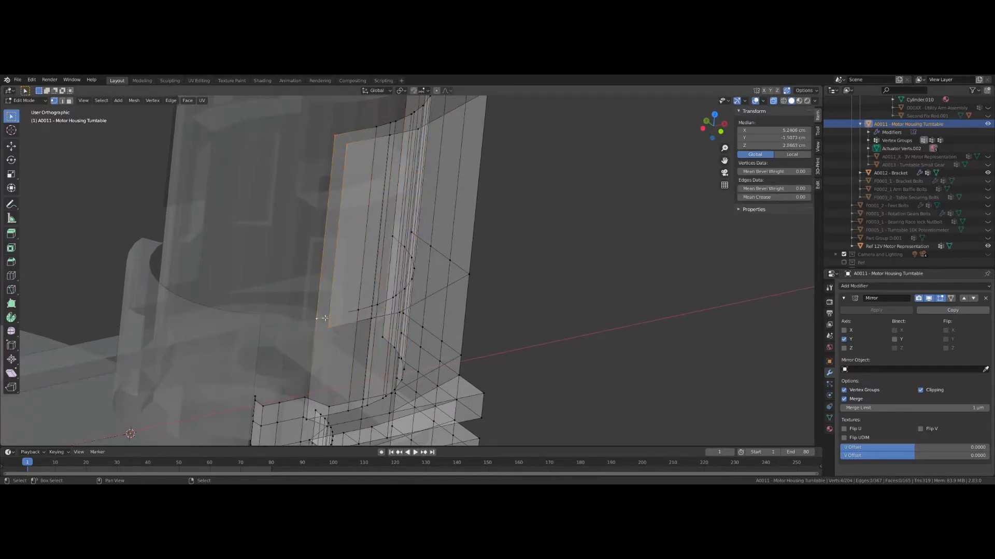
key("f")
scroll(311, 317, "down", 6)
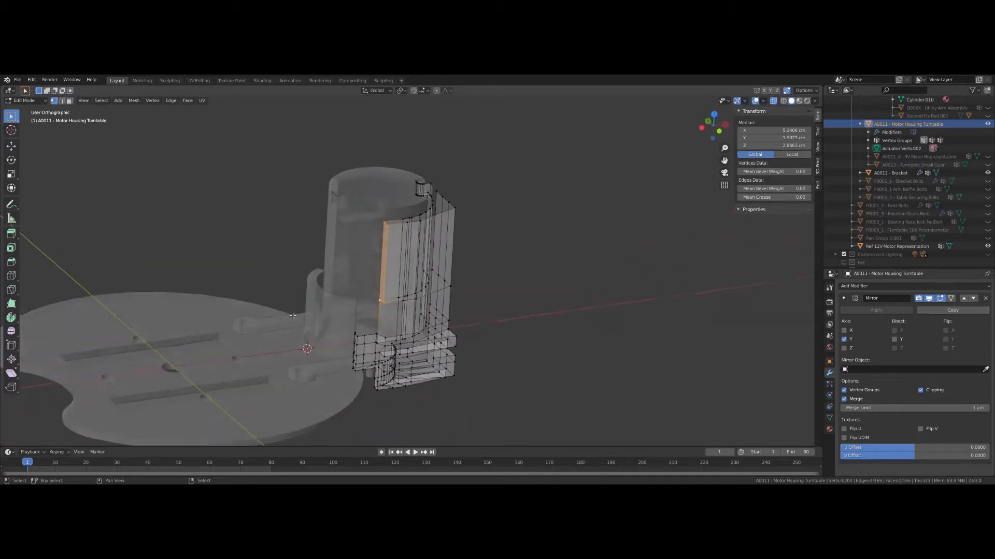
Step: Subdivide the inner wall's rim edge directly beside the small notch to add a midpoint vertex
scroll(292, 316, "up", 6)
middle_click_drag(300, 313, 358, 298)
scroll(425, 228, "up", 3)
left_click(409, 217)
middle_click_drag(324, 220, 326, 275, "shift")
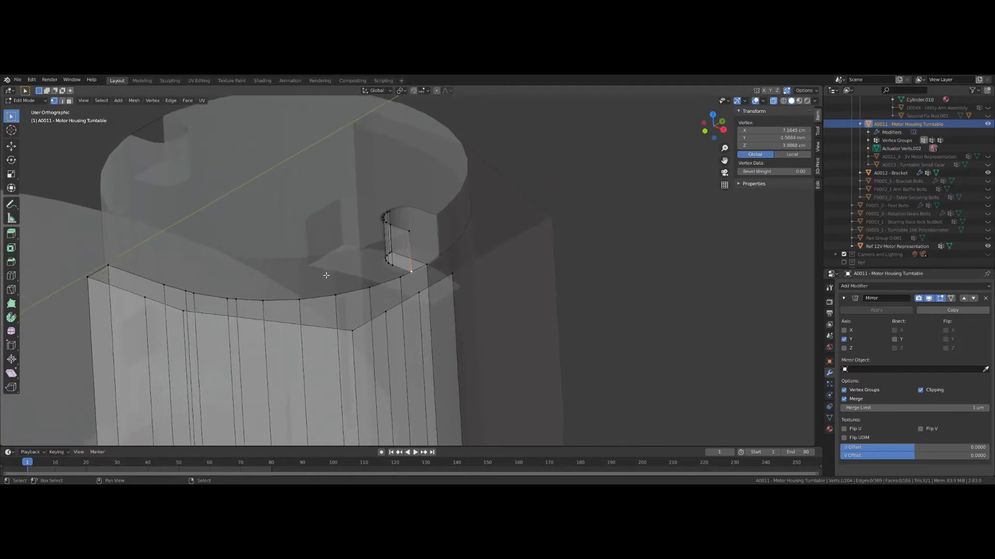
scroll(332, 275, "up", 2)
left_click(396, 269)
middle_click_drag(422, 253, 426, 245)
left_click(425, 242, "shift")
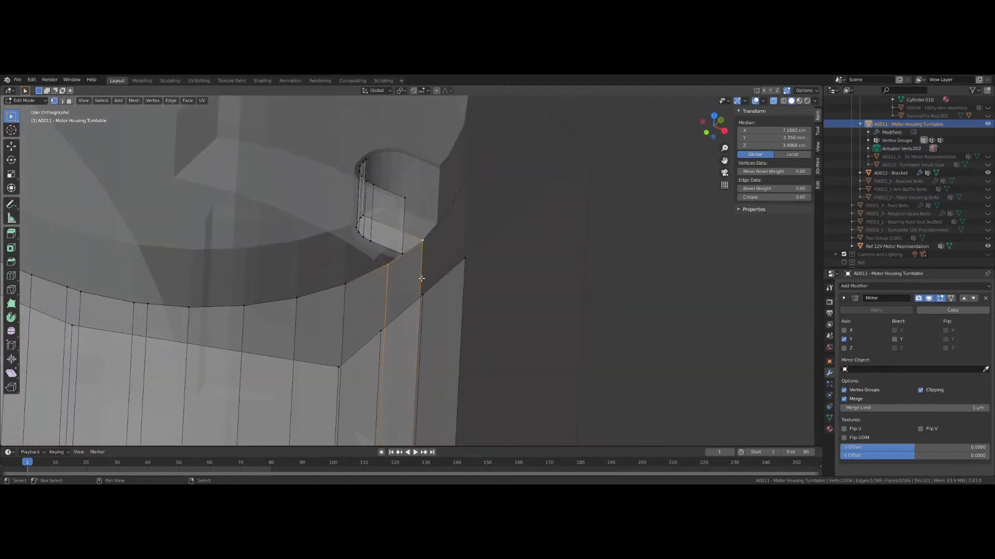
key("w")
left_click(421, 279)
Step: Select the notch's outer vertical edge and move it about 30 µm along X to meet the wall's rim line
left_click(400, 261)
middle_click_drag(395, 275, 390, 293, "shift")
scroll(391, 290, "up", 1)
left_click(401, 212, "shift")
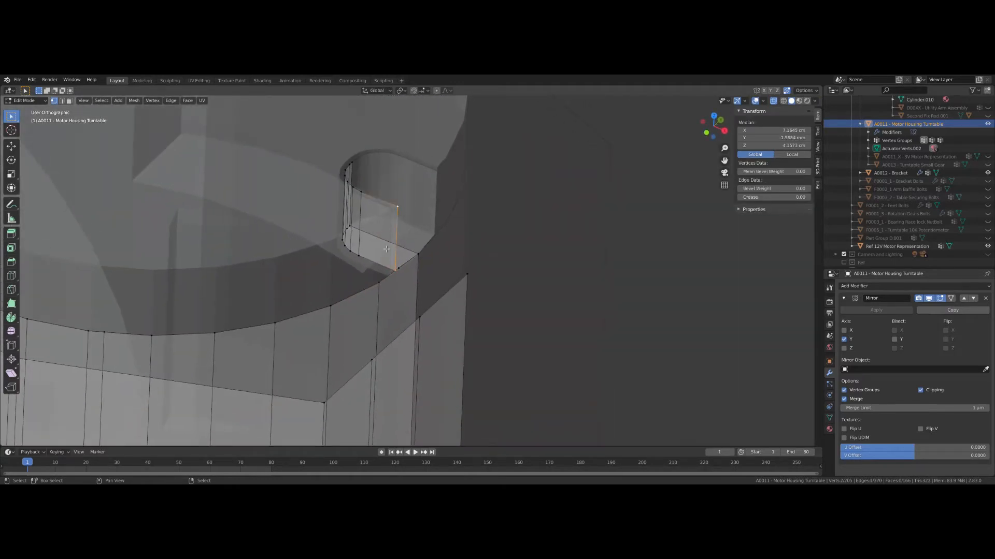
key("KP_7")
scroll(317, 293, "up", 5)
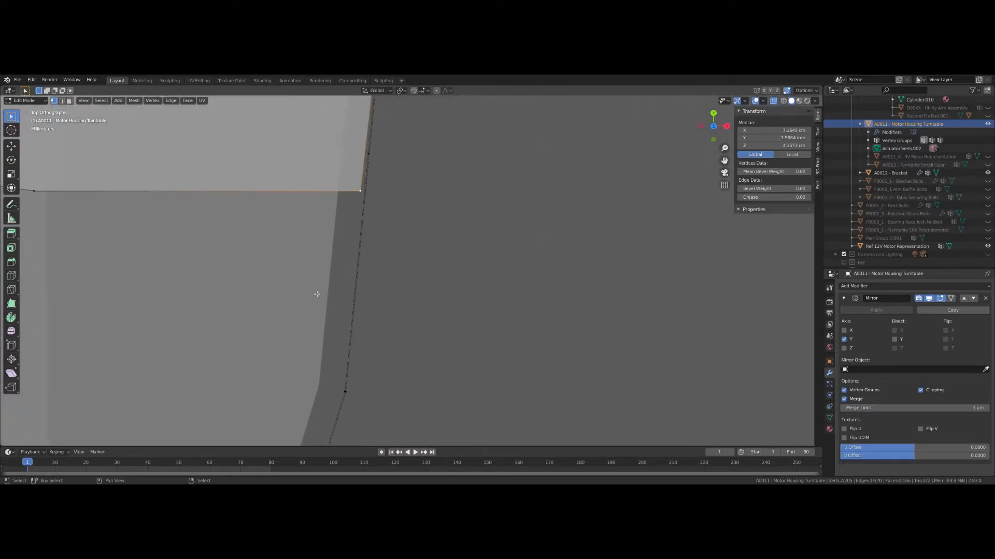
scroll(344, 331, "up", 6)
middle_click_drag(317, 294, 285, 340, "shift")
scroll(285, 340, "up", 2)
key("g")
key("x")
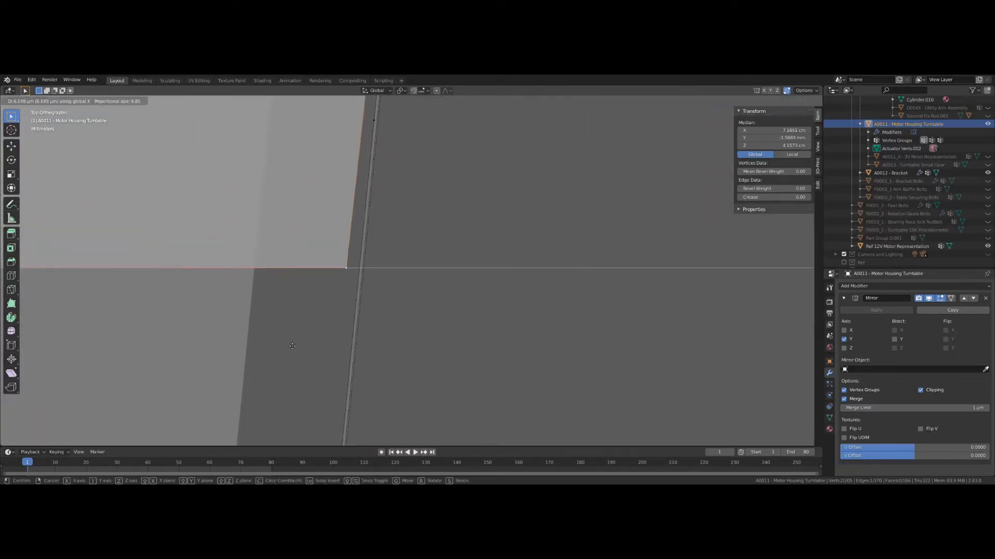
left_click(304, 349)
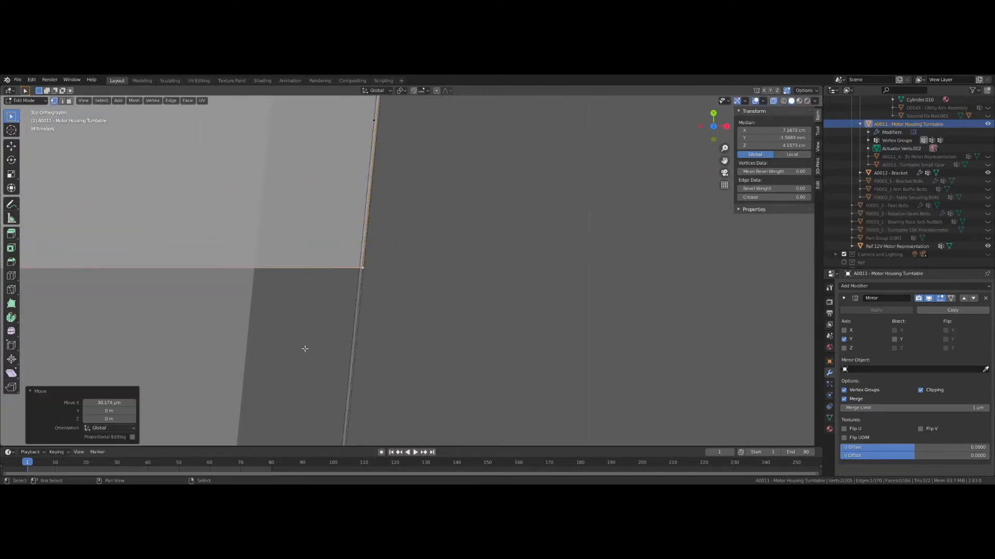
Step: Merge the new rim midpoint vertex with the notch's lower corner vertex using At Last
scroll(305, 343, "down", 12)
middle_click_drag(304, 342, 349, 352)
left_click(448, 304)
key("m")
left_click(423, 309)
scroll(424, 311, "down", 7)
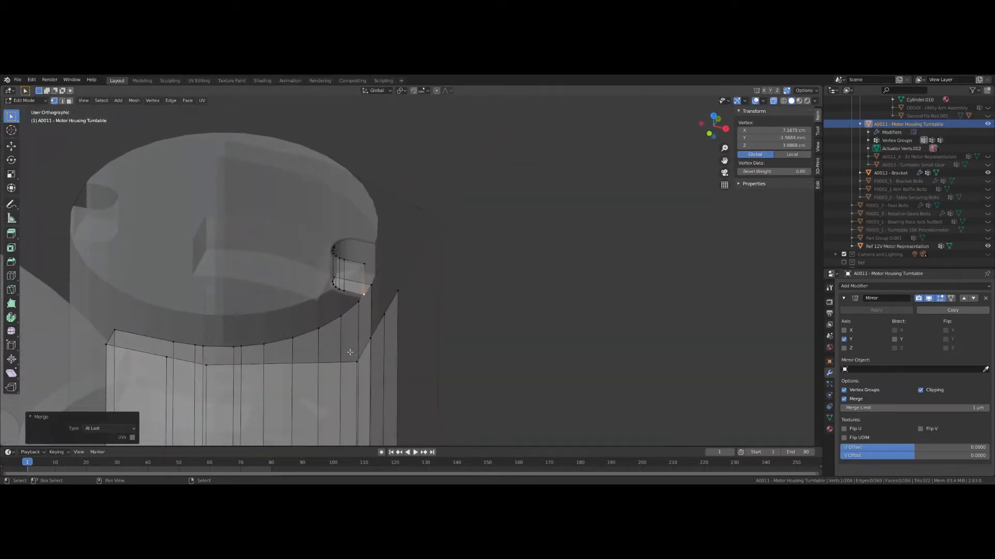
Step: Extrude the wall's inner and outer rim path upward along Z and set its Z to 4.32786 cm, copied from the notch's upper vertex
left_click(399, 291)
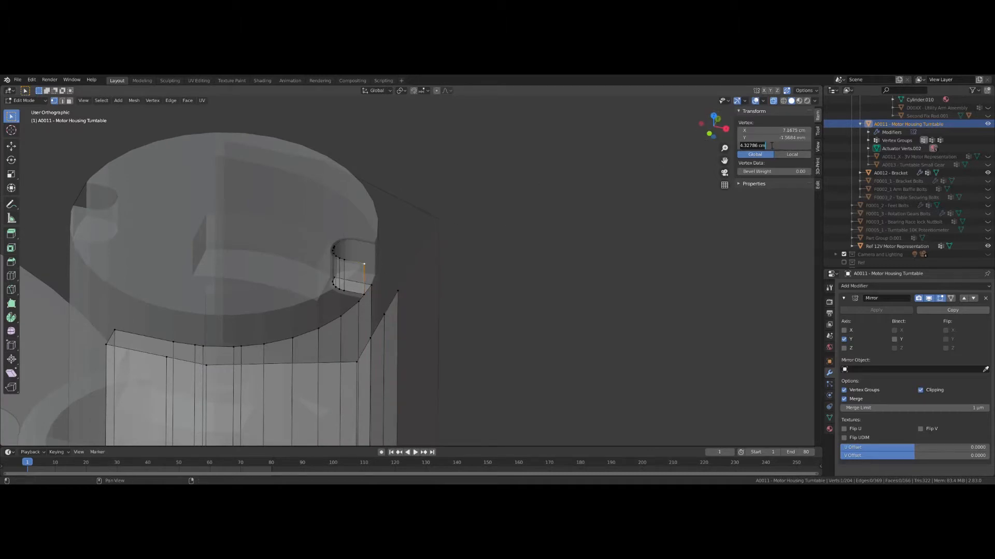
middle_click_drag(344, 310, 351, 313)
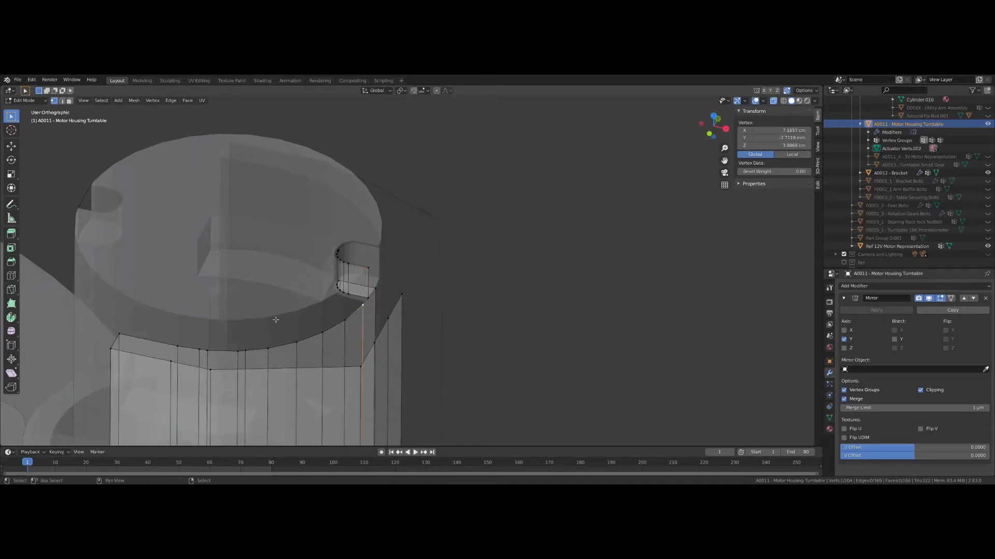
left_click(125, 334, "ctrl")
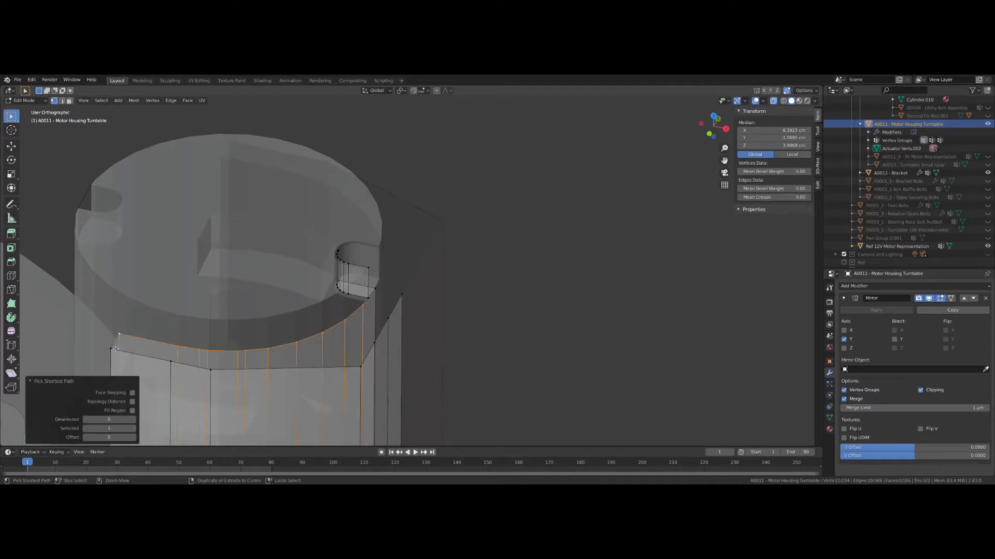
left_click(361, 372, "ctrl")
key("e")
key("z")
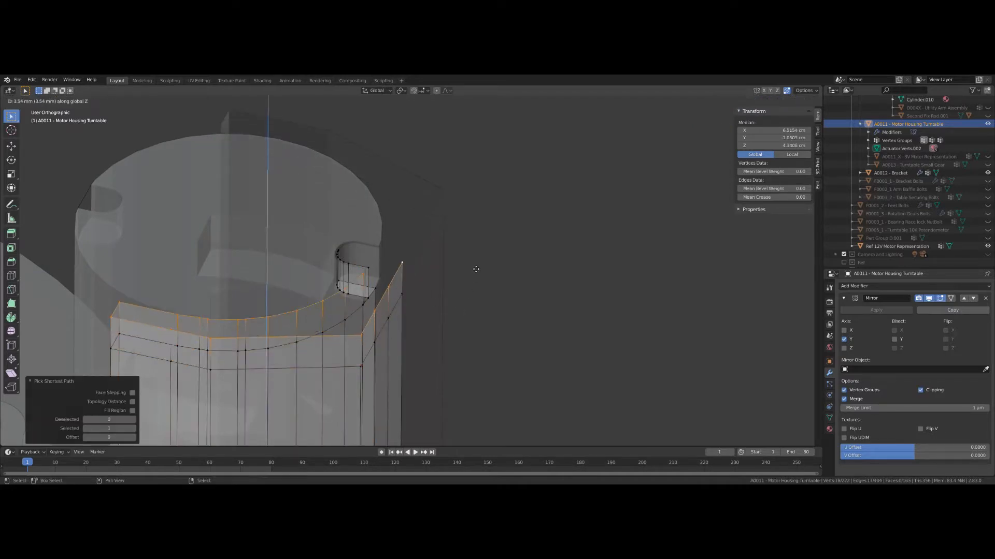
left_click(473, 271)
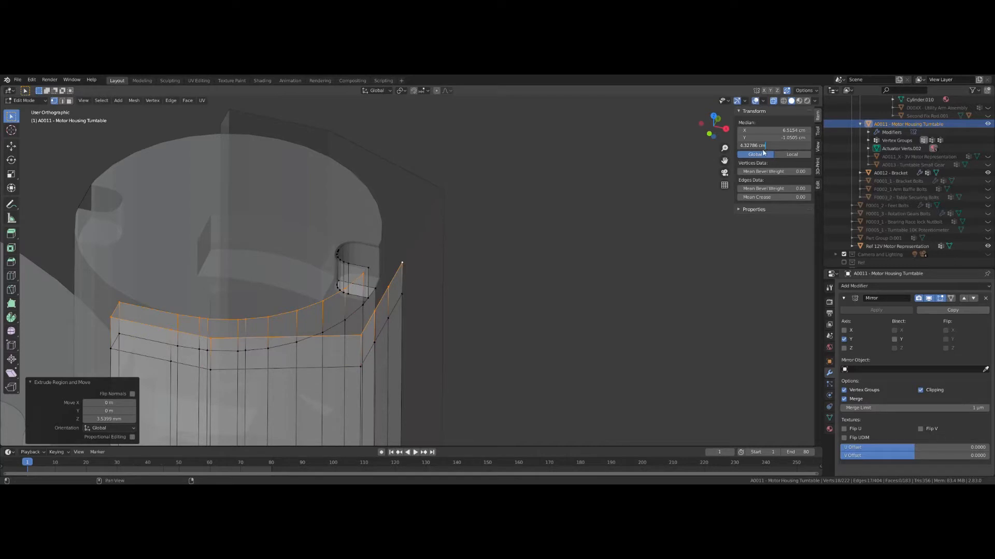
Step: Fill the gap between the notch edge and the raised wall, and close the wall's top outline with a face
left_click(367, 268)
left_click(365, 274, "ctrl")
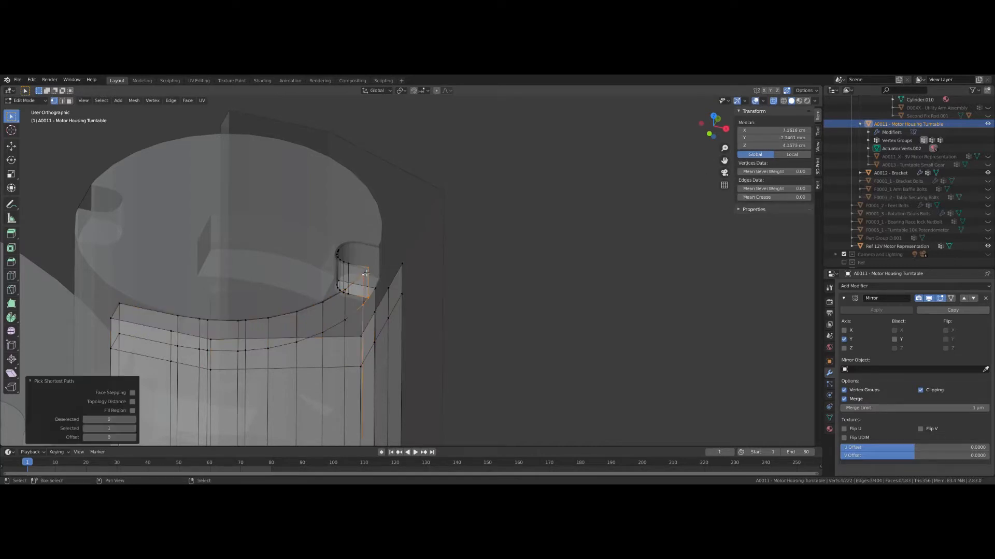
key("f")
left_click(349, 247)
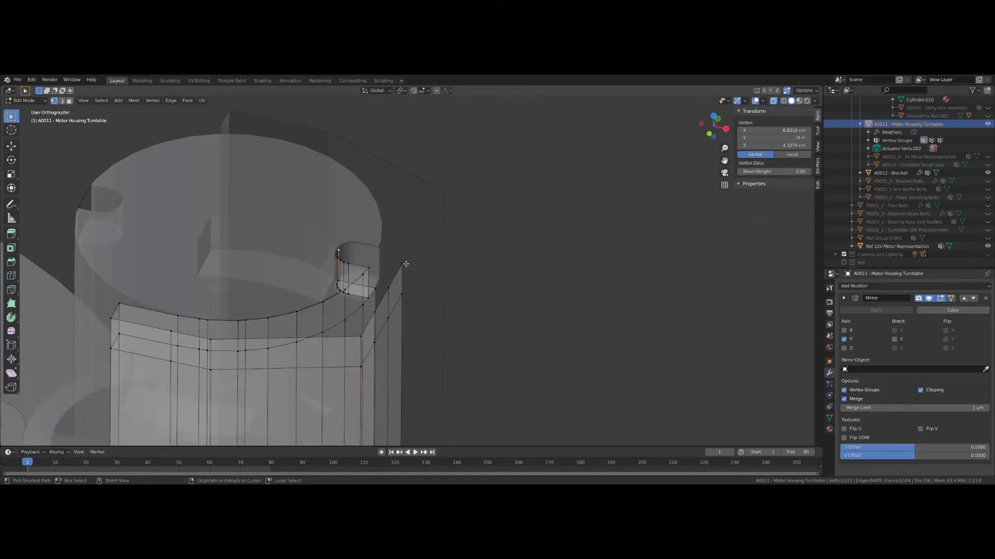
left_click(403, 264, "ctrl")
key("f")
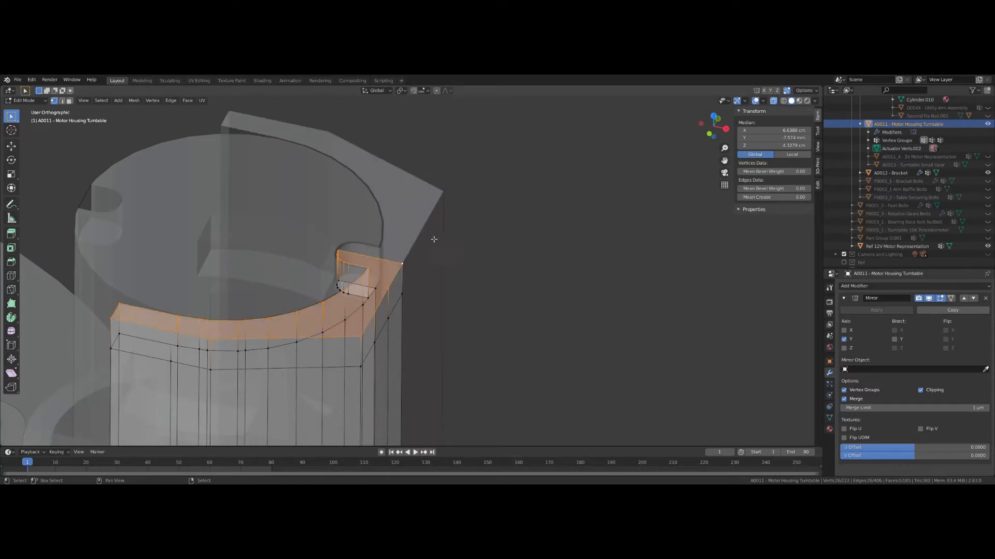
Step: Extrude the wall's new top face upward by 4 mm
key("e")
left_click(186, 269)
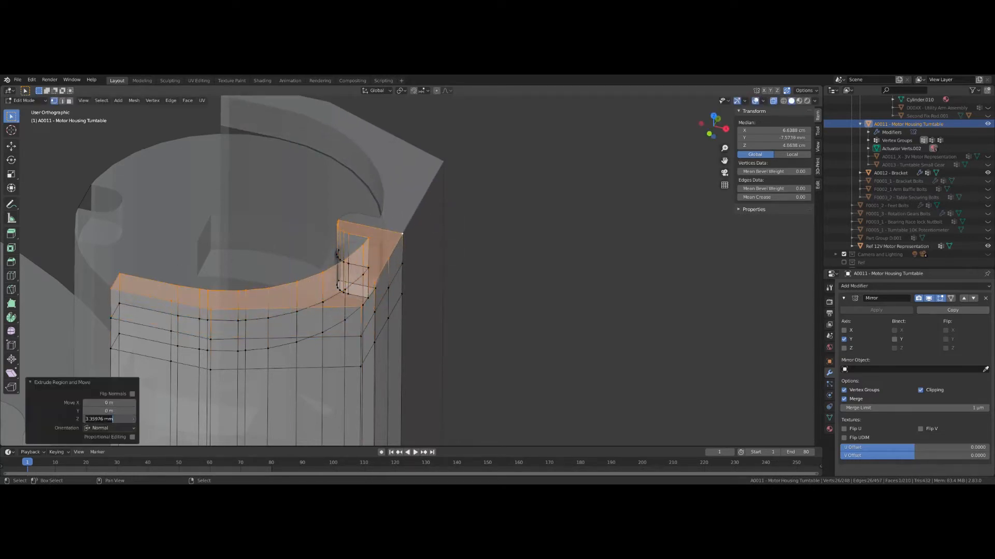
key("Return")
Step: Connect an inner and an outer rim vertex with an edge across the top face near the wall's end
middle_click_drag(193, 257, 362, 176)
left_click(318, 275)
scroll(387, 286, "down", 4)
left_click(367, 182, "shift")
key("j")
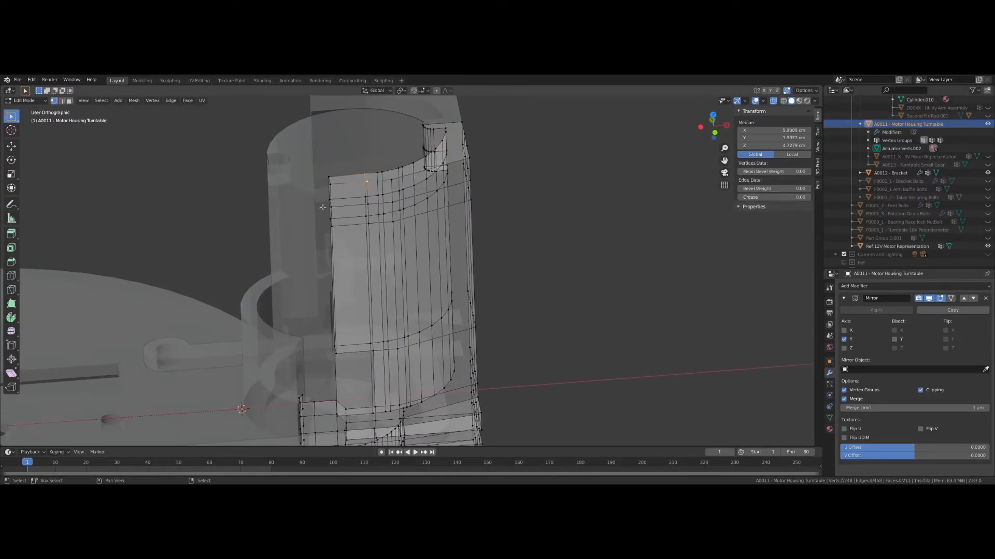
Step: Connect the next pair of inner and outer rim vertices with an edge across the wall's top face
middle_click_drag(306, 237, 310, 247)
left_click(333, 344)
middle_click_drag(337, 359, 259, 321)
scroll(233, 291, "up", 5)
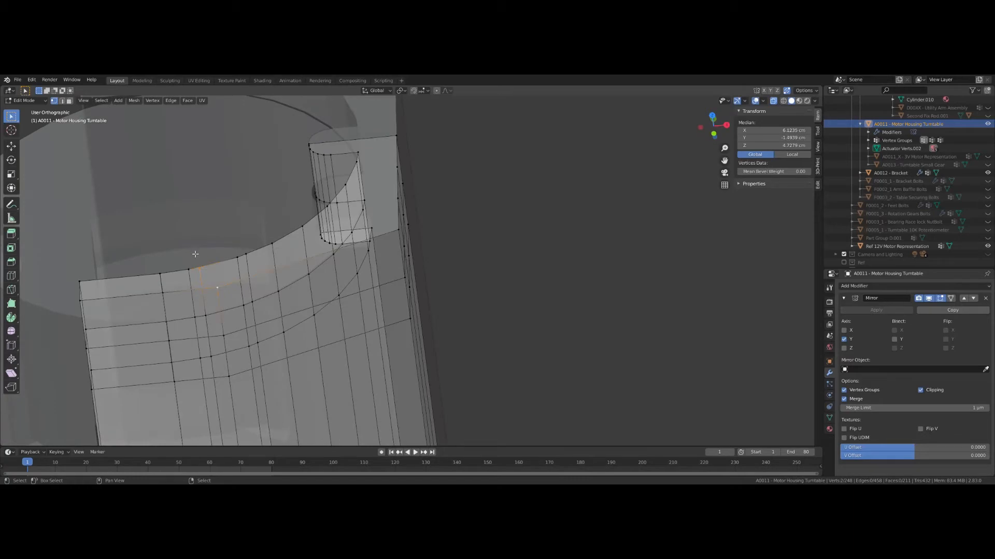
key("ctrl+f")
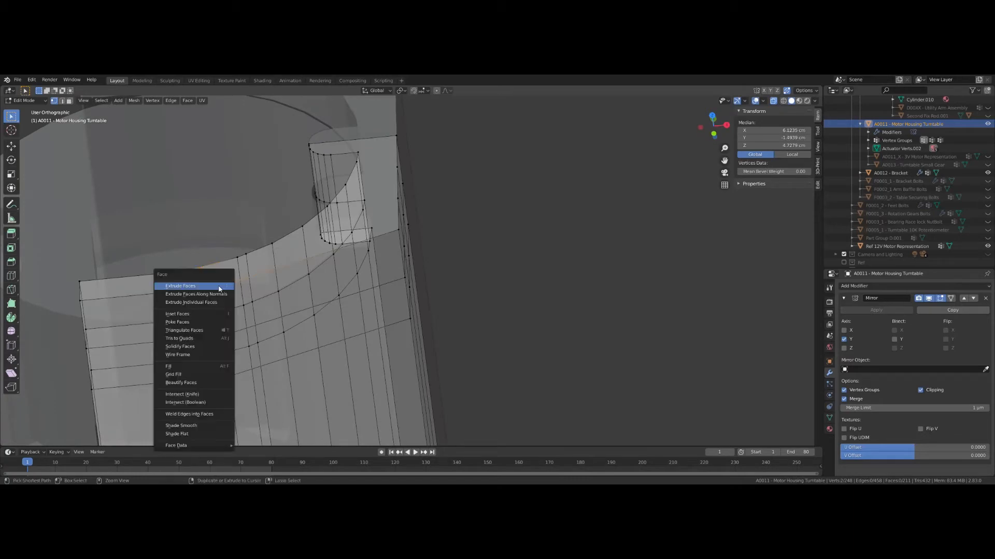
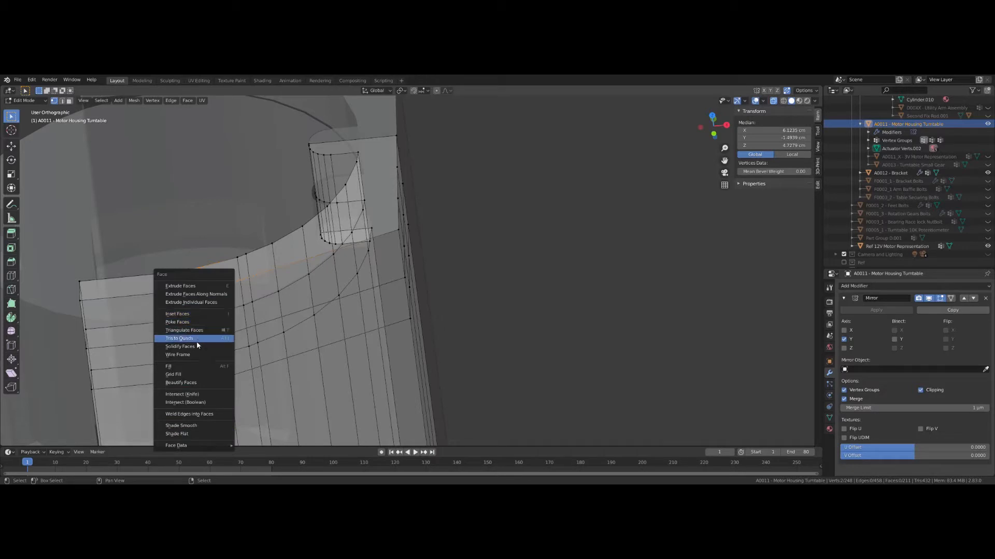
left_click(188, 379)
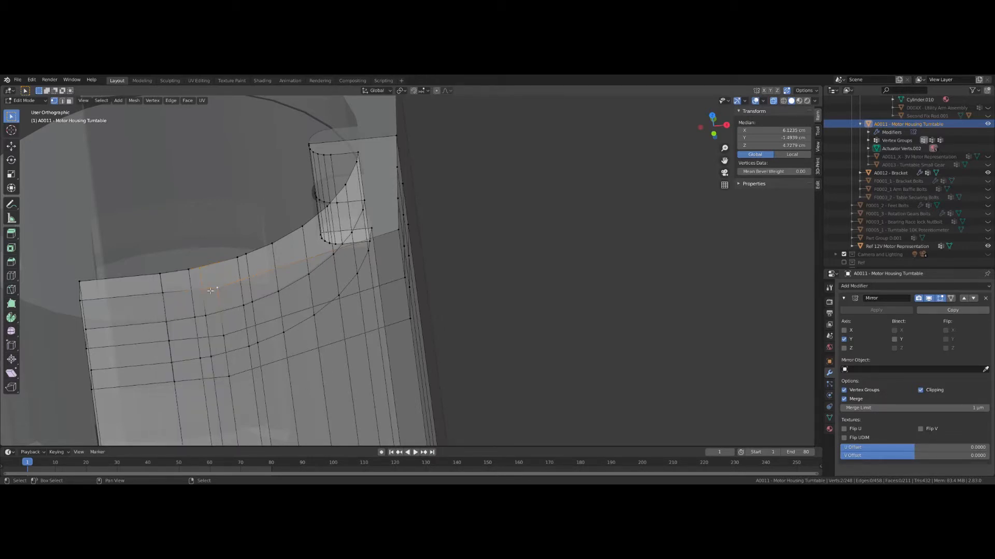
key("ctrl+v")
key("j")
Step: In the A0012 bracket's mesh, move the curved end section about 8.5 mm outward along X to meet the motor housing
middle_click_drag(267, 333, 330, 154)
middle_click_drag(325, 209, 256, 293)
middle_click_drag(249, 230, 280, 345)
left_click(333, 313)
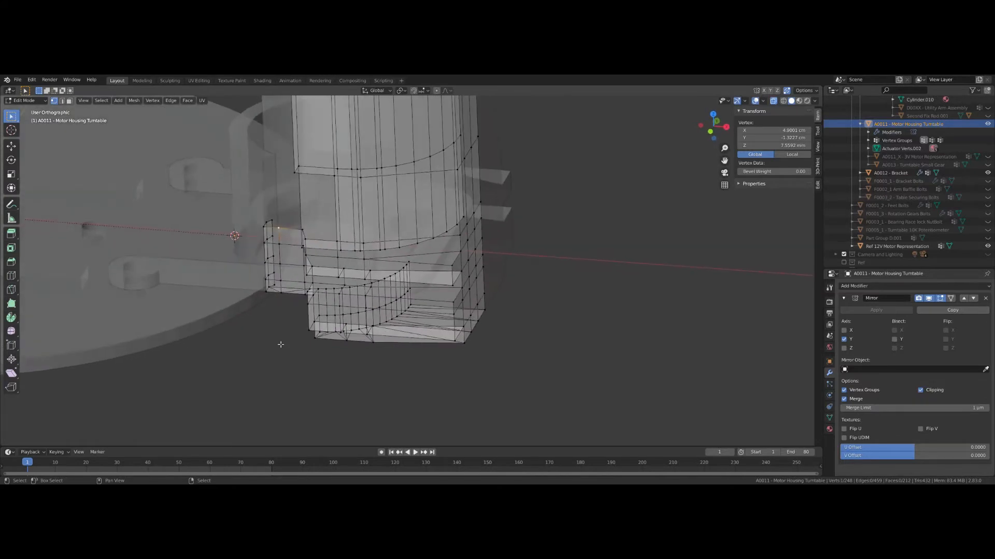
key("Tab")
left_click(190, 285)
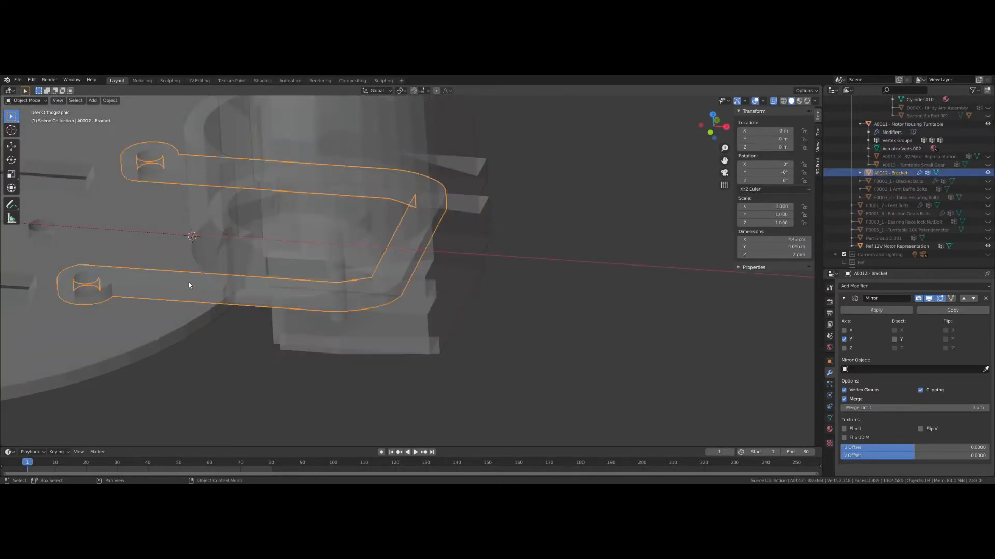
key("Tab")
middle_click_drag(252, 291, 265, 299)
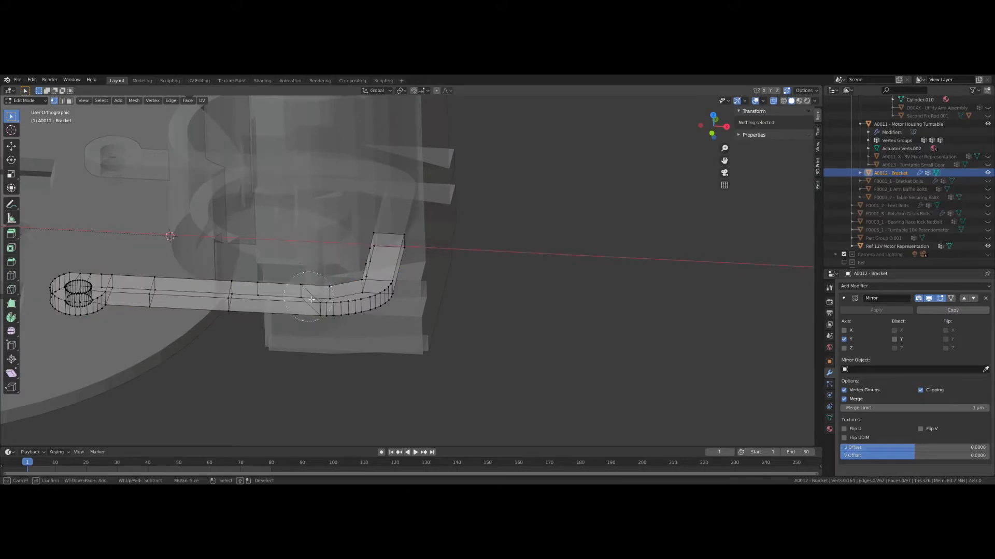
left_click_drag(310, 300, 378, 224)
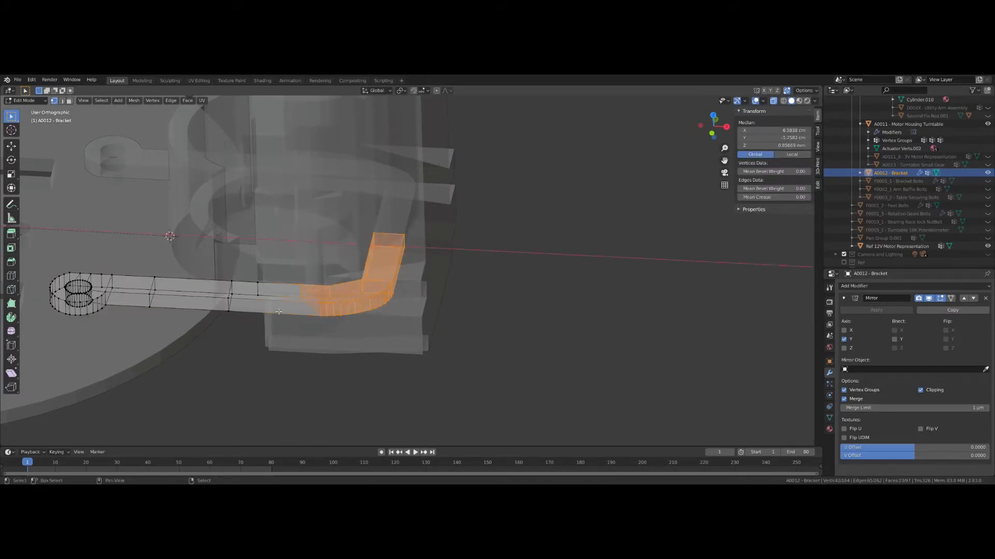
key("KP_7")
scroll(200, 258, "up", 4)
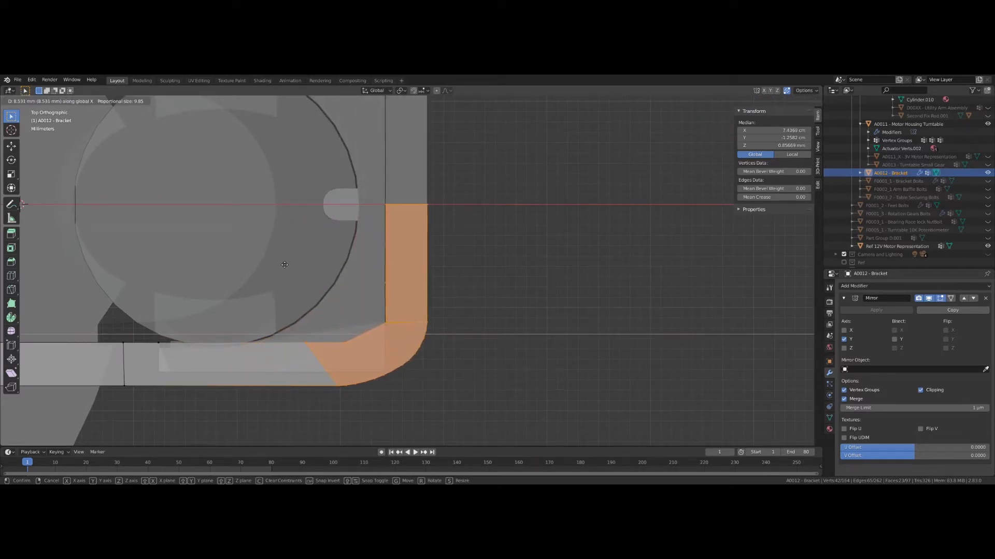
left_click(281, 264)
Step: Move the bracket's curved end section another 0.15 mm along X for clearance and finish editing the bracket
scroll(368, 231, "up", 6)
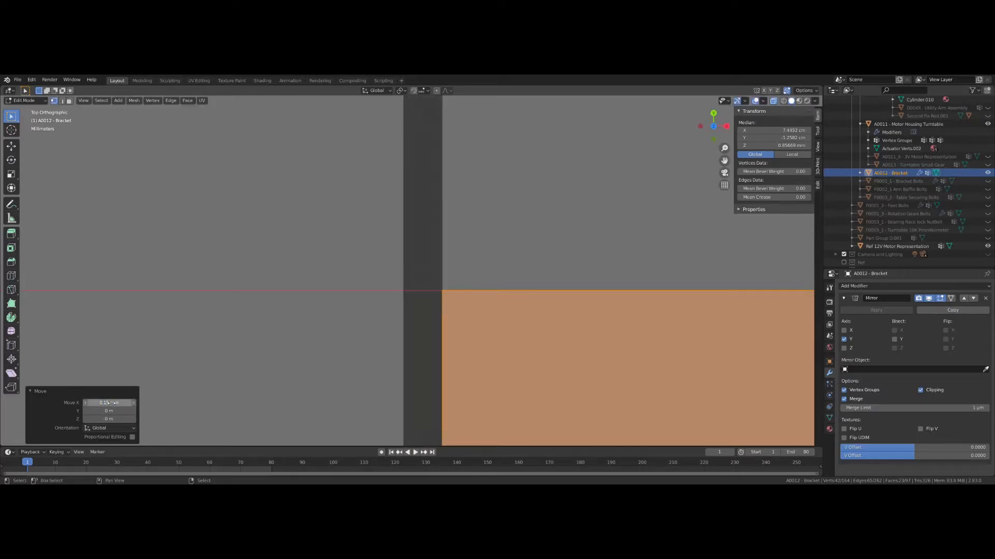
key("KP_Decimal")
middle_click_drag(361, 294, 230, 316)
scroll(343, 304, "down", 4)
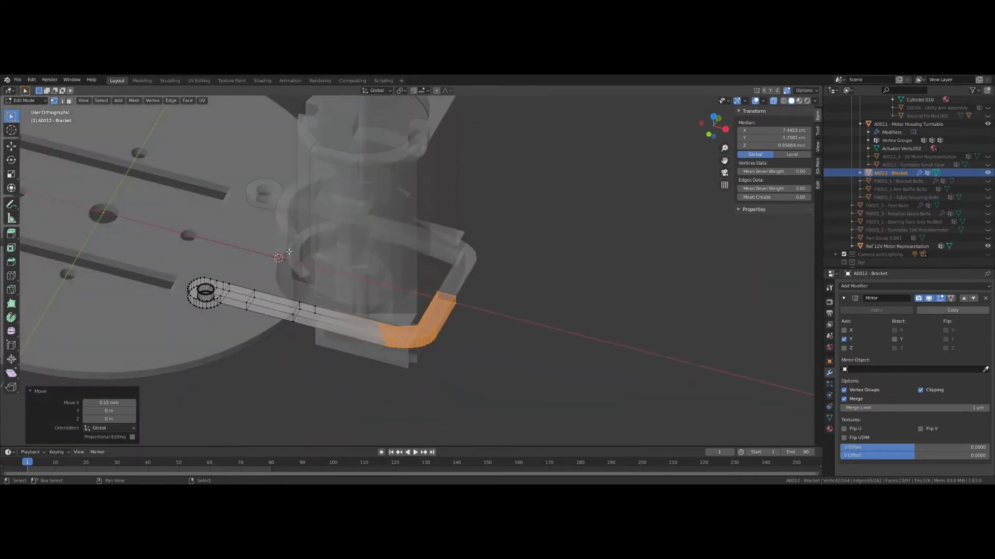
middle_click_drag(289, 251, 204, 375)
key("Tab")
Step: Try to rotate the 12V motor representation about the global Z axis
left_click(392, 370)
left_click(203, 375)
middle_click_drag(134, 288, 219, 243)
middle_click_drag(286, 321, 294, 256)
left_click(241, 231)
left_click(343, 213)
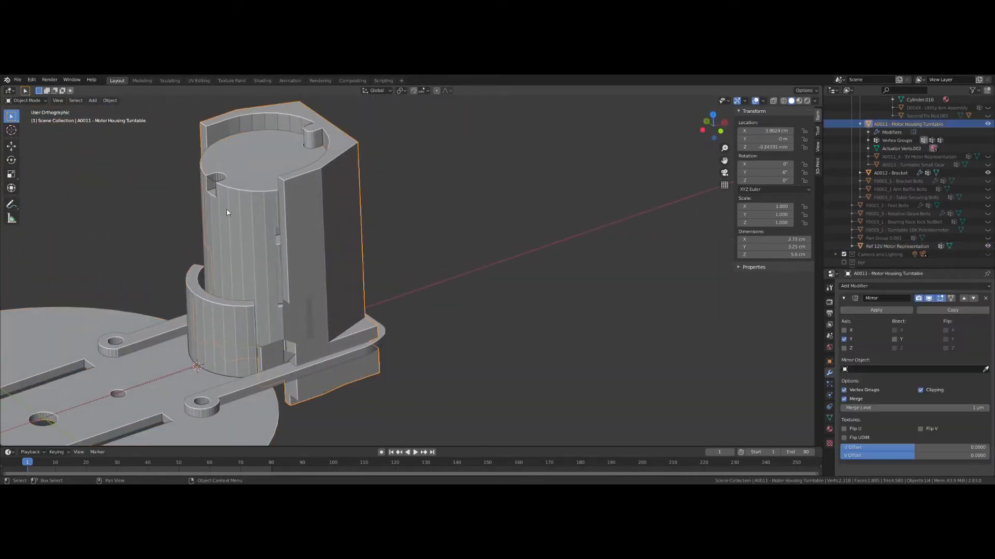
key("ctrl+z")
key("r")
key("z")
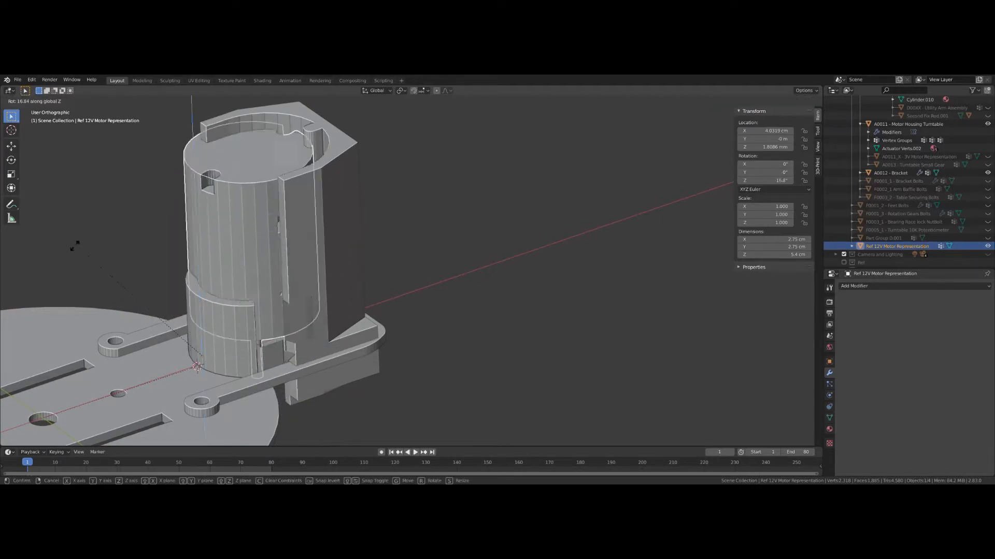
middle_click_drag(174, 318, 210, 343)
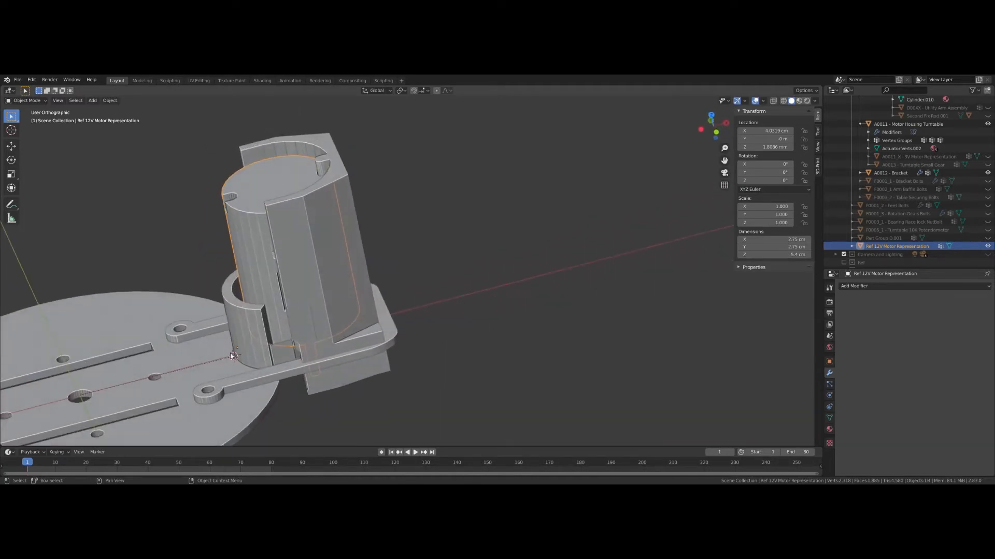
Step: Set the origin of the 12V motor representation to the 3D cursor
middle_click_drag(158, 279, 180, 280)
left_click(109, 101)
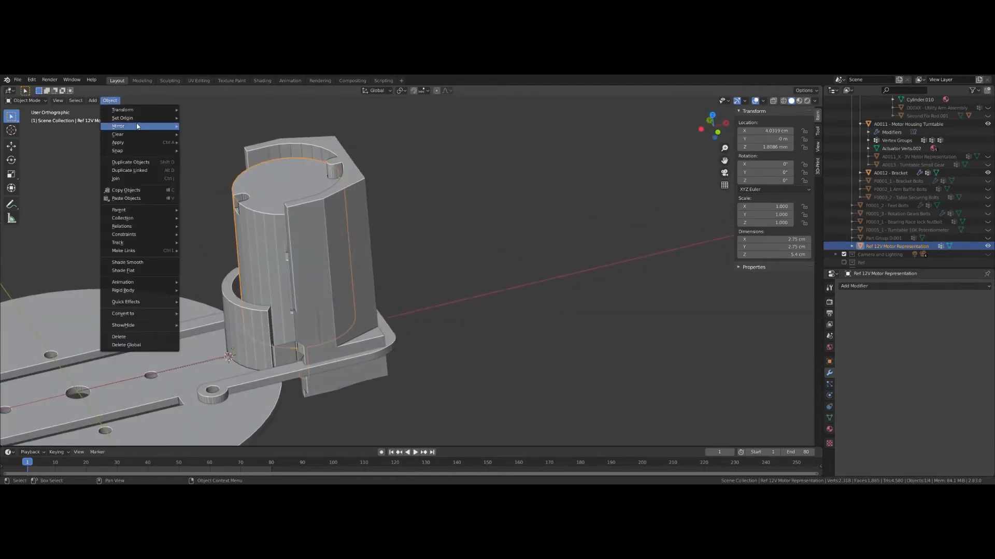
left_click(200, 136)
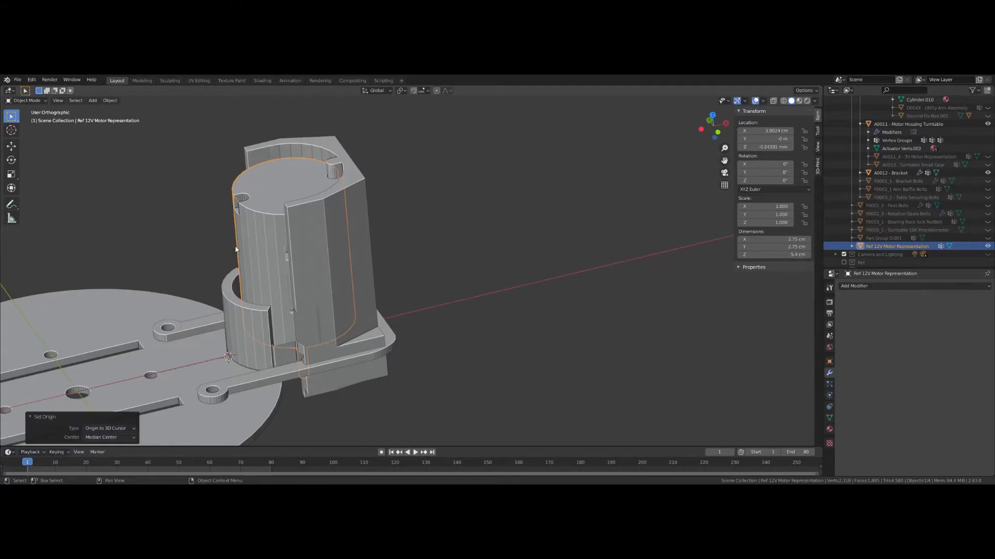
middle_click_drag(240, 374, 188, 312)
left_click(188, 312)
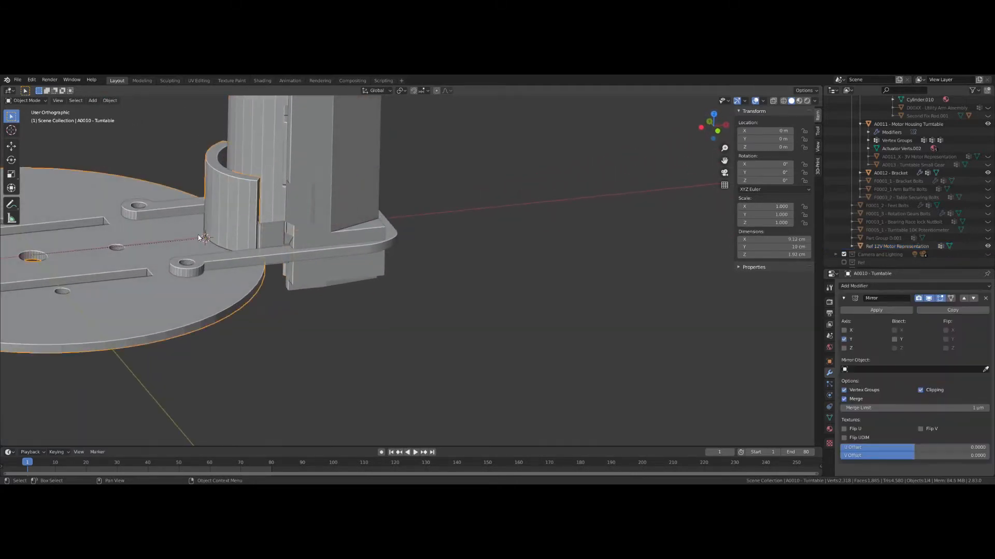
middle_click_drag(199, 238, 333, 227)
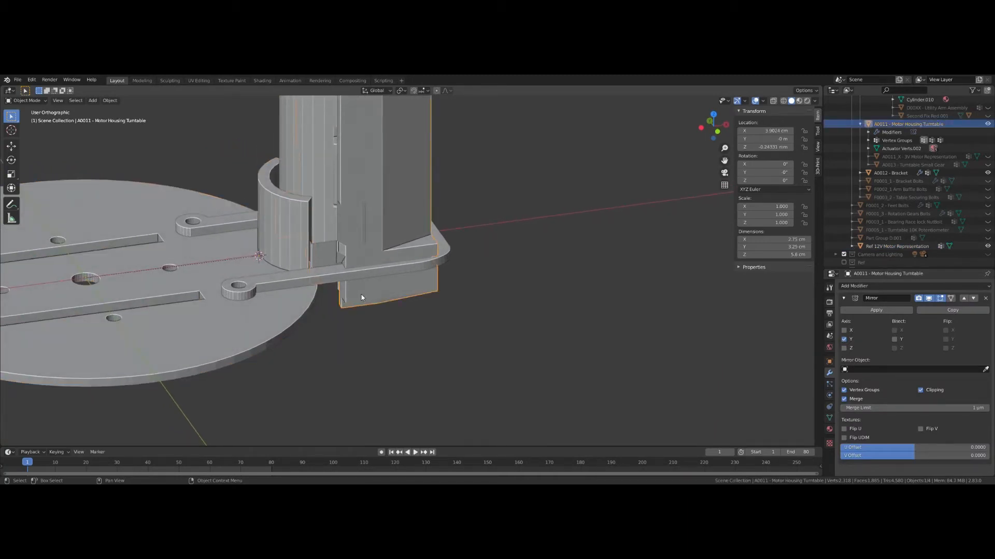
middle_click_drag(361, 298, 315, 334)
left_click(315, 334)
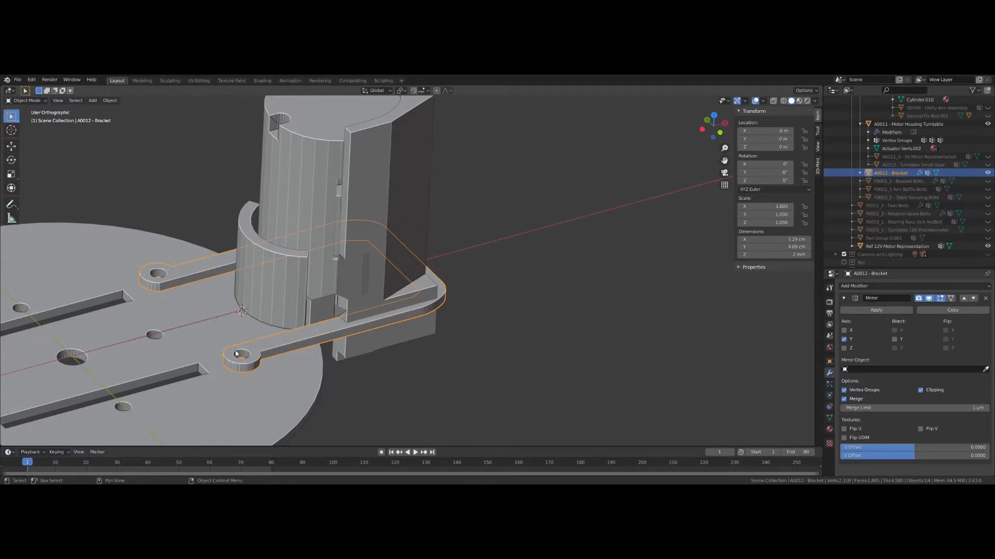
Step: In the motor housing's mesh, delete the edges and faces joining the small end block to the wall above the bracket
left_click(384, 217)
middle_click_drag(407, 329, 418, 280)
key("Tab")
scroll(347, 323, "up", 2)
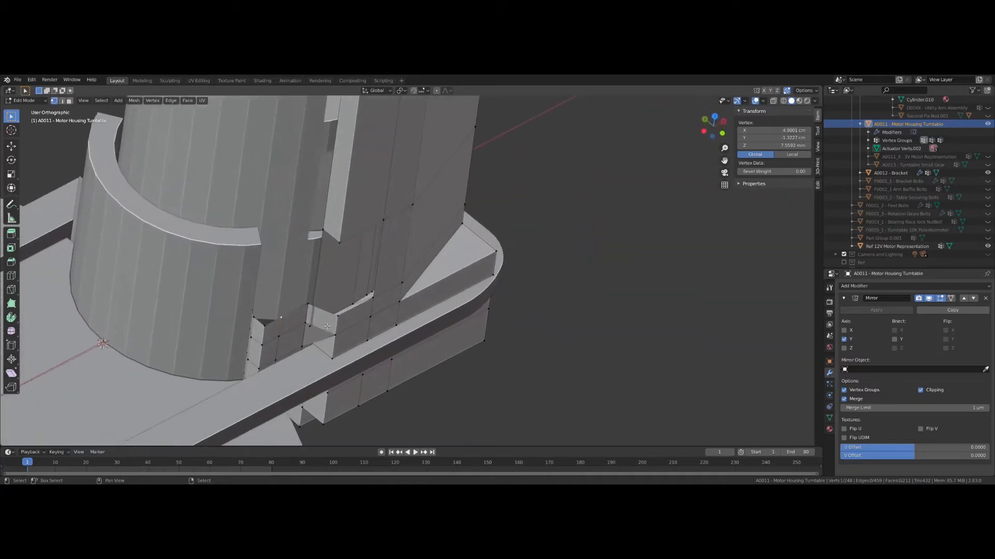
mouse_move(313, 340)
middle_mouse_down()
mouse_move(316, 327)
mouse_move(276, 306)
mouse_move(263, 329)
mouse_move(265, 315)
middle_mouse_up()
key("alt+z")
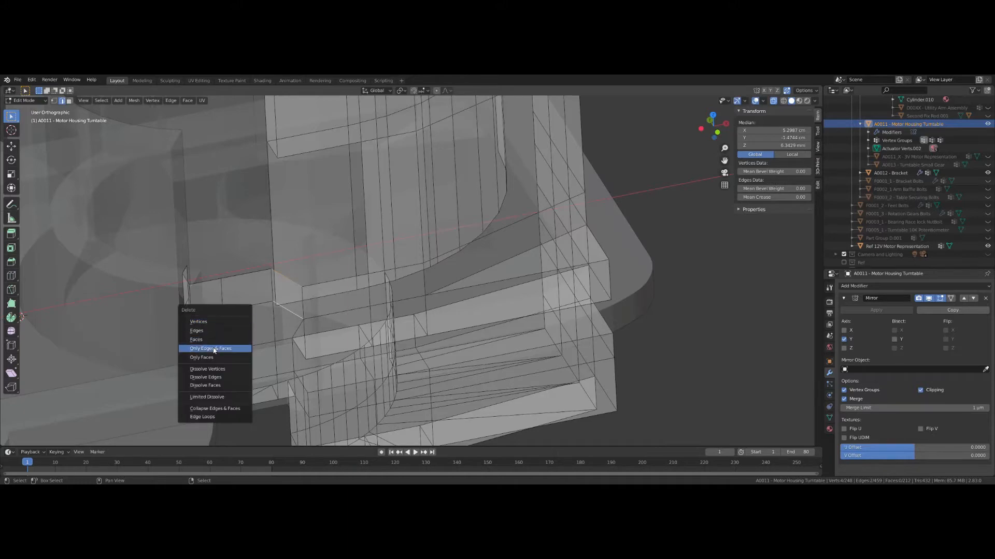
middle_click_drag(216, 351, 252, 306)
Step: Align the vertices of the small block's middle edge row to a Z of 5.13386 mm, copied from the wall's bottom vertex
left_click(270, 324)
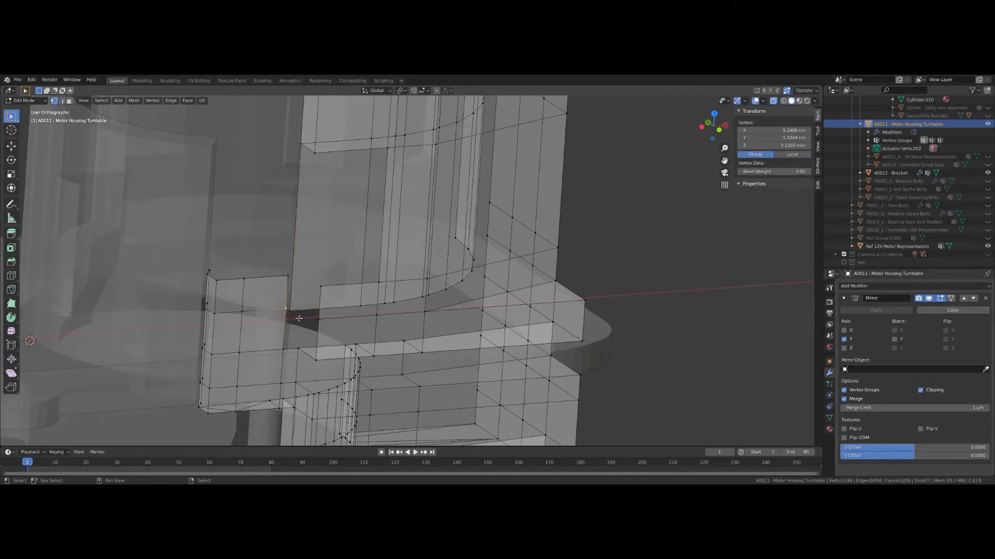
scroll(627, 182, "up", 1)
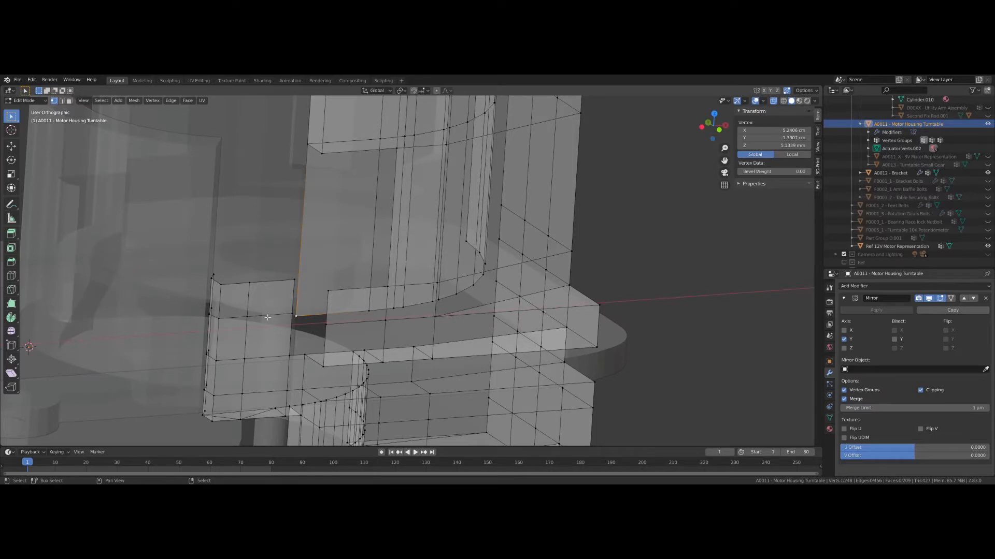
key("KP_1")
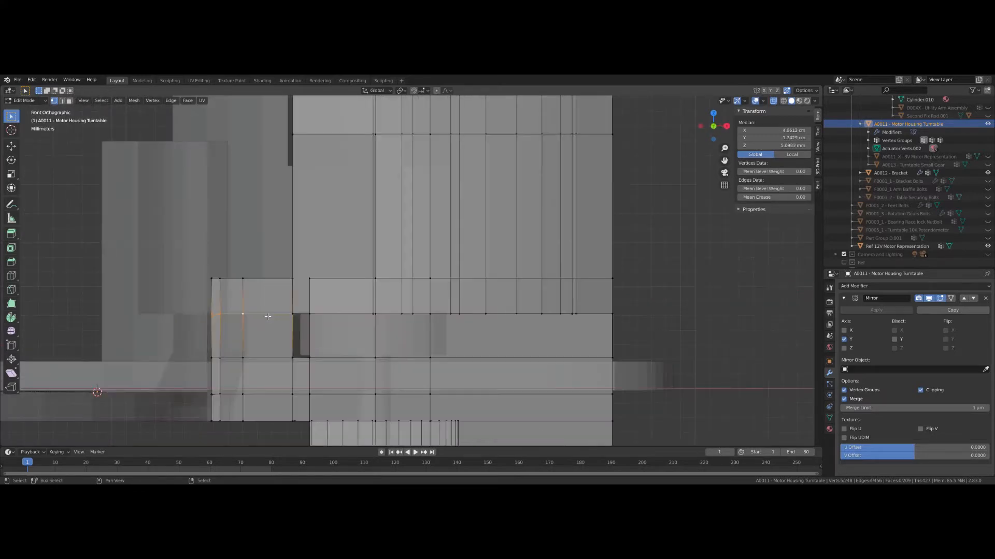
scroll(214, 322, "up", 5)
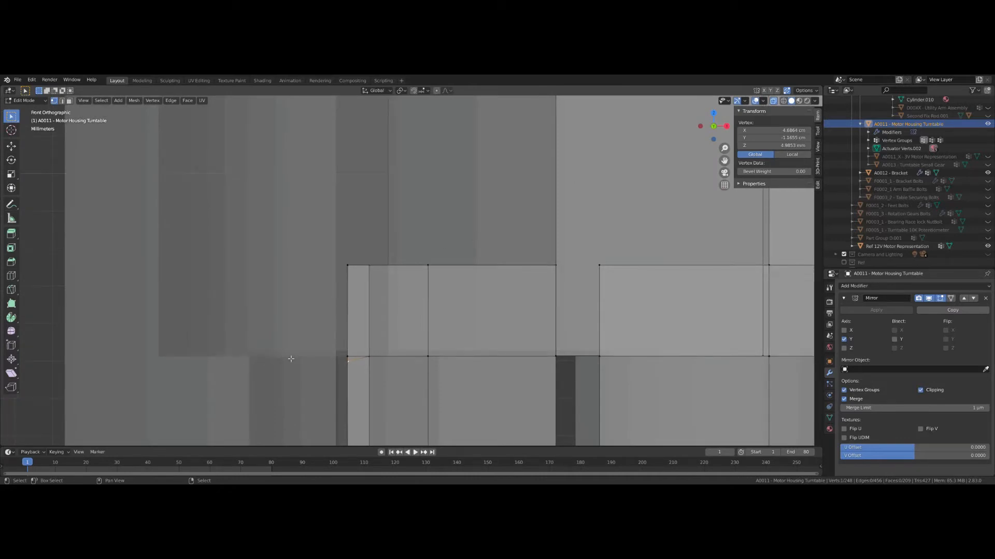
middle_click_drag(290, 360, 361, 344)
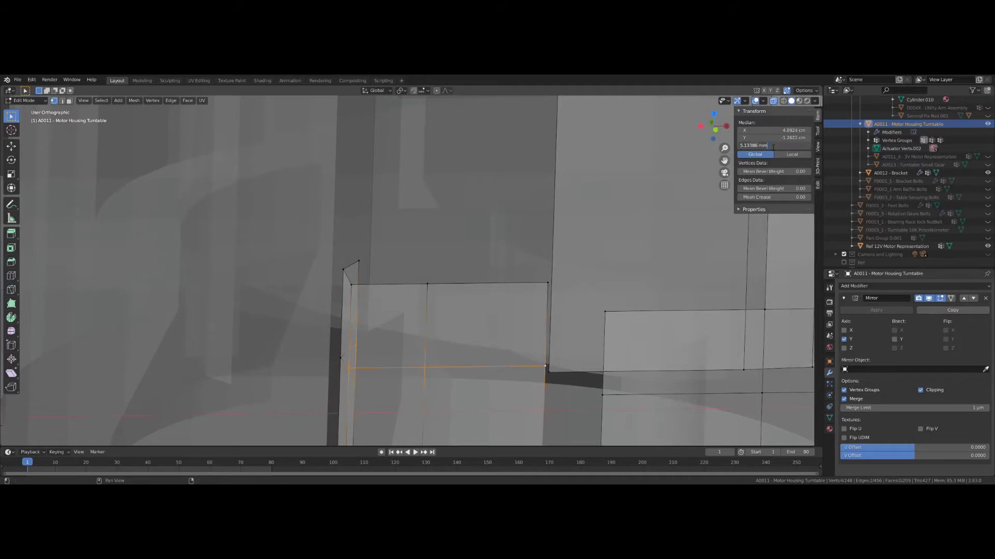
key("KP_1")
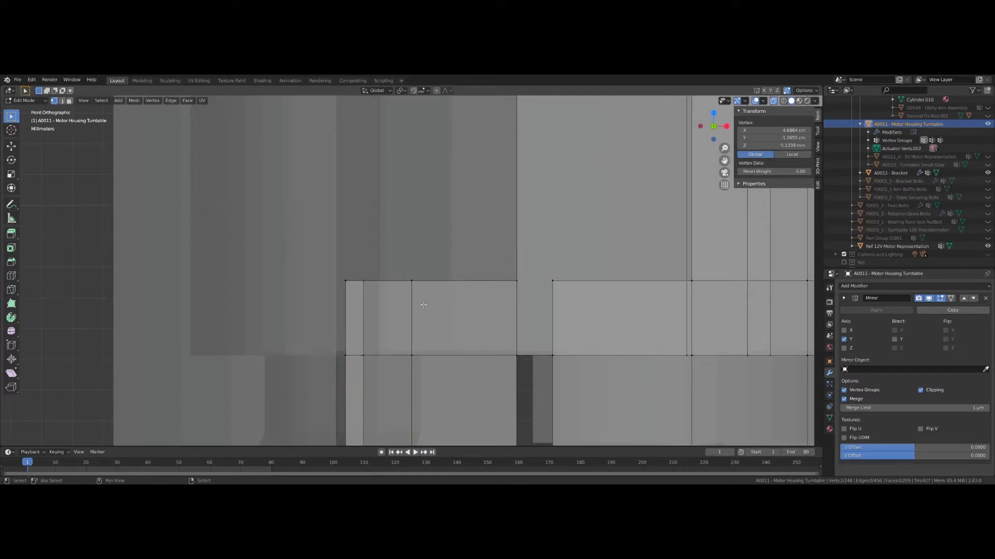
Step: Delete the small block's upper row of vertices above the aligned edge row
middle_click_drag(406, 315, 351, 297)
left_click(351, 298)
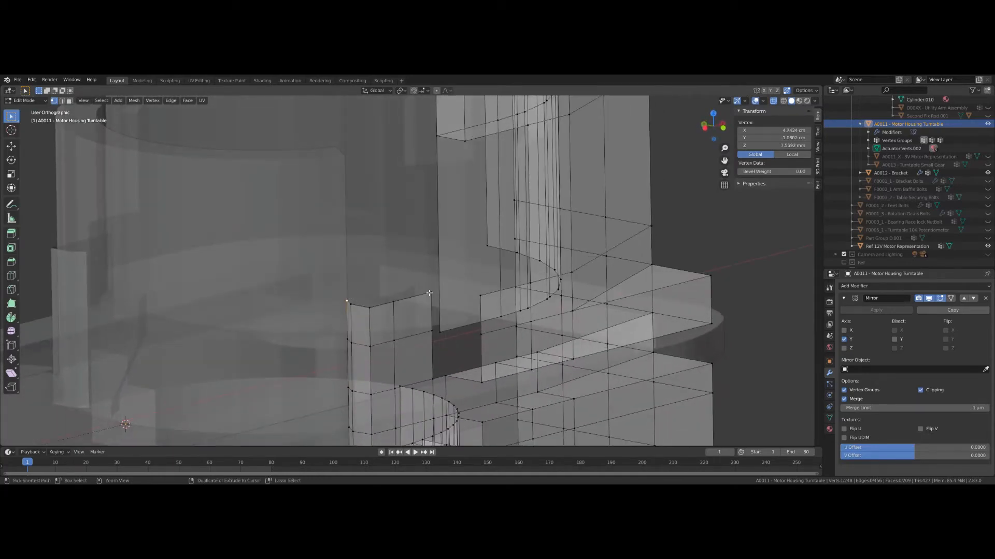
left_click(379, 224)
middle_click_drag(378, 226, 288, 341)
Step: Extrude the wall's outer corner vertex down along Z to the wall's bottom level and fill the wall's end face
scroll(332, 248, "up", 2)
left_click(288, 188)
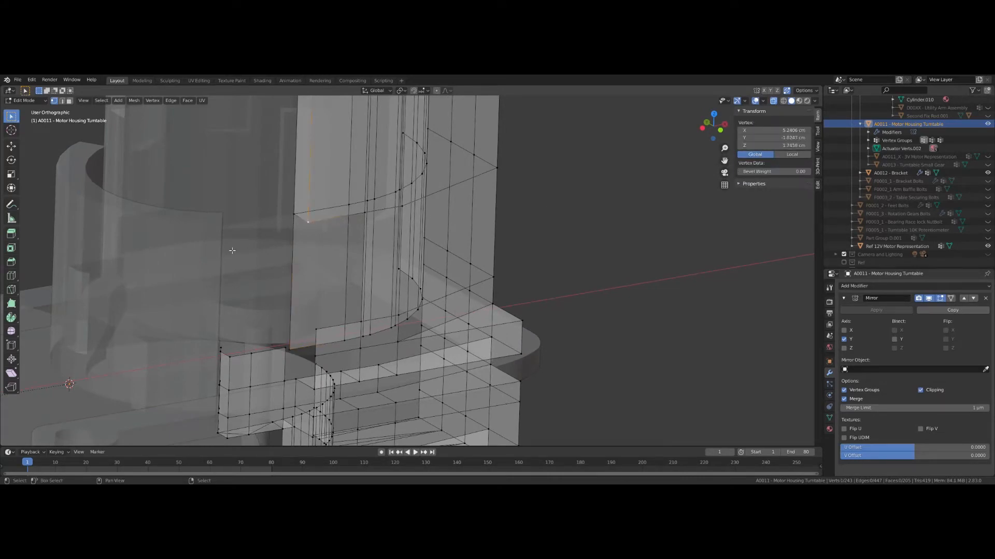
left_click(211, 356)
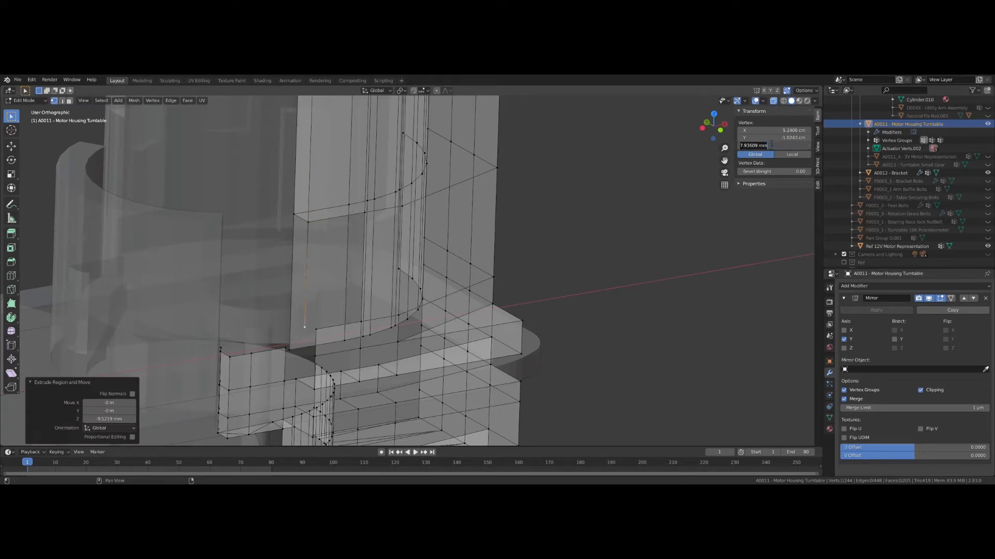
middle_click_drag(185, 404, 302, 347)
key("f")
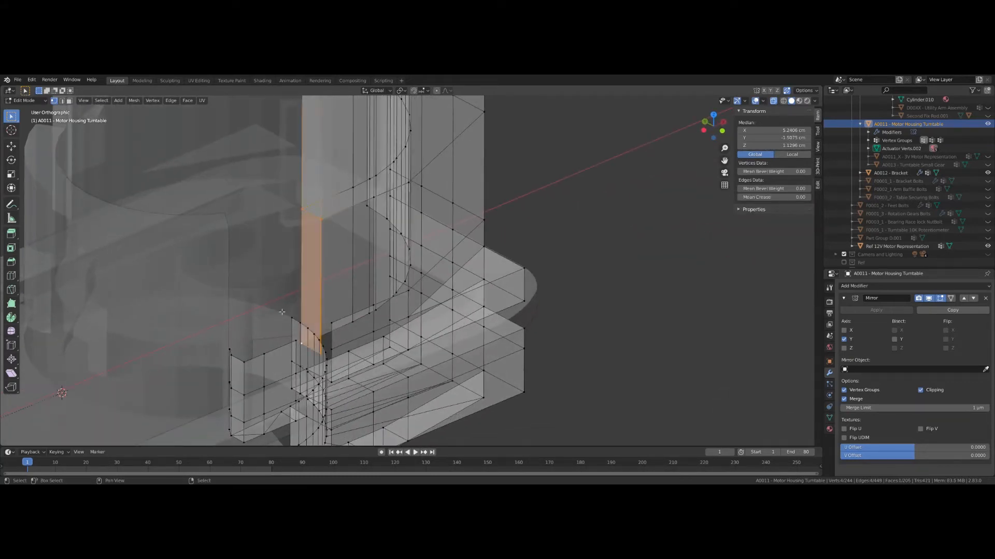
Step: Add a horizontal loop cut around the lower wall and set its Z to 7.5592 mm, copied from the adjacent wall vertex
middle_click_drag(279, 252, 222, 345)
key("KP_3")
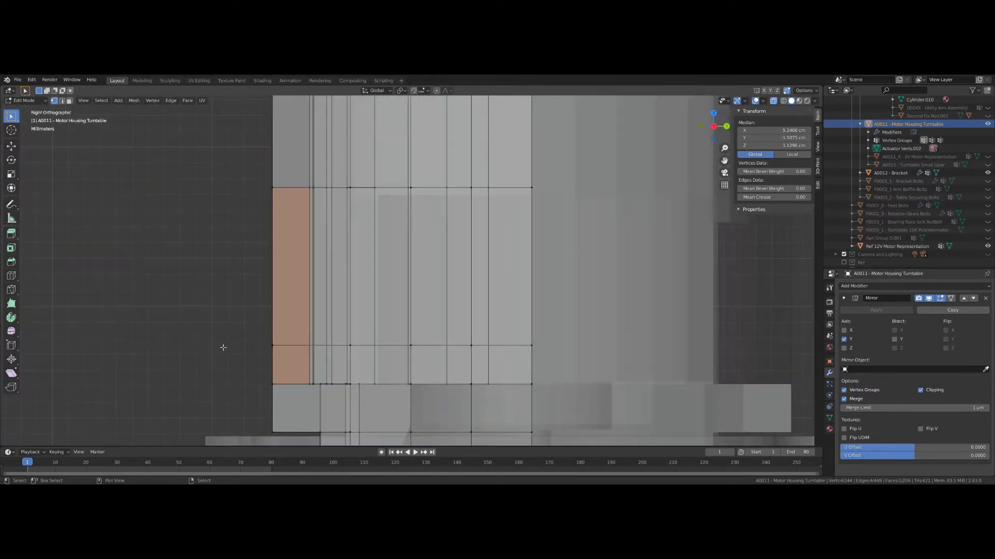
key("KP_4")
key("KP_3")
key("KP_4")
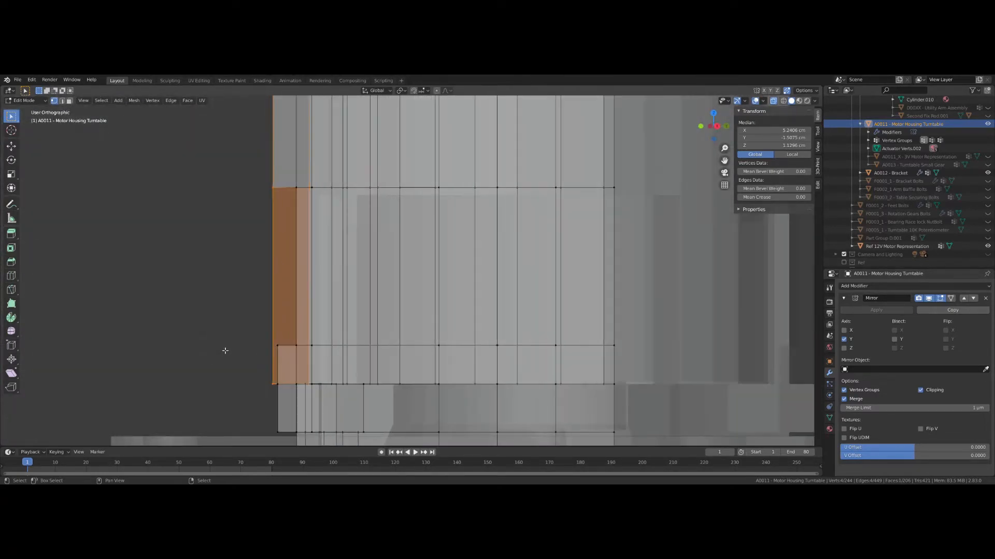
middle_click_drag(225, 350, 302, 325)
left_click(302, 326)
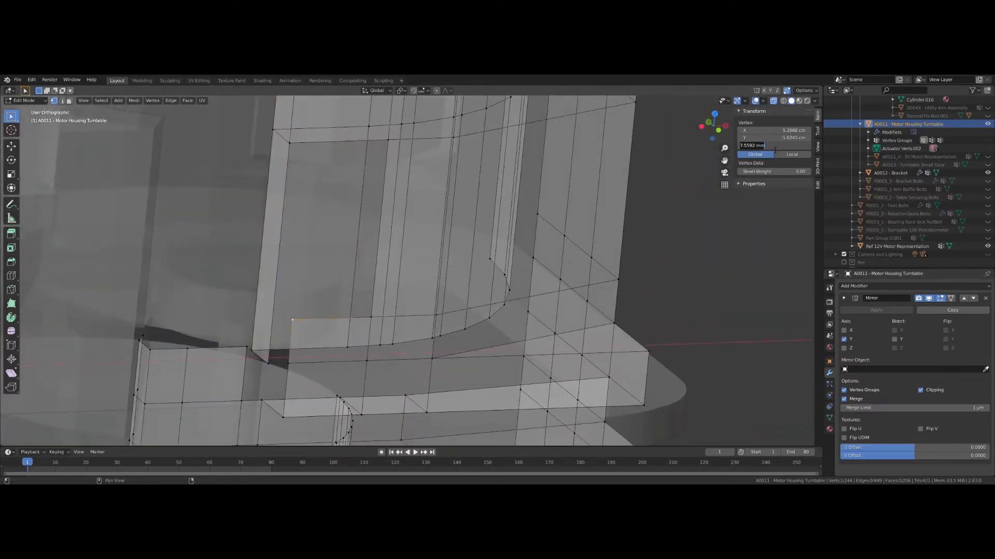
key("ctrl+r")
left_click(271, 271)
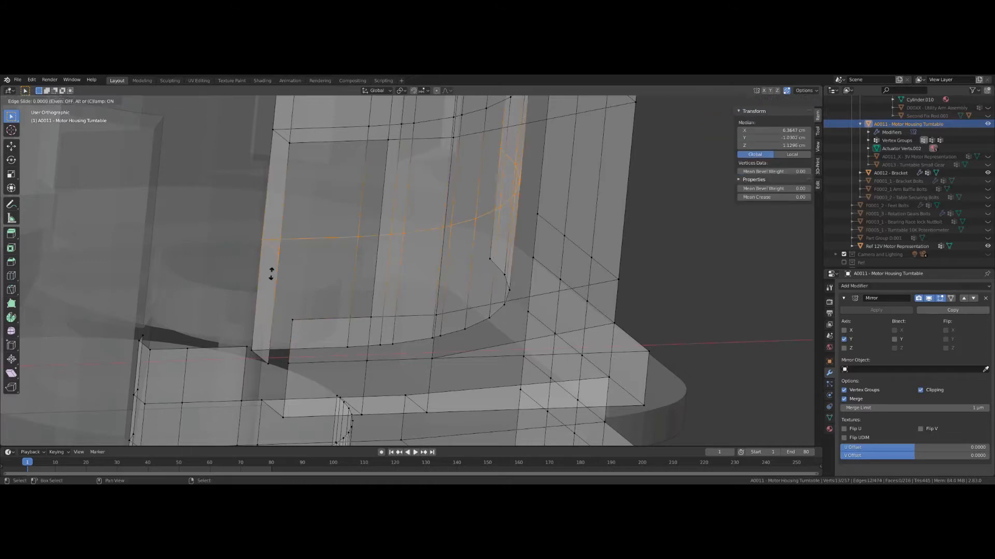
left_click(262, 318)
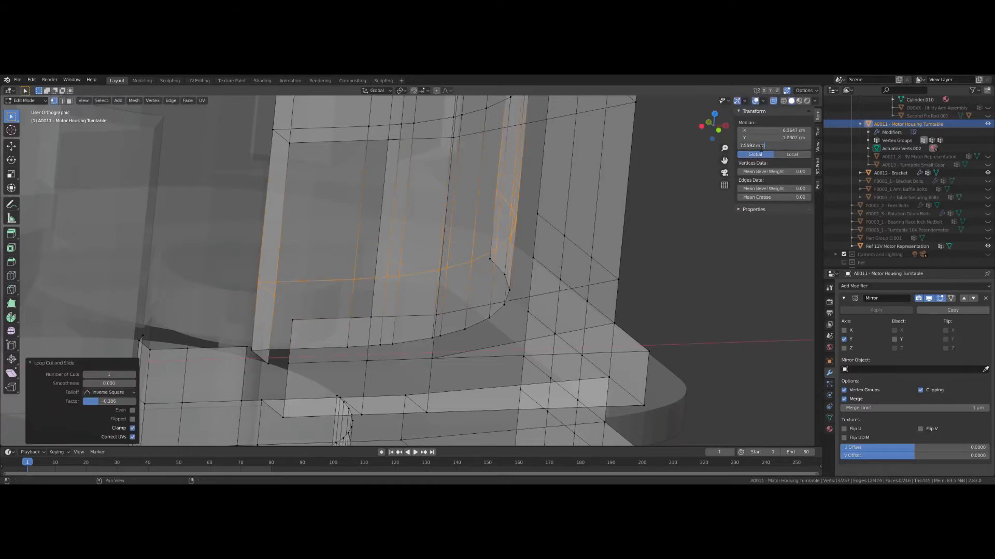
Step: Fill the open gaps at the wall's lower end by joining its corner vertices to the neighbouring vertices with faces
left_click(265, 323)
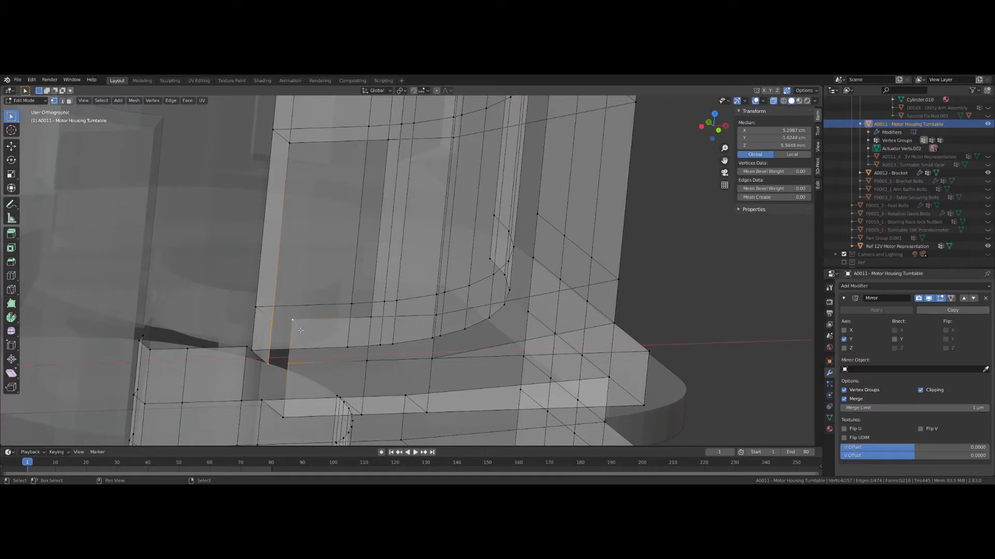
key("f")
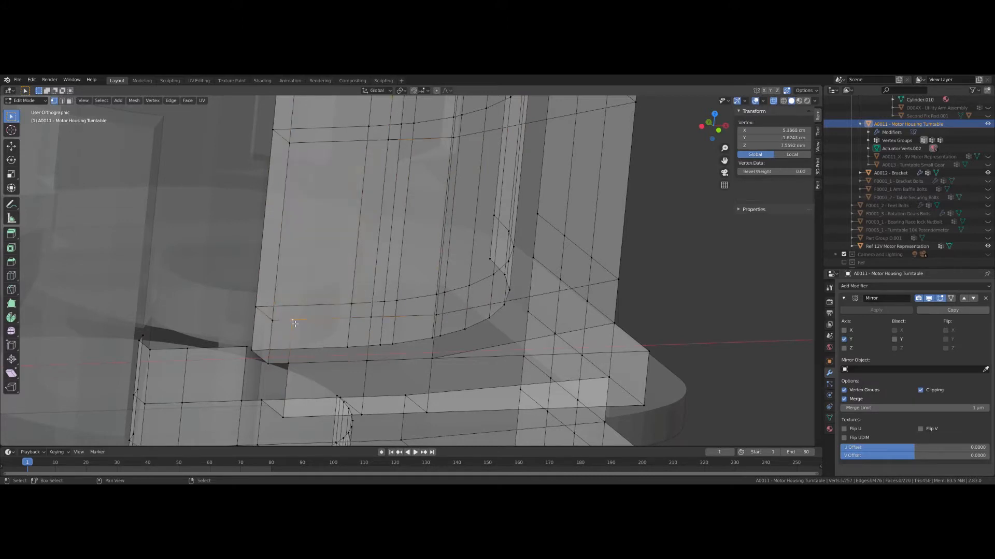
middle_click_drag(295, 324, 372, 164)
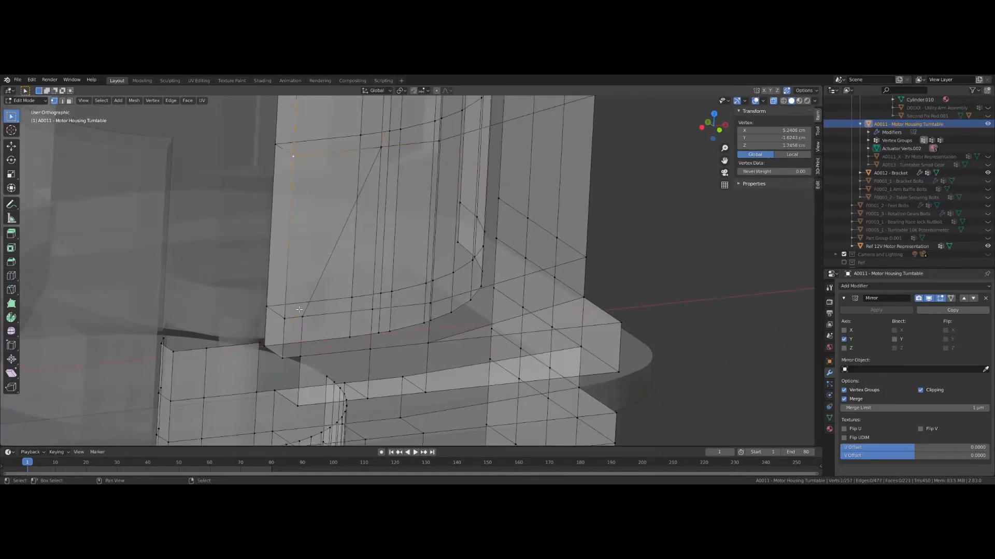
middle_click_drag(304, 320, 259, 373)
scroll(331, 342, "up", 4)
middle_click_drag(329, 340, 345, 398, "shift")
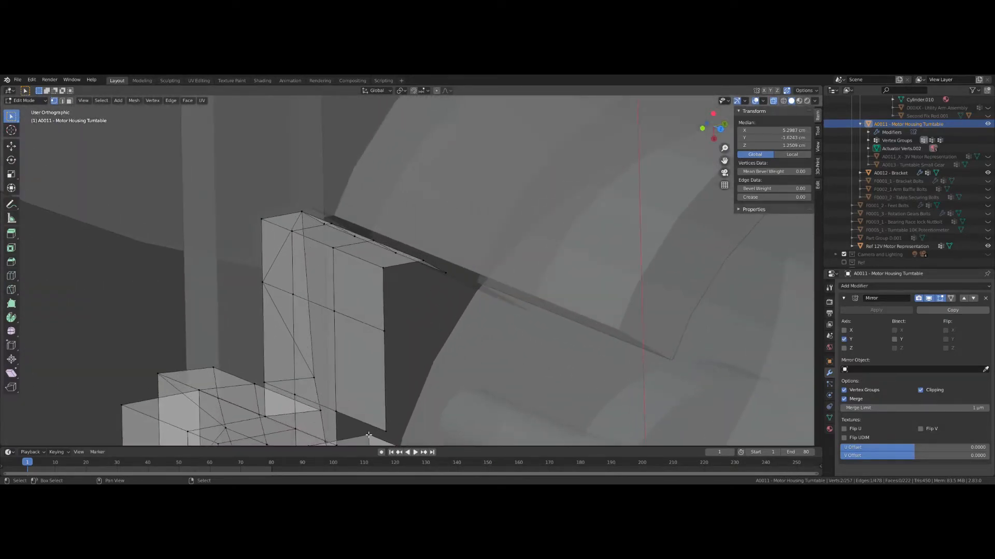
Step: Examine the fit between the 12V motor's underside and the top of the housing's end block and wall
middle_click_drag(391, 425, 230, 416)
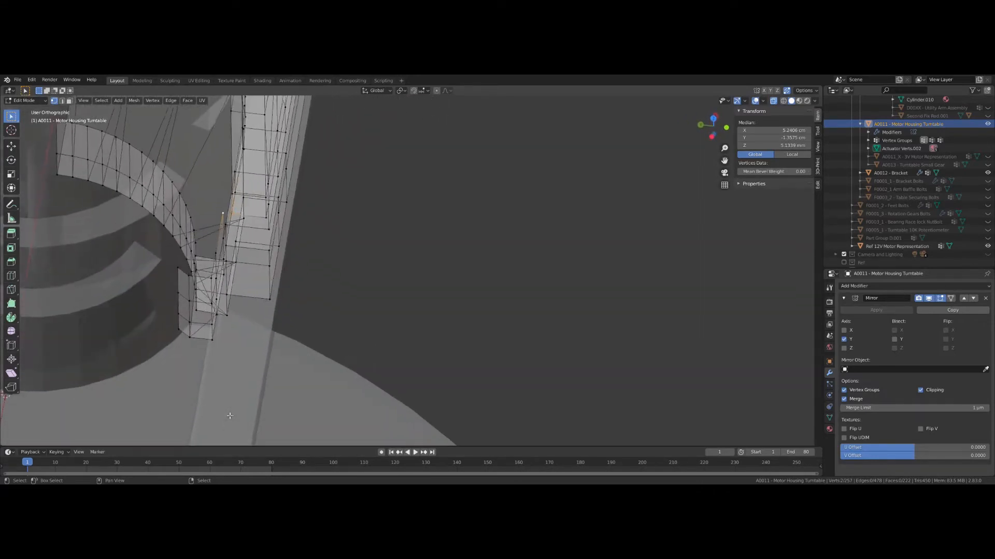
middle_click_drag(167, 309, 126, 292)
mouse_move(100, 298)
middle_mouse_down()
mouse_move(81, 309)
mouse_move(120, 294)
middle_mouse_up()
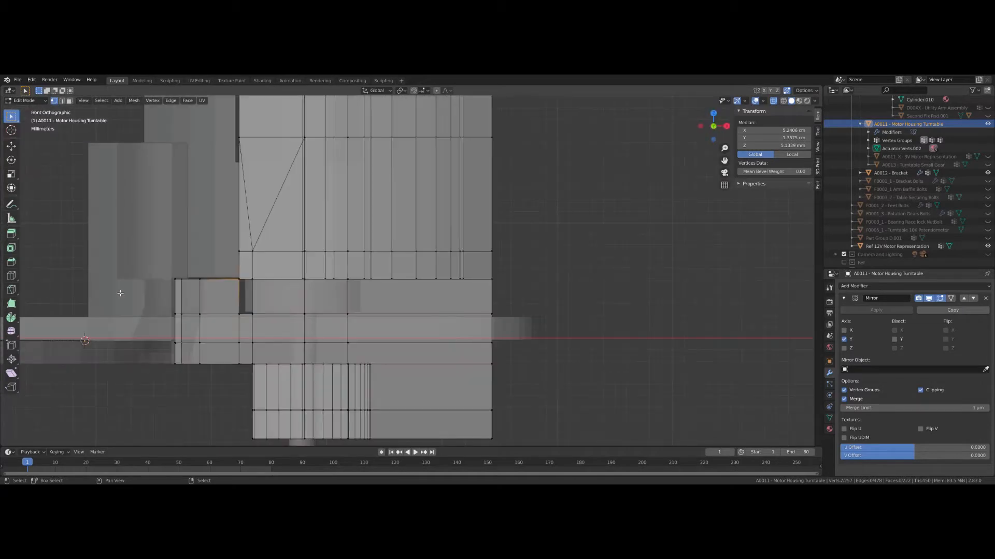
scroll(121, 293, "up", 5)
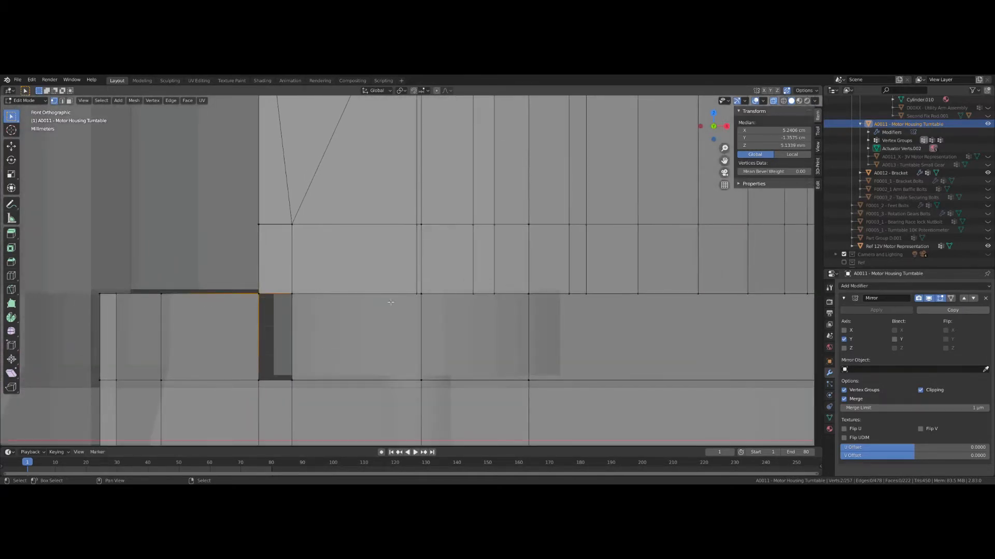
key("alt+z")
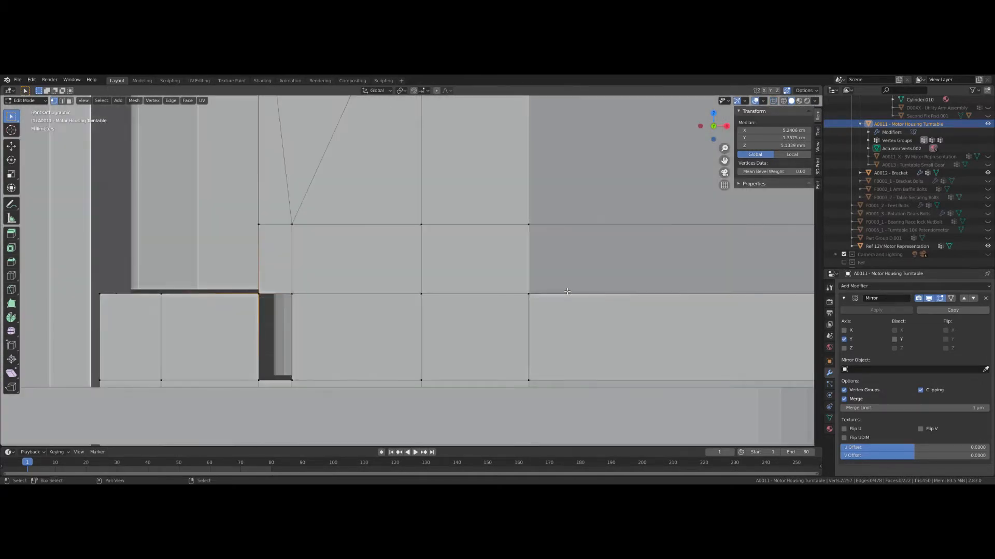
key("alt+z")
scroll(314, 282, "down", 3)
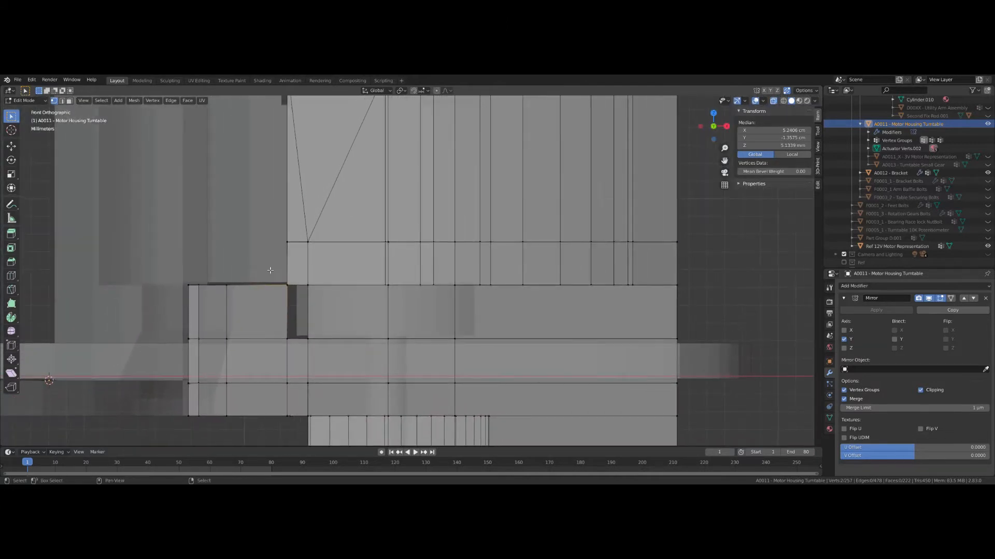
key("Tab")
left_click(246, 256)
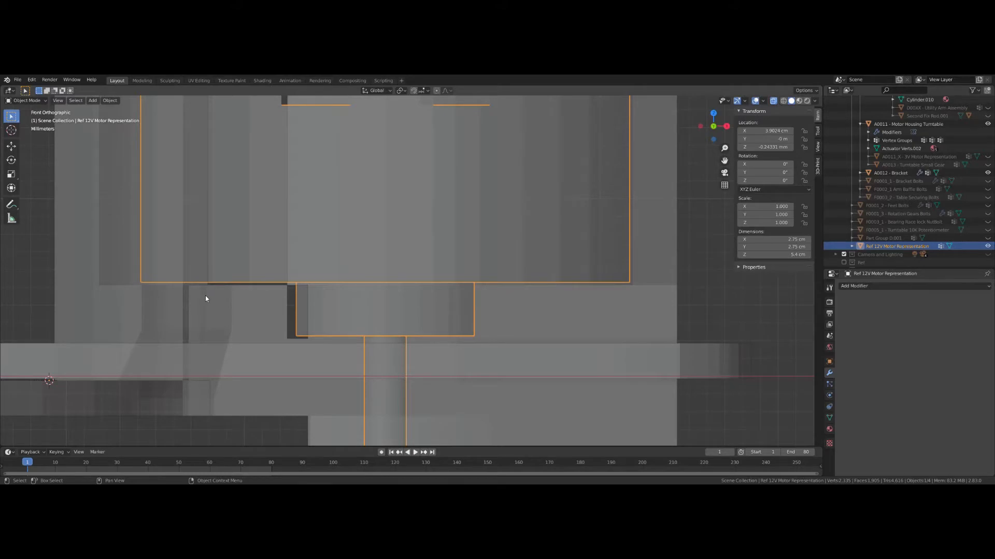
key("Tab")
middle_click_drag(216, 295, 195, 353)
scroll(195, 354, "down", 3)
scroll(195, 353, "up", 6)
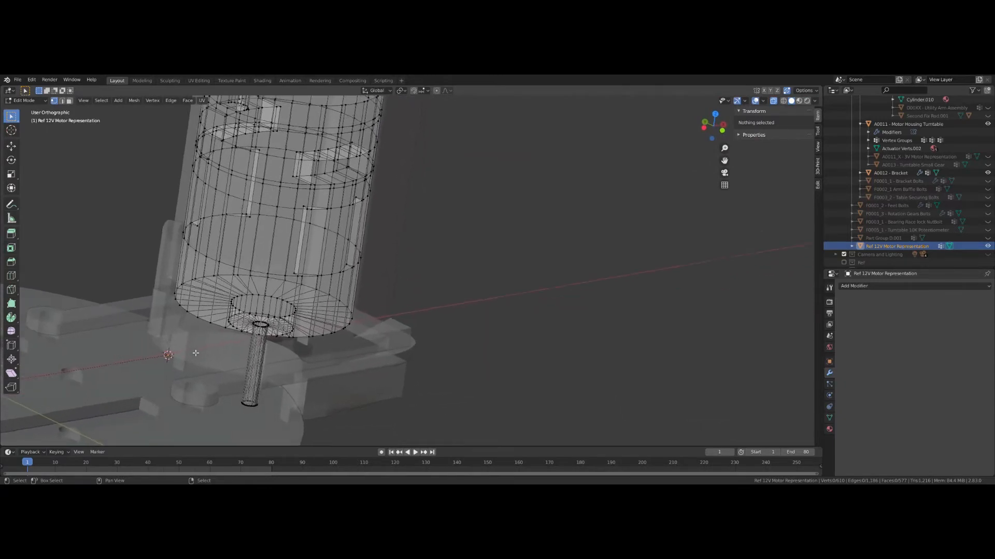
key("Tab")
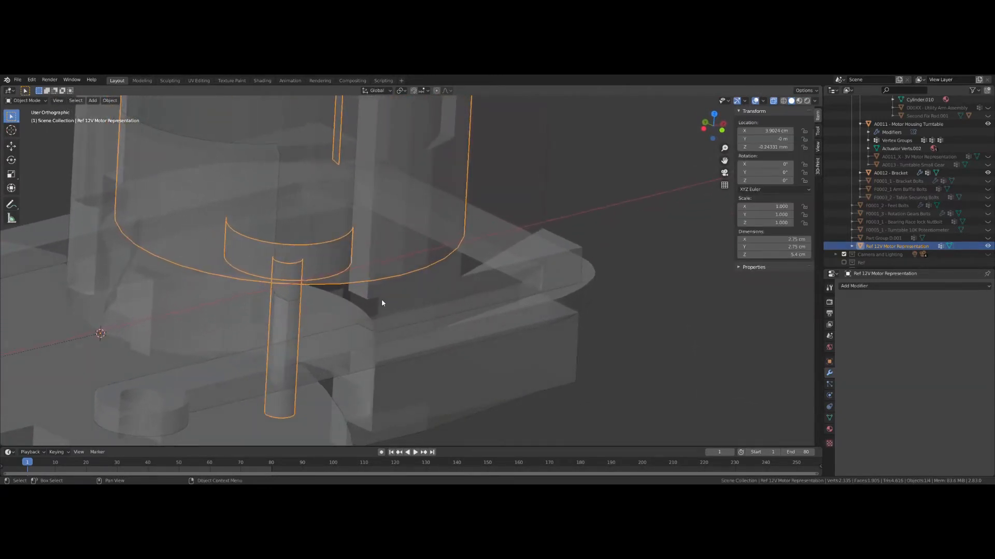
Step: In the motor housing's mesh, extrude a chain of vertices from the end block's upper corner around the motor recess curve and join it to the wall
left_click(382, 304)
key("Tab")
scroll(382, 304, "up", 3)
middle_click_drag(382, 304, 224, 293)
left_click(377, 314)
left_click(270, 321)
key("KP_7")
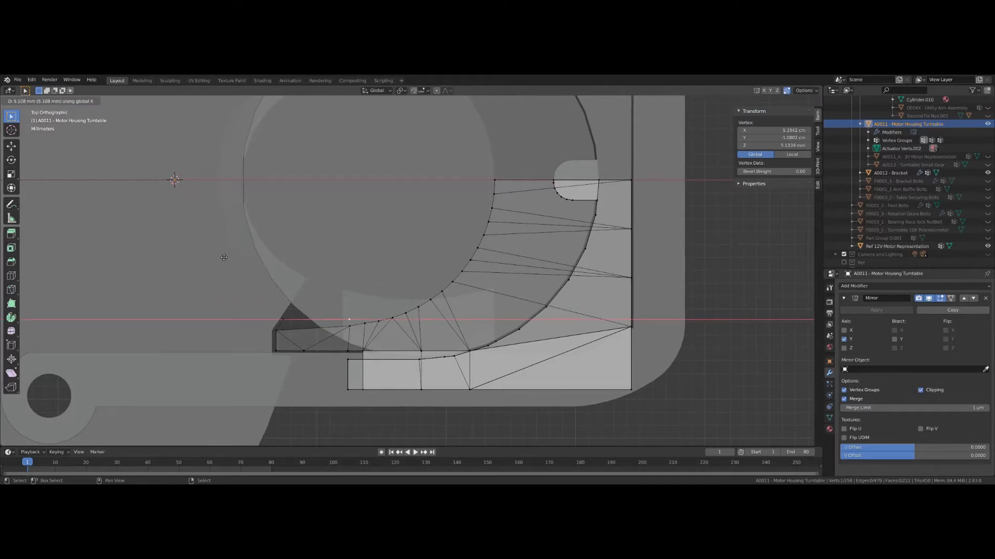
left_click(224, 258)
middle_click_drag(224, 258, 311, 304)
key("KP_7")
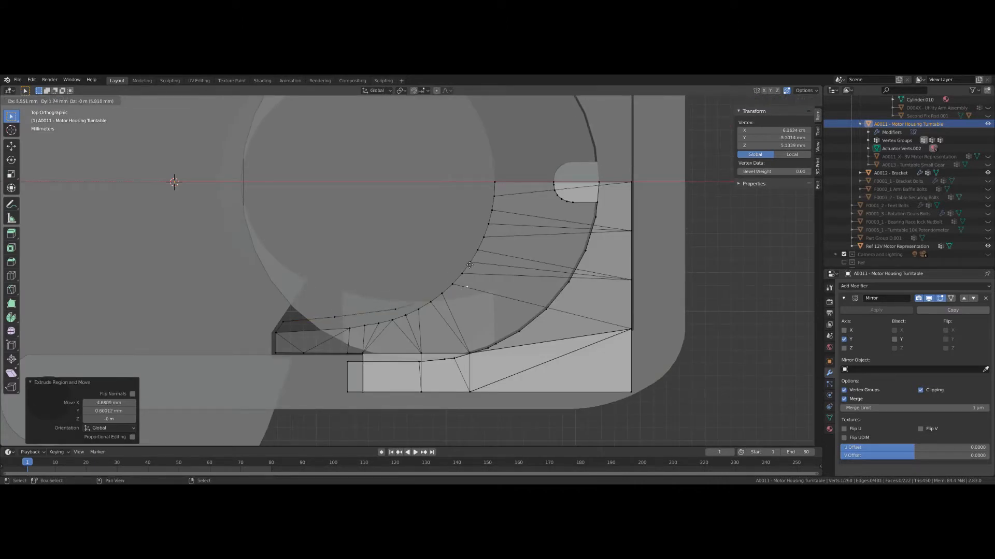
middle_click_drag(541, 212, 546, 322)
left_click(594, 209, "shift")
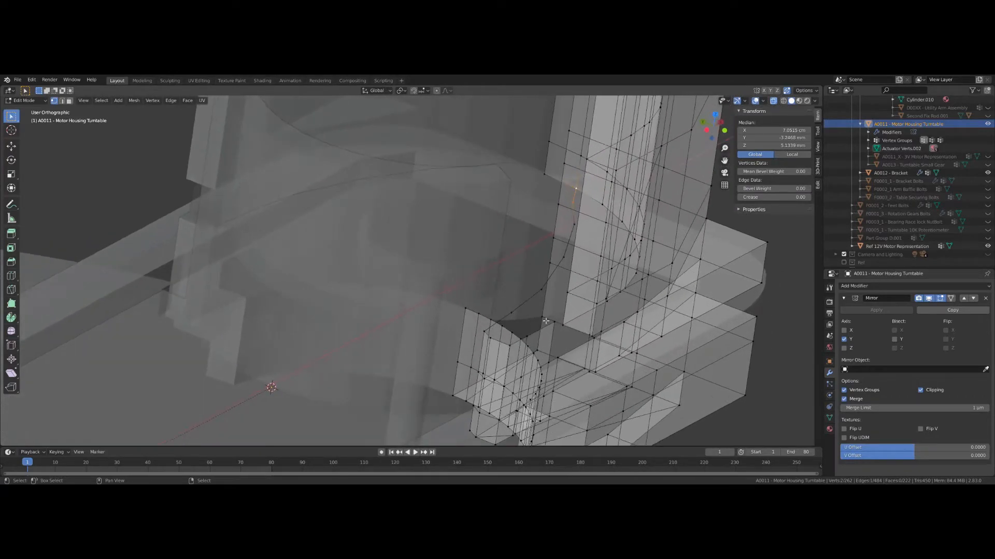
Step: Select the closed outline running along the new curve, end block and wall bottom, and fill it with a horizontal face
left_click(566, 329, "ctrl")
left_click(565, 327)
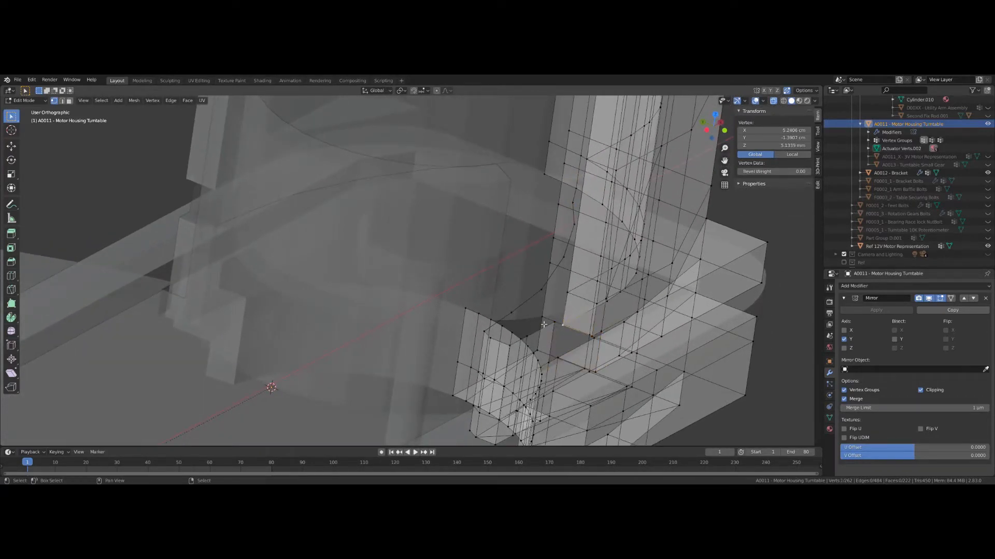
left_click(541, 291, "ctrl")
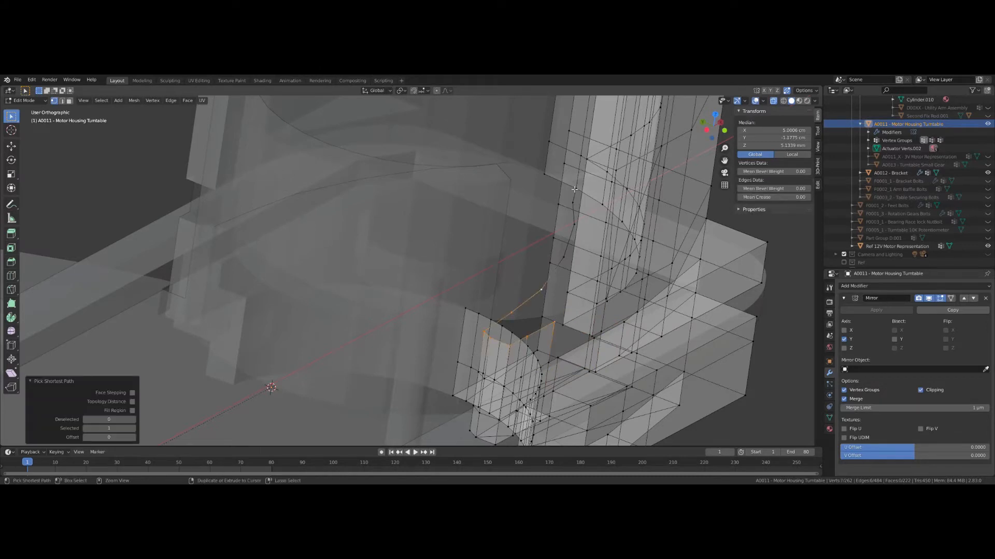
middle_click_drag(565, 310, 557, 317)
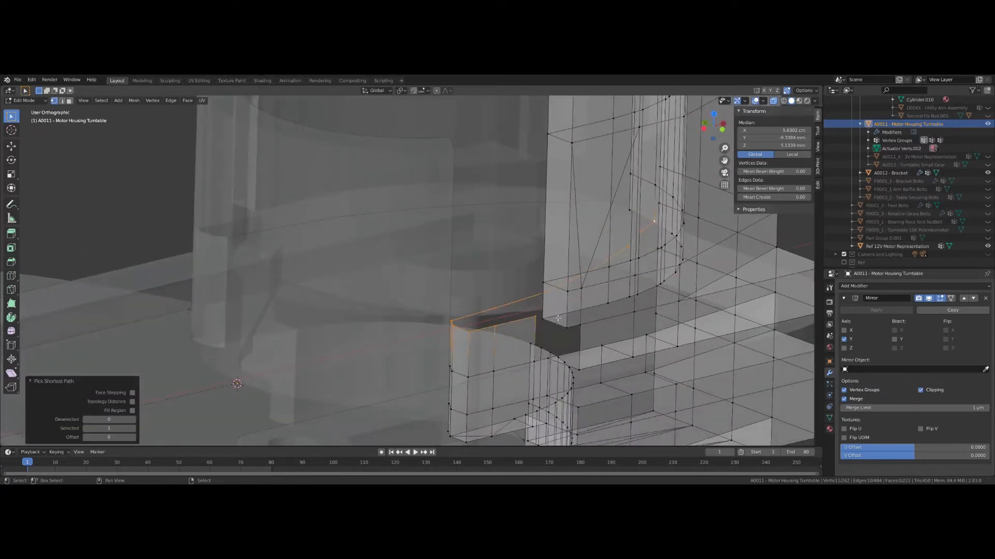
key("f")
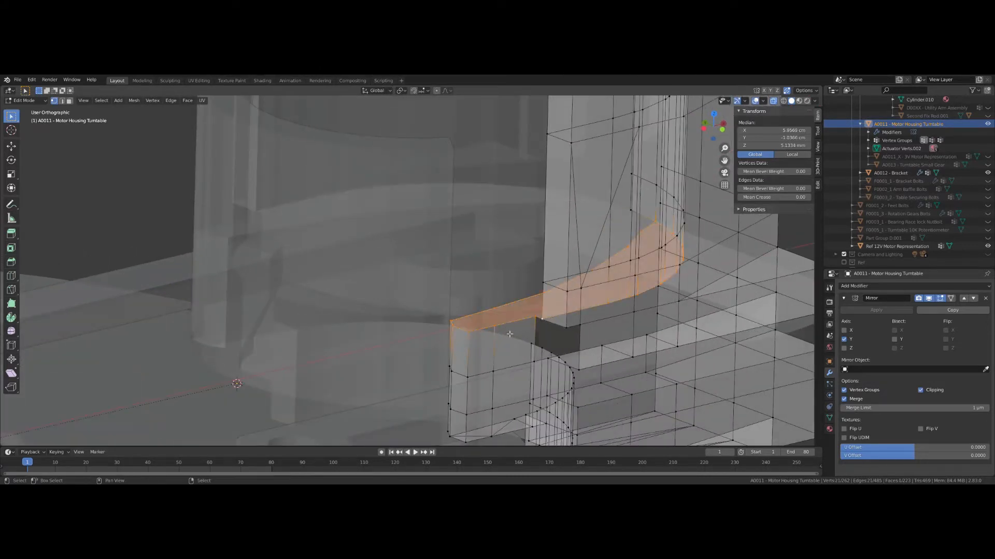
Step: Select the vertices along the inner curved edge of the new horizontal face
middle_click_drag(540, 317, 344, 160)
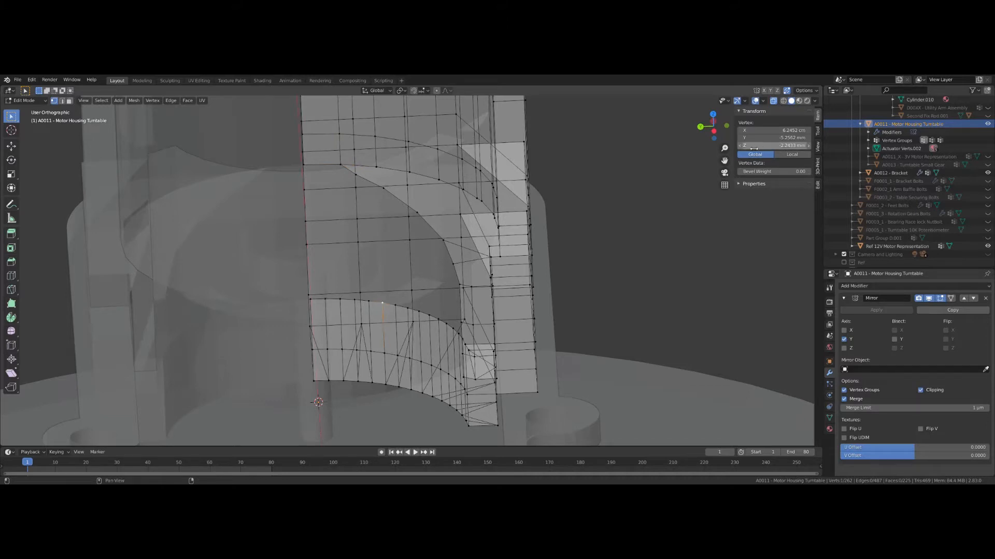
left_click(458, 286, "ctrl")
middle_click_drag(458, 286, 484, 270)
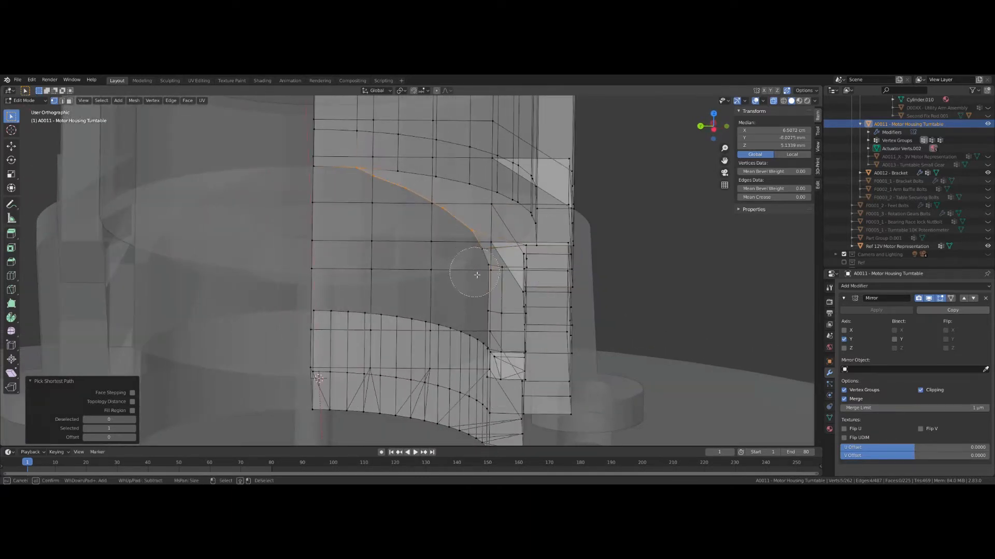
Step: Extrude the housing's curved inner edge path down to Z -2.2433 mm and close the wall with a face at the mirror centreline
right_click(441, 269)
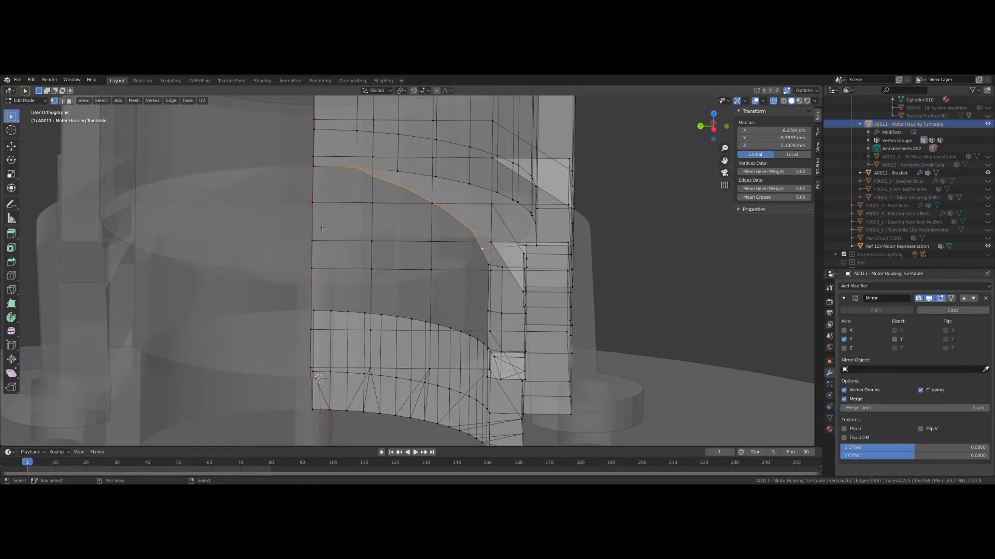
left_click(322, 291)
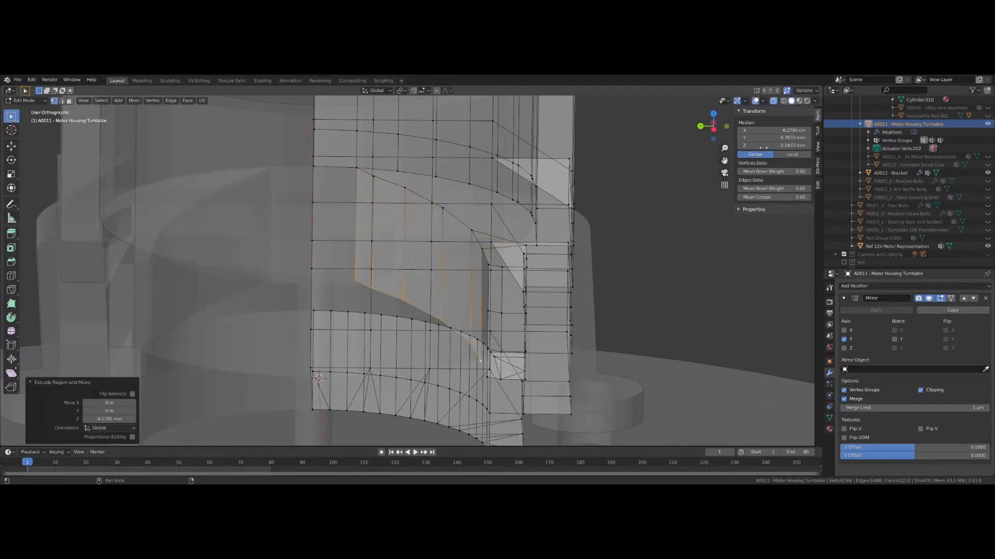
middle_click_drag(415, 267, 292, 270)
left_click(344, 284)
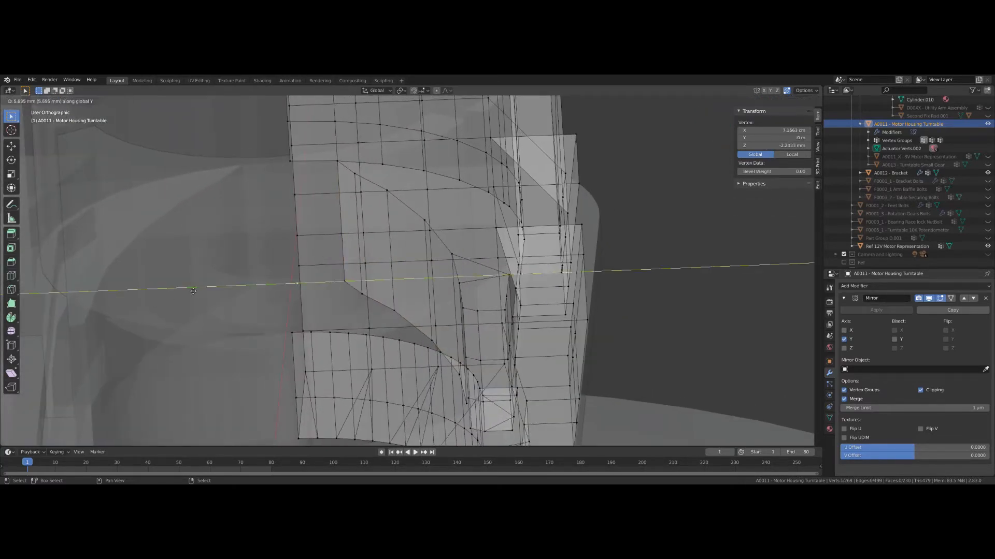
left_click(197, 287)
key("f")
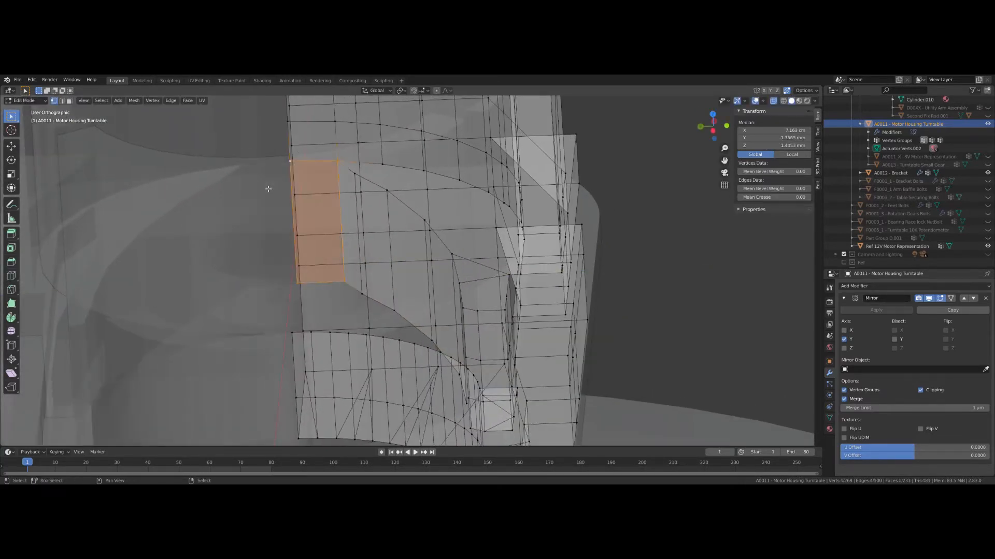
Step: Fill the narrow vertical gap at the curved wall's outer end with a face
middle_click_drag(280, 311, 466, 378)
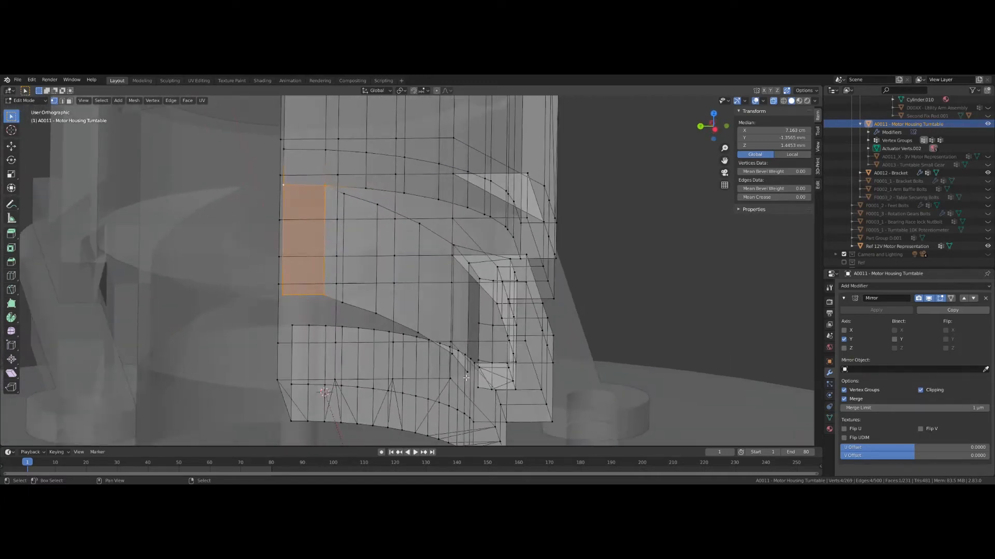
left_click(479, 389, "ctrl")
key("f")
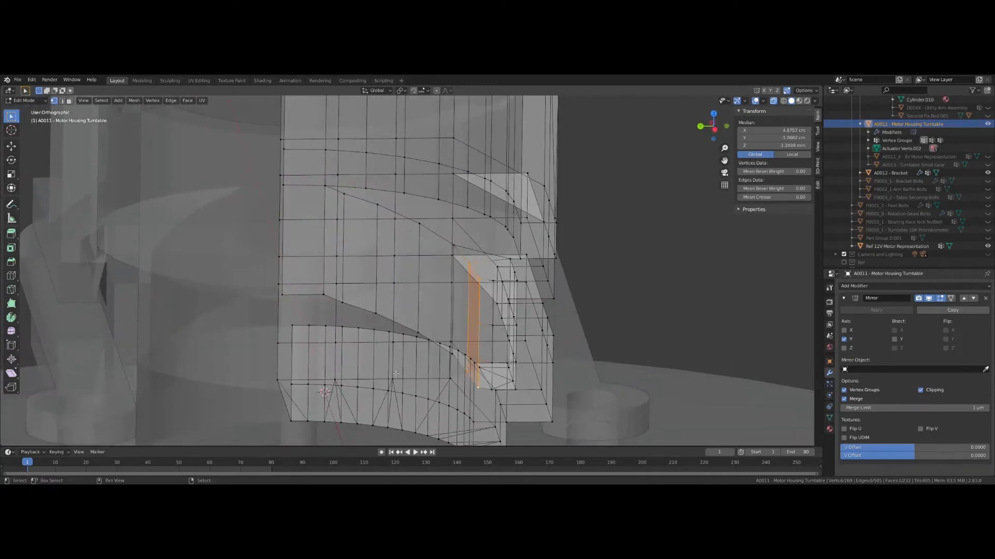
Step: Extrude the short edge at the wall's corner down to Z 2.1067 mm and fill the adjoining faces beneath it
middle_click_drag(407, 357, 361, 298)
scroll(352, 259, "up", 4)
scroll(353, 259, "up", 3)
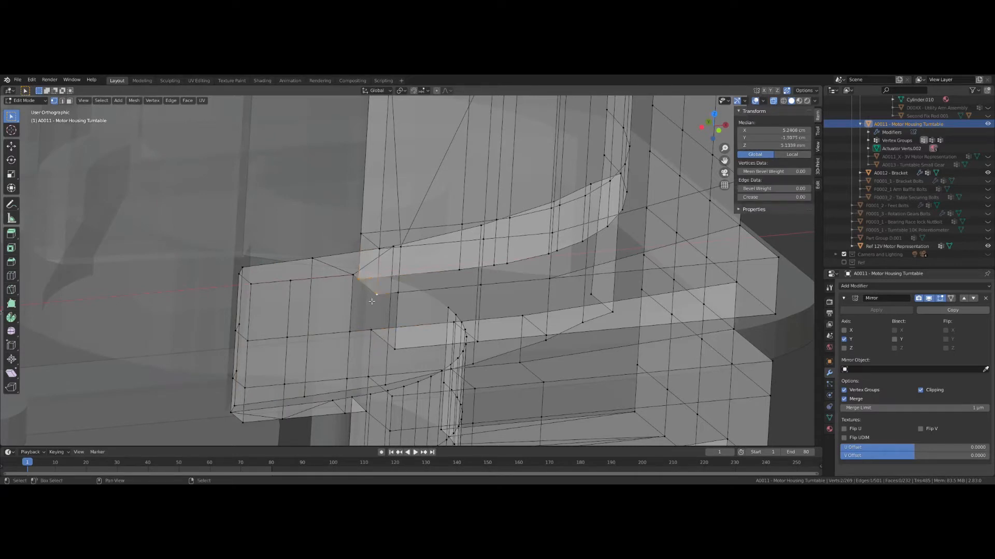
left_click(375, 339)
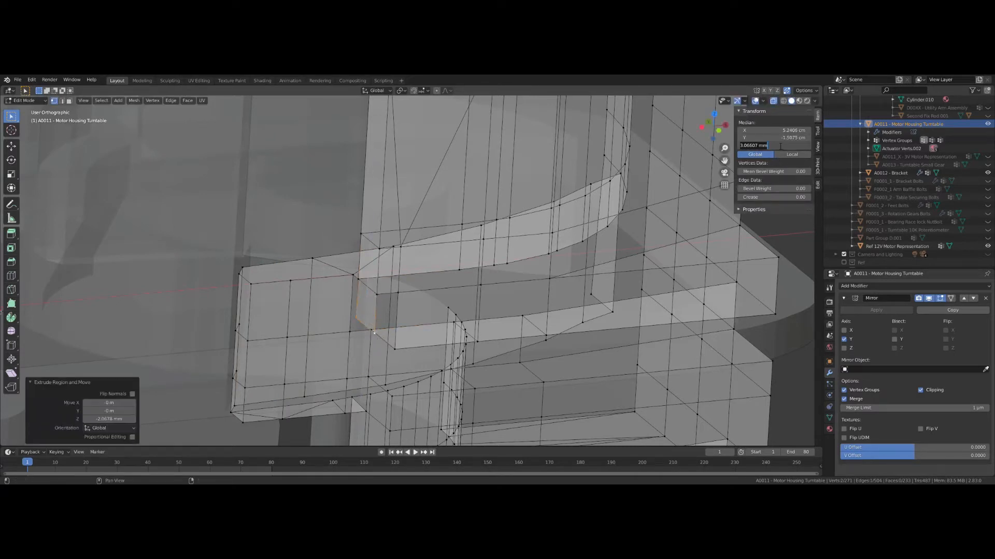
left_click(348, 335)
left_click(354, 340, "ctrl")
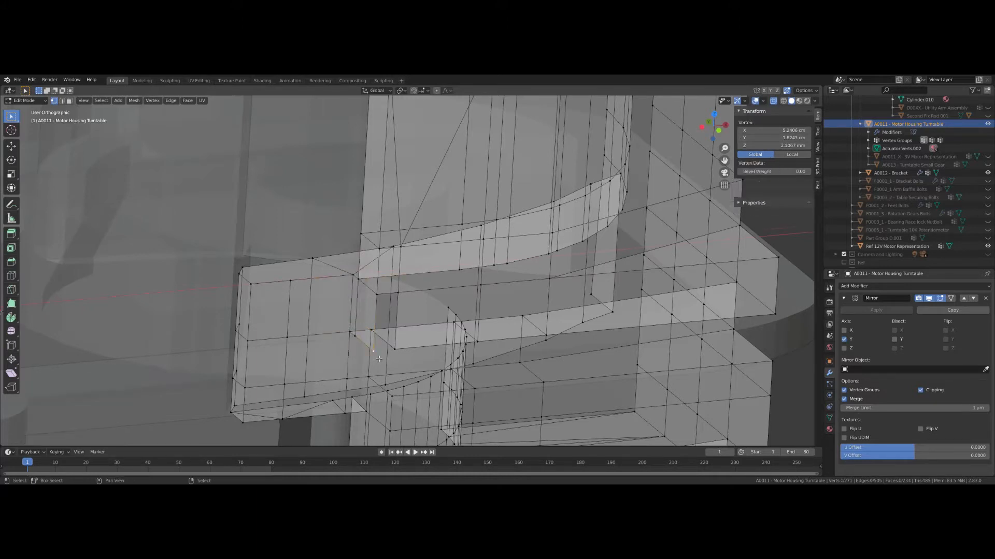
left_click(400, 361, "ctrl")
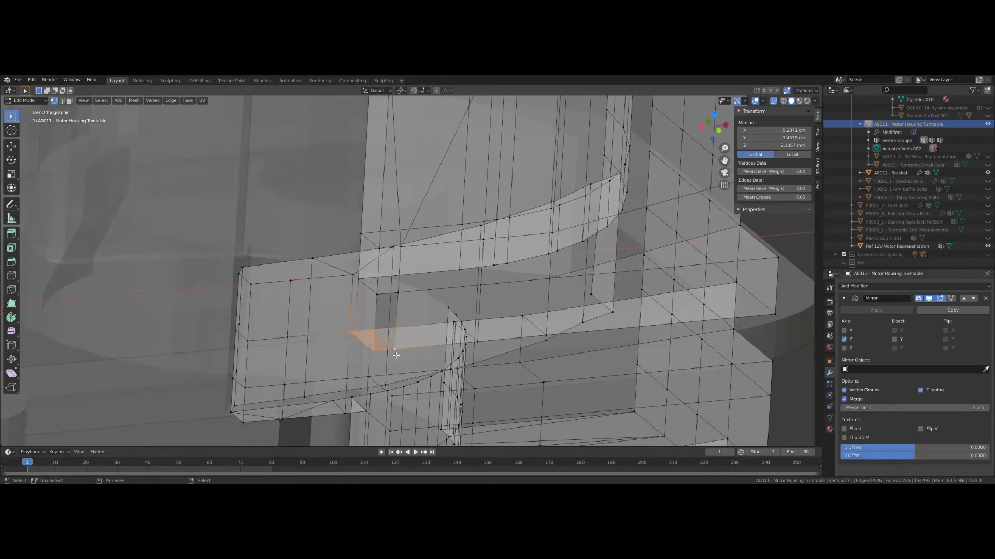
Step: Turn off X-ray and add a horizontal loop cut across the tall housing wall, above the existing horizontal edge
middle_click_drag(353, 357, 362, 225)
scroll(369, 354, "down", 2)
key("alt+z")
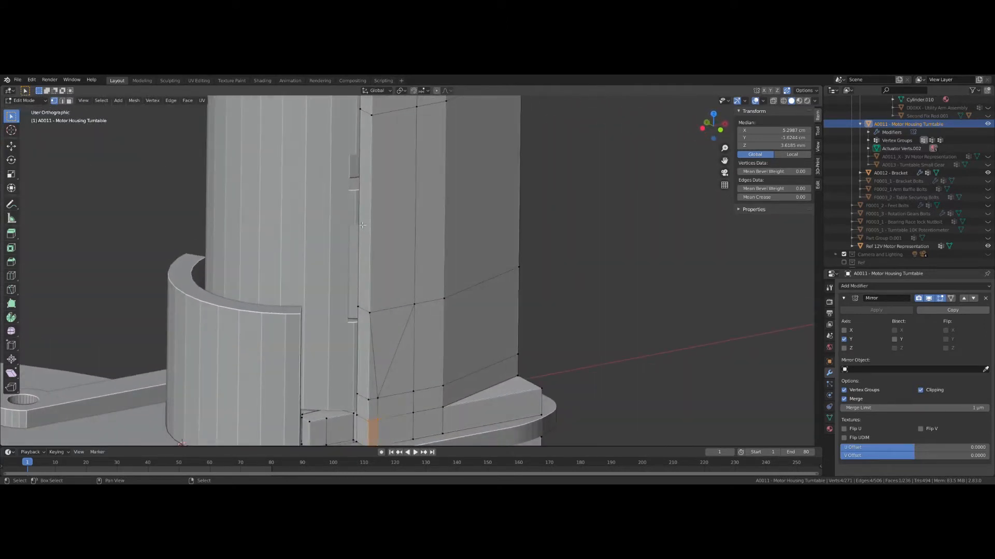
left_click(363, 225)
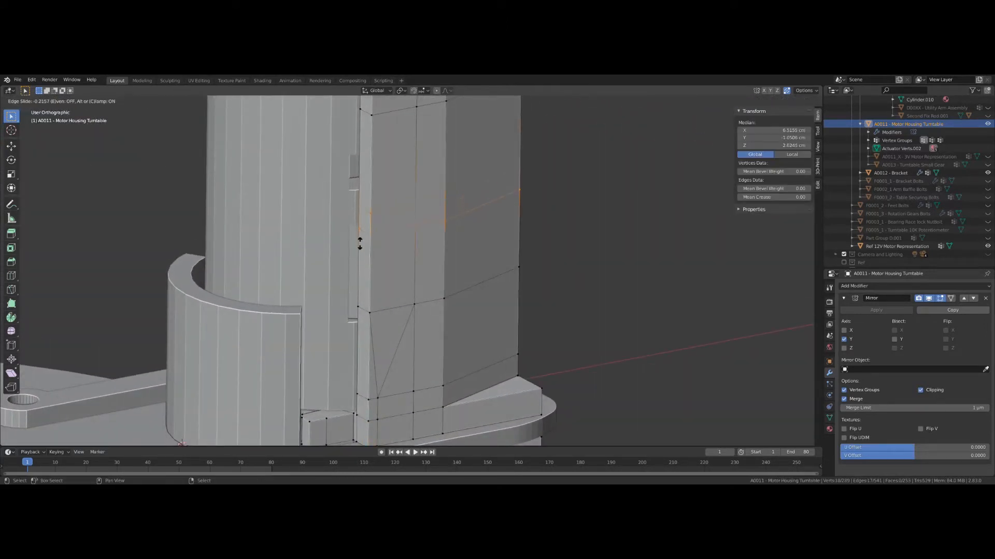
left_click(359, 239)
Step: Delete the edges and faces at the wall's front corner between the two horizontal loops to open a notch
middle_click_drag(360, 239, 354, 274)
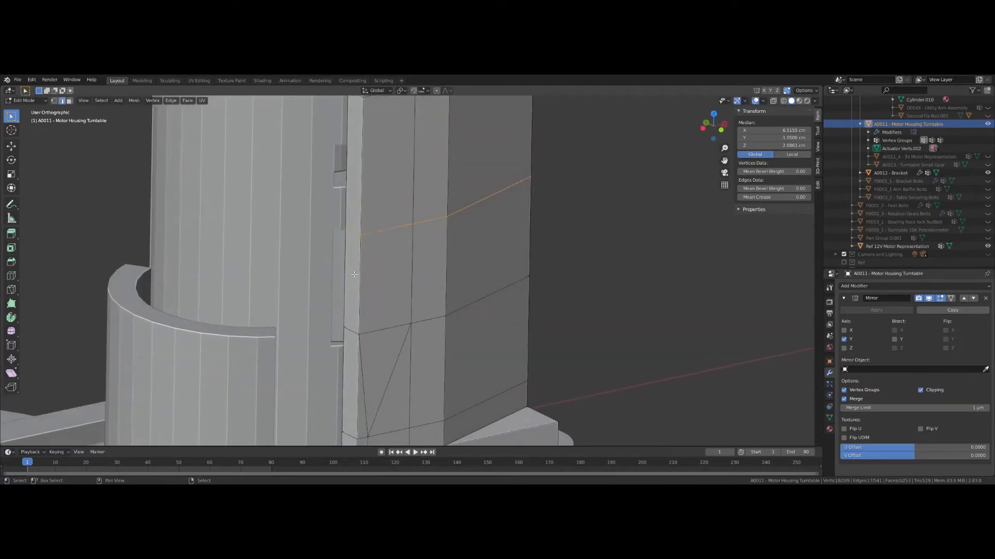
key("x")
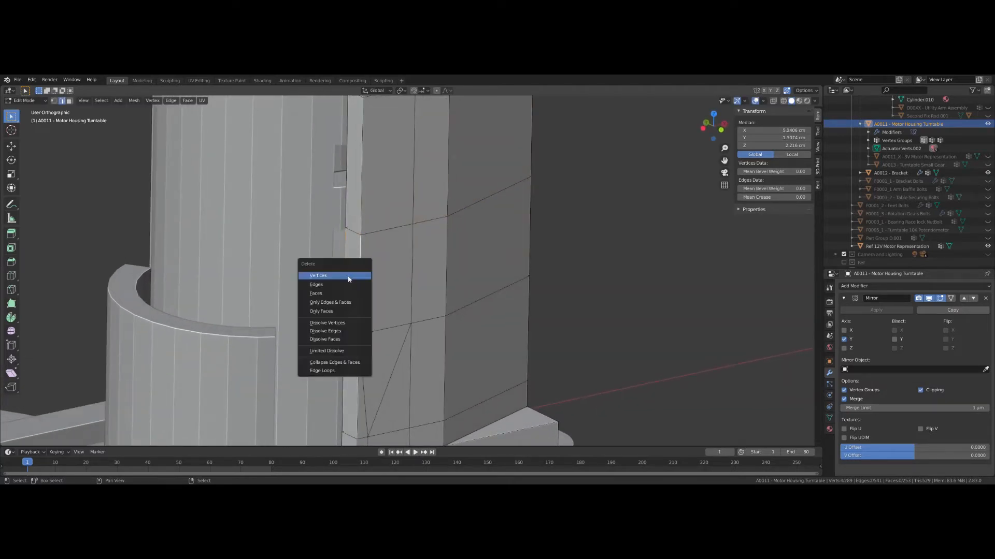
left_click(334, 302)
Step: Fill the notch's lower ledge with a face between its inner and outer edges
scroll(394, 344, "up", 5)
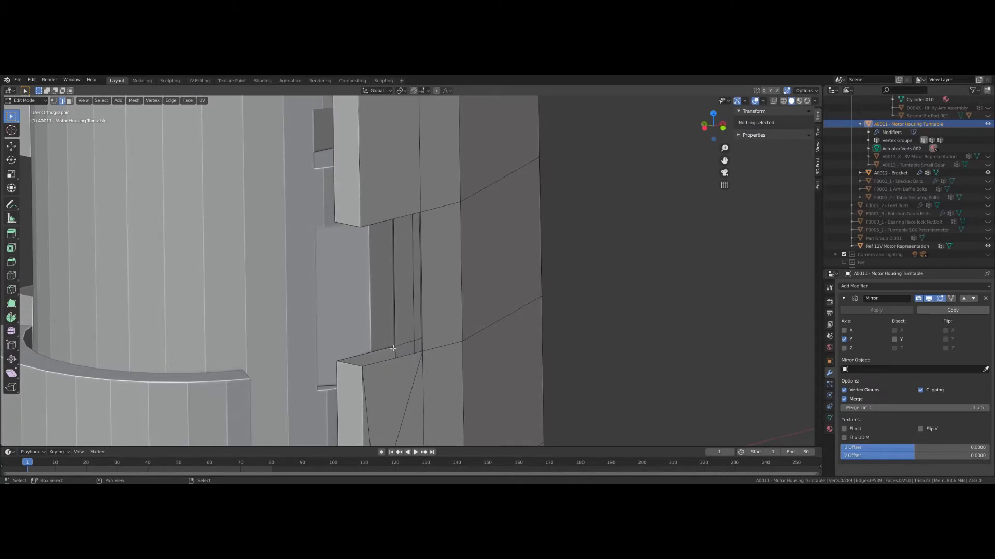
left_click(397, 359, "ctrl")
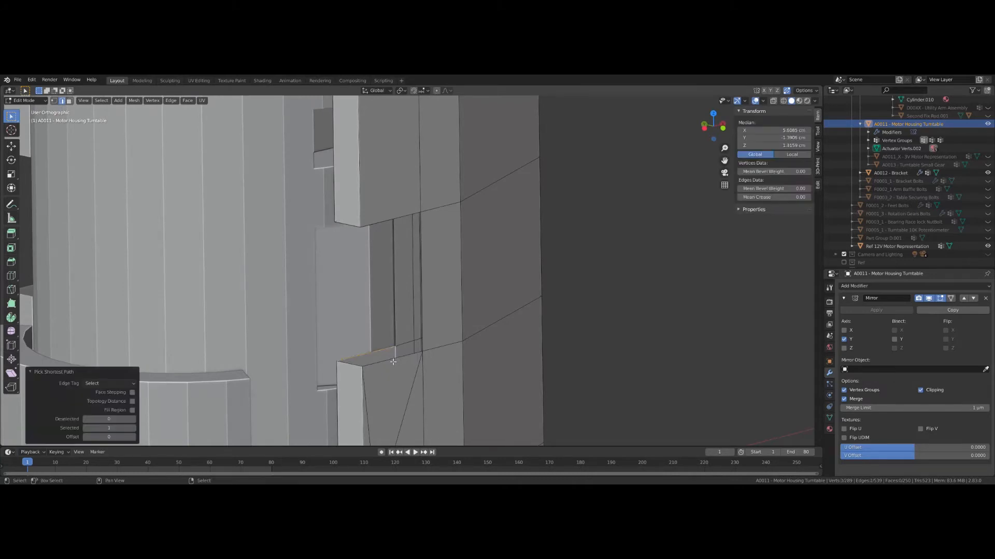
left_click(393, 361)
left_click(384, 350, "ctrl")
key("f")
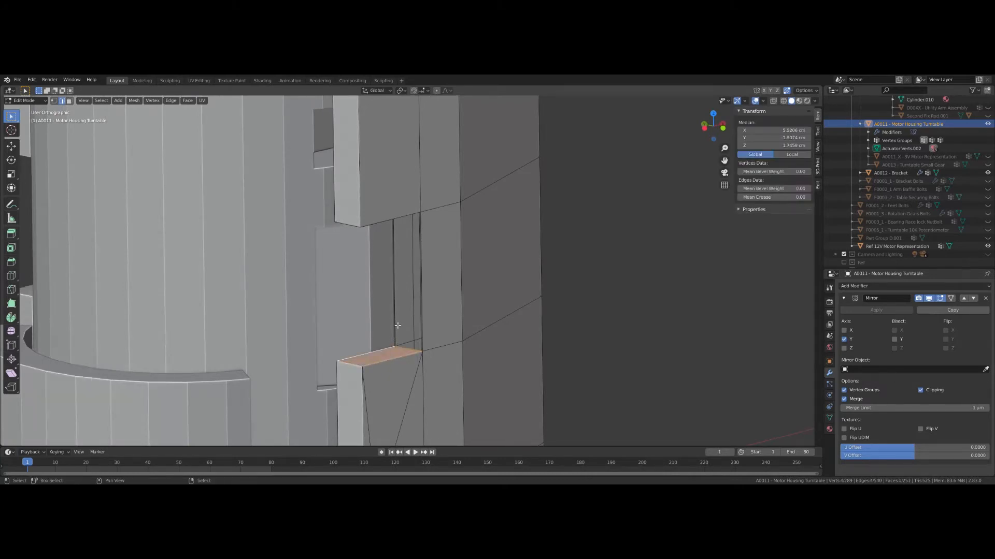
Step: Fill the notch's upper face and its inner side face to close the cut-out
middle_click_drag(361, 219, 338, 285)
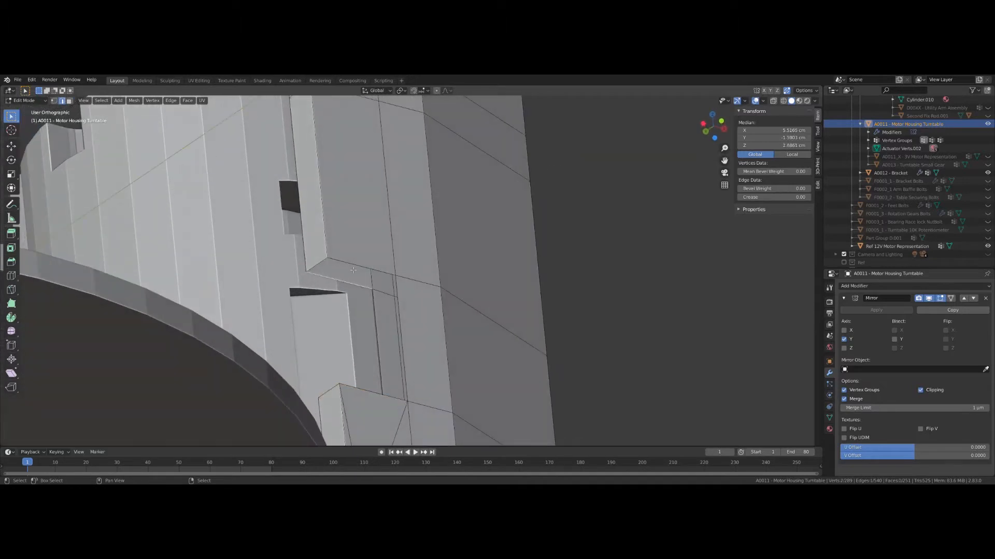
left_click(354, 267, "ctrl")
key("f")
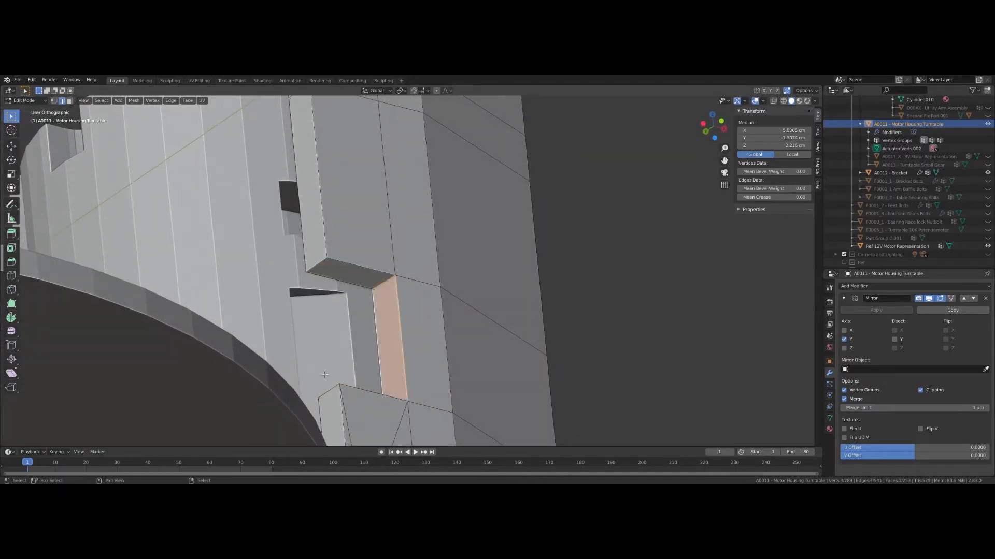
Step: Select the strip of faces along the curved wall on the housing's underside and delete its vertices
middle_click_drag(325, 374, 347, 278)
scroll(348, 390, "down", 3)
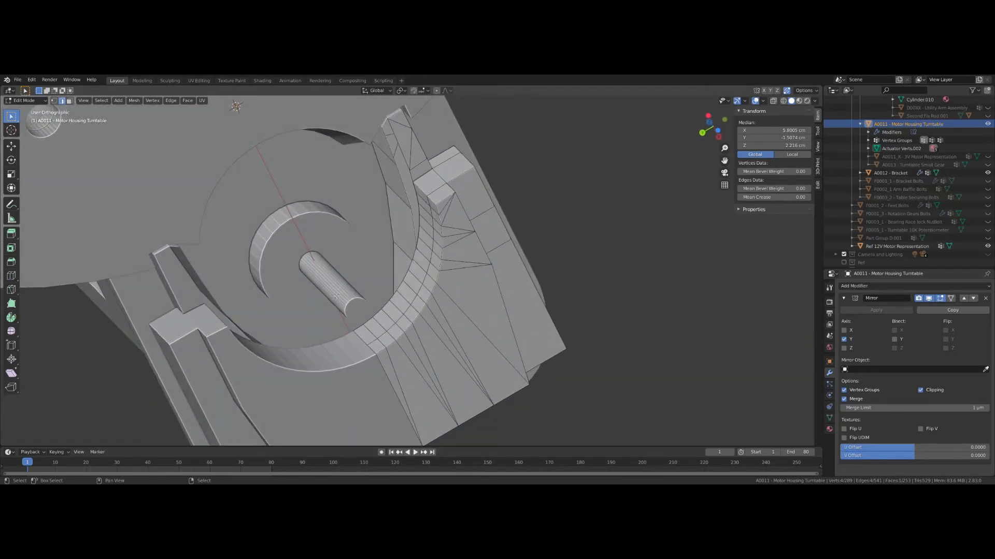
left_click(419, 198, "ctrl")
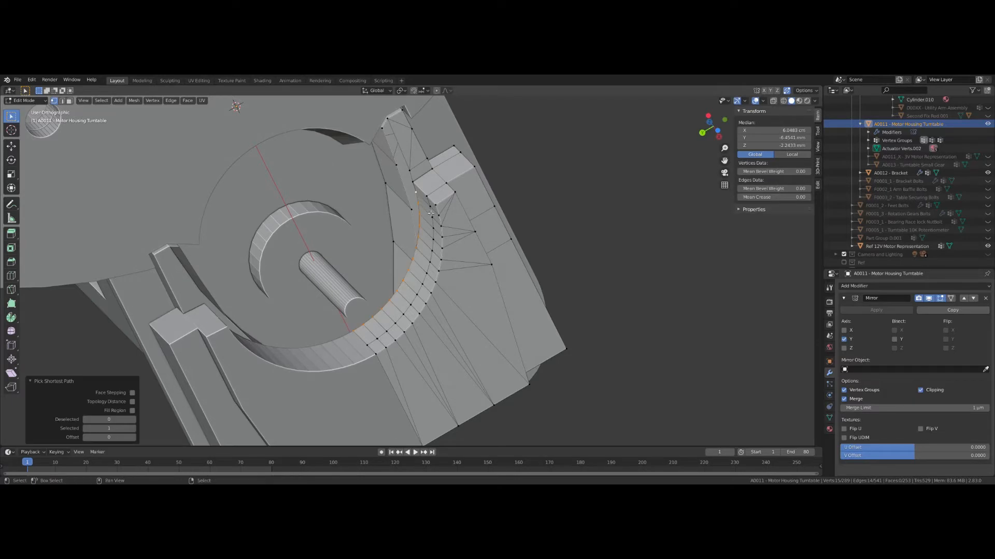
left_click(366, 356, "shift")
left_click(433, 218, "ctrl")
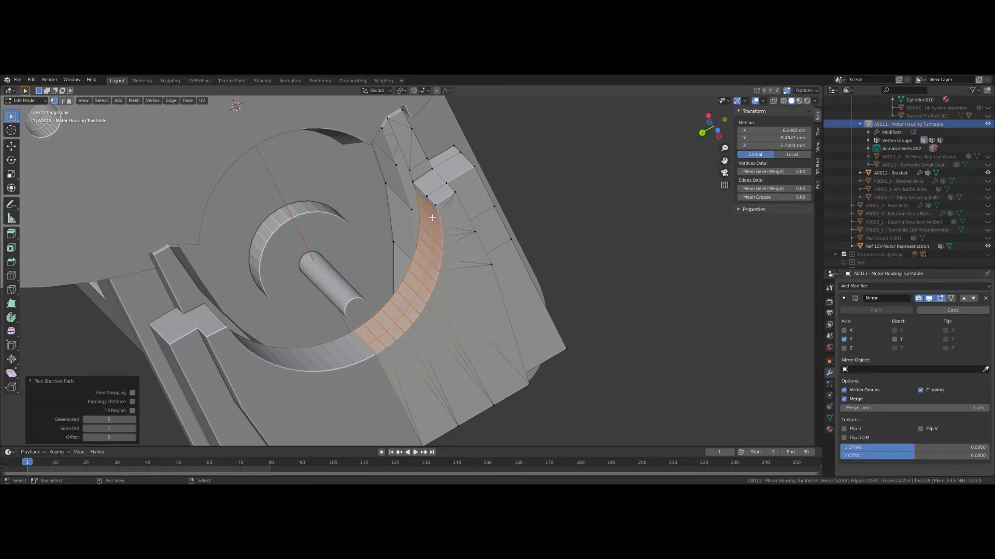
key("x")
left_click(403, 188)
Step: Examine the vertices around the opened curved wall near the mirror centreline and check their coordinates
middle_click_drag(399, 197, 394, 338)
left_click(243, 194)
scroll(362, 255, "up", 4)
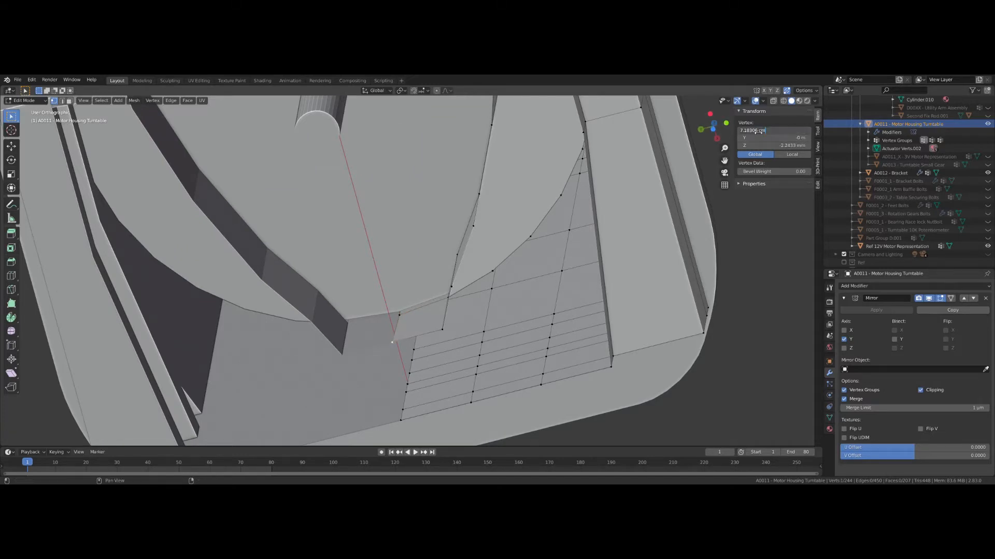
scroll(416, 275, "down", 3)
middle_click_drag(383, 329, 424, 322)
left_click(424, 323)
scroll(424, 323, "down", 3)
middle_click_drag(365, 341, 407, 265)
scroll(294, 238, "up", 4)
middle_click_drag(520, 254, 482, 186)
scroll(482, 186, "down", 1)
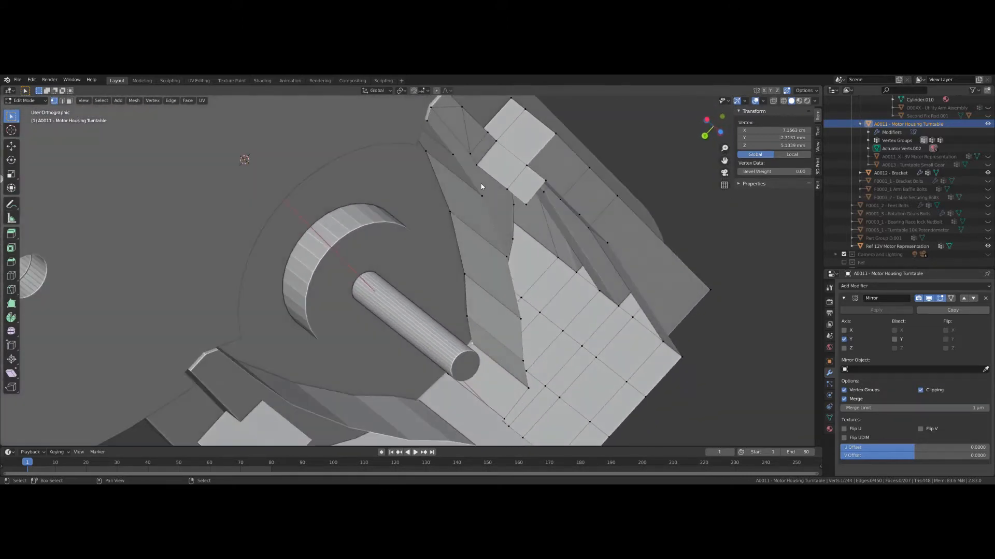
Step: Return to Object Mode, select the 3V motor representation and reveal all hidden objects
scroll(294, 343, "down", 3)
middle_click_drag(295, 343, 329, 298)
key("Tab")
scroll(512, 408, "down", 5)
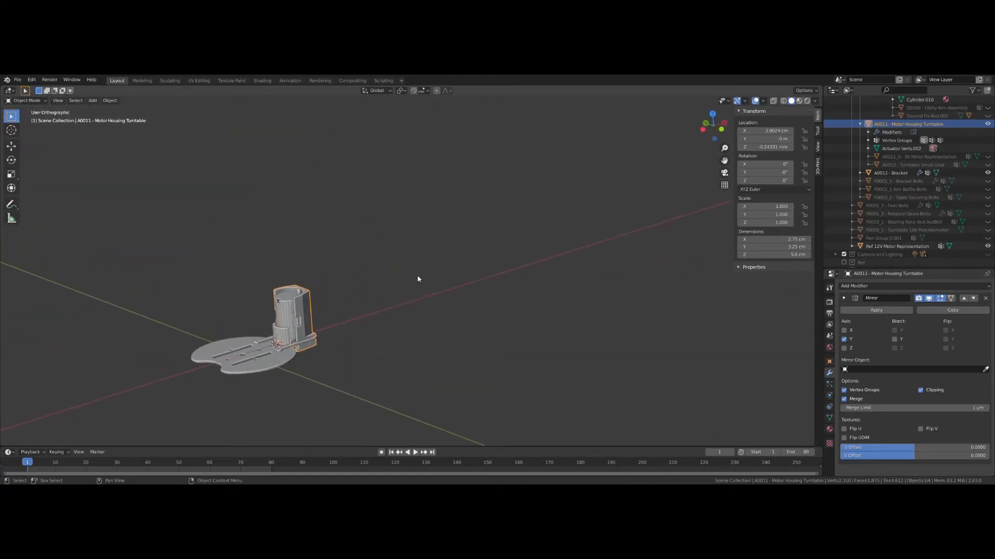
left_click(988, 156)
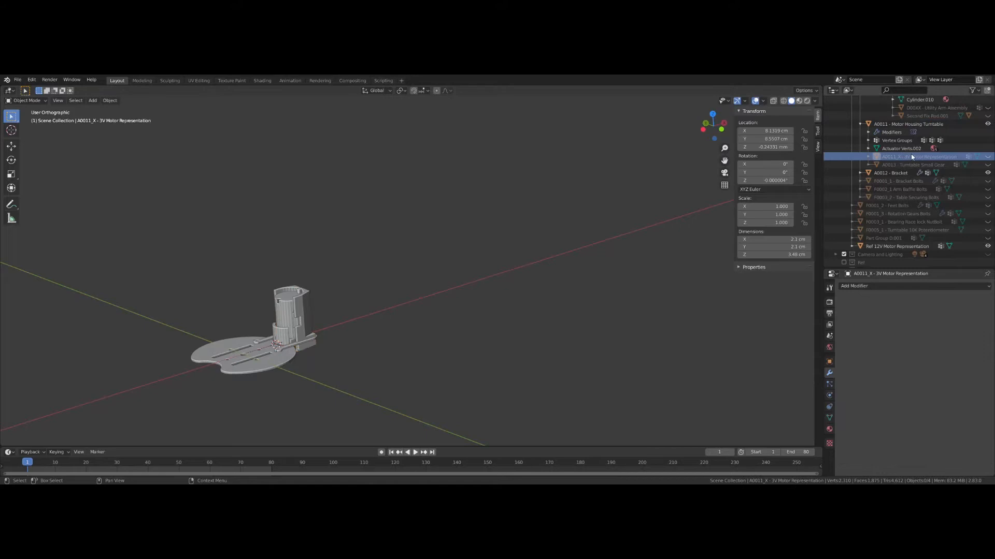
left_click(988, 156)
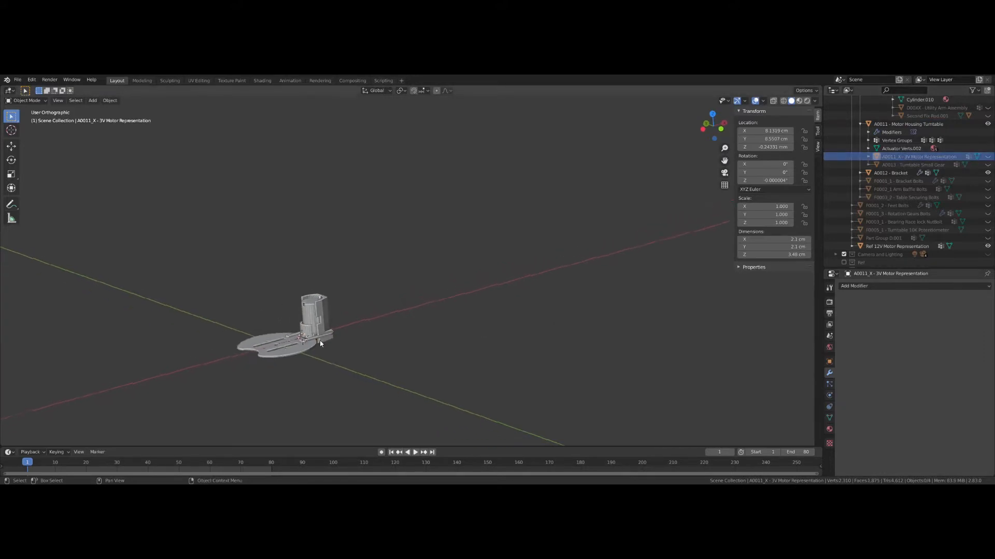
middle_click_drag(332, 290, 301, 265)
key("alt+h")
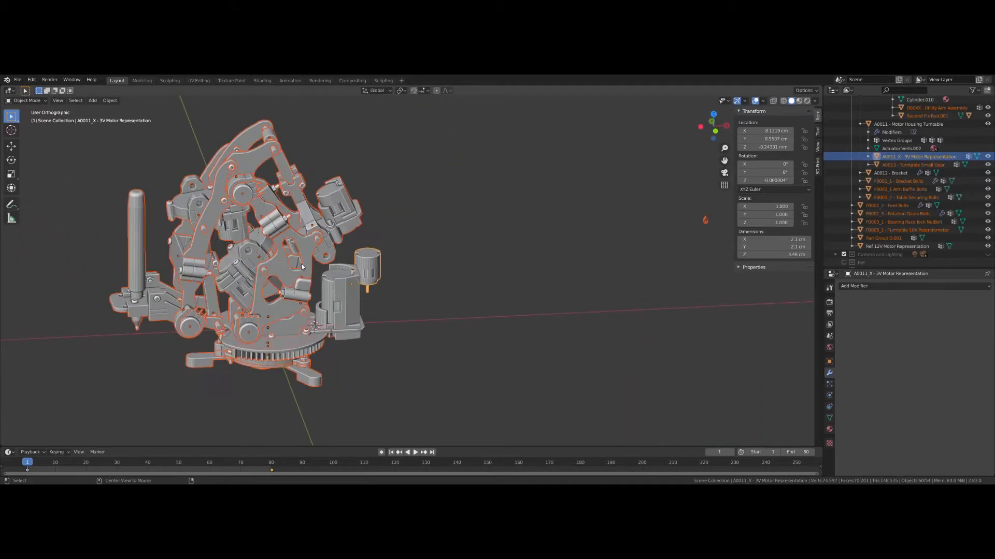
Step: Examine how the turntable small gear sits between the large ring gear and the motor housing
left_click(369, 271)
middle_click_drag(363, 358, 343, 295)
scroll(342, 296, "up", 1)
left_click(325, 229)
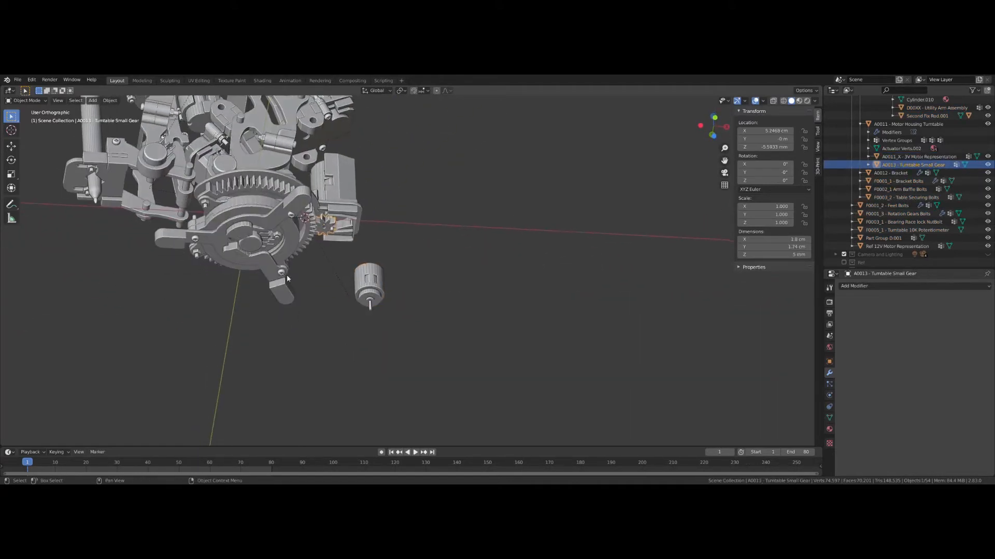
scroll(287, 275, "up", 3)
scroll(266, 280, "up", 3)
middle_click_drag(267, 281, 261, 296)
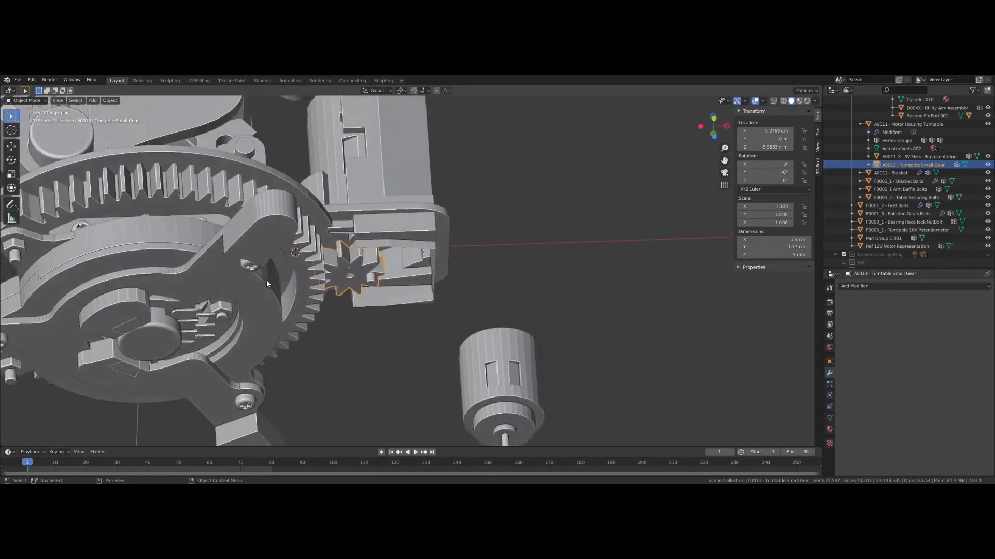
scroll(280, 285, "down", 4)
middle_click_drag(290, 262, 276, 279)
scroll(277, 279, "up", 2)
scroll(278, 281, "up", 1)
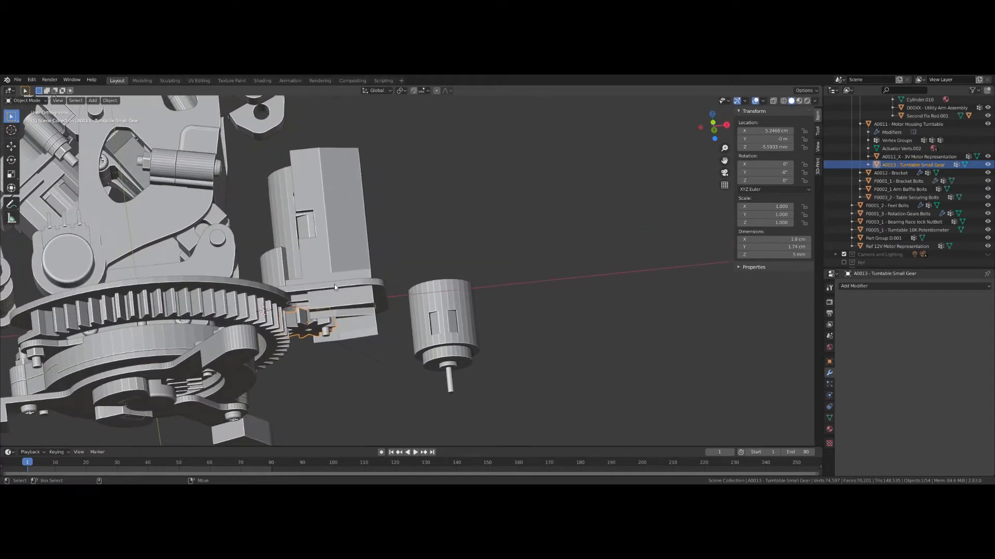
Step: Hide everything except the round plate, motor housing, bracket, turntable small gear and 12V motor representation
left_click(334, 284, "shift")
left_click(322, 224, "shift")
left_click(270, 198, "shift")
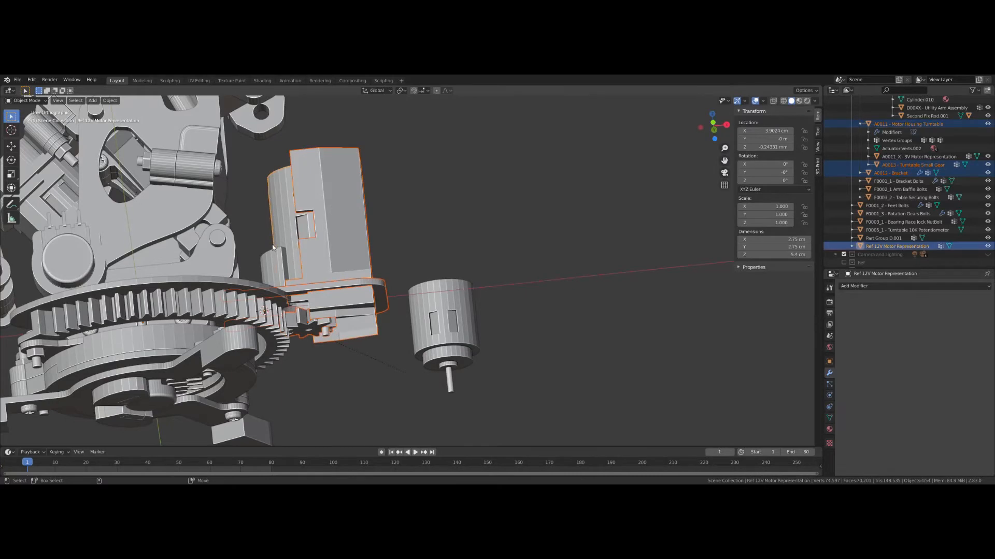
left_click(272, 260, "shift")
key("ctrl+i")
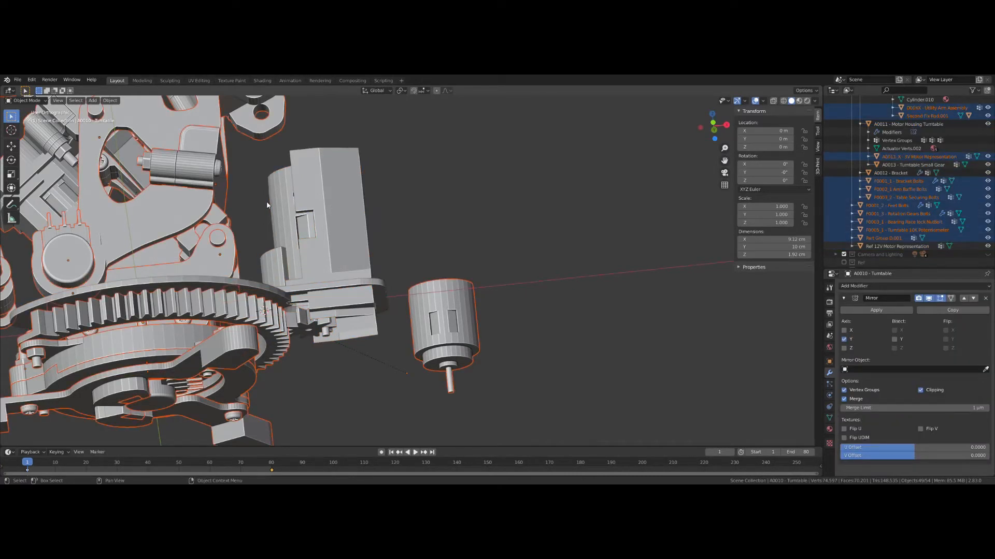
key("h")
Step: Examine the turntable small gear's fit beneath the motor housing
middle_click_drag(248, 312, 269, 317)
left_click(312, 323)
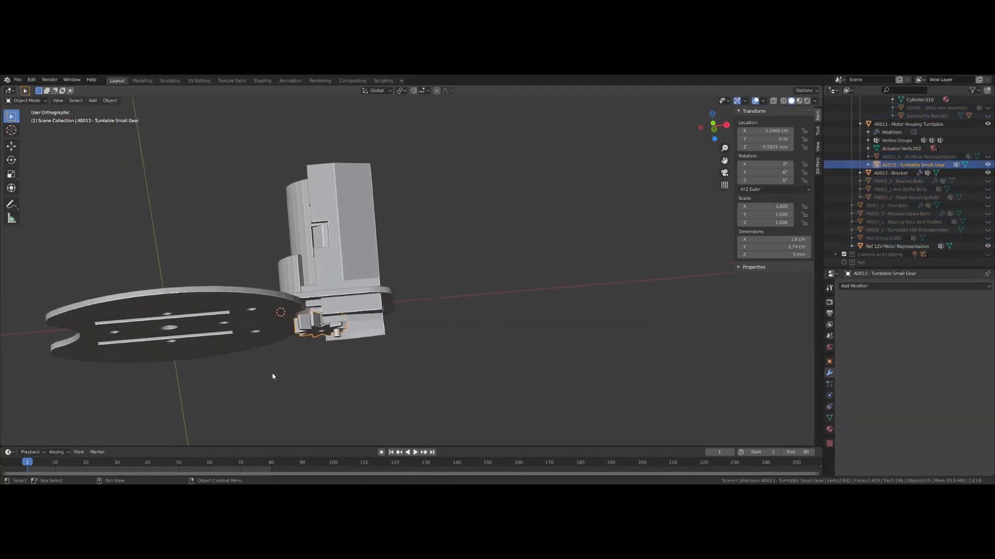
scroll(272, 376, "up", 8)
middle_click_drag(272, 377, 277, 282)
scroll(340, 343, "down", 1)
middle_click_drag(340, 343, 375, 375)
scroll(407, 358, "down", 1)
scroll(302, 352, "down", 4)
Step: Reveal all hidden parts of the assembly again
left_click(303, 353)
key("alt+h")
scroll(371, 383, "down", 2)
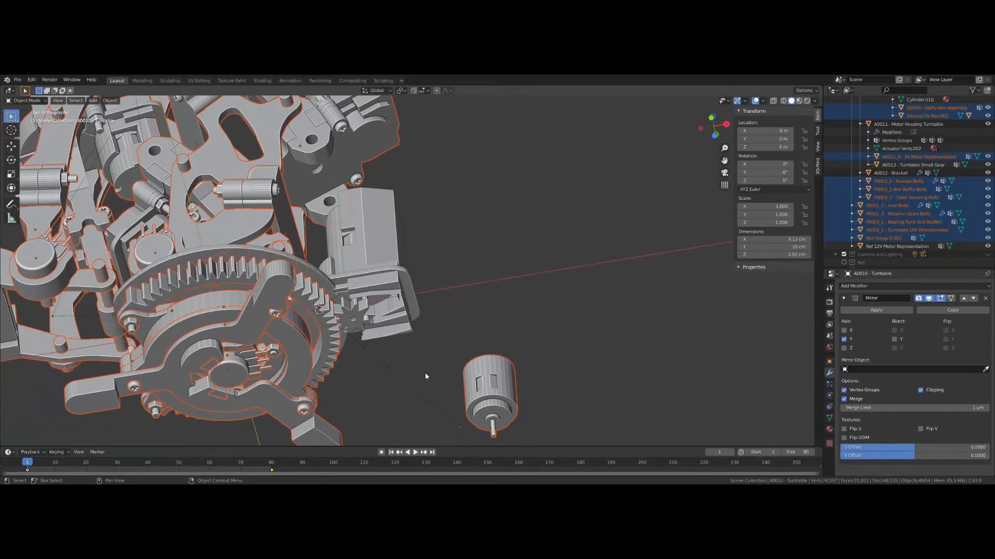
Step: Hide the rest of the arm assembly, keeping the round plate, motor housing, bracket, small gear and both motor representations in view
left_click(475, 369, "shift")
left_click(475, 368, "shift")
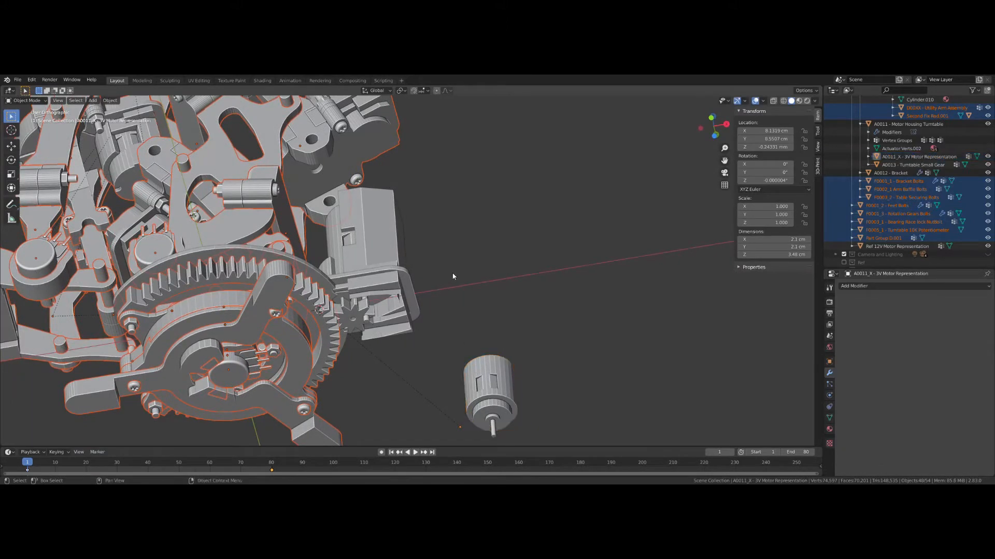
key("h")
middle_click_drag(422, 395, 446, 375)
left_click(443, 331)
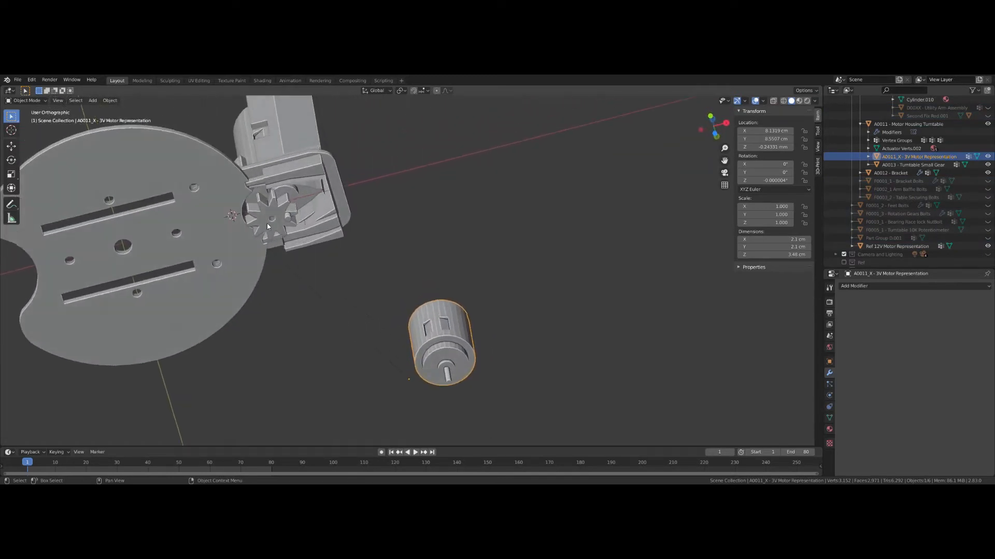
Step: Open the 12V motor representation's mesh for editing with see-through shading
scroll(358, 259, "up", 3)
left_click(235, 249)
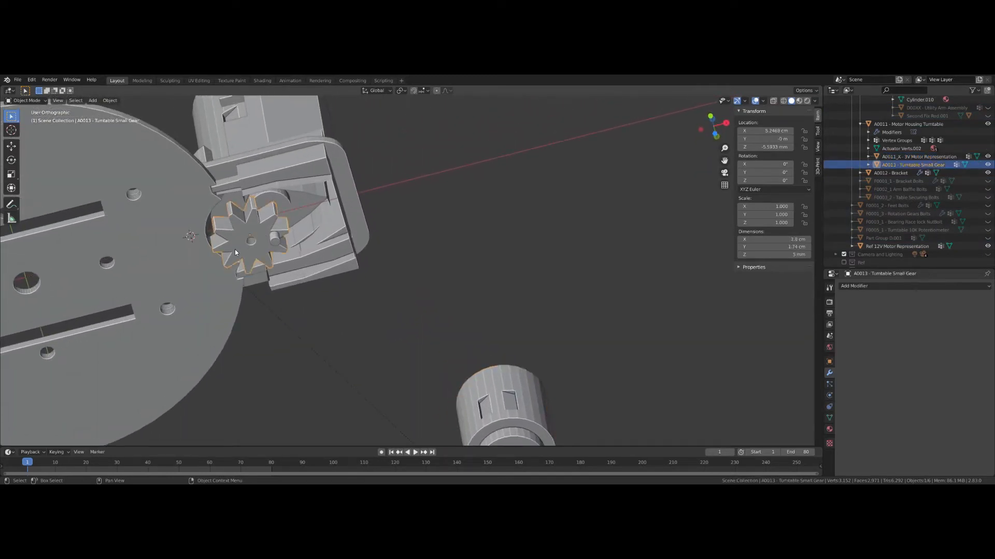
scroll(235, 249, "up", 2)
scroll(243, 344, "up", 2)
middle_click_drag(251, 344, 379, 269)
left_click(379, 271)
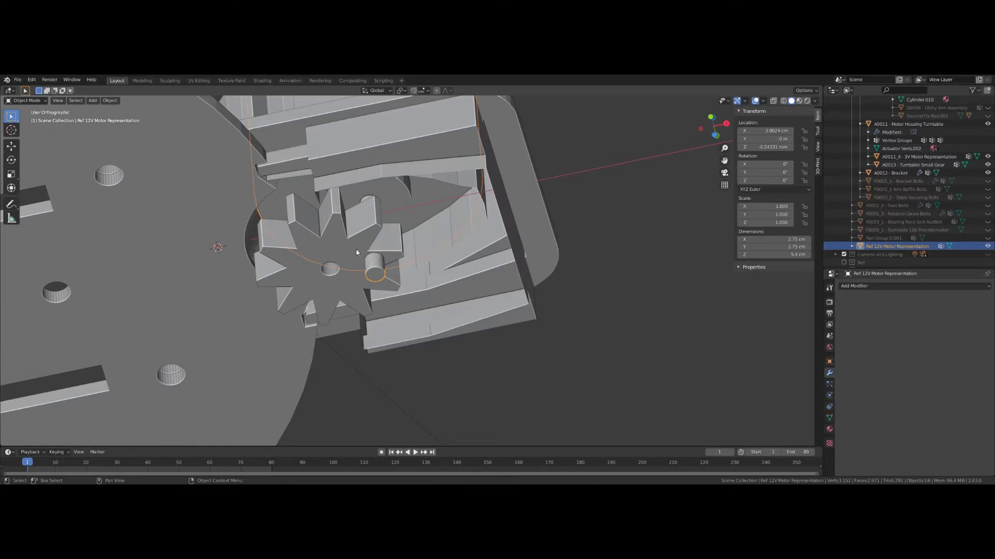
scroll(329, 268, "down", 2)
middle_click_drag(329, 268, 316, 293)
scroll(357, 308, "up", 2)
key("Tab")
key("alt+z")
scroll(300, 259, "up", 4)
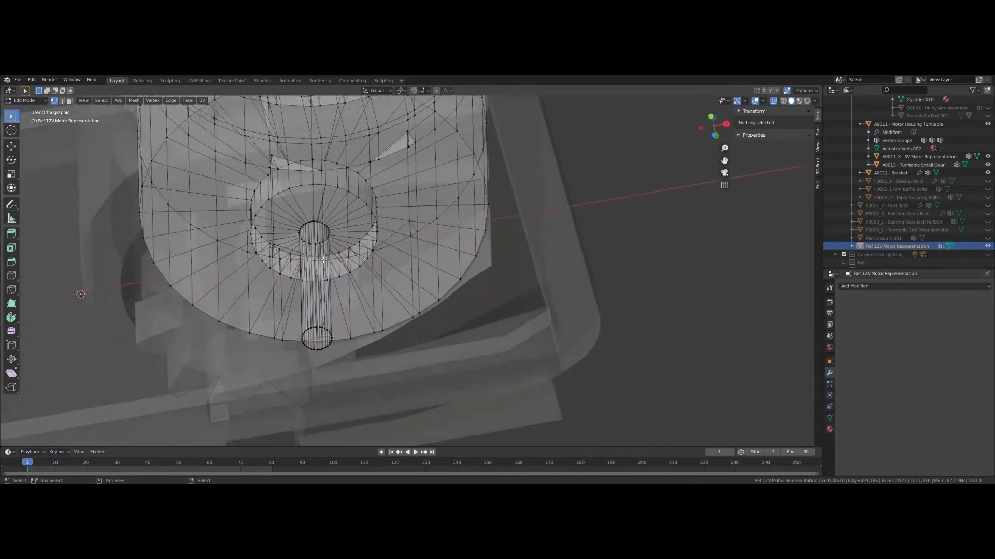
Step: Select the 12V motor's shaft vertices and snap the 3D cursor to their centre
key("a")
key("alt+a")
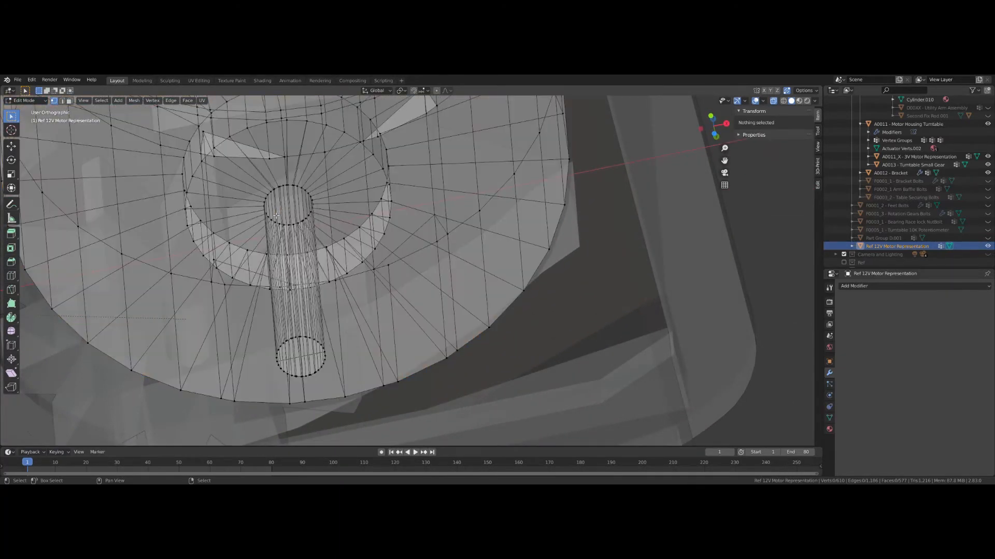
left_click_drag(281, 206, 308, 353)
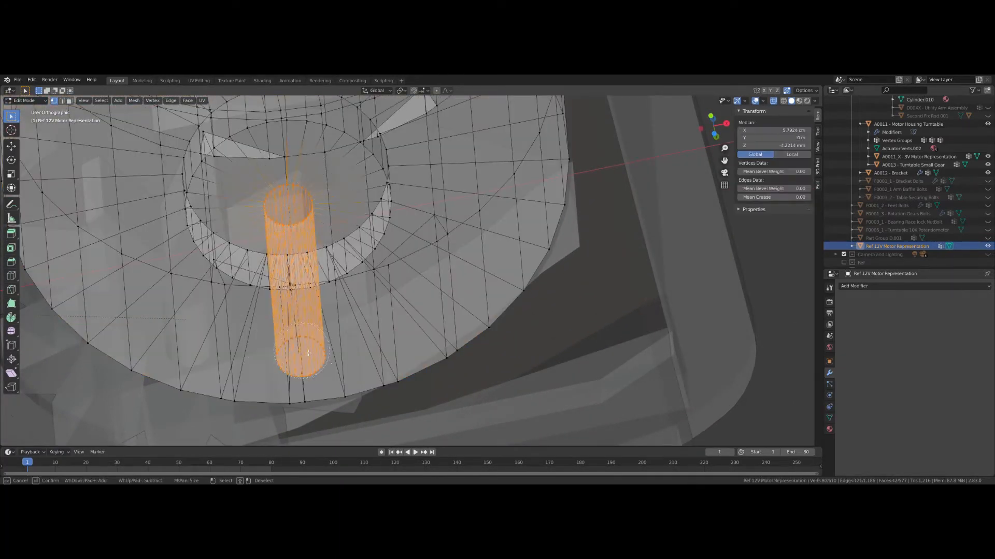
middle_click_drag(236, 348, 300, 212)
key("shift+s")
left_click(297, 246)
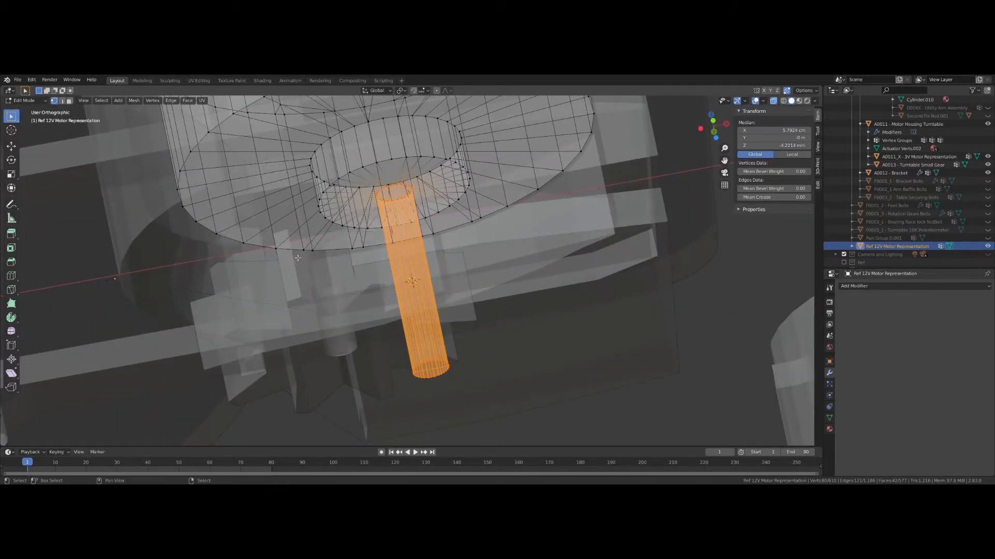
Step: Snap the turntable small gear to the 3D cursor on the motor shaft and return to solid shading
key("alt+a")
key("Tab")
left_click(282, 326)
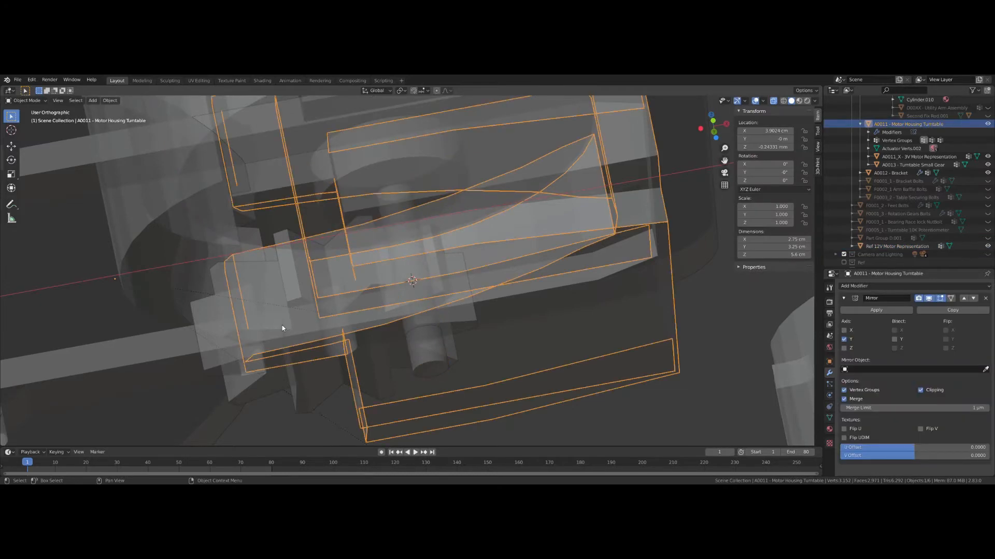
left_click(282, 325)
key("shift+s")
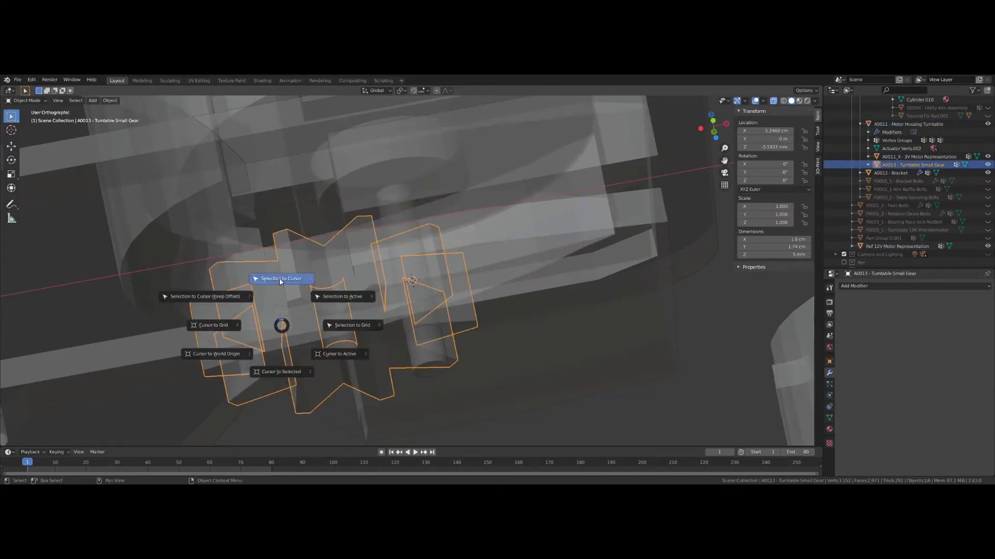
left_click(282, 280)
middle_click_drag(296, 295, 435, 189)
scroll(292, 295, "down", 1)
key("alt+z")
scroll(292, 296, "down", 2)
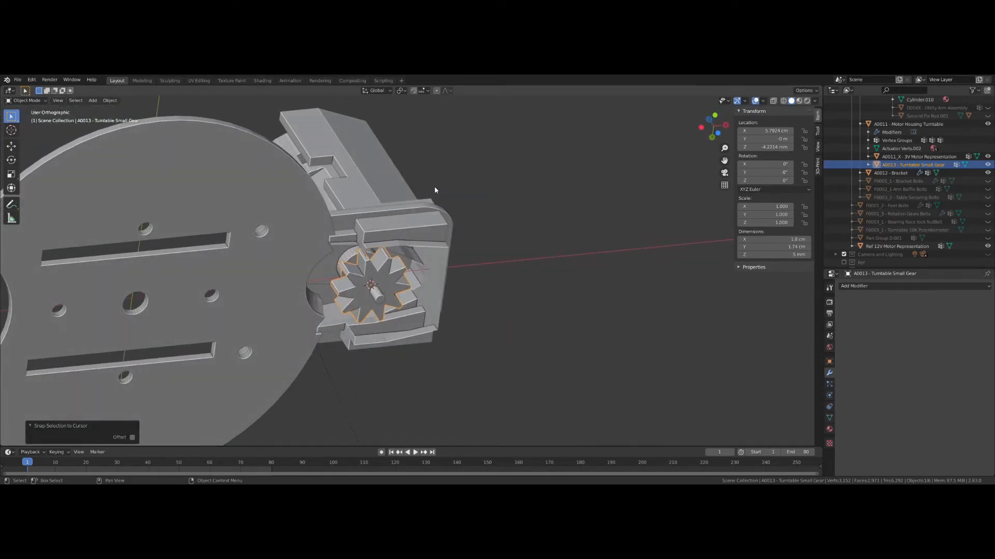
Step: Examine how the turntable small gear sits on the motor shaft beside the round plate and beneath the housing
middle_click_drag(381, 219, 377, 311)
scroll(364, 244, "up", 5)
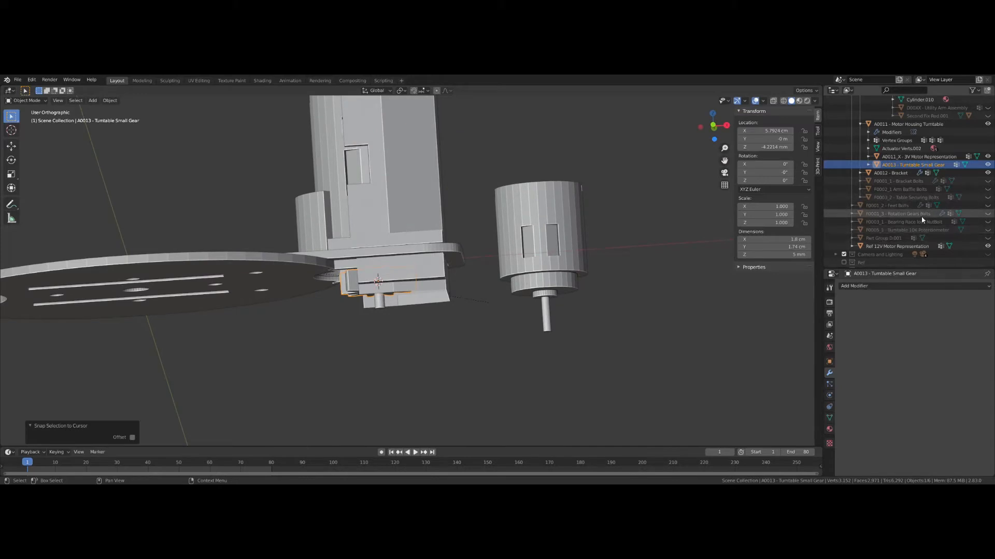
scroll(907, 222, "up", 6)
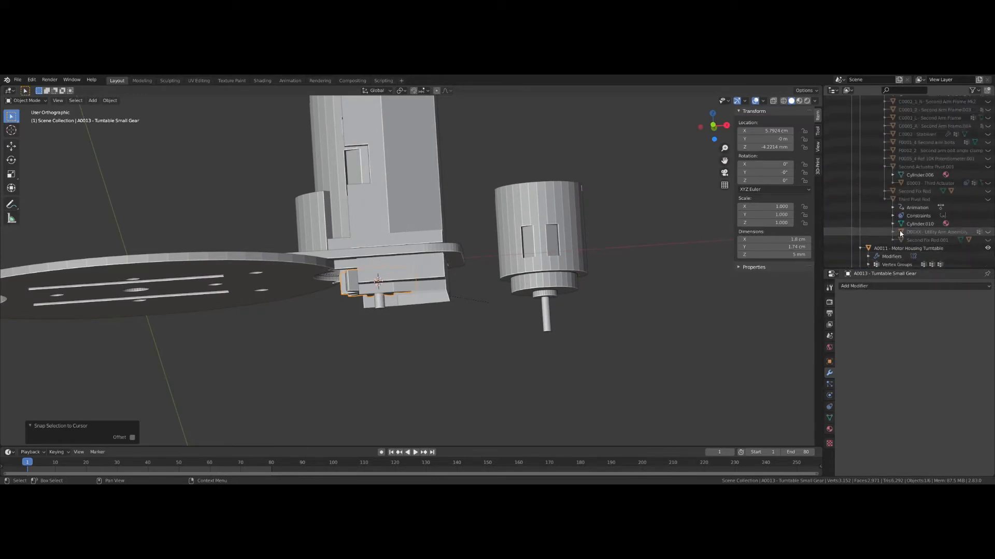
middle_click_drag(510, 306, 399, 254)
scroll(342, 333, "up", 5)
key("Tab")
key("Tab")
scroll(405, 255, "down", 4)
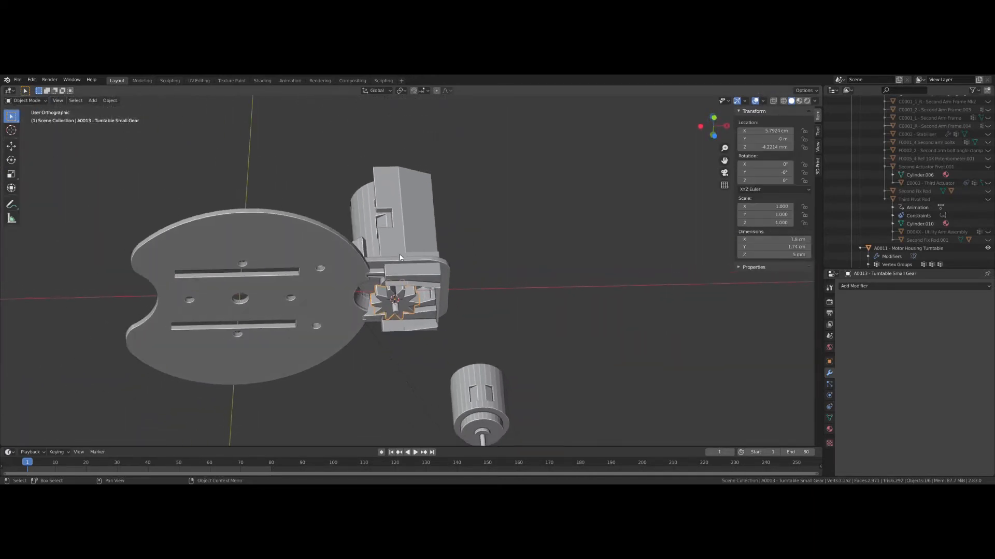
Step: Reveal all hidden parts of the assembly and clear the selection
key("alt+h")
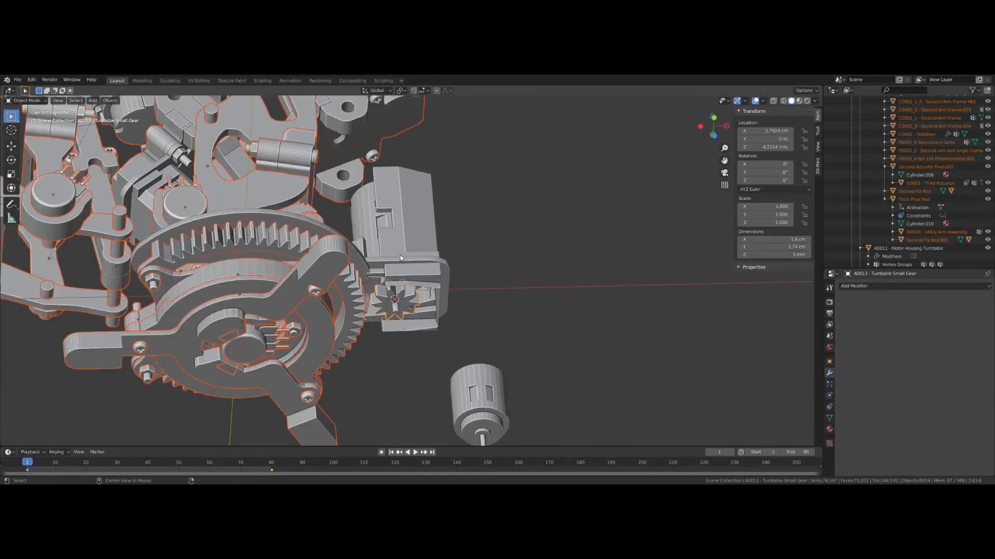
left_click(349, 303, "shift")
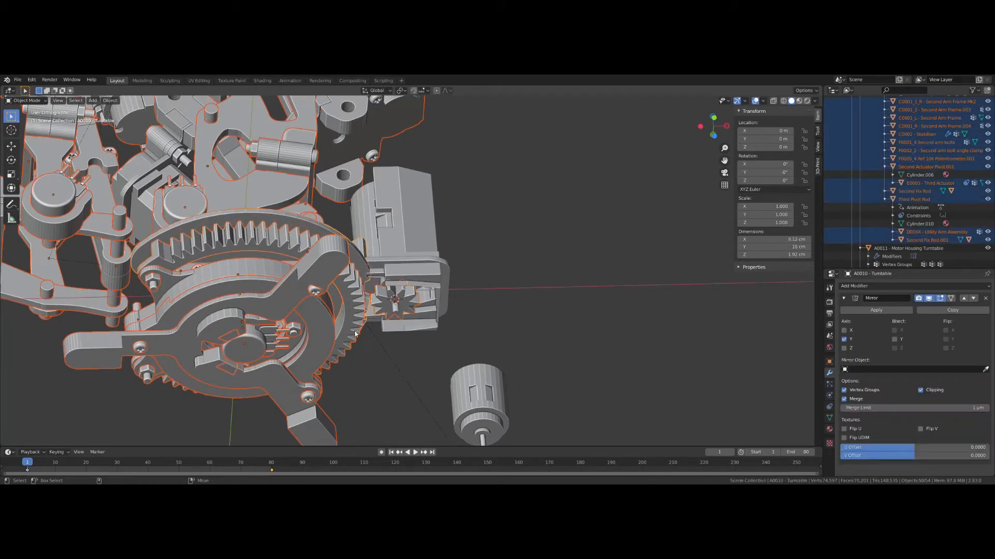
left_click(376, 354)
Step: Isolate the rotation gear teeth, turntable, small gear, motor housing, bracket and both motor representations by hiding all other parts
left_click(351, 317)
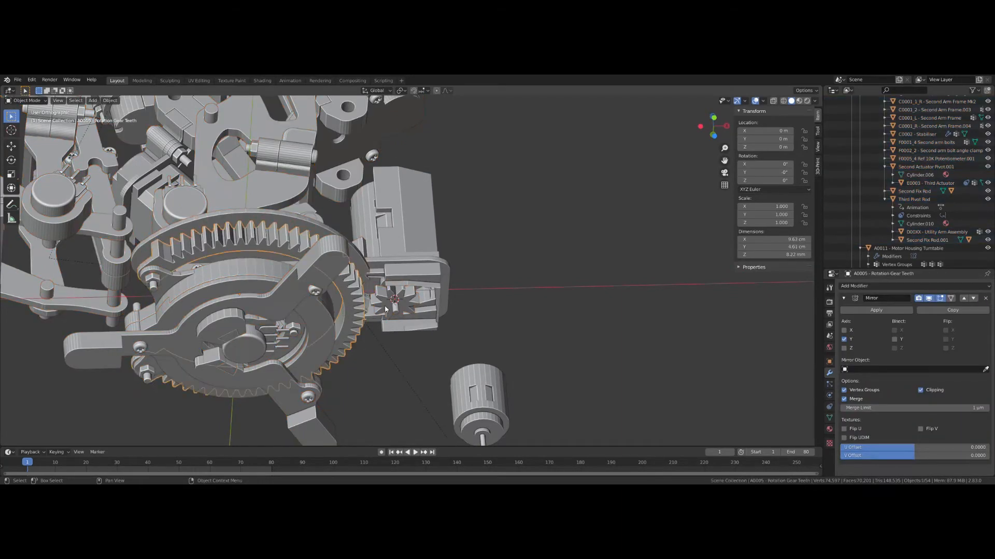
left_click(381, 299, "shift")
left_click(404, 251, "shift")
left_click(368, 239, "shift")
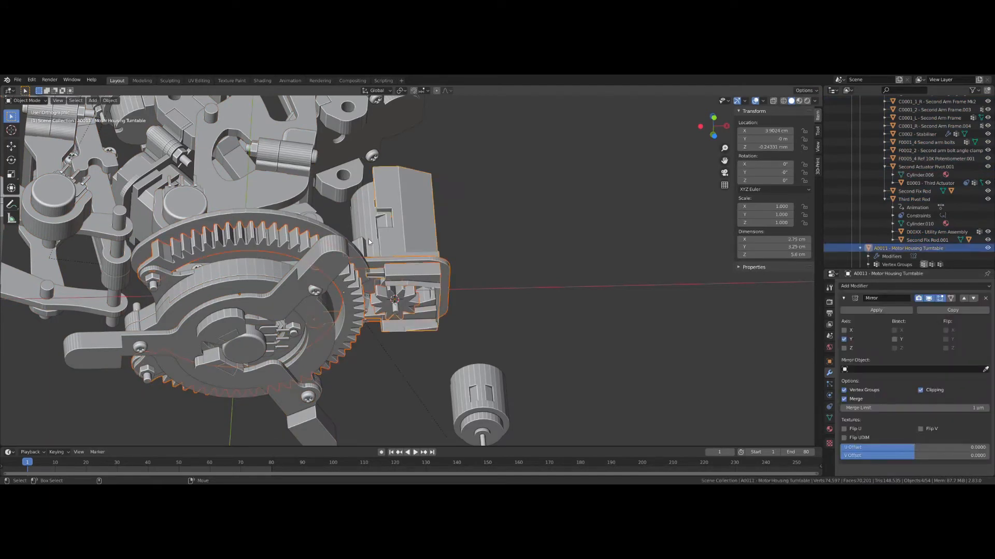
left_click(357, 216, "shift")
left_click(481, 402, "shift")
middle_click_drag(395, 382, 334, 349)
left_click(344, 337, "shift")
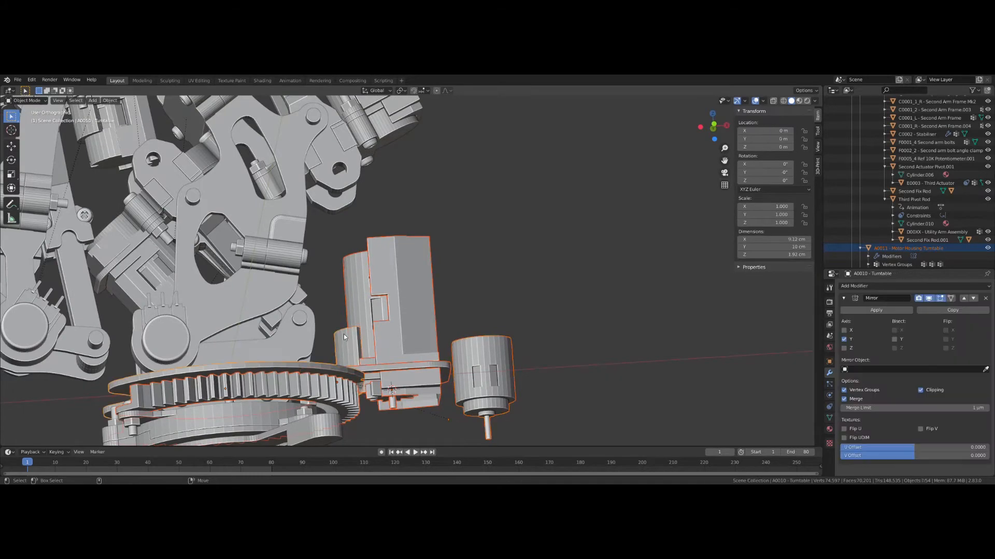
middle_click_drag(384, 305, 427, 226)
key("shift+h")
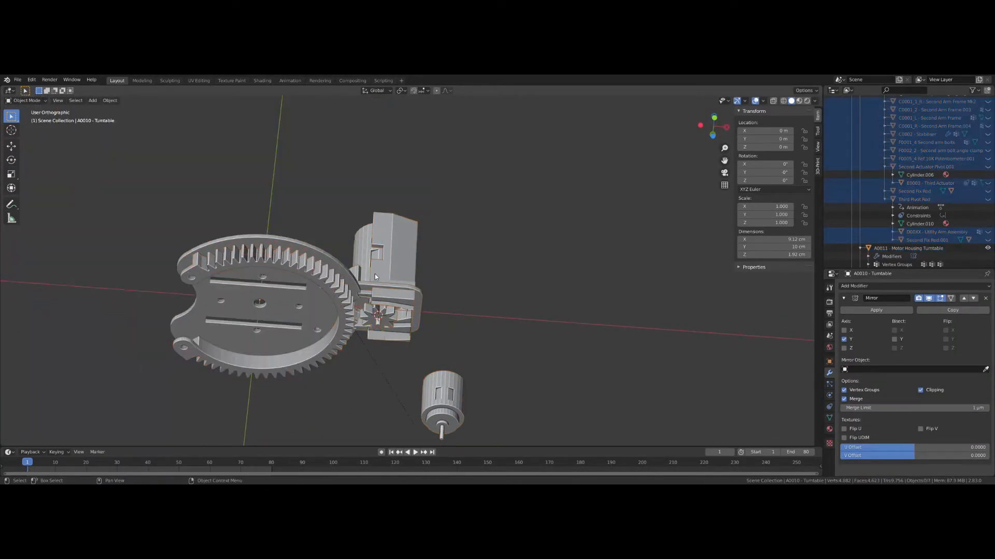
Step: Open the rotation gear teeth mesh and pick a vertex on its lower edge as the Z height reference
scroll(375, 275, "up", 4)
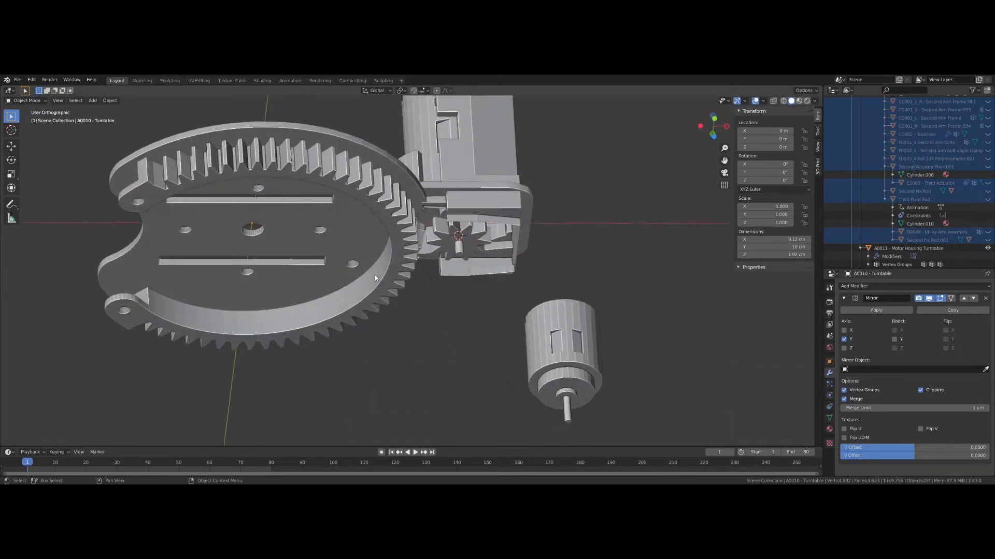
middle_click_drag(375, 275, 295, 303)
left_click(298, 283)
key("Tab")
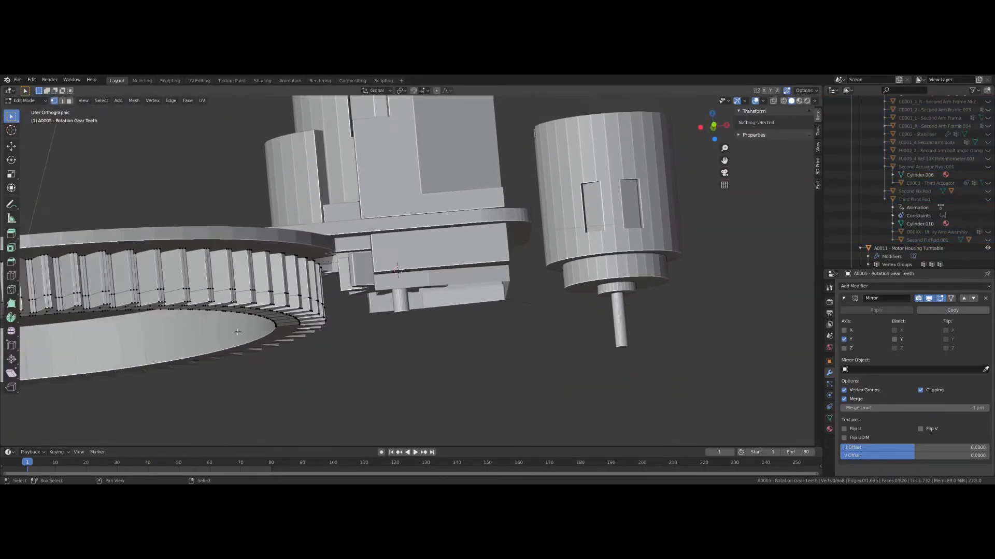
scroll(295, 303, "down", 4)
middle_click_drag(176, 394, 351, 323)
scroll(381, 357, "up", 2)
scroll(382, 300, "up", 1)
scroll(324, 314, "down", 2)
mouse_move(356, 328)
middle_mouse_down("shift")
mouse_move(340, 311)
mouse_move(379, 309)
mouse_move(350, 316)
middle_mouse_up("shift")
scroll(340, 311, "up", 2)
left_click(311, 328)
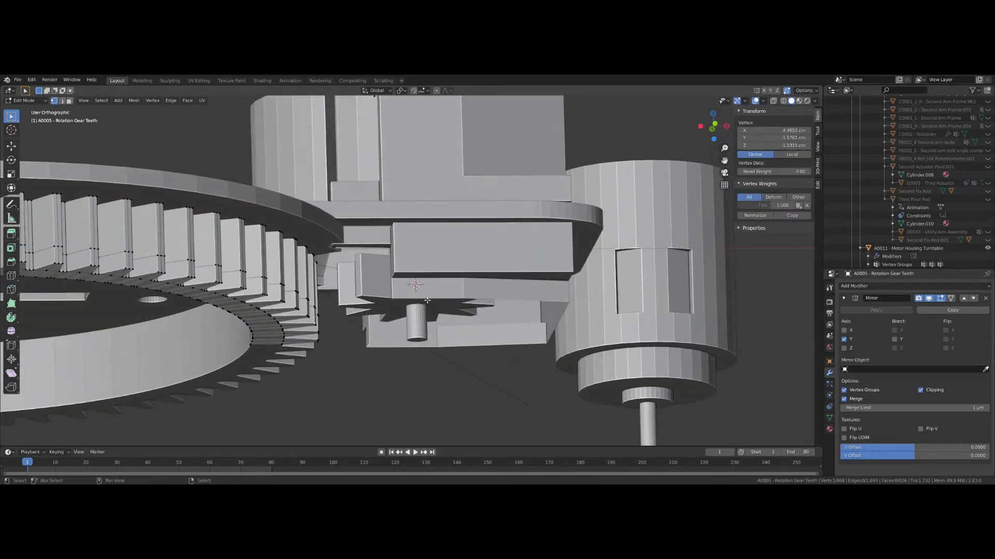
Step: Set the Z position of the turntable small gear's lower vertices to -1.1315 cm
key("Tab")
left_click(372, 298)
key("Tab")
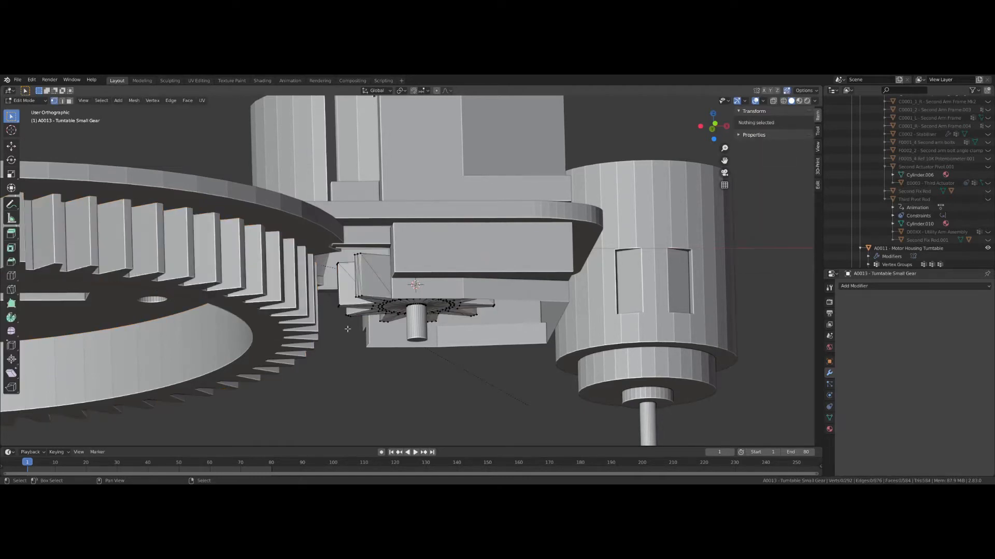
key("alt+z")
key("KP_1")
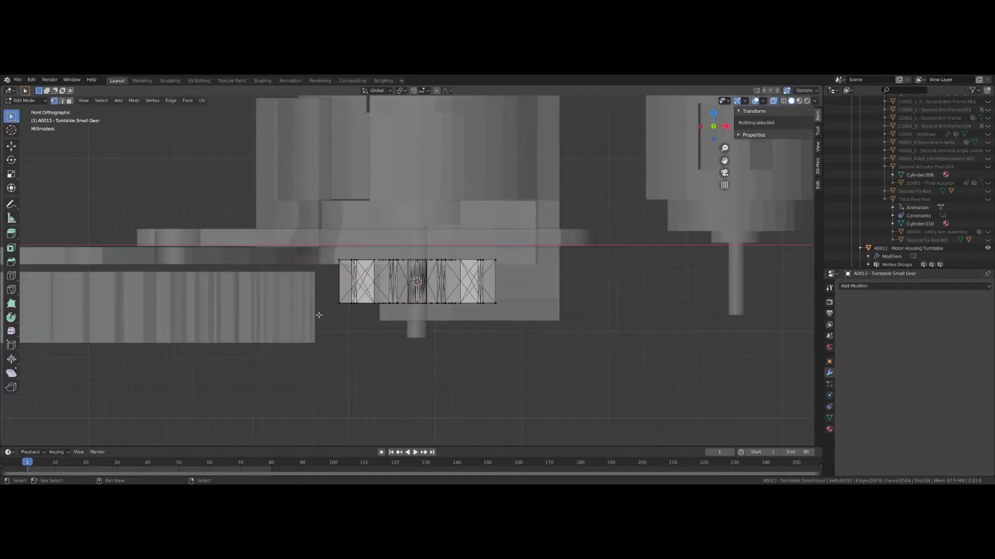
left_click_drag(319, 295, 552, 334)
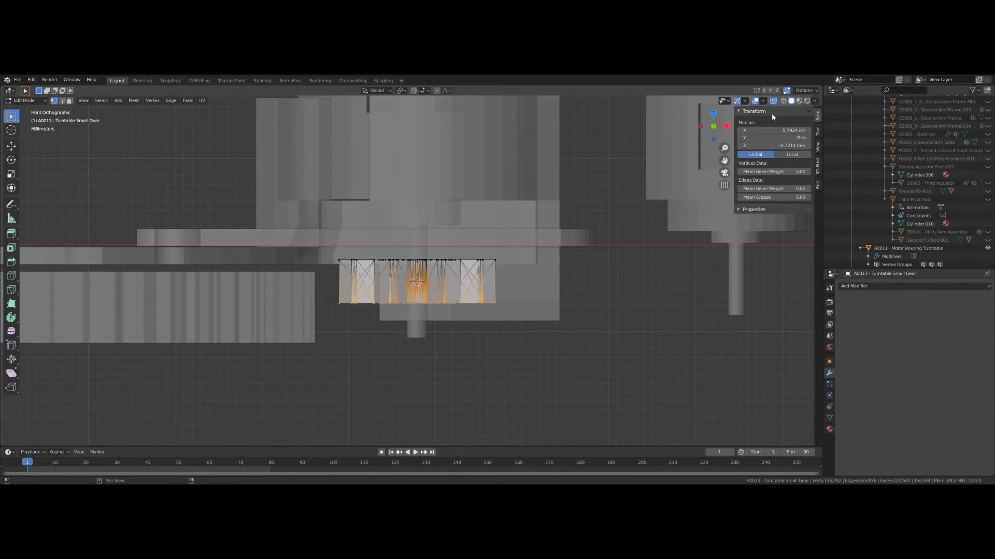
key("Return")
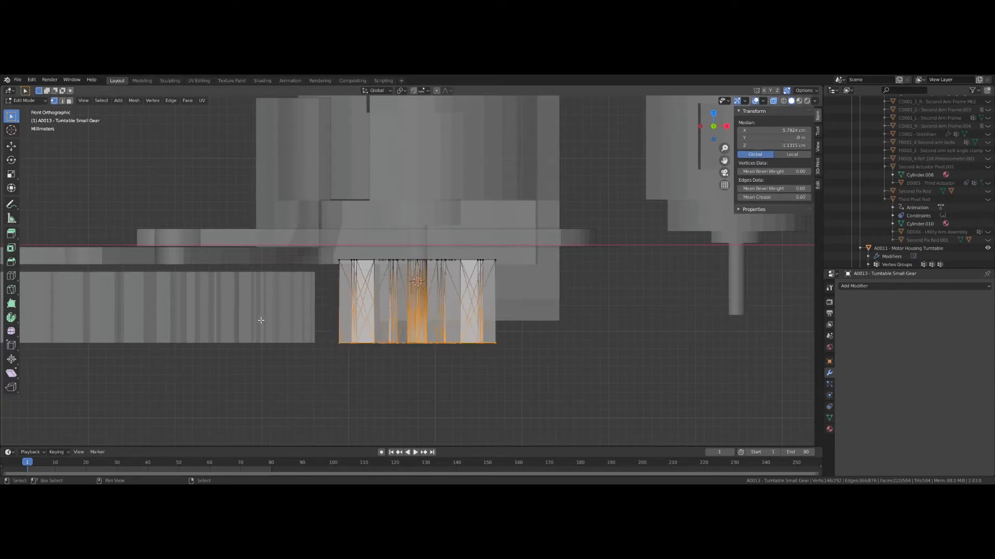
Step: Pick a vertex on the upper edge of the rotation gear teeth as the Z height reference
left_click(258, 320)
key("Tab")
left_click(304, 308)
key("Tab")
left_click(307, 273)
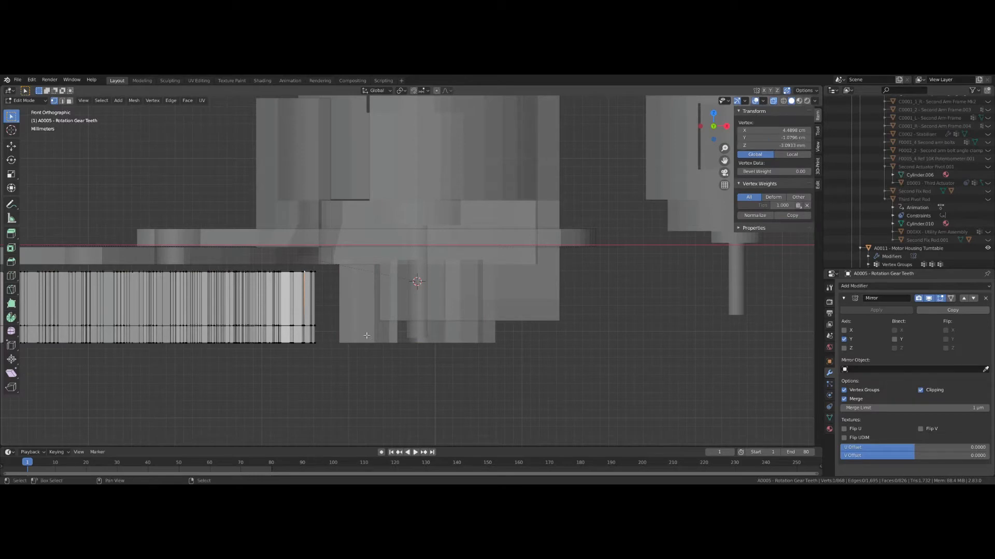
Step: Set the Z position of the turntable small gear's upper vertices to -3.0933 mm and clear the selection
left_click(352, 346)
key("Tab")
left_click(344, 333)
key("Tab")
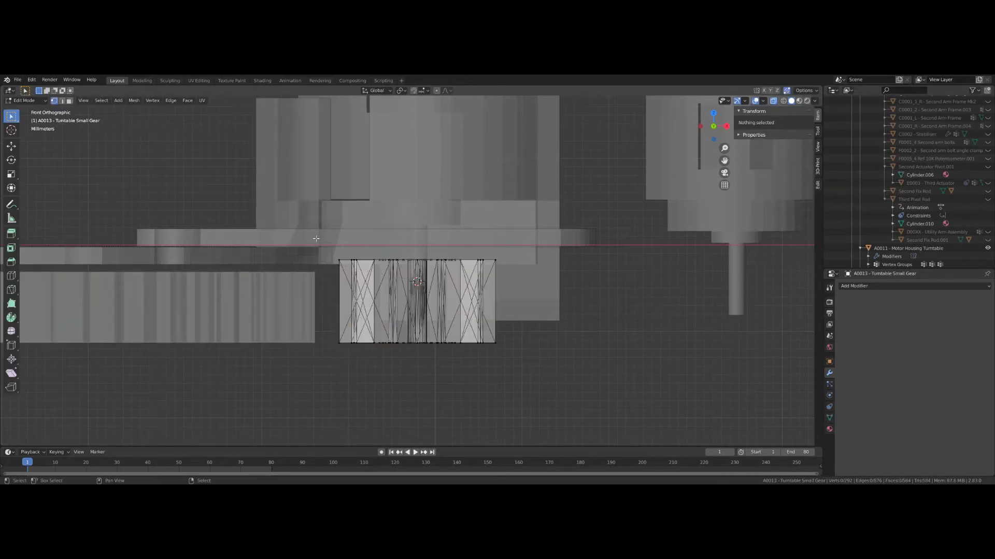
key("a")
key("alt+a")
left_click_drag(316, 240, 538, 272)
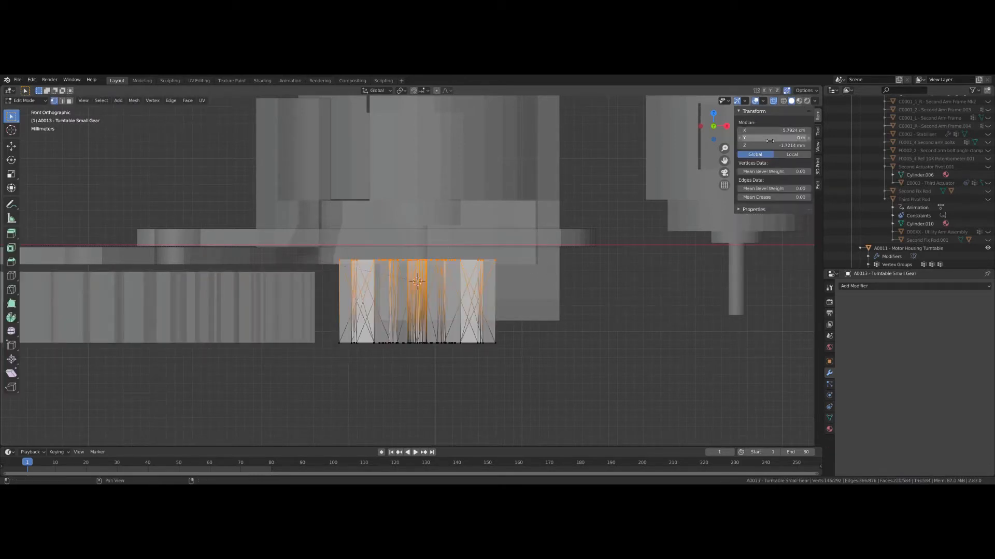
key("Return")
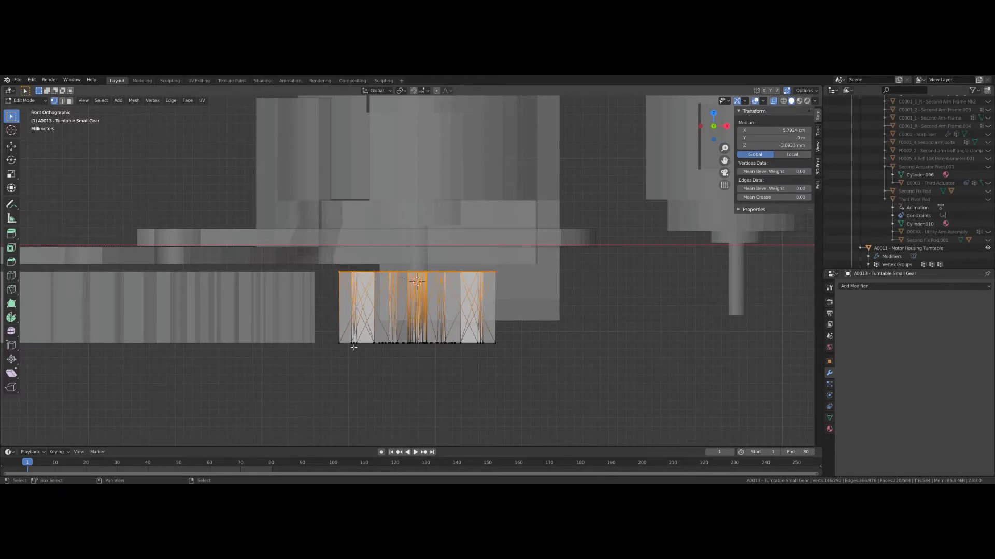
key("alt+a")
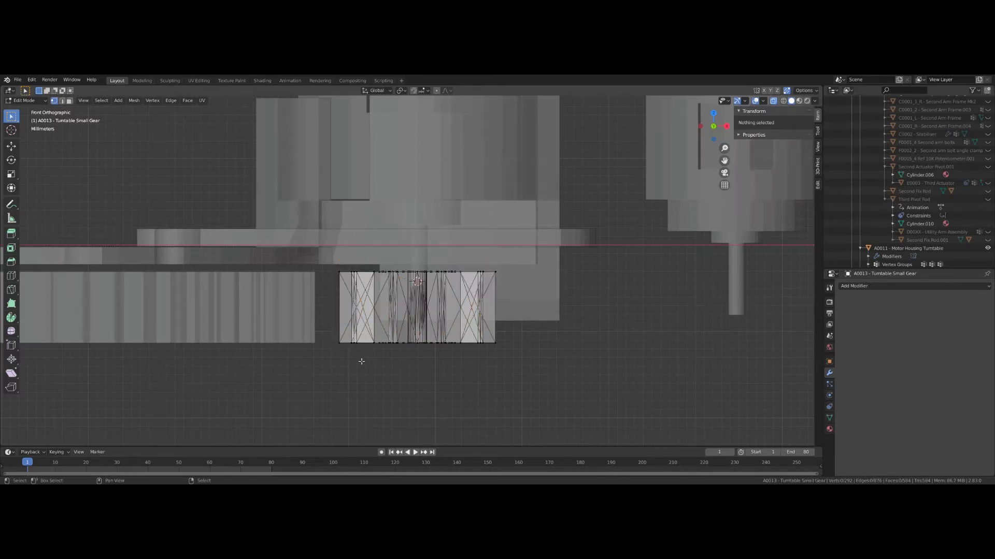
Step: Pick a vertex on the upper rim of the small gear's shaft hole as the Z height reference
key("a")
key("alt+a")
left_click(488, 284)
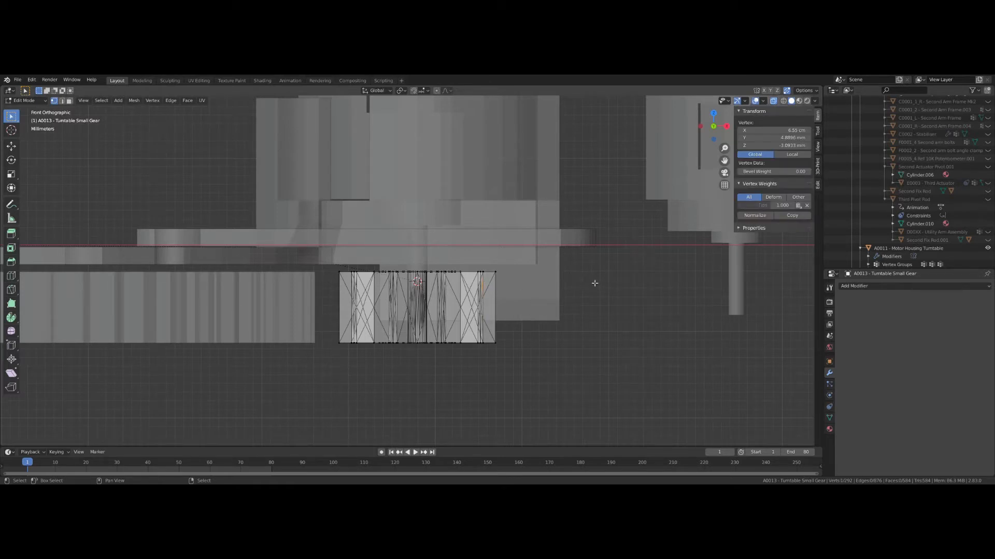
key("a")
key("alt+a")
middle_click_drag(594, 284, 375, 342)
middle_click_drag(326, 367, 367, 291)
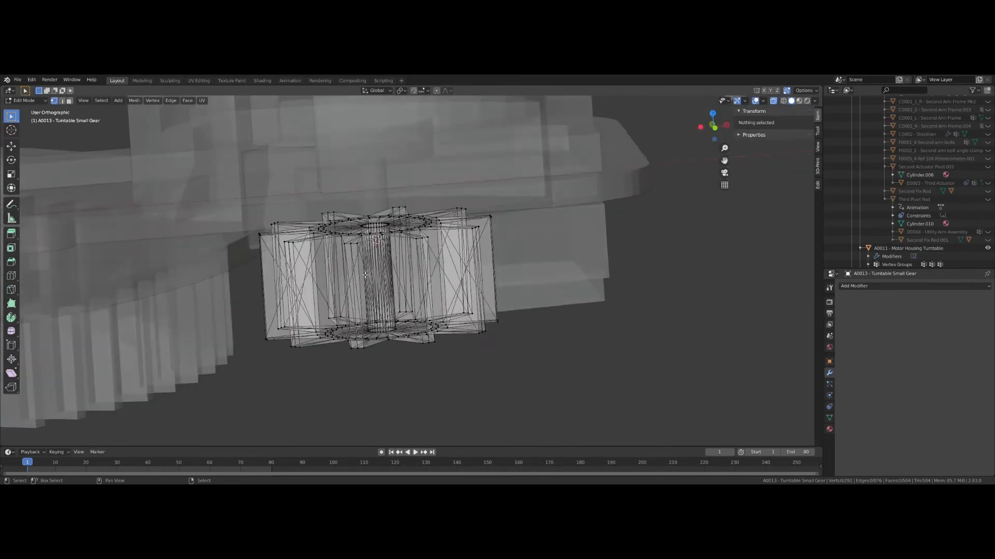
scroll(376, 235, "up", 3)
middle_click_drag(374, 233, 371, 240)
left_click(358, 239)
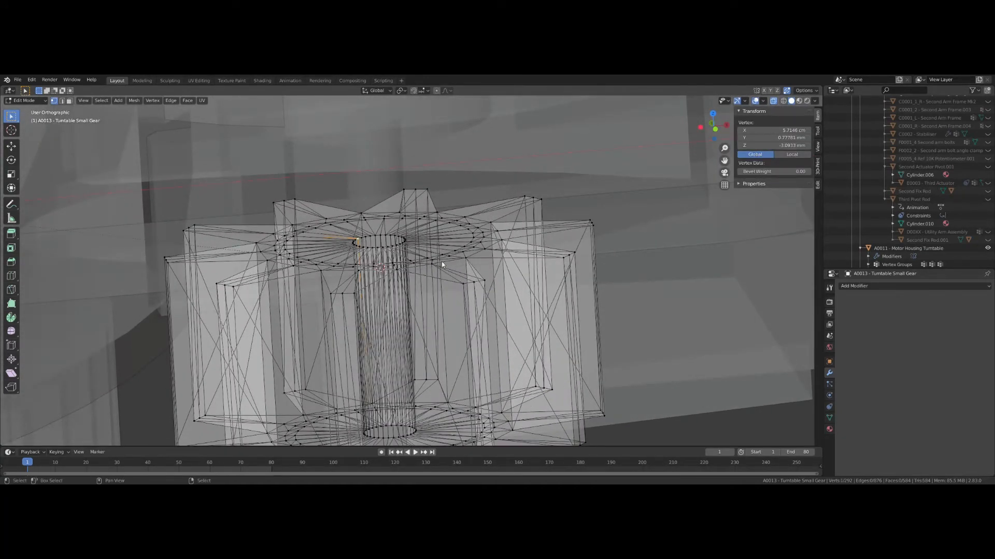
key("alt+a")
Step: Add a loop cut around the shaft of the 12V motor representation at Z -3.0933 mm
key("Tab")
left_click(370, 192)
key("Tab")
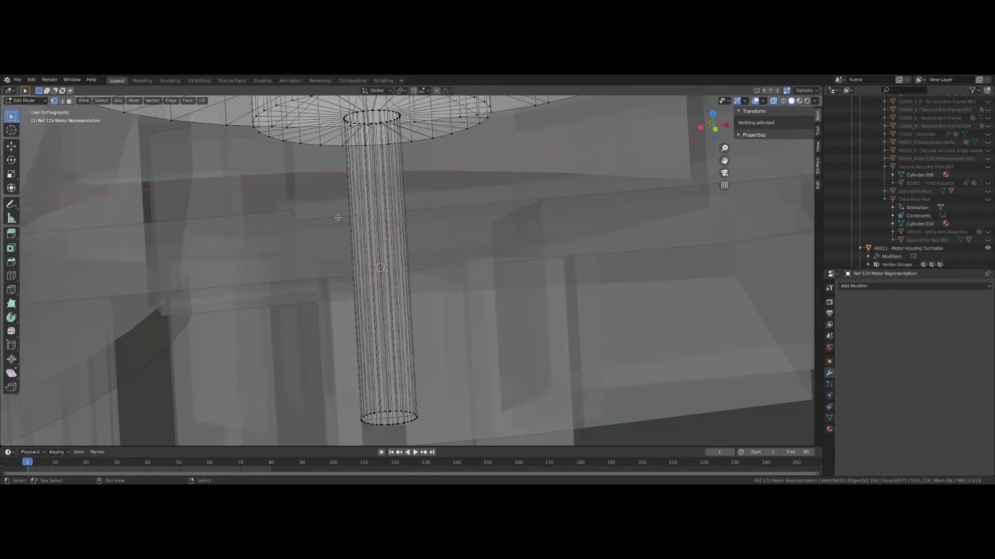
left_click_drag(366, 211, 364, 173)
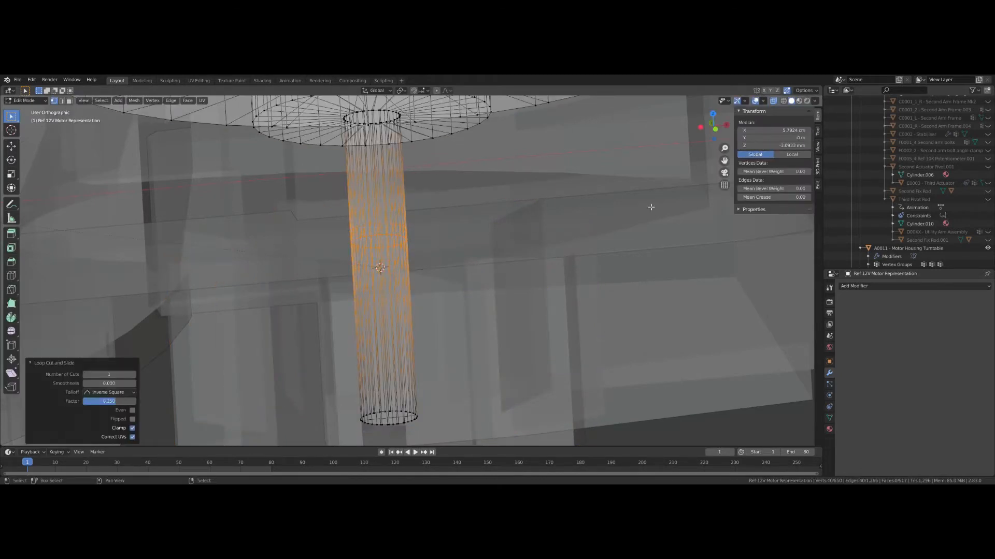
scroll(309, 354, "down", 3)
middle_click_drag(310, 353, 351, 366)
key("Tab")
left_click(334, 333)
key("Tab")
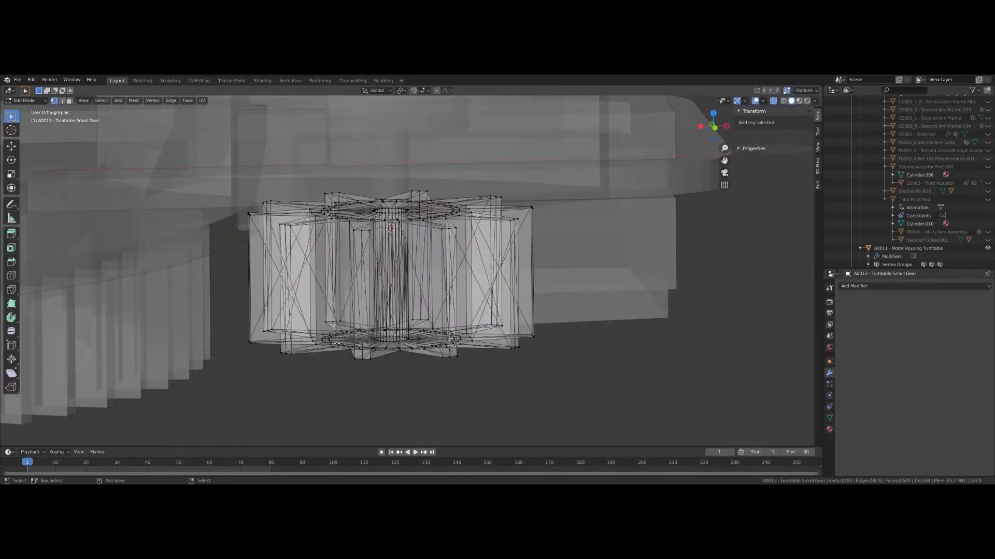
Step: Duplicate the motor shaft section below the loop cut in place and separate the copy into its own object
left_click(397, 155)
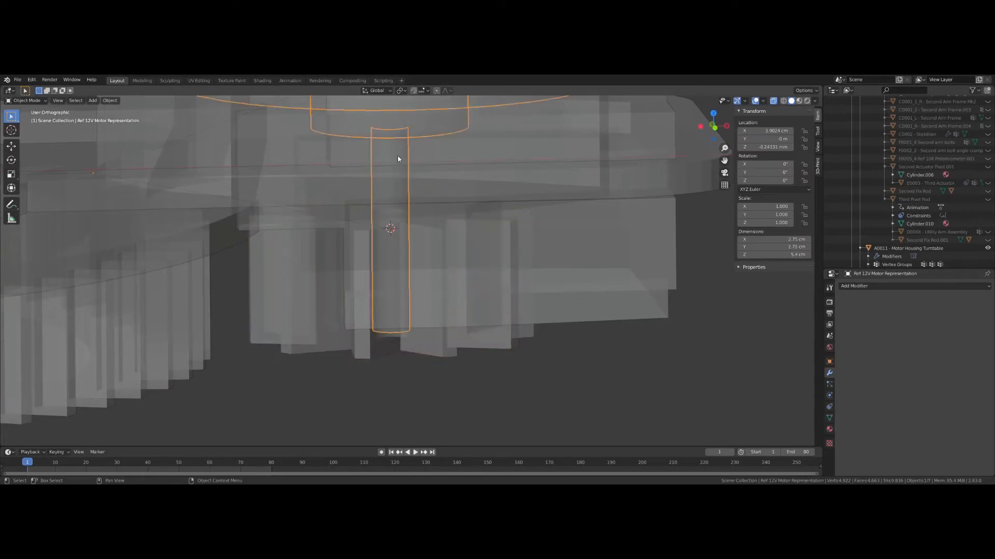
key("Tab")
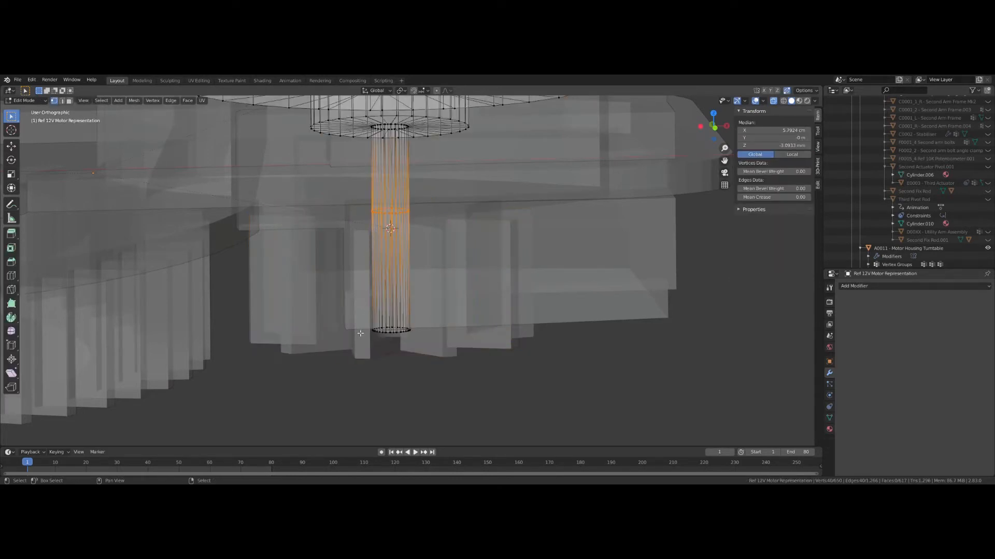
key("alt+a")
key("c")
mouse_move(372, 242)
left_mouse_down()
mouse_move(398, 255)
mouse_move(381, 326)
left_mouse_up()
key("Escape")
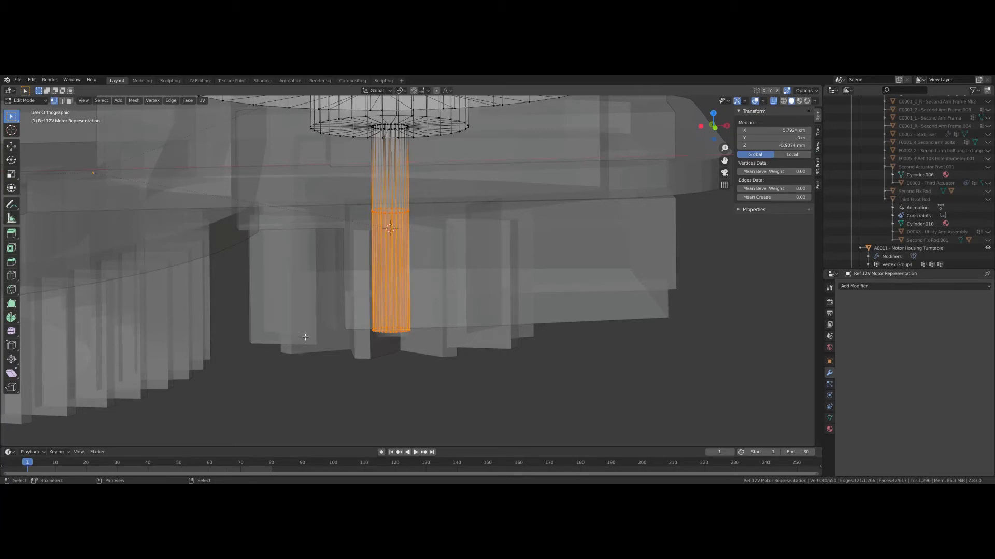
left_click(787, 90)
key("shift+d")
key("Escape")
key("p")
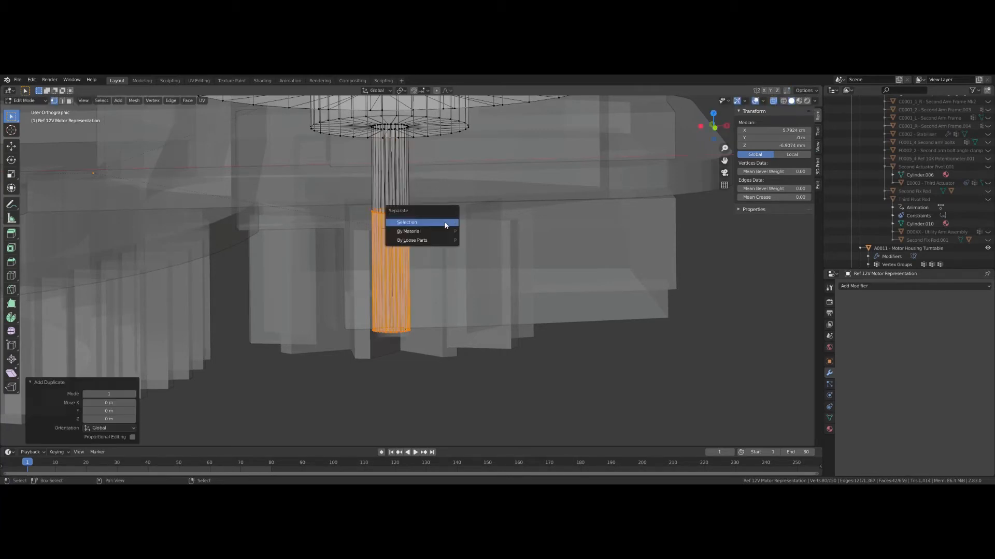
left_click(446, 222)
key("Tab")
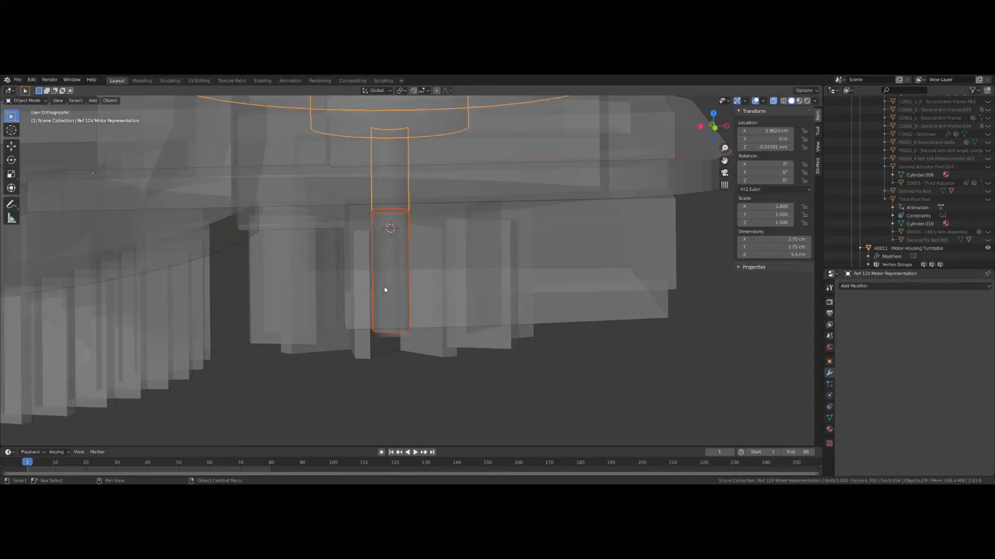
Step: Join the separated shaft section into the turntable small gear and open the combined mesh for editing
left_click(384, 287)
left_click(427, 351, "shift")
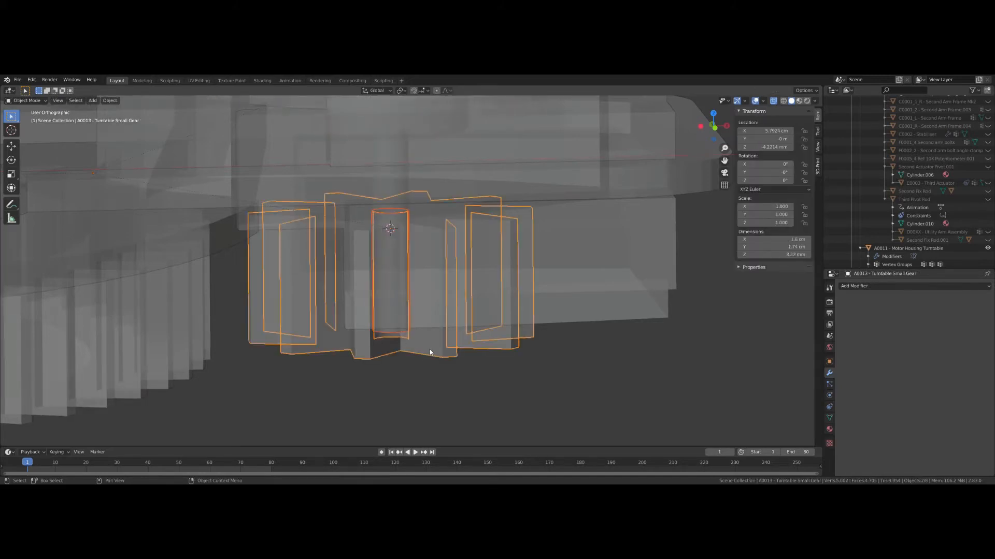
key("ctrl+j")
key("Tab")
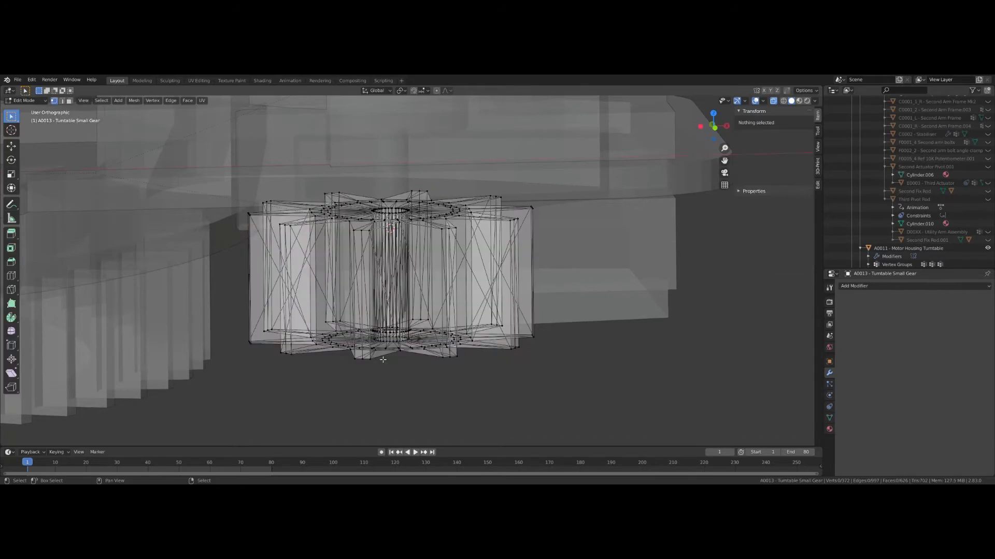
Step: Select the whole linked shaft cylinder inside the small gear and hide it
middle_click_drag(378, 364, 280, 213)
scroll(338, 326, "up", 3)
scroll(332, 311, "up", 4)
left_click(280, 213)
key("ctrl+l")
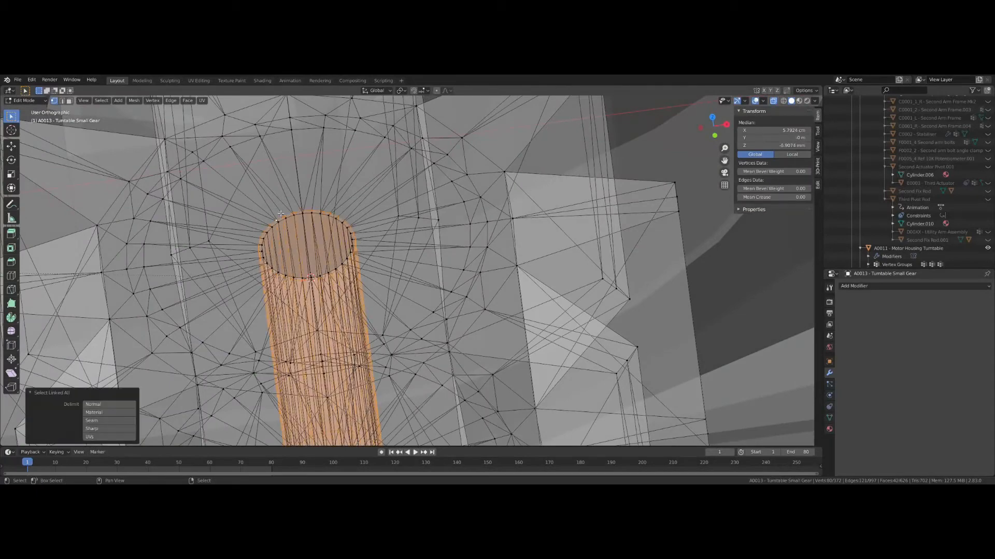
key("h")
Step: Delete the vertices of the small gear's old shaft hole and surrounding hub, leaving only the ring of teeth
key("KP_7")
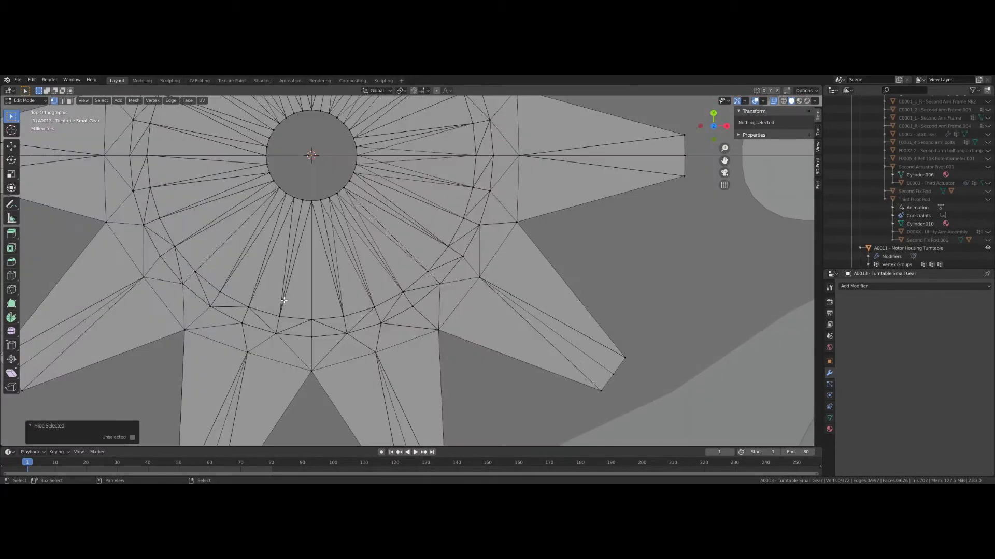
scroll(321, 192, "down", 1)
middle_click_drag(322, 192, 356, 276, "shift")
left_click(349, 270)
key("ctrl+z")
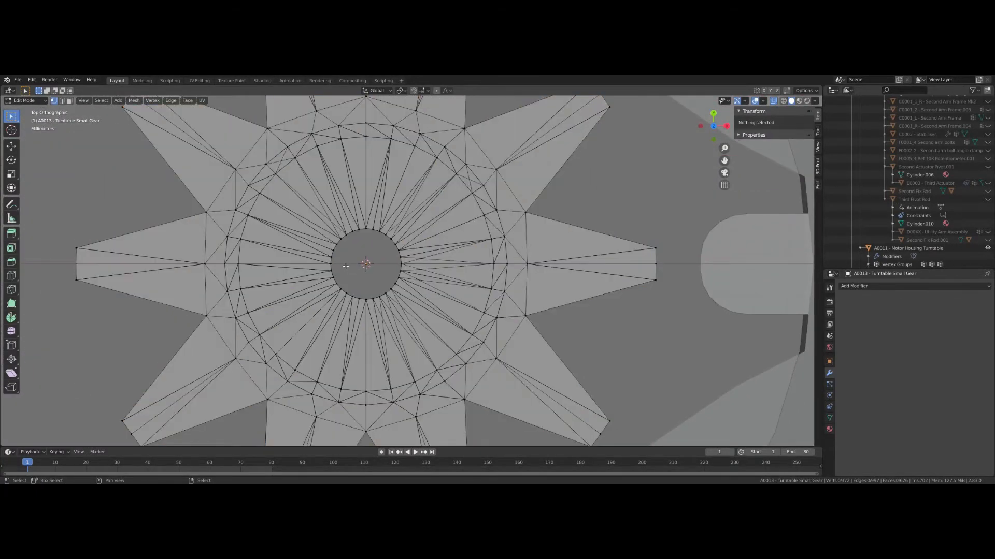
key("c")
left_click(364, 277)
key("Escape")
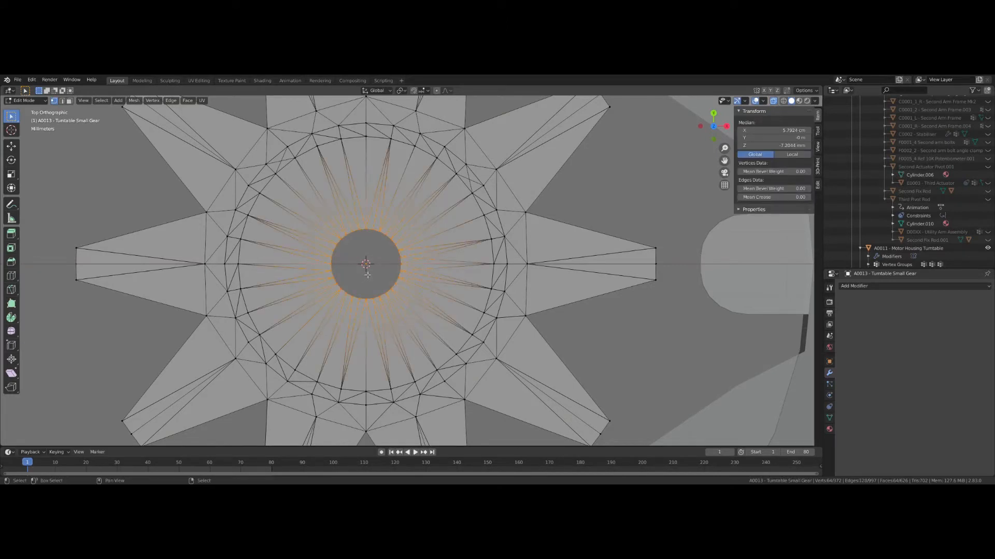
key("ctrl+KP_Add")
key("ctrl+KP_Add")
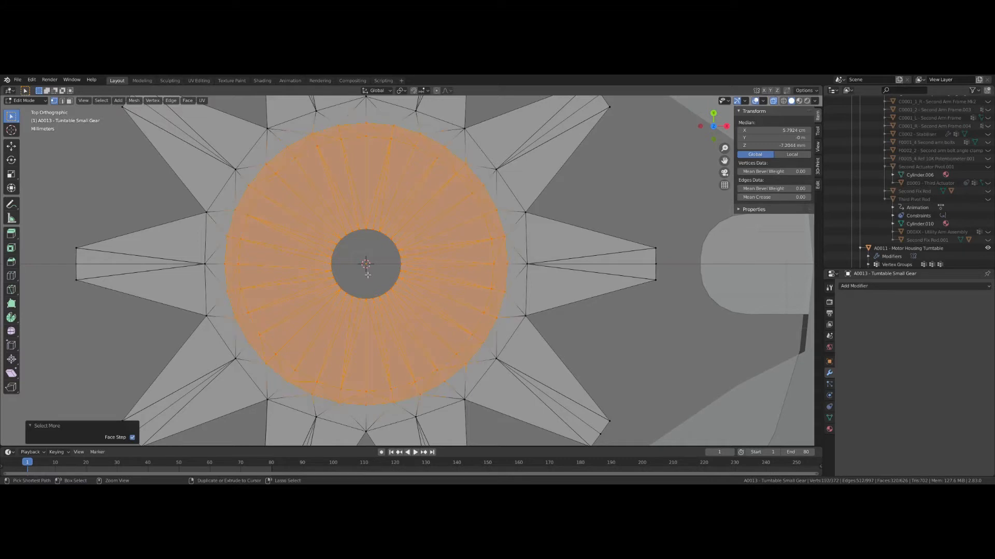
key("x")
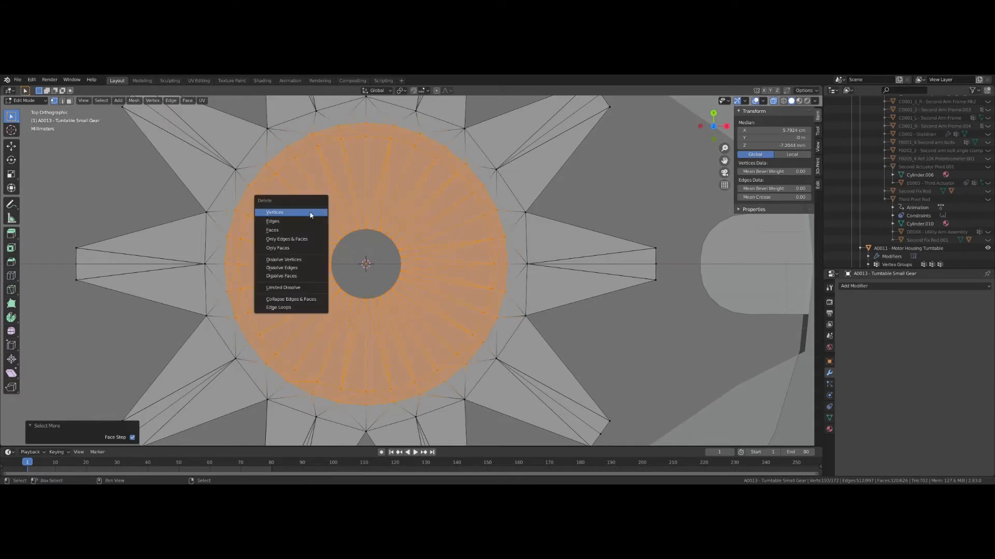
left_click(316, 210)
Step: Reveal the hidden shaft cylinder at the centre of the gear teeth
scroll(299, 292, "down", 3)
scroll(300, 292, "down", 1)
middle_click_drag(302, 291, 334, 256, "shift")
scroll(347, 252, "up", 1)
key("KP_2")
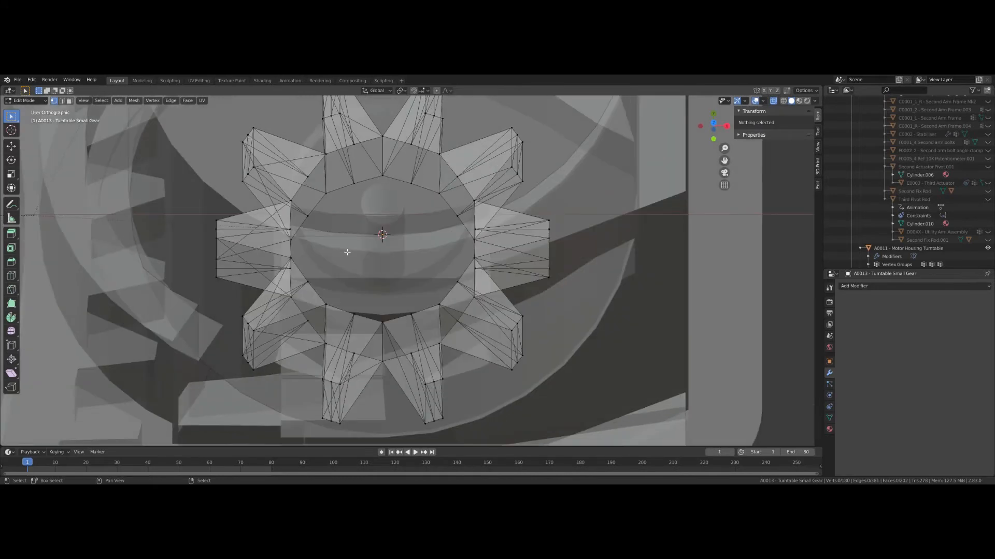
key("alt+h")
middle_click_drag(339, 315, 366, 362)
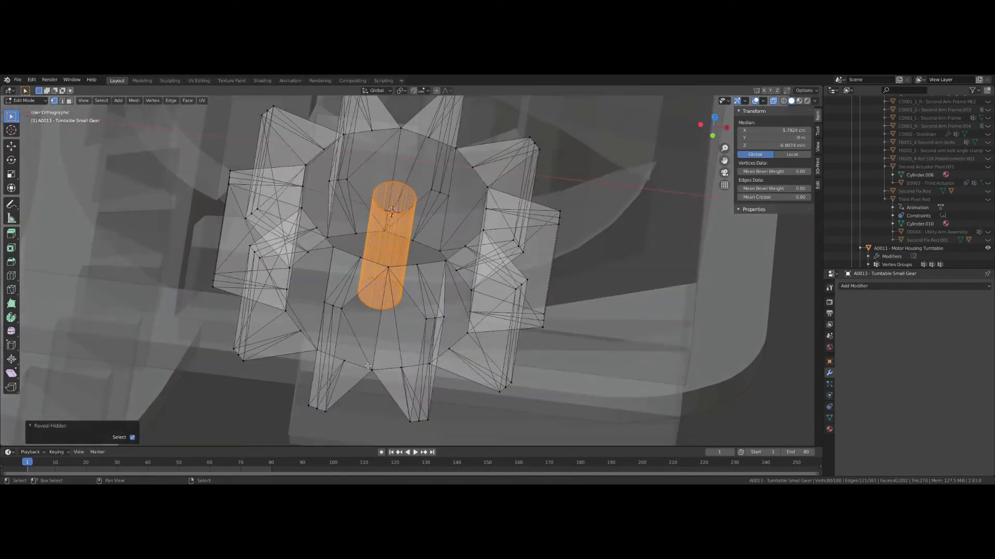
Step: Set the Z position of the shaft cylinder's lower end vertices to -1.13154 cm, copied from a lower gear tooth vertex
left_click(371, 370)
left_click(766, 146)
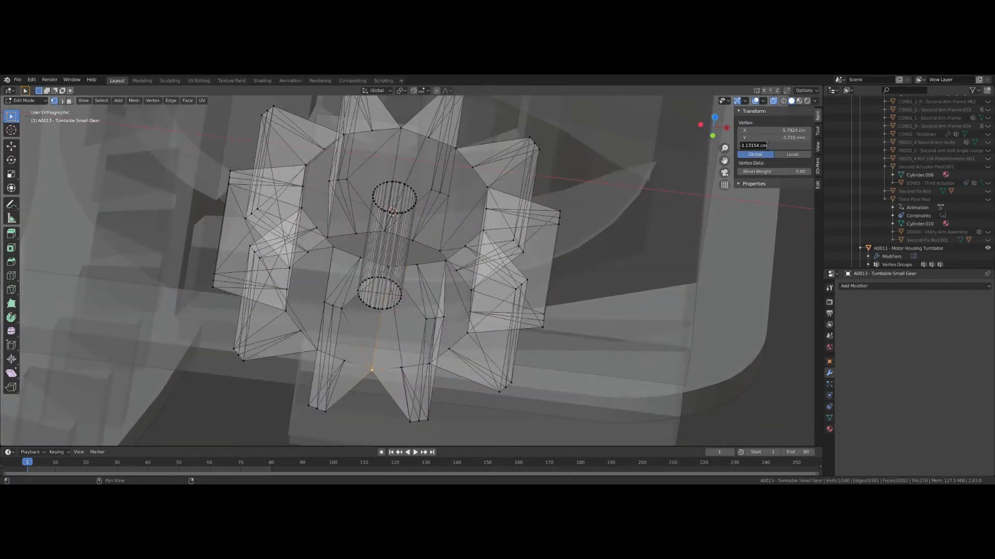
key("Return")
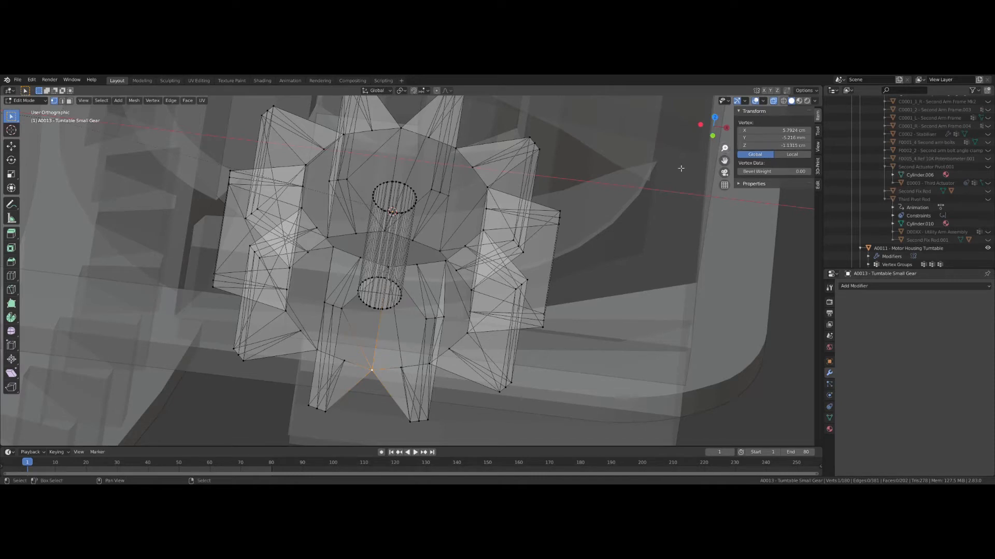
left_click(376, 311, "alt")
key("c")
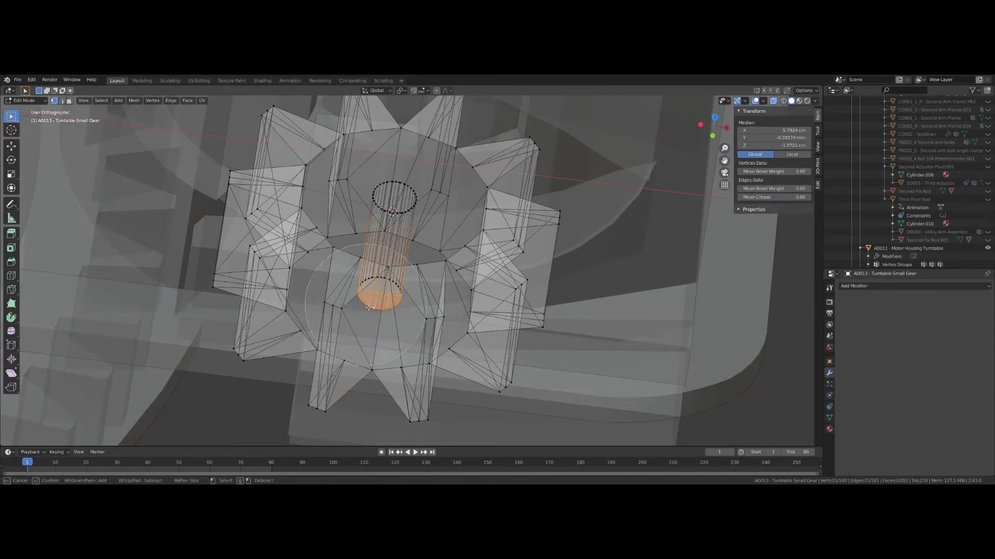
scroll(365, 305, "up", 3)
left_click_drag(370, 314, 414, 308)
key("Escape")
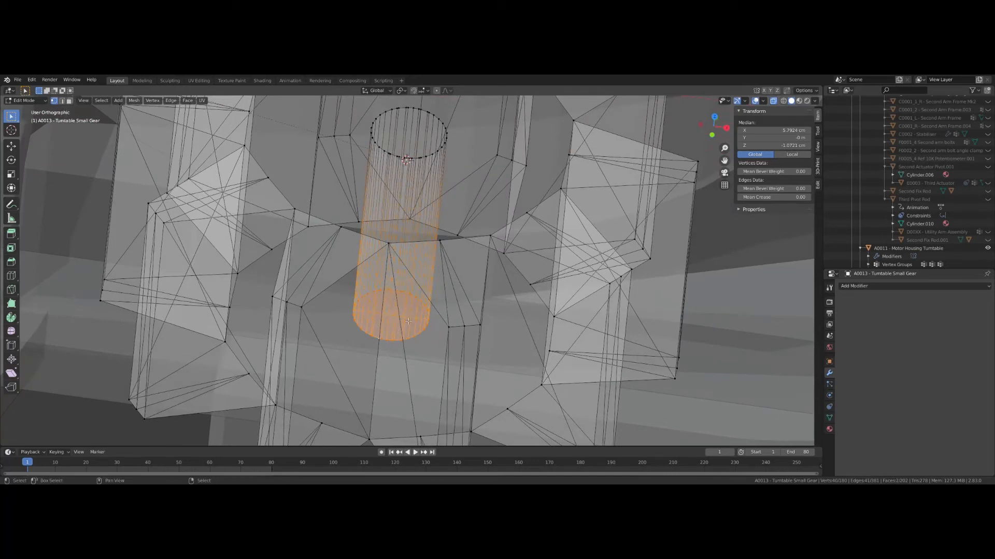
left_click(770, 147)
type("-1.13154")
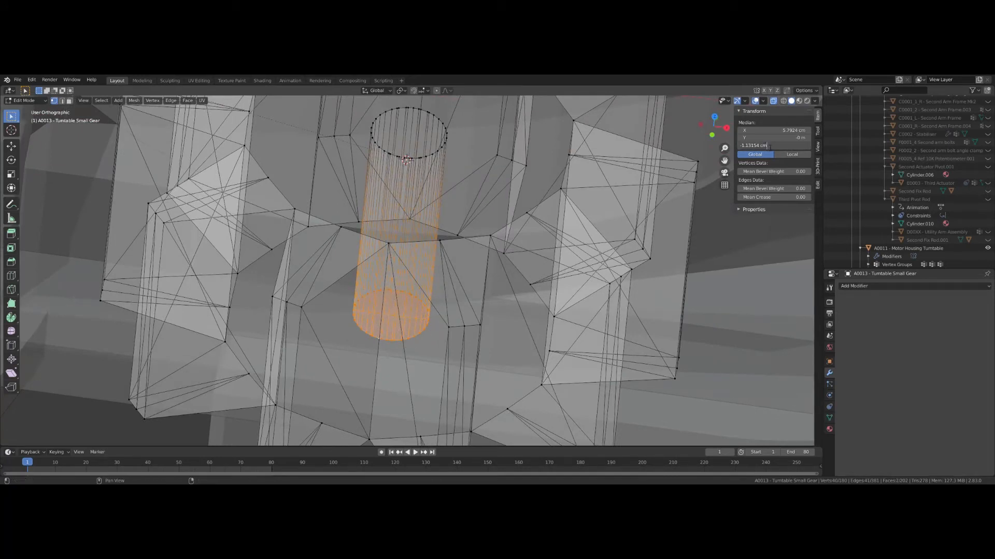
key("Return")
Step: Delete the edge crossing the shaft cylinder's lower end cap together with its cap faces
key("2")
left_click(380, 330)
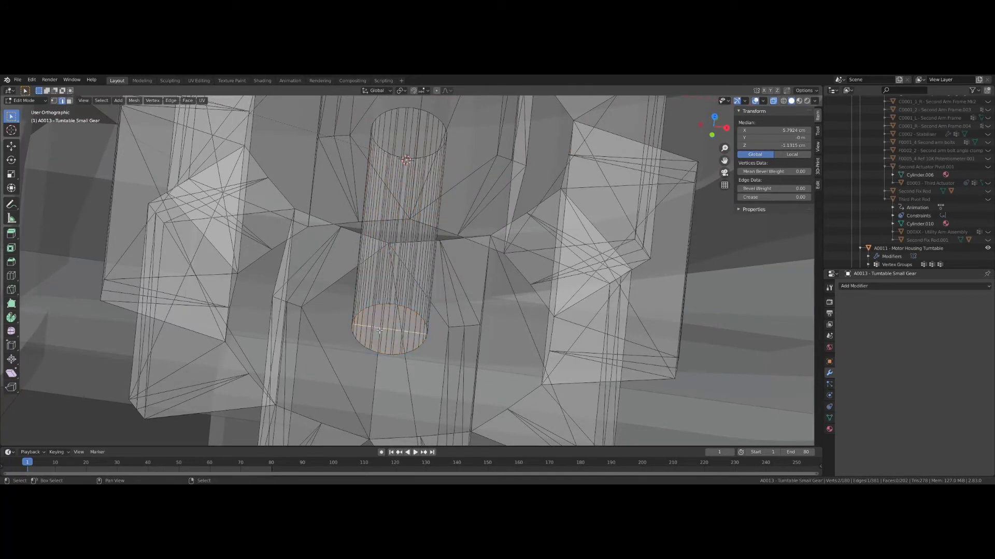
key("x")
left_click(361, 354)
Step: Delete the edges of all the small gear's teeth except the one facing the rotation gear
middle_click_drag(382, 250, 293, 283)
scroll(387, 276, "down", 3)
scroll(363, 315, "down", 2)
key("KP_7")
scroll(295, 281, "up", 2)
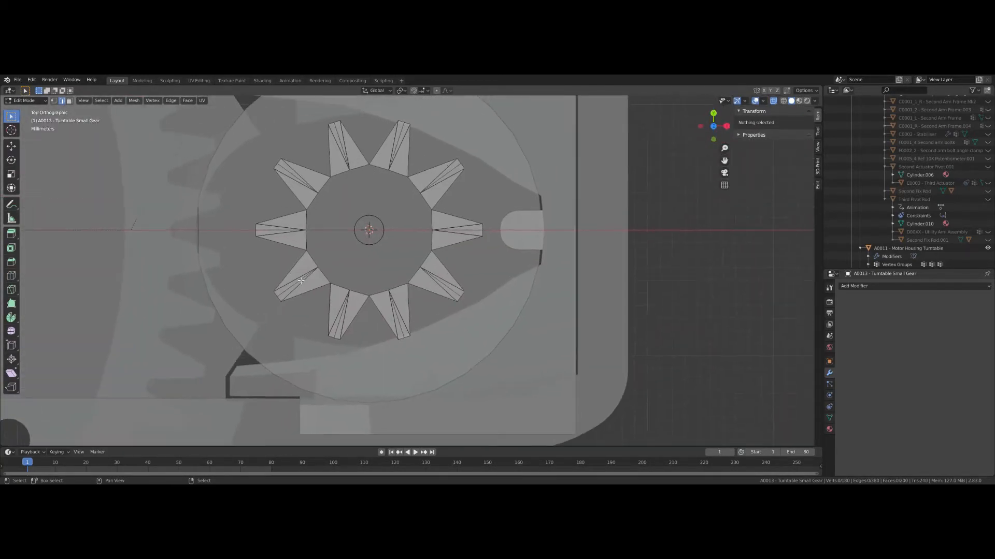
key("a")
key("alt+a")
scroll(290, 321, "down", 2)
key("c")
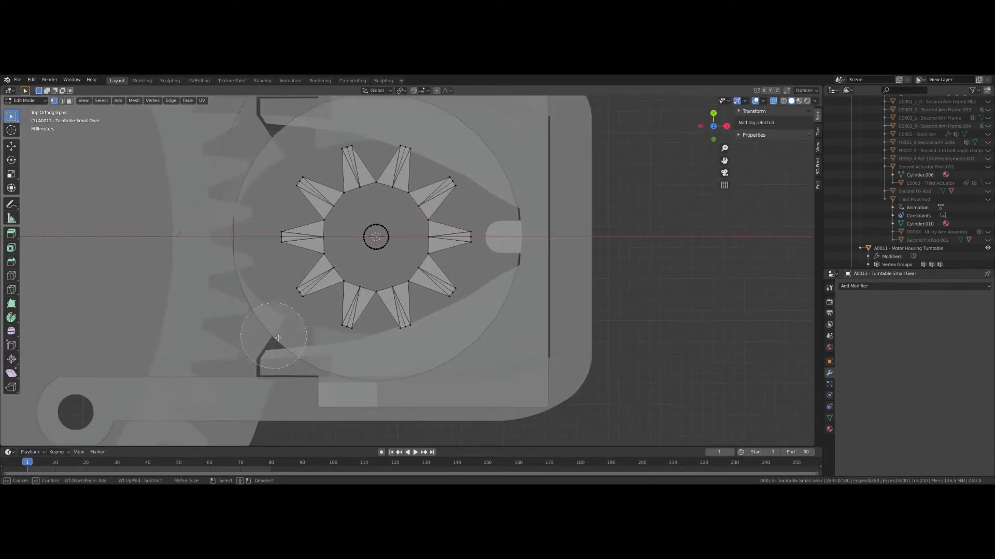
mouse_move(282, 329)
left_mouse_down()
mouse_move(306, 313)
mouse_move(381, 305)
mouse_move(439, 277)
mouse_move(449, 222)
mouse_move(412, 173)
mouse_move(345, 168)
mouse_move(288, 215)
left_mouse_up()
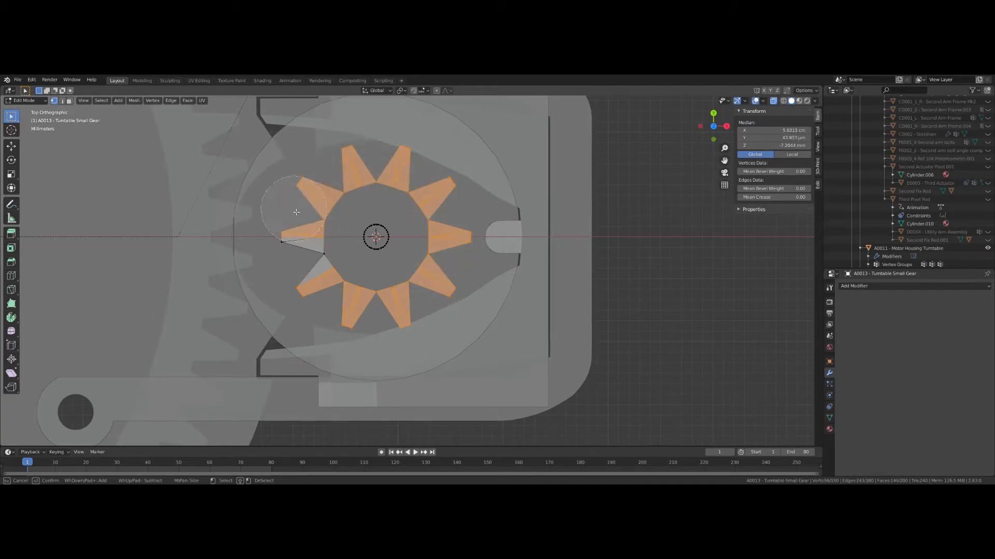
middle_click_drag(271, 240, 312, 226)
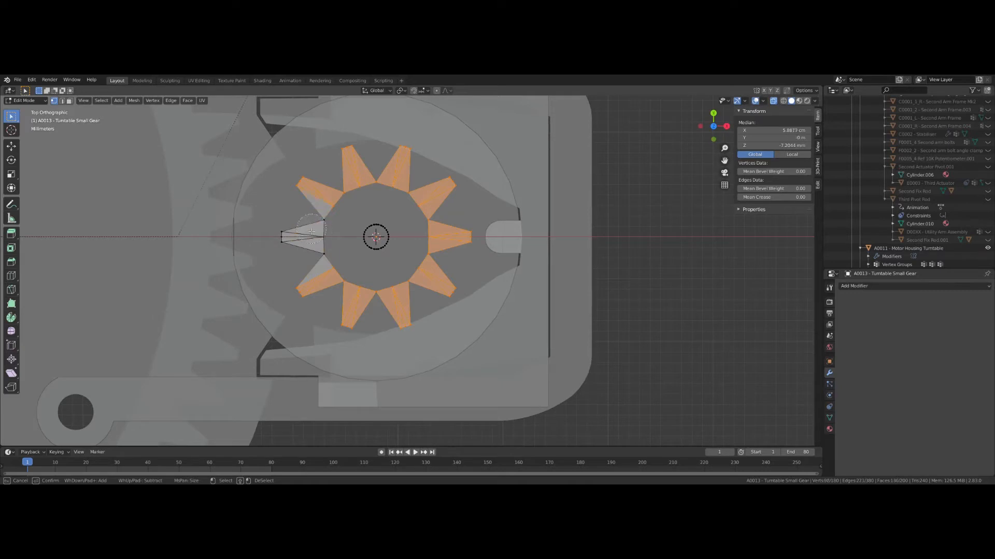
key("Escape")
key("x")
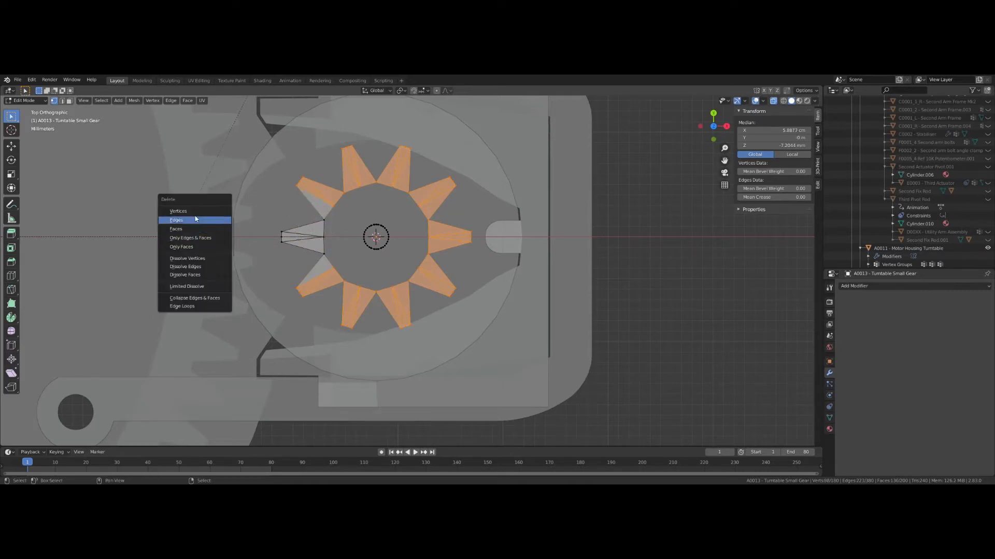
left_click(194, 220)
Step: Select all linked geometry of the remaining small gear tooth and move it about -6.26 mm along X into the rotation gear's gap
scroll(259, 238, "up", 2)
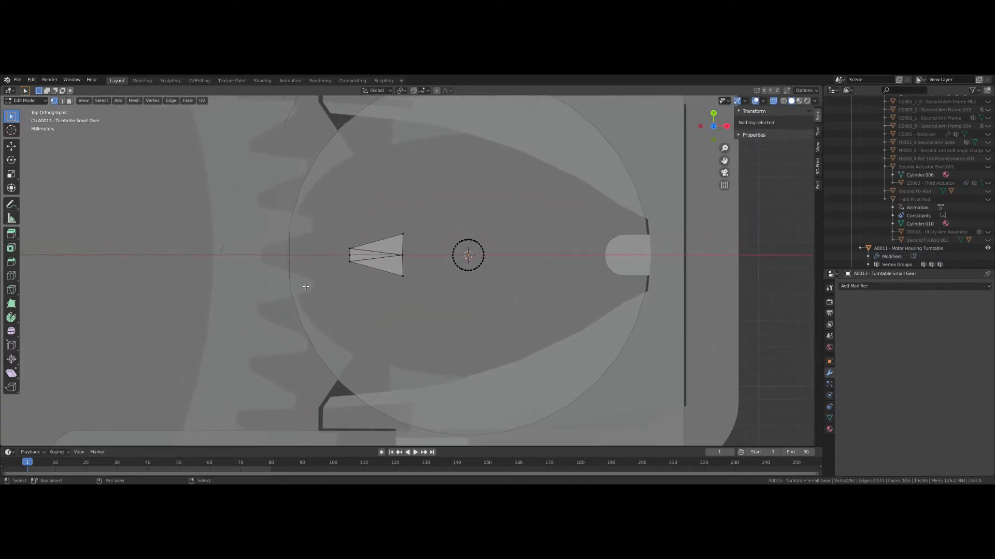
left_click(354, 260)
key("ctrl+l")
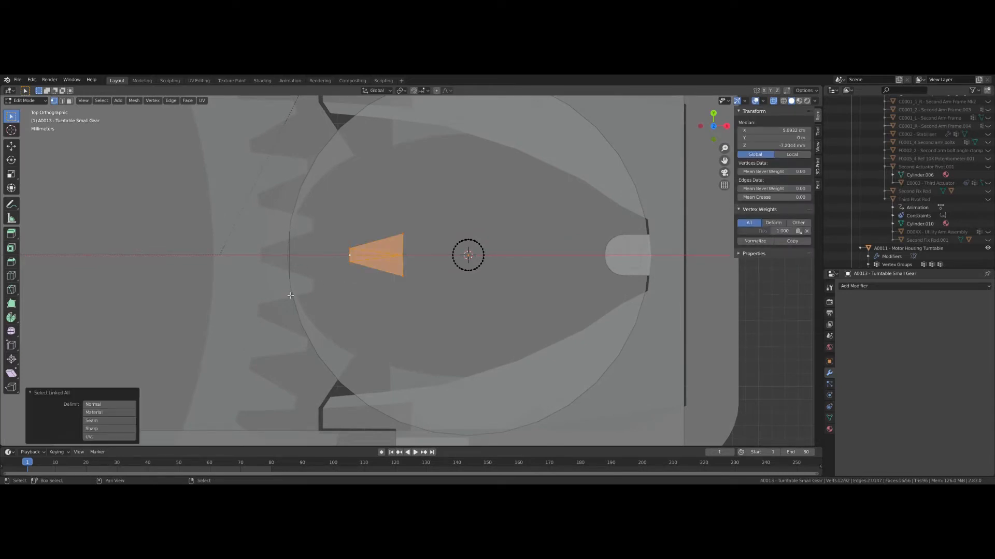
key("g")
key("x")
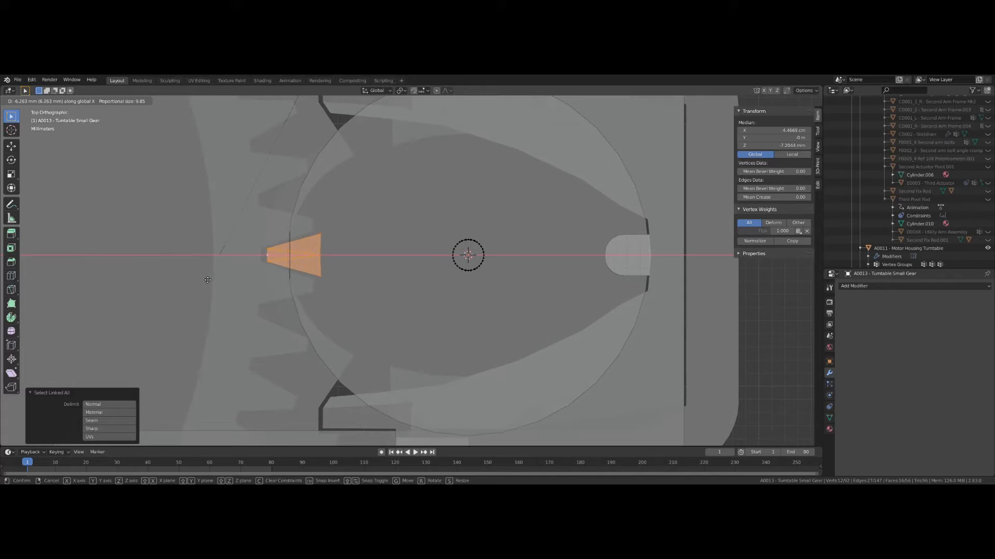
left_click(207, 279)
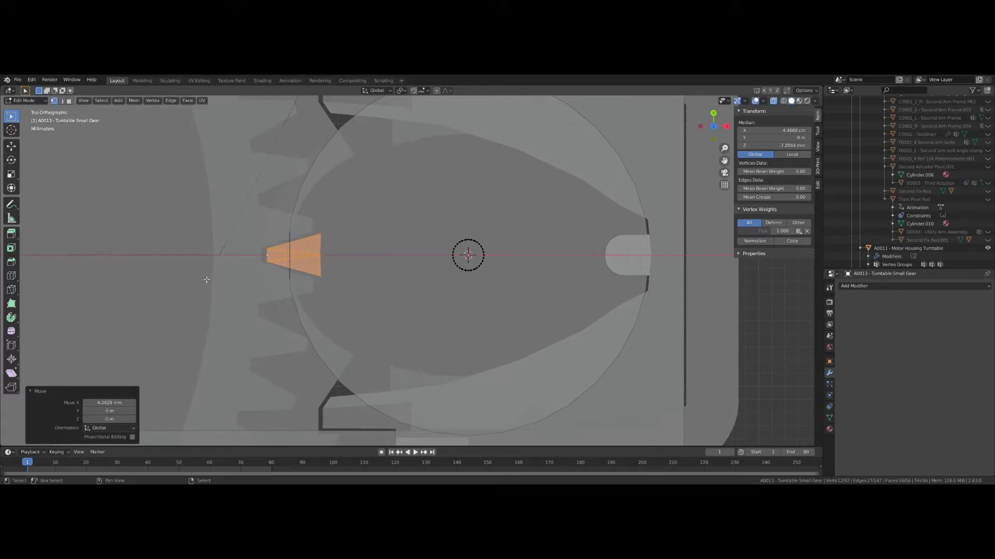
Step: Display the edge lengths and examine the tooth's tip and sides against the rotation gear's gap
left_click(764, 101)
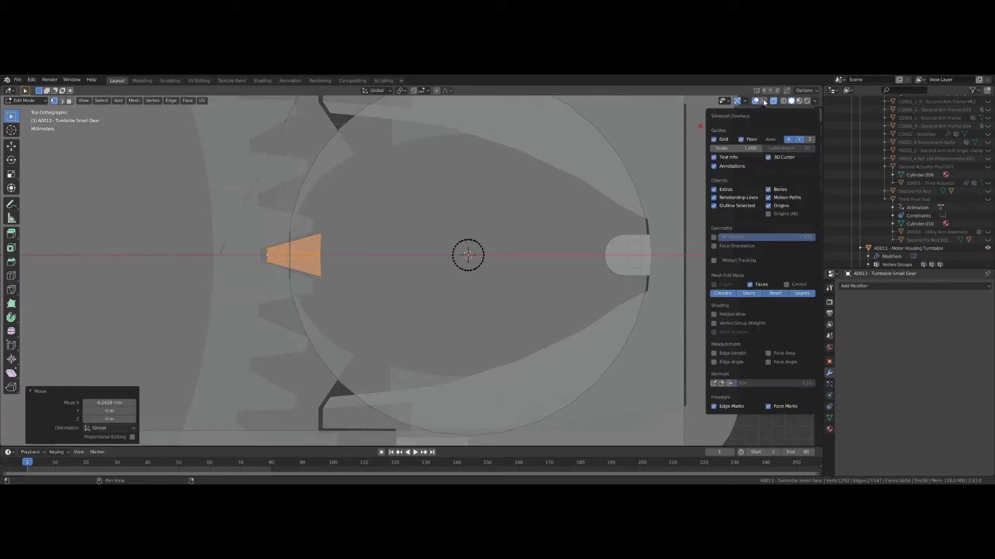
left_click(720, 354)
scroll(257, 323, "up", 10)
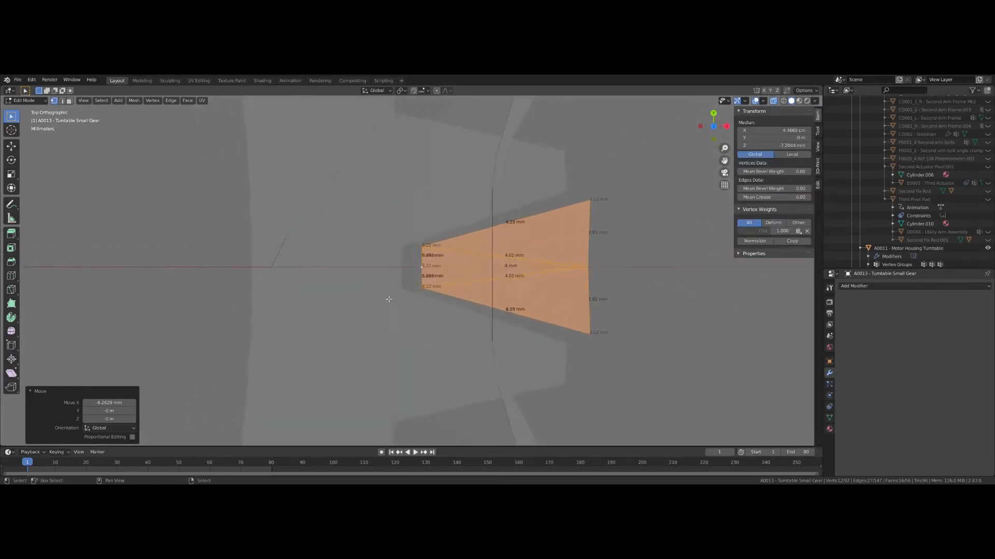
middle_click_drag(422, 270, 379, 234)
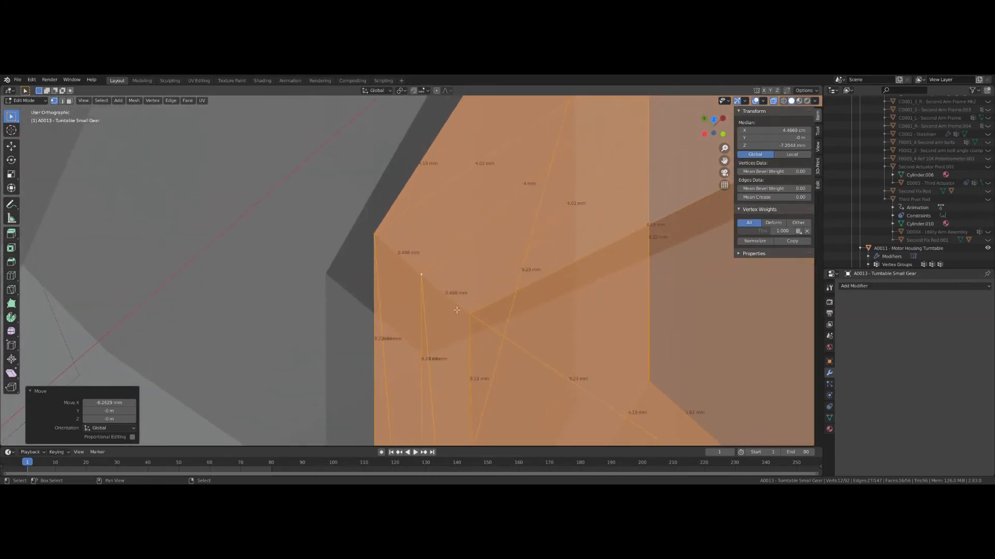
middle_click_drag(400, 304, 360, 343)
scroll(386, 316, "down", 4)
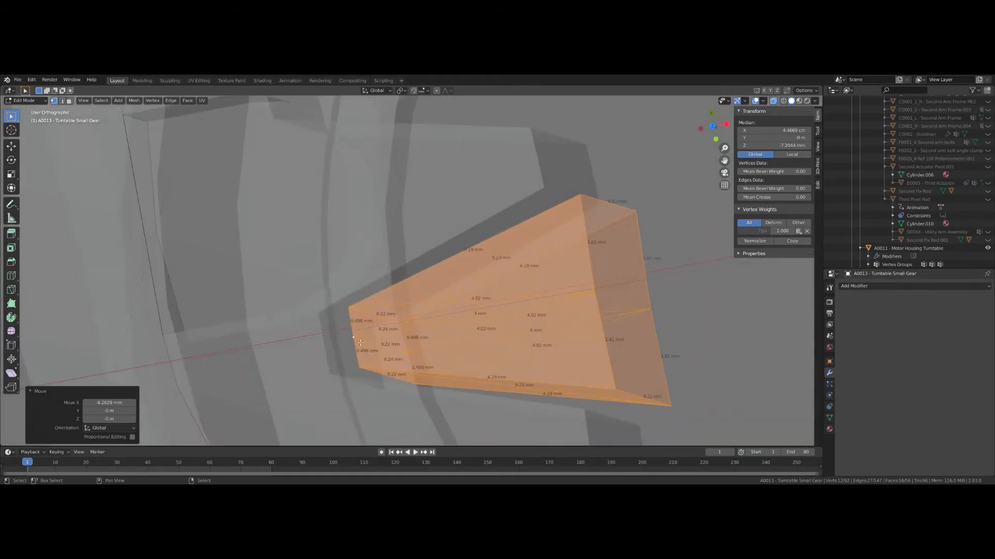
middle_click_drag(301, 360, 359, 327)
key("KP_7")
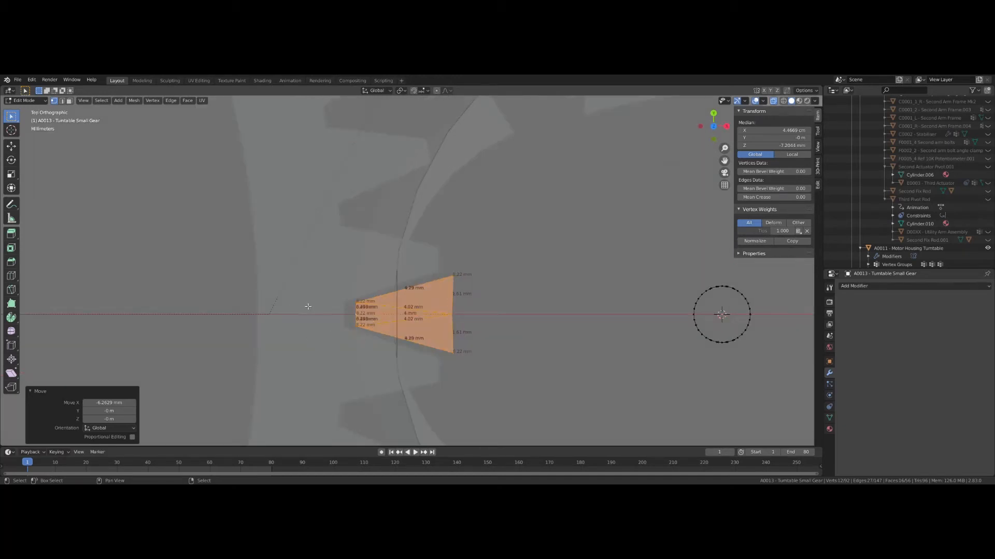
Step: Move the tooth about 1.15 mm along X back toward the motor shaft and turn off the edge length display
key("g")
key("x")
left_click(336, 306)
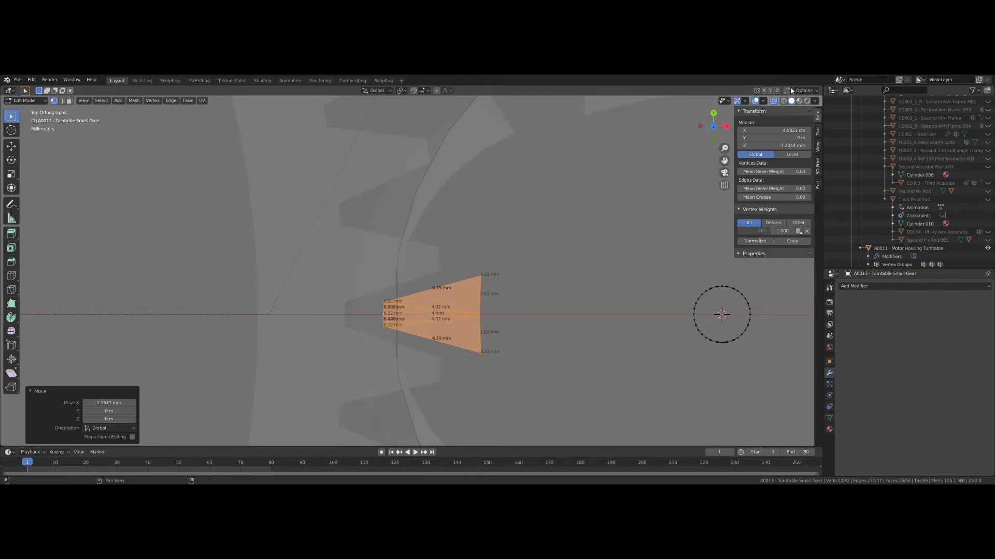
left_click(763, 101)
left_click(714, 354)
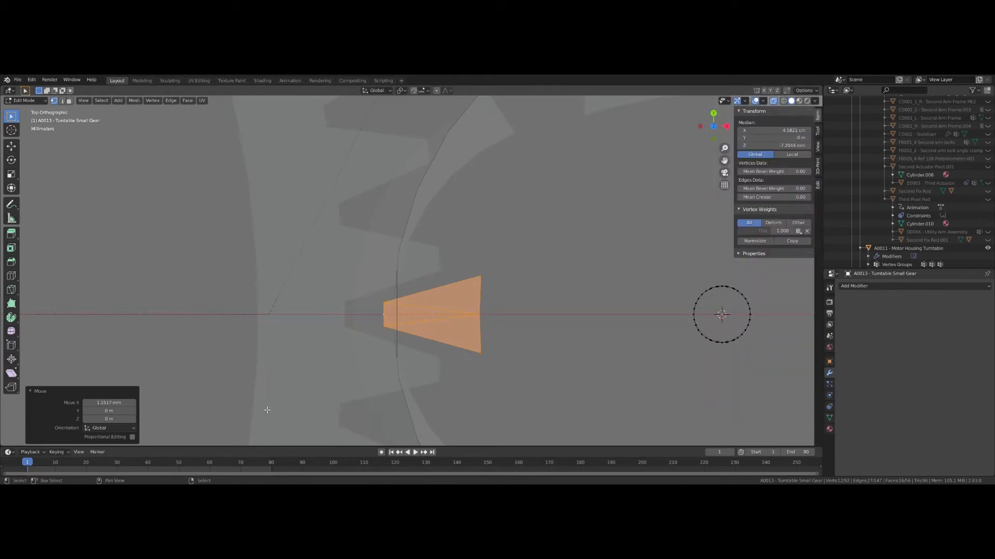
Step: Set the pivot point to the 3D cursor and try rotating the tooth around the motor shaft
key("period")
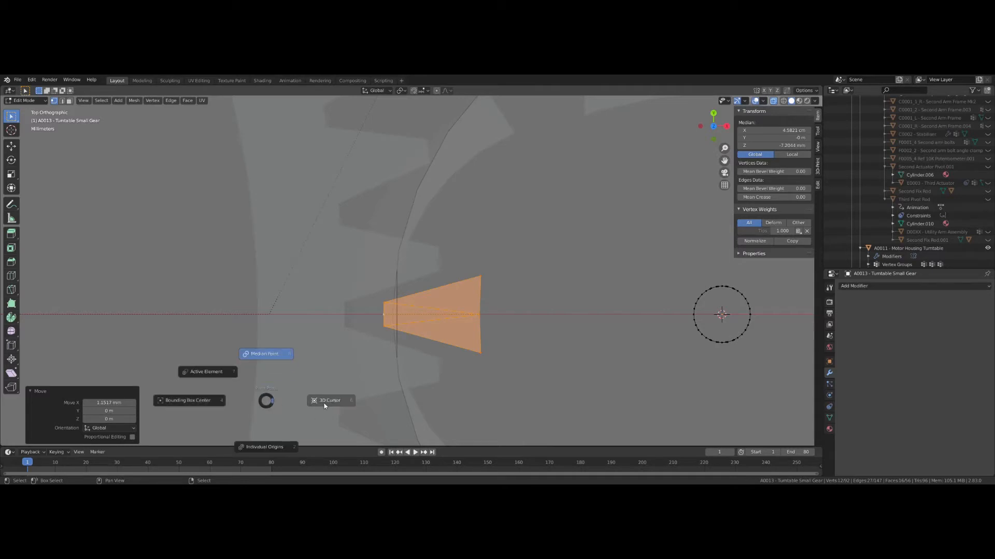
left_click(324, 405)
key("r")
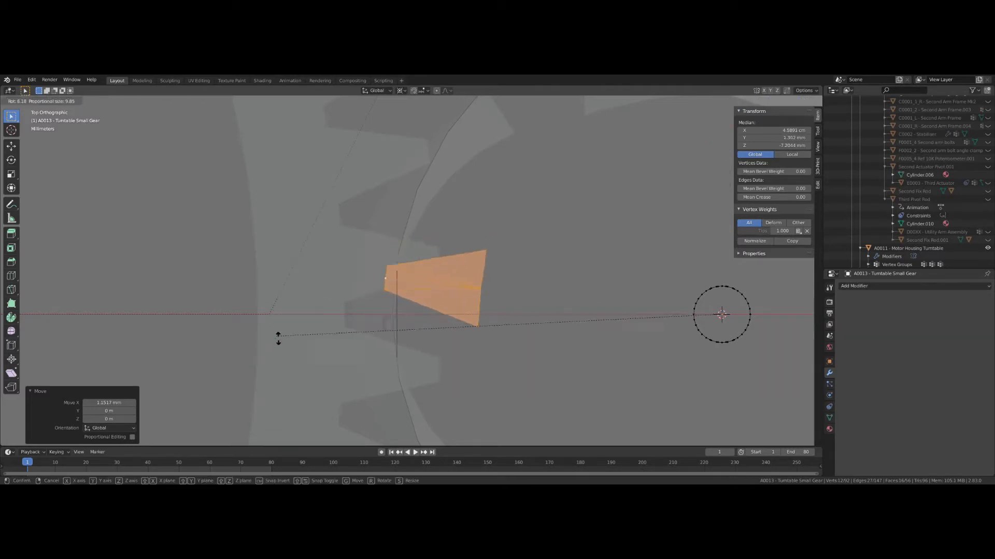
key("Escape")
Step: Switch to Object Mode and check the object constraints of the rotation gear teeth and the small gear
key("Tab")
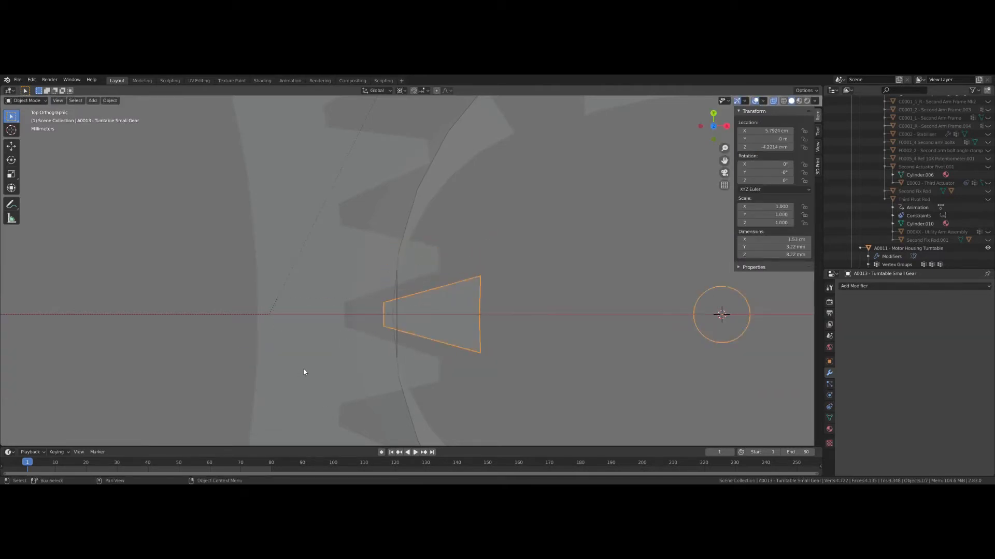
left_click(304, 372)
left_click(828, 395)
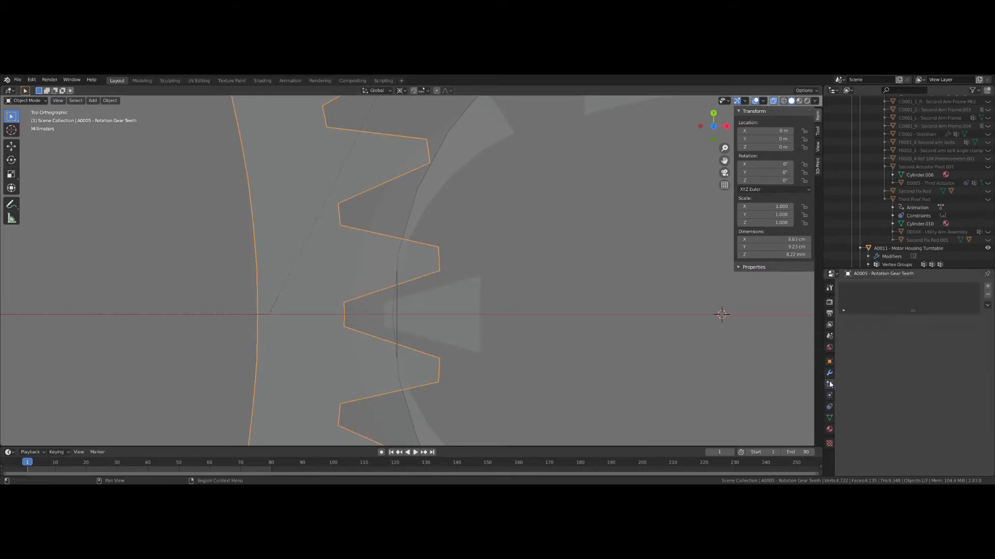
left_click(830, 406)
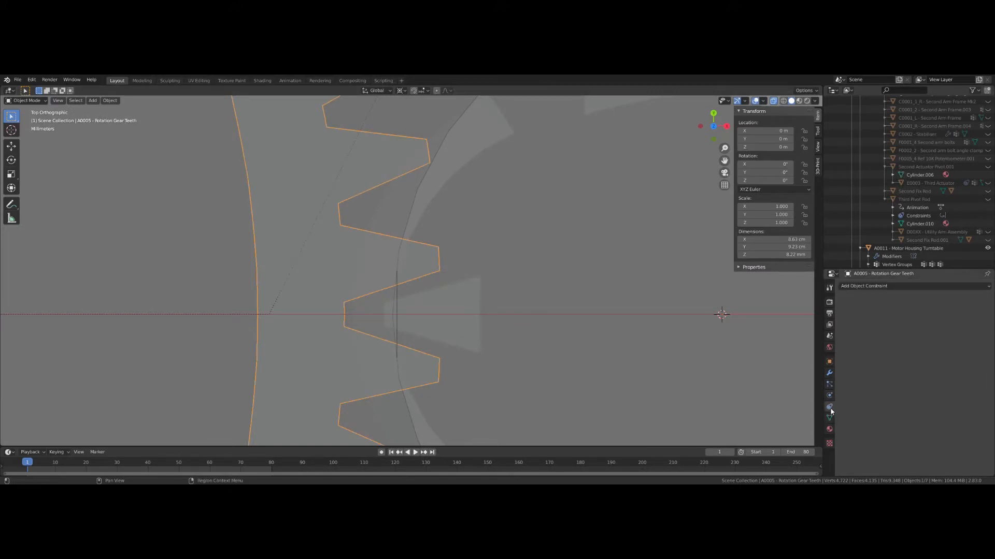
left_click(424, 337)
left_click(430, 327)
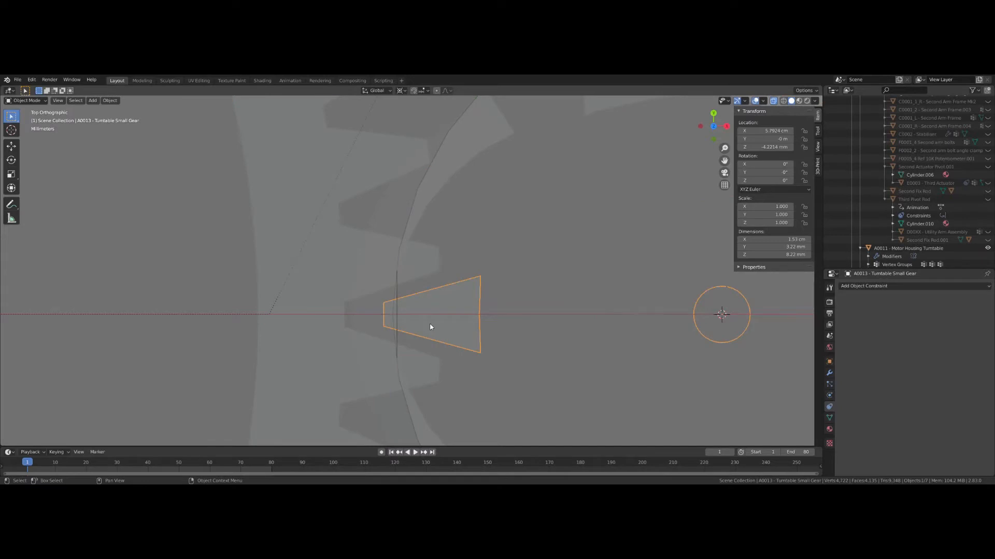
Step: Try rotating the small gear and the rotation gear teeth as whole objects around the 3D cursor
key("r")
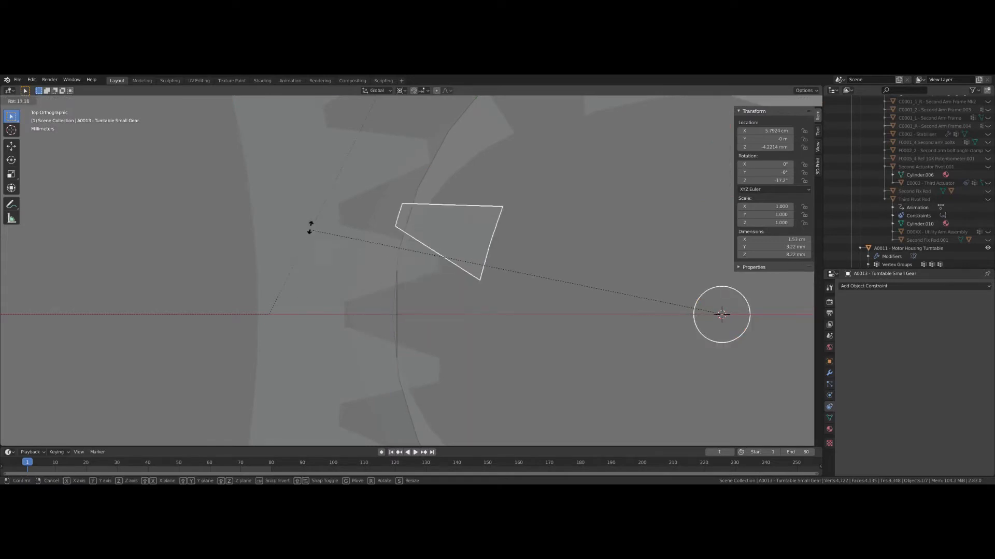
right_click(299, 297)
left_click(306, 329)
key("r")
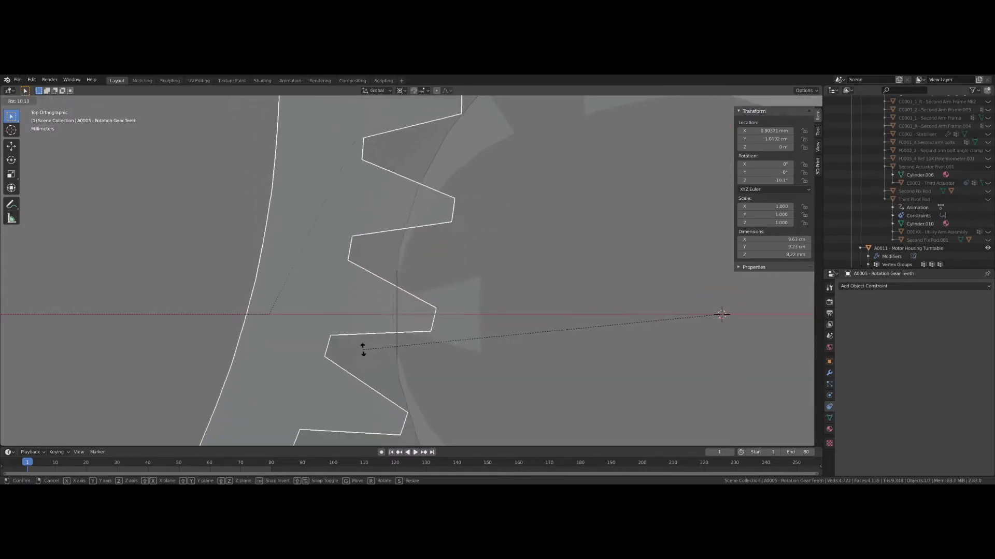
right_click(371, 387)
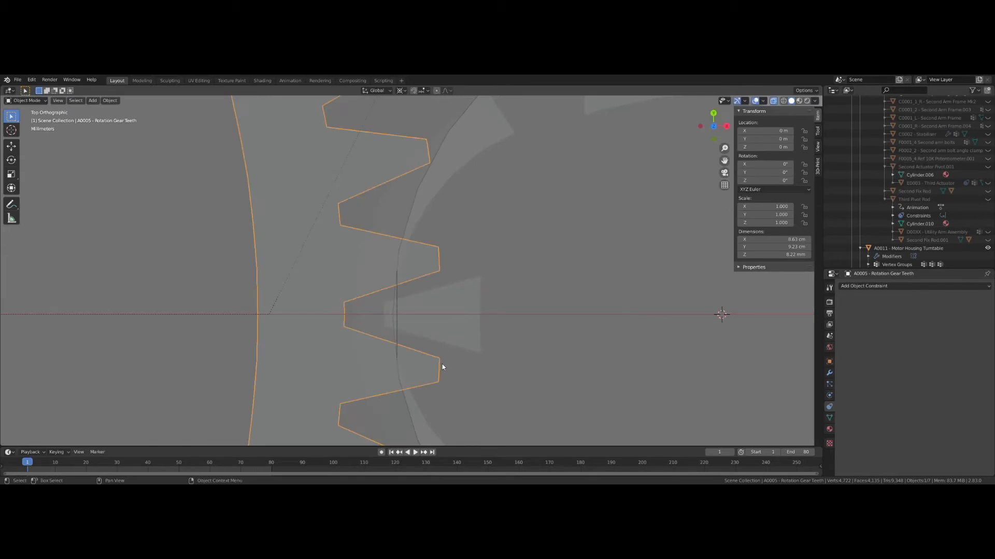
left_click(411, 338)
scroll(411, 338, "down", 2)
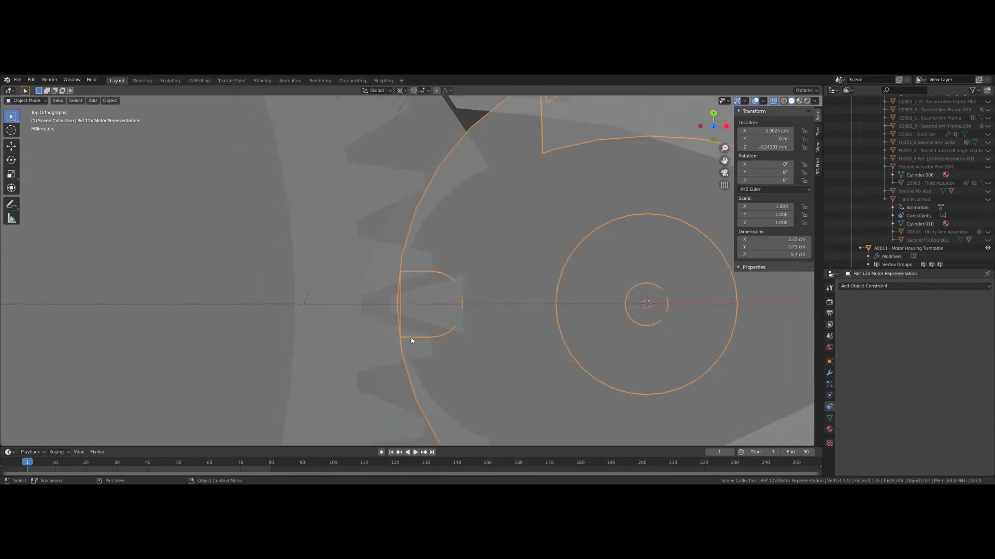
Step: Try duplicating the small gear's tooth in Edit Mode and rotating the copy around the motor shaft
left_click(415, 307)
scroll(387, 328, "up", 1)
key("Tab")
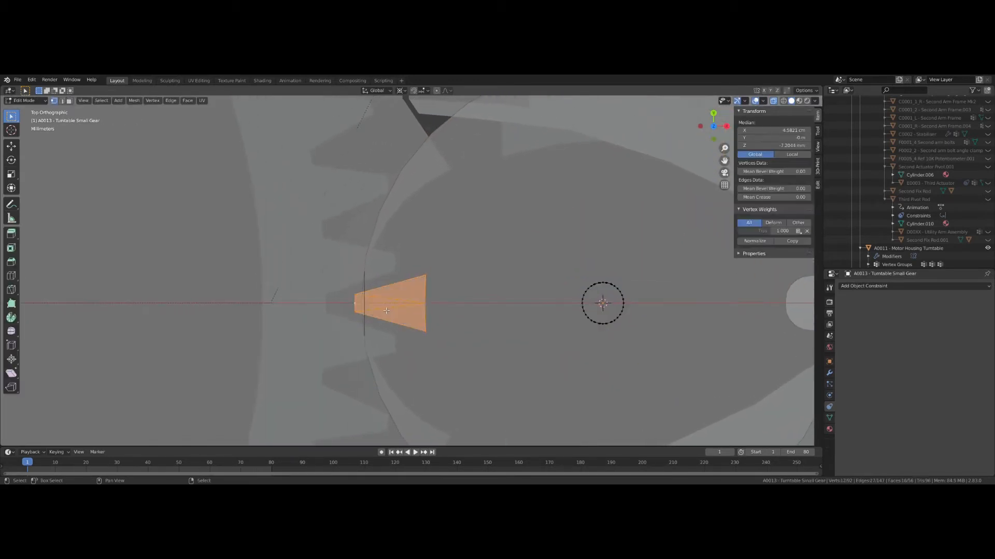
key("shift+d")
key("r")
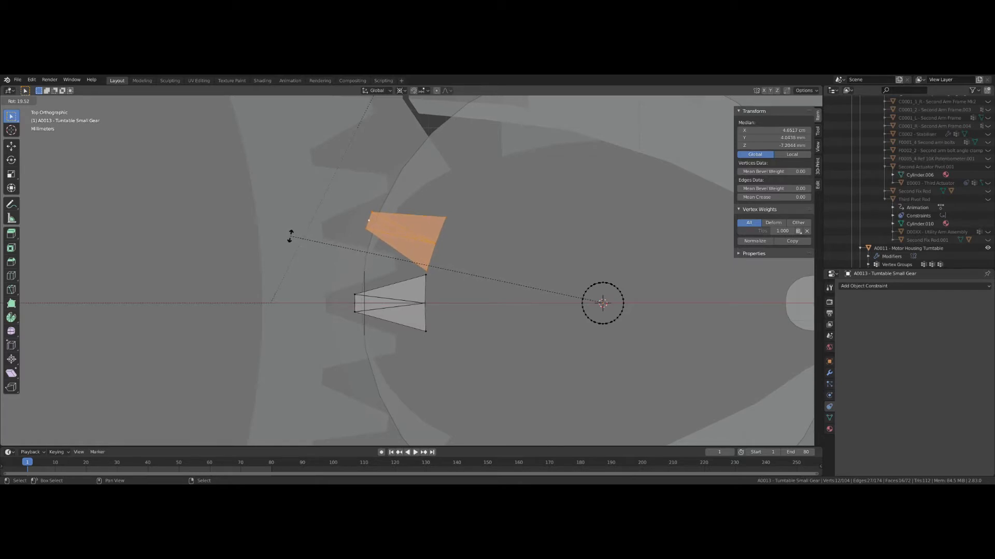
key("Escape")
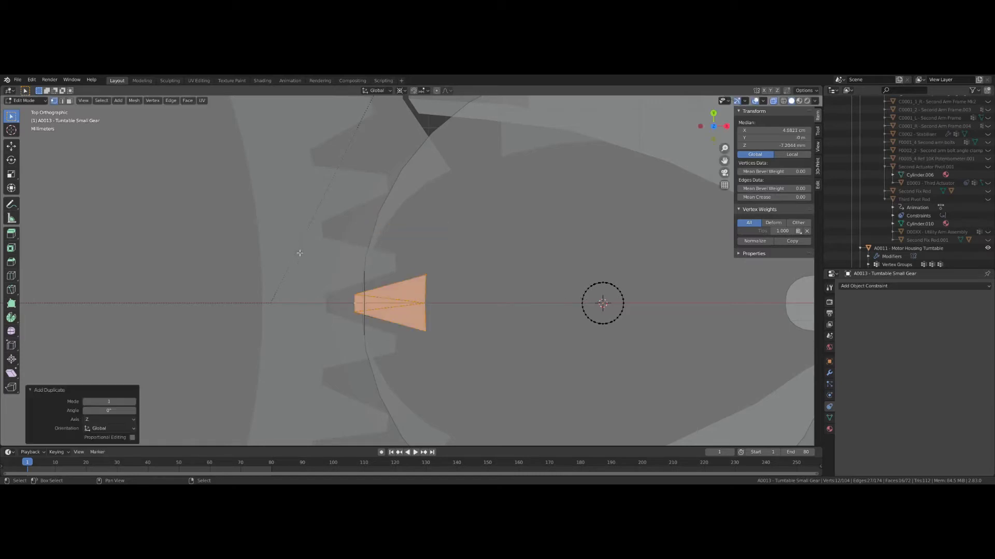
key("g")
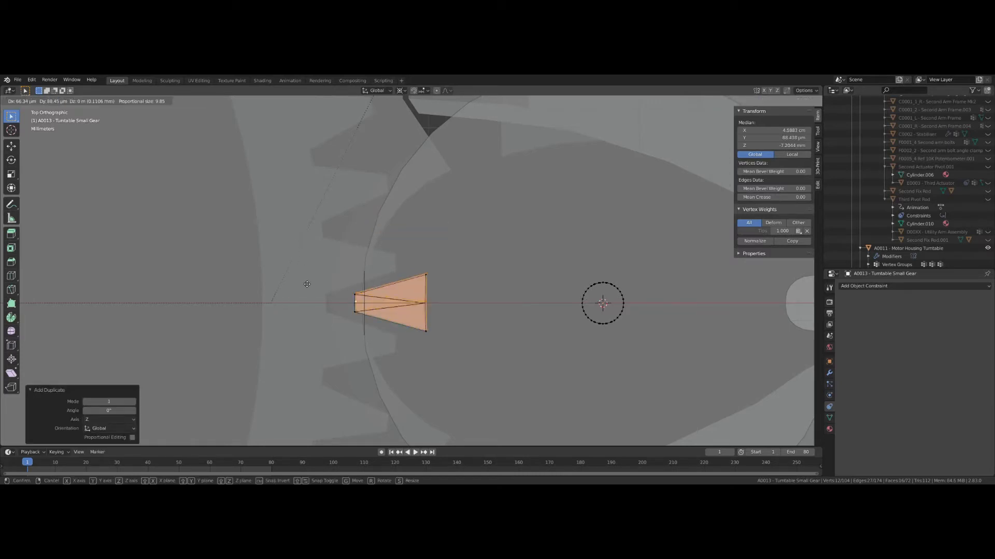
right_click(320, 229)
key("ctrl+z")
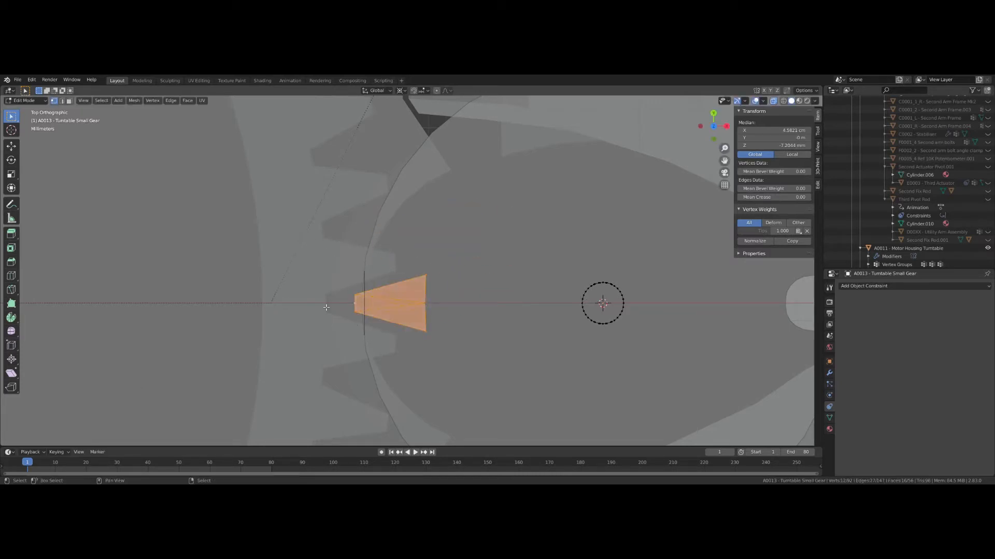
Step: Move the tooth about -0.48 mm along X, deeper into the rotation gear's gap
key("g")
key("x")
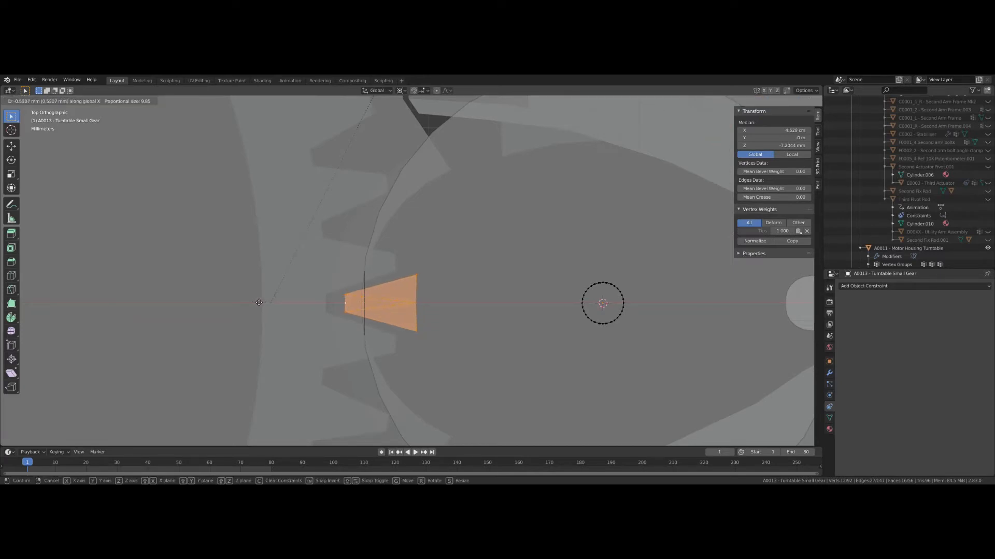
left_click(260, 301)
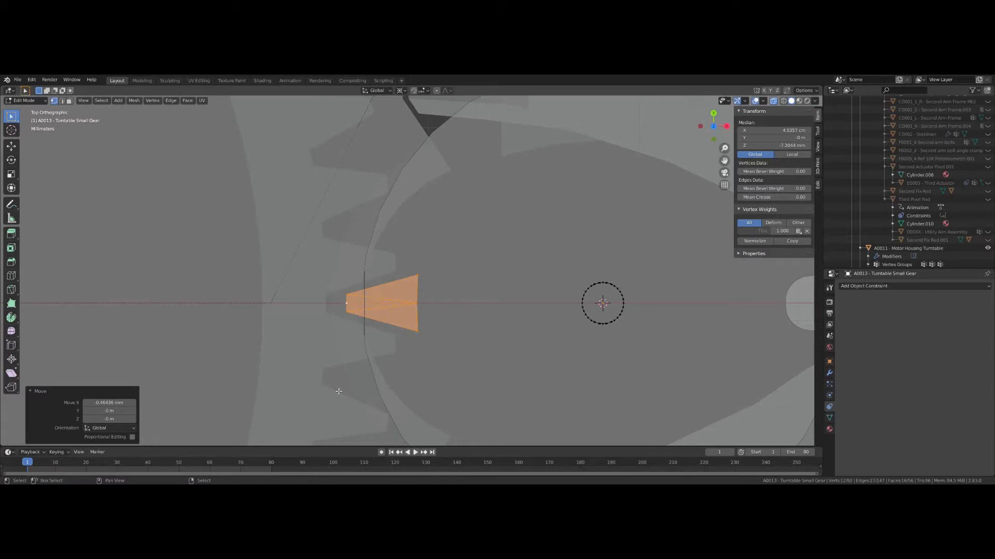
Step: Try rotating the tooth about its median point and about the 3D cursor to test its clearance in the gap
key("period")
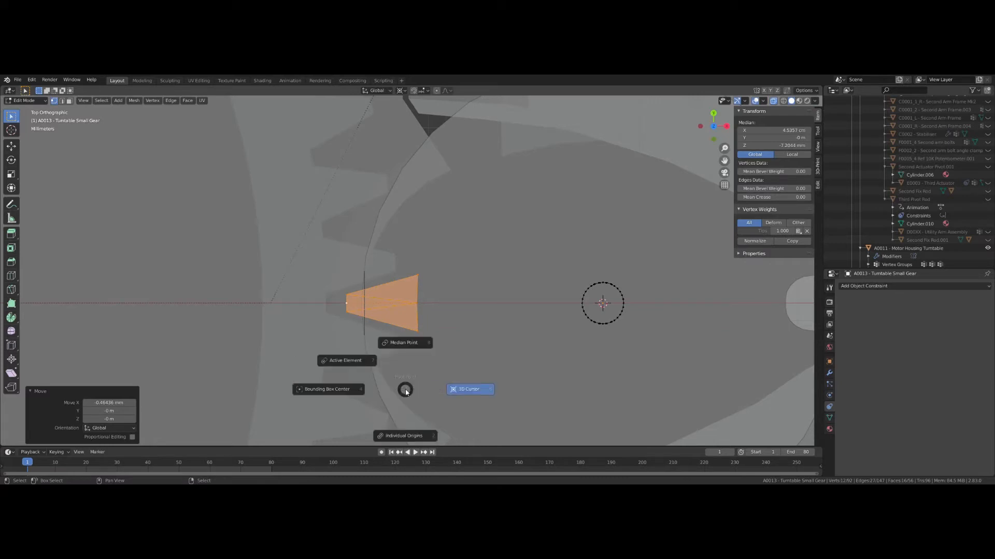
left_click(395, 346)
key("r")
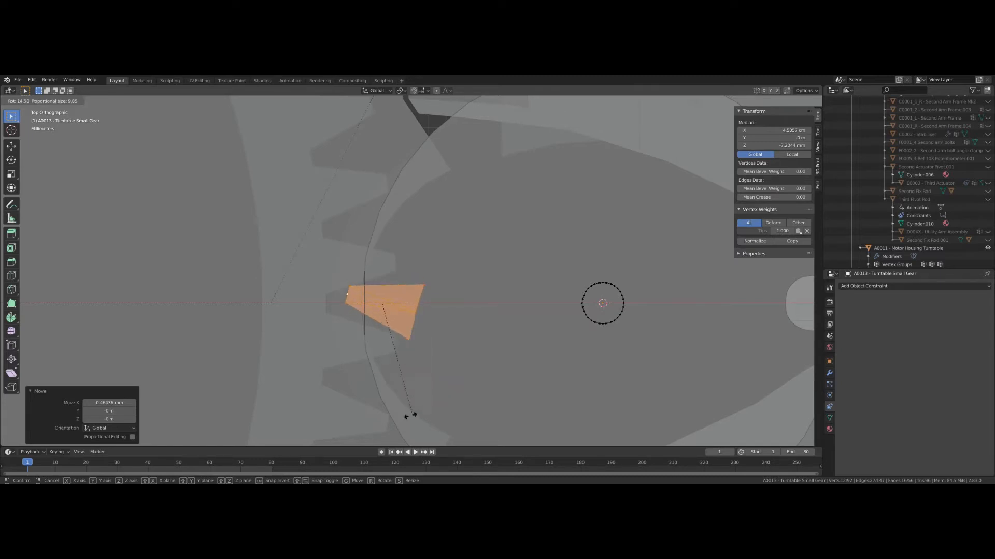
key("g")
key("x")
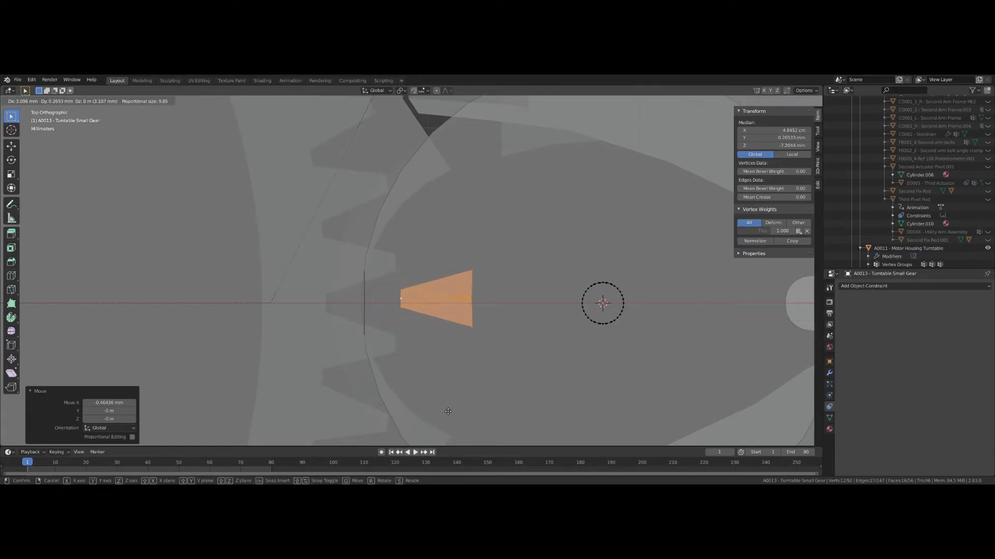
left_click(424, 411)
key("period")
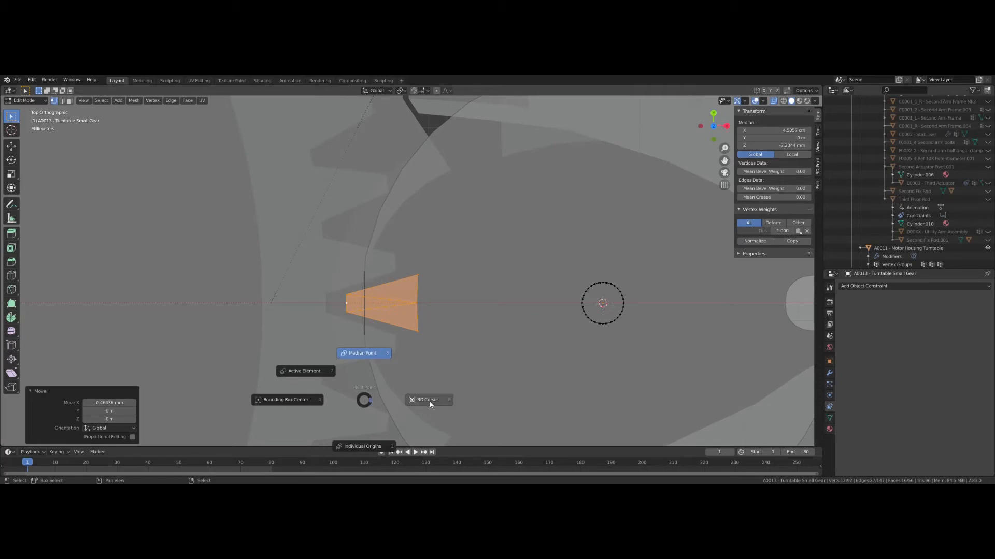
left_click(425, 399)
key("r")
left_click(342, 394)
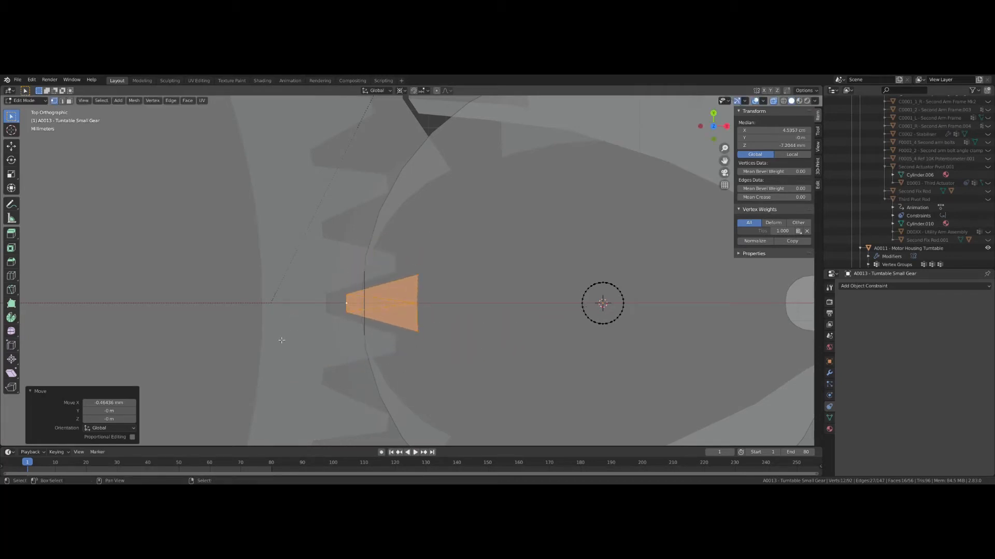
Step: Move the tooth about 0.18 mm along X, slightly back toward the motor shaft
key("g")
key("x")
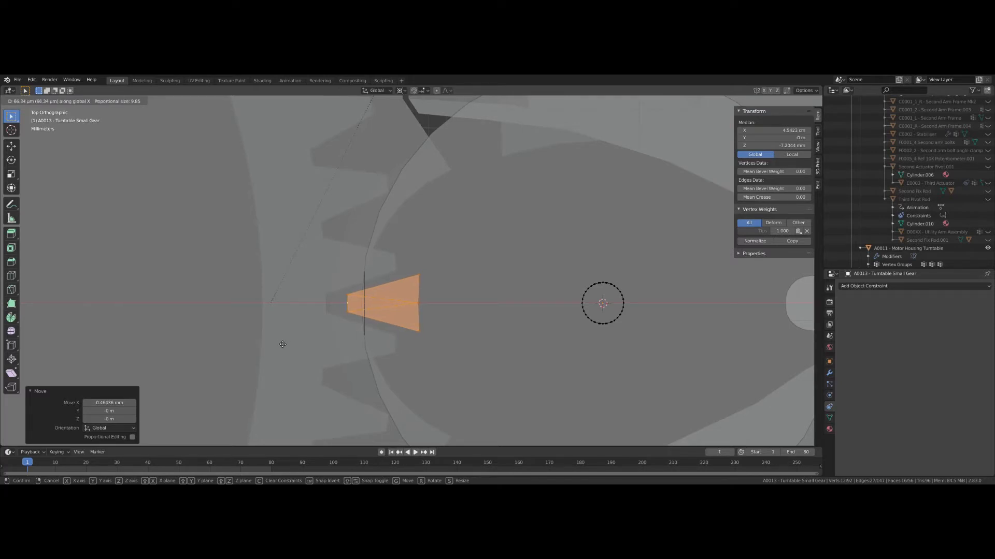
left_click(284, 346)
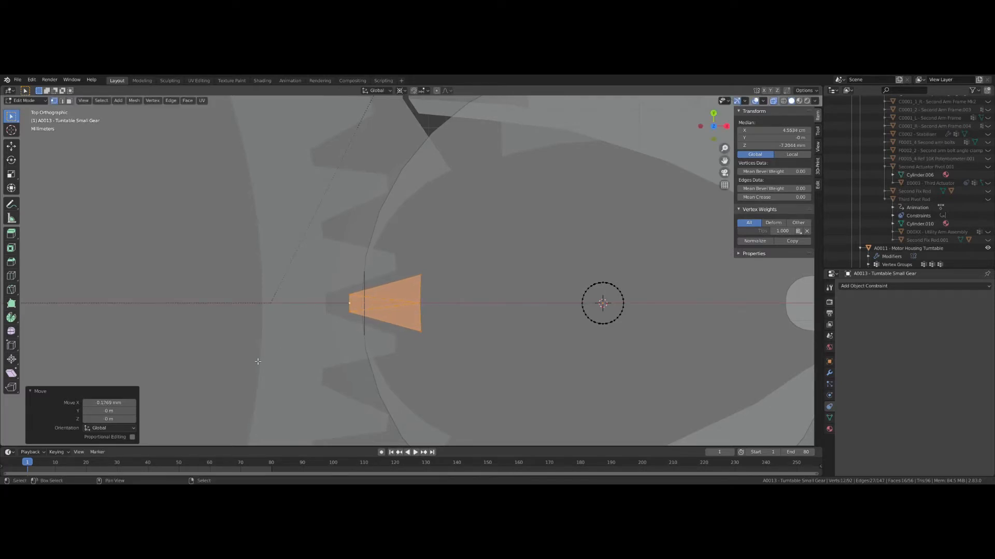
Step: Try duplicating the small gear's tooth and rotating the copy 19.5° clockwise around the motor shaft
key("shift+d")
key("r")
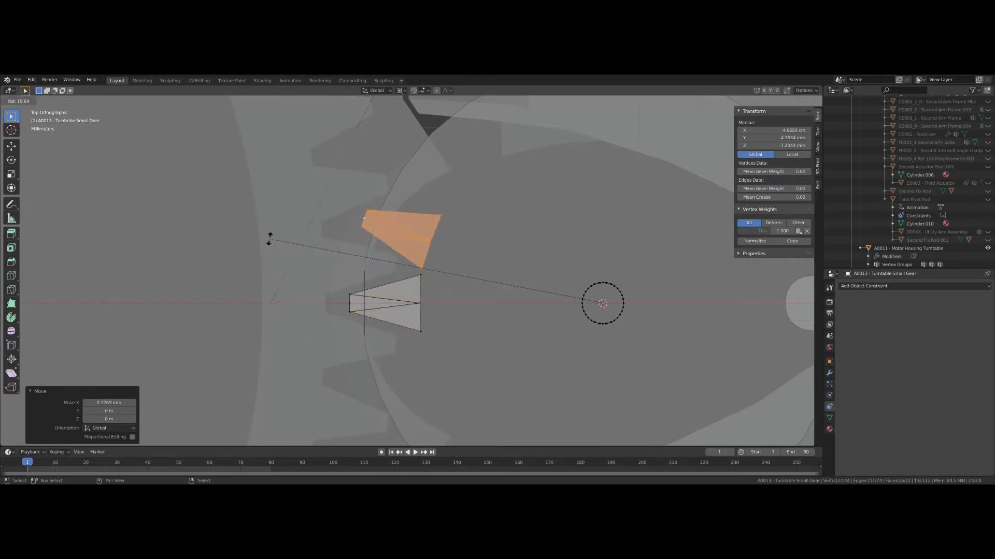
left_click(269, 240)
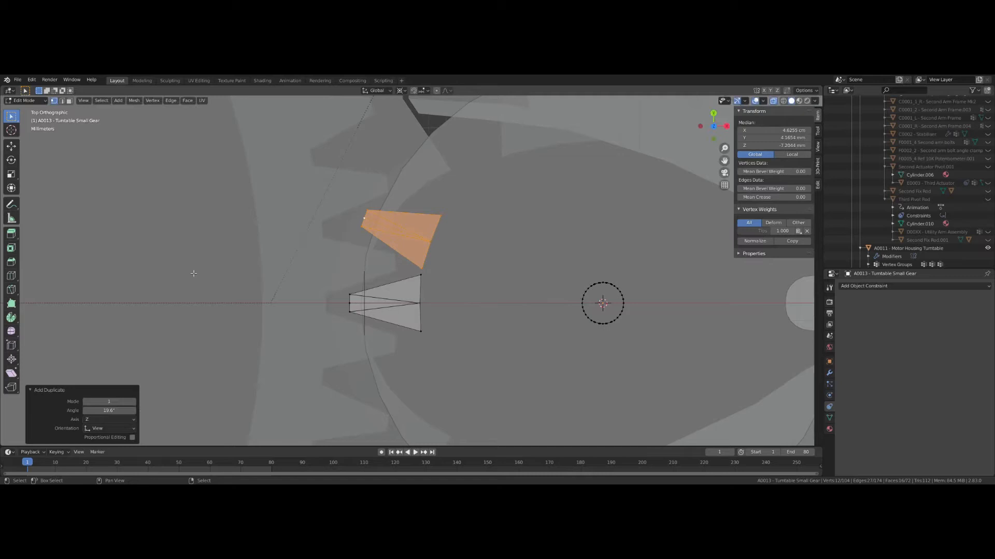
left_click(109, 411)
type("19.5")
key("Return")
middle_click_drag(313, 366, 249, 392, "shift")
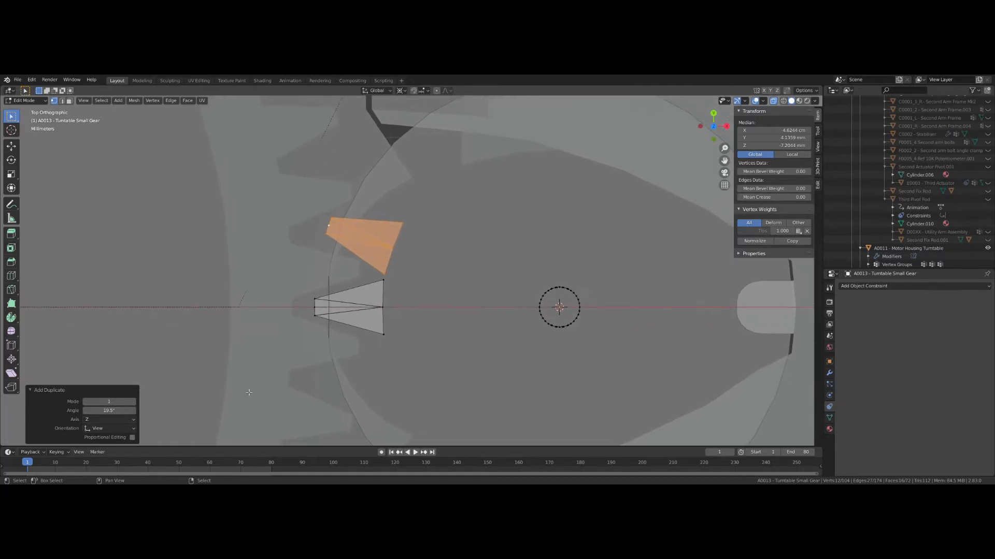
Step: Try a third tooth rotated a further 19.5° around the shaft, and undo both copies to leave only the original tooth
key("shift+d")
key("r")
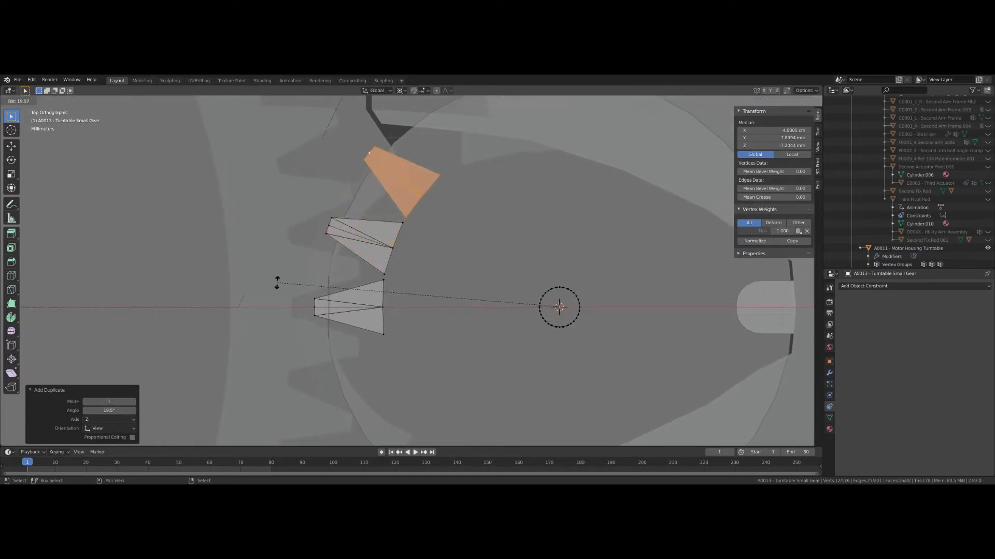
left_click(277, 282)
left_click(104, 410)
type("19")
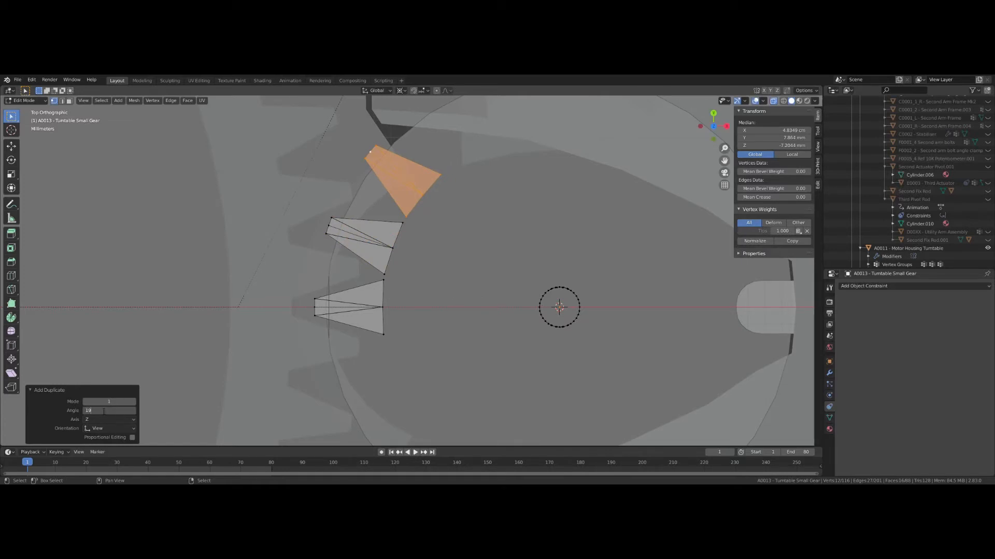
type(".5")
key("Return")
key("ctrl+z")
key("ctrl+z")
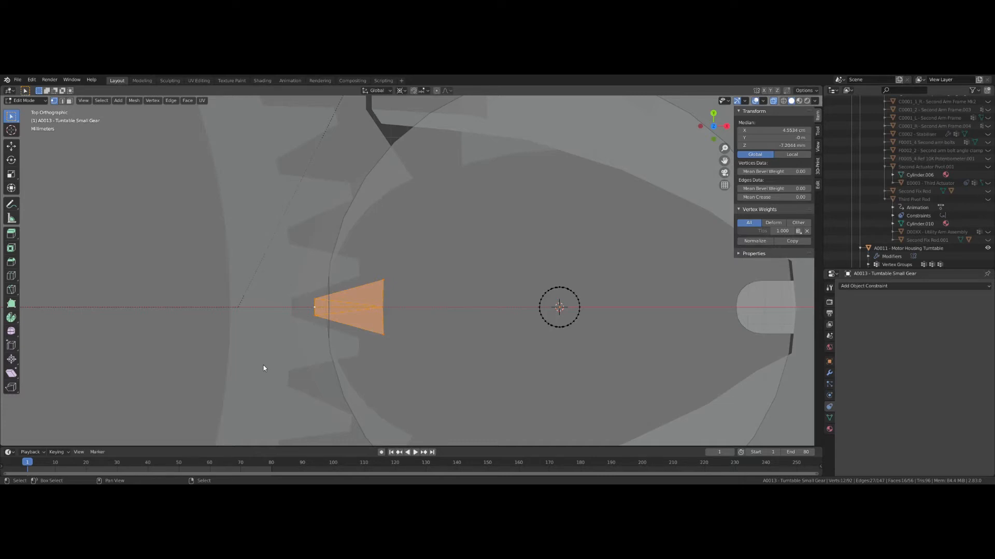
Step: Duplicate the original tooth and rotate the copy 20° clockwise around the motor shaft as the second tooth
key("shift+d")
key("r")
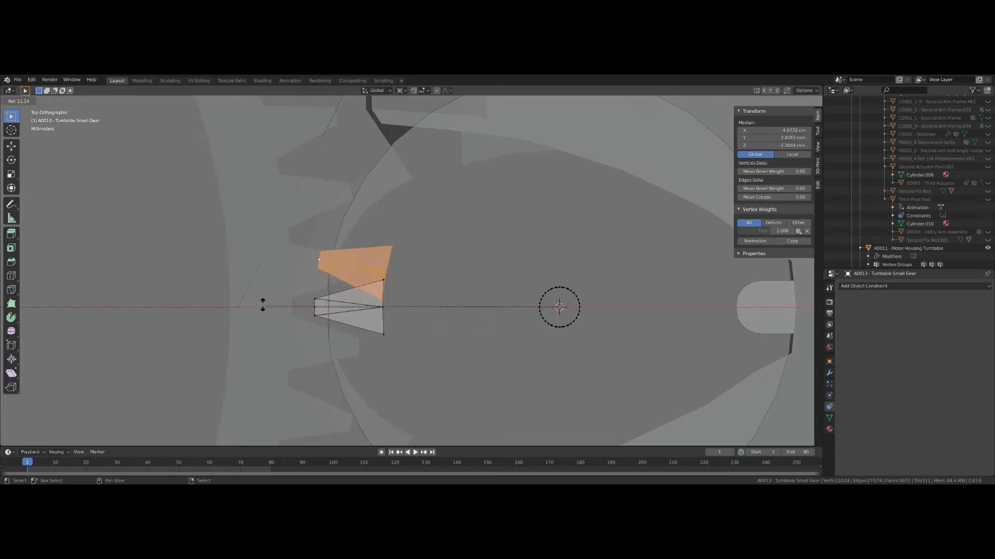
left_click(283, 267)
left_click(111, 409)
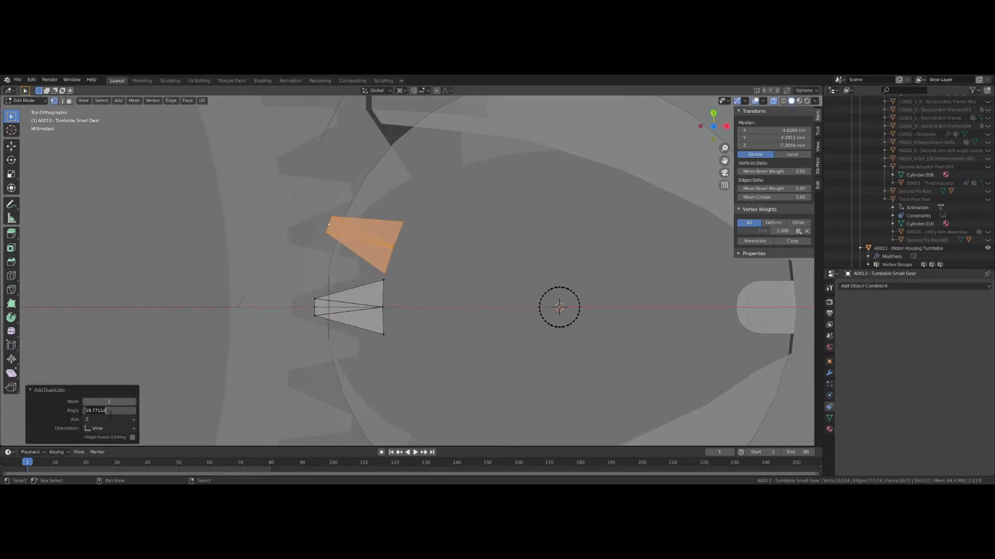
type("20")
key("Return")
Step: Add the third tooth by duplicating the second one and rotating it 20° around the motor shaft
key("shift+d")
key("r")
left_click(305, 272)
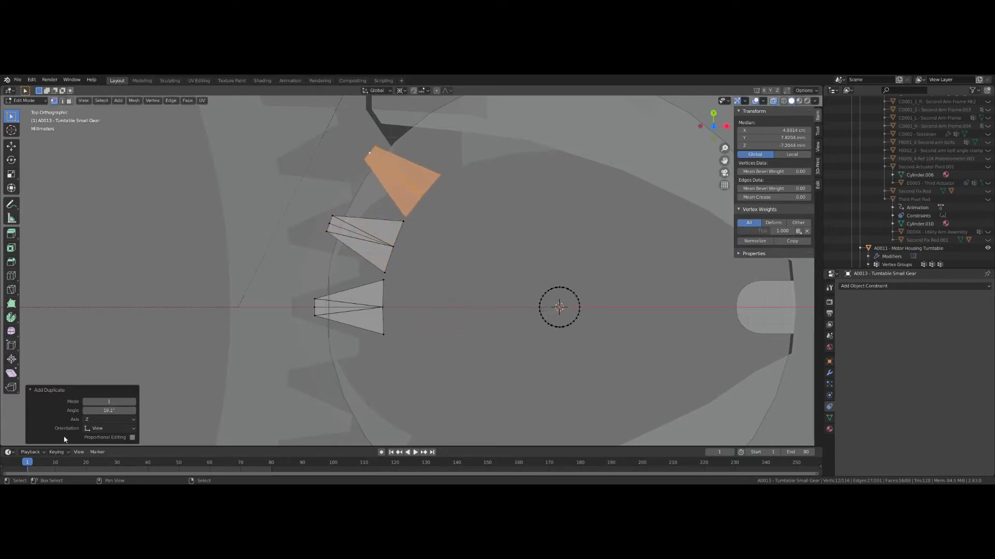
left_click(101, 411)
type("20")
key("Return")
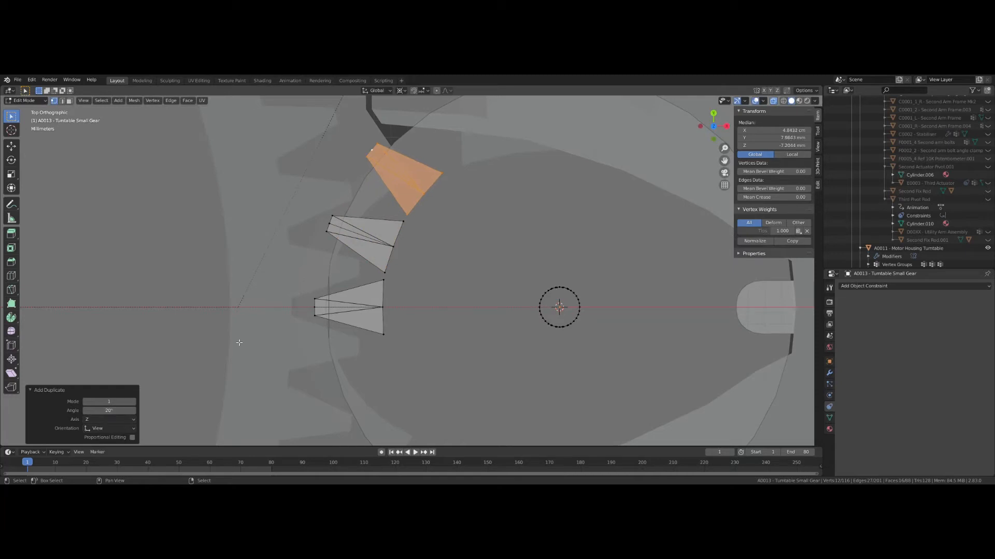
Step: Add the fourth tooth by duplicating the third one and rotating it 20° around the motor shaft
key("shift+d")
key("r")
left_click(311, 244)
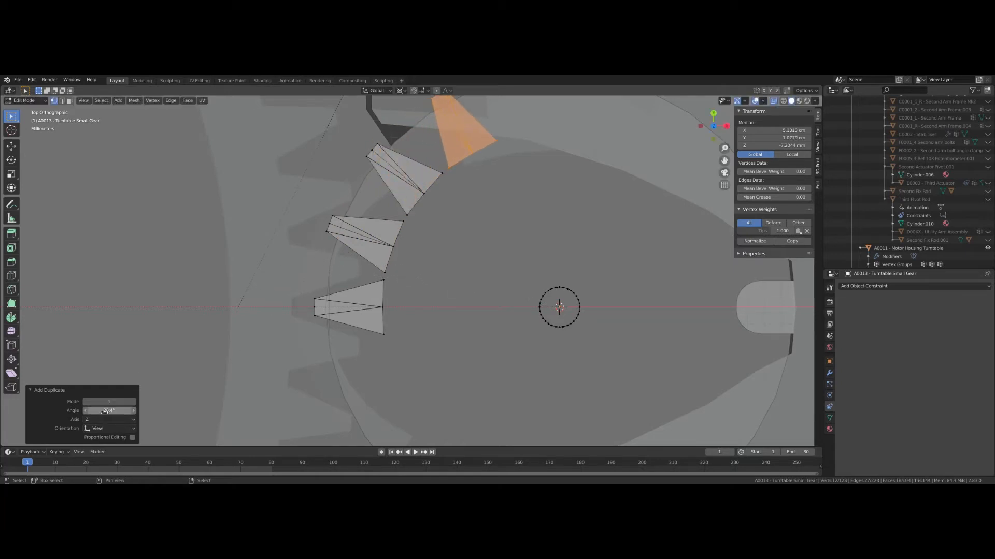
left_click(105, 411)
type("20")
key("Return")
Step: Add the fifth tooth by duplicating the fourth one and rotating it 20° around the motor shaft
key("shift+d")
key("r")
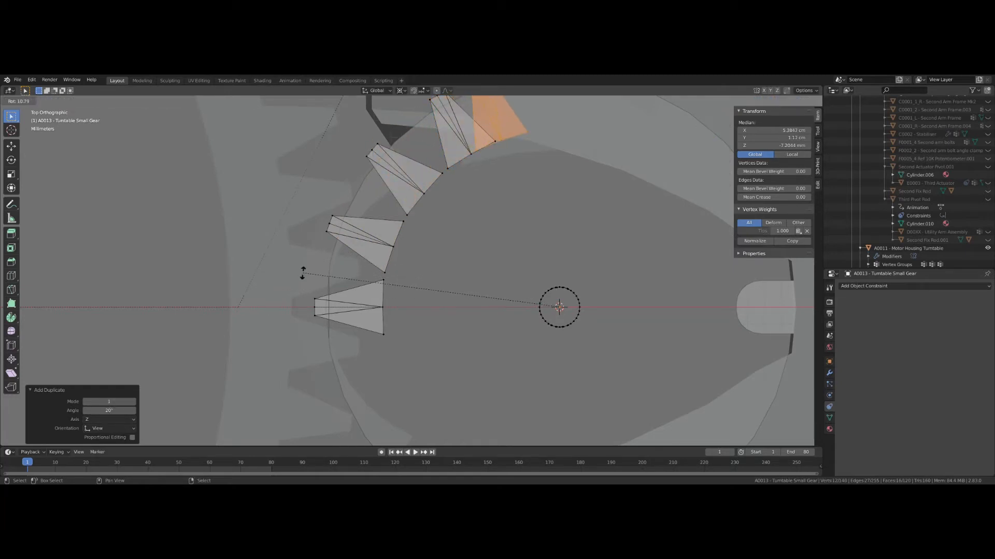
left_click(348, 239)
left_click(106, 411)
type("20")
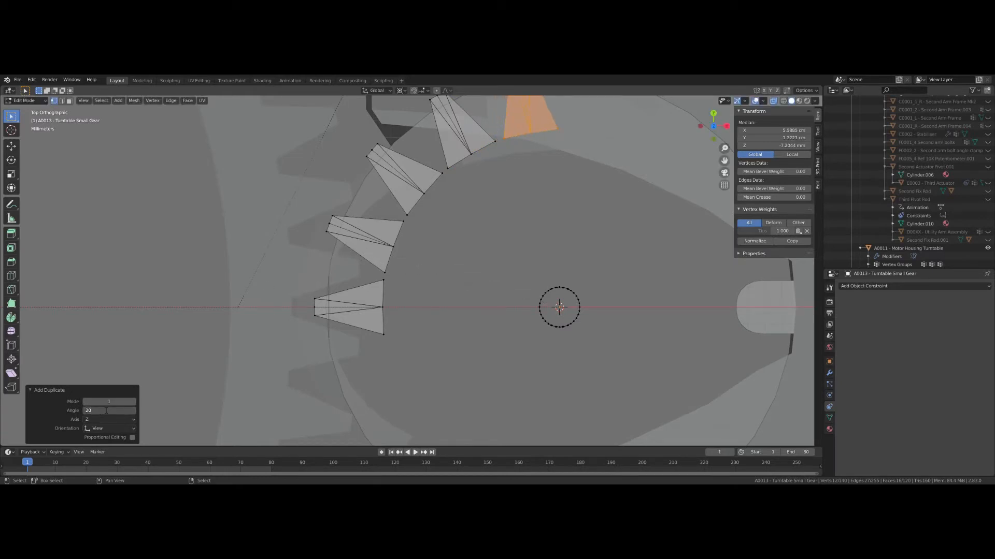
key("Return")
Step: Add the sixth tooth by duplicating the fifth one and rotating it 20° around the motor shaft
middle_click_drag(227, 262, 149, 300, "shift")
scroll(147, 296, "down", 3)
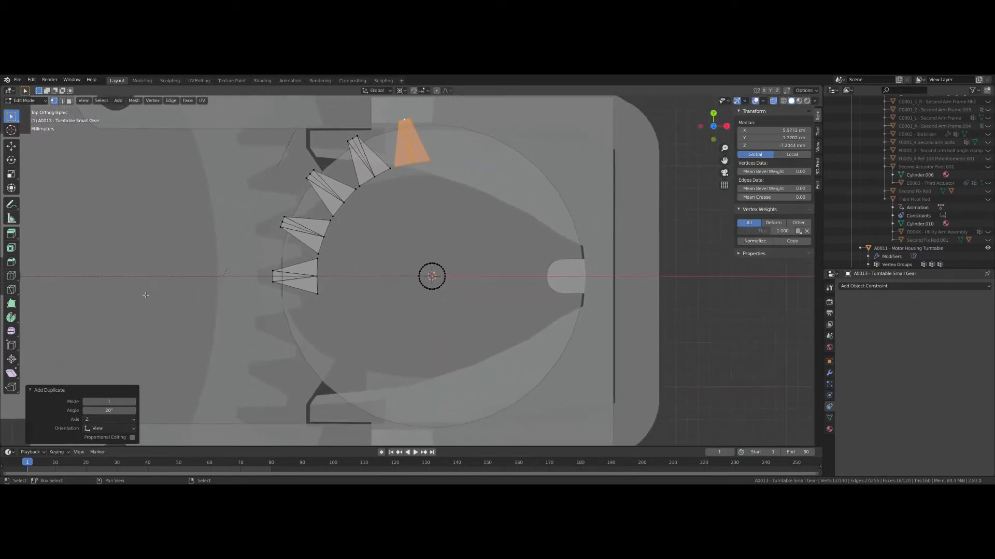
key("shift+d")
key("r")
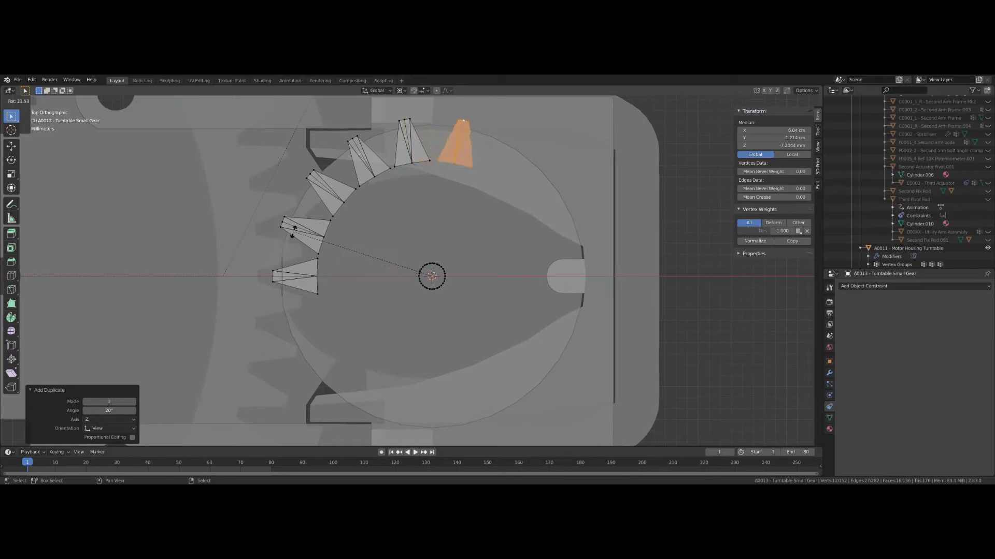
left_click(288, 226)
left_click(109, 410)
type("20")
key("Return")
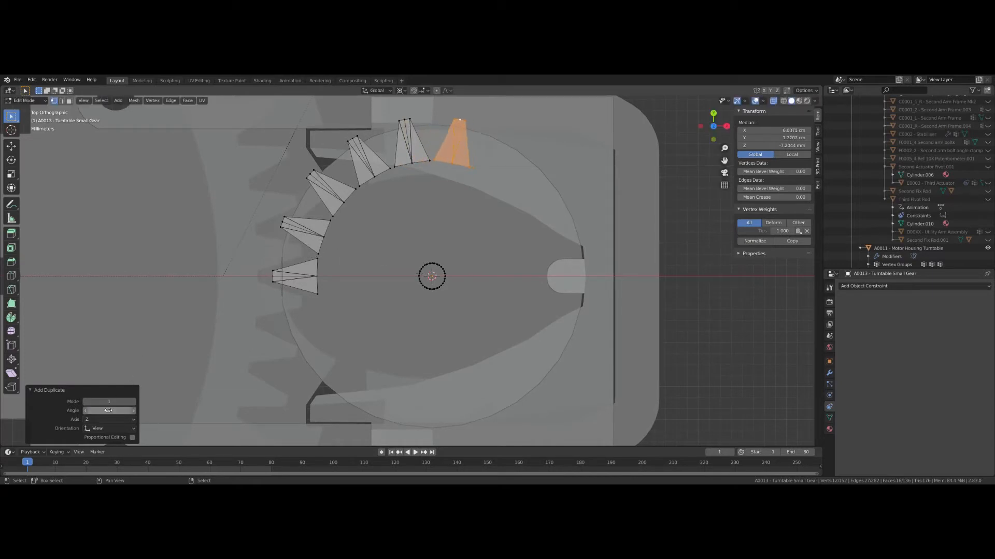
Step: Add the seventh tooth by duplicating the sixth one and rotating it 20° around the motor shaft
key("shift+d")
key("r")
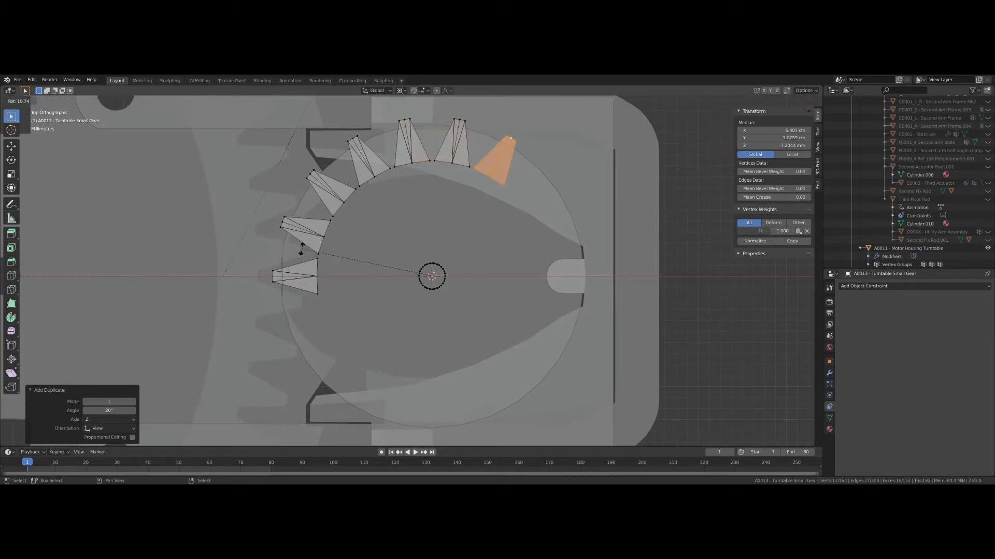
left_click(301, 251)
left_click(106, 410)
type("20")
key("Return")
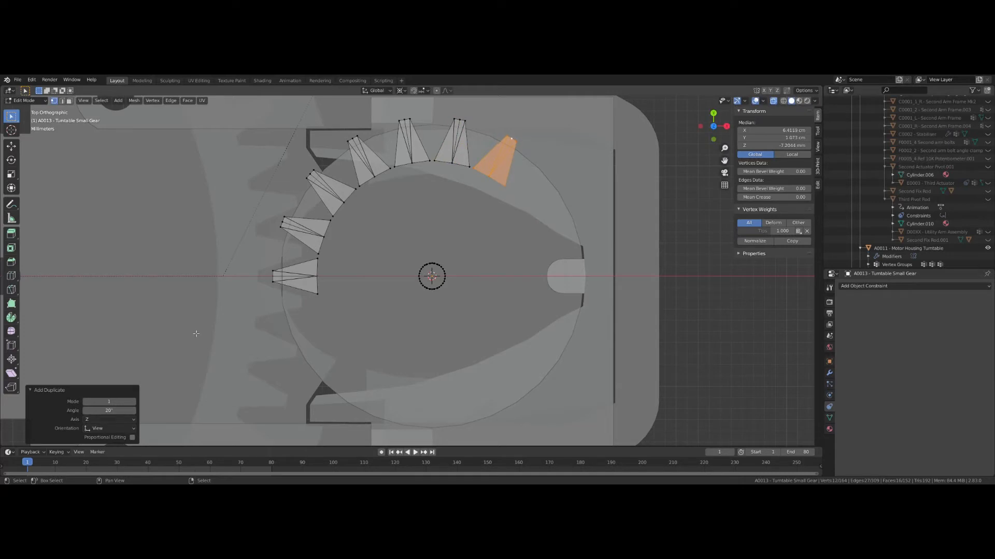
Step: Add the eighth tooth by duplicating the seventh one and rotating it 20° around the motor shaft
key("shift+d")
key("r")
left_click(290, 261)
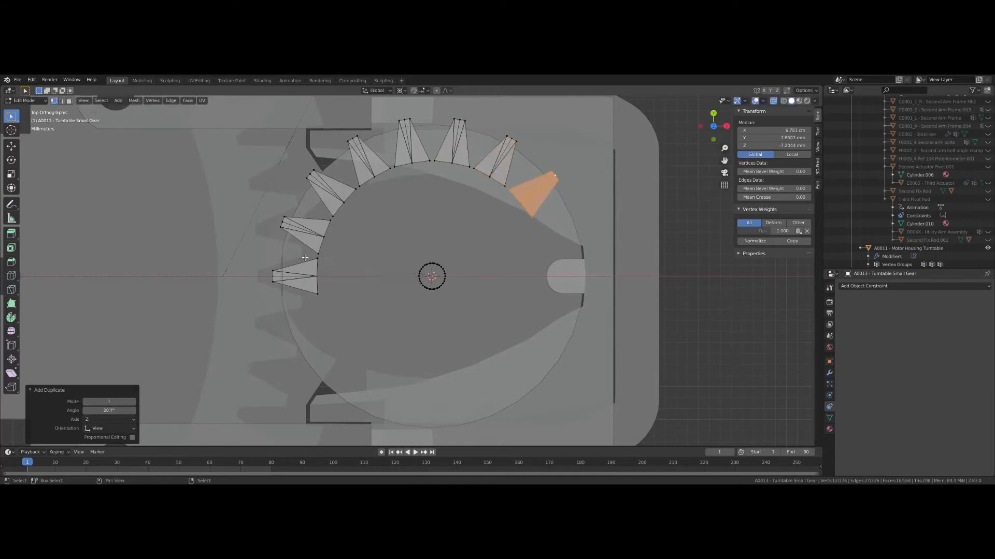
left_click(111, 412)
type("20")
key("Return")
Step: Add the ninth tooth by duplicating the eighth one and rotating it 20° around the motor shaft
key("shift+d")
key("r")
left_click(274, 243)
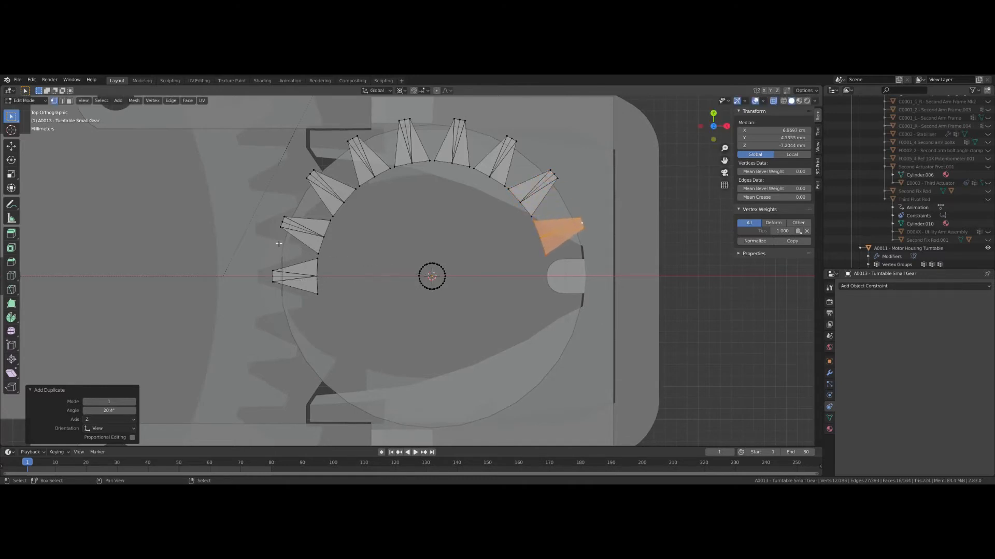
left_click(108, 410)
type("20")
key("Return")
Step: Add the tenth tooth, directly opposite the original, by duplicating the ninth one and rotating it 20° around the motor shaft
key("shift+d")
key("r")
left_click(273, 288)
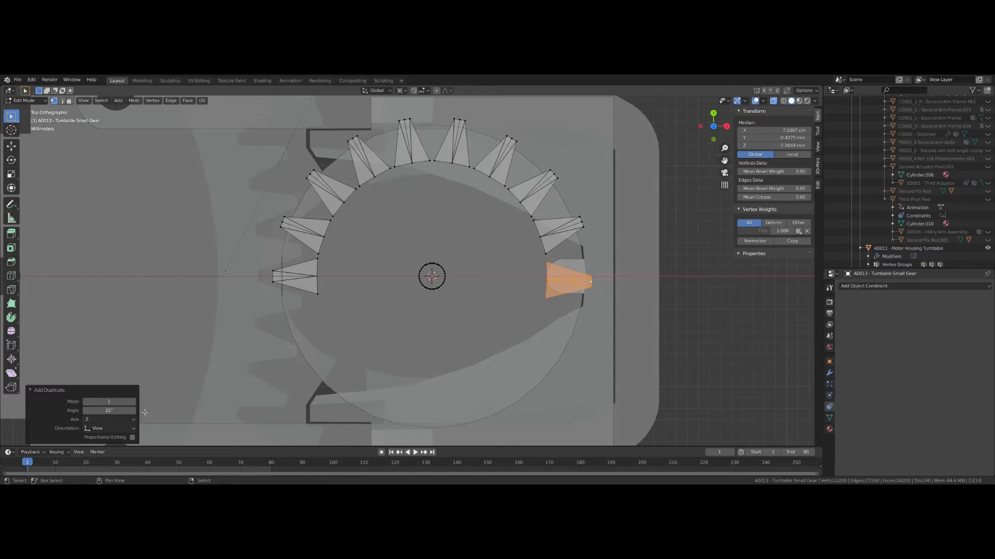
left_click(101, 410)
type("20")
key("Return")
Step: Add the eleventh tooth by duplicating the tenth one and rotating it 20° around the motor shaft
key("shift+d")
key("r")
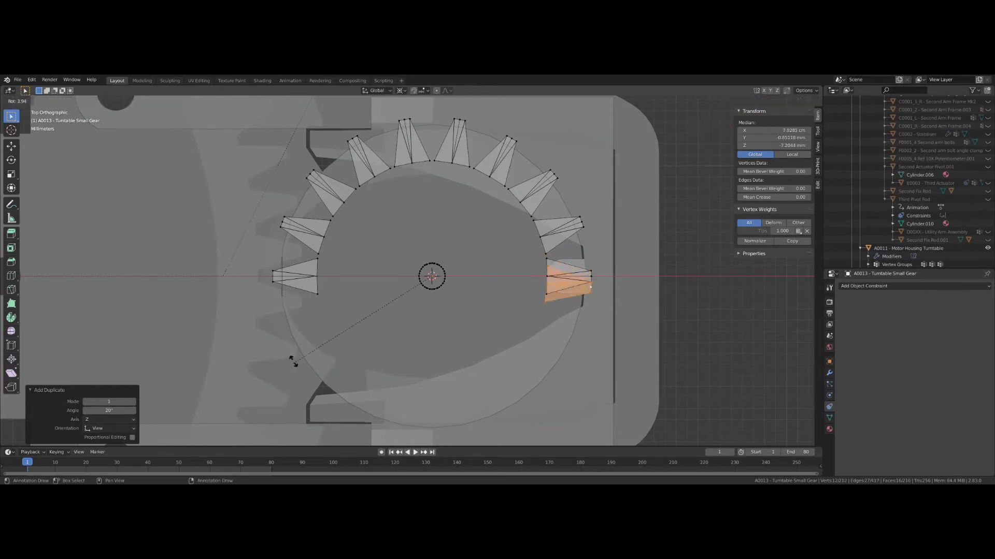
left_click(310, 307)
left_click(109, 410)
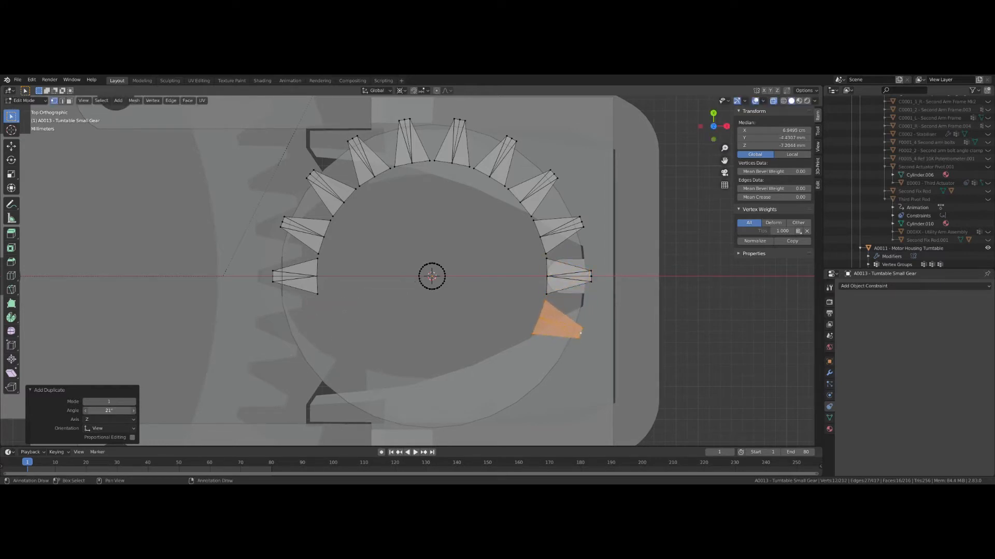
type("20")
key("Return")
Step: Add the twelfth and thirteenth teeth, each a duplicate of the preceding tooth rotated 20° around the motor shaft
key("shift+d")
key("r")
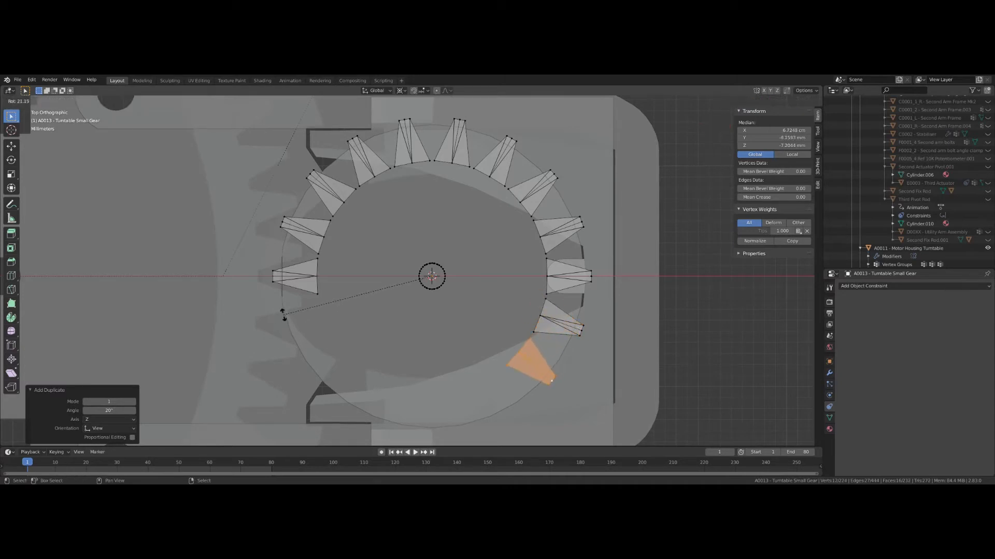
left_click(282, 313)
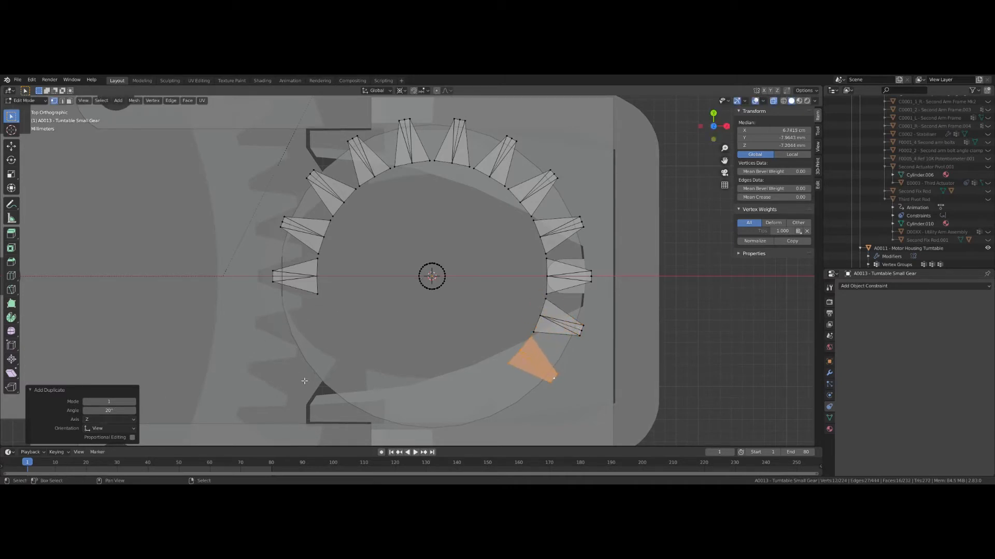
key("shift+d")
key("r")
left_click(281, 330)
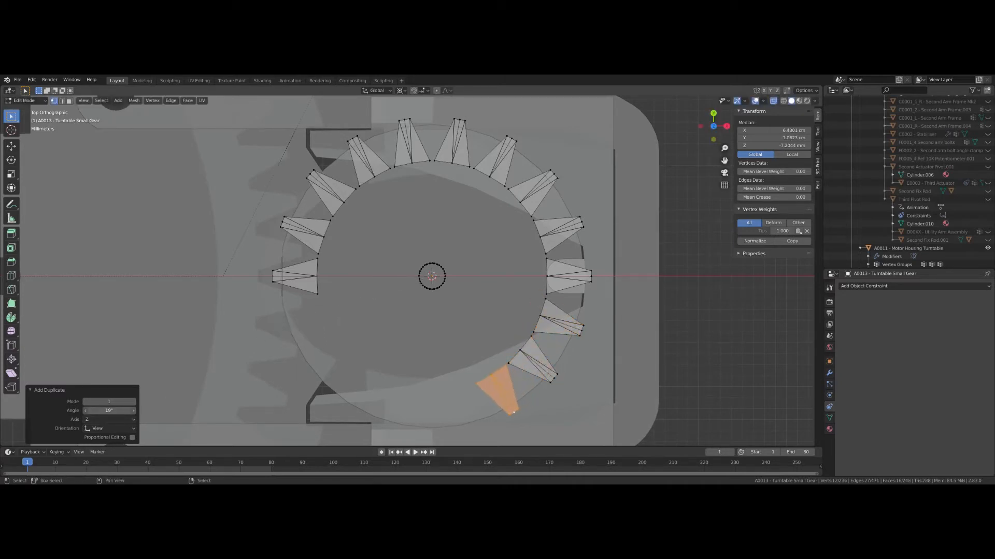
left_click(109, 410)
type("20")
key("Return")
Step: Add the fourteenth and fifteenth teeth, each a duplicate of the preceding tooth rotated 20° around the motor shaft
key("shift+d")
key("r")
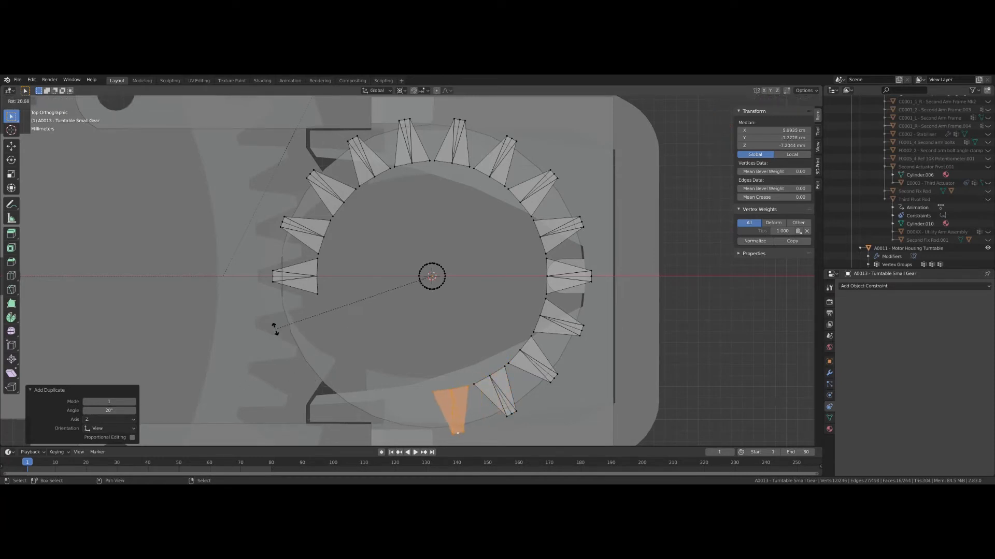
left_click(275, 329)
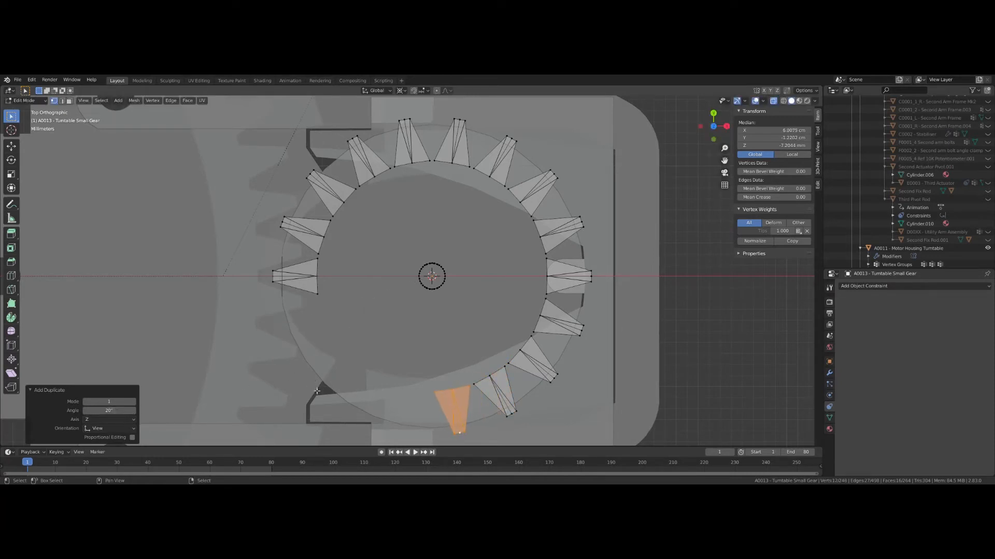
key("shift+d")
key("r")
left_click(283, 336)
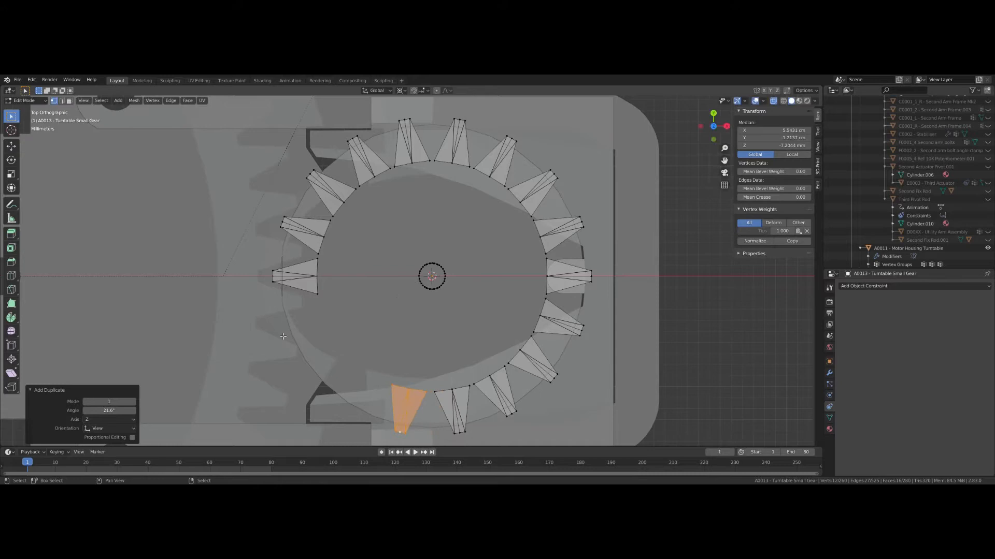
left_click(109, 410)
type("20")
key("Return")
Step: Add the sixteenth tooth by duplicating the fifteenth one and rotating it 20° around the motor shaft
key("shift+d")
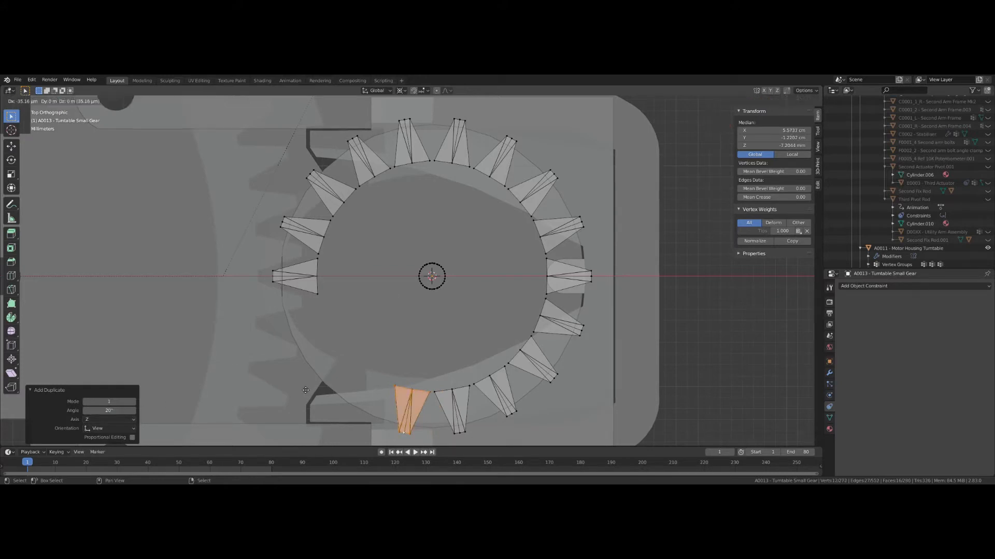
key("r")
left_click(262, 338)
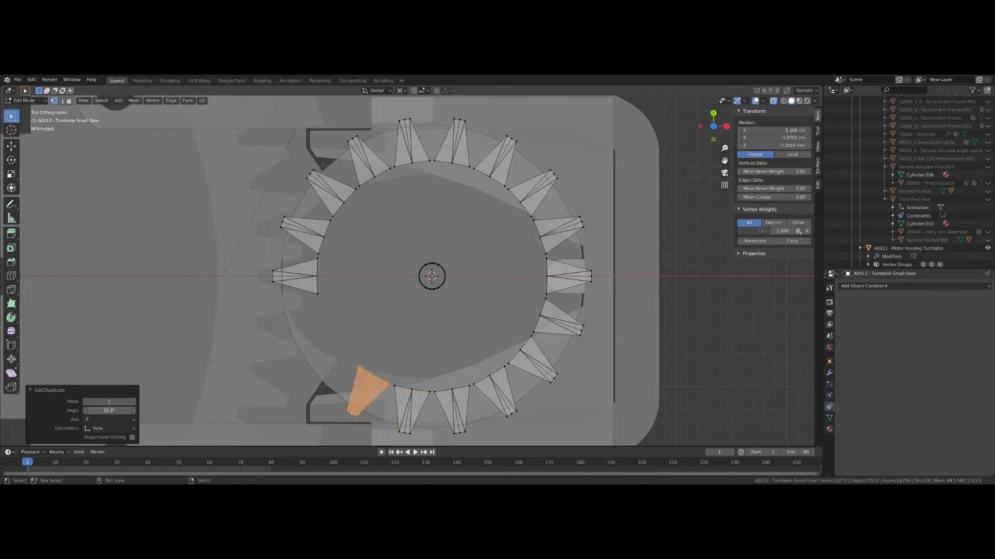
left_click(109, 411)
type("20")
key("Return")
Step: Add the seventeenth tooth by duplicating the sixteenth one and rotating it 20° around the motor shaft
key("shift+d")
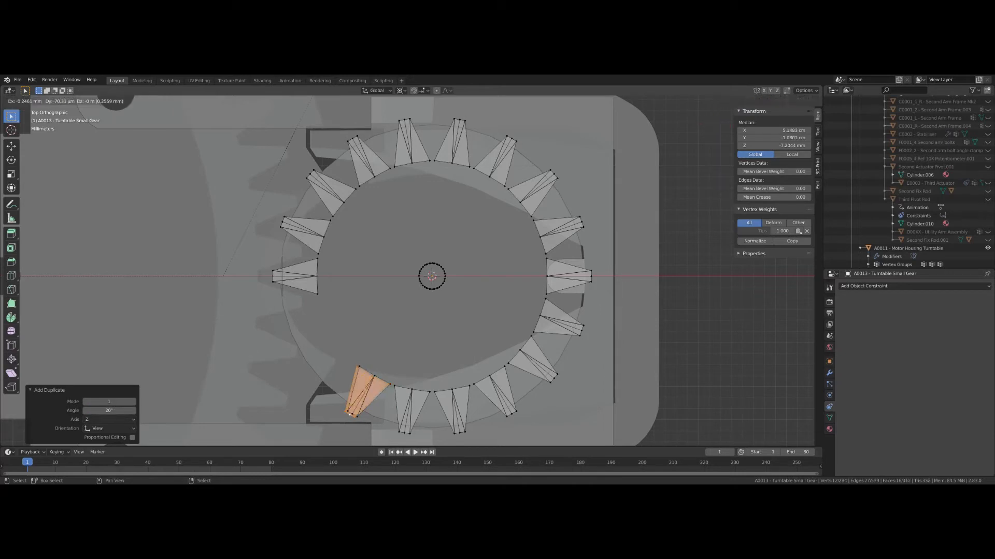
key("r")
left_click(237, 310)
left_click(109, 411)
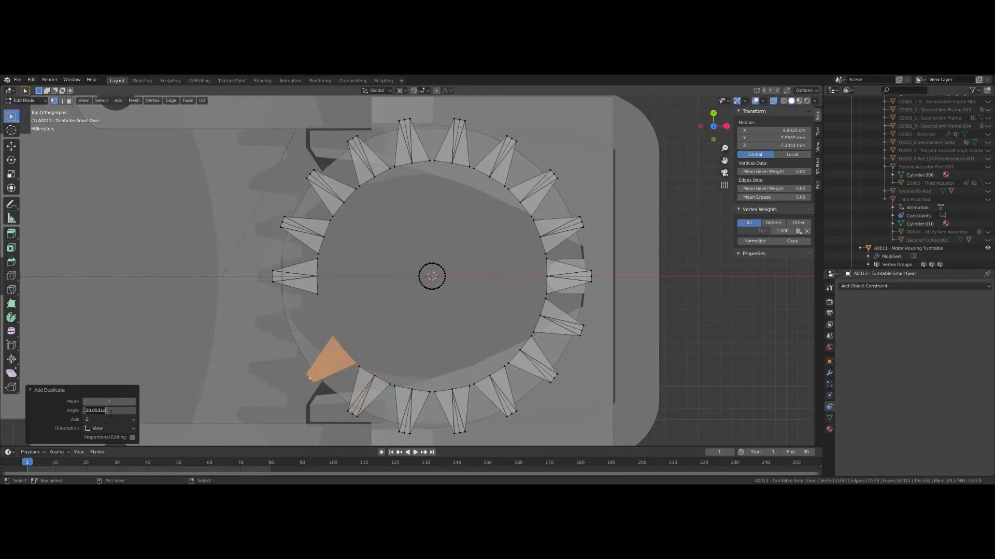
type("20")
key("Return")
Step: Add the eighteenth tooth by duplicating the seventeenth one and rotating it 20° around the motor shaft
key("shift+d")
key("r")
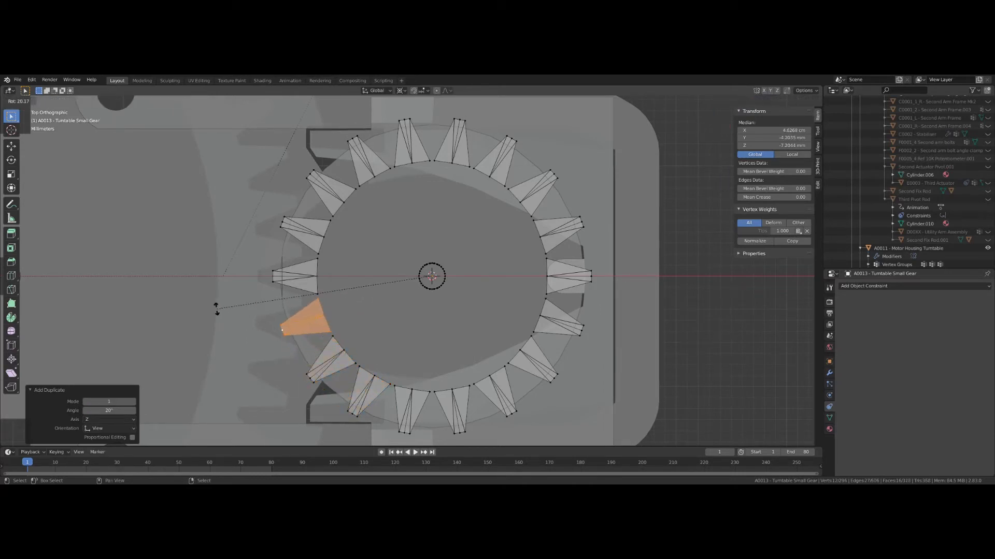
left_click(215, 311)
left_click(109, 410)
type("20")
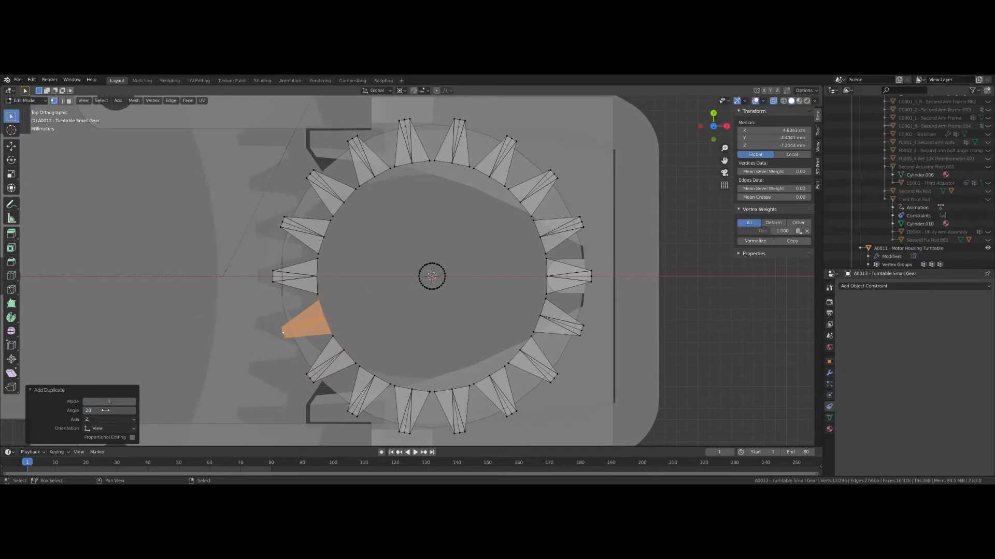
key("Return")
Step: Fill the narrow root gap between the eighteenth and first teeth with a face joining their facing base vertices
scroll(260, 310, "down", 1)
middle_click_drag(261, 310, 257, 305, "shift")
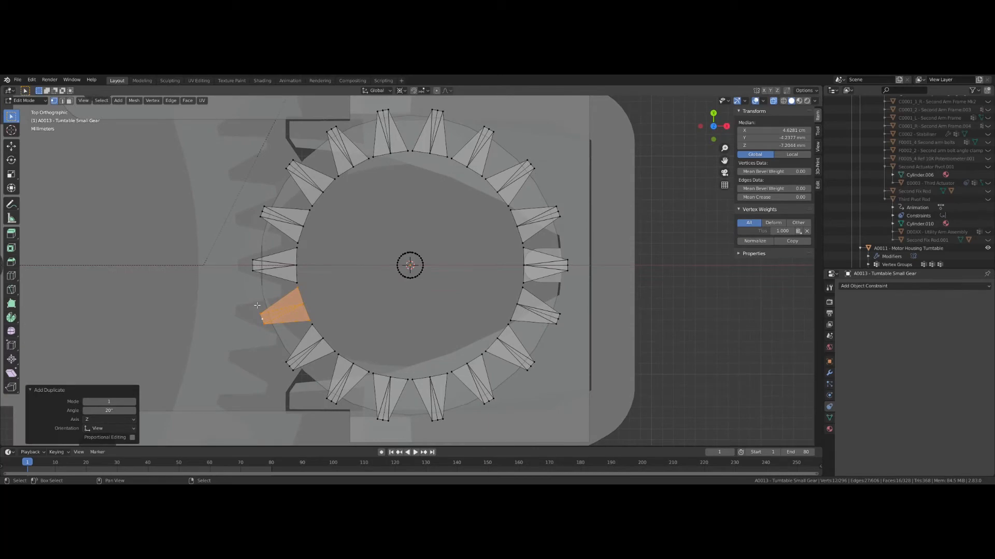
middle_click_drag(257, 306, 246, 308)
left_click(246, 308)
key("c")
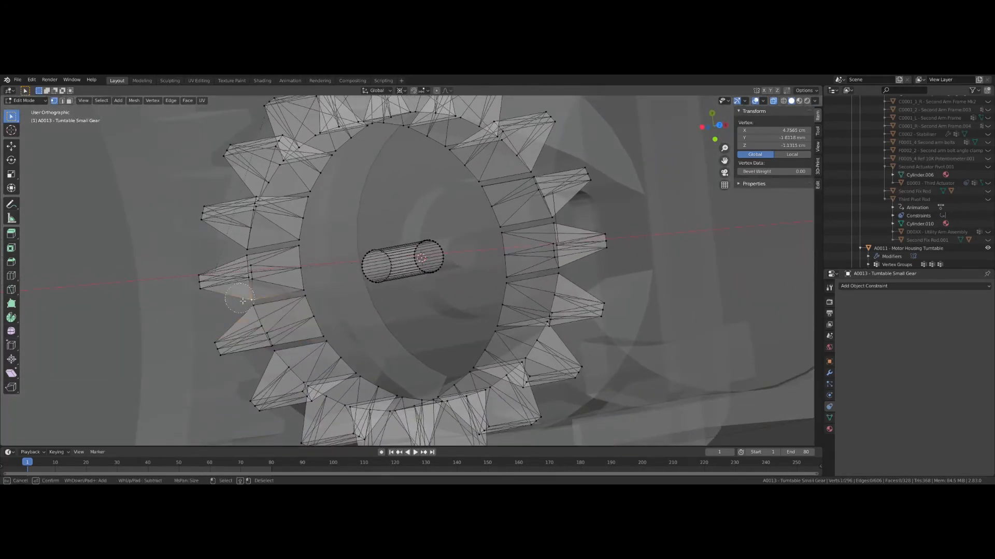
left_click(253, 306)
left_click(304, 293)
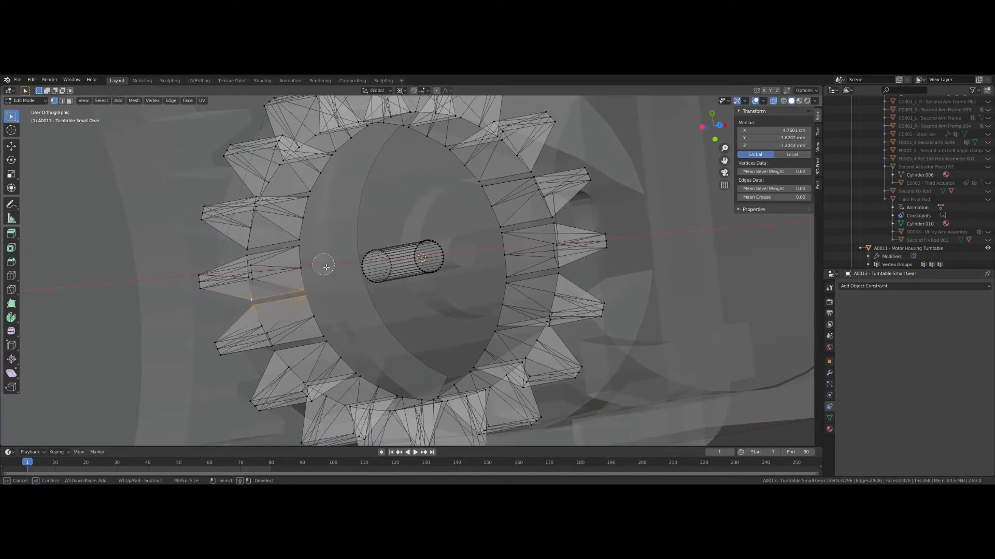
key("Escape")
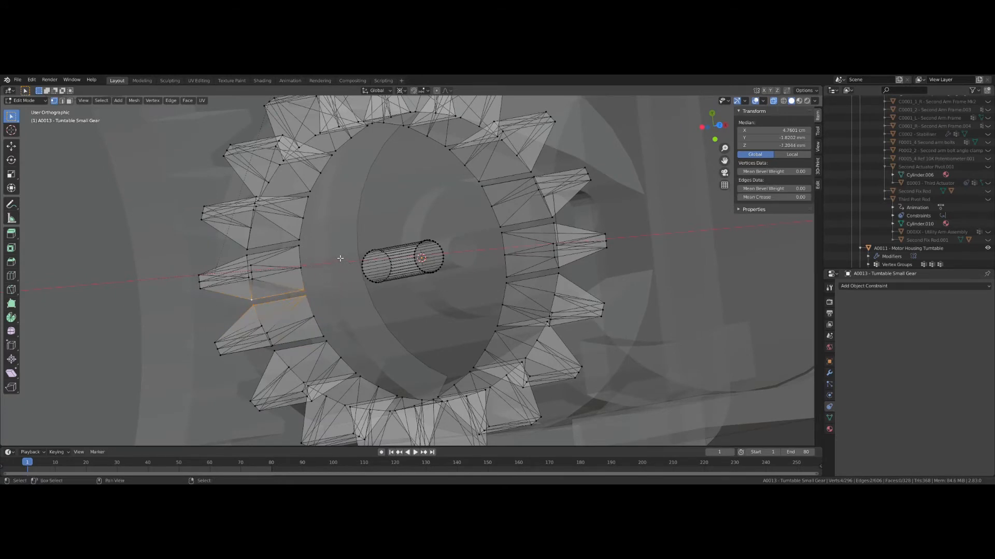
key("f")
Step: Bridge the root gap between the first and second teeth with a face across their base vertices
key("alt+a")
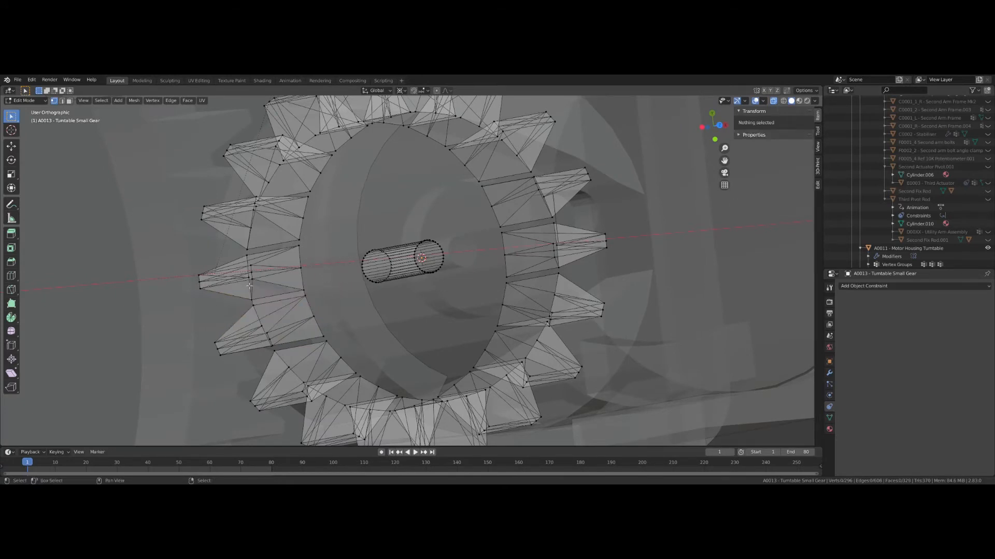
key("c")
left_click(247, 252)
left_click(300, 247)
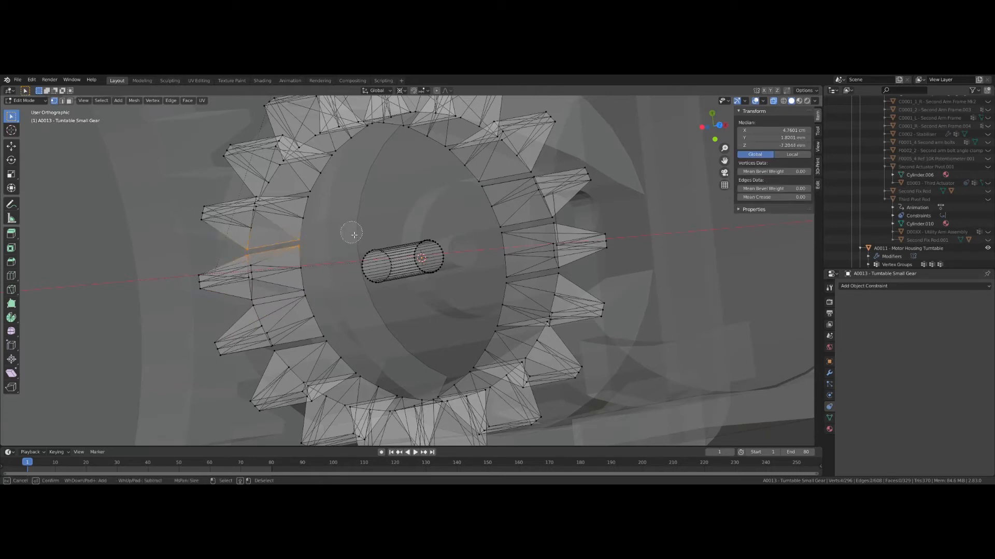
key("Escape")
middle_click_drag(331, 215, 333, 223)
key("f")
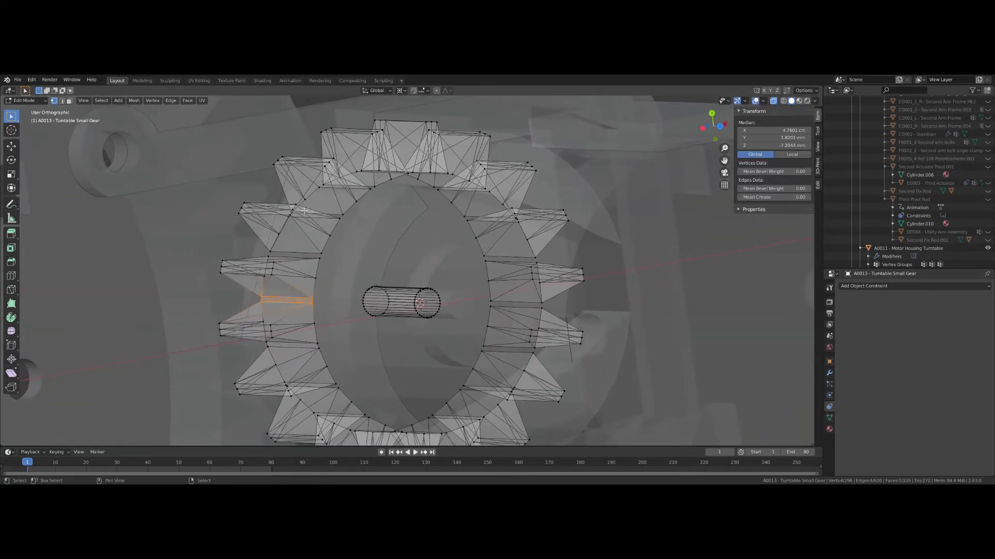
Step: Bridge the root gap between the second and third teeth with a face across their base vertices
key("alt+a")
key("c")
left_click(270, 254)
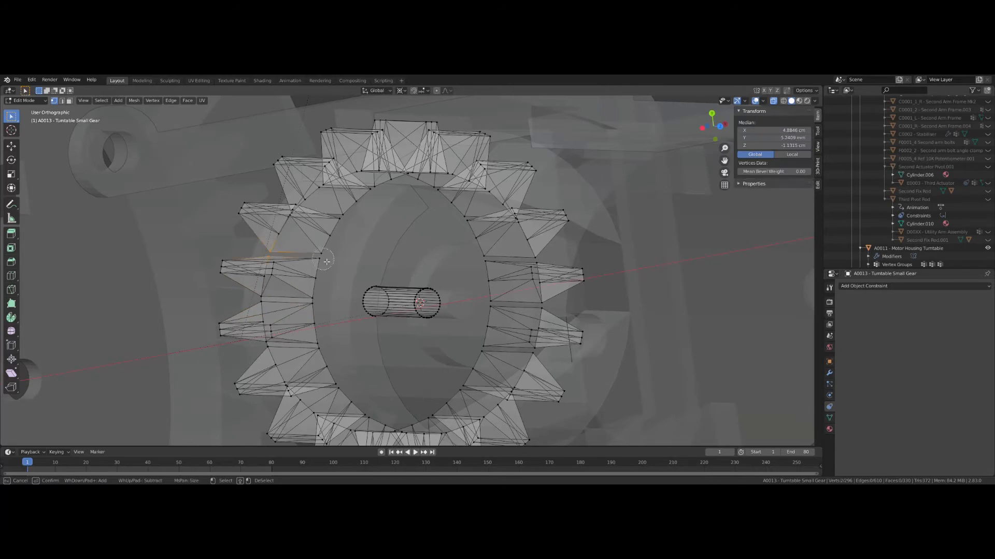
left_click(323, 256)
key("Escape")
key("f")
Step: Bridge the root gap between the third and fourth teeth with a face across their base vertices
key("alt+a")
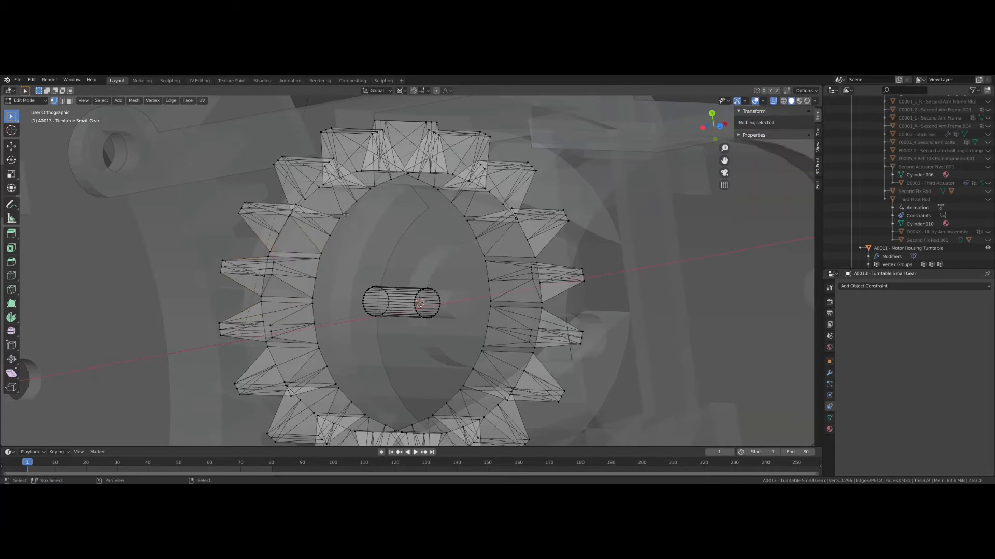
middle_click_drag(345, 214, 207, 256)
key("a")
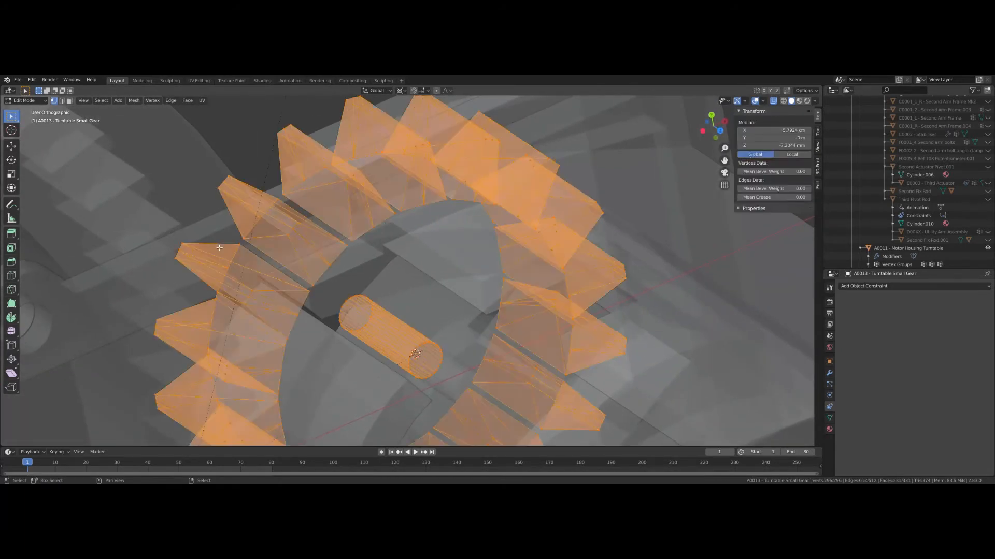
key("alt+a")
key("c")
left_click(242, 240)
left_click(314, 288)
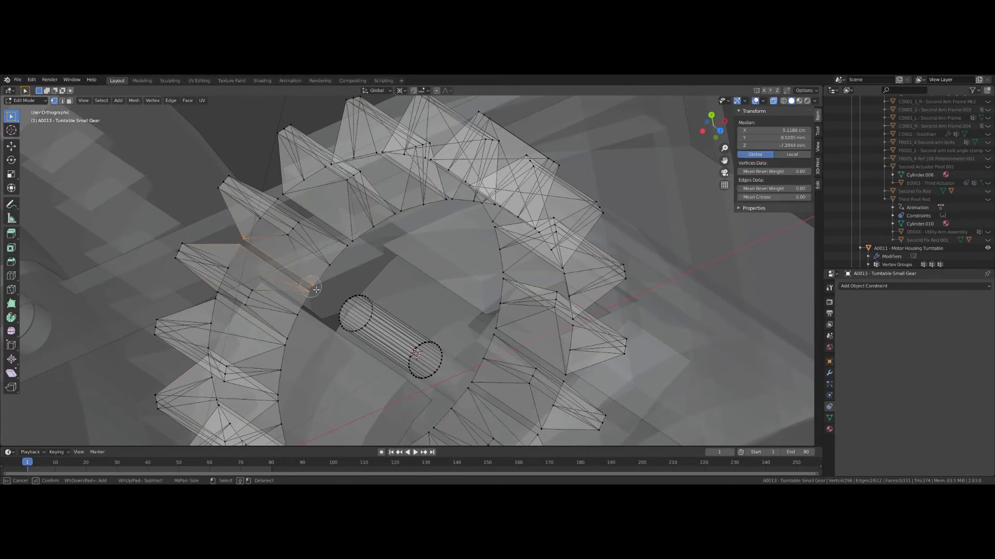
key("Escape")
key("f")
Step: Bridge the root gap between the fourth and fifth teeth with a face across their base vertices
key("alt+a")
key("c")
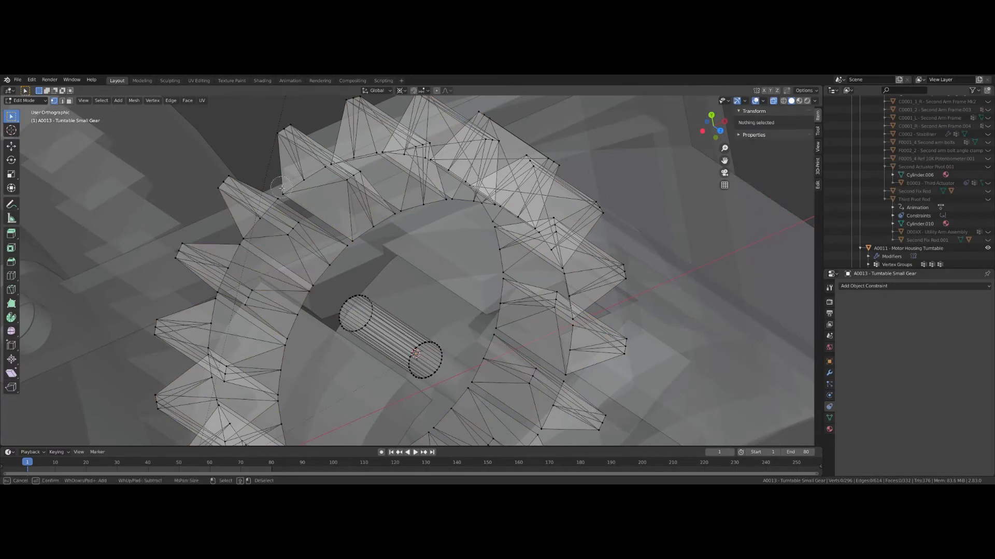
left_click(279, 192)
left_click(349, 243)
key("Escape")
key("f")
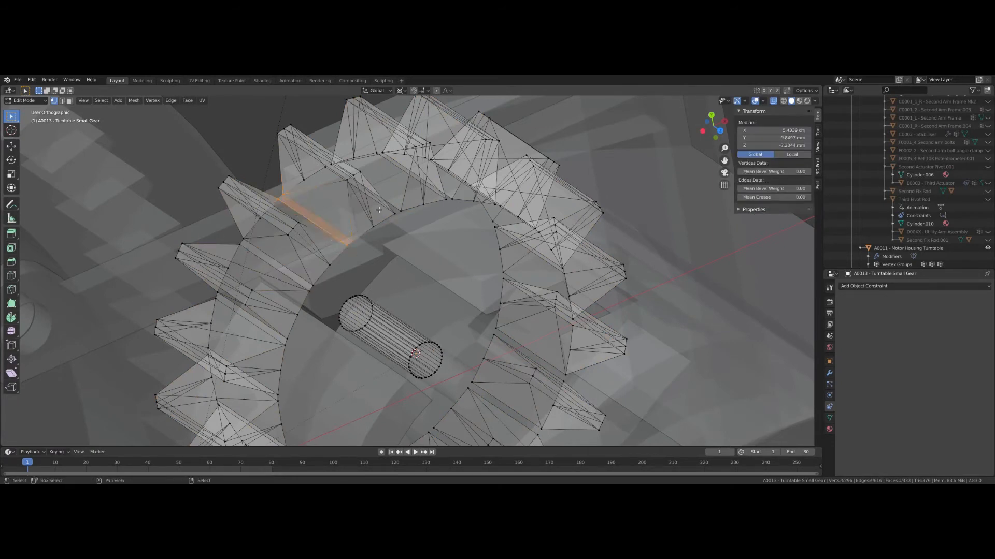
Step: Bridge the root gap between the fifth and sixth teeth with a face across their base vertices
key("alt+a")
middle_click_drag(341, 193, 186, 179)
key("c")
left_click(213, 166)
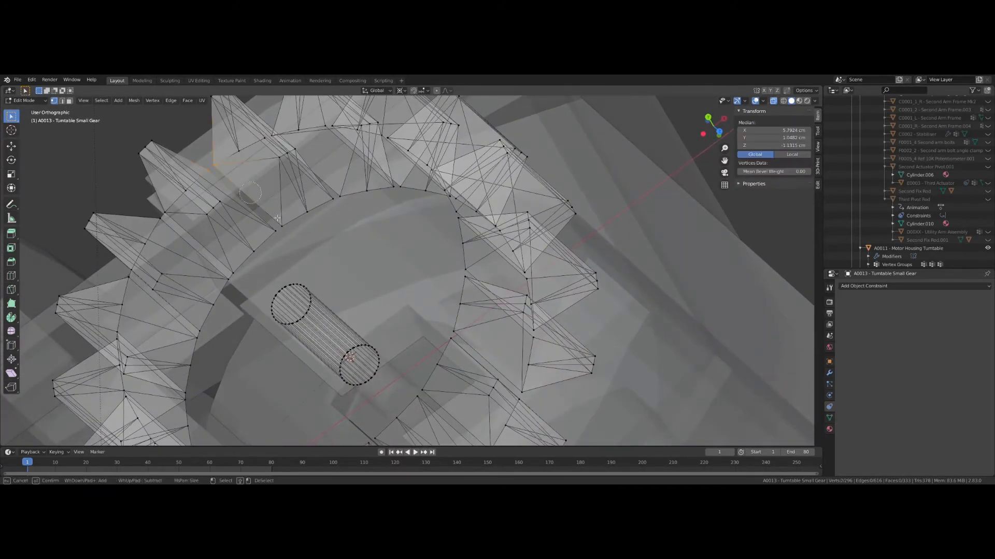
left_click(281, 226)
key("Escape")
key("f")
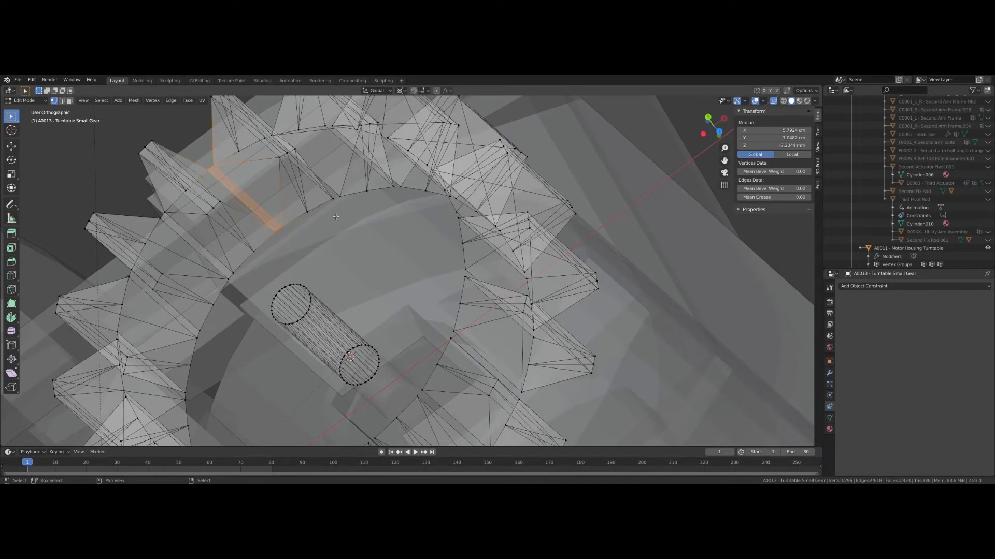
Step: Bridge the root gap between the sixth and seventh teeth with a face across their base vertices
key("alt+a")
key("c")
left_click(339, 201)
middle_click_drag(334, 208, 322, 195)
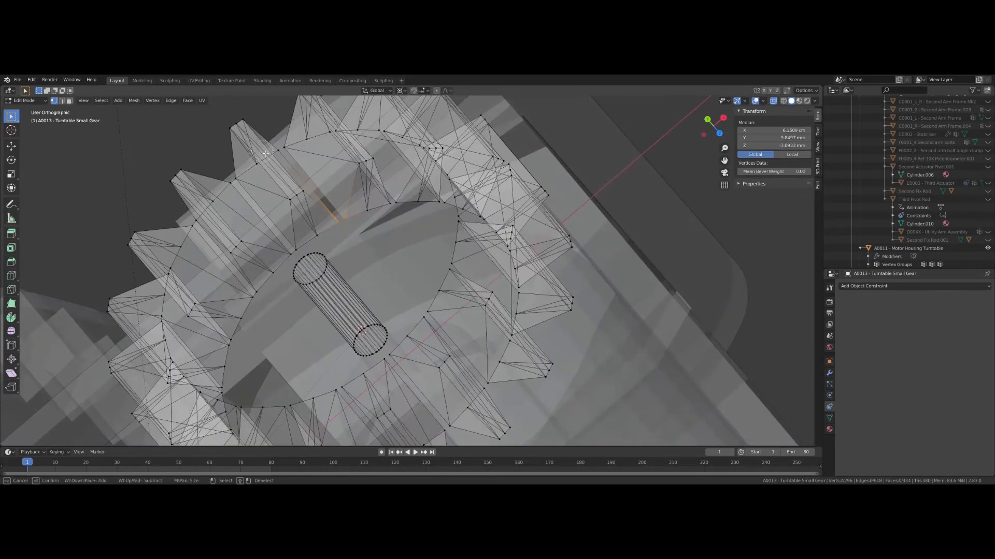
left_click(279, 148)
key("Escape")
key("f")
Step: Bridge the root gap between the seventh and eighth teeth with a face across their base vertices
middle_click_drag(352, 140, 305, 207)
key("alt+a")
key("a")
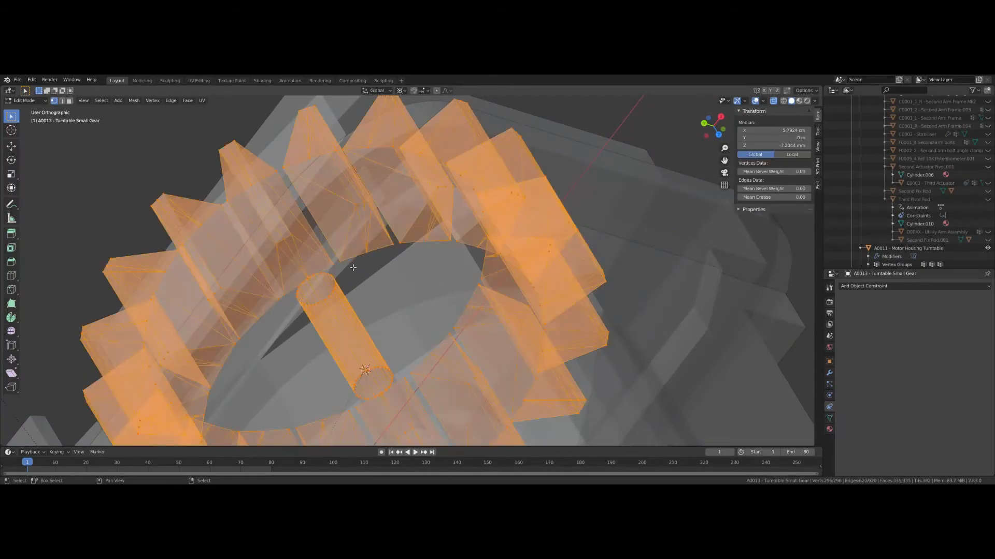
key("alt+a")
key("c")
left_click(338, 261)
left_click(280, 169)
key("Escape")
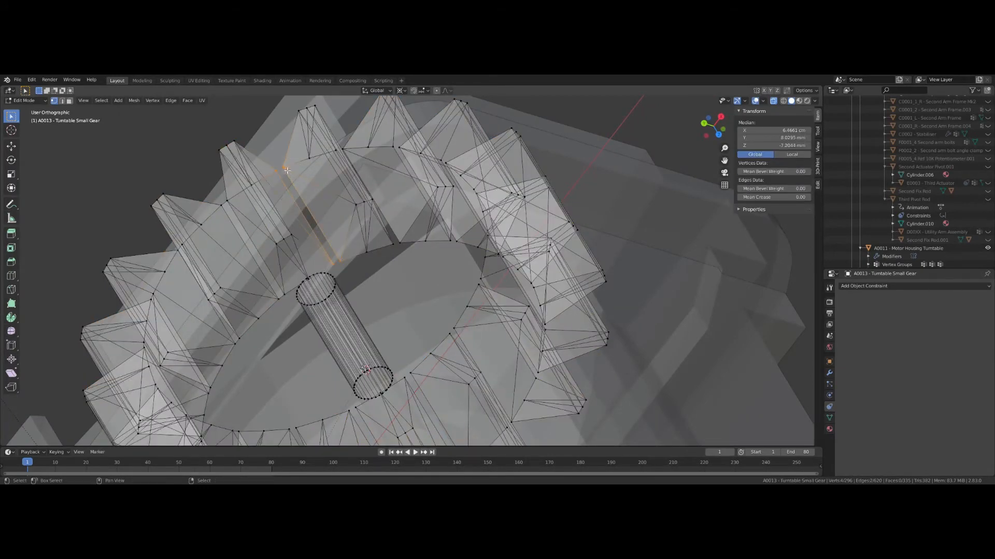
key("f")
Step: Bridge the root gap between the eighth and ninth teeth with a face across their base vertices
middle_click_drag(299, 161, 323, 177)
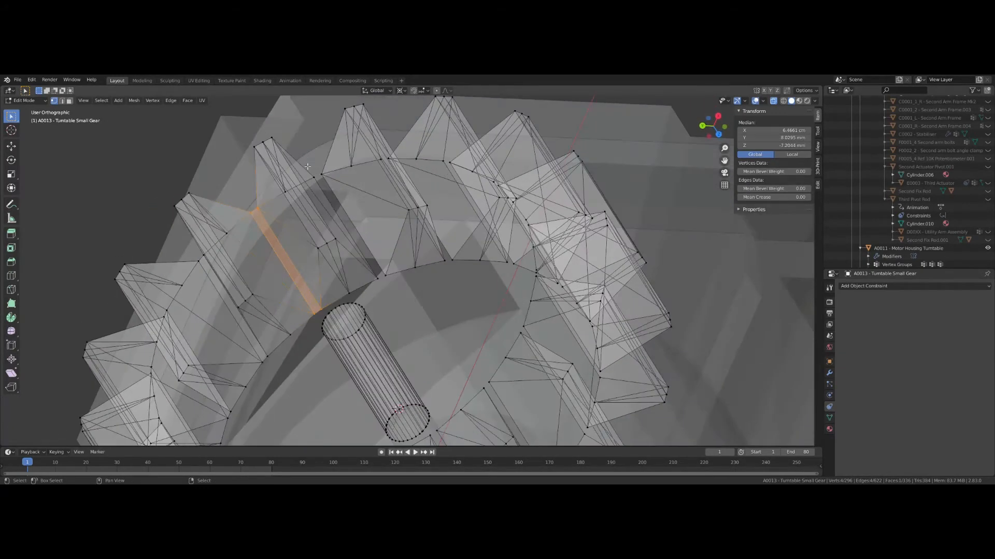
key("alt+a")
key("c")
mouse_move(325, 177)
left_mouse_down()
mouse_move(330, 211)
mouse_move(374, 283)
mouse_move(385, 284)
left_mouse_up()
key("Escape")
Step: Bridge the root gap between the ninth and tenth teeth with a face across their base vertices
middle_click_drag(385, 284, 357, 156)
key("alt+a")
key("c")
left_click_drag(365, 167, 425, 270)
key("Escape")
key("f")
Step: Bridge the root gap between the tenth and eleventh teeth with a face across their base vertices
middle_click_drag(442, 278, 386, 157)
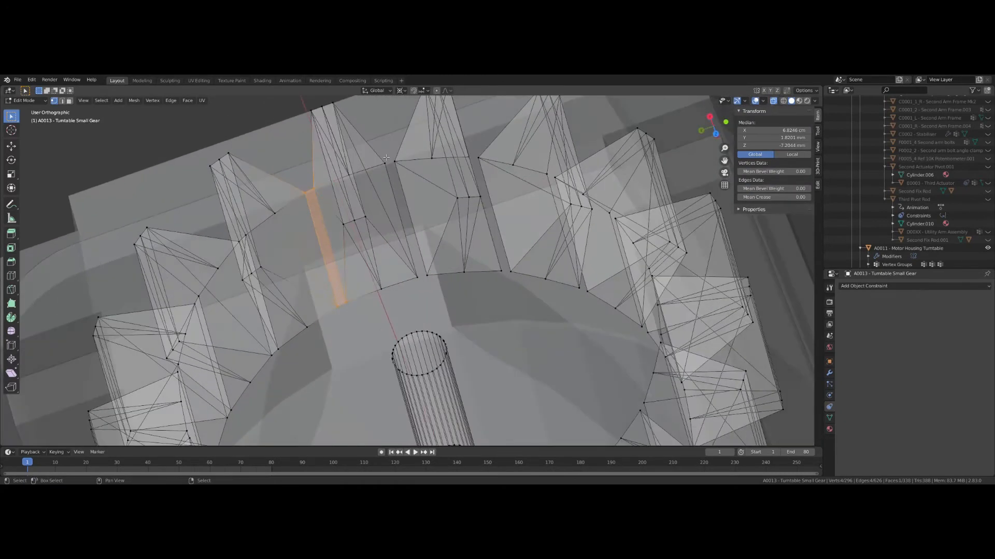
key("a")
key("alt+a")
key("c")
left_click_drag(389, 162, 427, 285)
key("Escape")
key("f")
Step: Bridge the root gap between the eleventh and twelfth teeth with a face across their base vertices
middle_click_drag(493, 210, 415, 148)
key("alt+a")
key("c")
left_click(427, 133)
left_click_drag(427, 134, 471, 255)
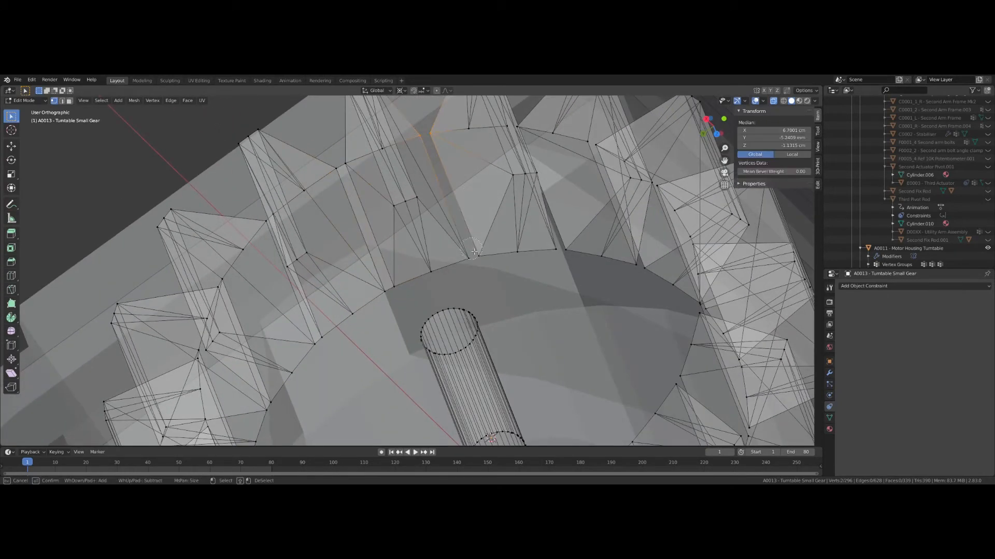
key("Escape")
key("f")
Step: Bridge the root gap between the twelfth and thirteenth teeth with a face across their base vertices
middle_click_drag(472, 255, 448, 156)
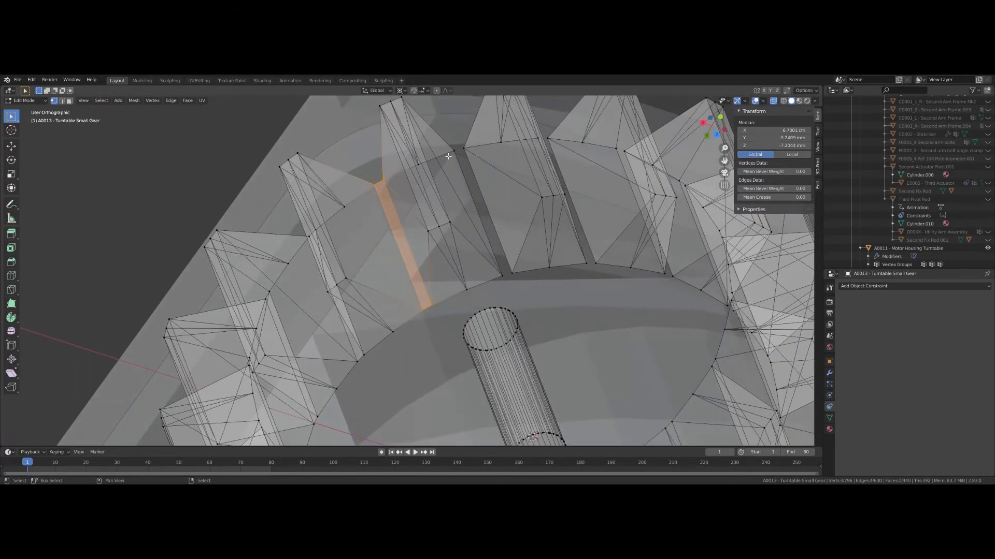
key("alt+a")
key("c")
left_click(456, 155)
left_click_drag(456, 155, 504, 276)
key("Escape")
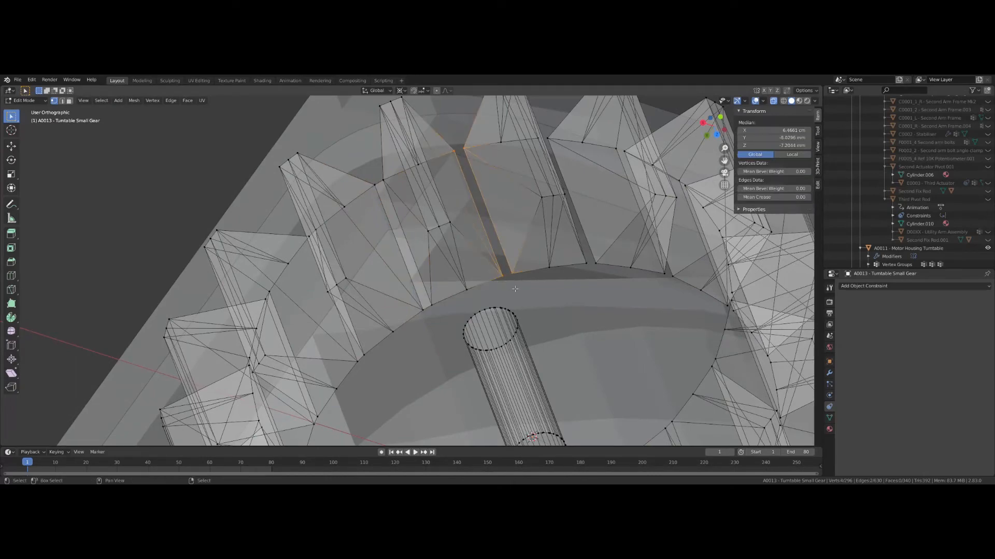
key("f")
Step: Bridge the root gap between the thirteenth and fourteenth teeth with a face across their base vertices
middle_click_drag(504, 276, 478, 248)
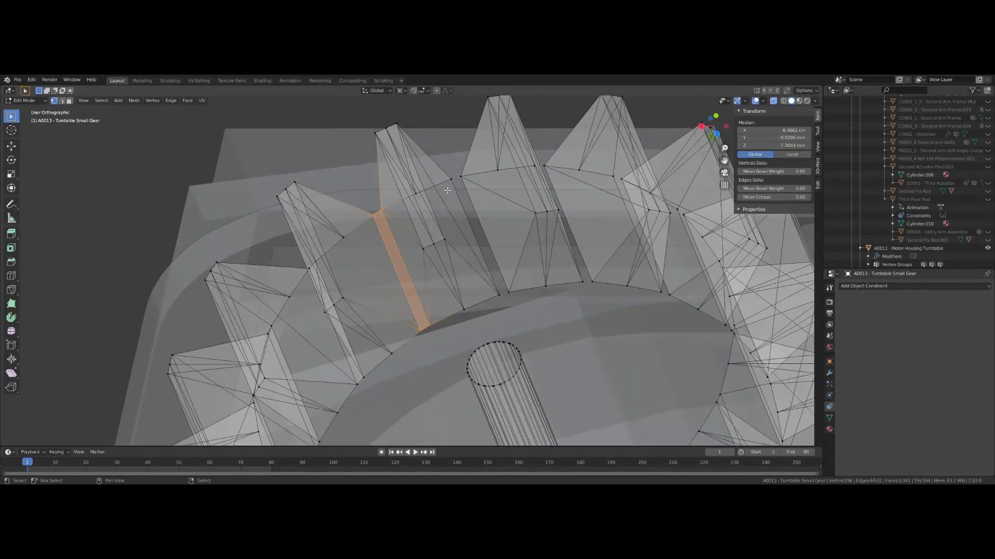
key("alt+a")
key("c")
left_click(455, 181)
left_click(498, 279)
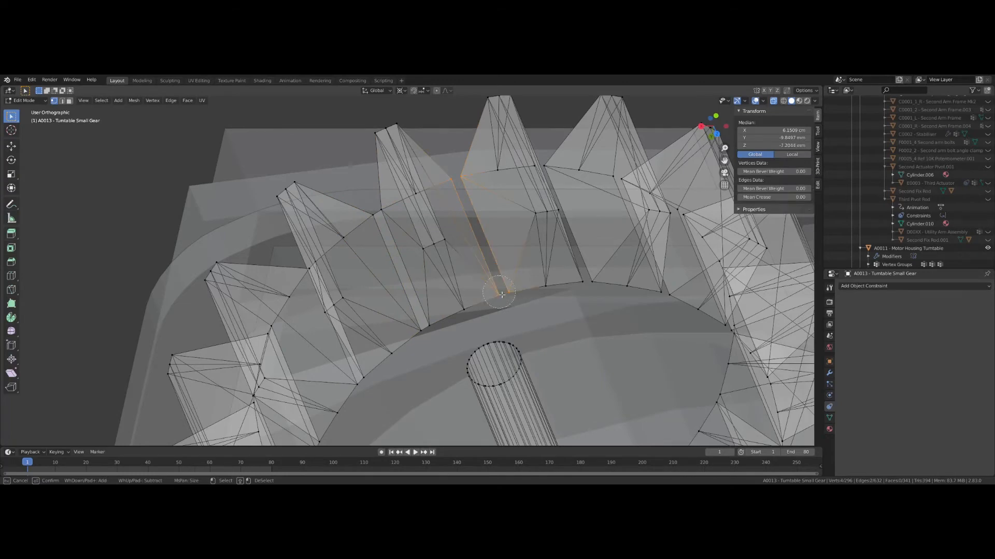
key("Escape")
key("f")
Step: Bridge the root gap between the fourteenth and fifteenth teeth with a face across their base vertices
middle_click_drag(498, 279, 444, 194)
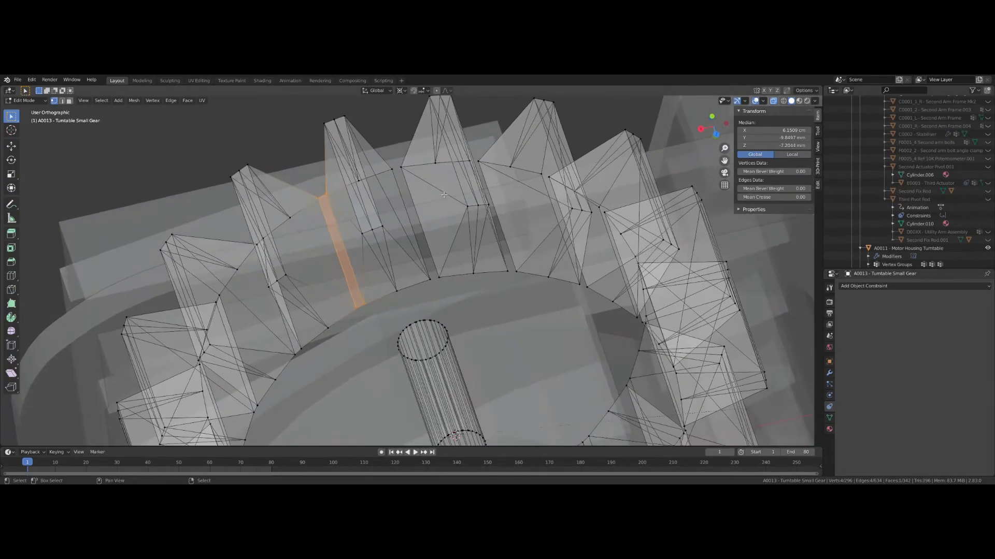
key("alt+a")
key("c")
left_click(398, 172)
left_click(437, 284)
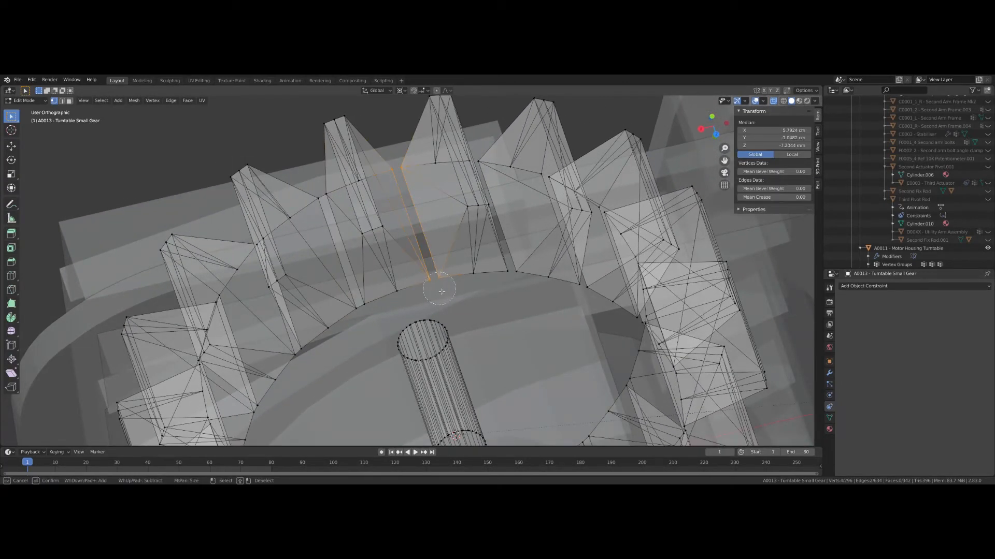
key("Escape")
key("f")
Step: Bridge the root gap between the fifteenth and sixteenth teeth with a face across their base vertices
middle_click_drag(439, 302, 443, 172)
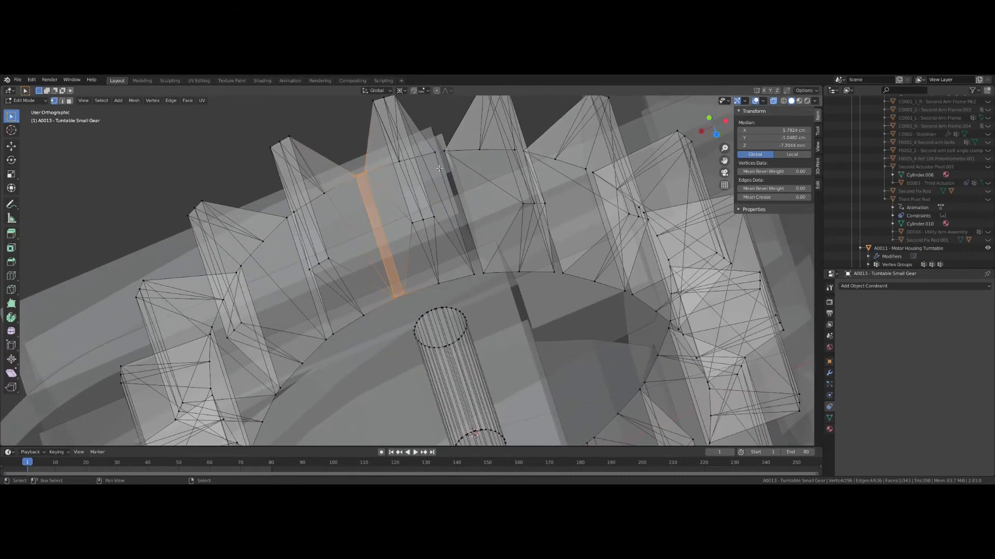
key("alt+a")
key("c")
left_click(441, 148)
left_click(476, 270)
key("Escape")
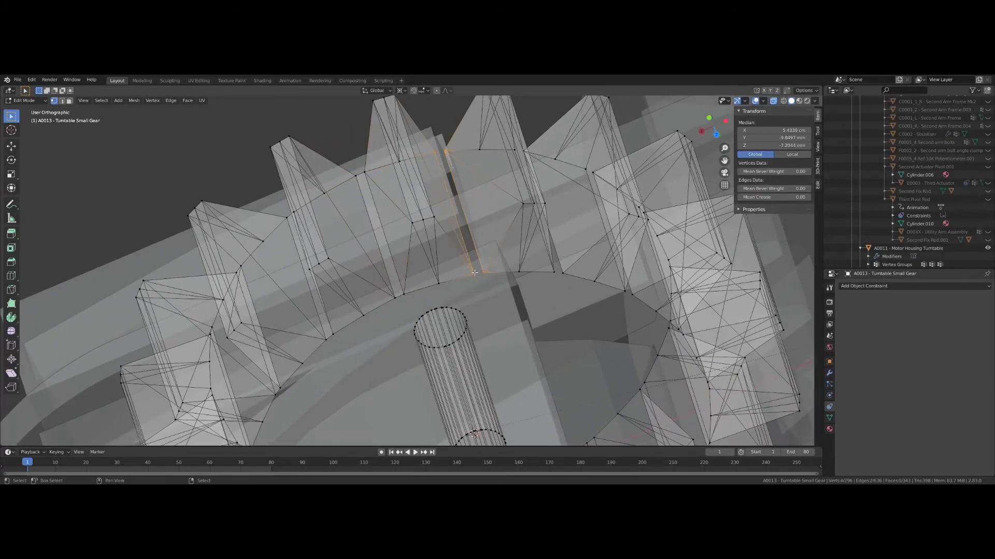
key("f")
Step: Bridge the root gap between the sixteenth and seventeenth teeth with a face across their base vertices
middle_click_drag(479, 270, 479, 180)
key("alt+a")
key("c")
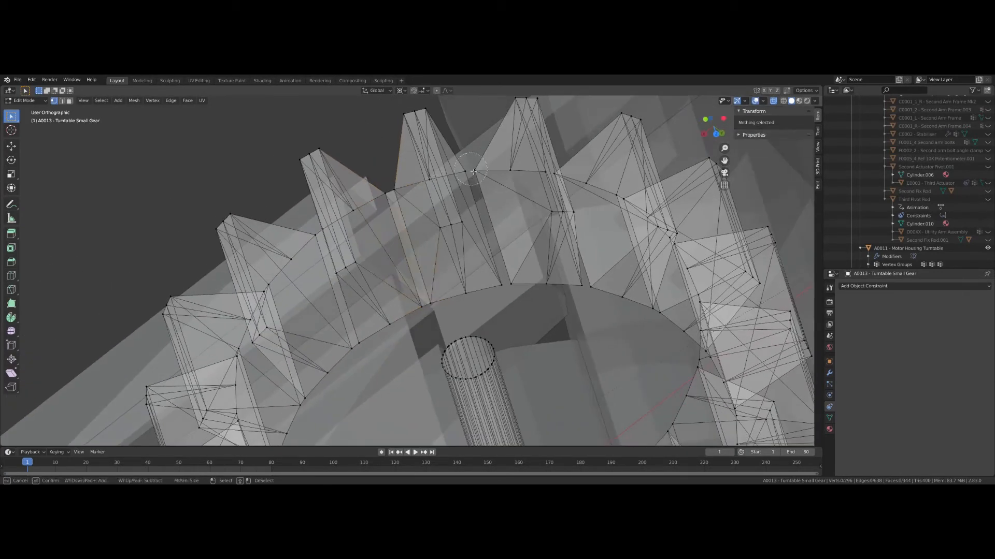
left_click(470, 173)
left_click(506, 286)
key("Escape")
key("f")
Step: Close the last root gap, between the seventeenth and eighteenth teeth, with a face across their base vertices
middle_click_drag(520, 307, 510, 167)
key("alt+a")
key("c")
left_click(514, 160)
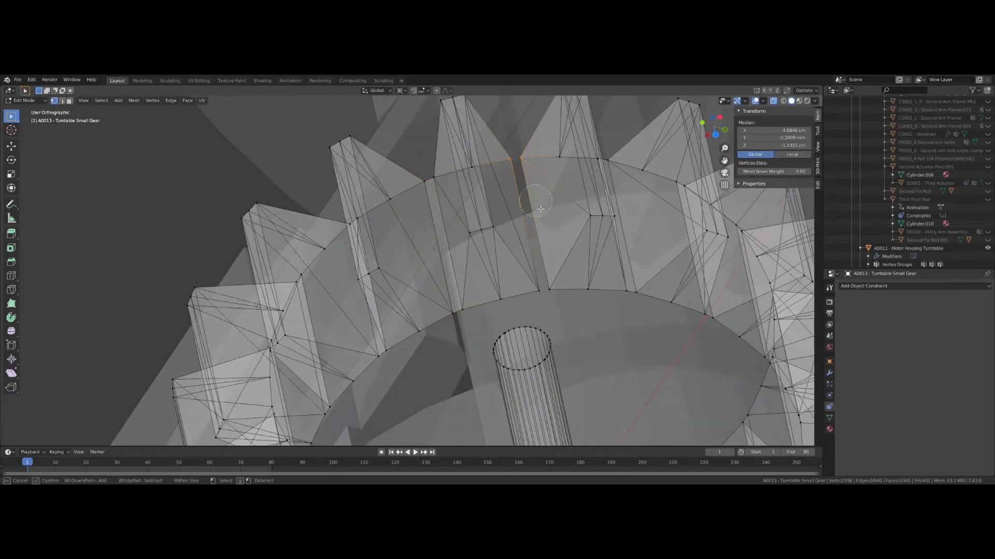
left_click(543, 289)
key("Escape")
Step: Extrude the inner edge loop of the gear's top side inward toward the shaft, scaling it to 0.284
scroll(513, 382, "down", 3)
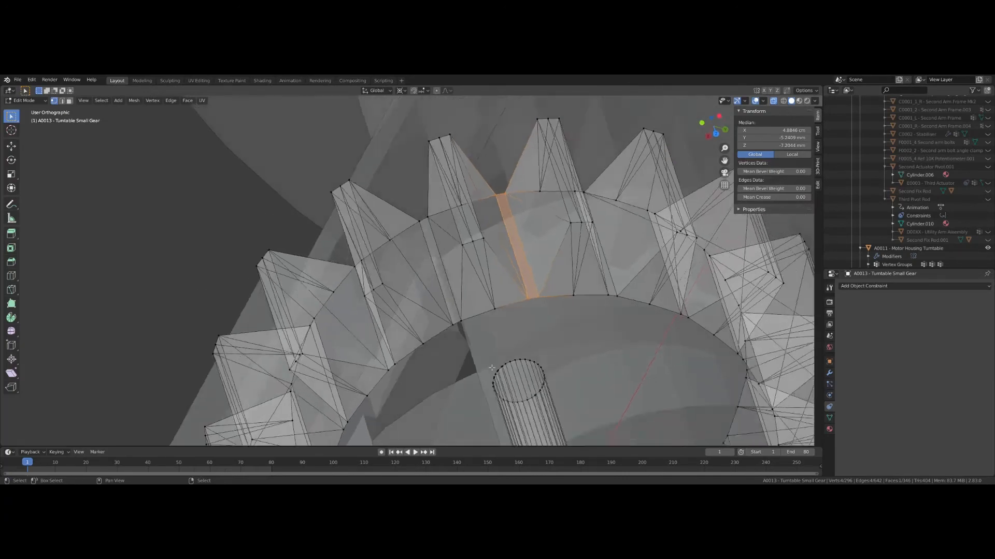
middle_click_drag(513, 383, 400, 183)
left_click(404, 186, "alt")
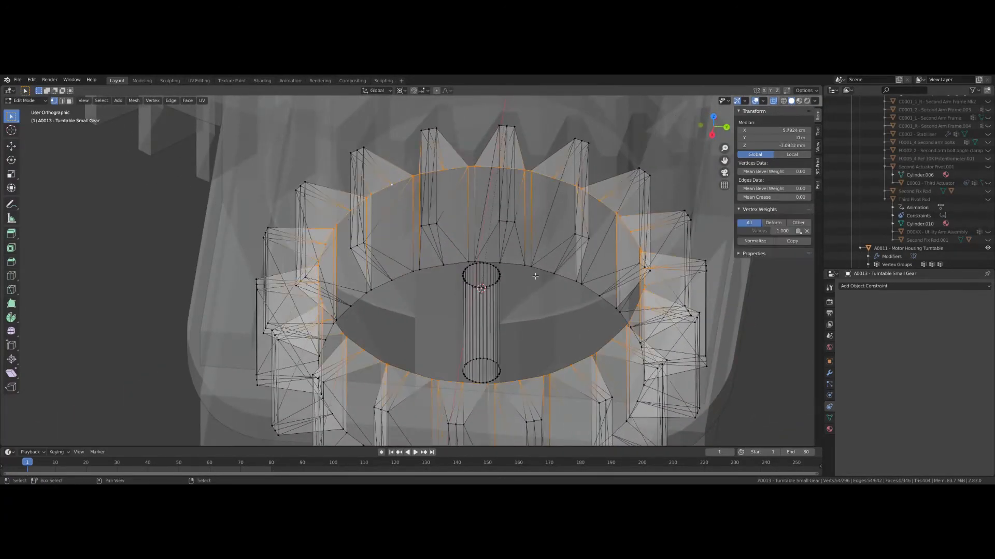
key("period")
left_click(503, 191)
key("e")
key("s")
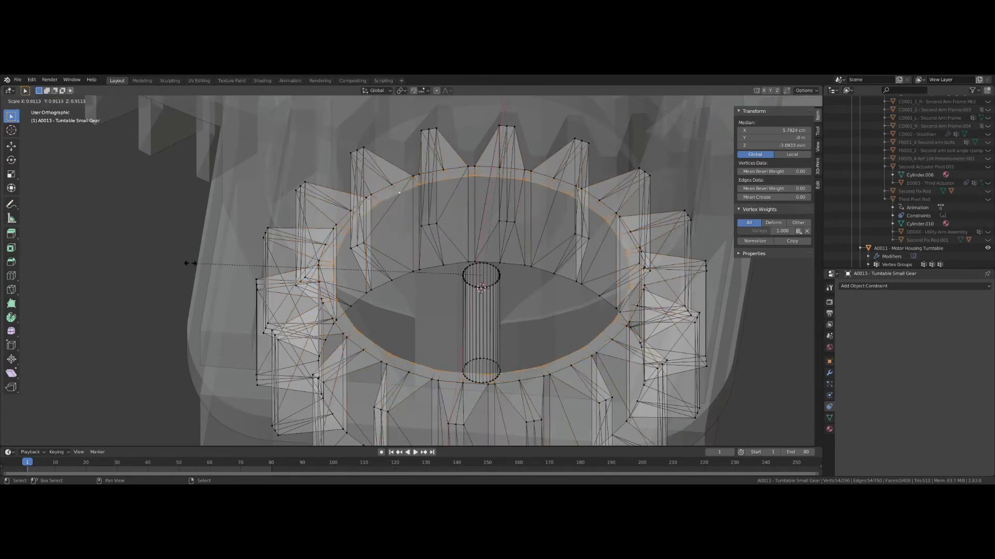
left_click(392, 262)
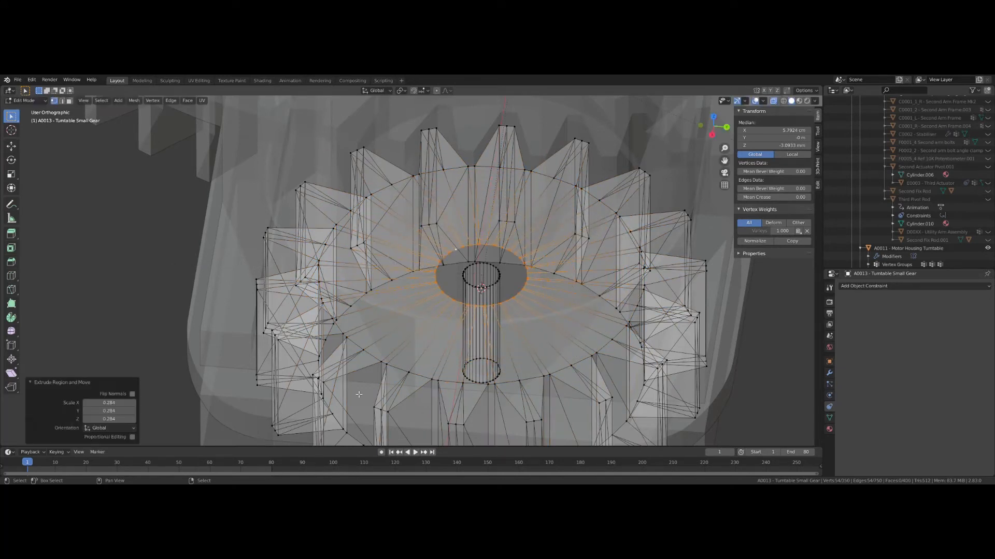
Step: Extrude the inner edge loop of the gear's bottom side inward toward the shaft, scaling it to 0.243
left_click(356, 440, "alt")
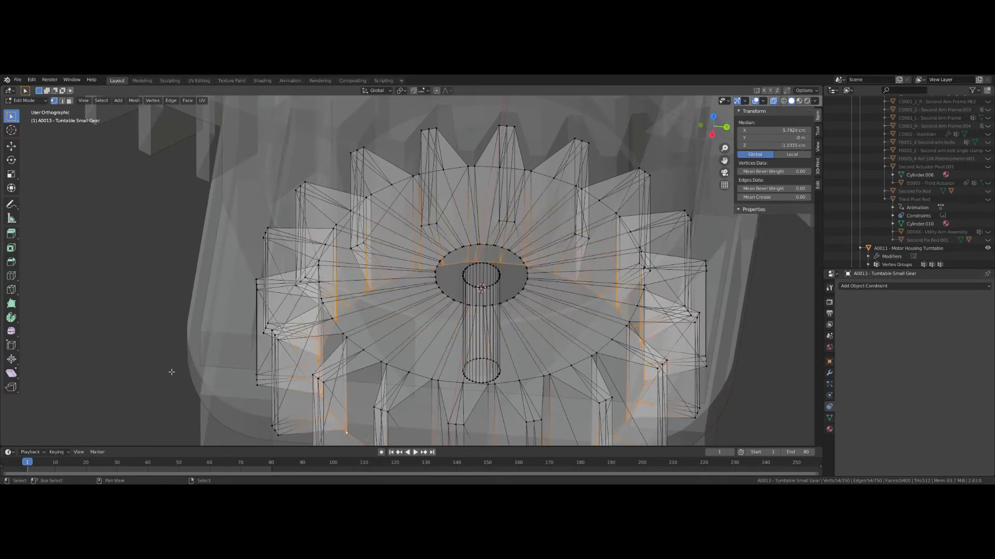
key("e")
key("s")
left_click(412, 319)
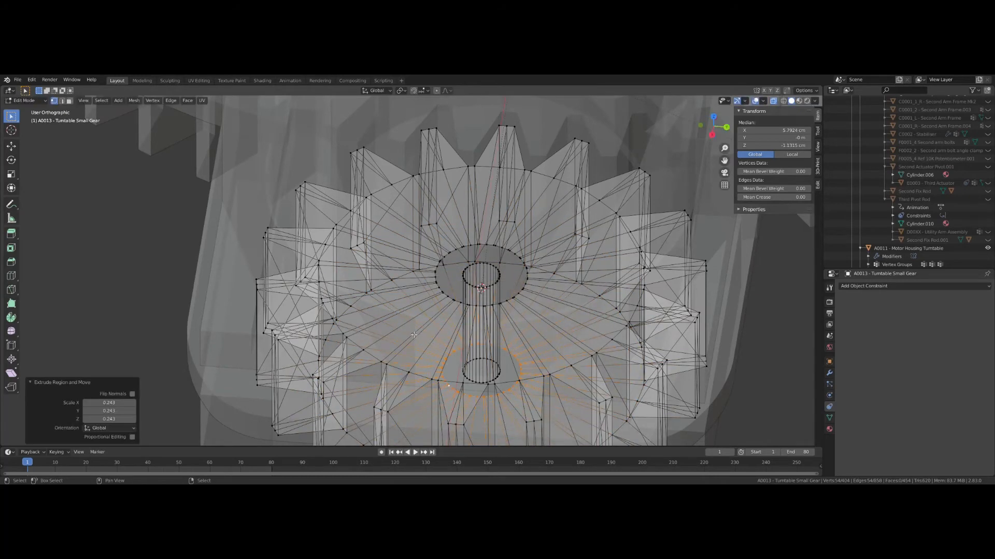
Step: Create a face on the gear's top side between three adjacent shaft rim vertices and three facing inner loop vertices
scroll(441, 265, "up", 8)
left_click(441, 262)
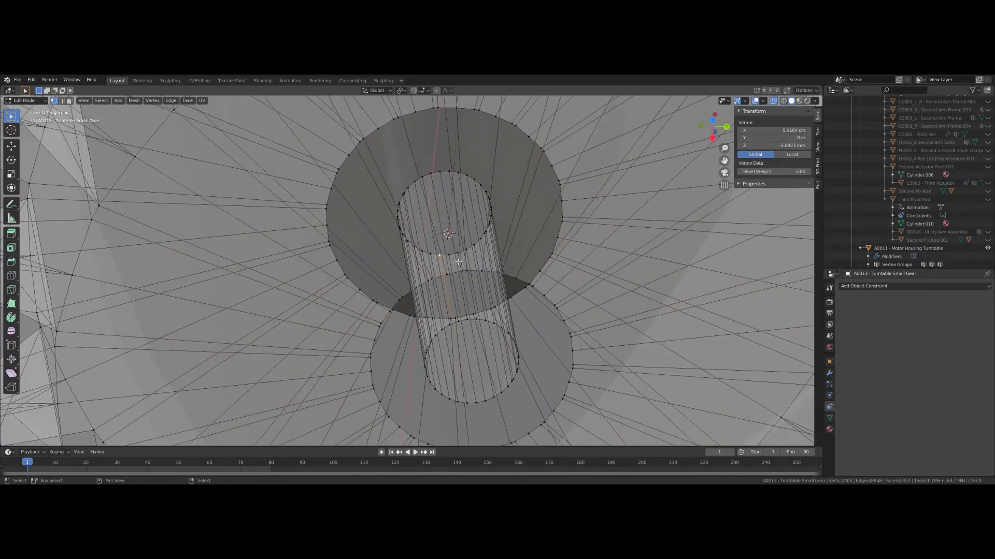
left_click(460, 258, "ctrl")
scroll(465, 305, "up", 3)
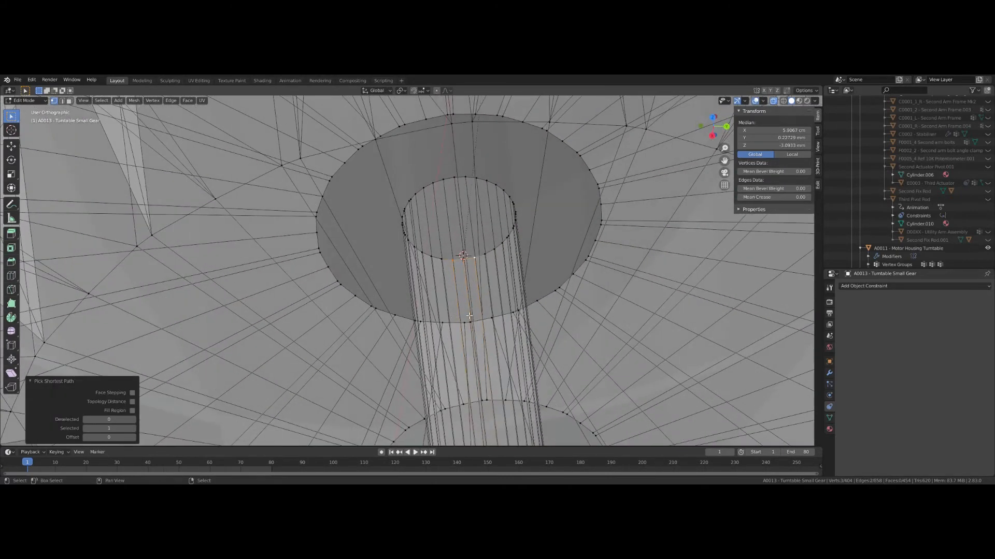
middle_click_drag(466, 305, 471, 286)
left_click(488, 325, "shift")
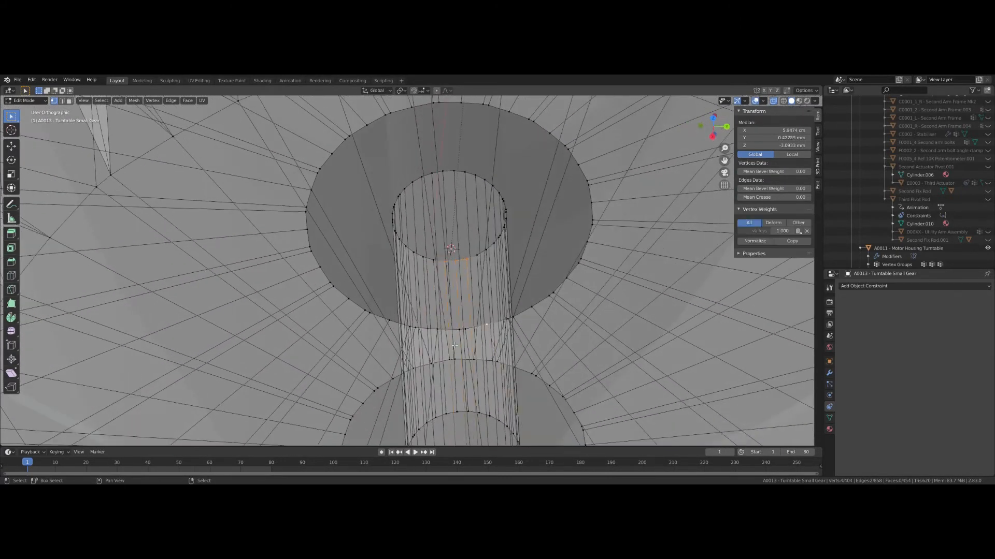
left_click(458, 333, "ctrl")
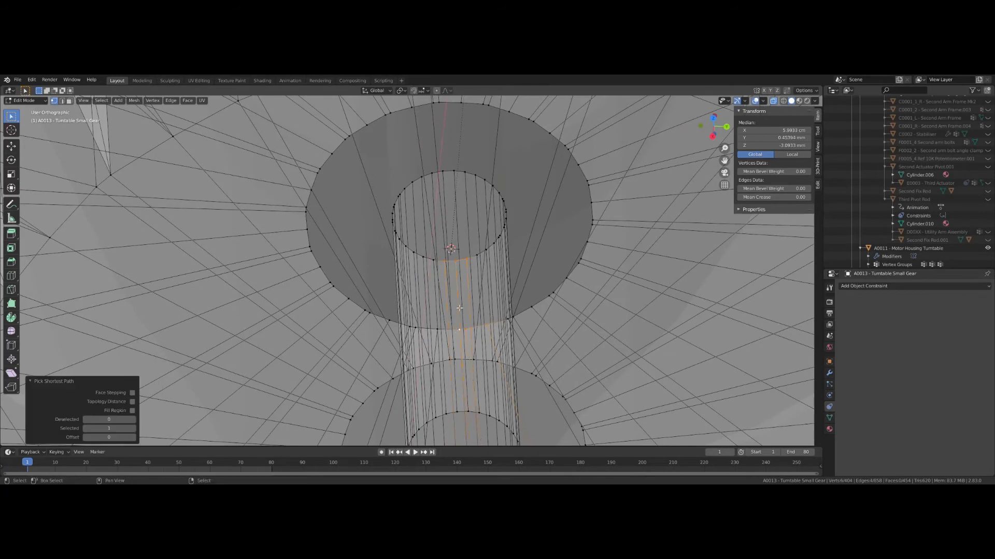
key("f")
Step: Grid Fill the rest of the top opening between shaft and inner loop, starting from the side edges of the new face
left_click(472, 263)
left_click(491, 331, "shift")
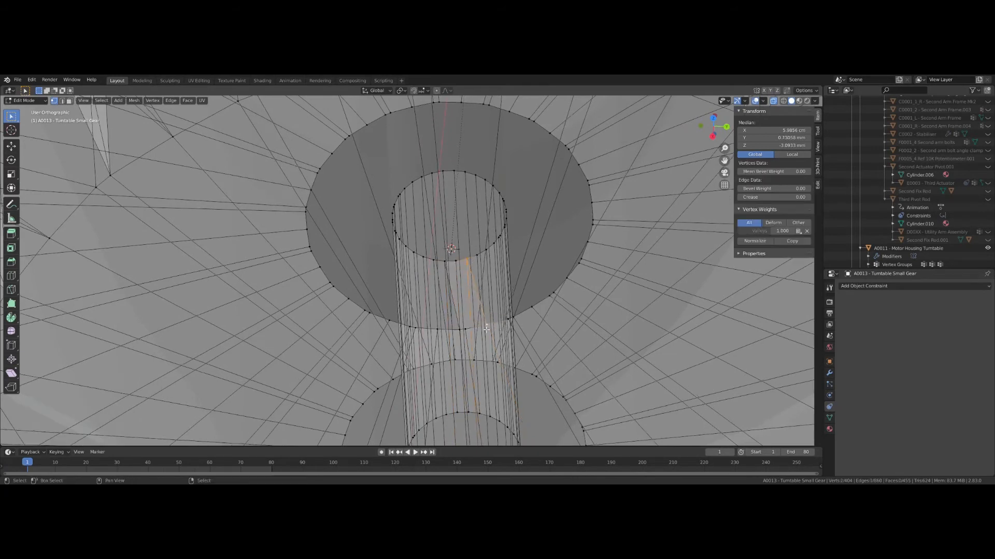
middle_click_drag(491, 331, 470, 334)
left_click(462, 340, "shift")
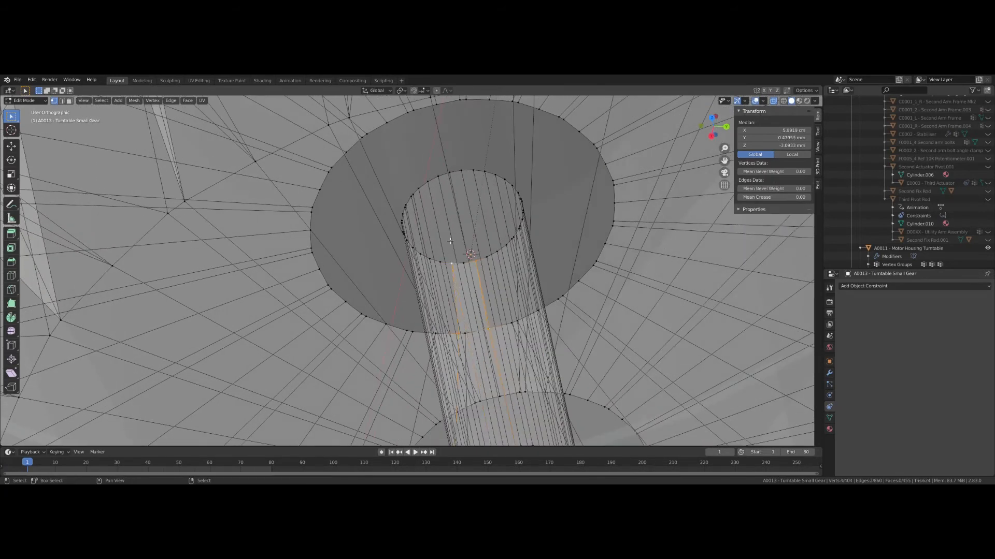
key("ctrl+f")
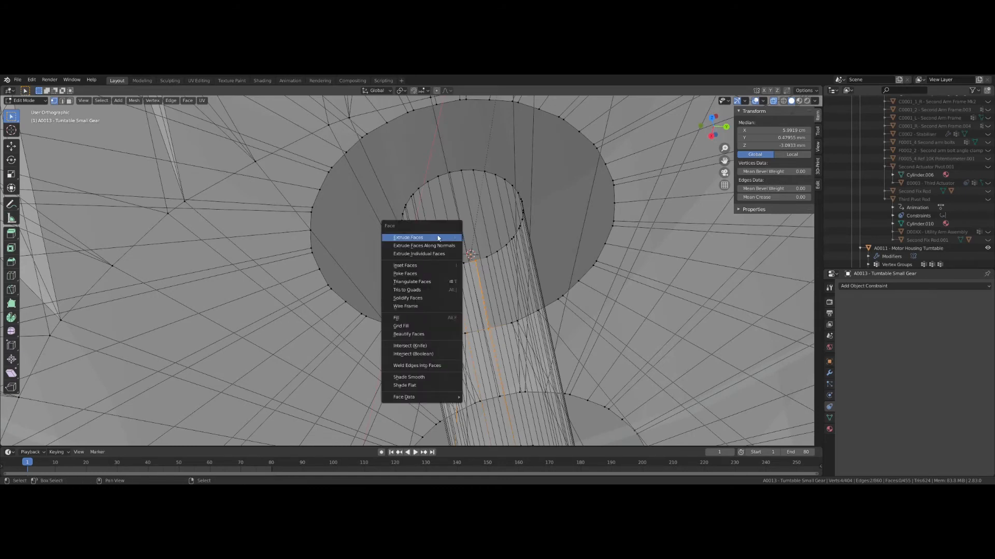
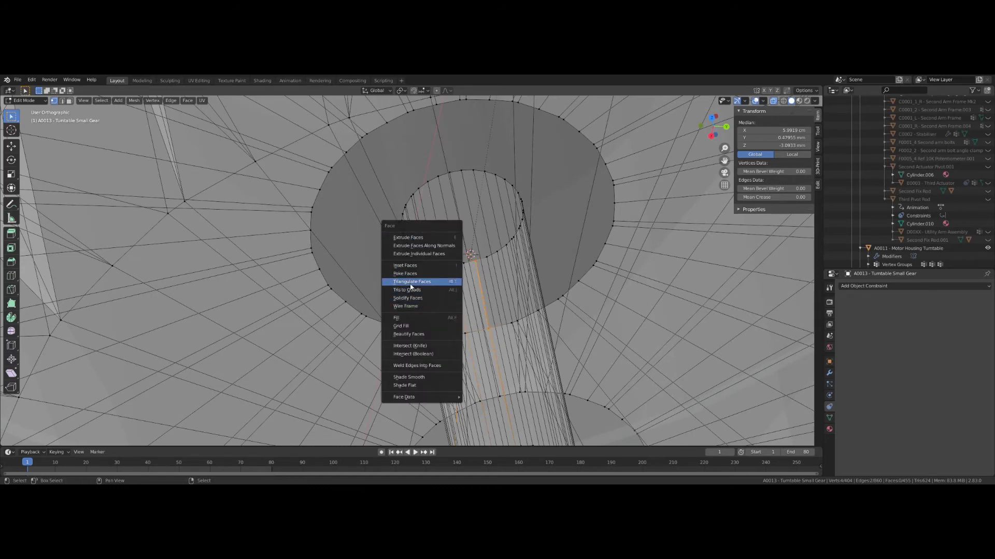
left_click(400, 326)
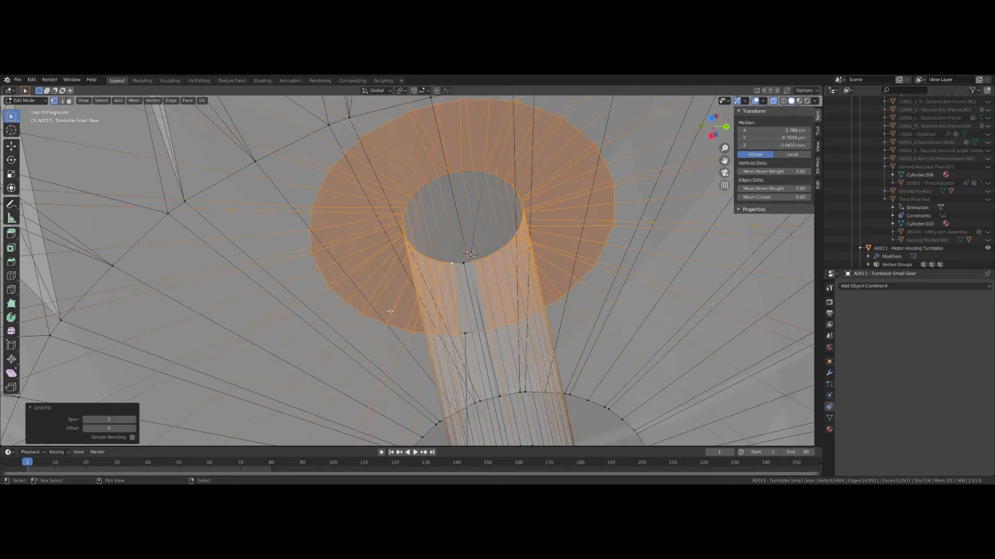
Step: Split the top starter face by connecting its middle inner loop vertex to the middle shaft rim vertex
middle_click_drag(390, 311, 390, 212)
left_click(468, 332)
left_click(470, 261, "shift")
key("j")
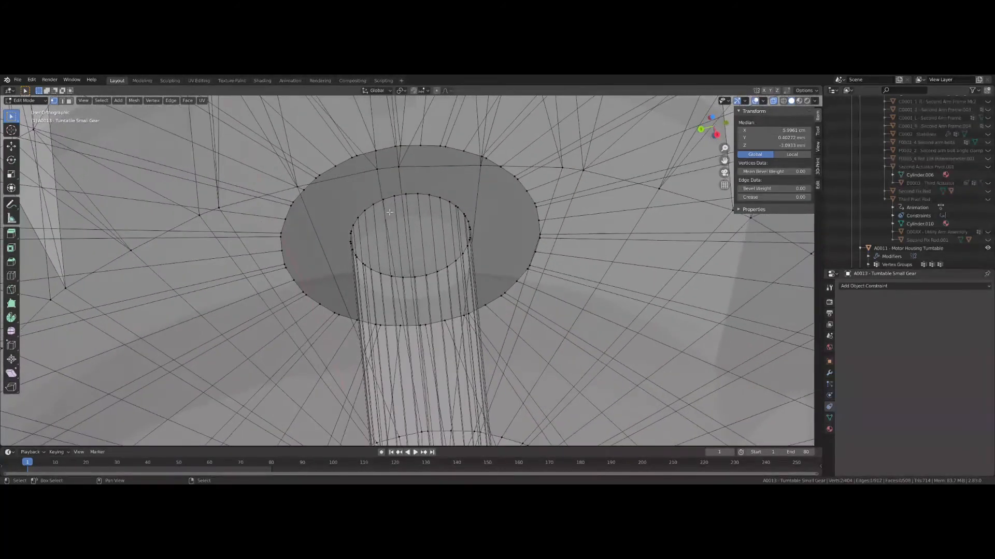
Step: Create a face on the gear's bottom side between three adjacent shaft rim vertices and three facing inner loop vertices
left_click(396, 199)
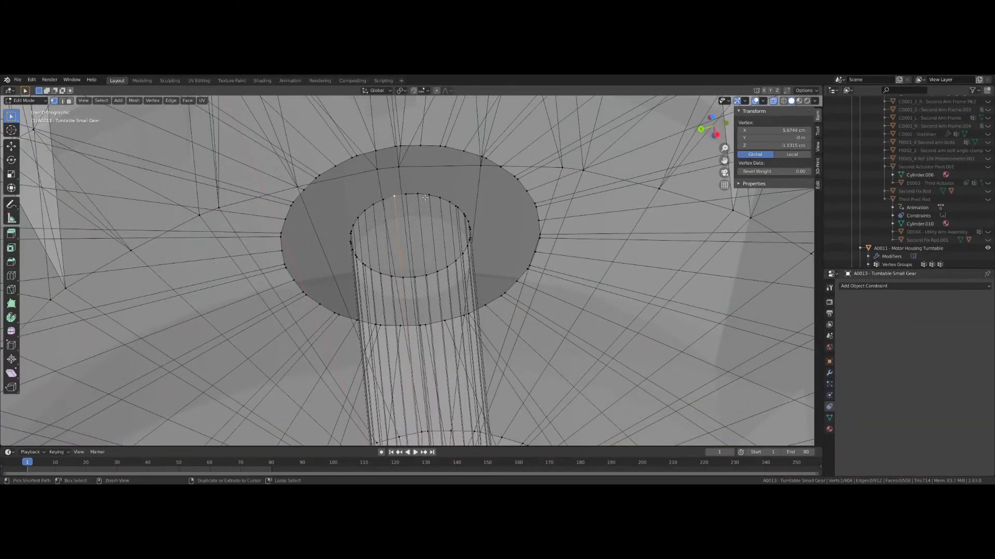
left_click(423, 196, "ctrl")
left_click(422, 147, "shift")
left_click(393, 148, "ctrl")
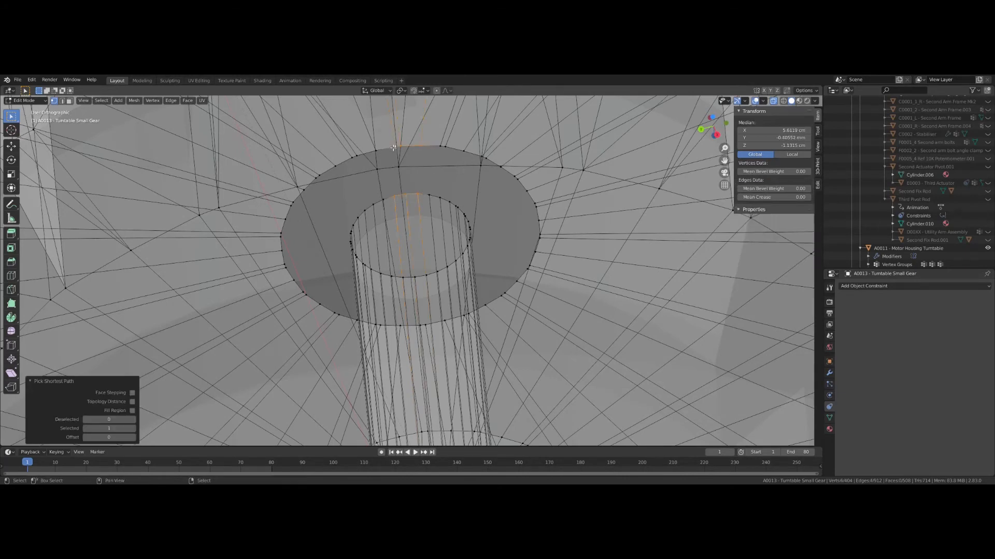
key("f")
Step: Grid Fill the rest of the bottom opening between shaft and inner loop, starting from the side edges of the new face
left_click(419, 195)
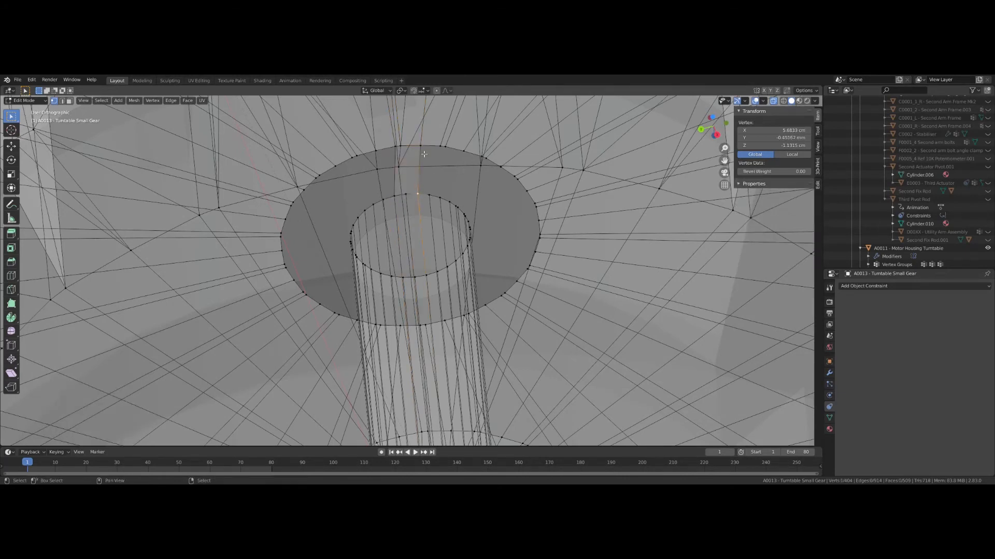
left_click(422, 150, "shift")
left_click(397, 149, "shift")
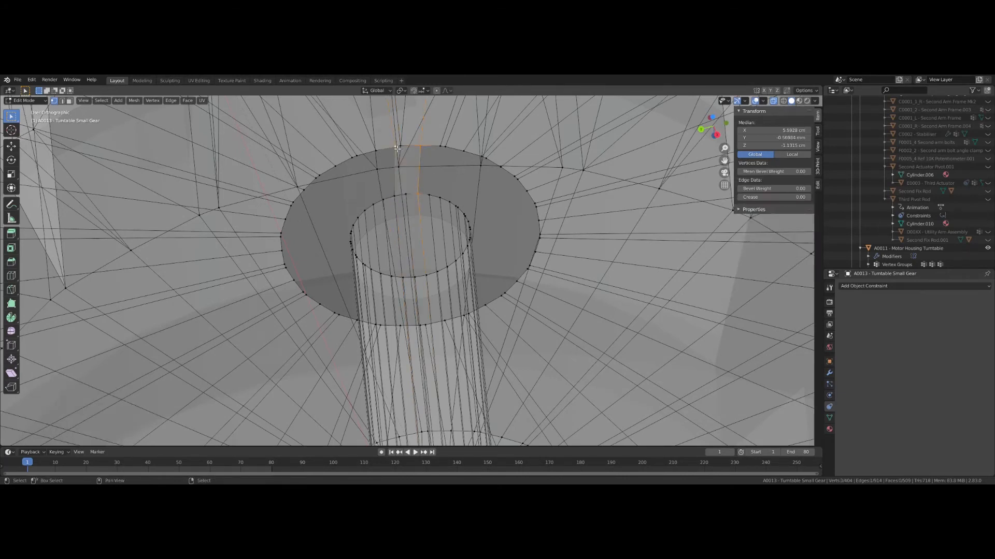
key("ctrl+f")
left_click(388, 188)
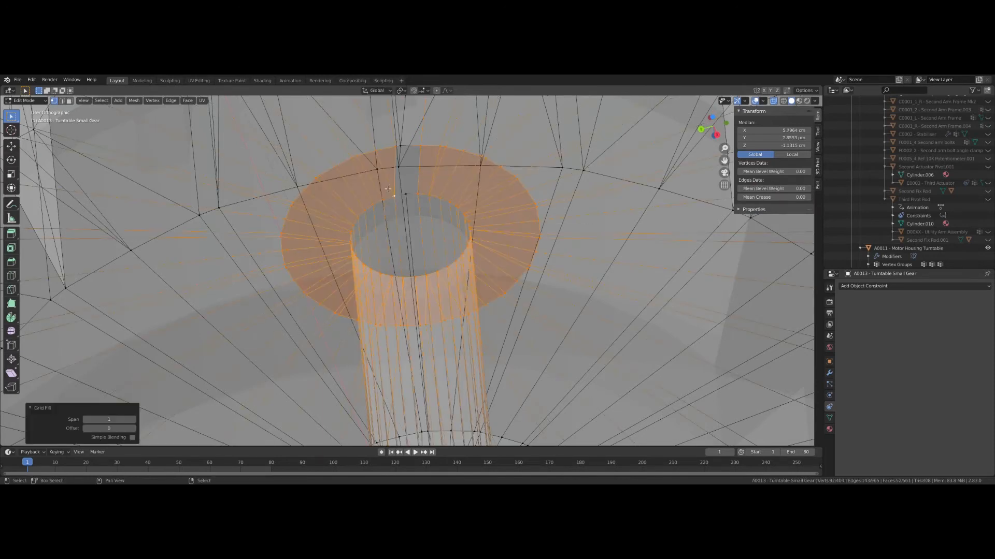
Step: Split the bottom starter face between its middle vertices, and recalculate the normals of the whole gear mesh
left_click(405, 195)
key("j")
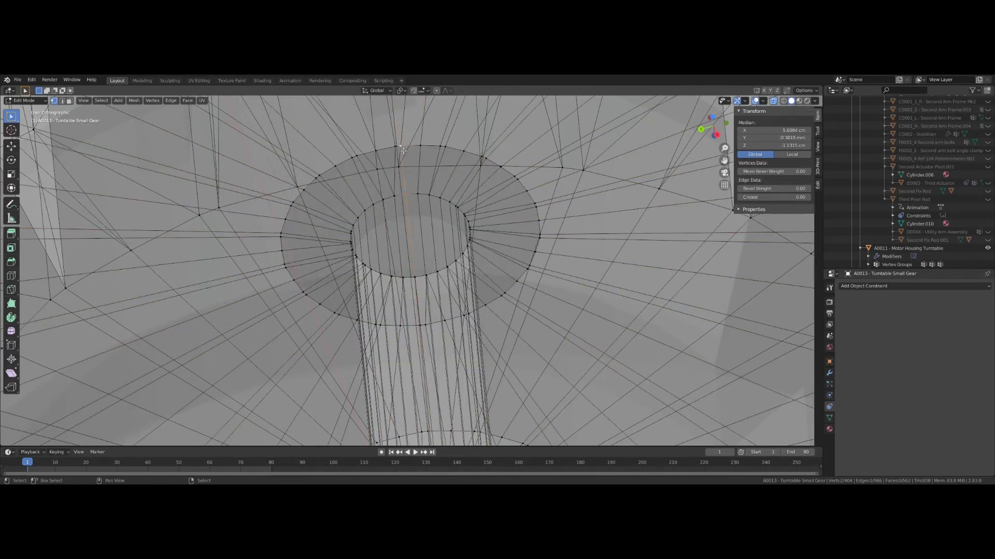
key("a")
key("a")
key("shift+n")
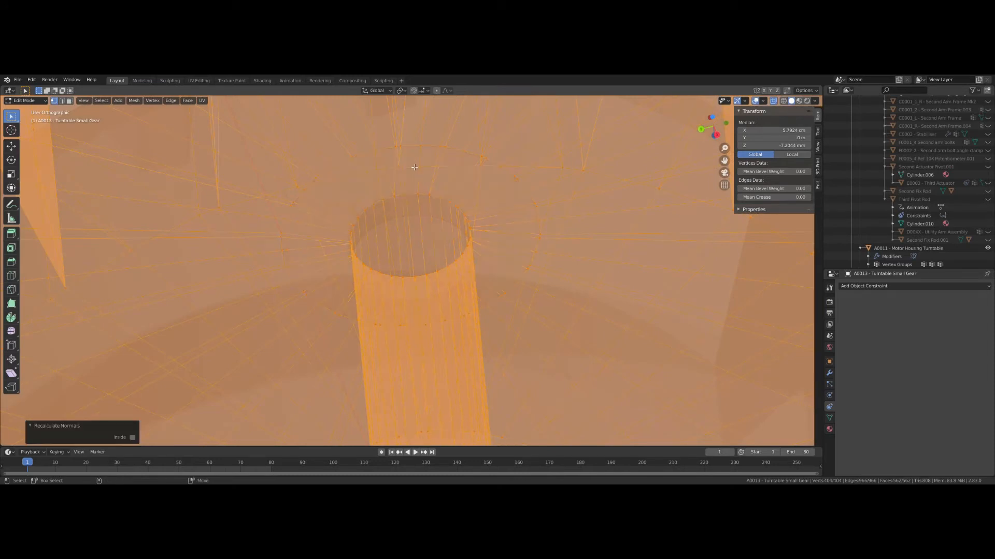
key("alt+a")
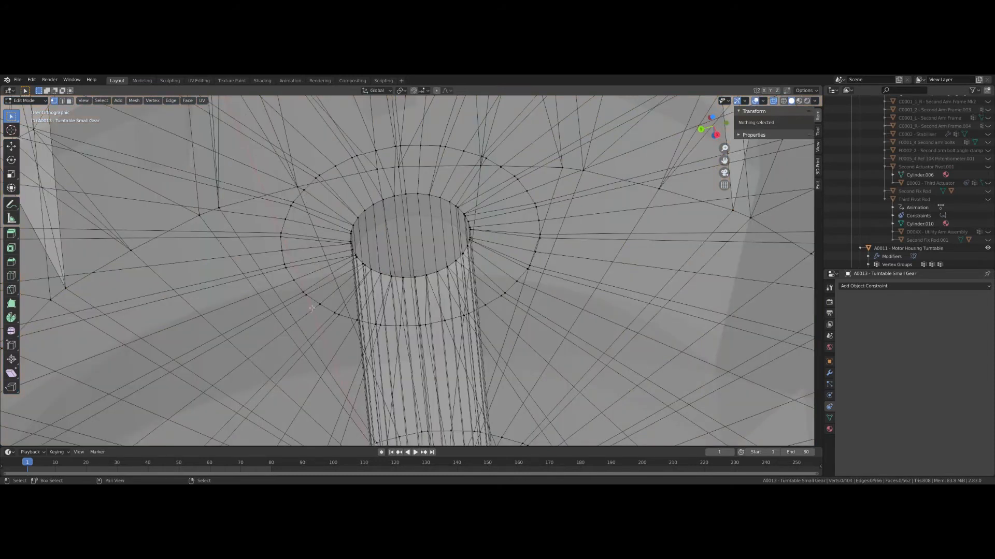
Step: Examine the closed gear and its surrounding parts from several angles, with X-ray display off and back on
middle_click_drag(311, 309, 410, 298)
scroll(306, 310, "down", 4)
scroll(320, 314, "down", 3)
scroll(322, 301, "down", 2)
key("alt+z")
middle_click_drag(342, 407, 259, 344)
scroll(308, 319, "down", 1)
key("alt+z")
Step: Duplicate the vertical tip edge of the tooth nearest the housing wall in place and separate the copy into its own object
left_click(281, 266)
key("KP_7")
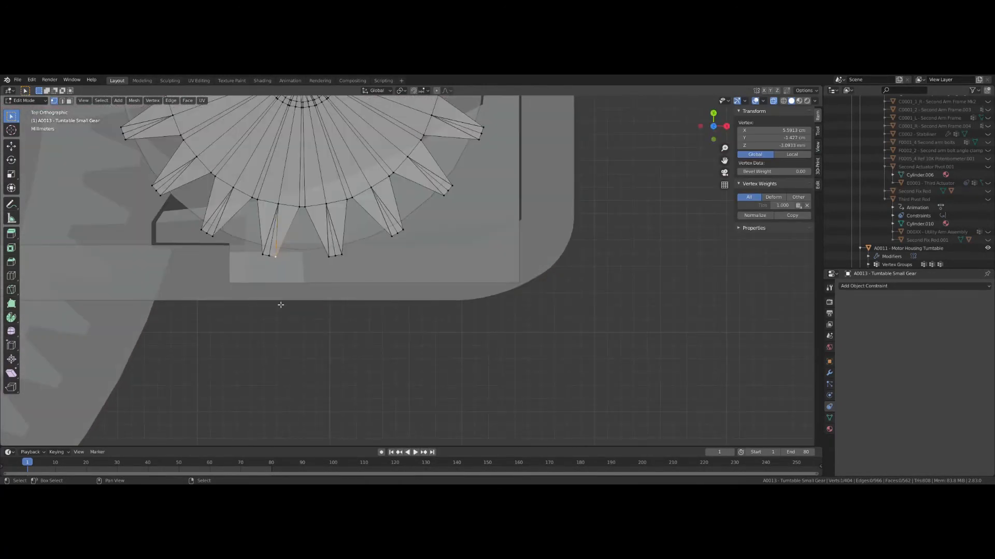
middle_click_drag(283, 290, 288, 281)
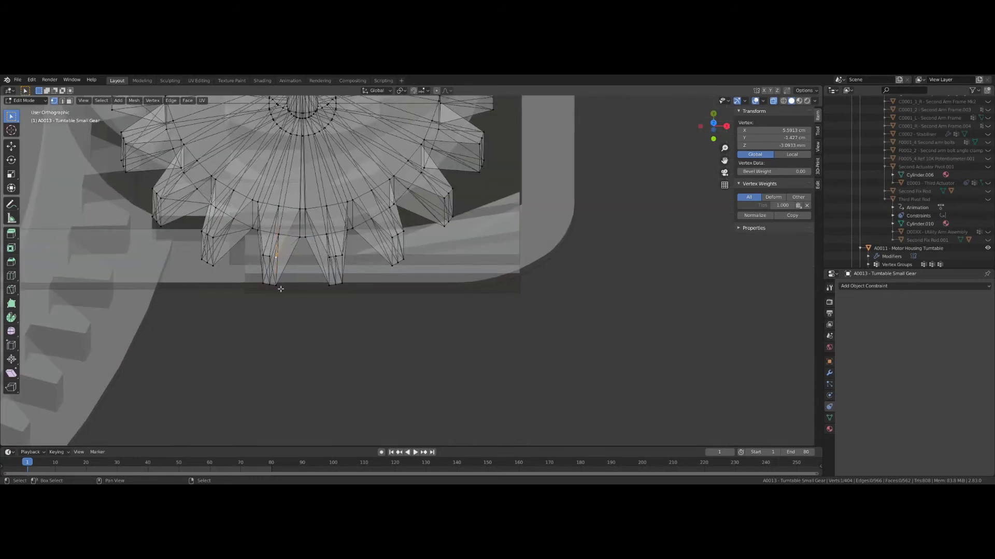
left_click(280, 289, "shift")
middle_click_drag(222, 296, 222, 293)
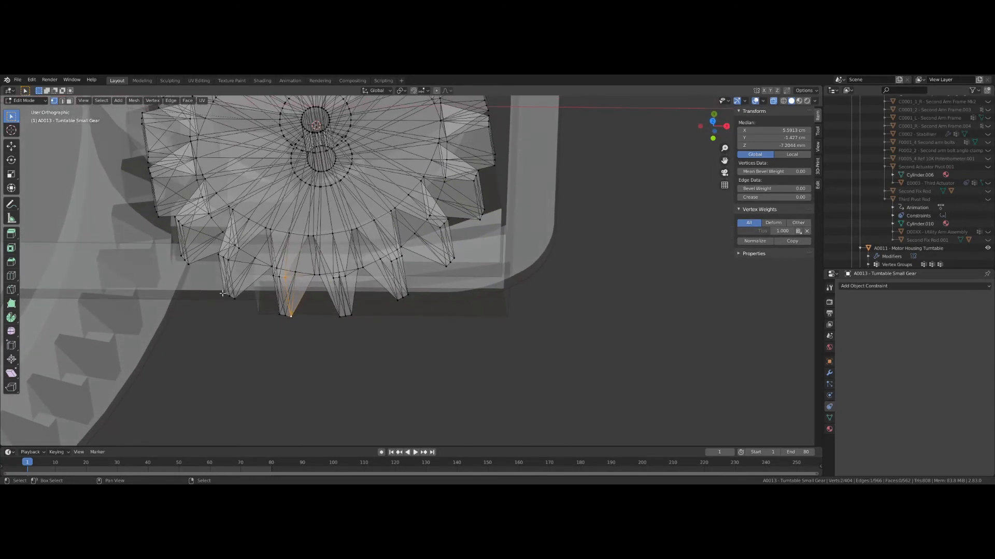
key("KP_7")
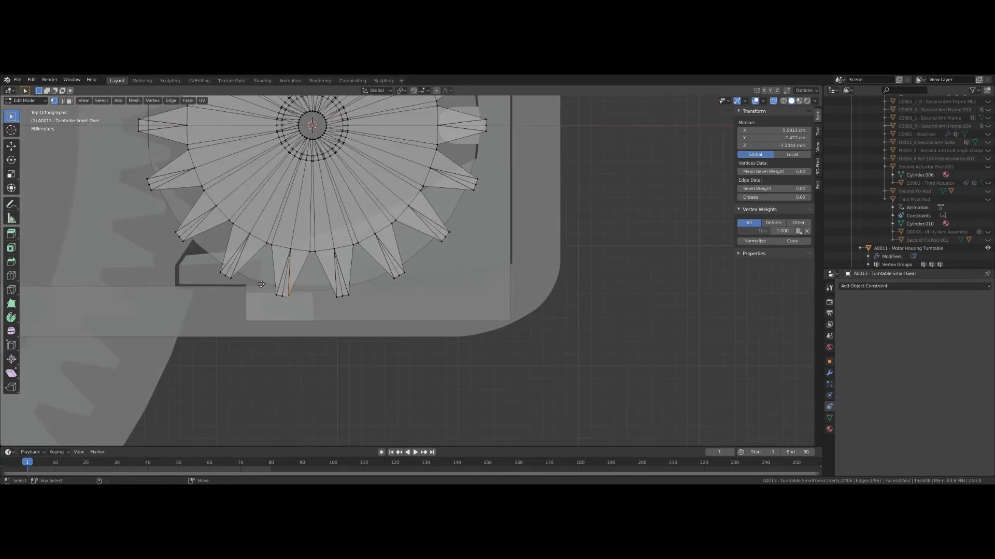
right_click(261, 285)
key("x")
left_click(260, 284)
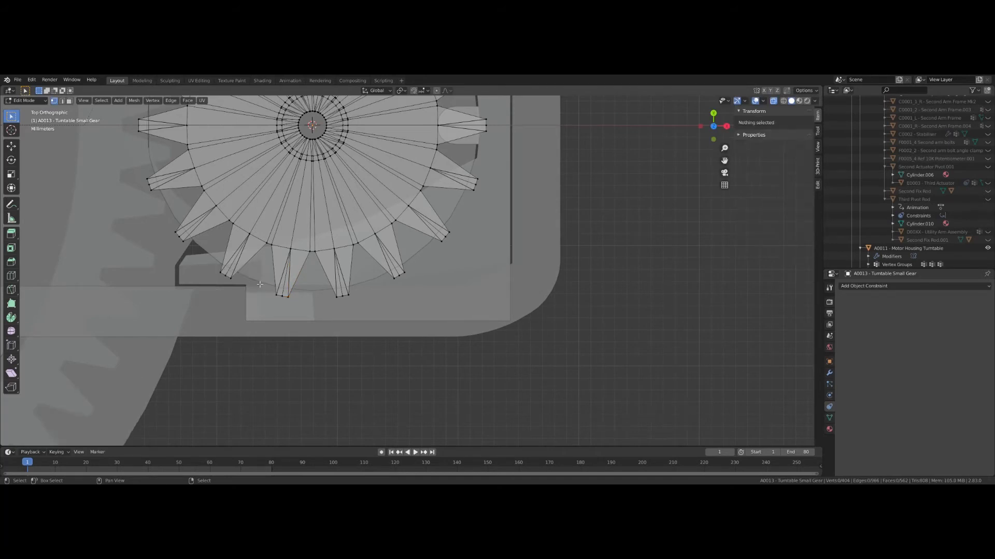
Step: Join the separated tooth tip edge into the Motor Housing Turntable object
key("Tab")
left_click(286, 296)
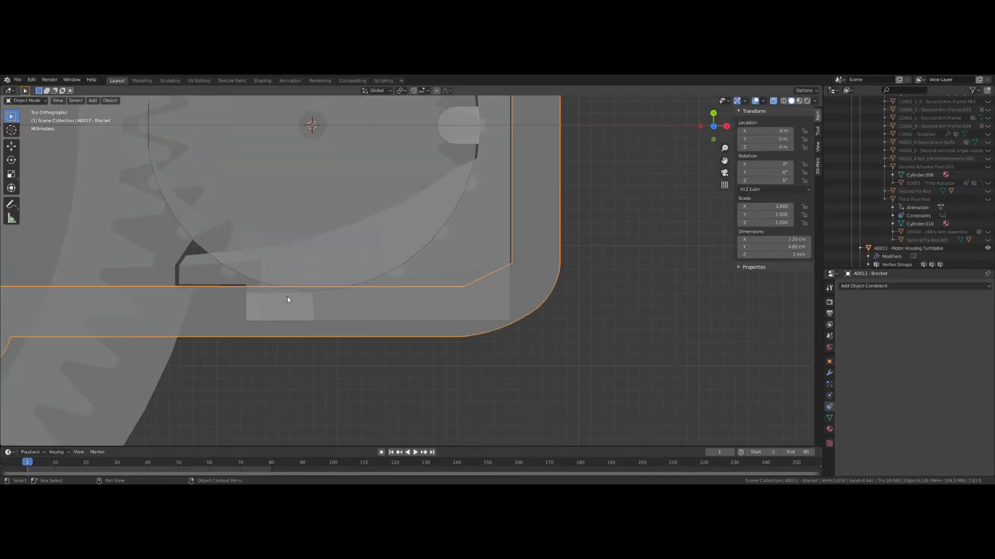
key("KP_2")
left_click(288, 312)
scroll(287, 312, "down", 3)
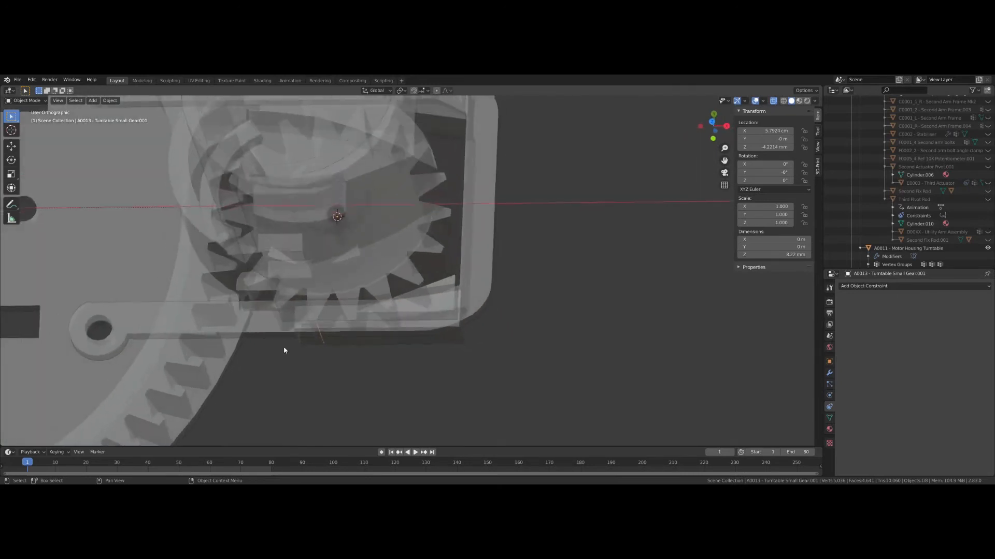
middle_click_drag(285, 349, 439, 163)
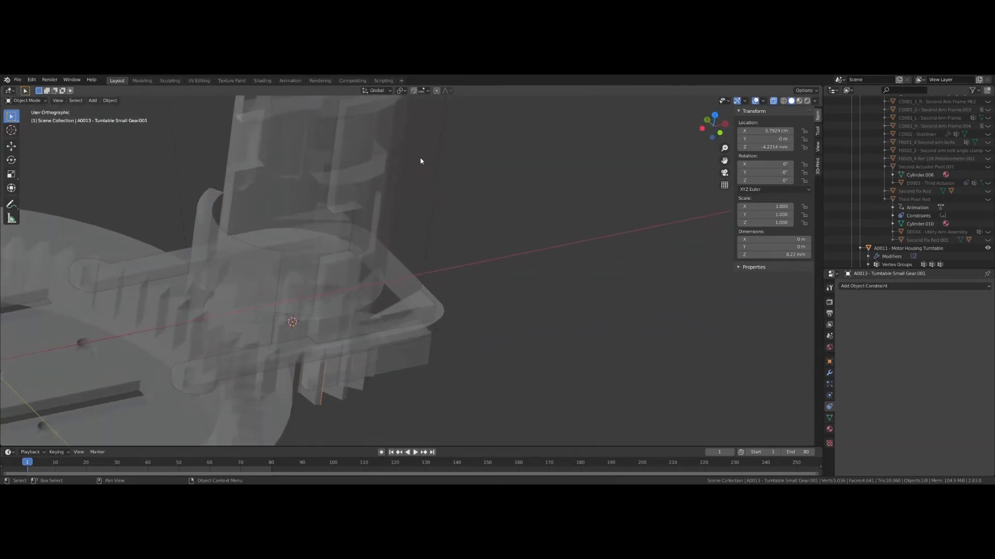
left_click(418, 159)
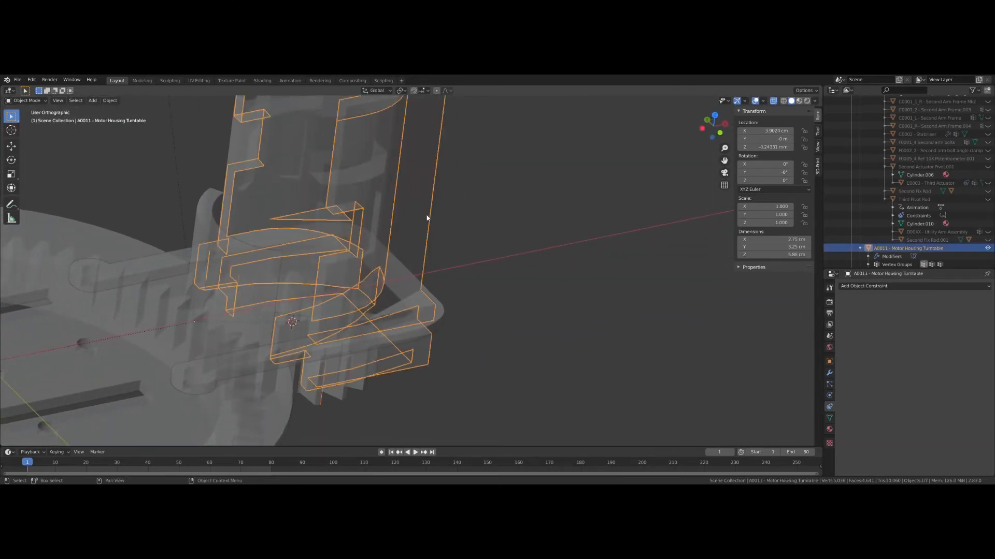
Step: Move the joined edge's two vertices in the motor housing mesh by -2 mm along Y
key("Tab")
middle_click_drag(370, 247, 285, 285)
scroll(323, 262, "up", 2)
left_click(286, 285)
mouse_move(283, 357)
middle_mouse_down()
mouse_move(305, 345)
mouse_move(312, 316)
mouse_move(244, 435)
mouse_move(174, 238)
middle_mouse_up()
left_click(281, 363, "shift")
scroll(282, 363, "down", 2)
key("KP_7")
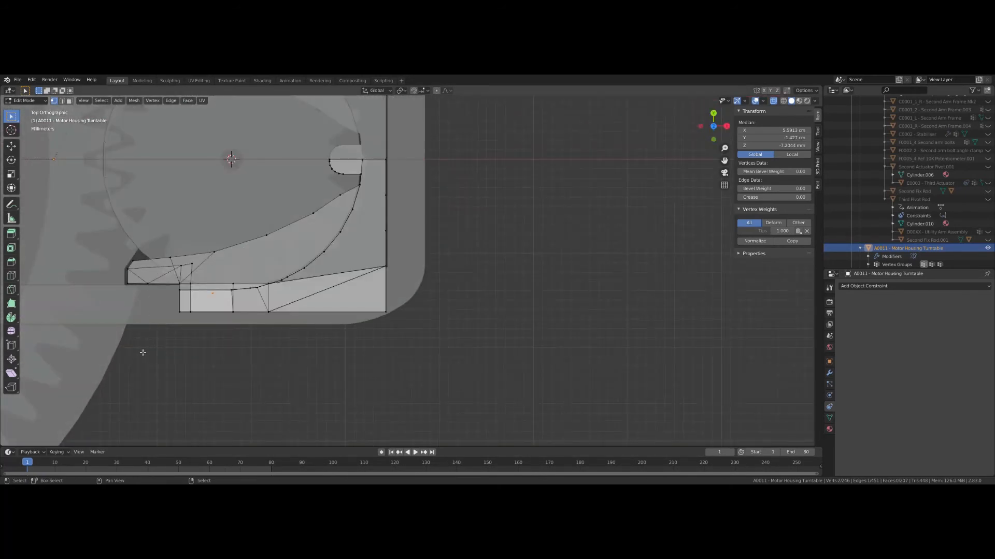
key("g")
key("y")
left_click(140, 370)
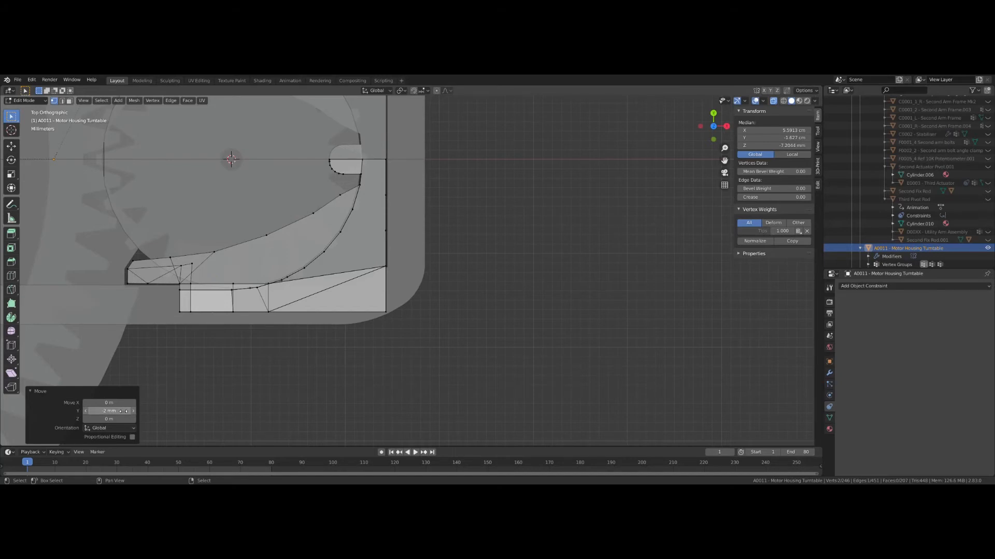
Step: Set the transform pivot point to the 3D cursor at the small gear's centre
key("KP_2")
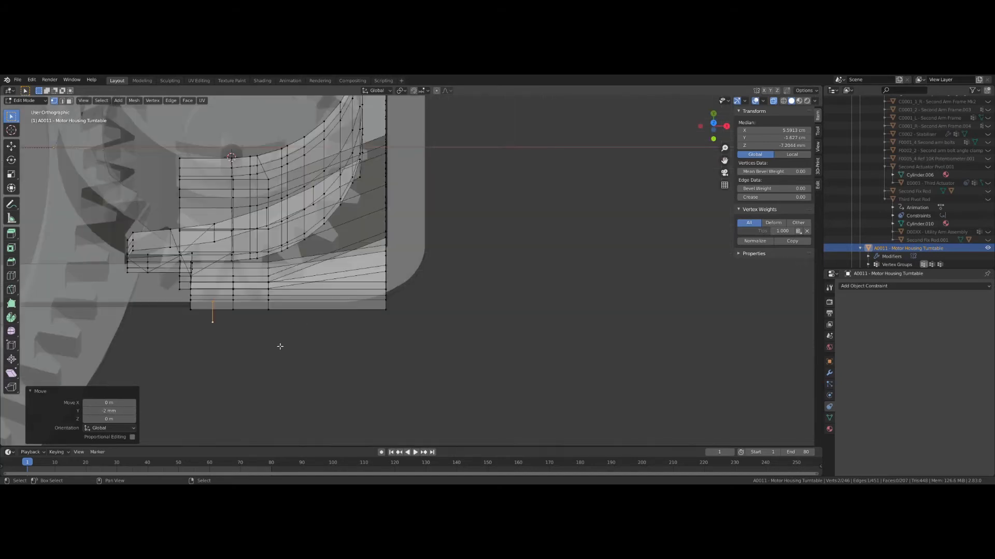
key("KP_8")
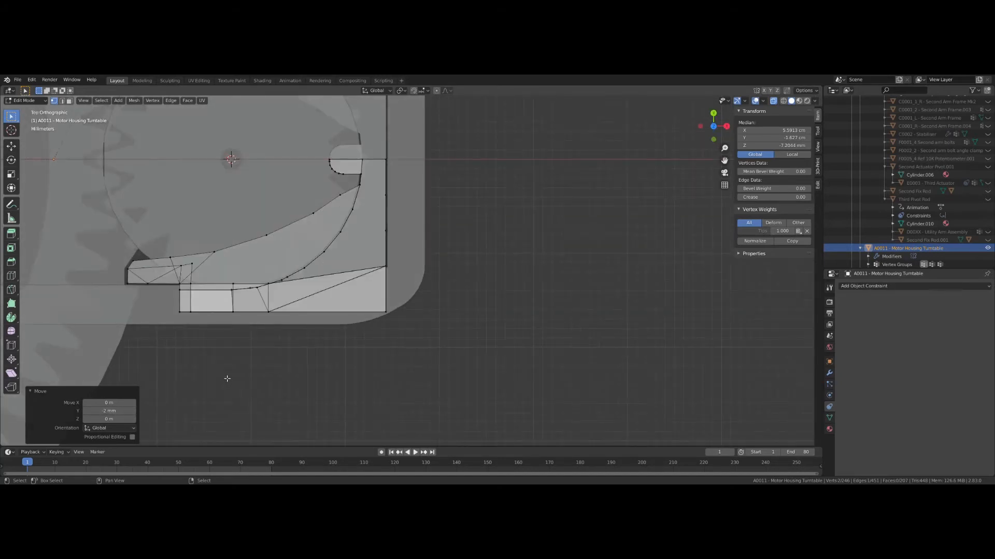
key("KP_Decimal")
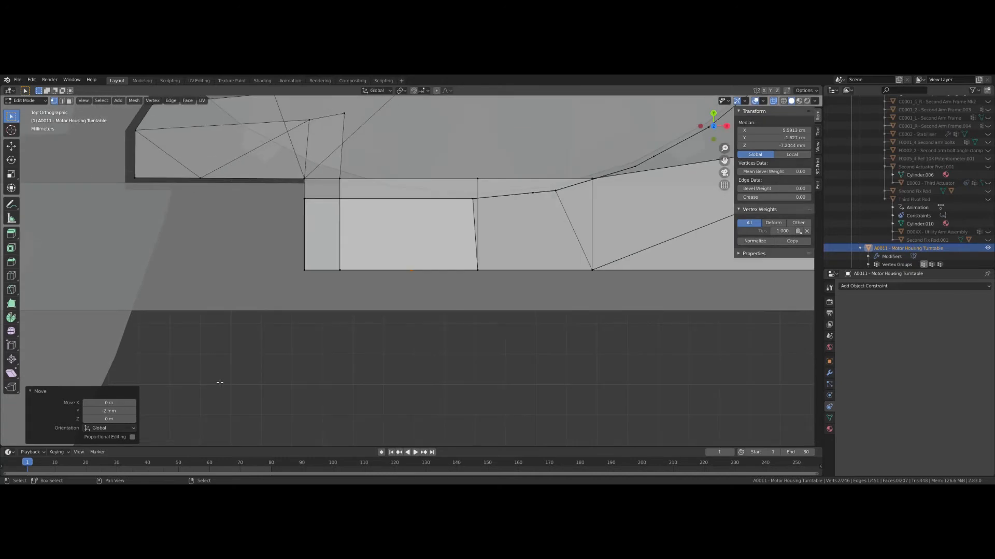
scroll(249, 361, "down", 6)
middle_click_drag(295, 297, 260, 338)
key("period")
left_click(310, 339)
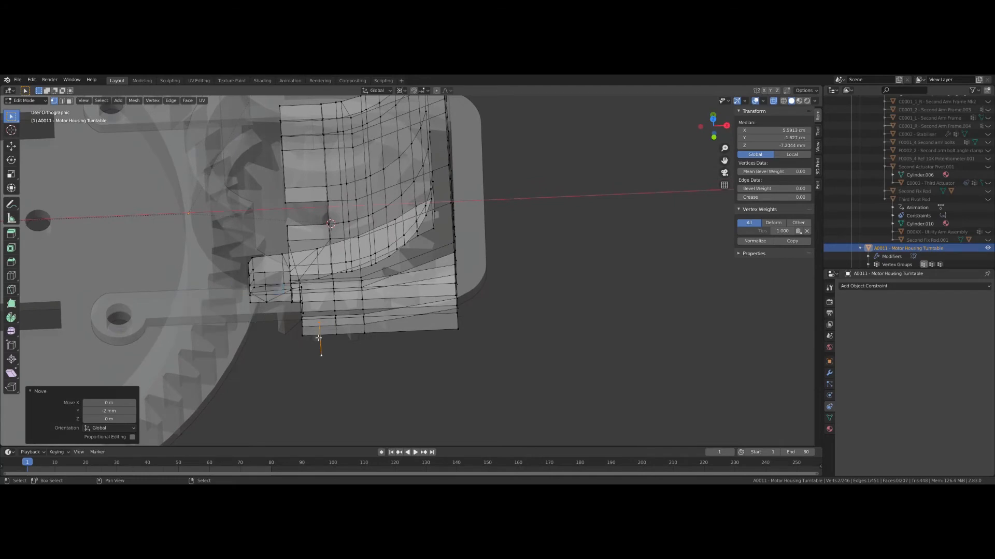
key("KP_7")
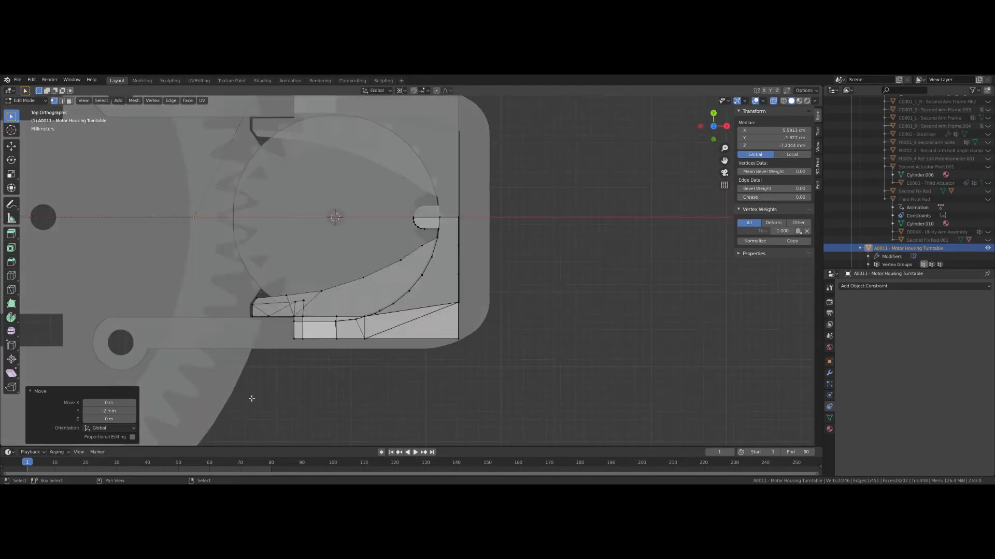
Step: Extrude the vertical edge in repeated small rotations about the gear's centre, forming a curved wall around the gear up to the X axis
key("g")
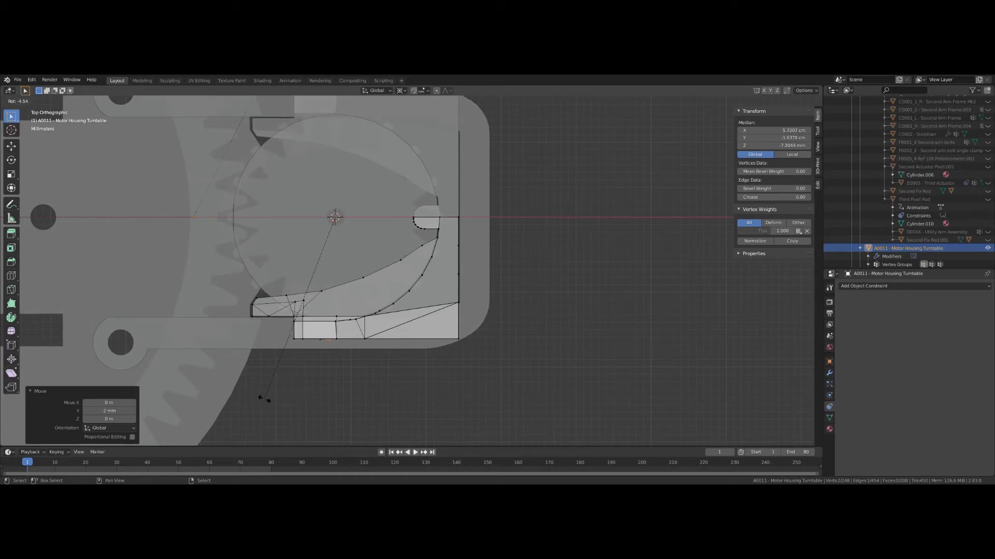
left_click(269, 402)
key("e")
key("r")
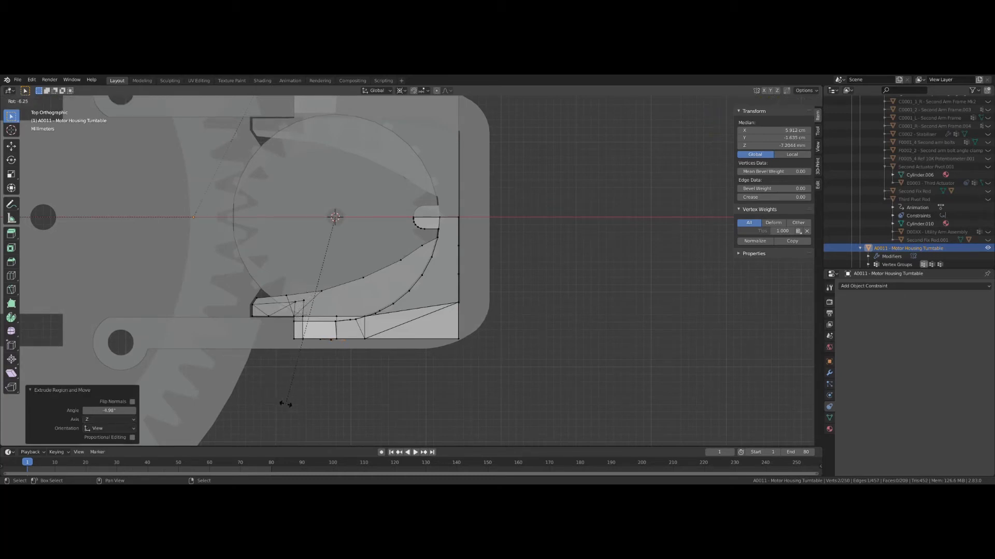
left_click(288, 402)
key("e")
key("r")
left_click(314, 400)
key("e")
key("r")
left_click(329, 396)
key("e")
key("r")
left_click(372, 388)
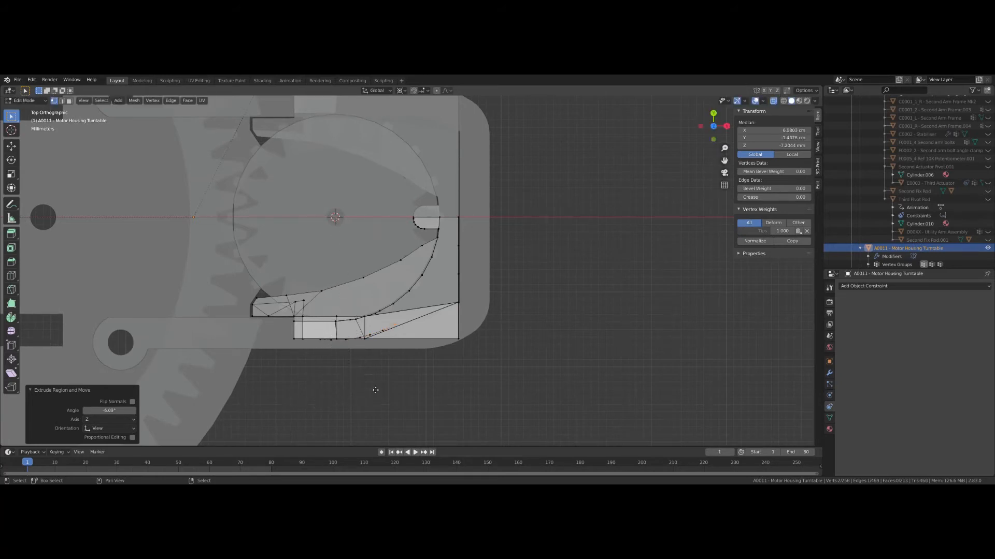
key("e")
key("r")
left_click(392, 378)
key("e")
key("r")
left_click(410, 371)
key("e")
key("r")
left_click(427, 352)
key("e")
key("r")
left_click(440, 334)
key("e")
key("r")
left_click(457, 312)
key("e")
key("r")
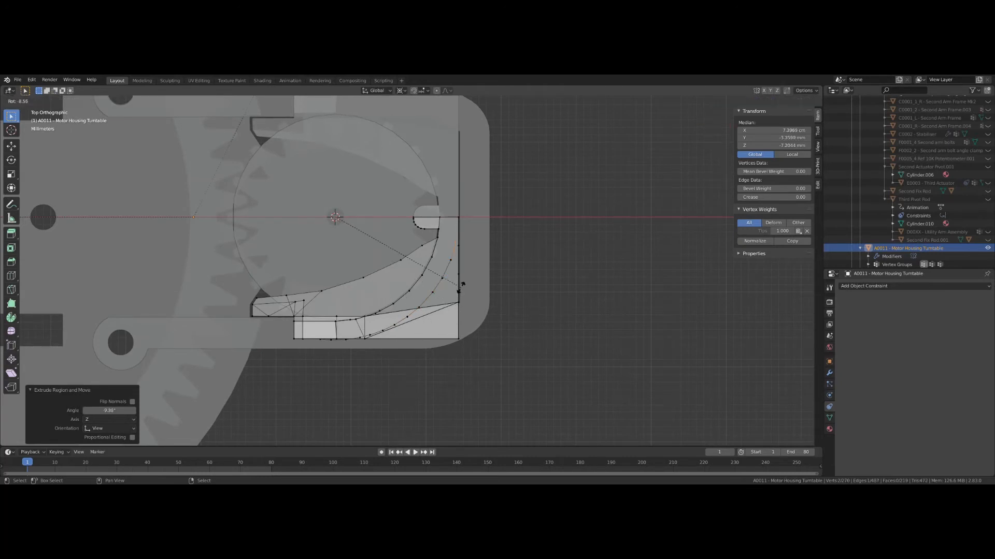
left_click(454, 282)
key("e")
key("r")
left_click(464, 263)
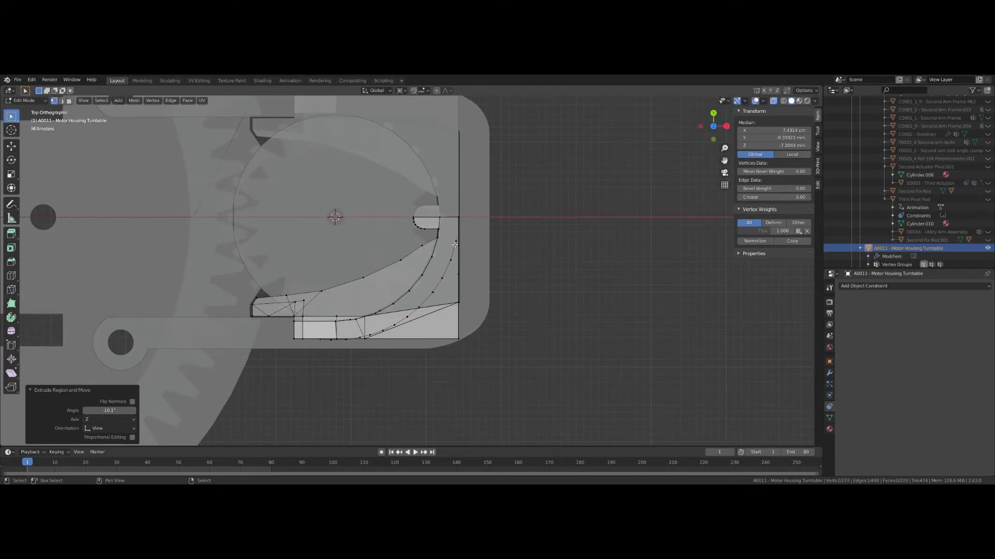
key("KP_Decimal")
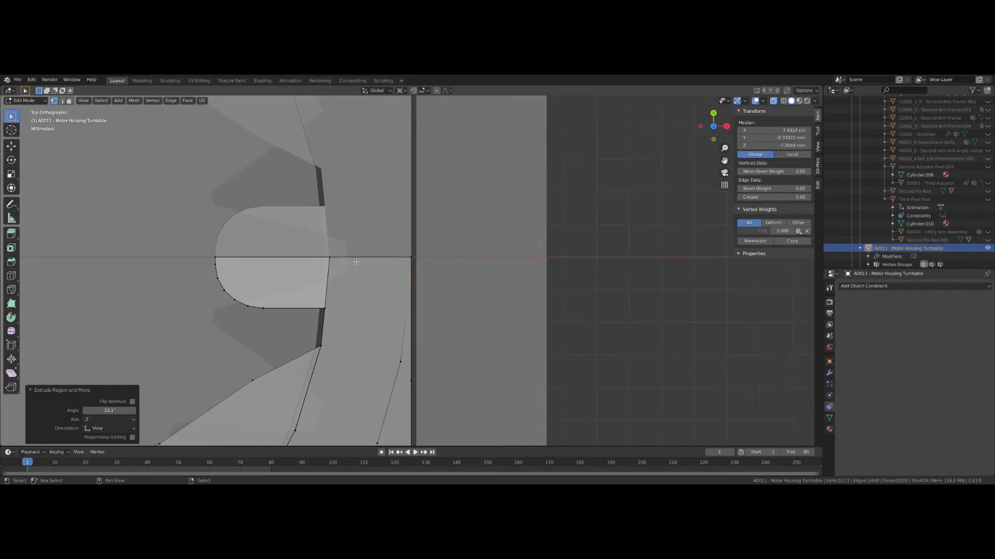
key("e")
key("r")
left_click(353, 242)
Step: Set the Z coordinate of the curved wall's upper edge vertices to -2.2433 mm, using the housing vertex above as reference
middle_click_drag(362, 244, 294, 316)
scroll(374, 249, "down", 5)
scroll(226, 313, "up", 3)
left_click(265, 236)
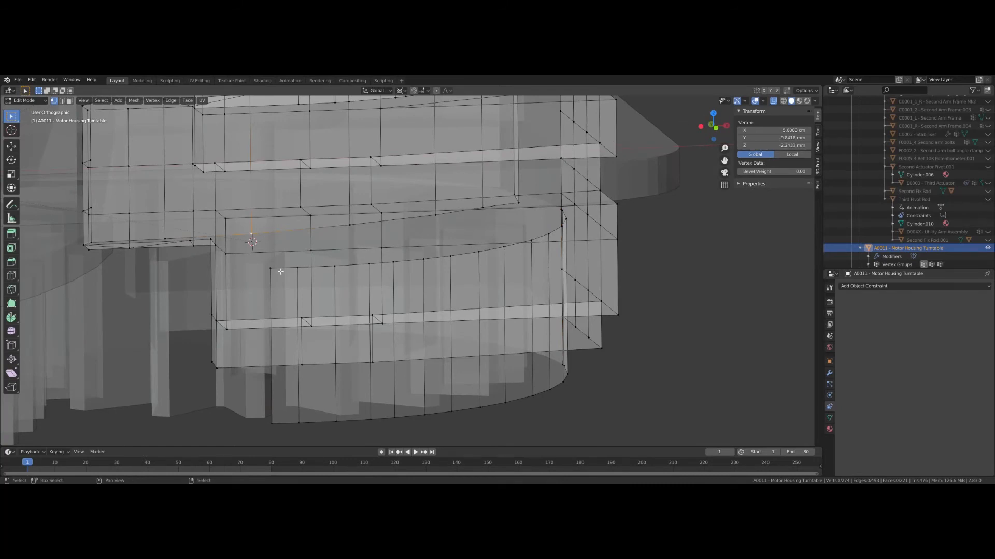
left_click(283, 273, "alt")
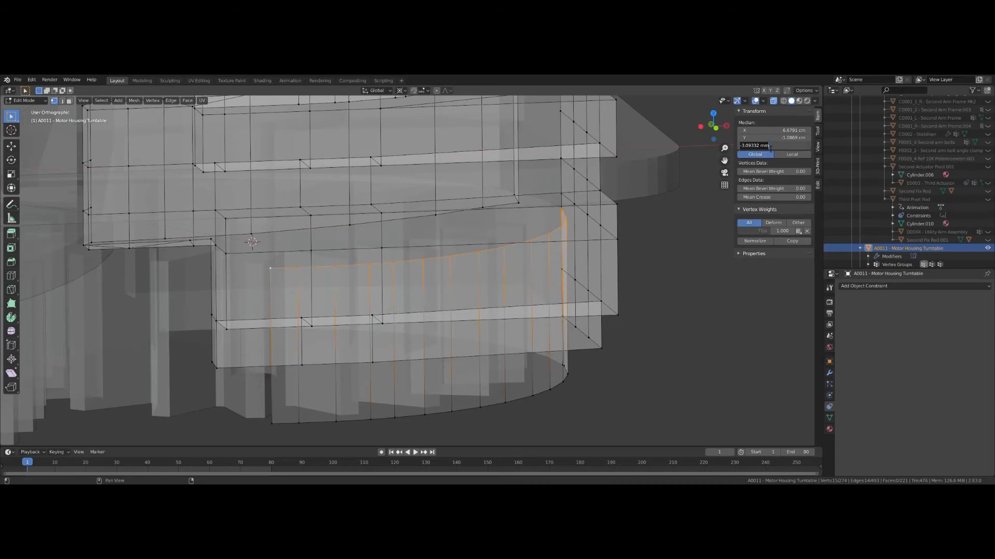
key("Return")
Step: Examine the curved wall around the gear with all hidden parts revealed and X-ray display off and on, and hide those parts again
middle_click_drag(220, 348, 323, 311)
scroll(275, 381, "down", 5)
key("Tab")
key("alt+h")
key("alt+z")
scroll(317, 369, "up", 2)
key("KP_Decimal")
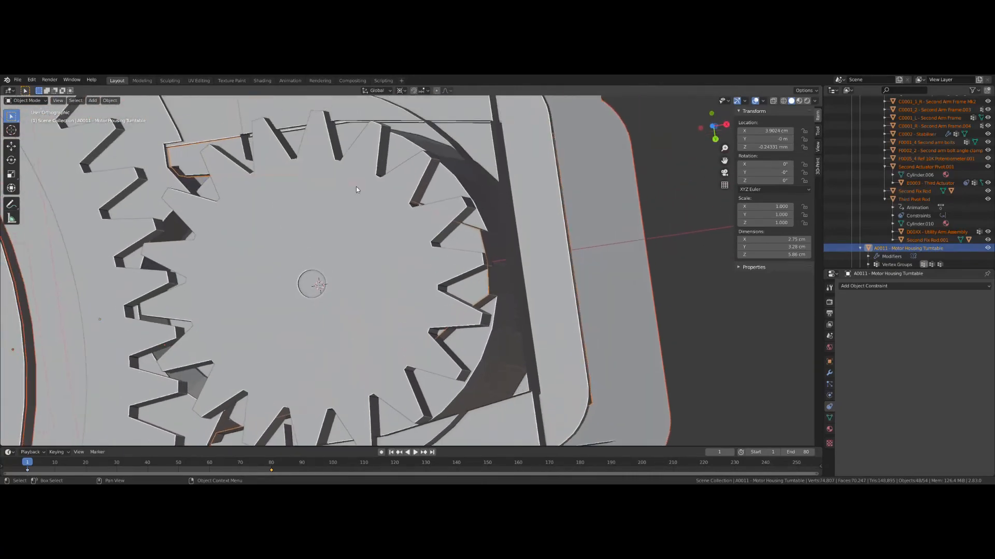
middle_click_drag(356, 187, 357, 188)
scroll(358, 190, "down", 3)
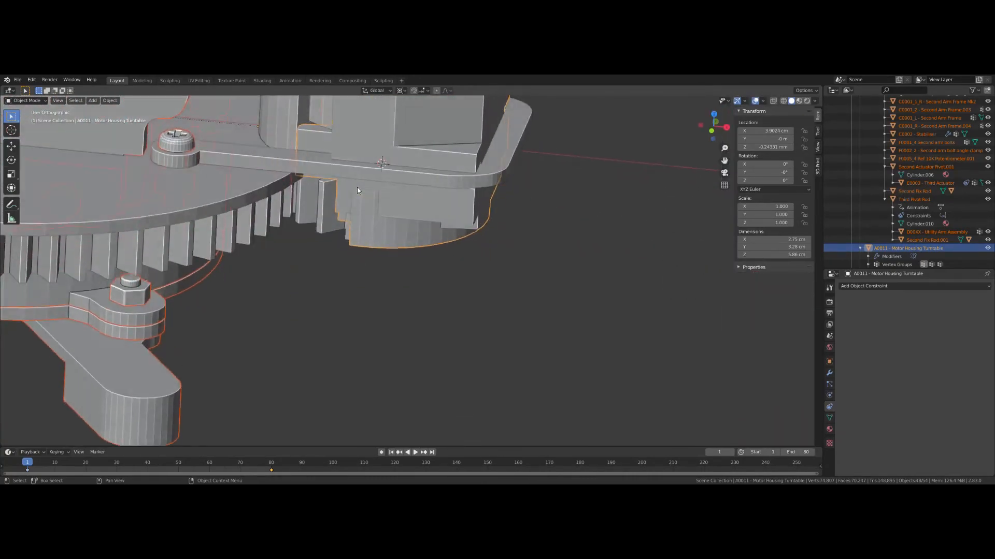
key("alt+z")
middle_click_drag(357, 190, 374, 262)
key("alt")
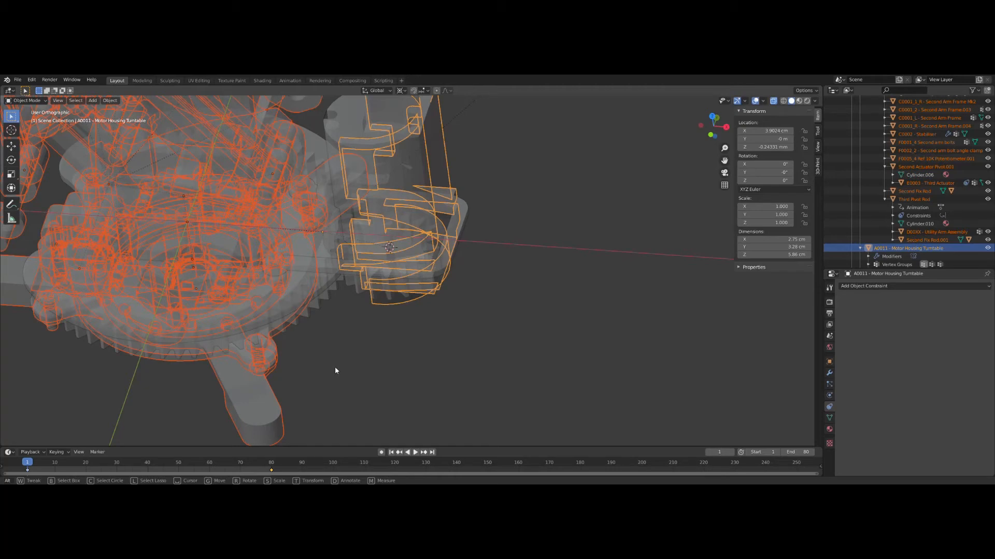
key("alt")
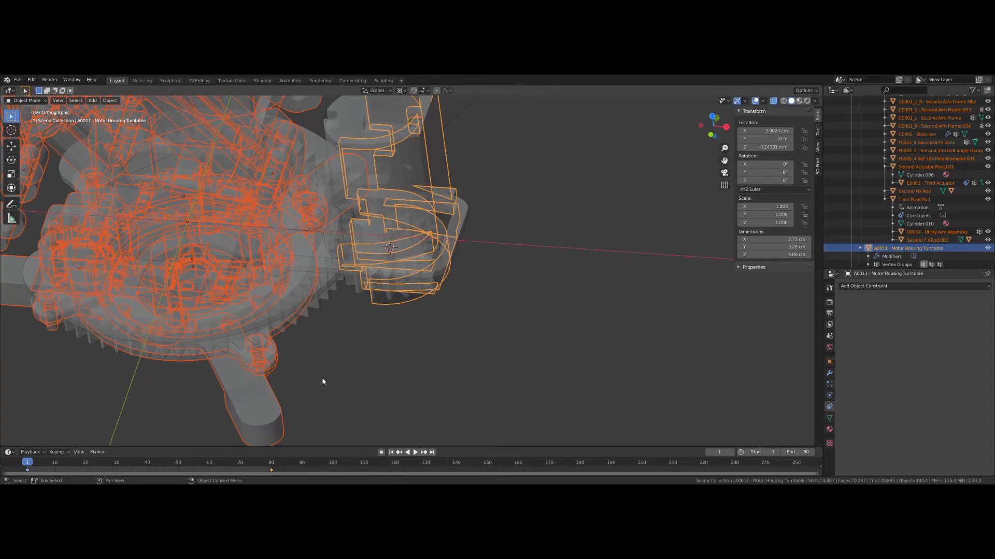
key("shift+h")
scroll(412, 314, "up", 1)
middle_click_drag(412, 313, 380, 287)
Step: Extrude the free vertical end edge of the curved wall outward along Y to Y -2.027 cm
key("Tab")
scroll(378, 293, "up", 3)
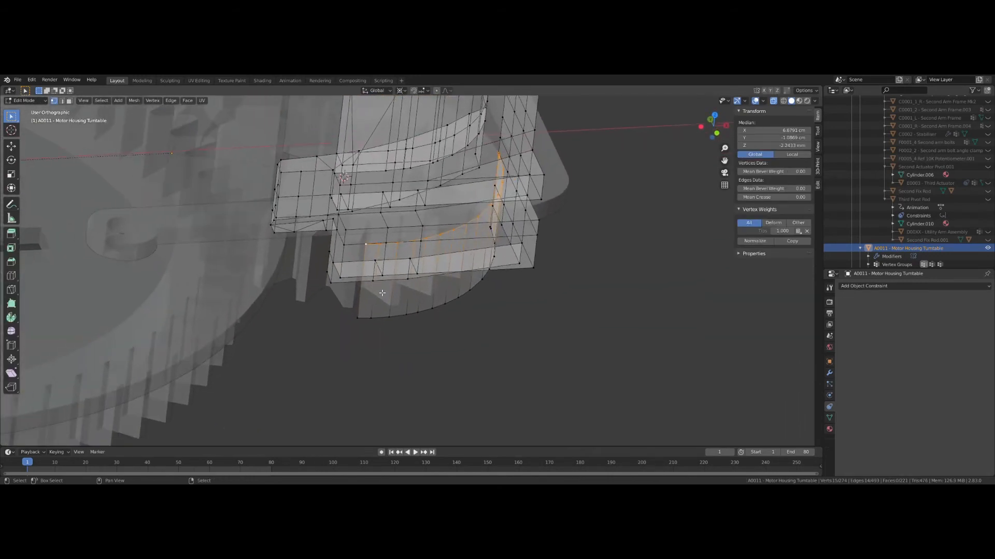
left_click(342, 355, "shift")
middle_click_drag(340, 363, 304, 266)
key("e")
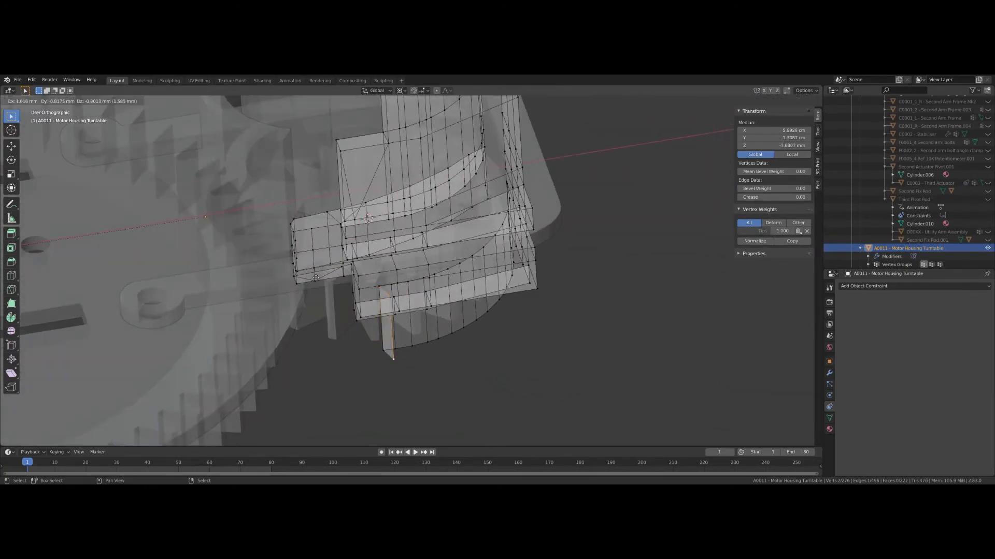
left_click(310, 288)
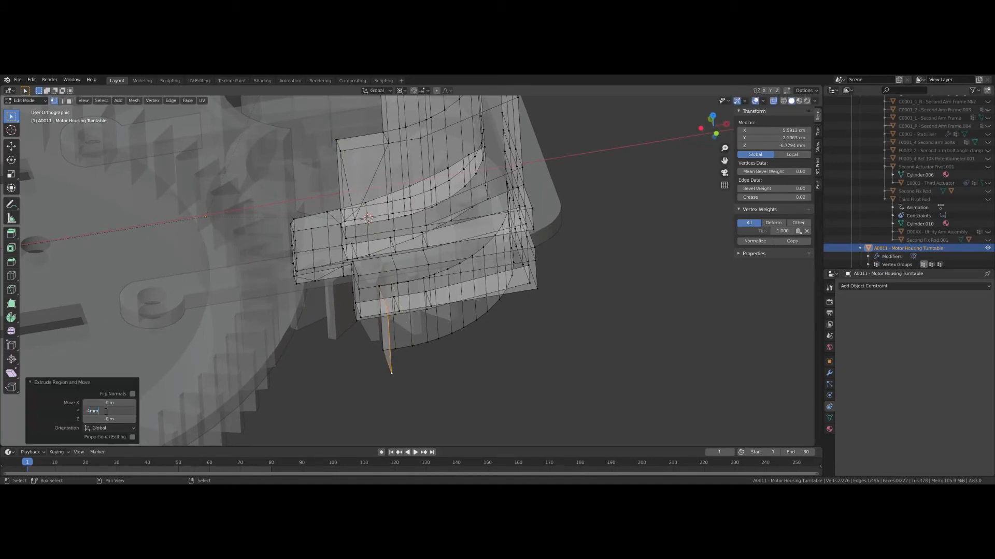
Step: Extrude the outer vertical edge along X into a flat wall ending at X 7.4324 cm
scroll(415, 393, "down", 2)
middle_click_drag(539, 339, 515, 348)
left_click(515, 349)
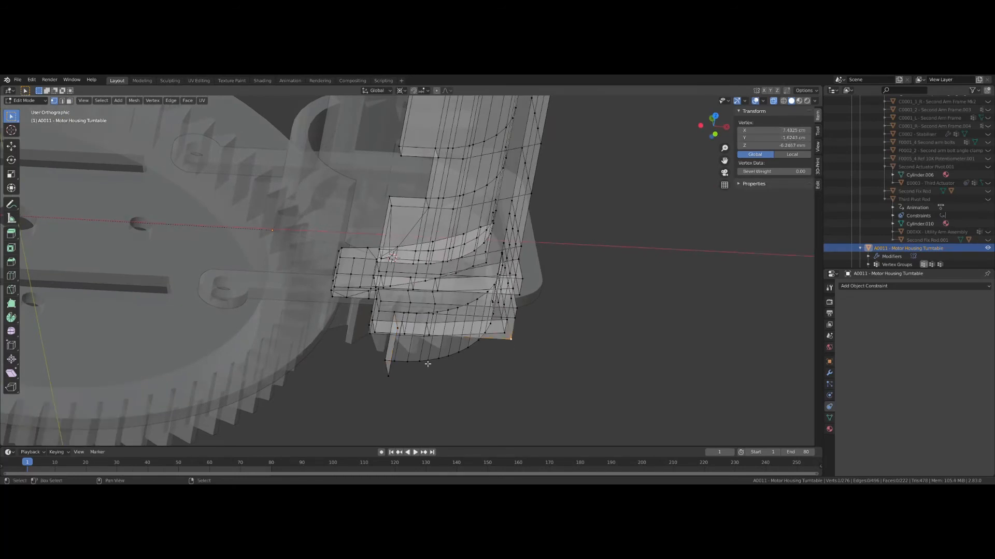
left_click(390, 368, "alt")
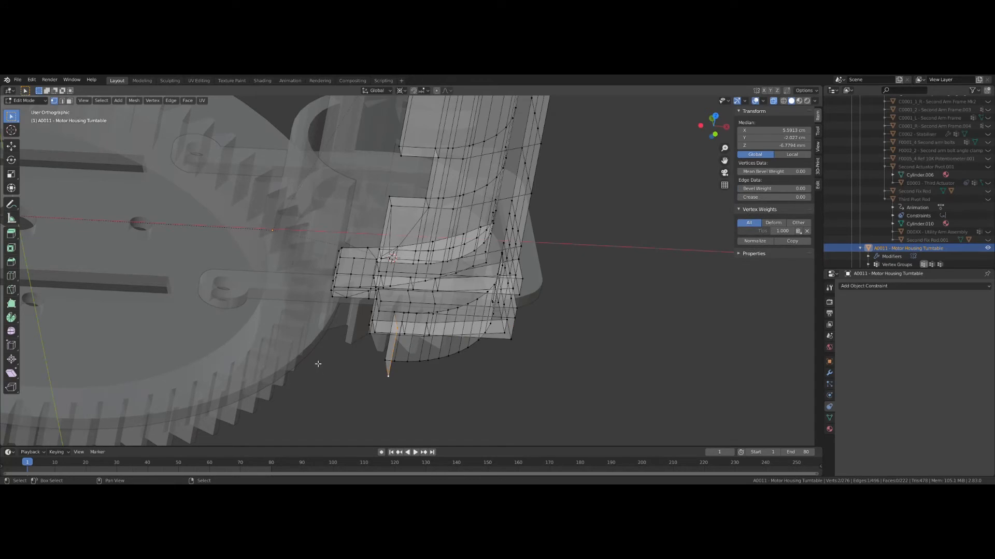
key("e")
key("x")
left_click(529, 311)
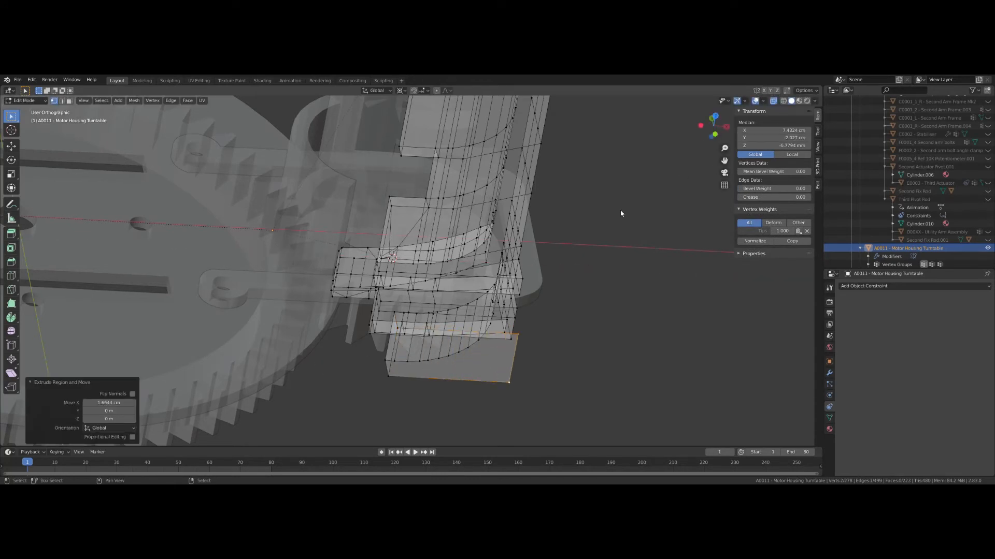
Step: Delete the three vertices along the lower outer edge of the old housing side wall
middle_click_drag(497, 321, 373, 365)
left_click(311, 303)
left_click(348, 308, "shift")
left_click(467, 369, "shift")
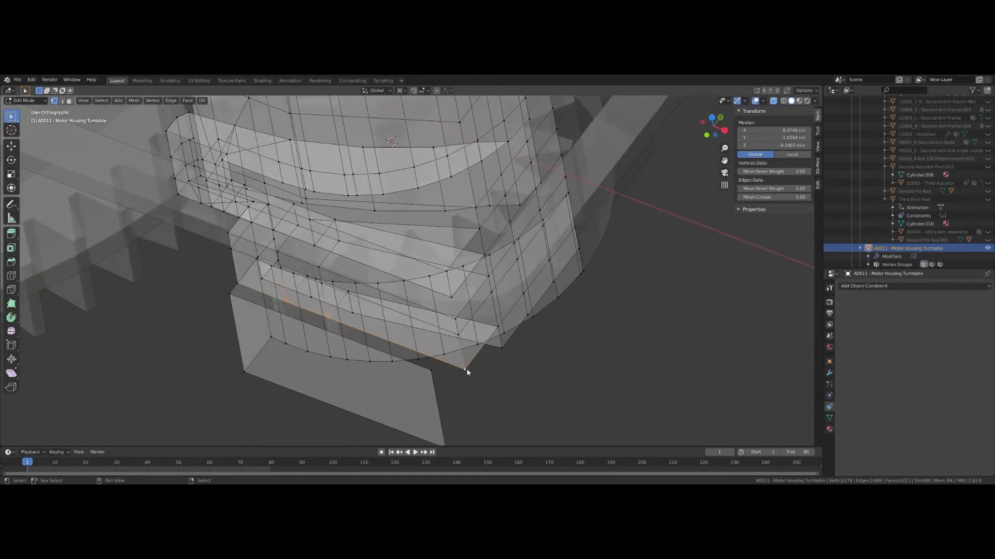
right_click(467, 371)
left_click(446, 404)
Step: Set the Z coordinate of the old housing wall's lower edge loop to -1.1315 cm, using the new flat wall's bottom corner as reference
middle_click_drag(446, 404, 371, 415)
left_click(369, 409)
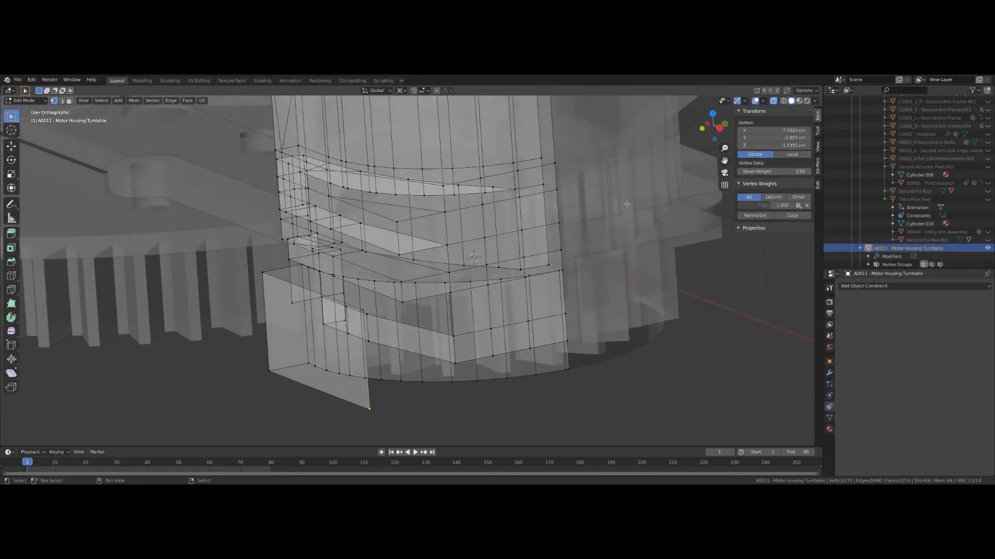
left_click(427, 360, "alt")
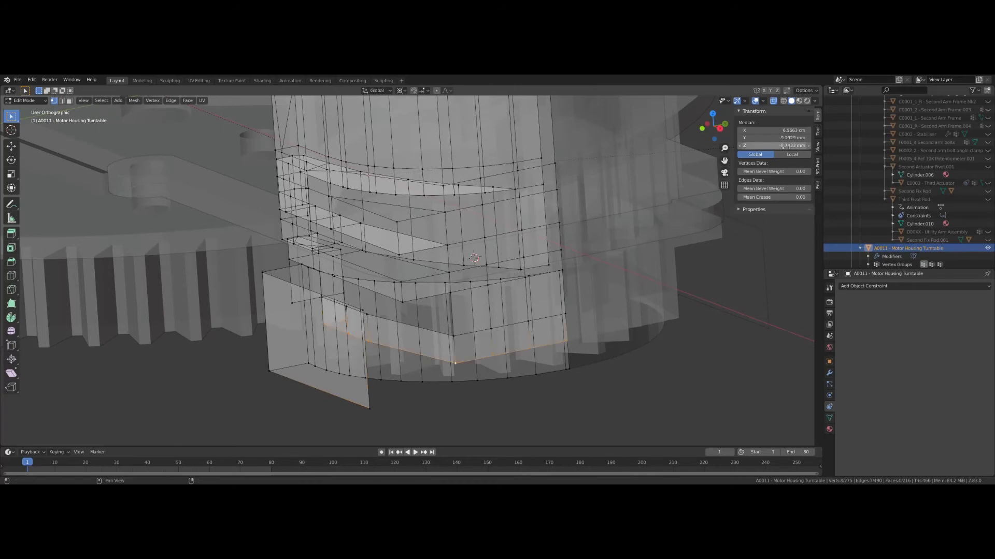
key("Return")
Step: Delete the remaining vertices of the old front side wall beneath the housing ledge
middle_click_drag(669, 259, 273, 250)
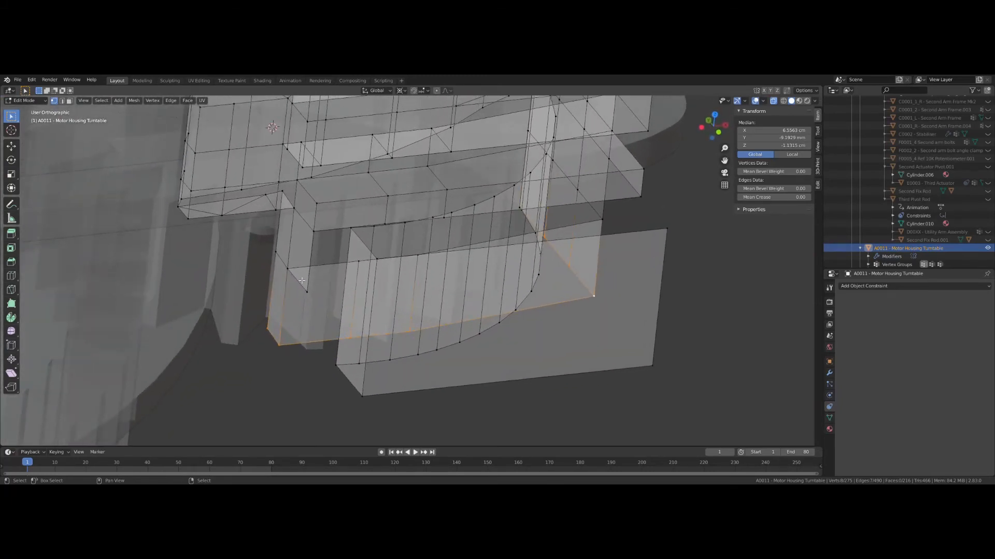
left_click(273, 250)
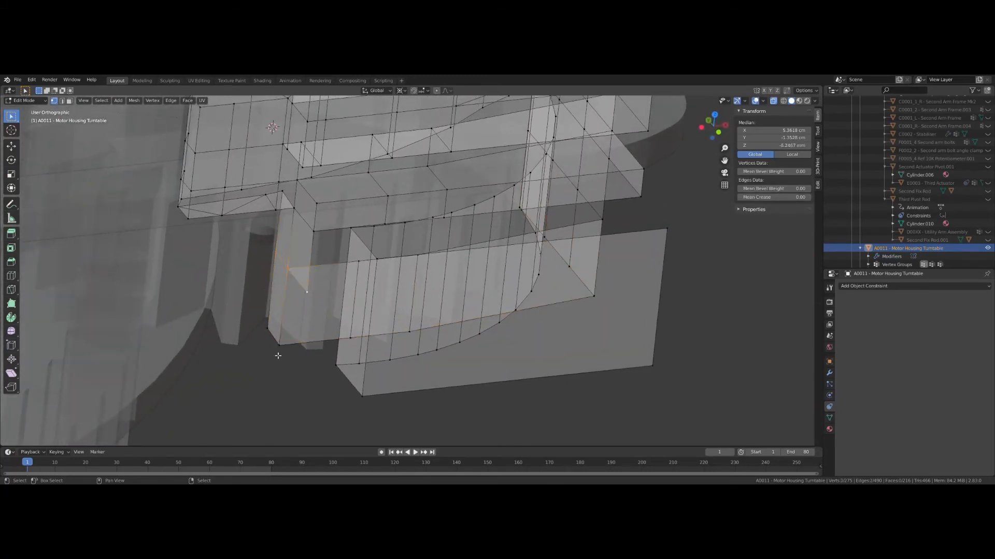
middle_click_drag(277, 349, 384, 320)
left_click(384, 320, "shift")
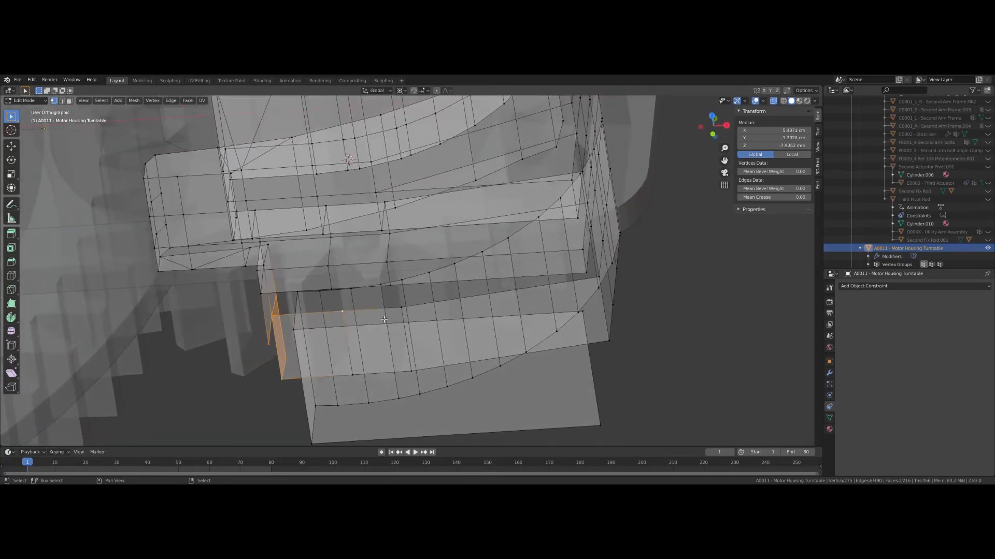
key("x")
left_click(412, 367)
Step: Move the ledge's long outer face along Y to -2.027 cm, aligning it with the new flat wall's upper corner
middle_click_drag(413, 367, 476, 317)
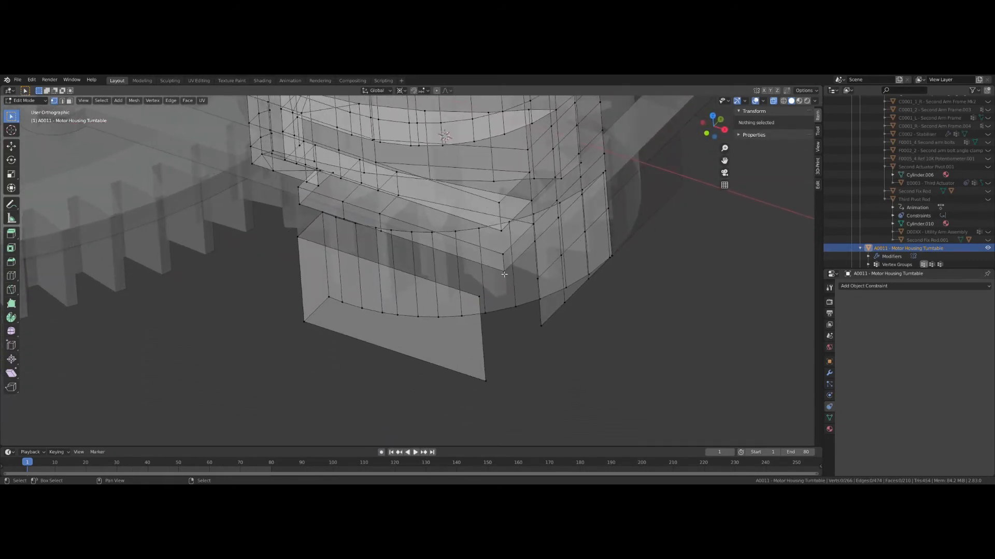
left_click(504, 274)
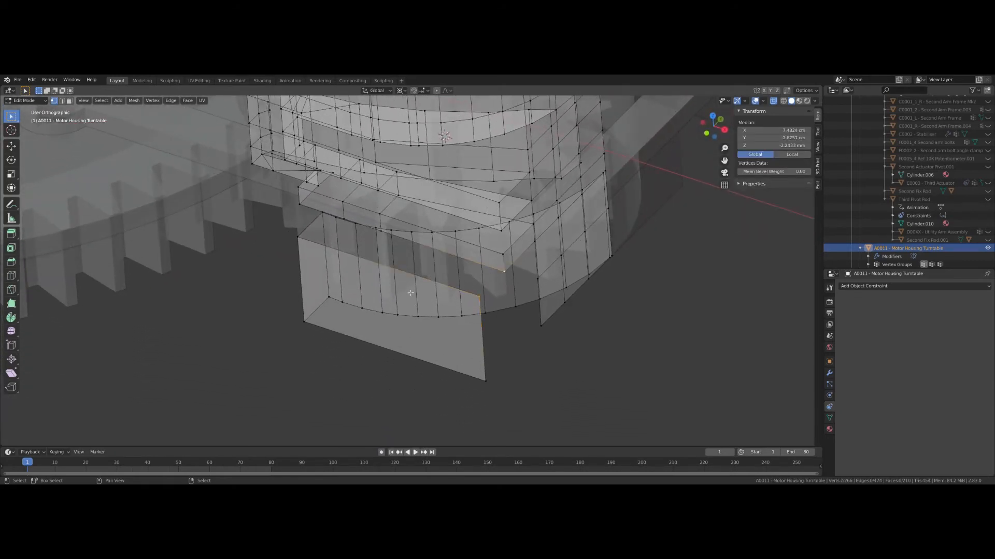
middle_click_drag(411, 293, 296, 304)
left_click(324, 301)
scroll(317, 309, "down", 8)
left_click(586, 284)
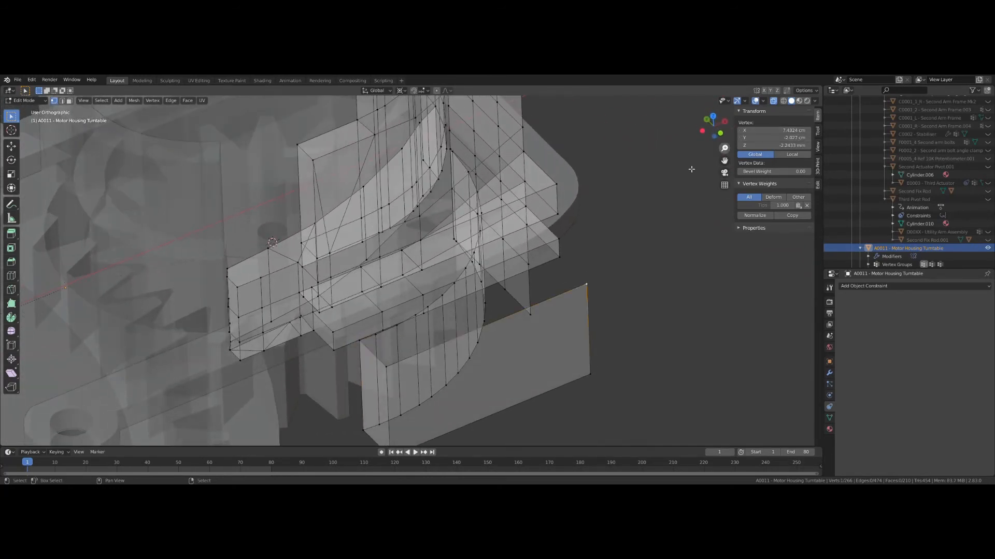
left_click(342, 331, "alt")
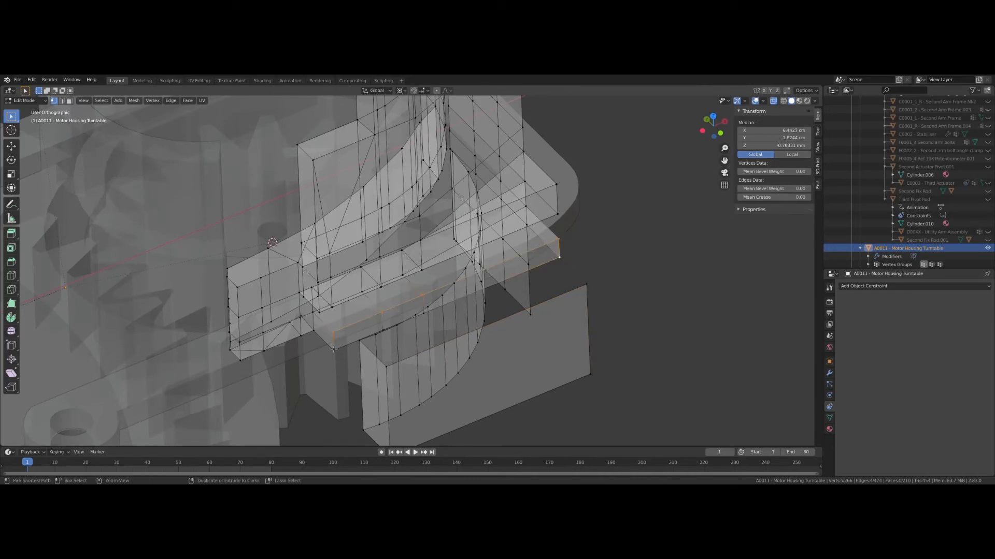
left_click(334, 349, "ctrl")
key("g")
key("y")
left_click(524, 292)
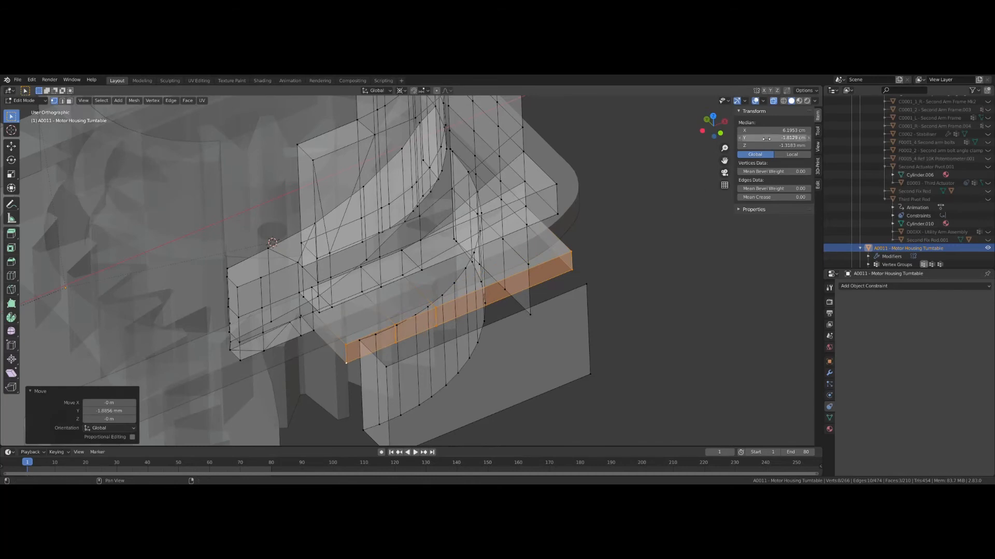
key("Return")
middle_click_drag(394, 349, 384, 355)
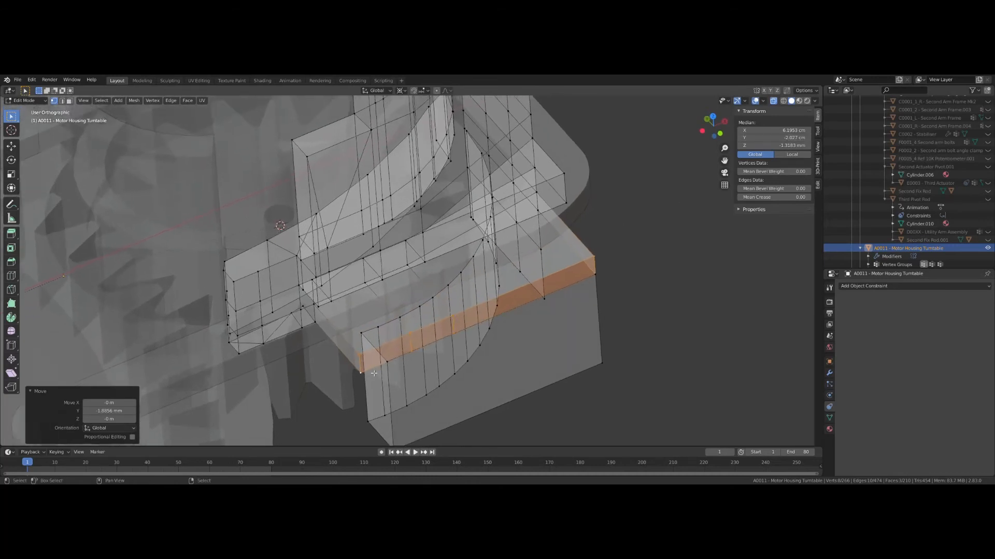
Step: Merge the extra vertex on the ledge's lower outer edge into the adjacent corner vertex of the new flat wall
scroll(386, 353, "up", 2)
left_click(408, 371)
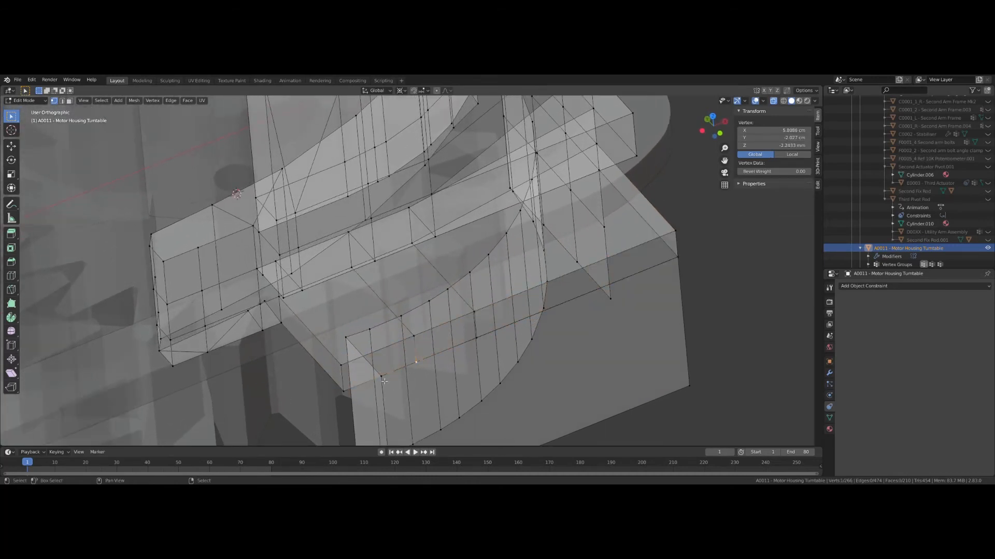
left_click(384, 381, "shift")
key("m")
left_click(384, 381)
Step: Fill the open underside at the inner end of the housing beside the ledge and triangulate the new face
middle_click_drag(384, 382, 327, 349)
left_click(328, 347, "ctrl")
key("f")
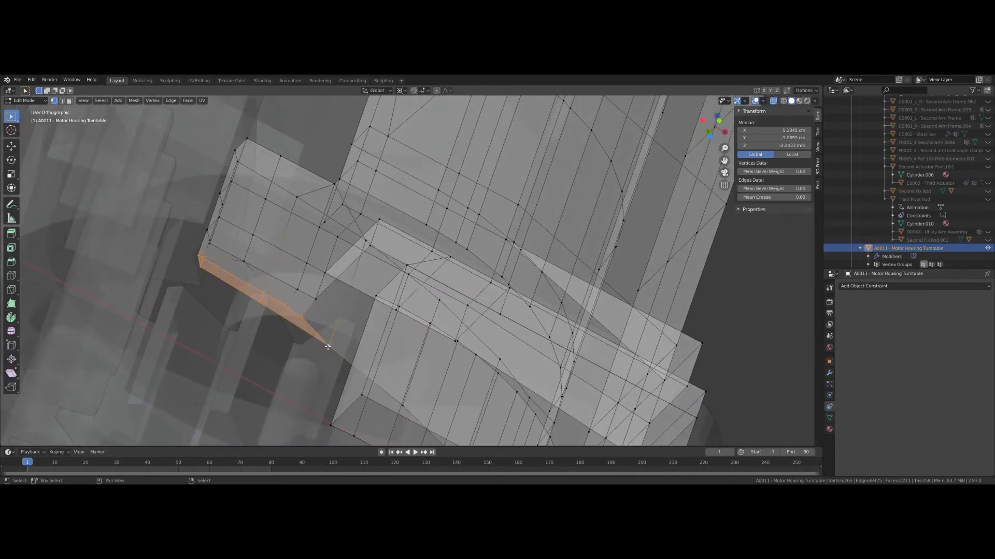
key("ctrl+t")
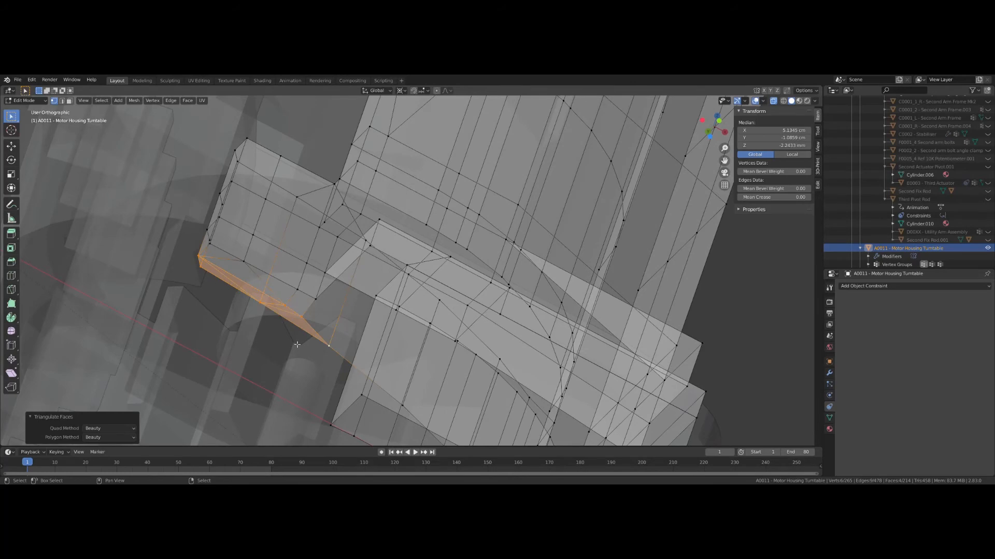
Step: Fill the open underside of the ledge's end next to the flat wall and triangulate the new face
middle_click_drag(297, 345, 256, 280)
right_click(260, 276)
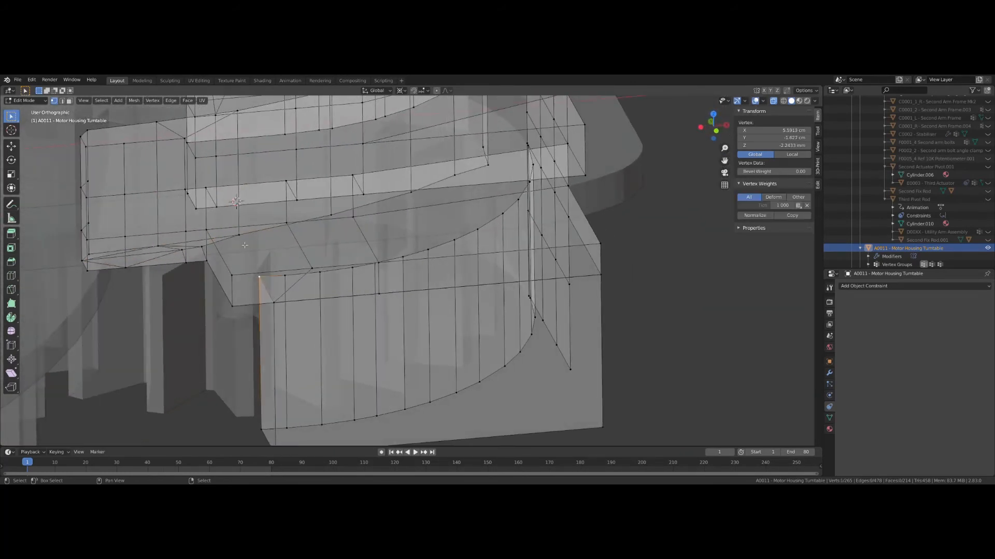
left_click(241, 239, "ctrl")
key("f")
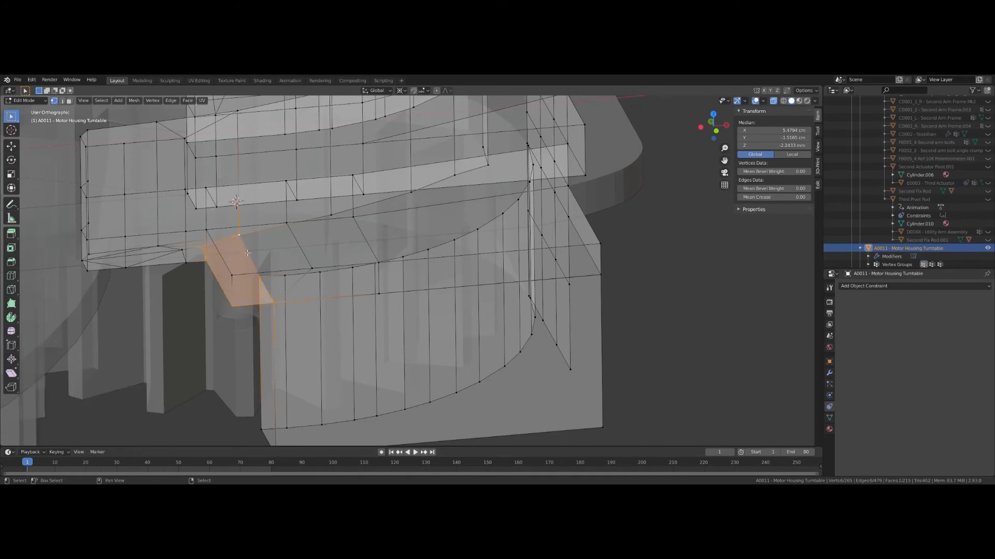
key("ctrl+t")
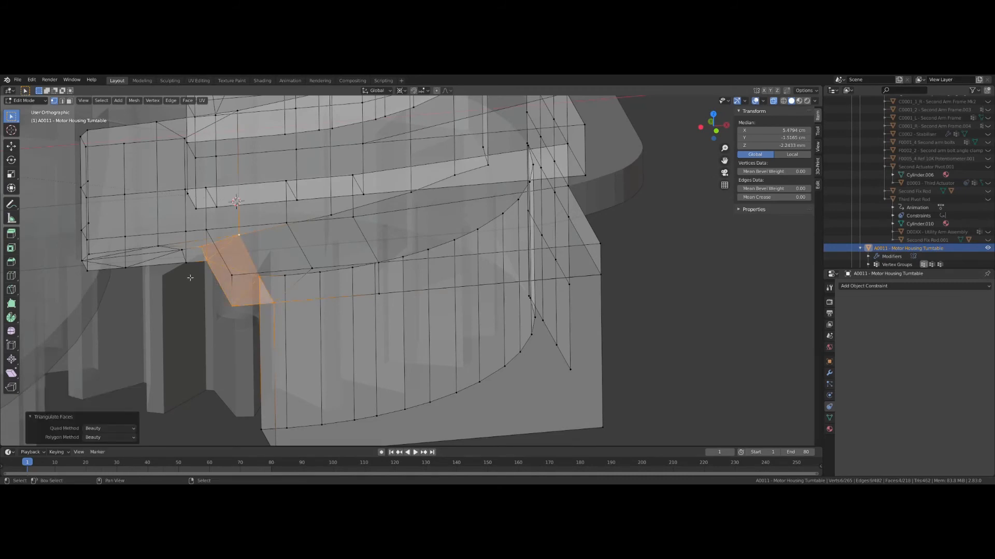
Step: Connect the vertices across the top face at the housing side wall's inner end with two new edges
middle_click_drag(190, 277, 142, 209)
left_click(137, 192)
left_click(158, 165, "shift")
key("j")
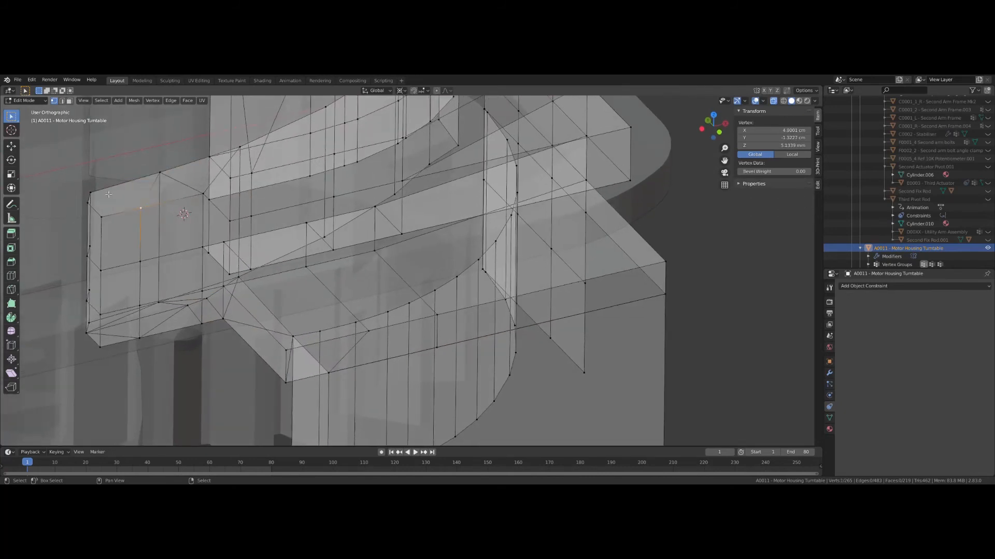
key("j")
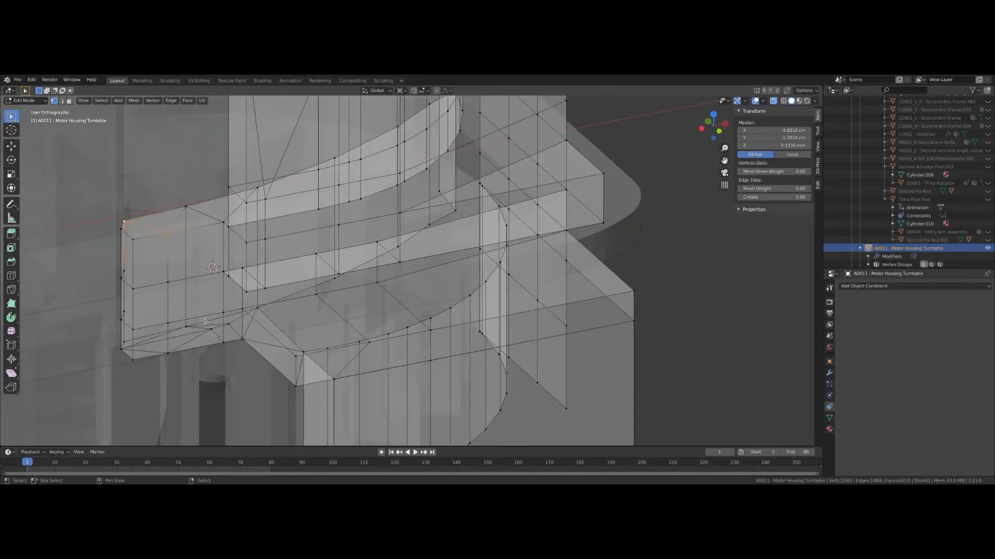
Step: Move the housing's outer corner, including the ends of the ledge and flat wall, 2 mm outward along X
middle_click_drag(206, 322, 266, 207)
key("KP_7")
scroll(298, 209, "up", 1)
scroll(266, 207, "up", 4)
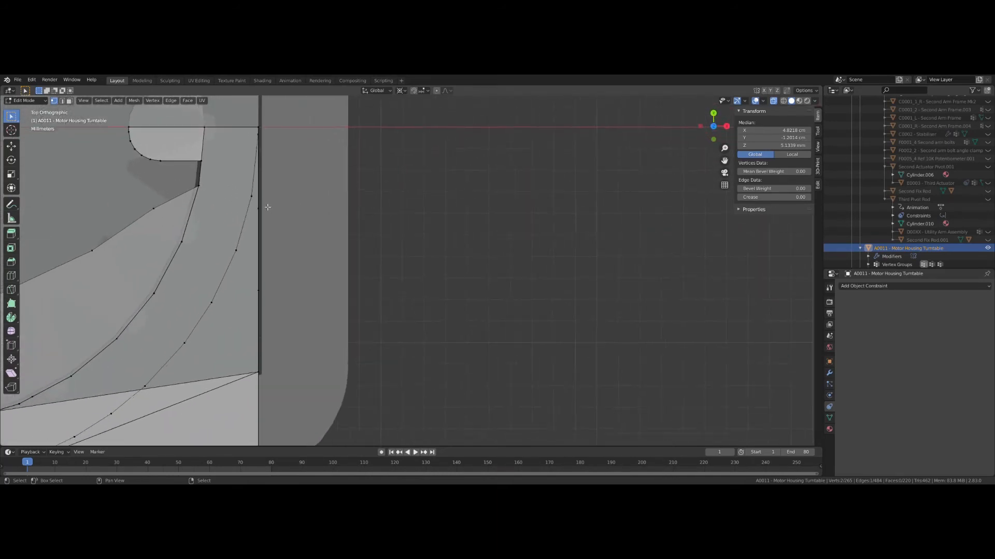
middle_click_drag(245, 160, 282, 183, "shift")
scroll(282, 182, "up", 2)
scroll(293, 173, "down", 5)
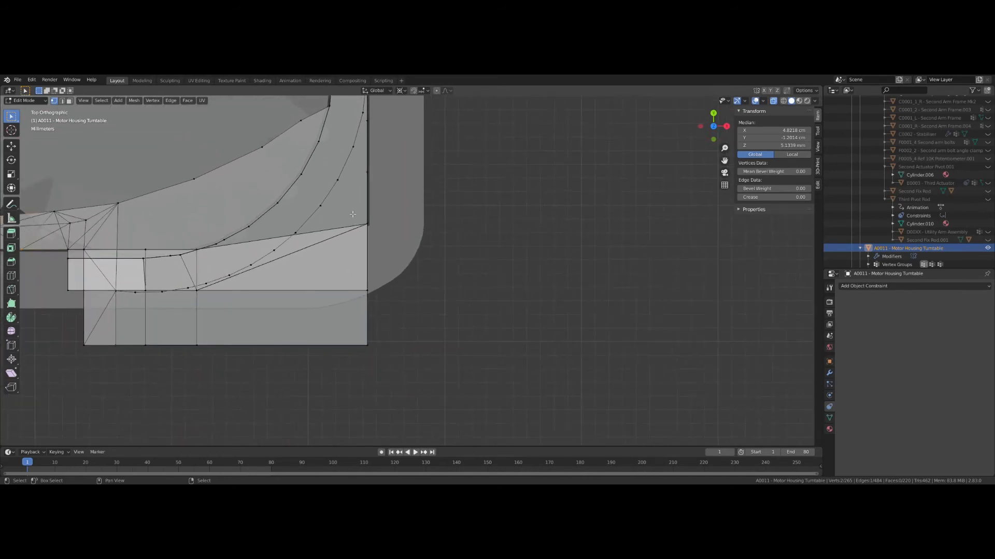
key("a")
key("alt+a")
left_click_drag(354, 212, 420, 371)
key("g")
key("x")
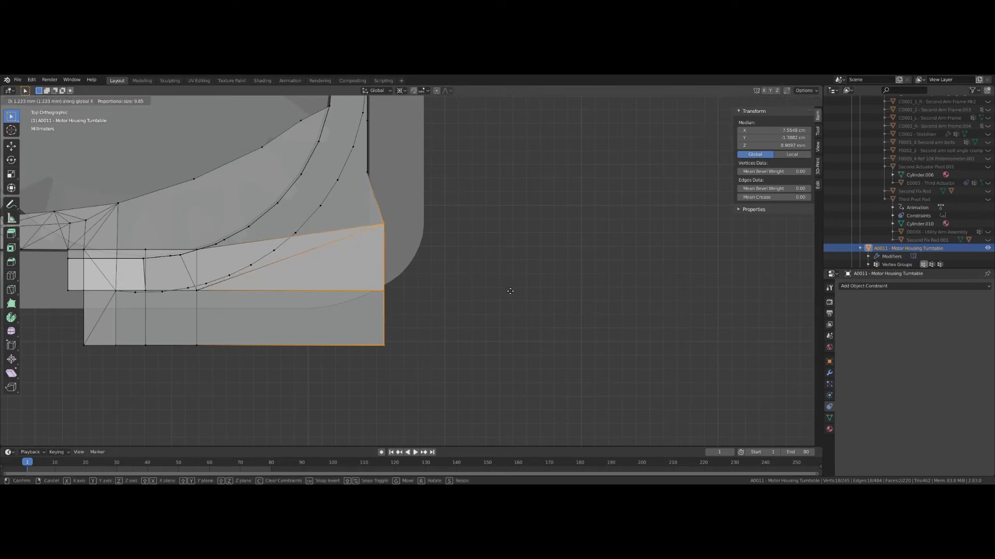
left_click(515, 291)
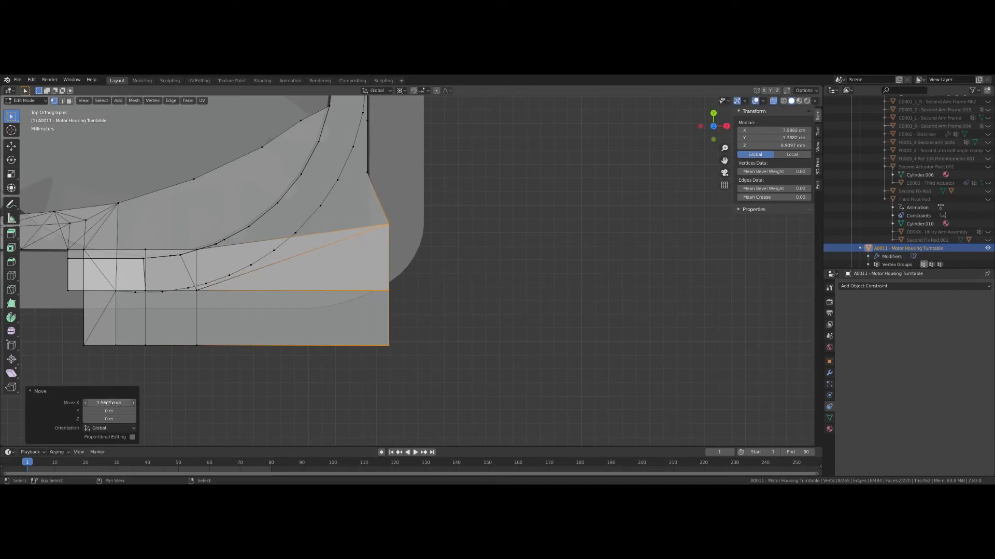
Step: Move the remaining vertices of the housing's outer end wall up to the mirror line 2 mm along X
key("c")
left_click(365, 183)
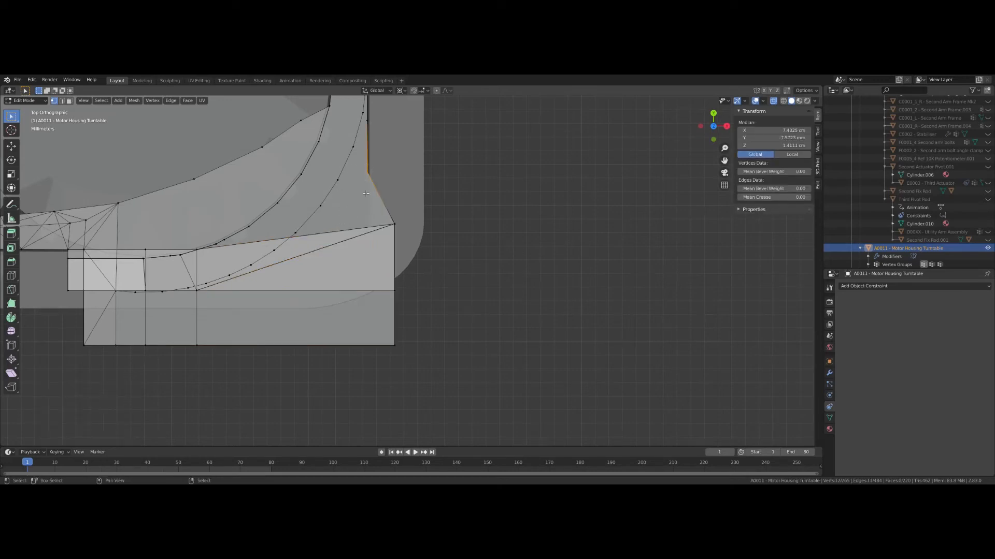
scroll(366, 193, "up", 8)
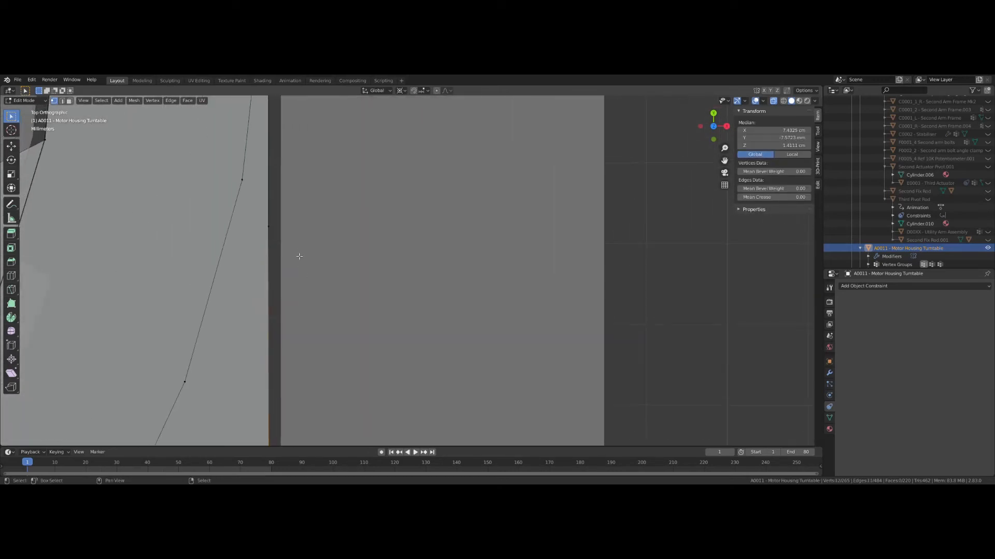
left_click_drag(301, 237, 316, 228)
key("KP_1")
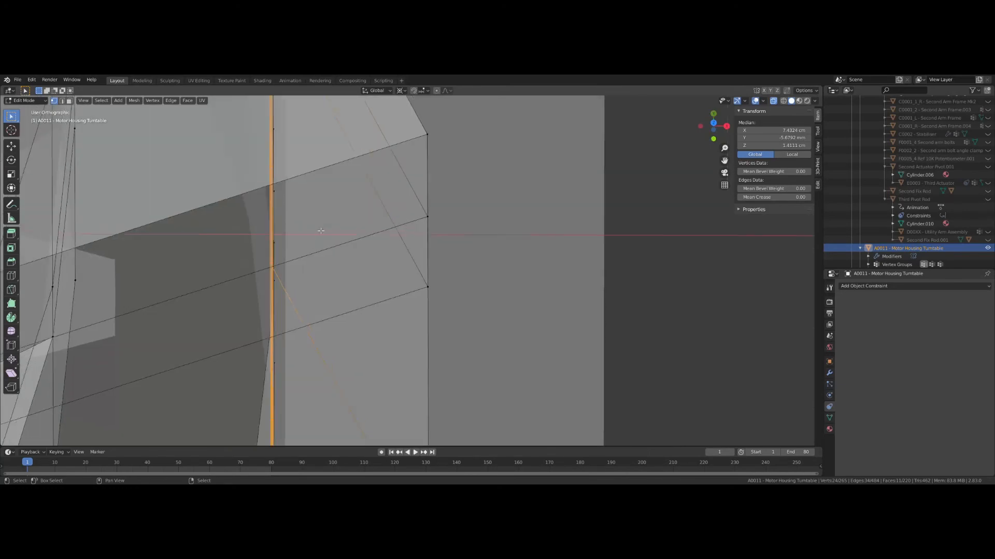
scroll(316, 228, "down", 4)
middle_click_drag(316, 227, 406, 350)
scroll(363, 274, "down", 4)
scroll(443, 309, "up", 5)
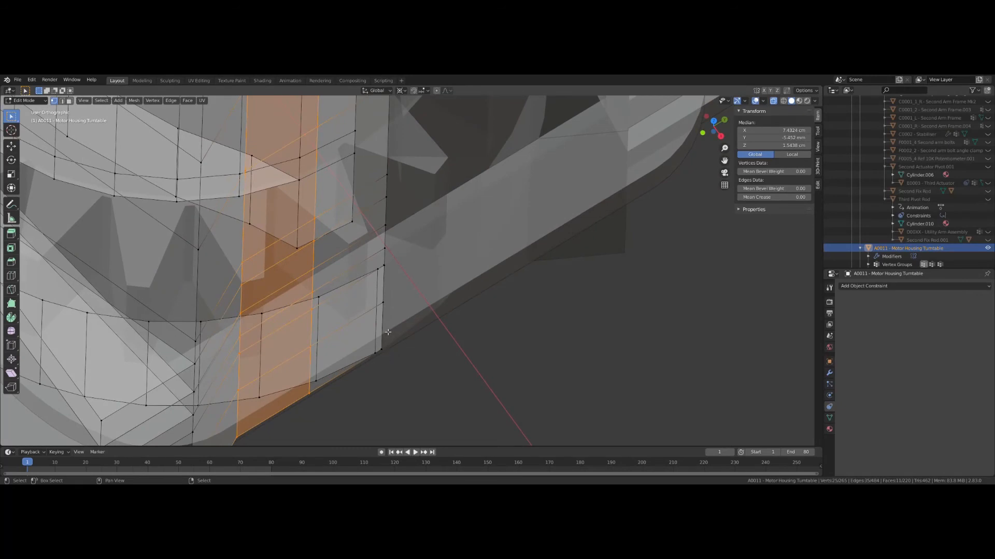
left_click(390, 315, "ctrl")
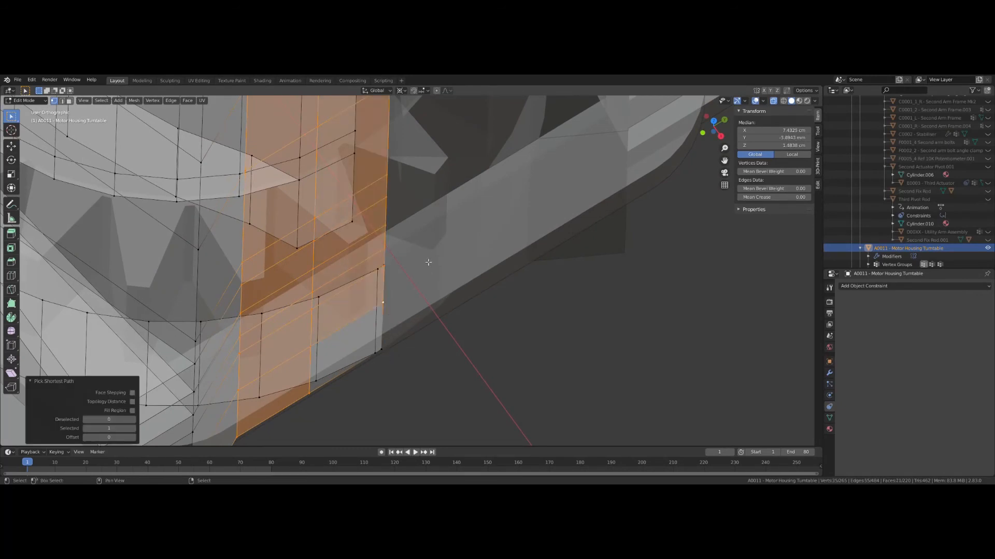
key("g")
key("x")
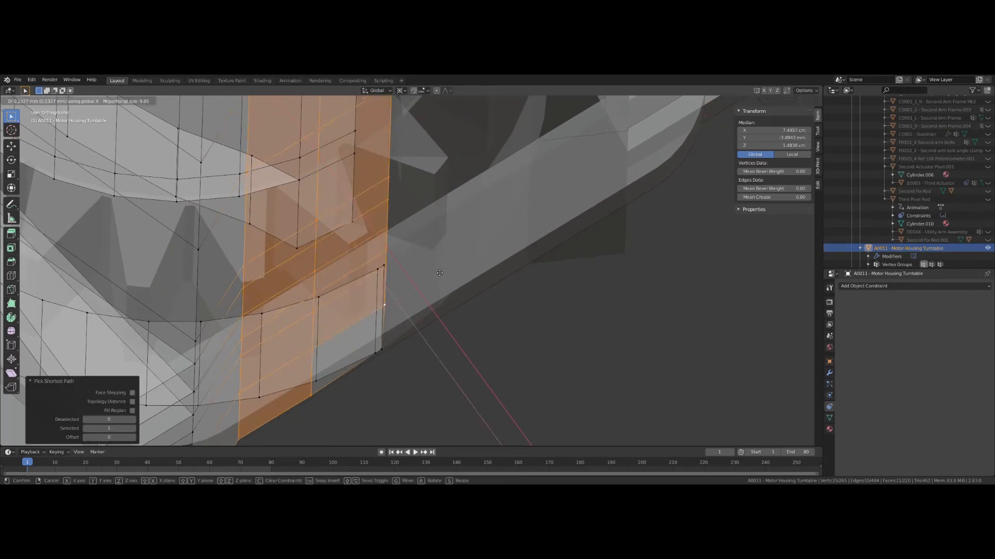
left_click(396, 285)
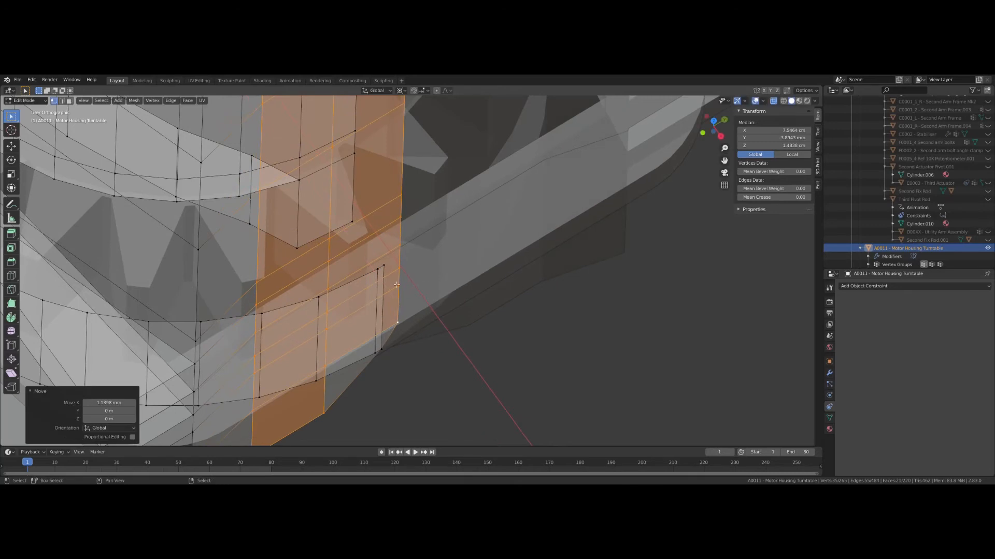
left_click(107, 403)
type("2 mm")
key("Return")
Step: Move the leftover bottom vertex of the end wall at the mirror line 2 mm along X and finish editing the housing
left_click(384, 357)
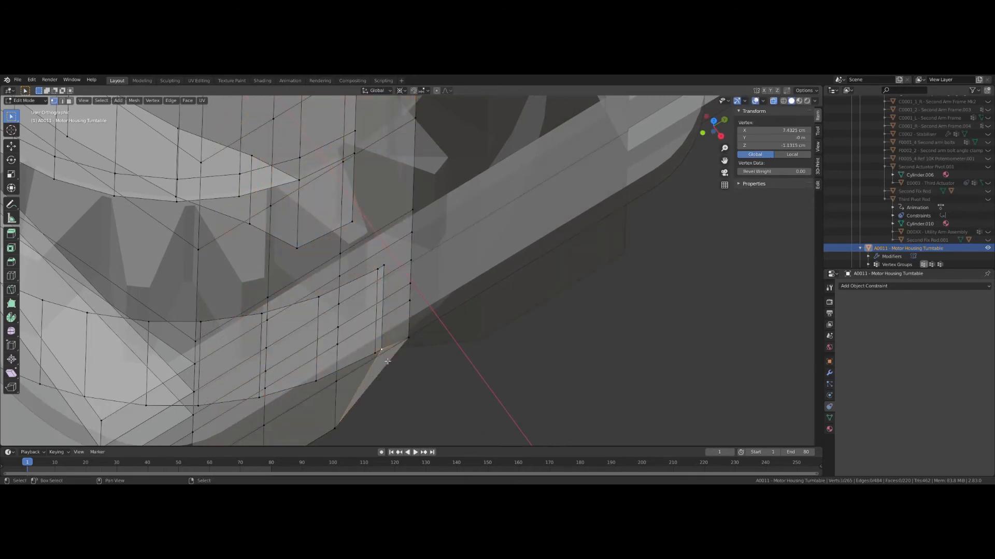
key("g")
key("x")
left_click(387, 378)
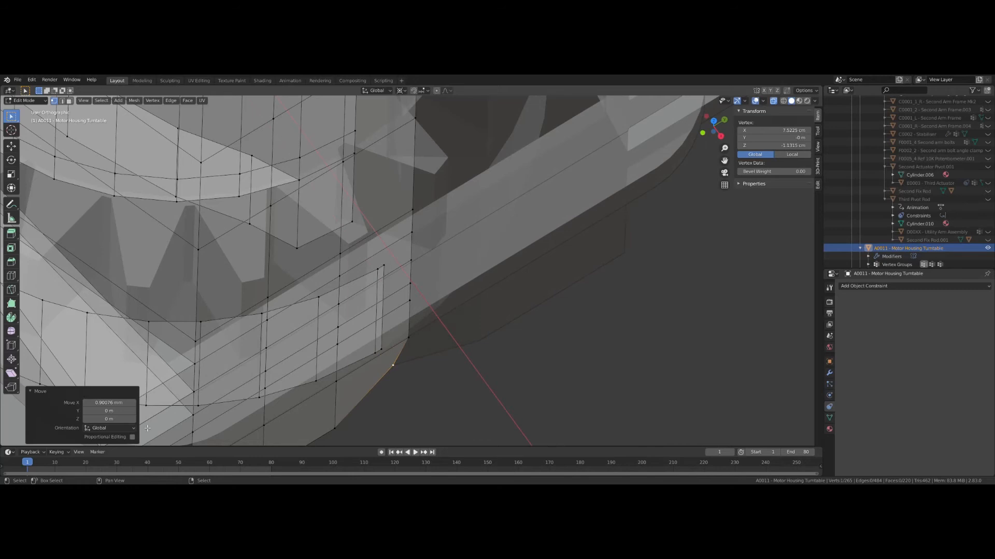
left_click(96, 401)
type("2 mm")
key("Return")
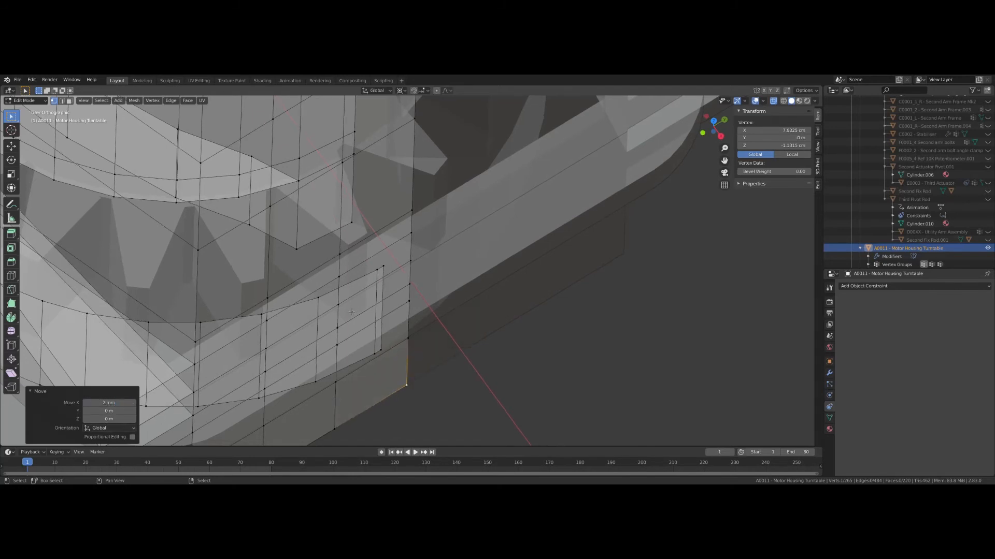
scroll(331, 322, "down", 5)
middle_click_drag(332, 324, 178, 273)
key("Tab")
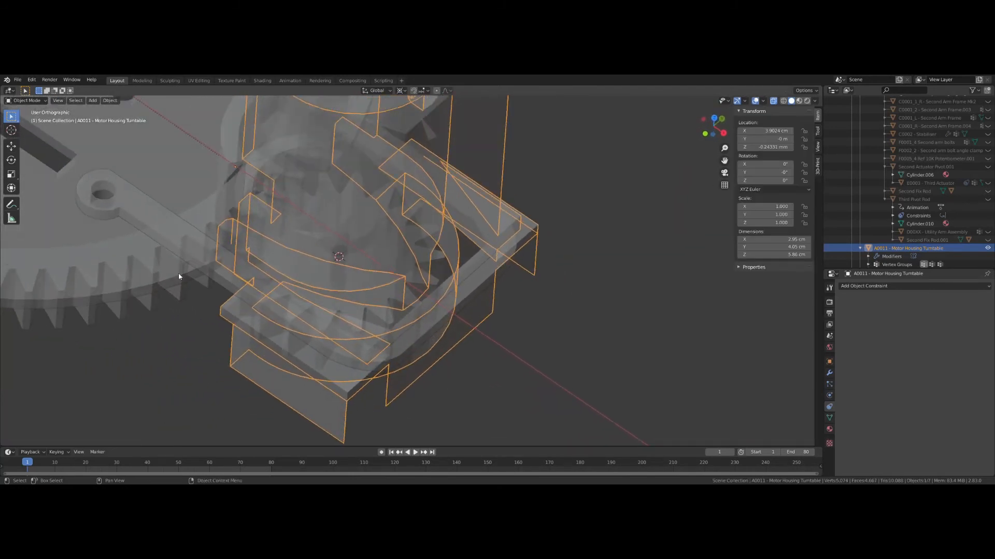
Step: Move the outer end of the bracket, with its rounded corner and crossbar, 2 mm along X
left_click(172, 234)
scroll(172, 234, "up", 3)
left_click(154, 216)
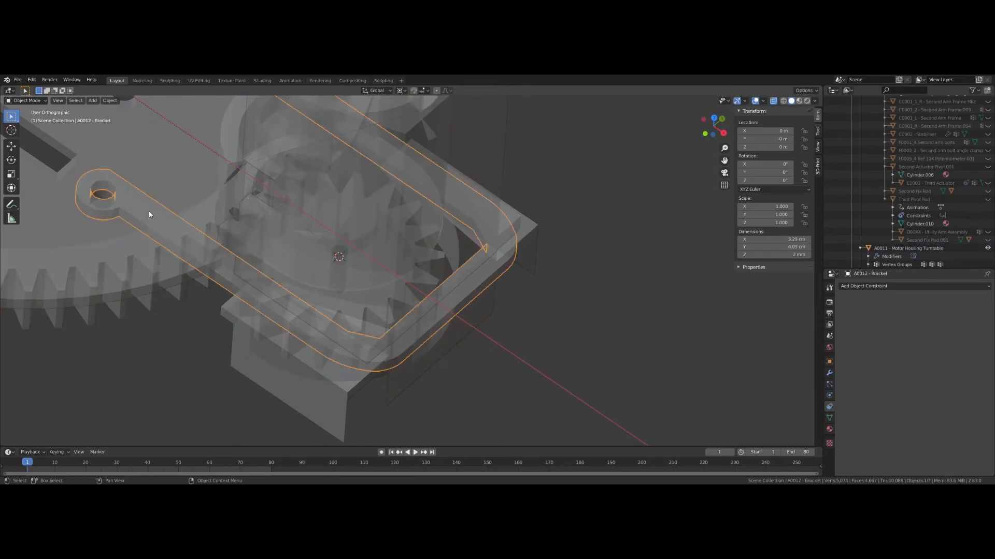
key("Tab")
middle_click_drag(155, 218, 339, 232)
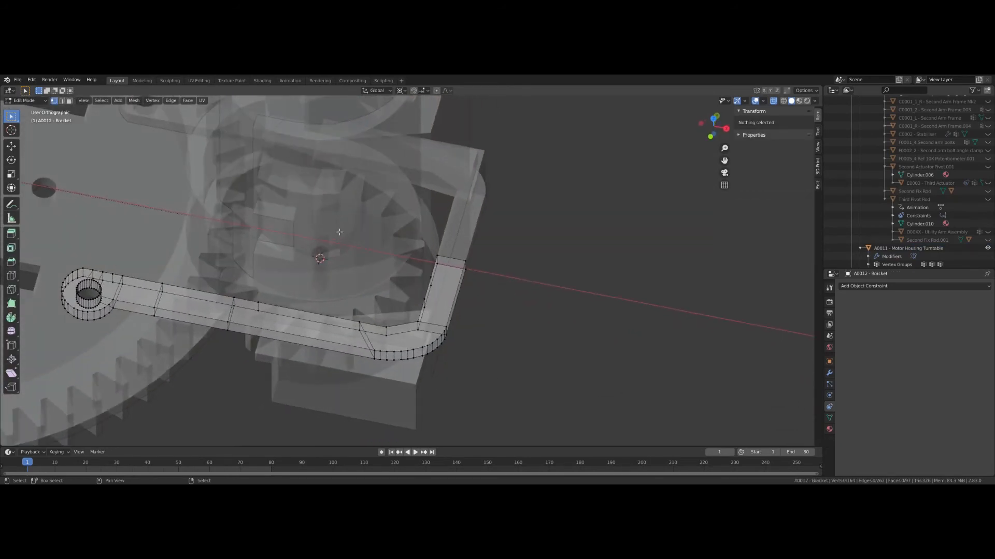
left_click_drag(347, 208, 462, 382)
key("g")
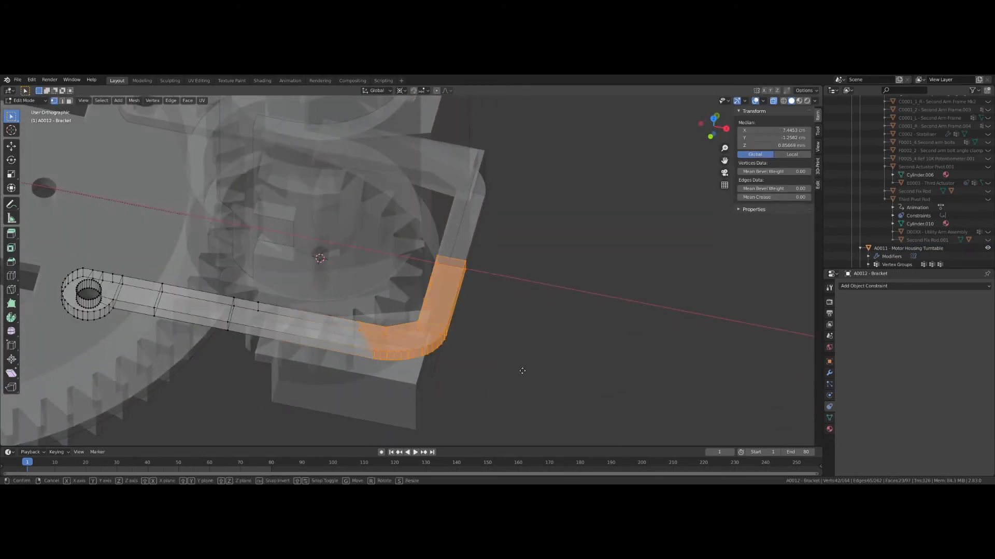
key("x")
left_click(474, 383)
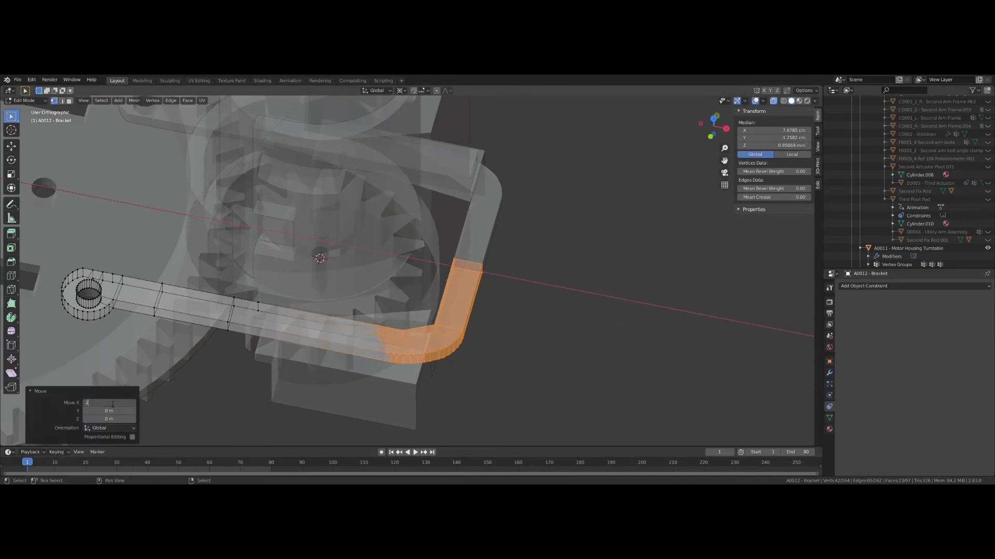
key("Return")
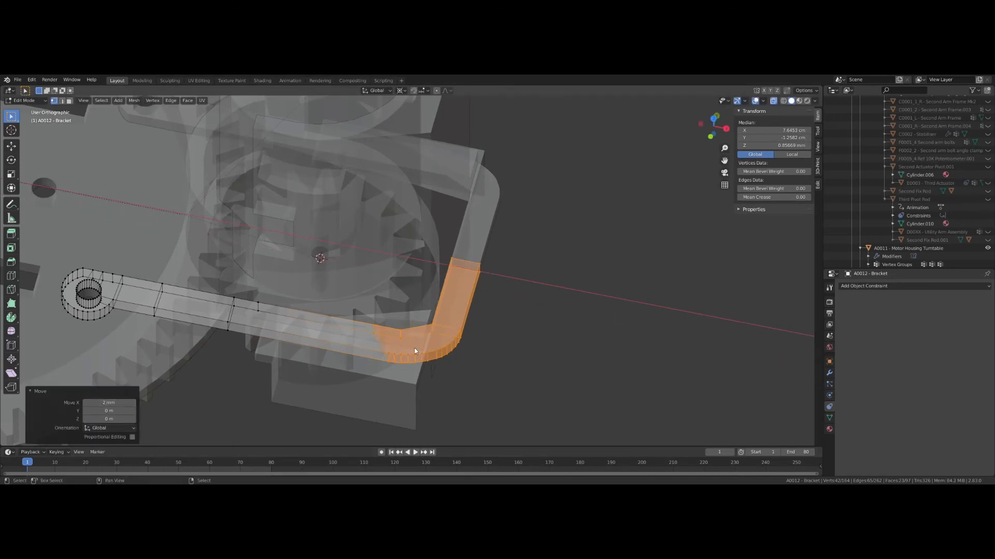
key("Tab")
Step: Fill the open end face of the motor housing between the flat wall's outer edge and the end wall
left_click(396, 399)
middle_click_drag(395, 400, 403, 364)
key("Tab")
left_click(402, 364)
left_click(410, 338, "ctrl")
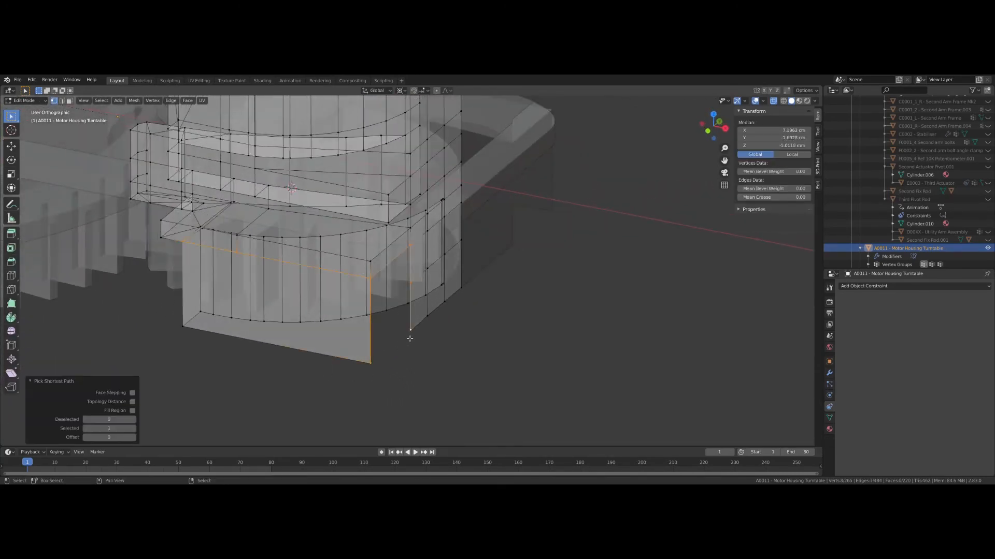
key("f")
Step: Fill the housing's bottom face between the curved shroud's lower edge and the outer walls
middle_click_drag(220, 315, 475, 261)
key("ctrl+z")
left_click(491, 269, "ctrl")
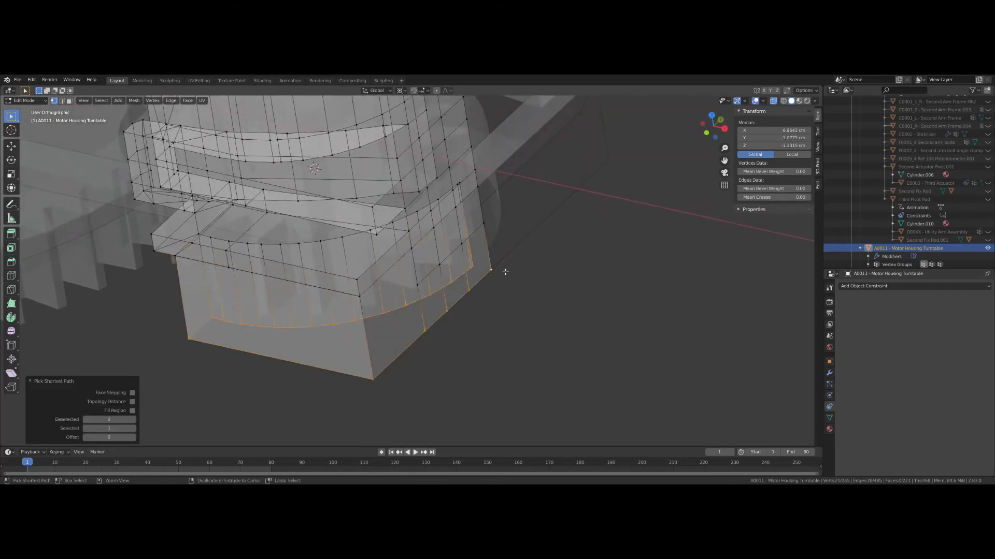
key("f")
Step: Merge the overlapping vertices of the whole motor housing mesh by distance and select the ledge's lower outer corner vertex
left_click(362, 275)
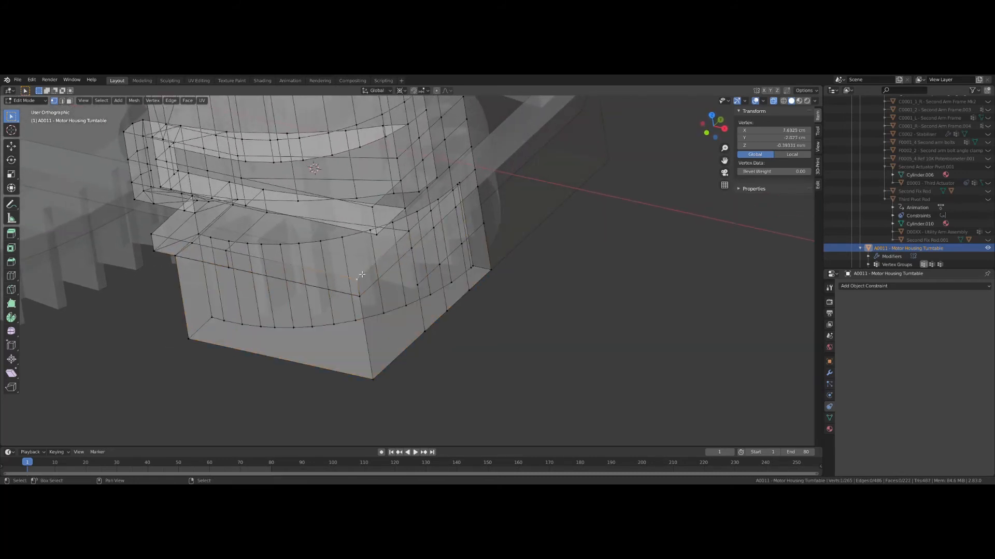
left_click(380, 386, "ctrl")
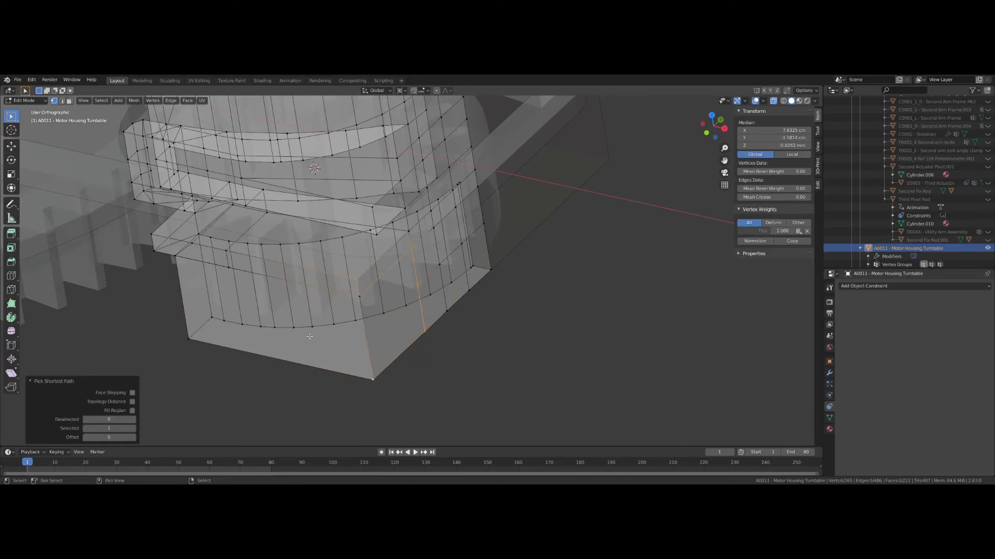
key("alt+a")
key("a")
key("m")
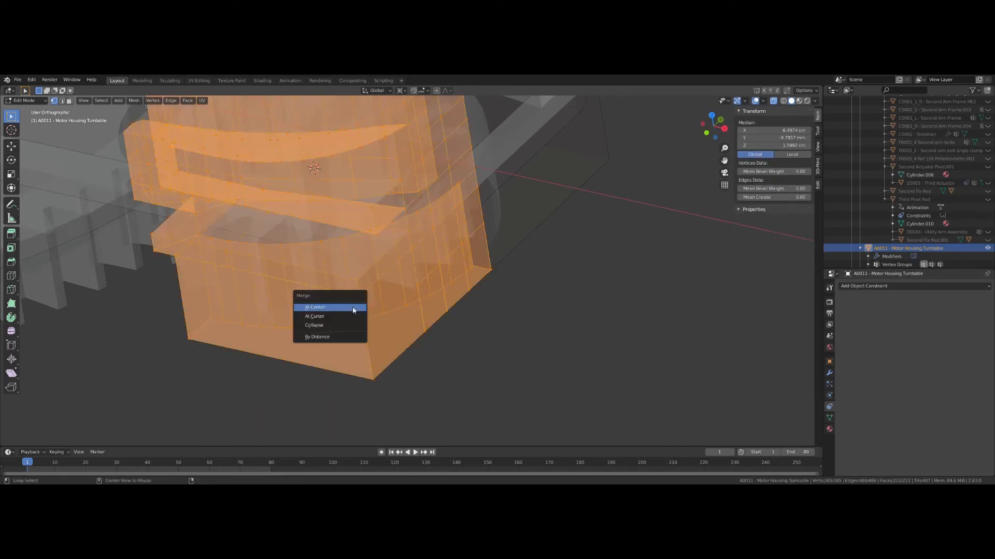
left_click(317, 337)
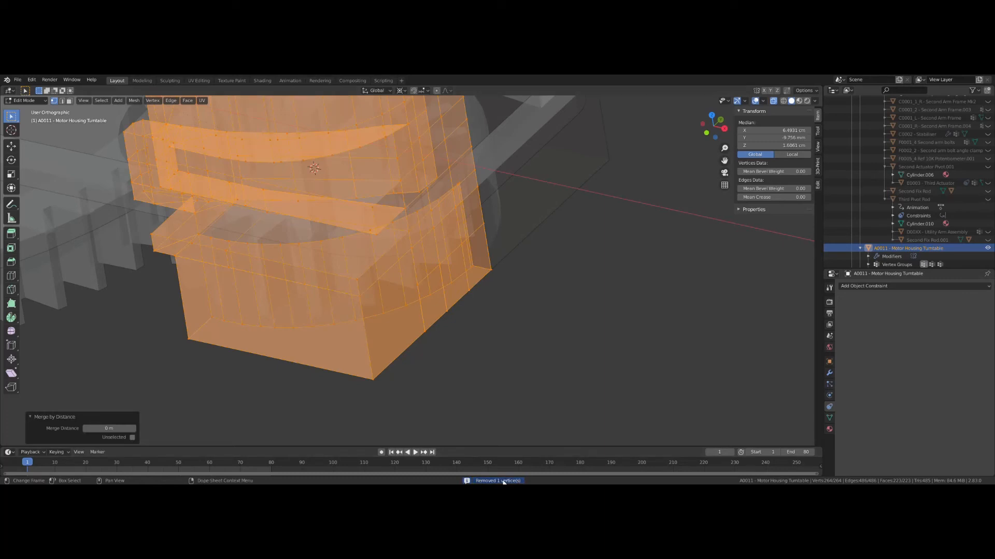
key("alt+a")
left_click(360, 297)
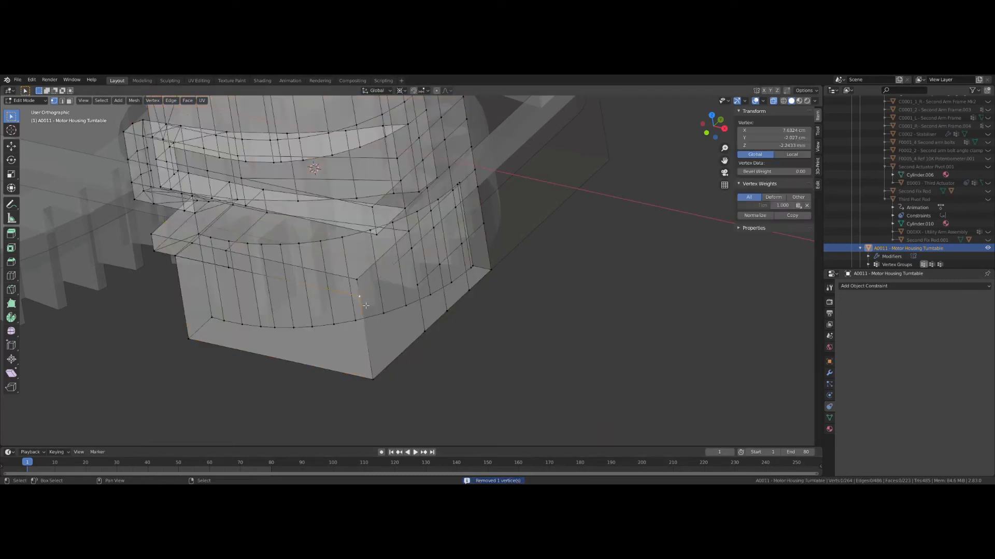
Step: Vertex-slide the vertical corner edge of the protruding ledge above the bracket onto the adjoining wall corner with a factor of 1.000
left_click(374, 382, "ctrl")
middle_click_drag(233, 356, 311, 383)
key("alt+z")
left_click(338, 383)
scroll(339, 383, "up", 1)
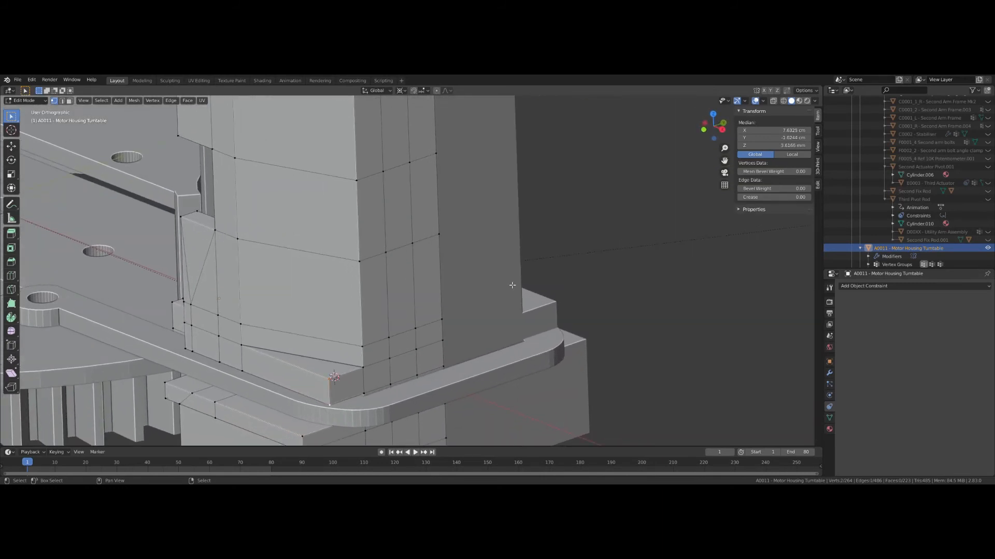
left_click(774, 101)
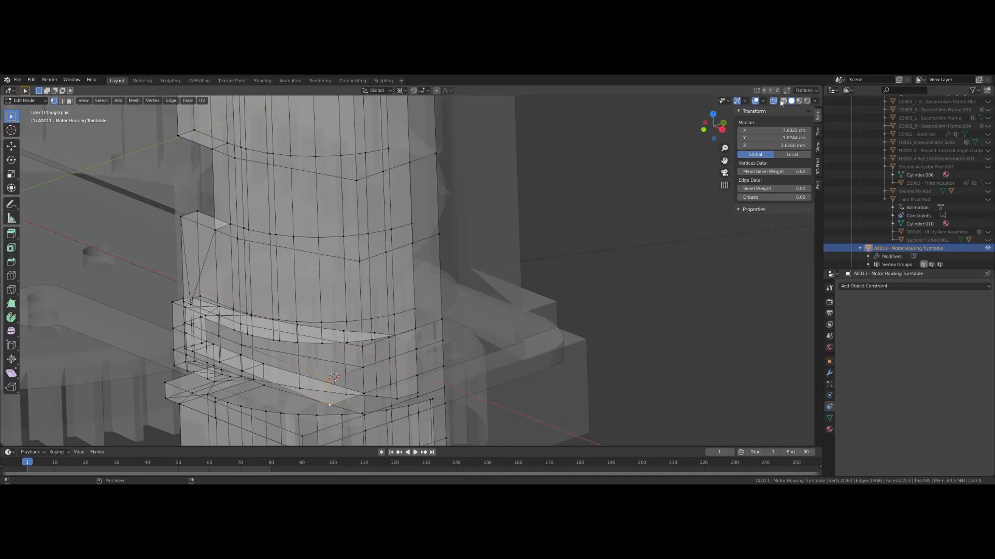
left_click(774, 102)
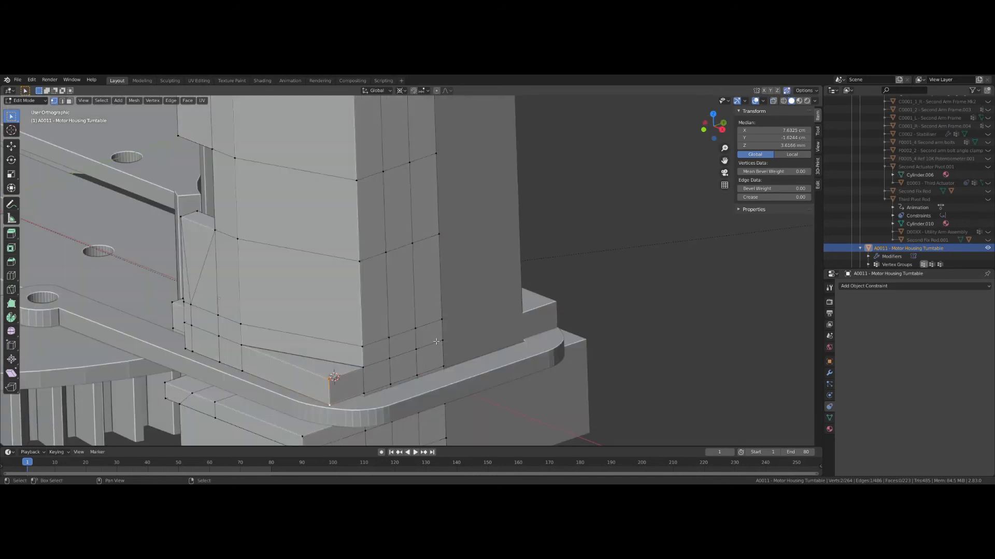
key("shift+v")
left_click(505, 324)
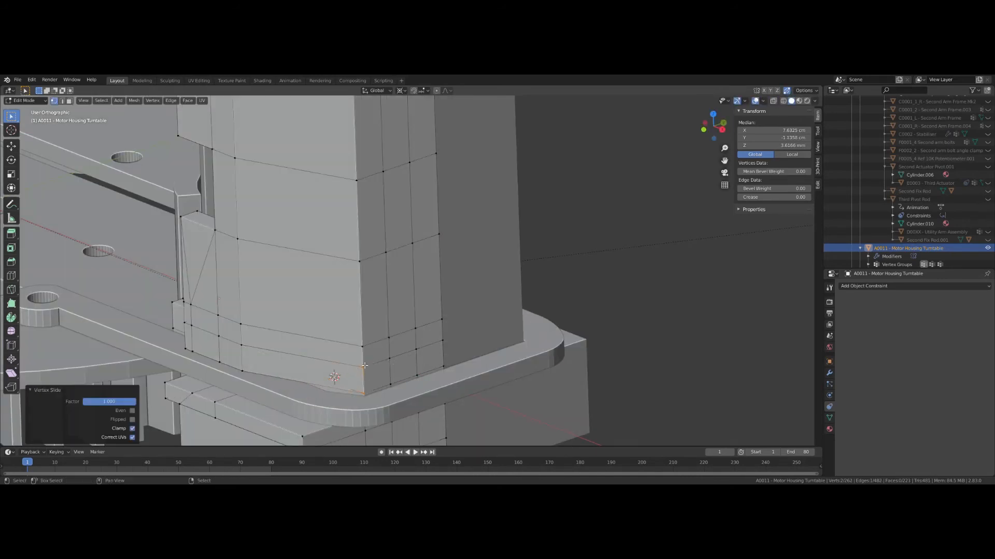
left_click(370, 386)
middle_click_drag(371, 385, 380, 394)
middle_click_drag(380, 394, 398, 319, "shift")
scroll(386, 259, "up", 1)
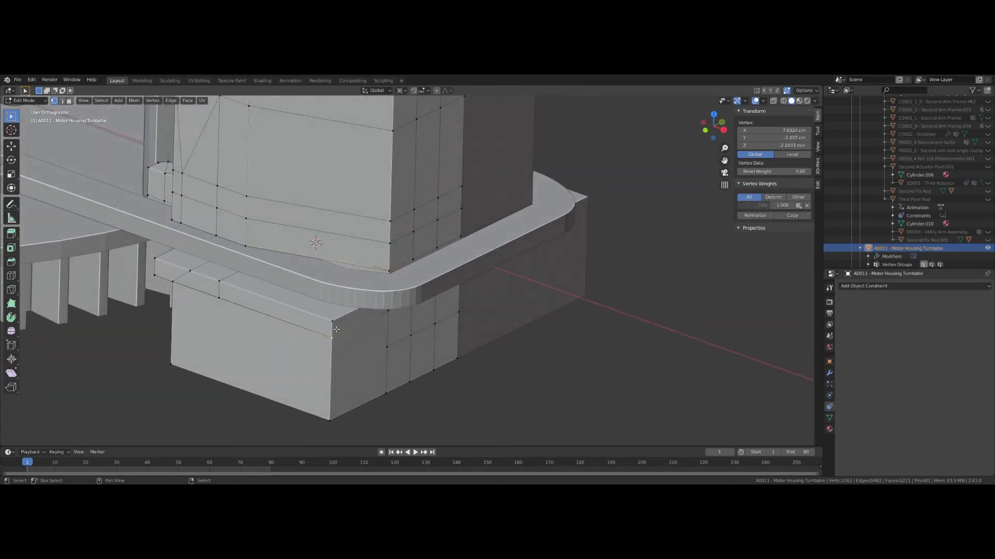
left_click(334, 424, "ctrl")
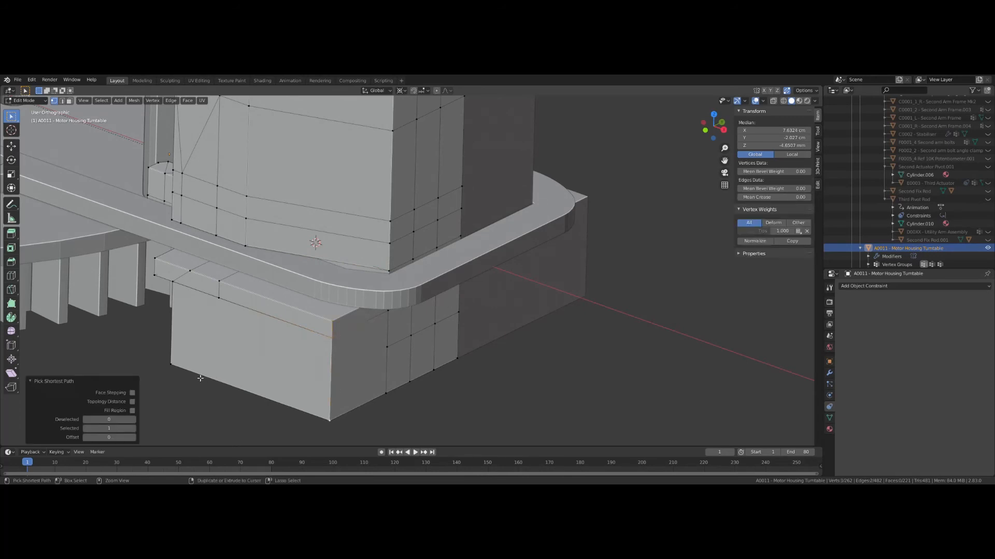
key("ctrl+b")
key("Escape")
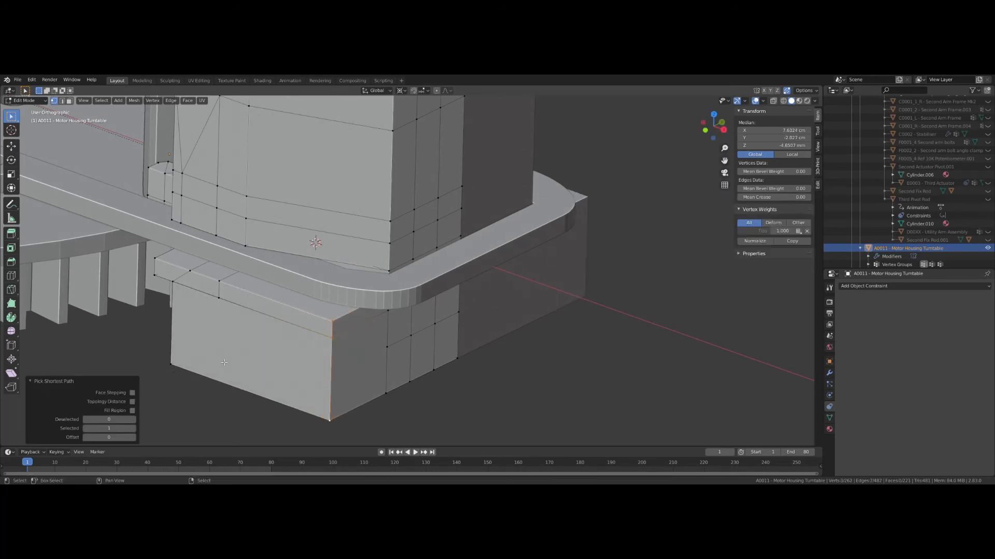
Step: Subdivide the lower block's upper front edge and merge the new vertex at last with the neighbouring vertex on the ledge
left_click(220, 301)
middle_click_drag(193, 317, 210, 296)
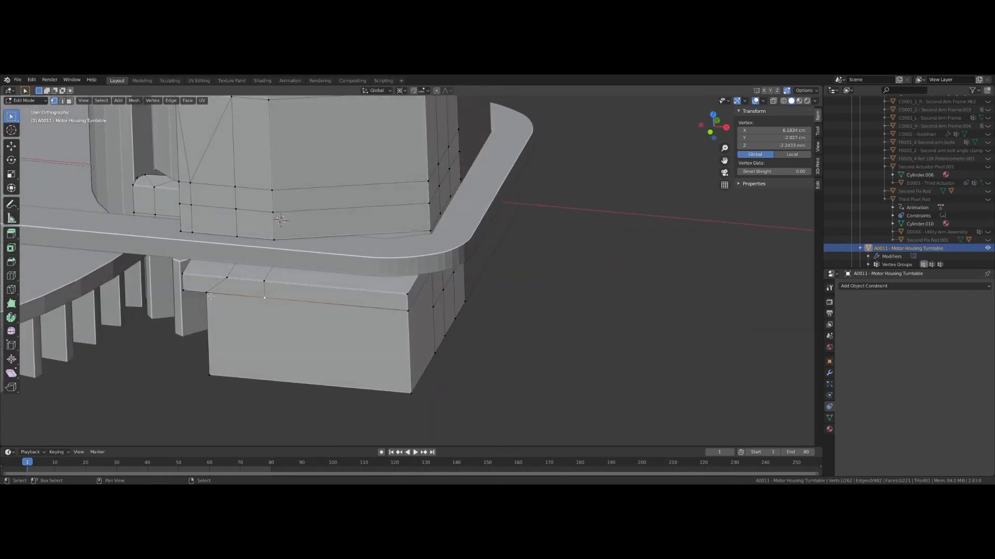
right_click(406, 317)
left_click(404, 318)
left_click(304, 308)
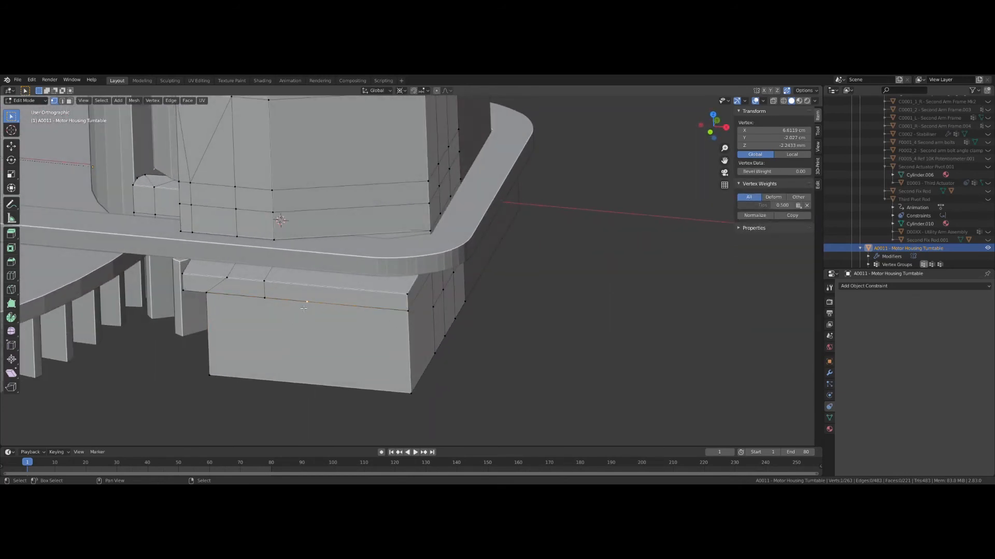
key("m")
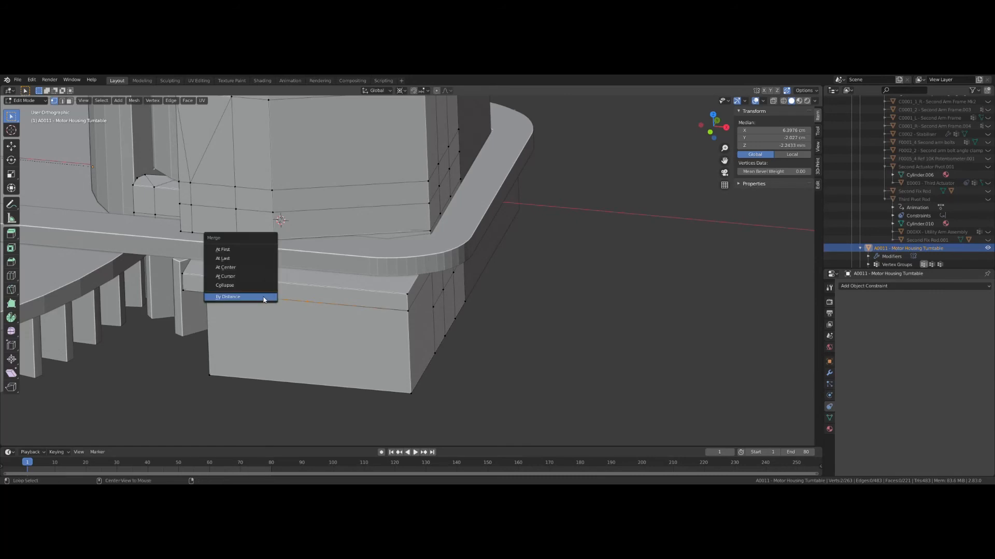
left_click(225, 259)
Step: Add a vertex on the lower block's bottom edge and connect it to the merged vertex above across the side face
middle_click_drag(221, 387, 286, 429)
key("j")
left_click(297, 422)
Step: Bevel the vertical outer corner edge of the lower block by about 5.18 mm with one segment
left_click(408, 353)
left_click(418, 425, "ctrl")
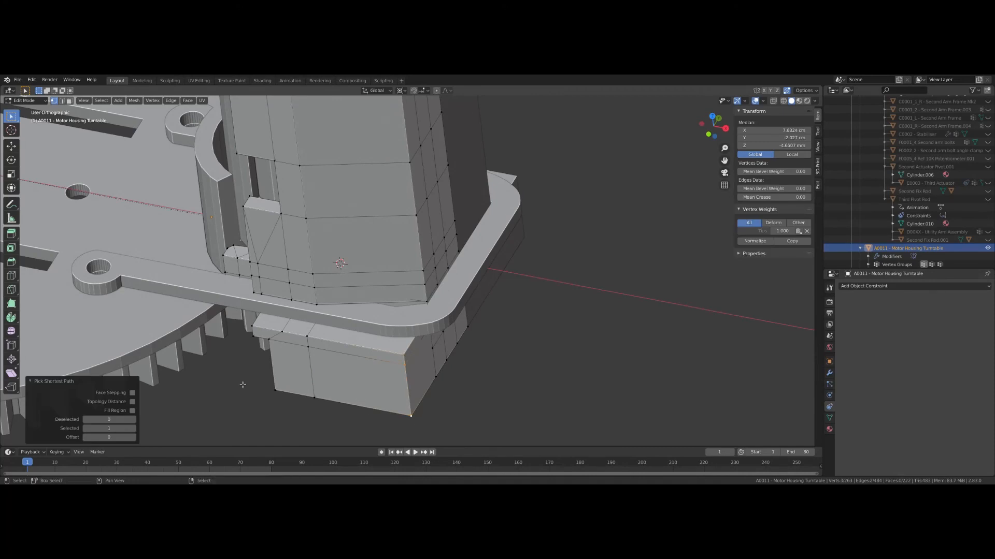
key("ctrl+b")
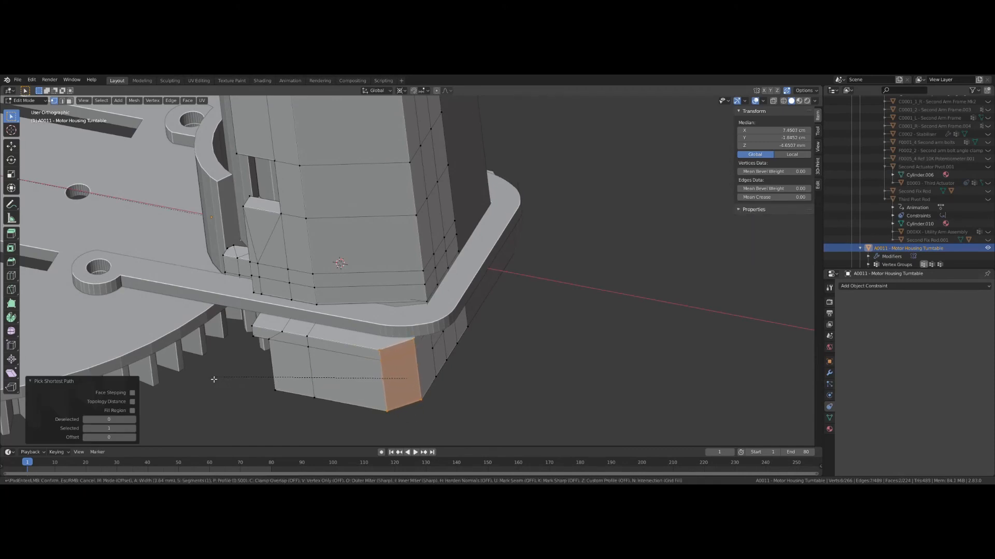
left_click(204, 379)
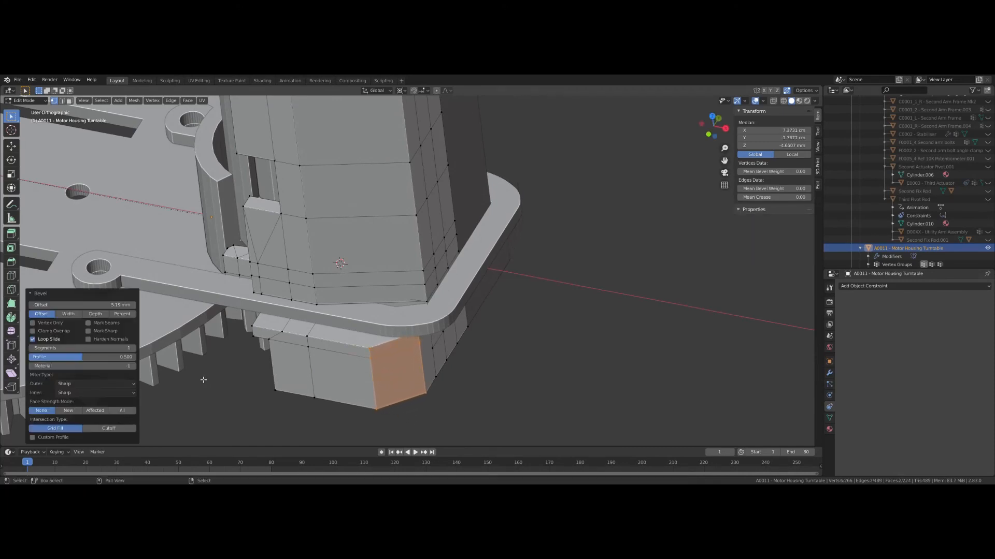
Step: Move the chamfer's vertical edge on the lower block's long side about -5.73 mm along X
left_click(370, 350)
left_click(374, 417, "ctrl")
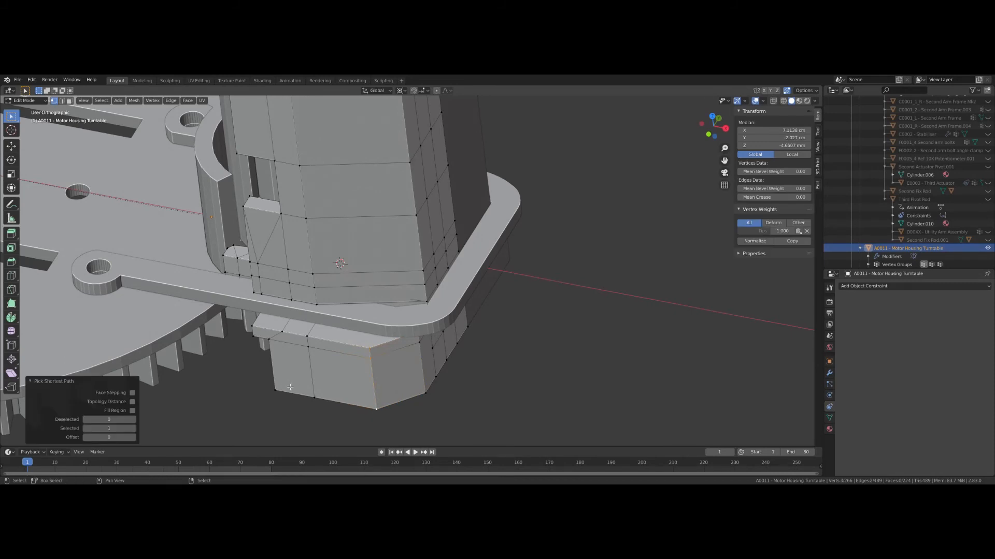
key("g")
key("x")
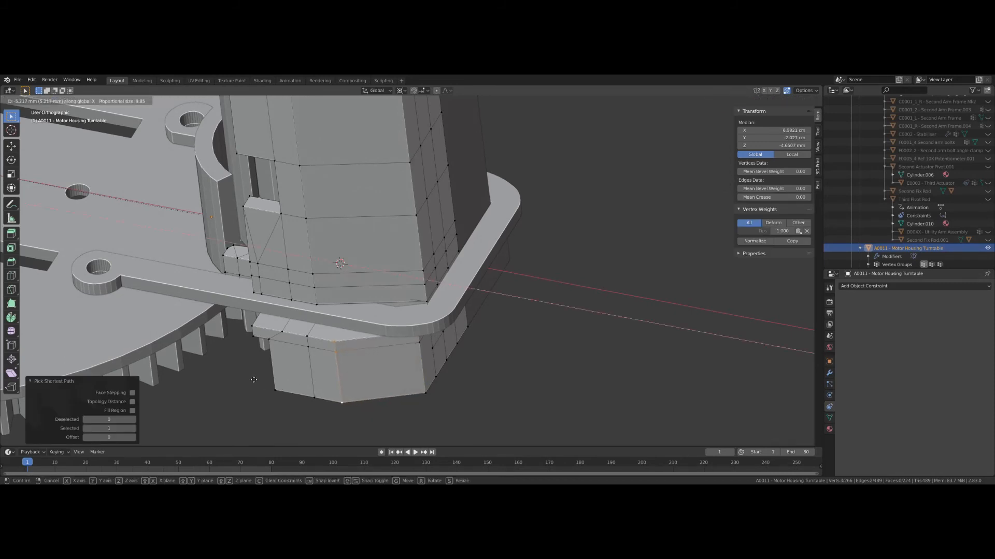
left_click(249, 378)
scroll(250, 377, "down", 5)
middle_click_drag(254, 358, 295, 386)
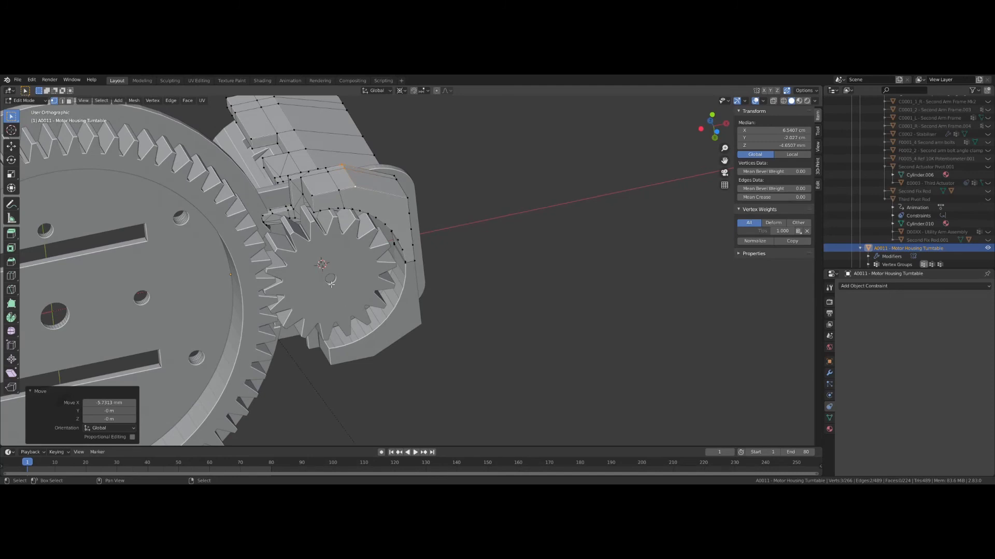
Step: Fill the open area above the curved gear shroud with two faces along its upper rim, from the small inner gap to the outer wall
middle_click_drag(331, 284, 289, 308)
scroll(302, 301, "up", 3)
middle_click_drag(232, 270, 275, 275)
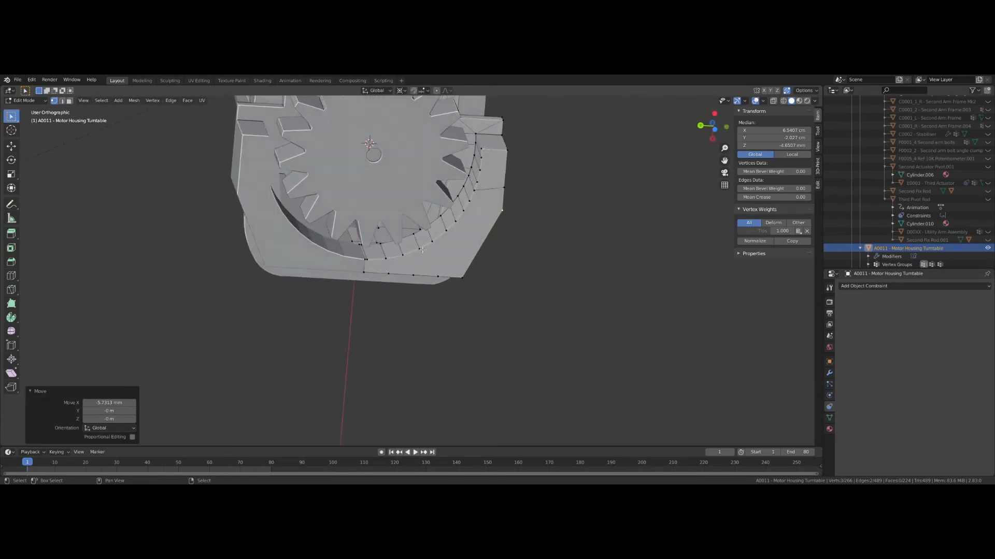
middle_click_drag(420, 243, 403, 271)
key("alt+z")
scroll(403, 271, "up", 4)
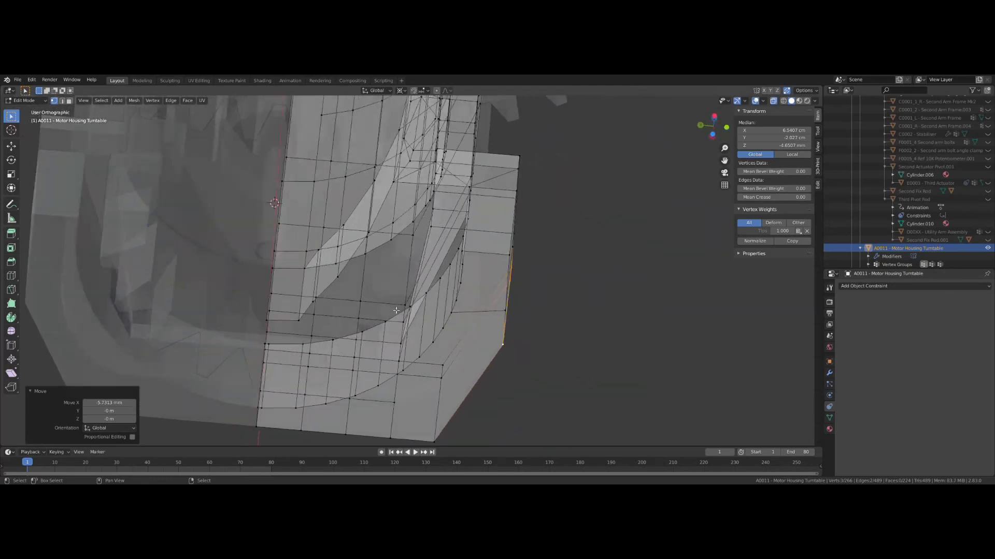
left_click(404, 313)
middle_click_drag(403, 313, 266, 323)
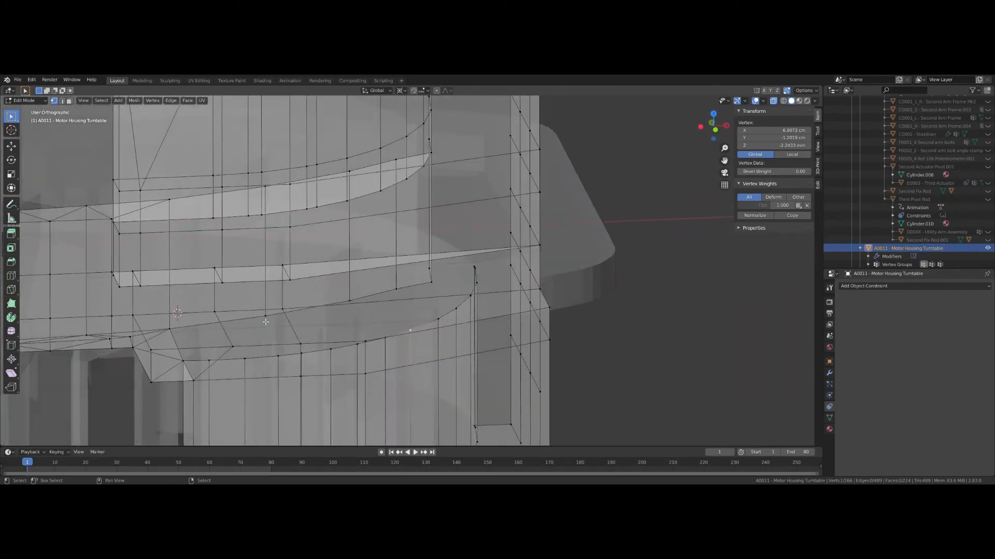
left_click(277, 352, "ctrl")
key("f")
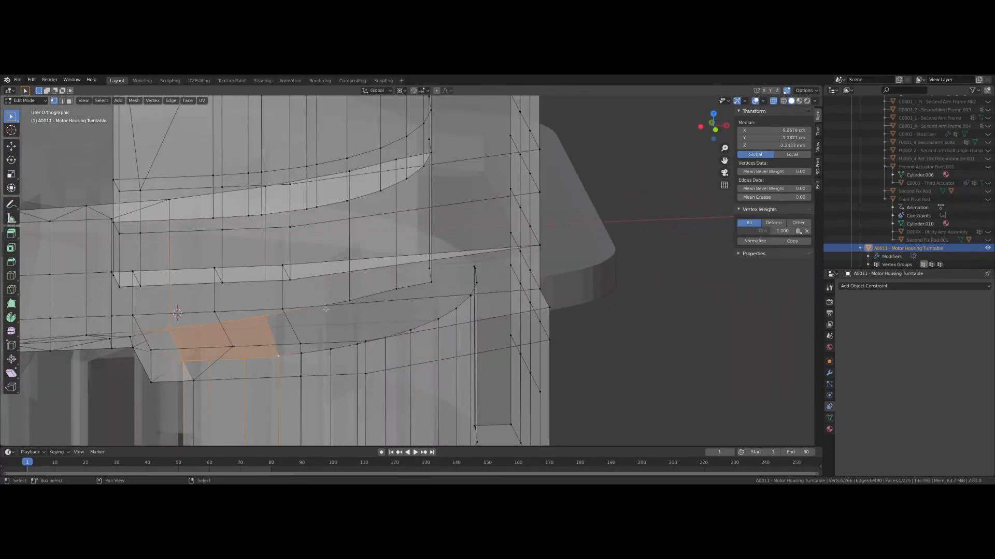
left_click(475, 266, "ctrl")
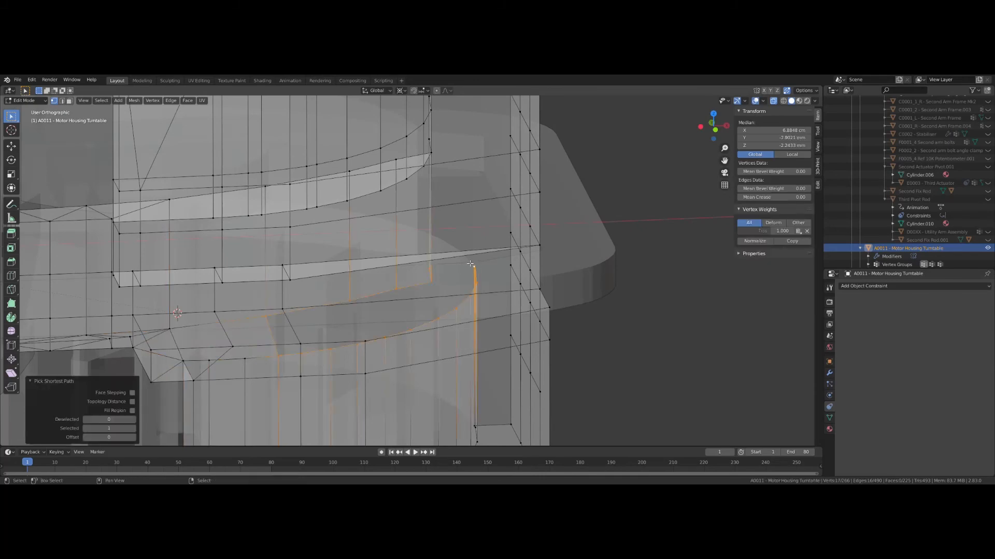
key("f")
Step: Save the file, recalculate the normals of the whole motor housing mesh and clear the selection
middle_click_drag(470, 264, 349, 334)
key("q")
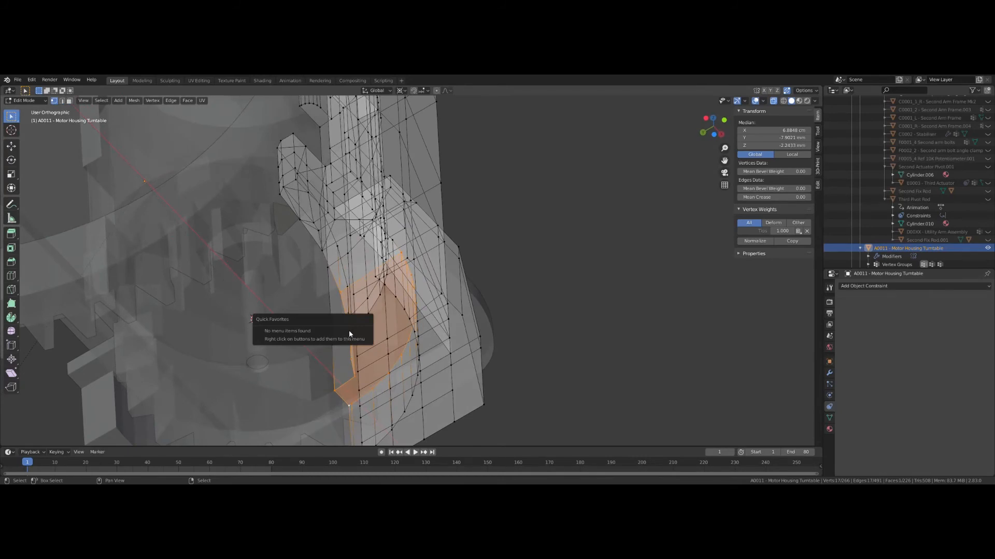
left_click(428, 210)
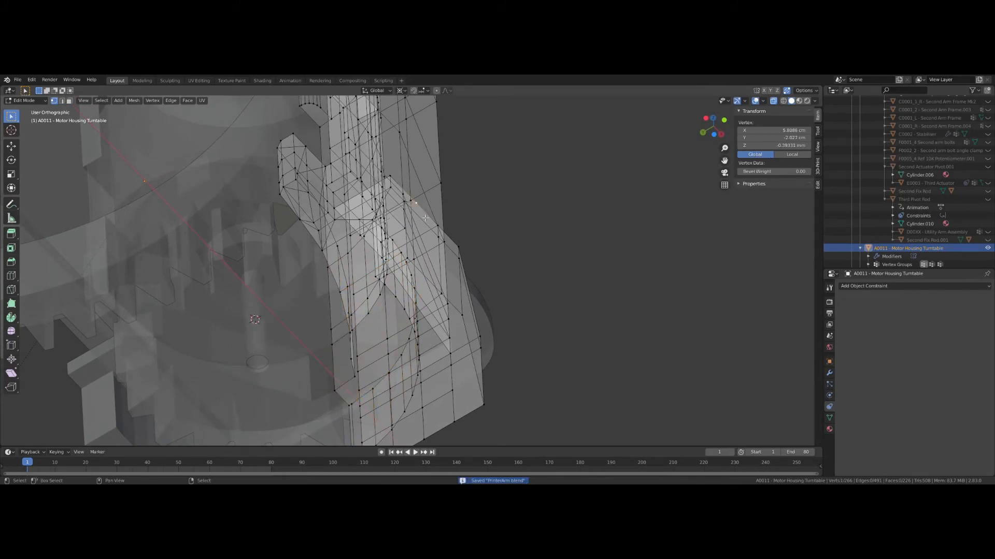
key("a")
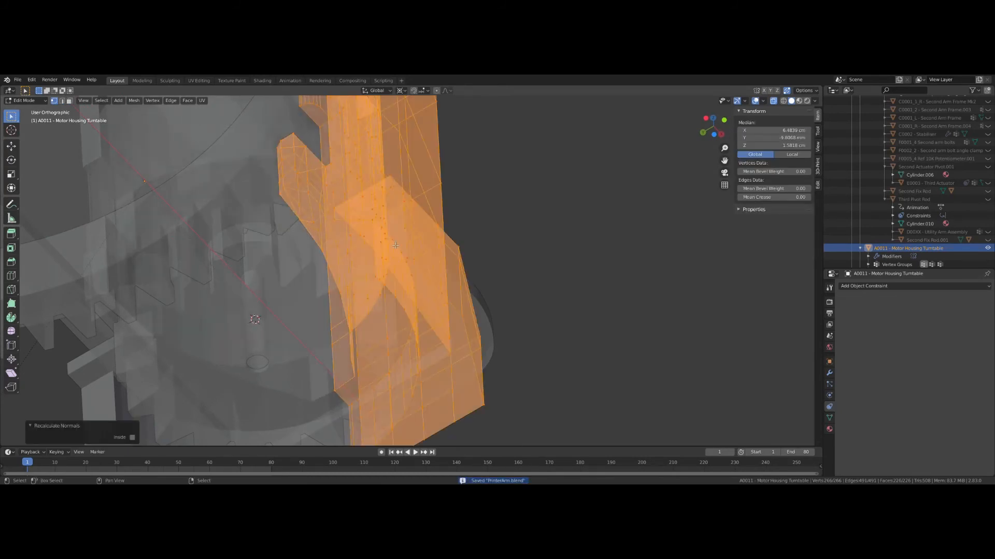
key("alt+a")
Step: Run all 3D-print checks on the motor housing and examine the mesh for the reported problem geometry
middle_click_drag(306, 327, 506, 269)
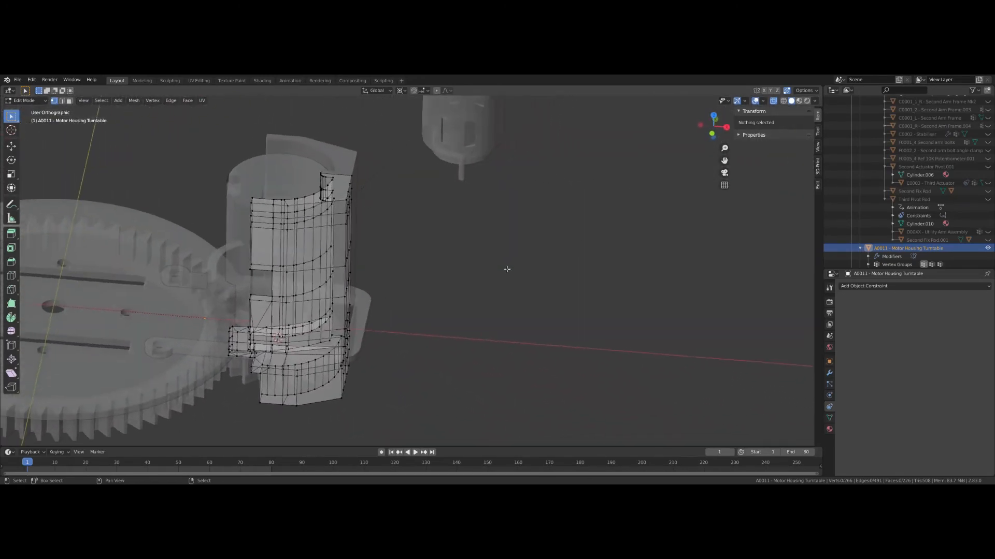
left_click(817, 168)
left_click(774, 212)
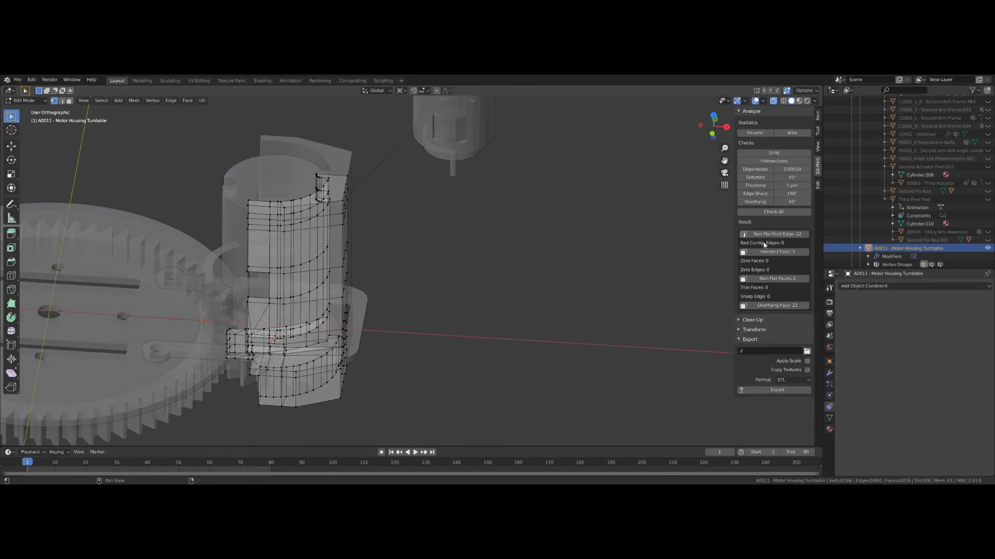
middle_click_drag(500, 358, 314, 221)
scroll(462, 366, "up", 3)
scroll(404, 196, "down", 4)
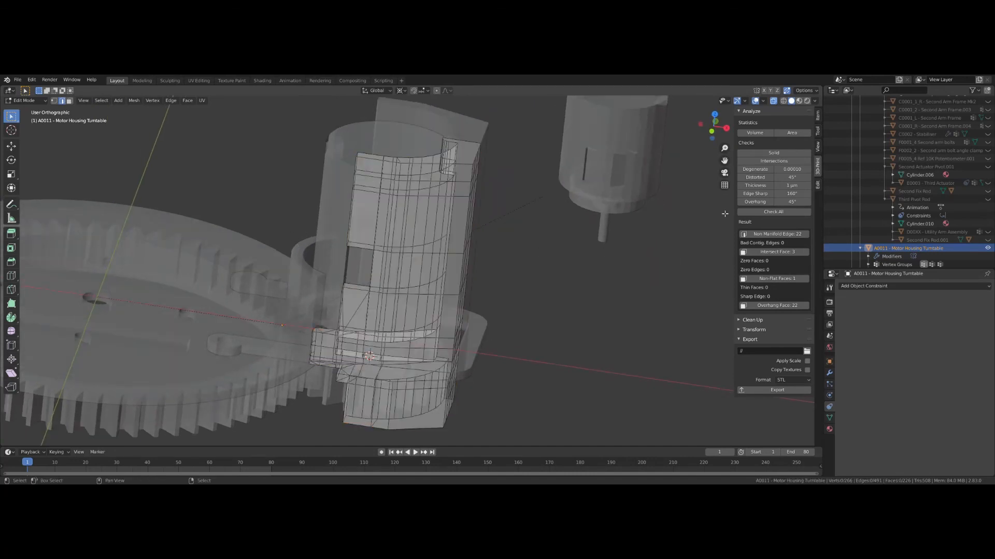
Step: Subdivide the short edge at the lower end of the narrow tall wall face and connect its midpoint to the vertex below the upper notch
middle_click_drag(446, 156, 505, 233)
scroll(441, 194, "up", 2)
key("KP_Decimal")
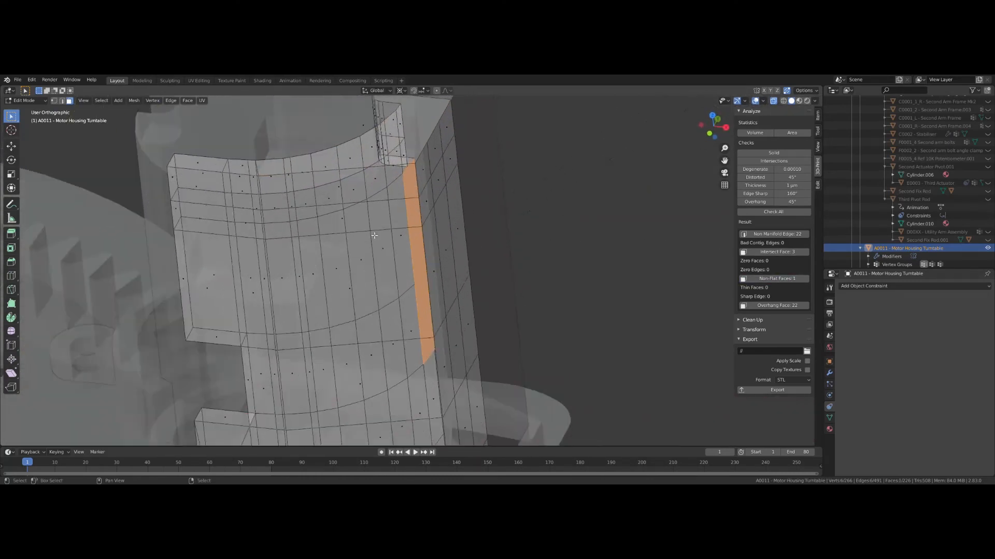
middle_click_drag(373, 234, 366, 330)
scroll(413, 192, "up", 3)
key("1")
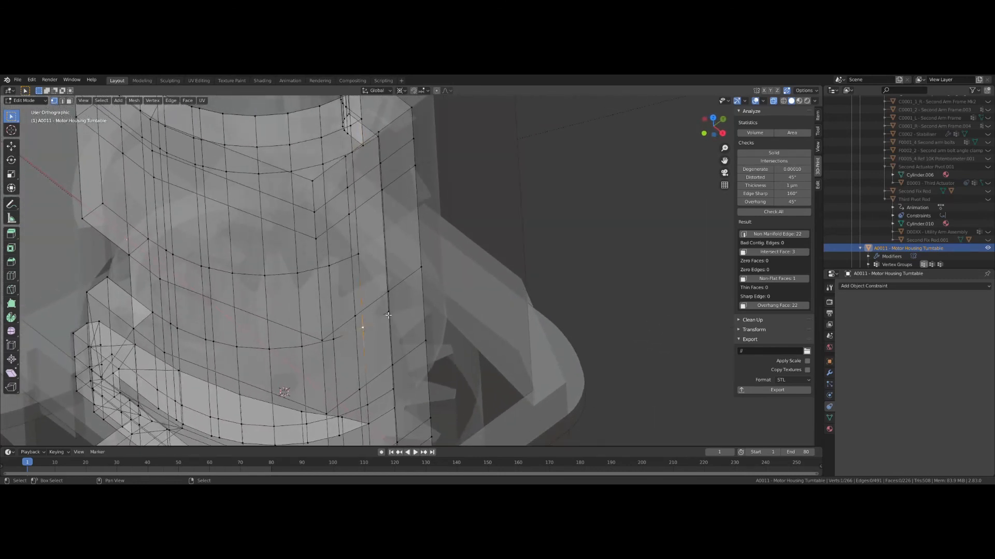
key("shift+r")
left_click(387, 315, "shift")
key("shift+r")
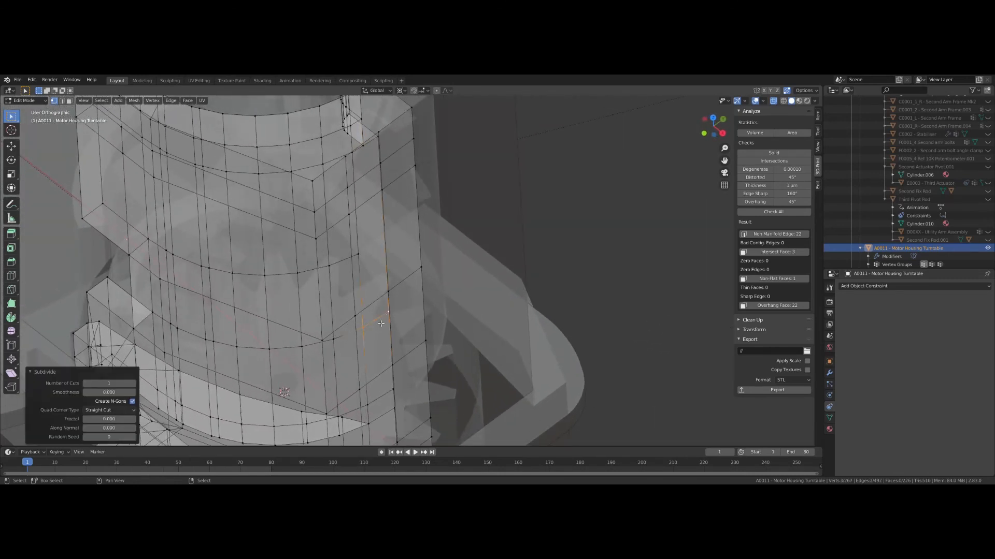
left_click(377, 320)
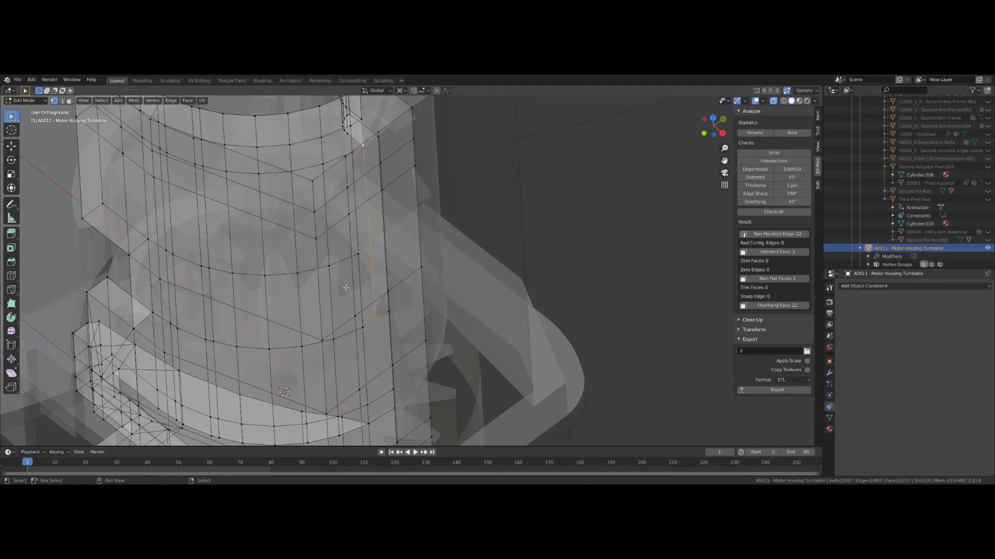
Step: Split the vertical edge along the narrow wall with a new vertex, connect it across the adjoining faces and recalculate the housing's normals
middle_click_drag(346, 288, 381, 239)
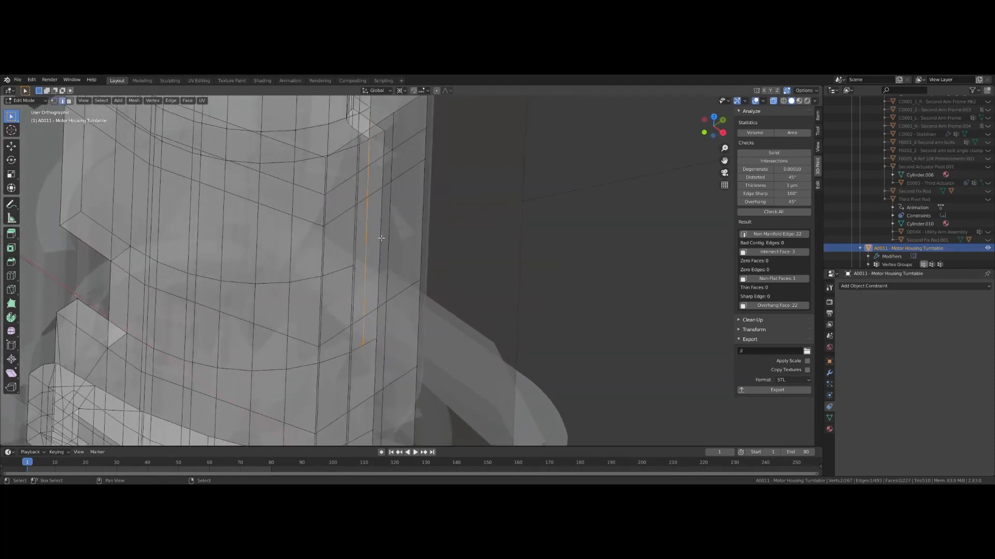
left_click(360, 268)
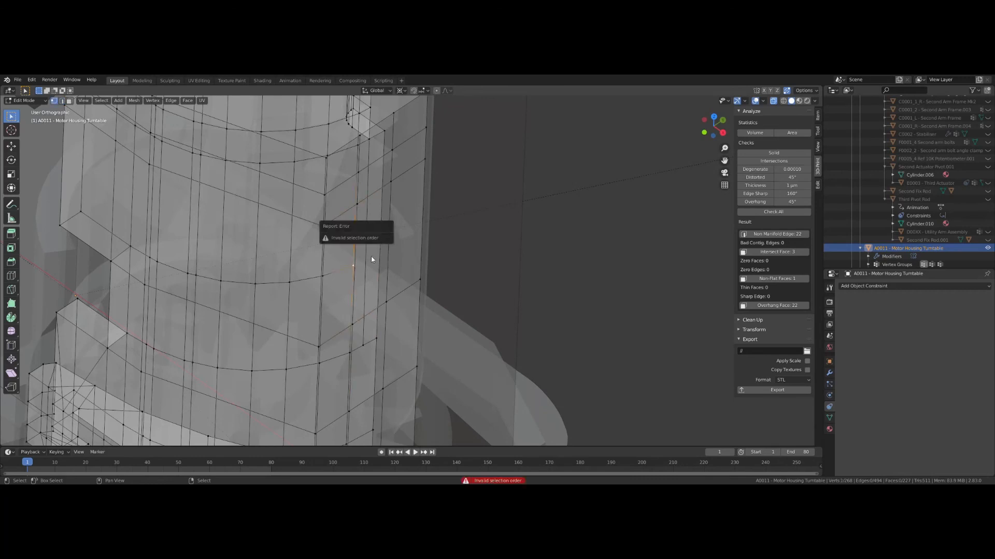
left_click(350, 265)
scroll(350, 265, "down", 5)
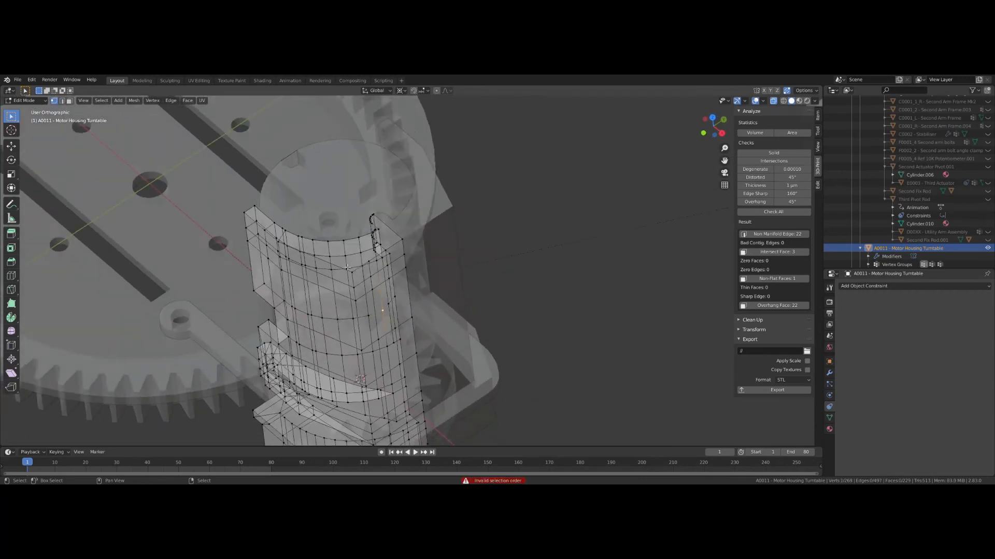
middle_click_drag(380, 425, 376, 318, "shift")
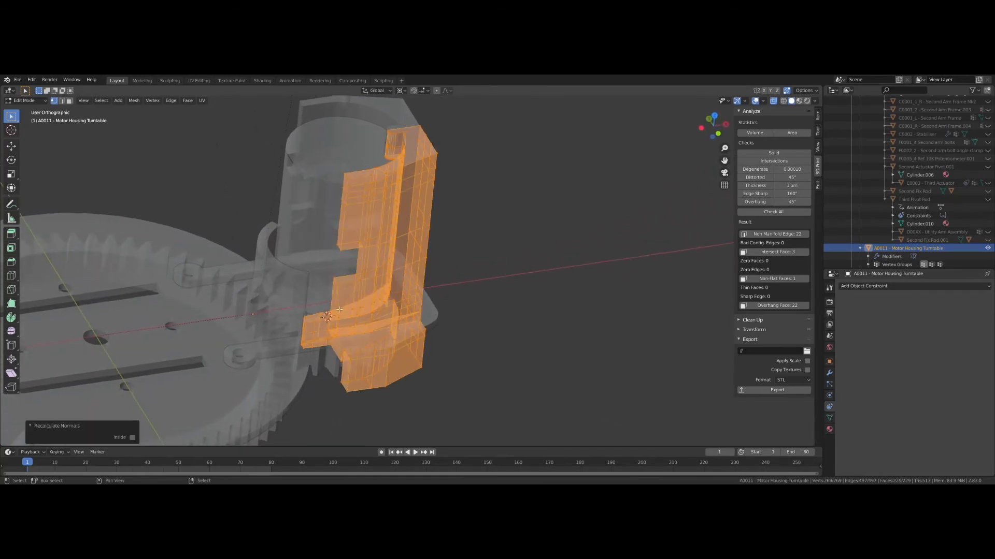
Step: Leave mesh editing of the motor housing and turn off the see-through display
middle_click_drag(339, 310, 341, 295)
middle_click_drag(341, 373, 282, 269, "shift")
key("Tab")
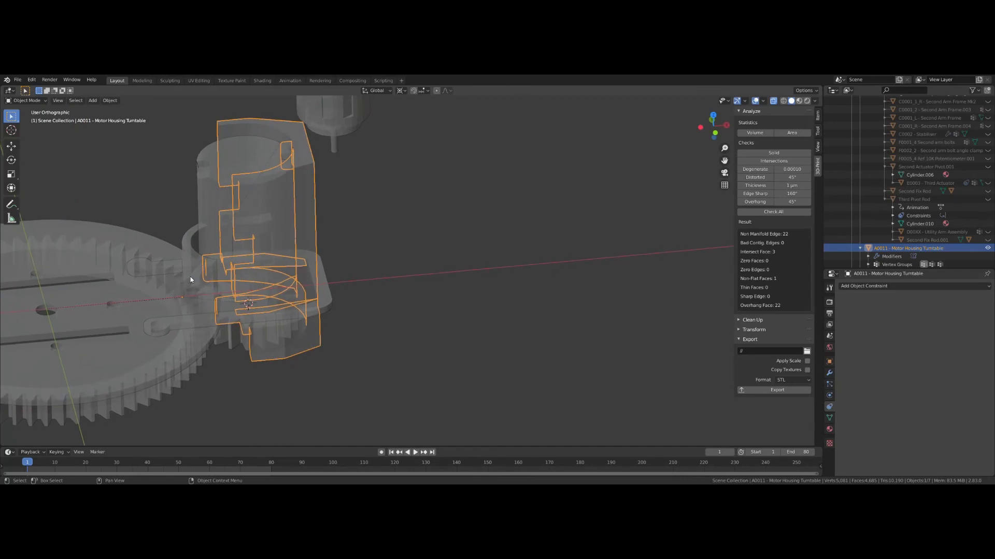
key("alt+z")
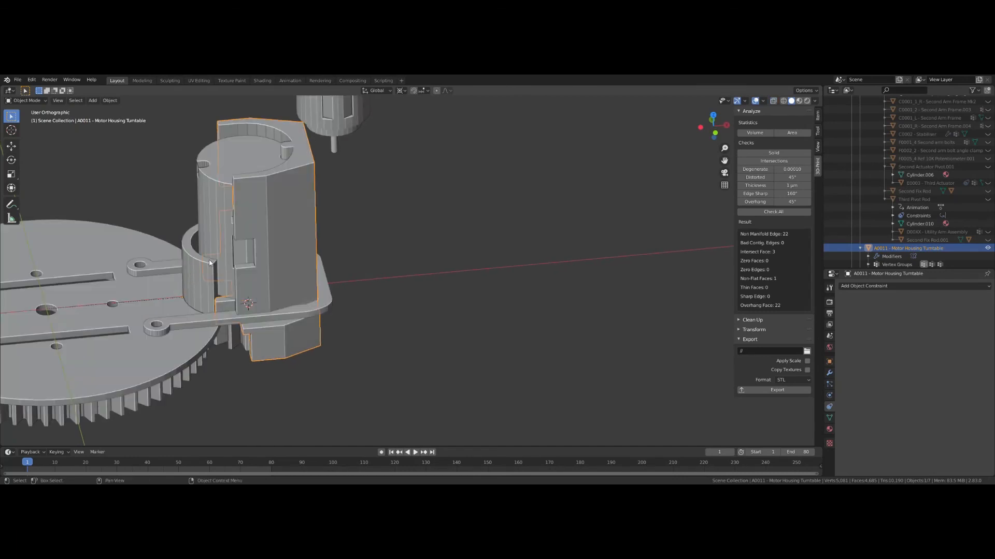
Step: Make a linked duplicate of the motor housing about 6.2 cm away along X and rotate it 90° about the Y axis
key("x")
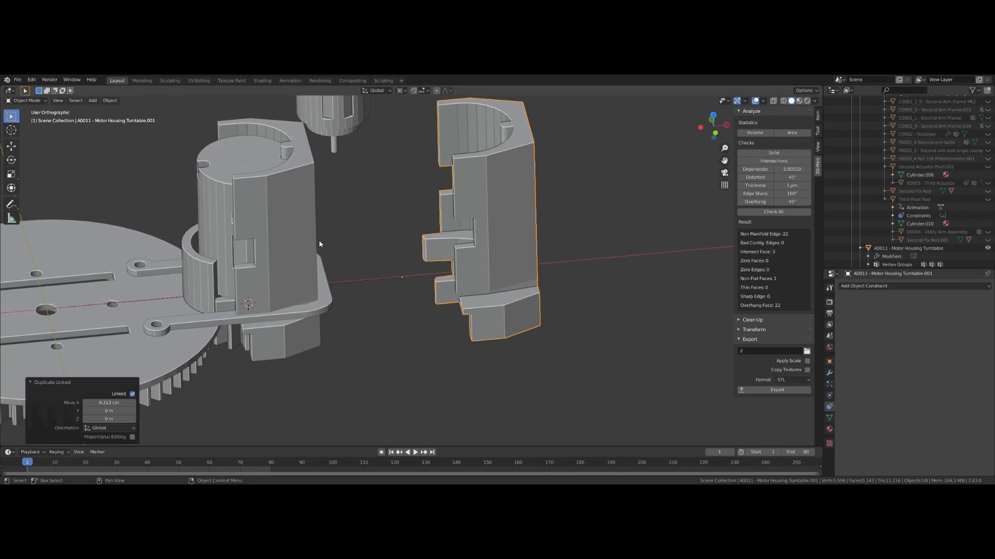
right_click(480, 232)
key("r")
key("y")
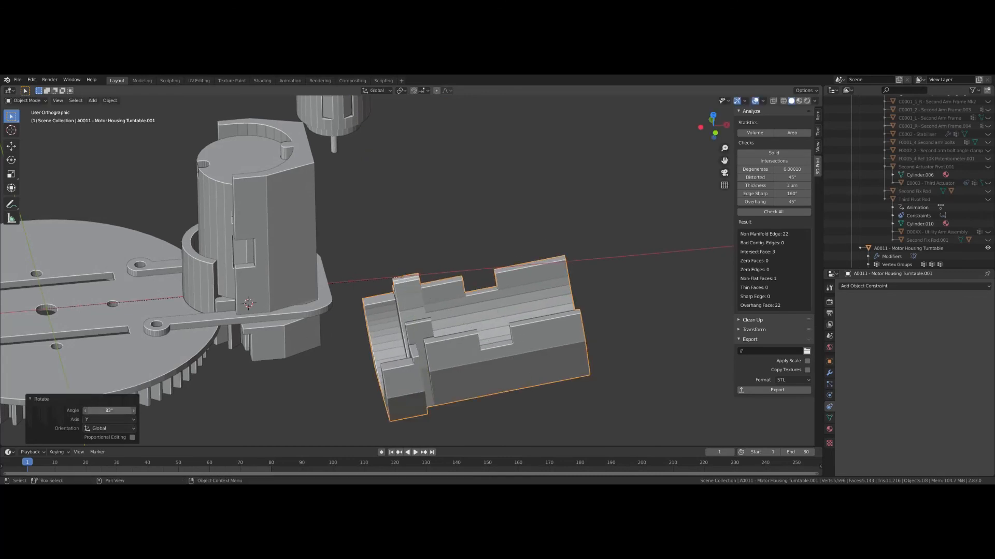
Step: Raise the laid-down housing copy along Z until its flat back rests on the ground line, and delete the copy
key("g")
key("z")
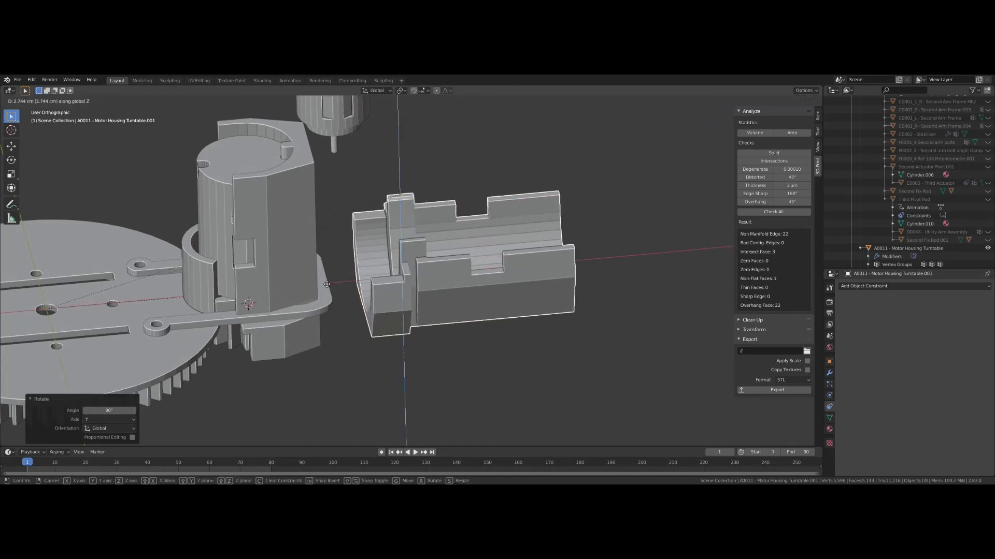
key("KP_1")
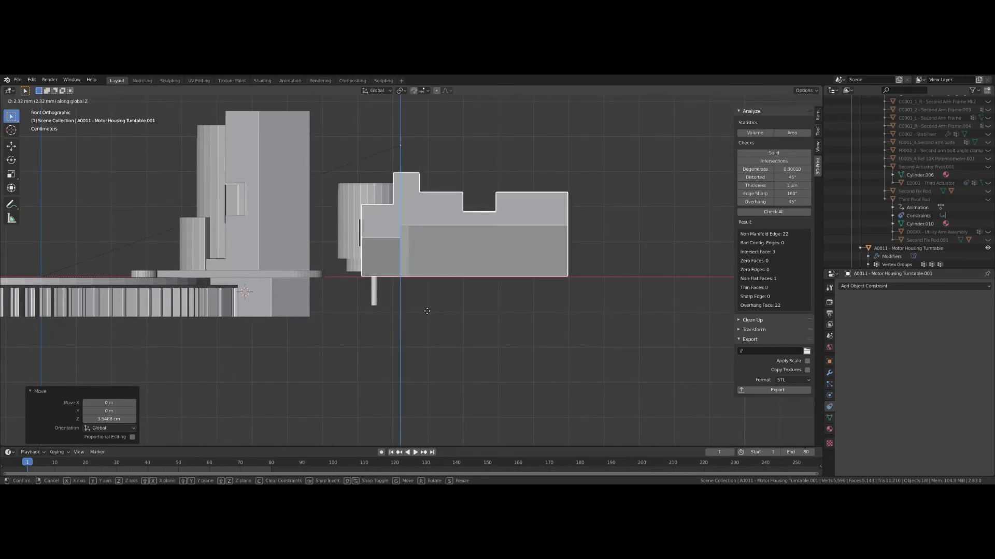
middle_click_drag(399, 287, 348, 297)
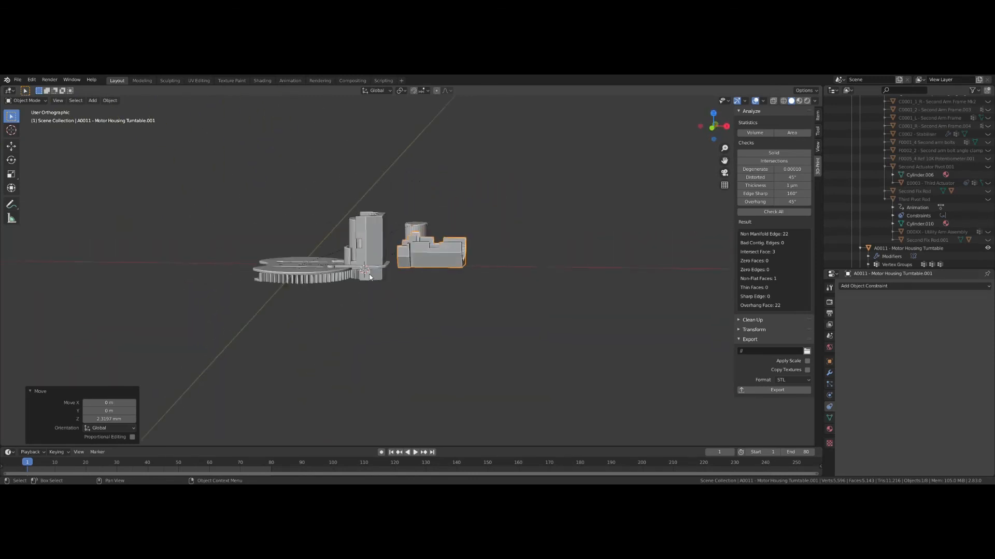
key("Delete")
Step: Unhide all hidden robot arm parts and clear the selection
middle_click_drag(409, 282, 304, 296)
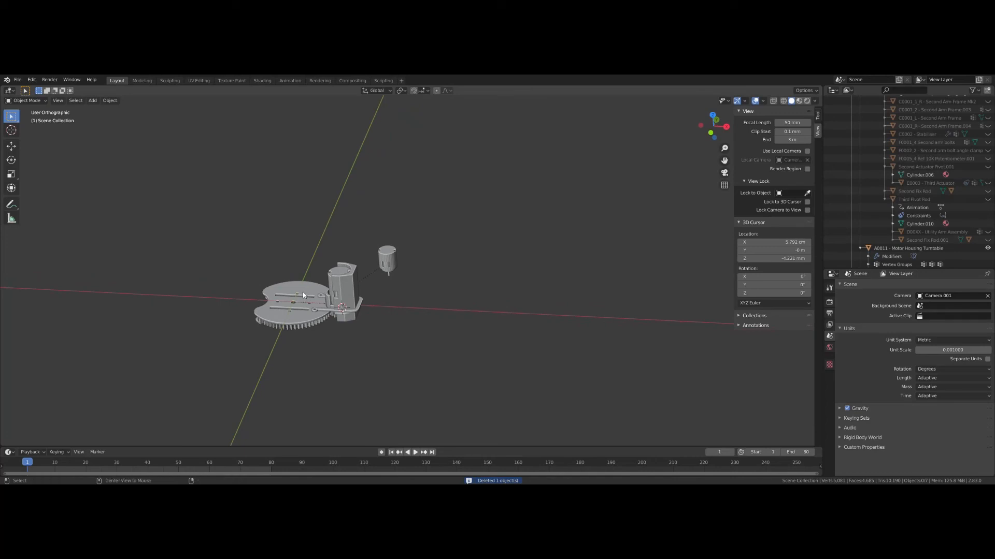
key("alt+h")
key("alt+a")
scroll(293, 259, "up", 4)
middle_click_drag(294, 260, 280, 233)
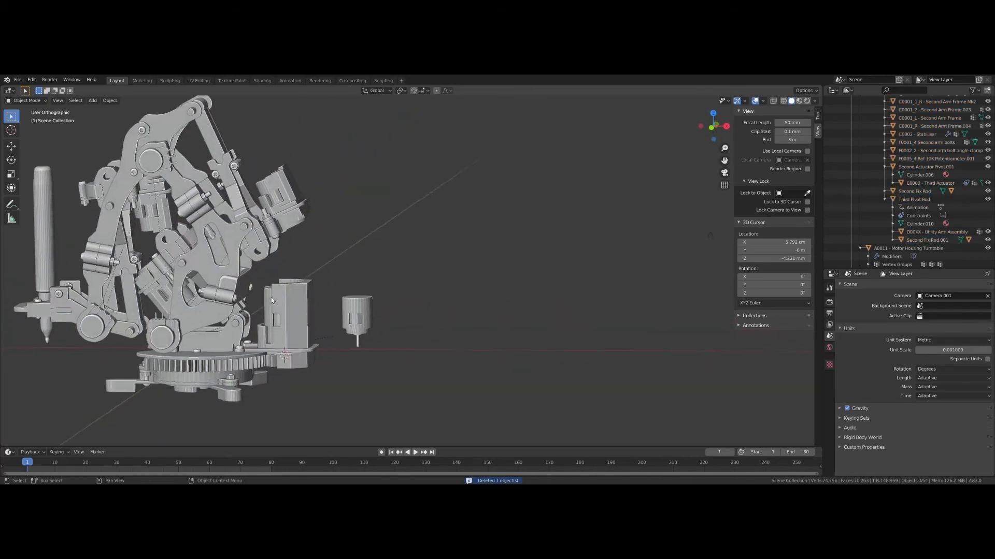
Step: Examine the turntable motor housing on the full arm and compare it with the first actuator's motor mount from several angles
scroll(282, 239, "up", 2)
left_click(323, 315)
middle_click_drag(344, 300, 327, 311)
middle_click_drag(330, 217, 261, 347)
scroll(317, 196, "up", 2)
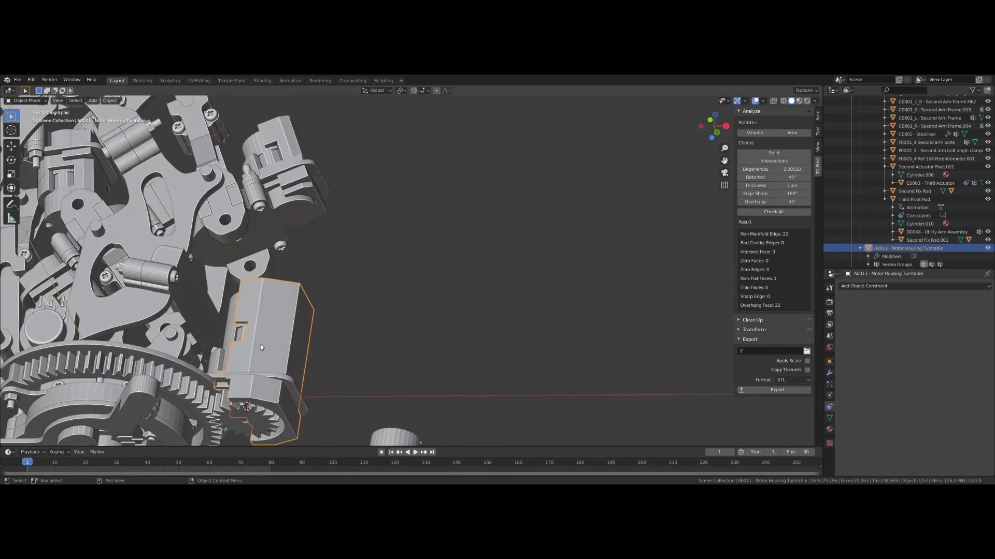
middle_click_drag(249, 155, 276, 221, "shift")
scroll(276, 221, "up", 2)
middle_click_drag(234, 280, 265, 278, "shift")
left_click(281, 296)
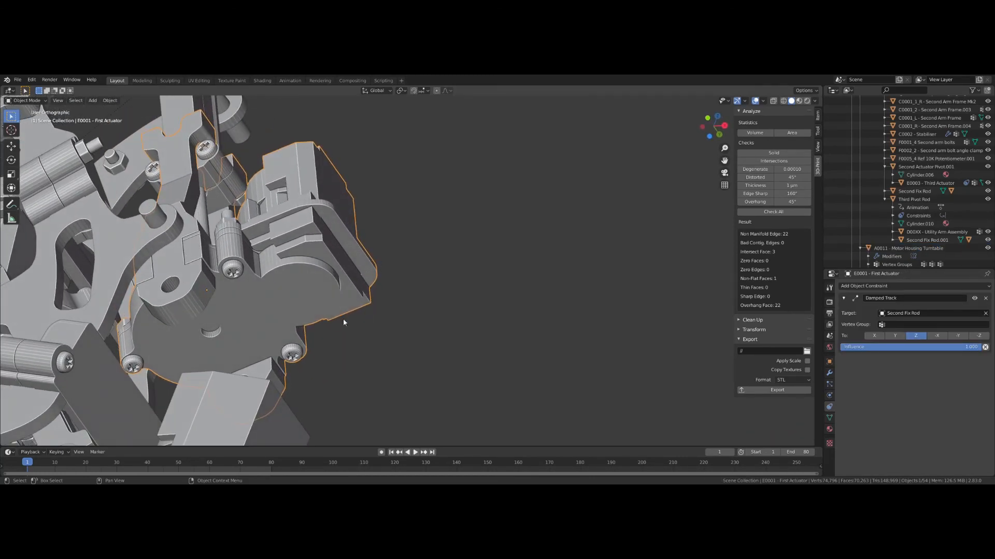
middle_click_drag(343, 321, 441, 243)
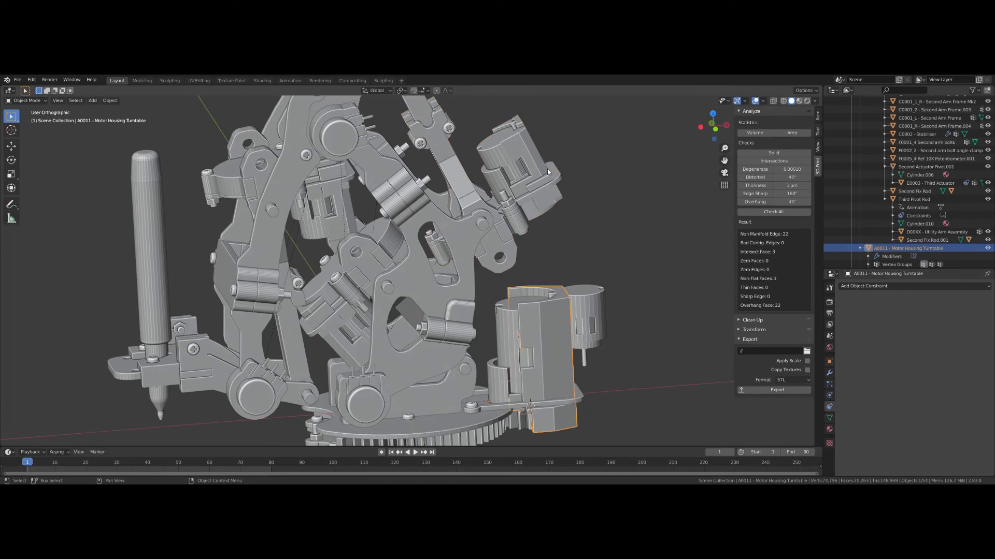
Step: Inspect the arm's other actuators and their motor mounts, ending with an overview of the complete robot arm
middle_click_drag(458, 174, 472, 170)
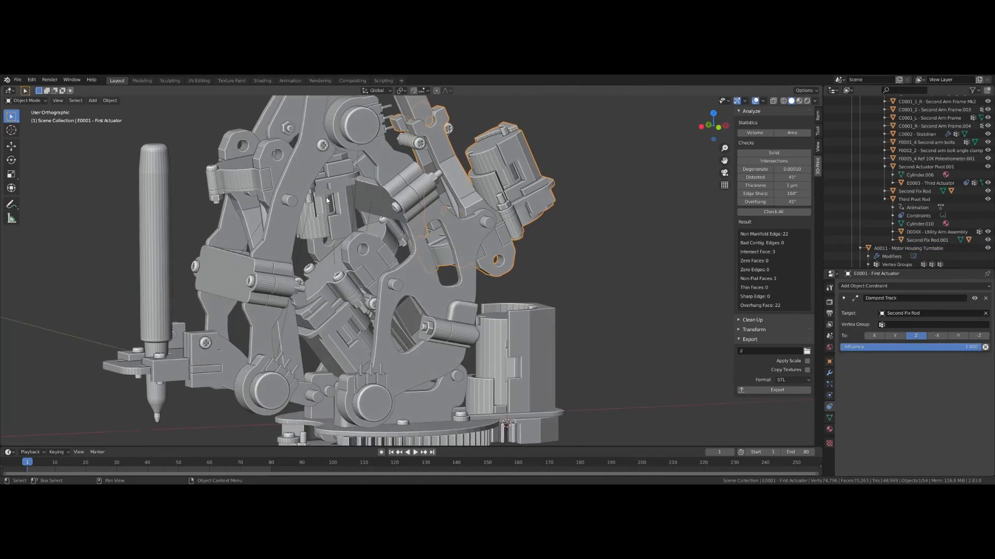
left_click(329, 201)
middle_click_drag(330, 202, 305, 263)
left_click(345, 282)
left_click(396, 326)
left_click(419, 332)
scroll(432, 337, "down", 2)
scroll(305, 263, "down", 2)
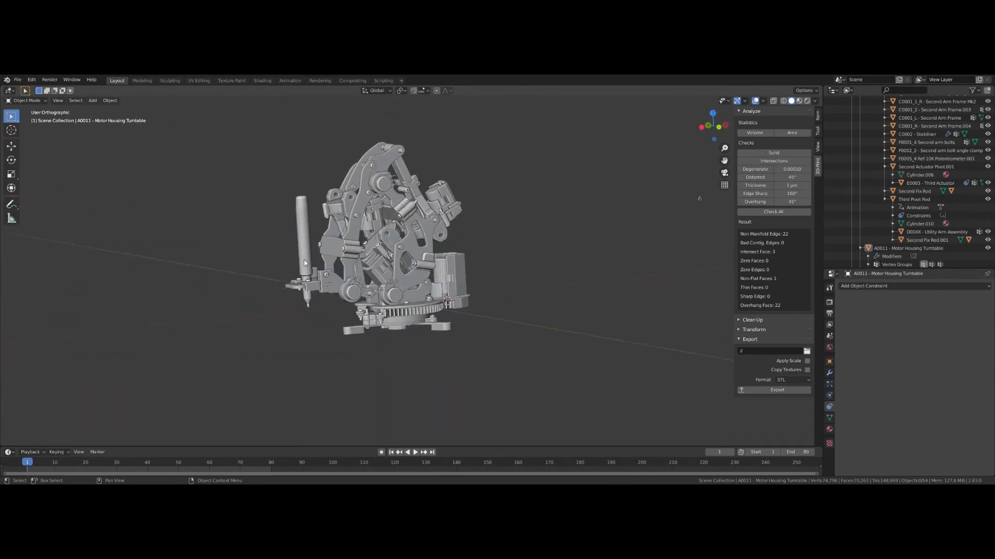
middle_click_drag(243, 281, 224, 282)
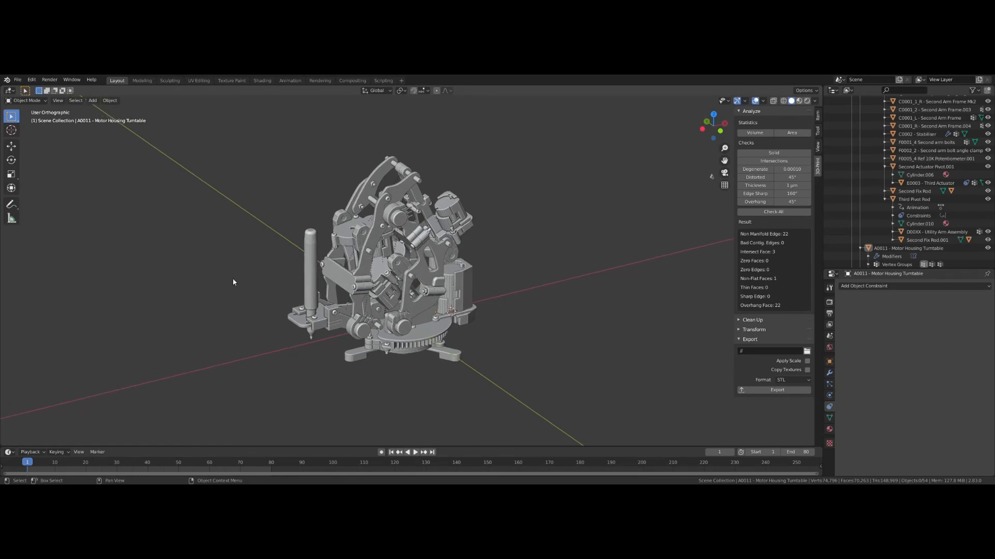